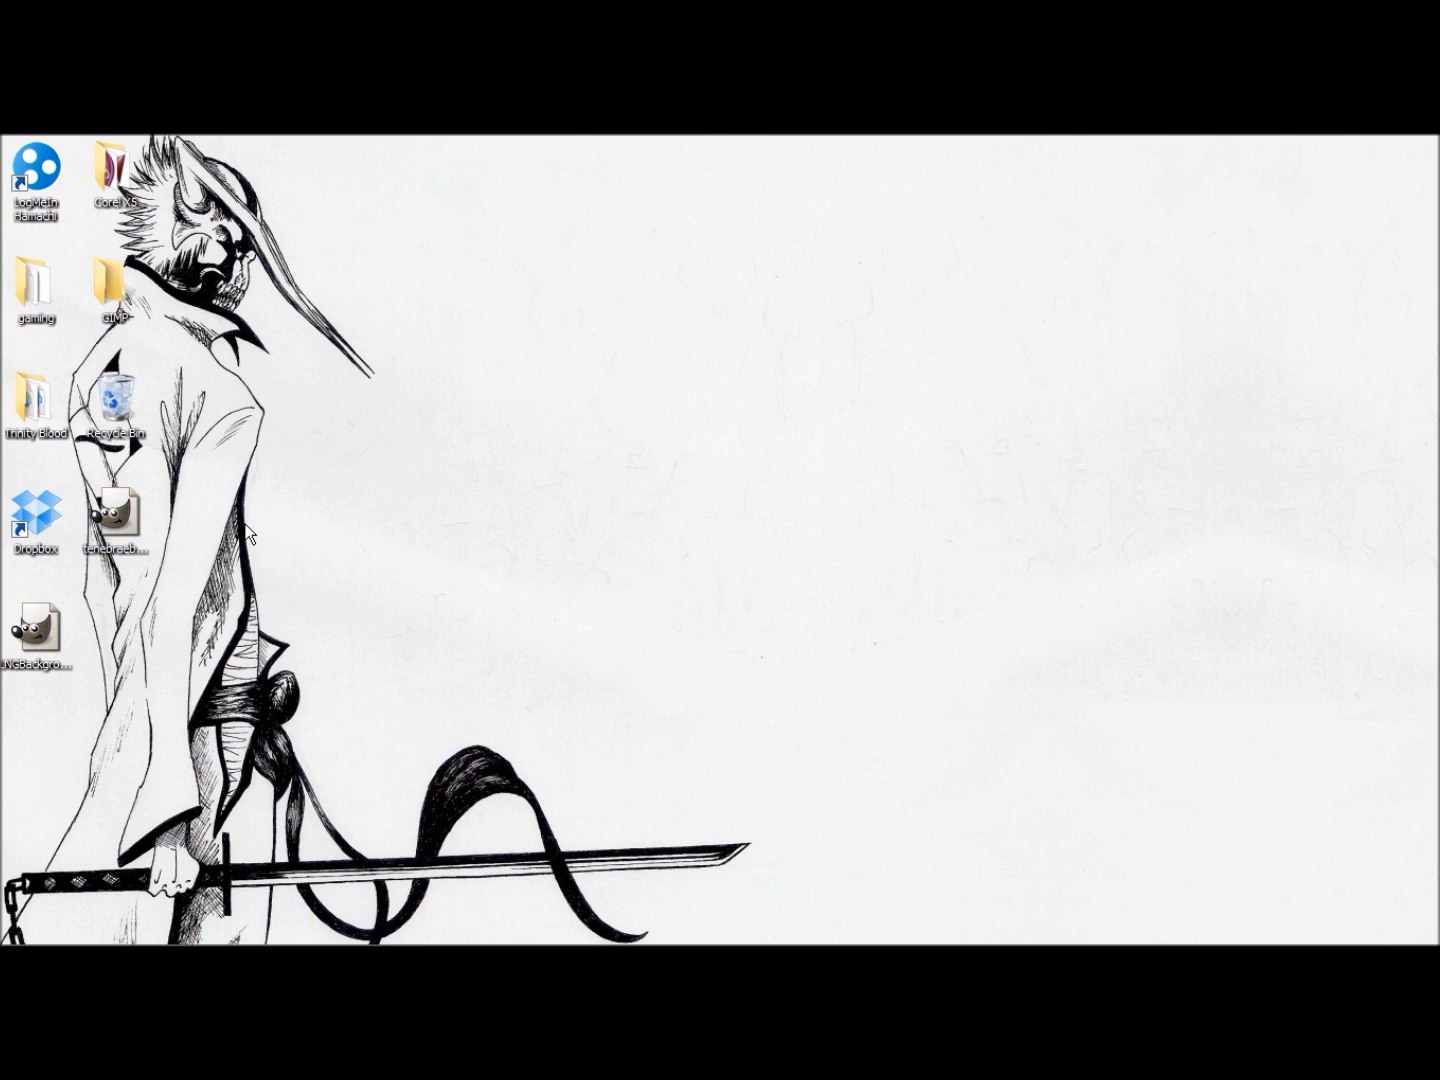
drag(246, 523, 326, 657)
drag(233, 359, 414, 525)
drag(466, 248, 971, 653)
drag(451, 237, 1039, 658)
Step: Open LNGBackgroundmodifiedtabs.xcf in GIMP to view the example background, and close the image
double_click(50, 617)
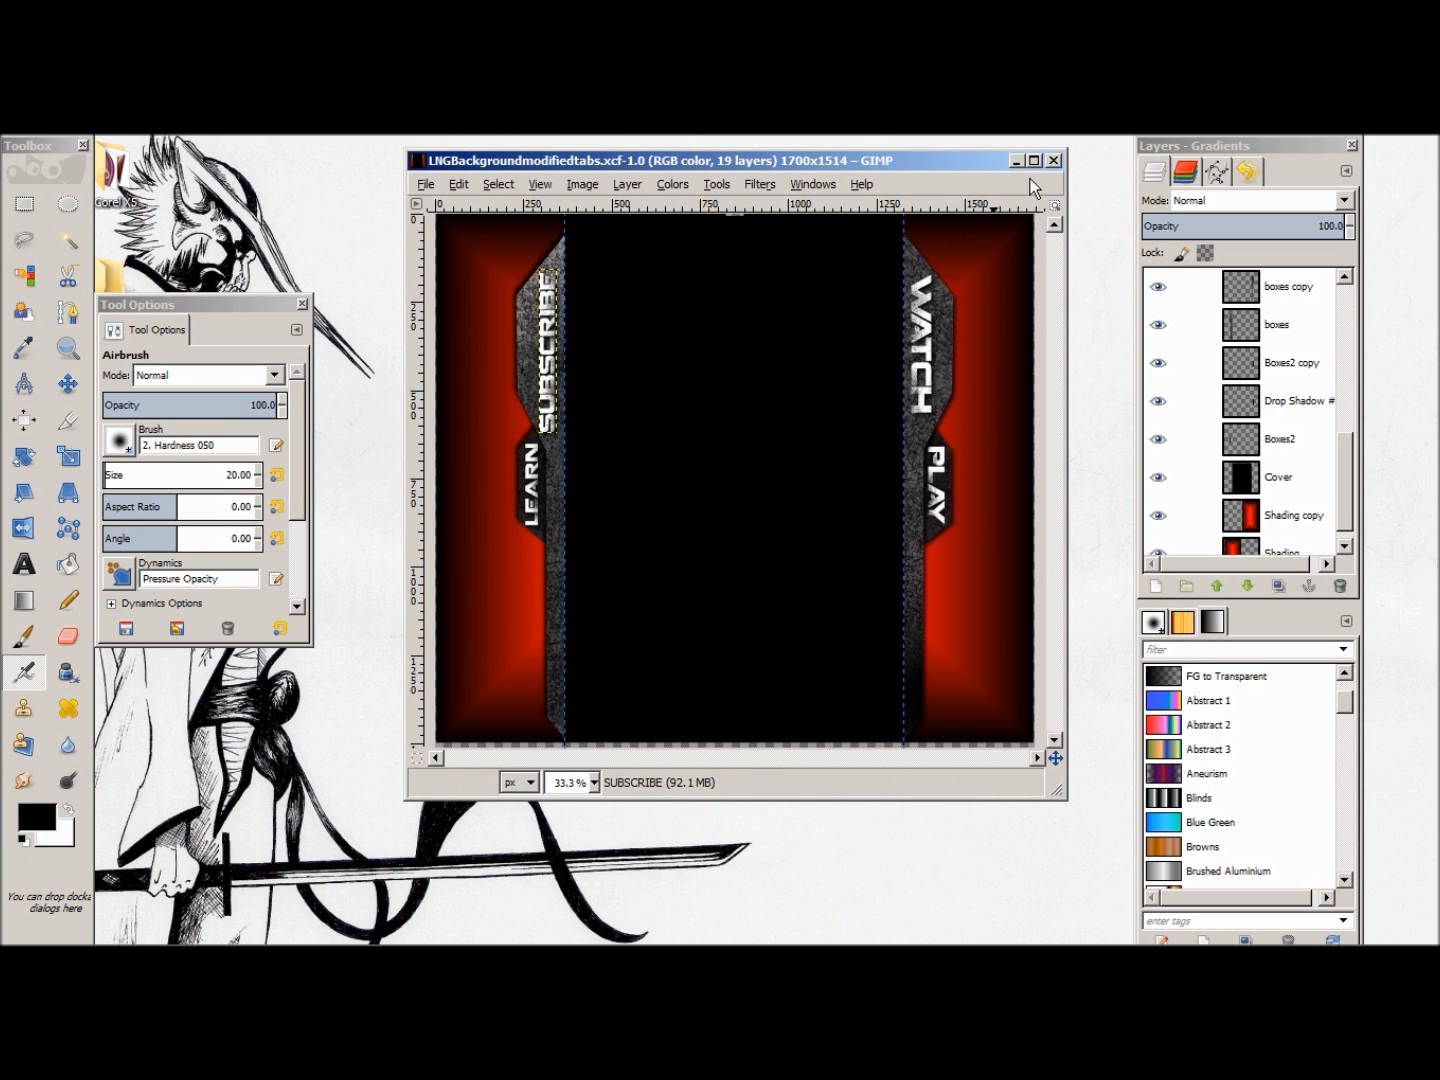
click(1054, 160)
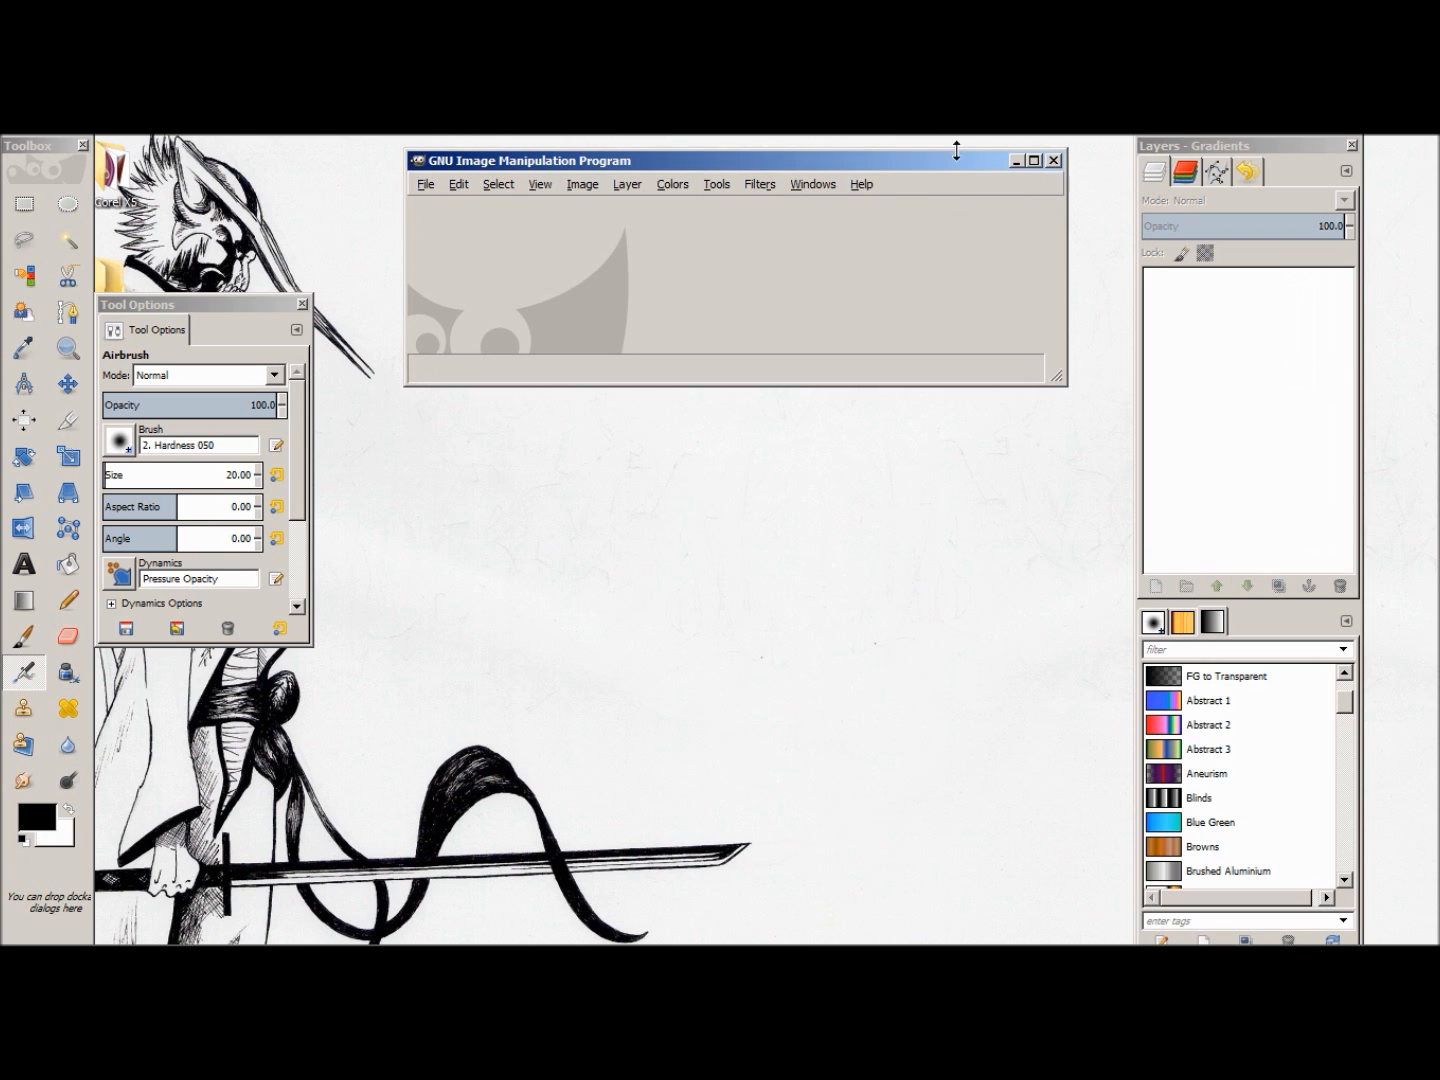
click(1053, 160)
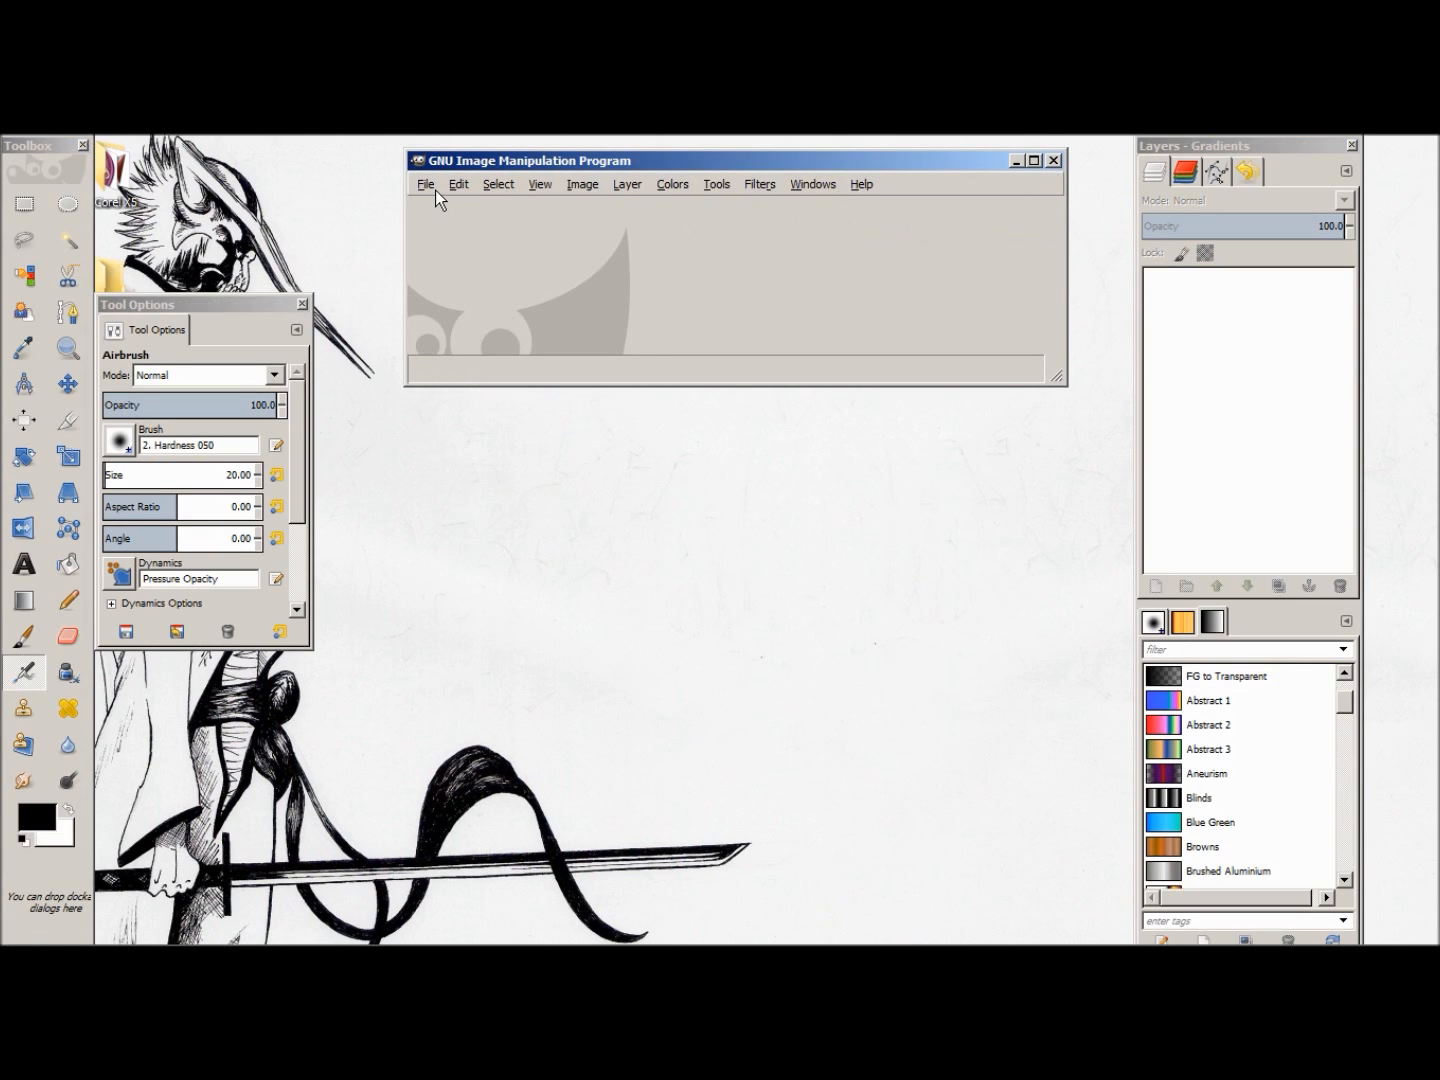
Step: Open youtube_2_0_channel_template_by_GIMPtricks.xcf from Documents and fill its layer with the black foreground color
click(434, 189)
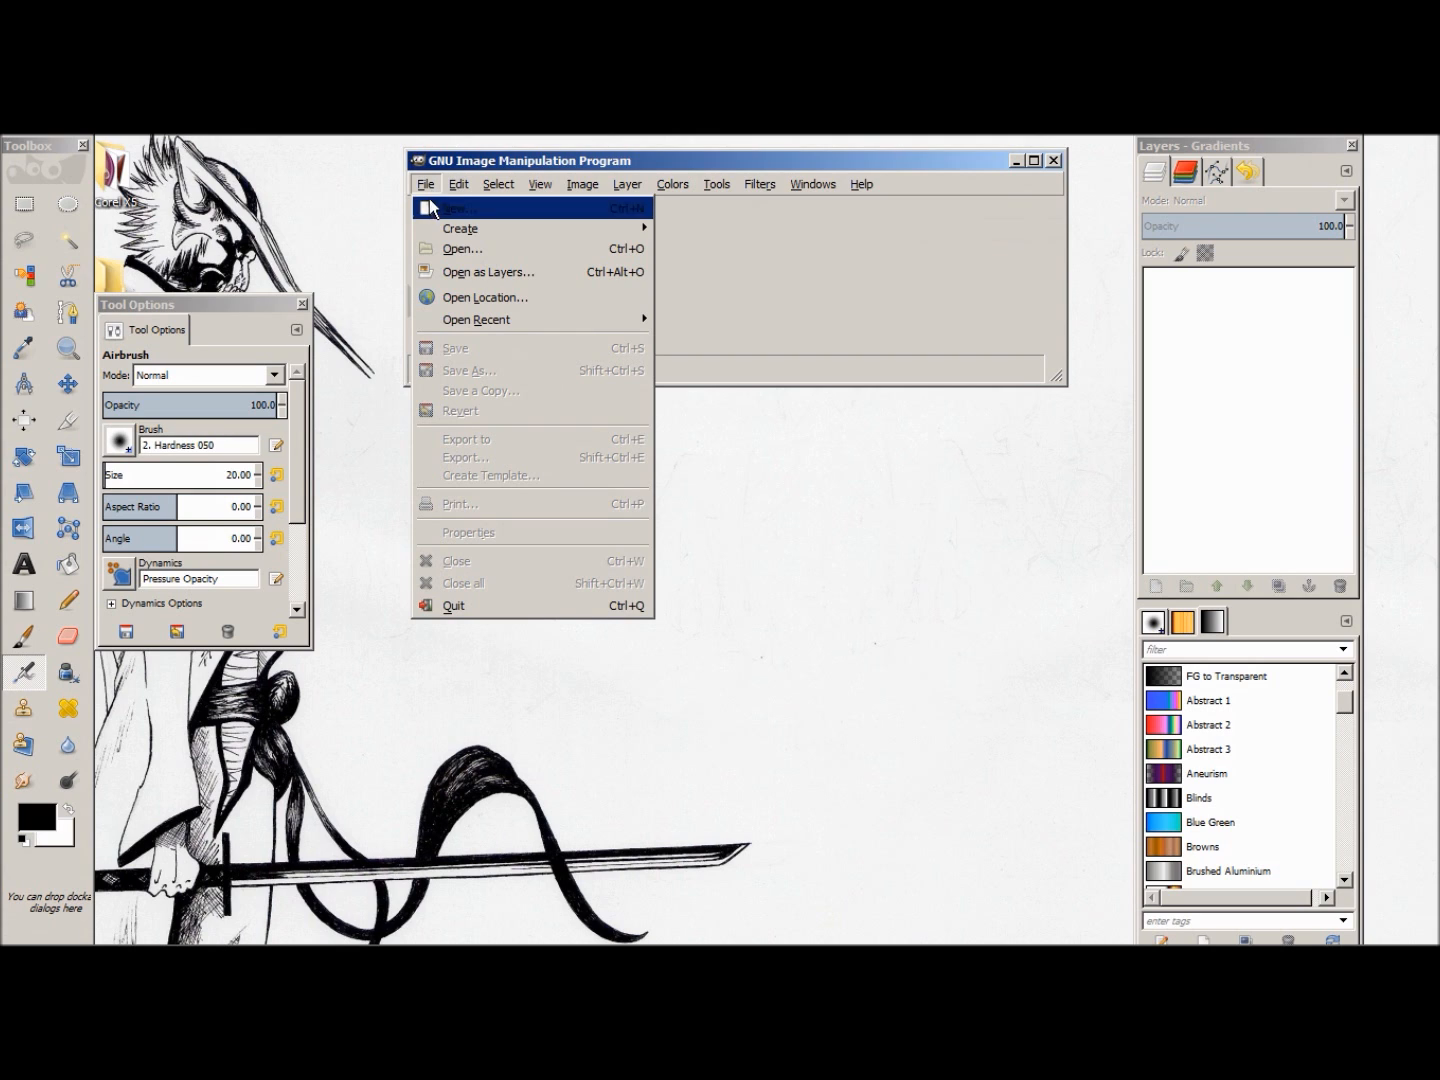
click(463, 248)
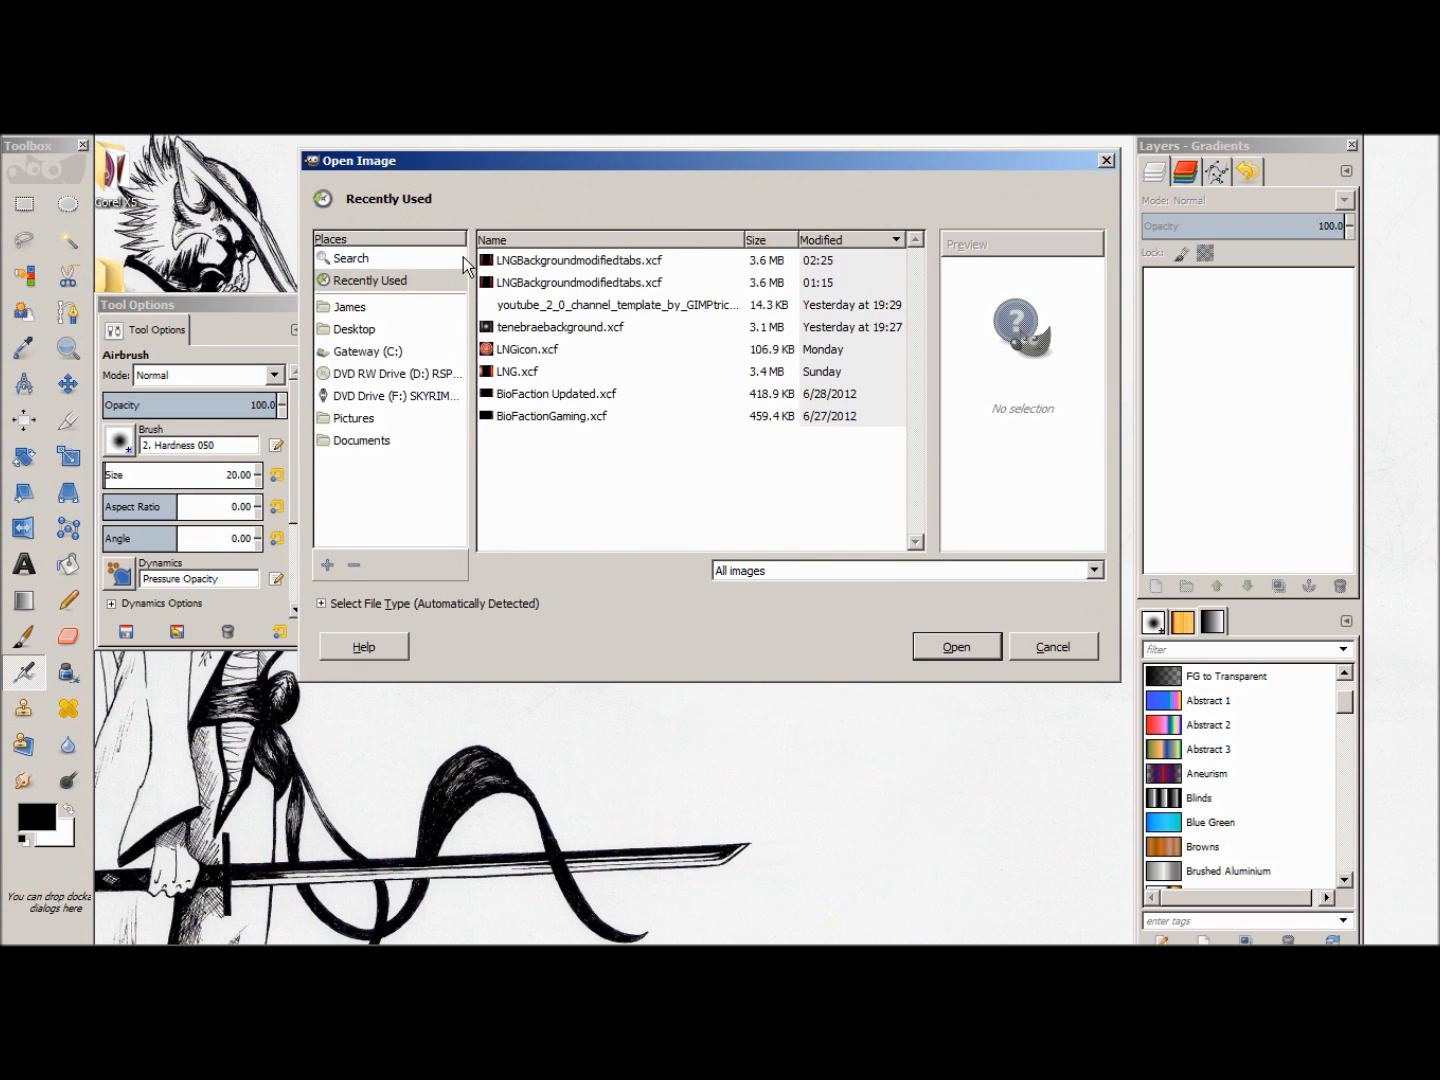
click(356, 442)
scroll(555, 404, down, 6)
double_click(630, 539)
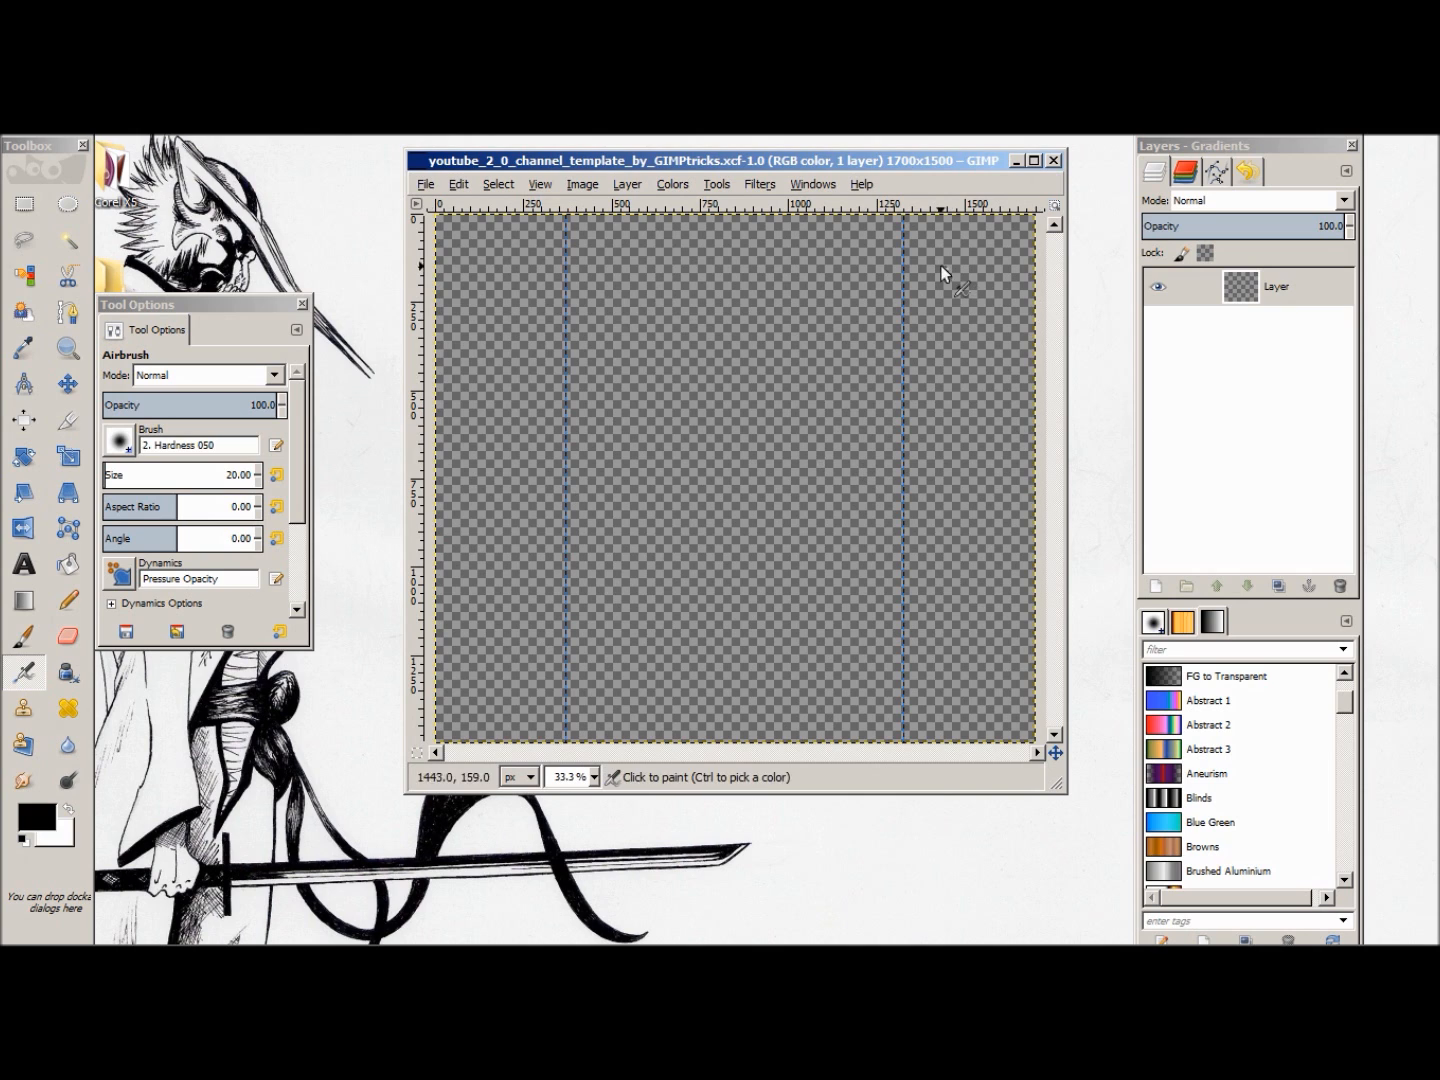
click(462, 184)
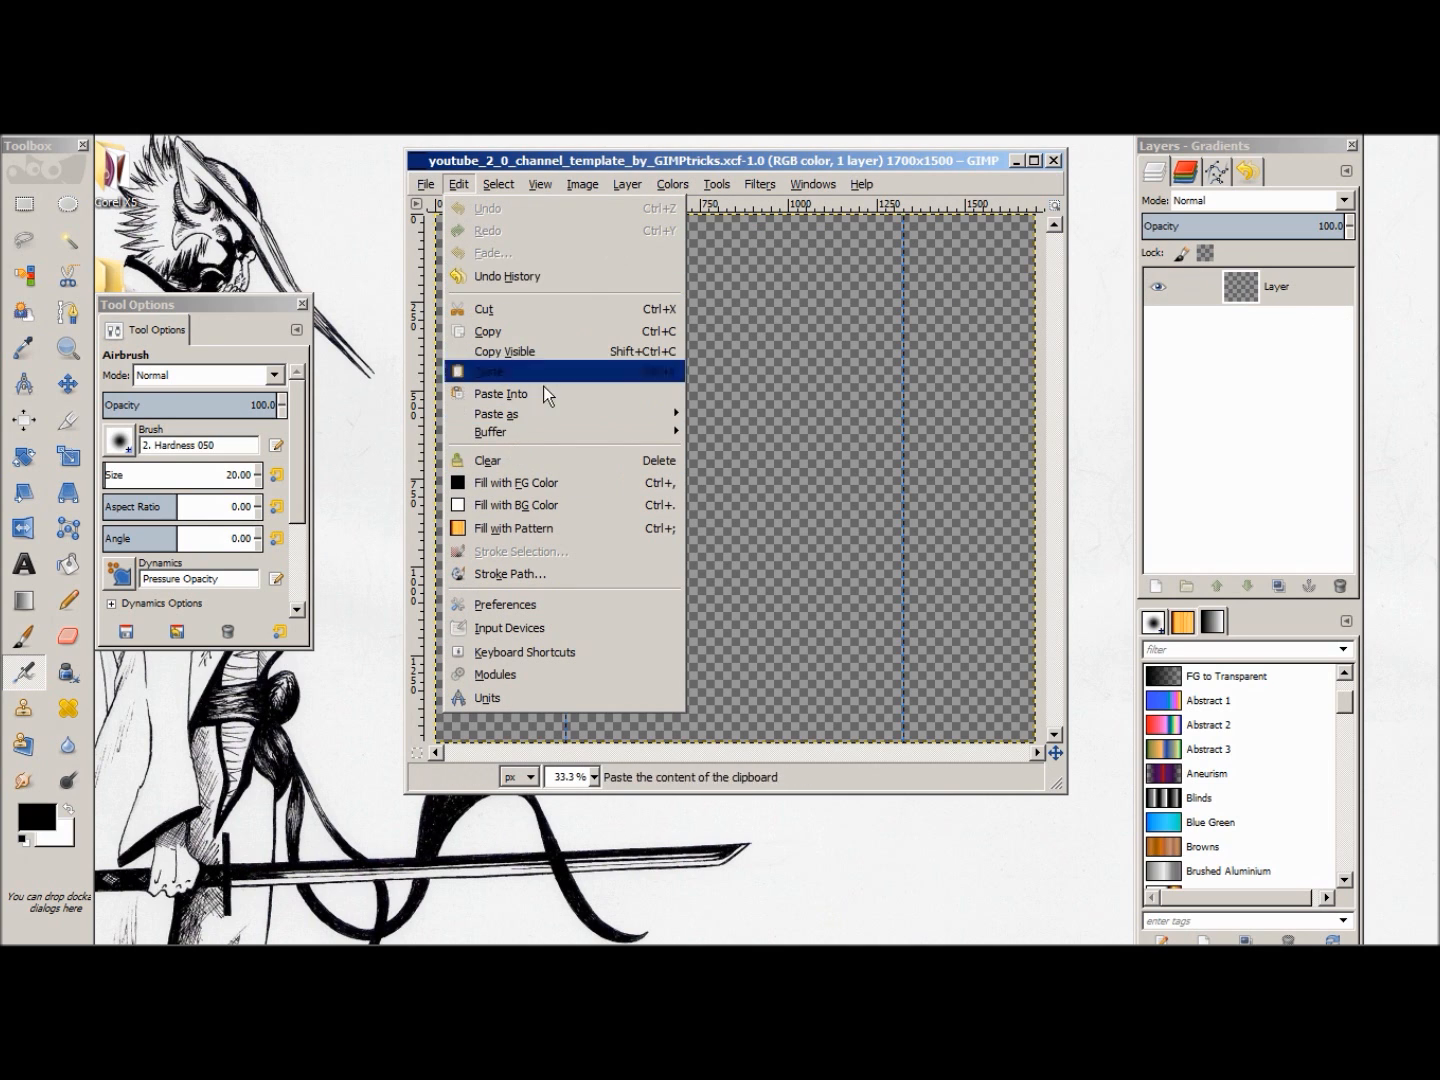
click(530, 481)
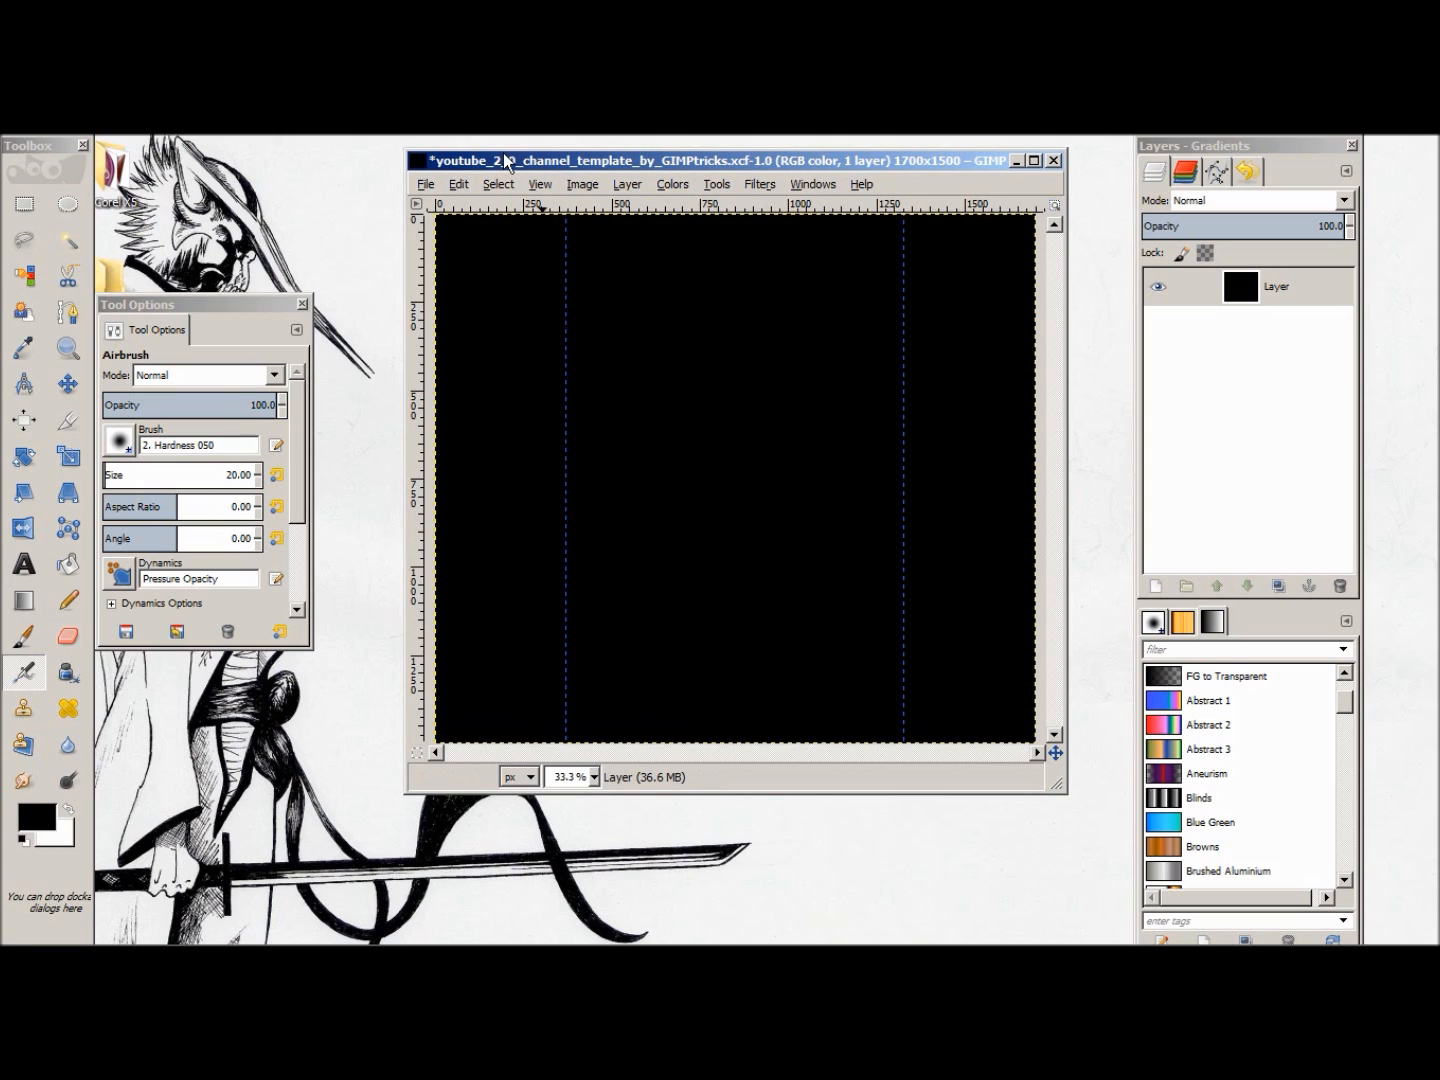
Step: Start a new path with the Paths tool at the canvas's top edge, about 160 px from the left edge
click(72, 312)
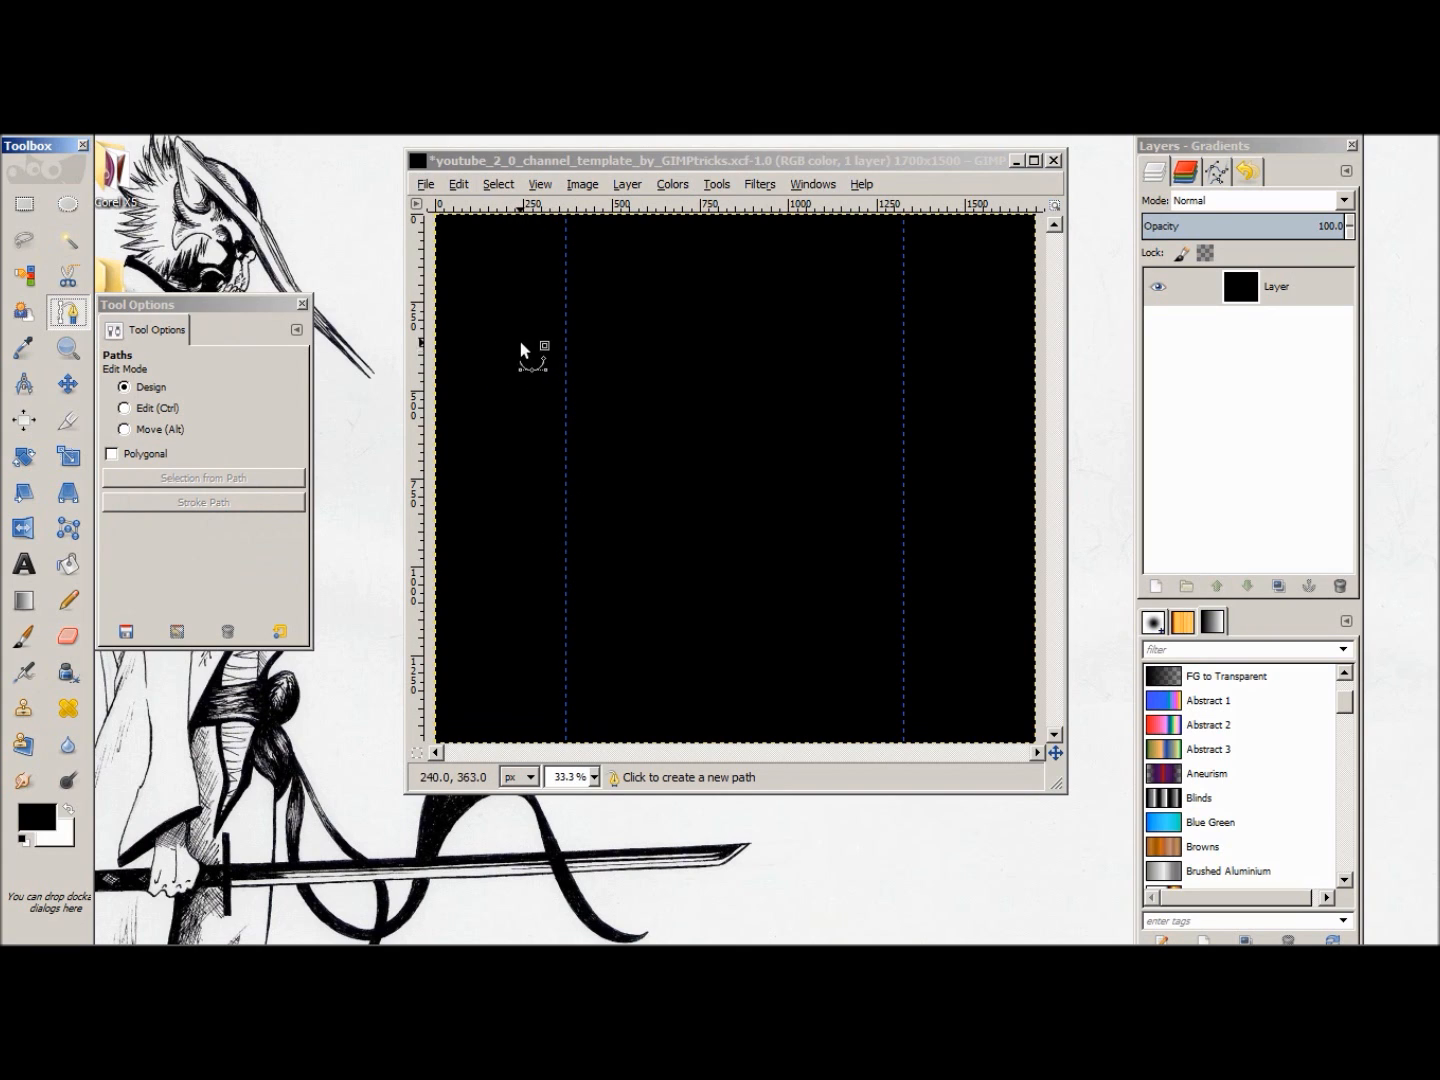
click(491, 216)
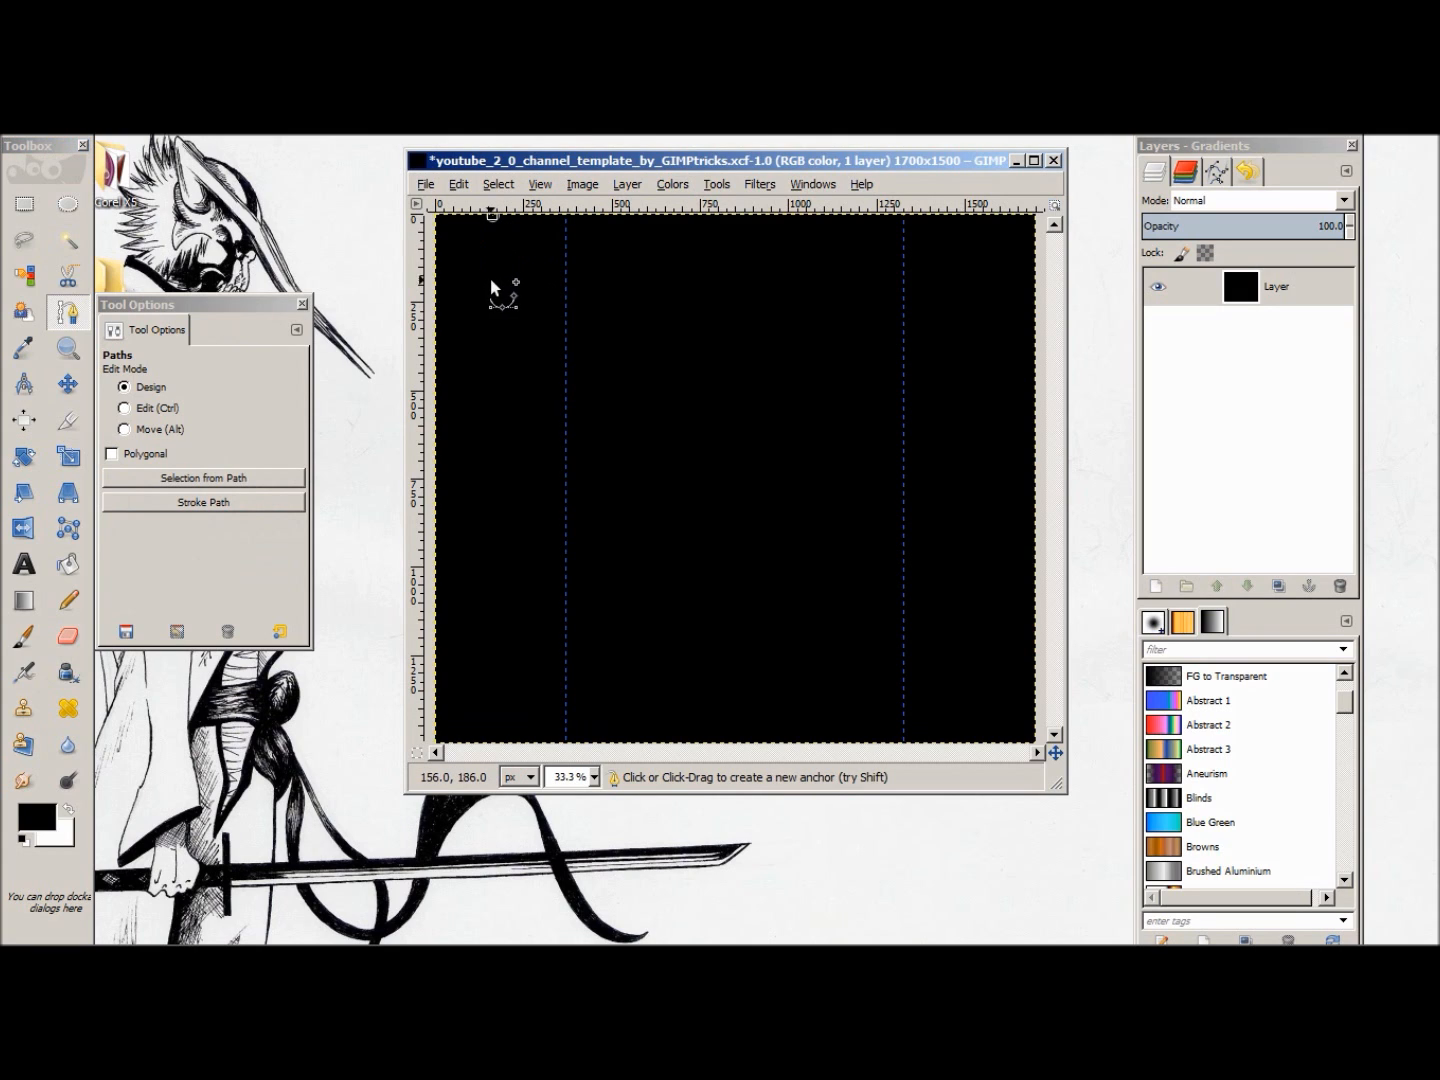
click(493, 308)
mouse_move(493, 309)
mouse_down()
mouse_move(493, 337)
mouse_move(491, 312)
mouse_up()
key(ctrl+z)
click(488, 374)
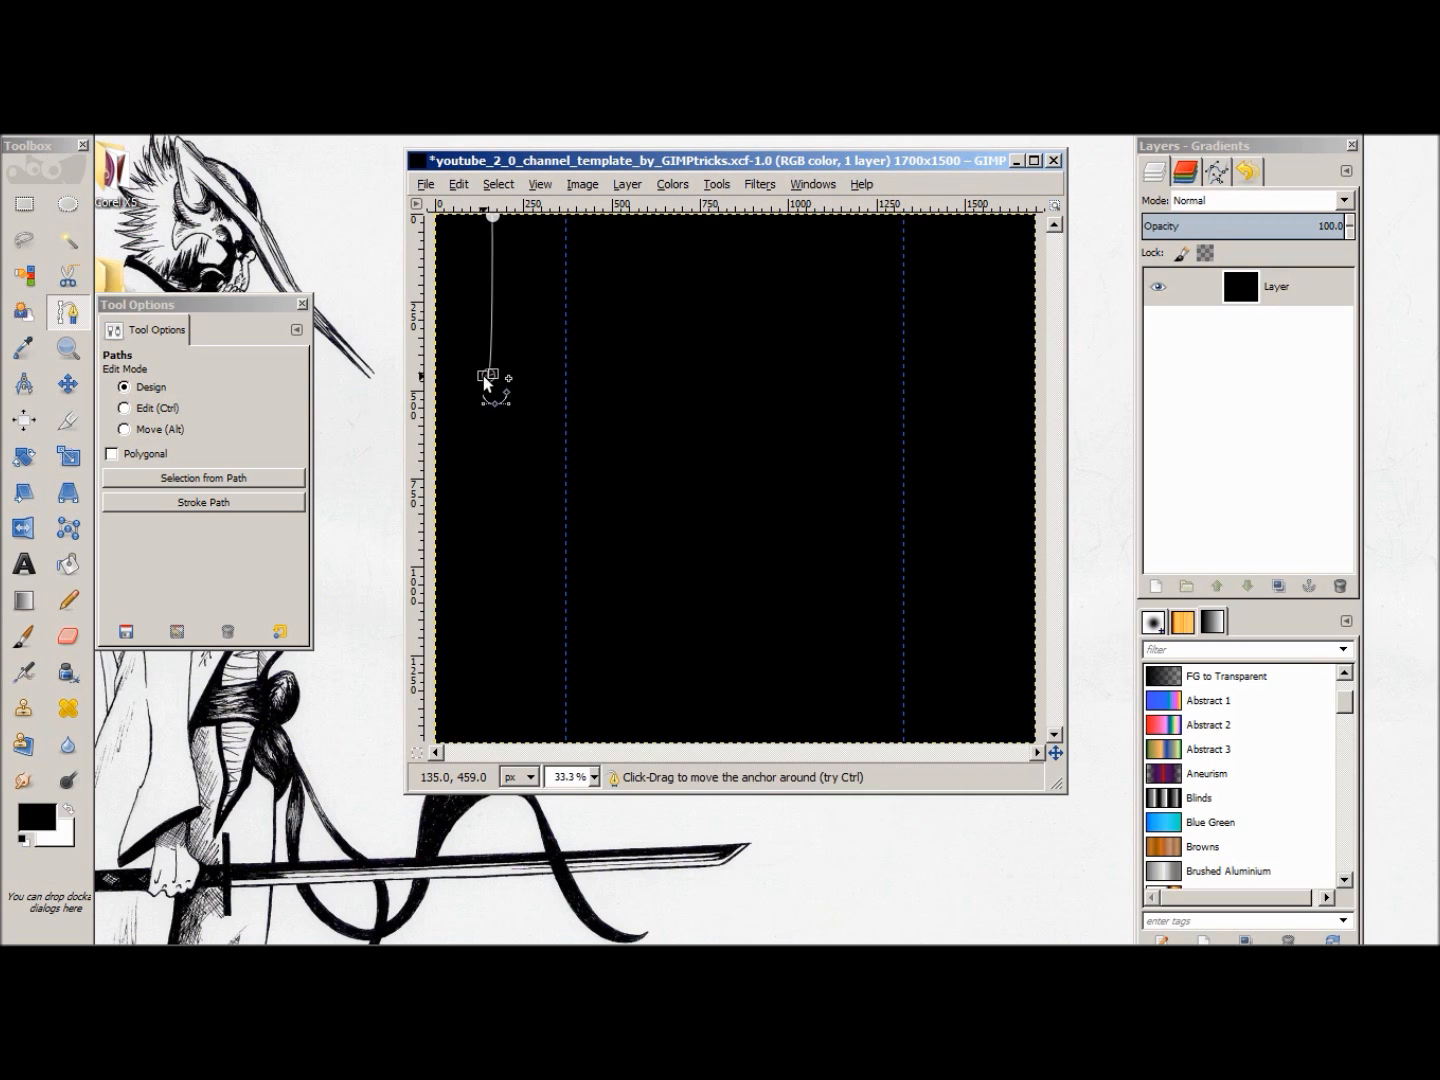
ctrl+shift+click(486, 377)
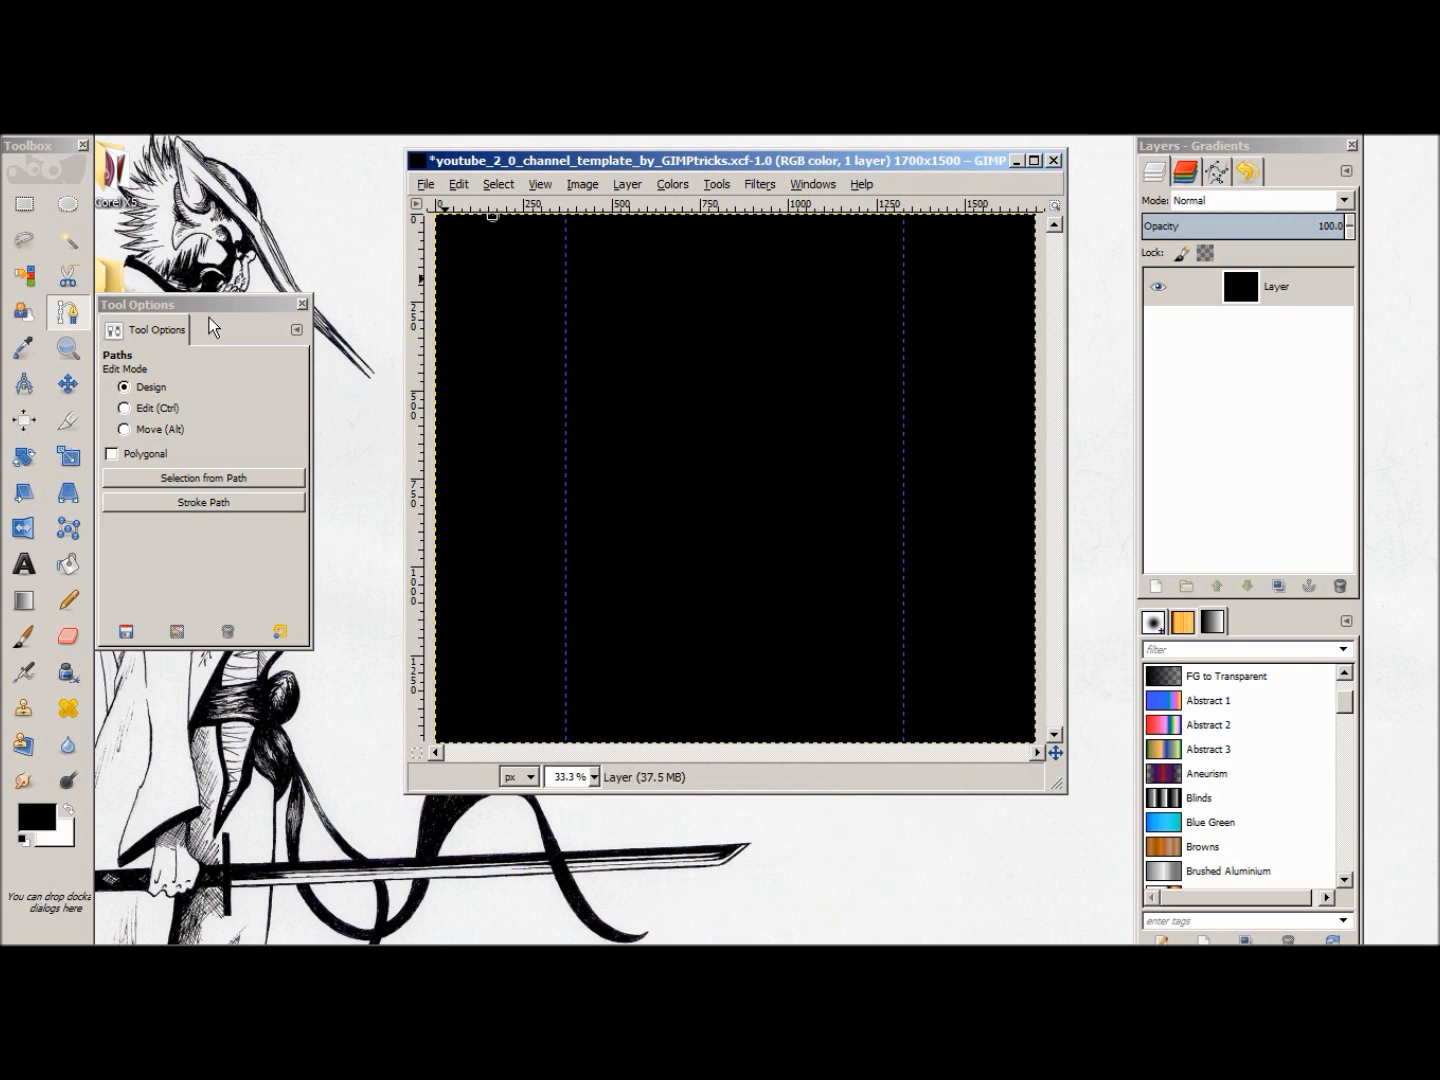
Step: Enable the Polygonal option and extend the path downward with four anchors, ending on the left guide near the bottom edge
click(113, 455)
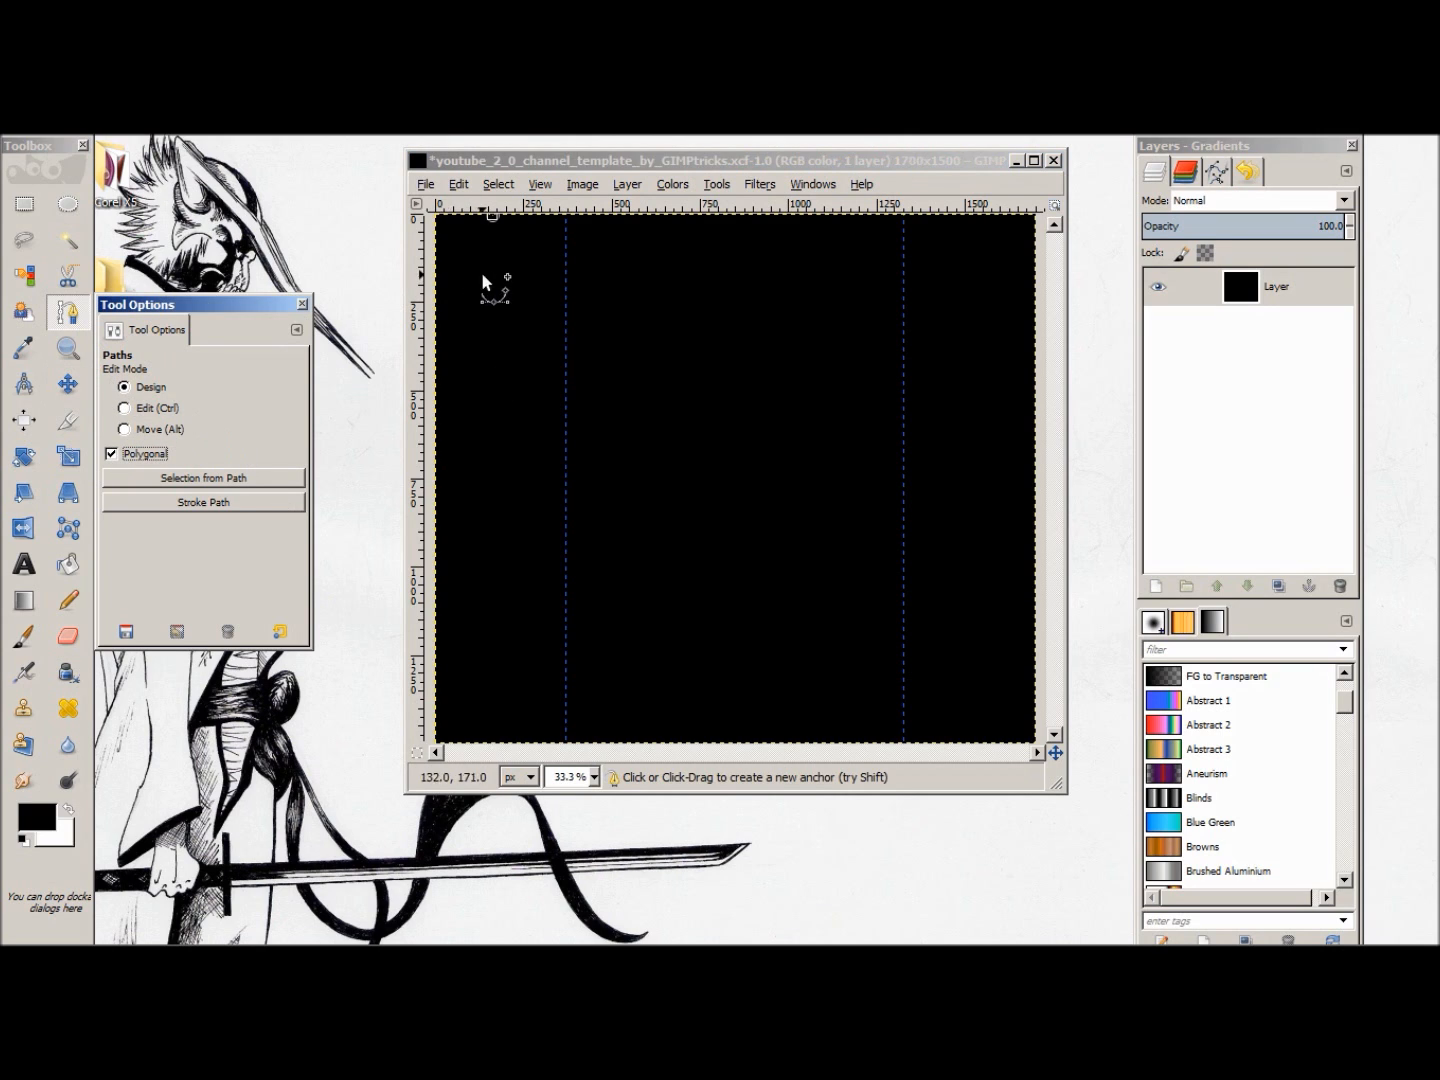
mouse_move(506, 409)
mouse_down()
mouse_move(482, 481)
mouse_move(453, 419)
mouse_move(474, 448)
mouse_move(496, 438)
mouse_up()
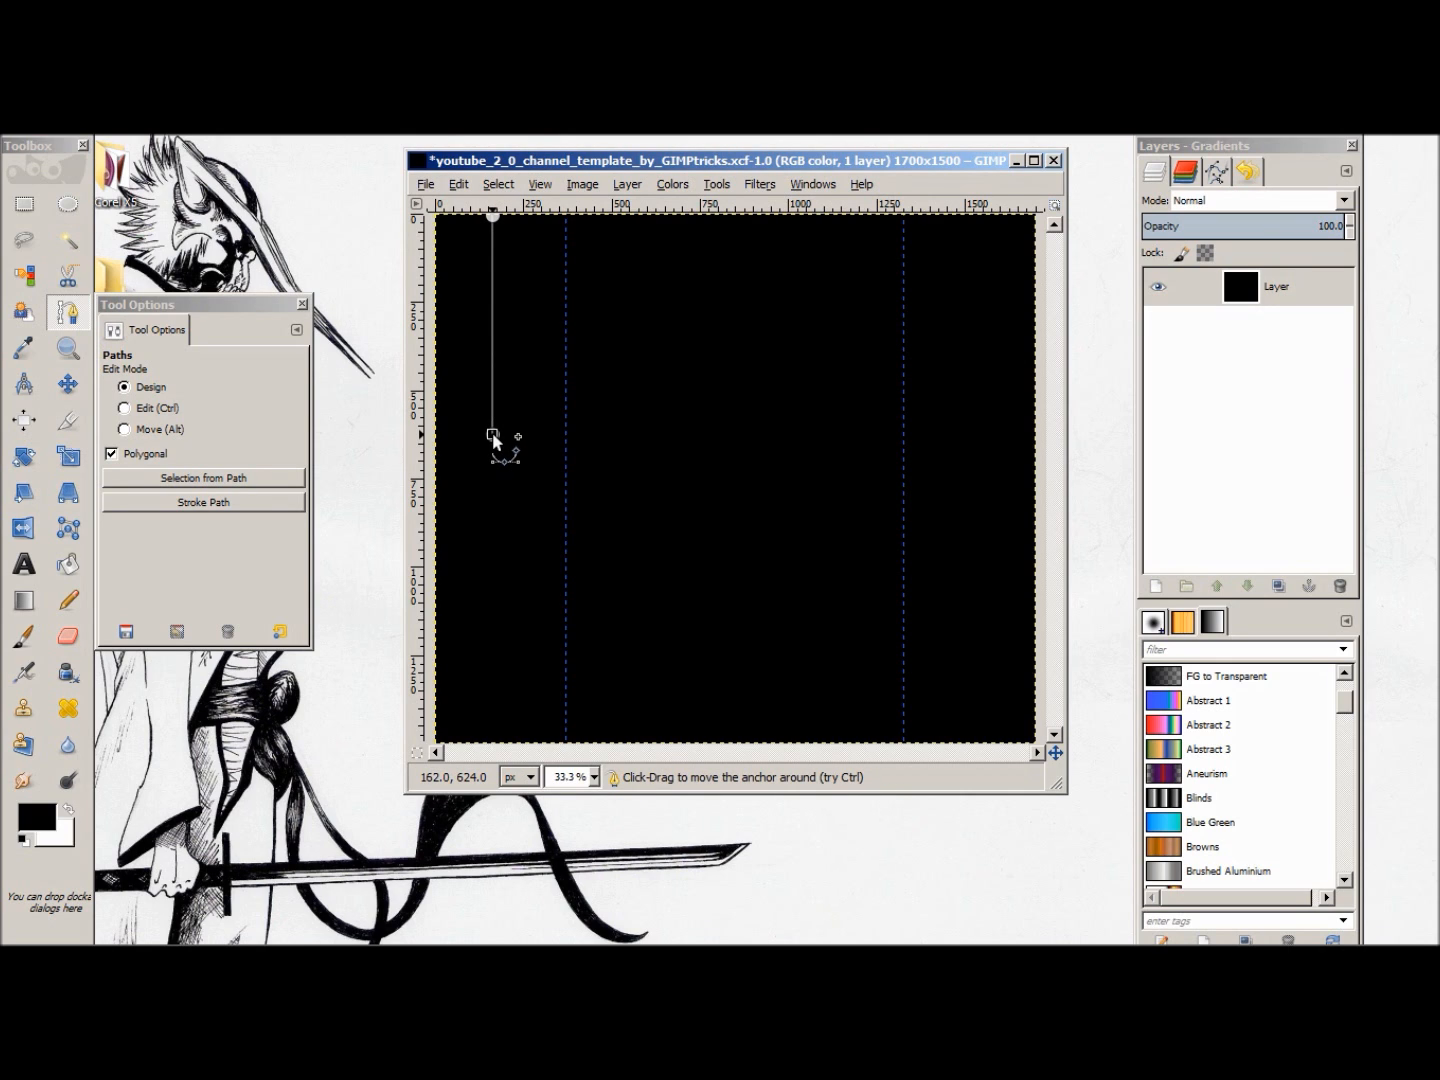
click(531, 517)
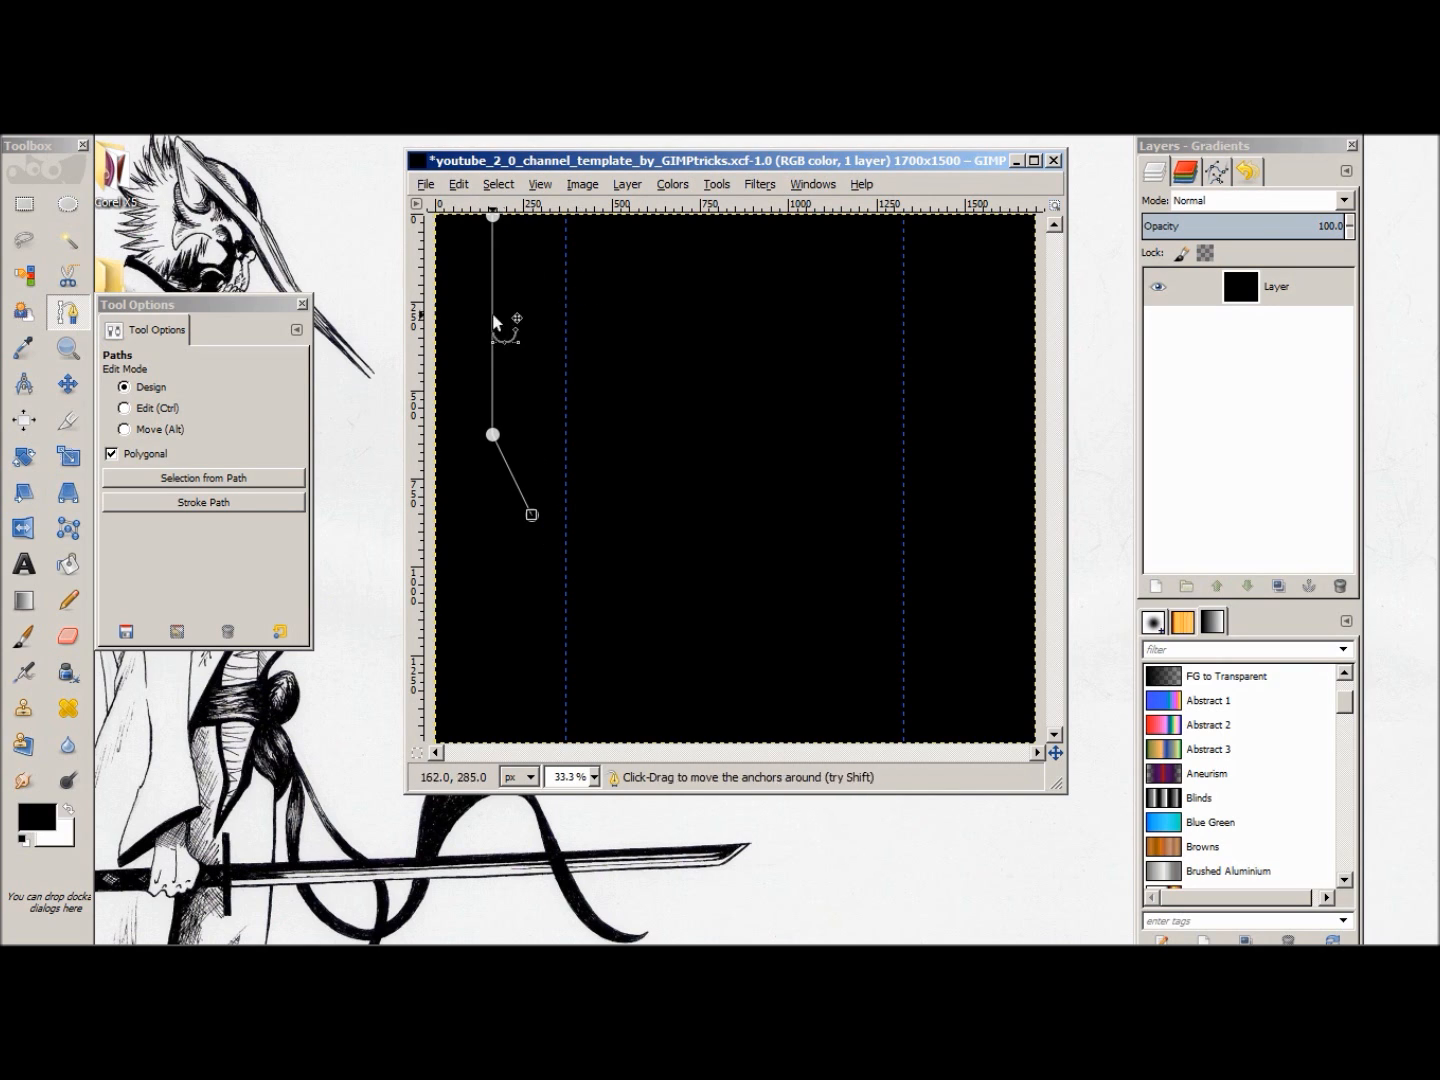
click(531, 679)
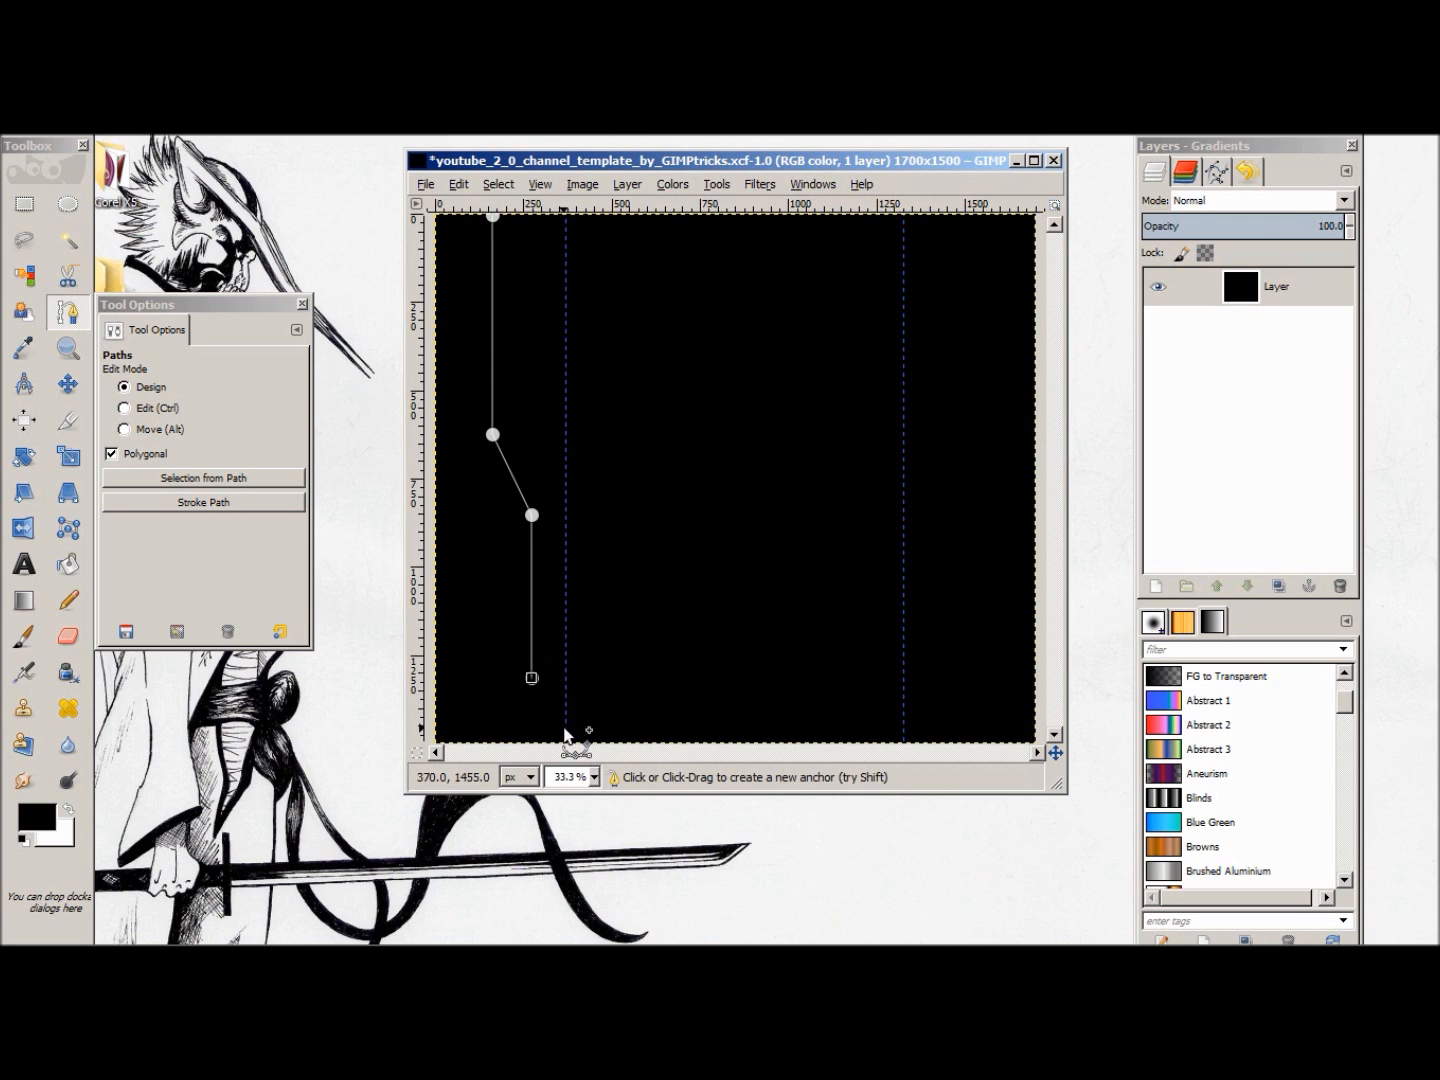
click(565, 729)
drag(565, 729, 565, 733)
Step: Move the path's upper four anchors closer to the left guide, keeping its long segments vertical
mouse_move(531, 517)
mouse_down()
mouse_move(553, 490)
mouse_move(553, 537)
mouse_up()
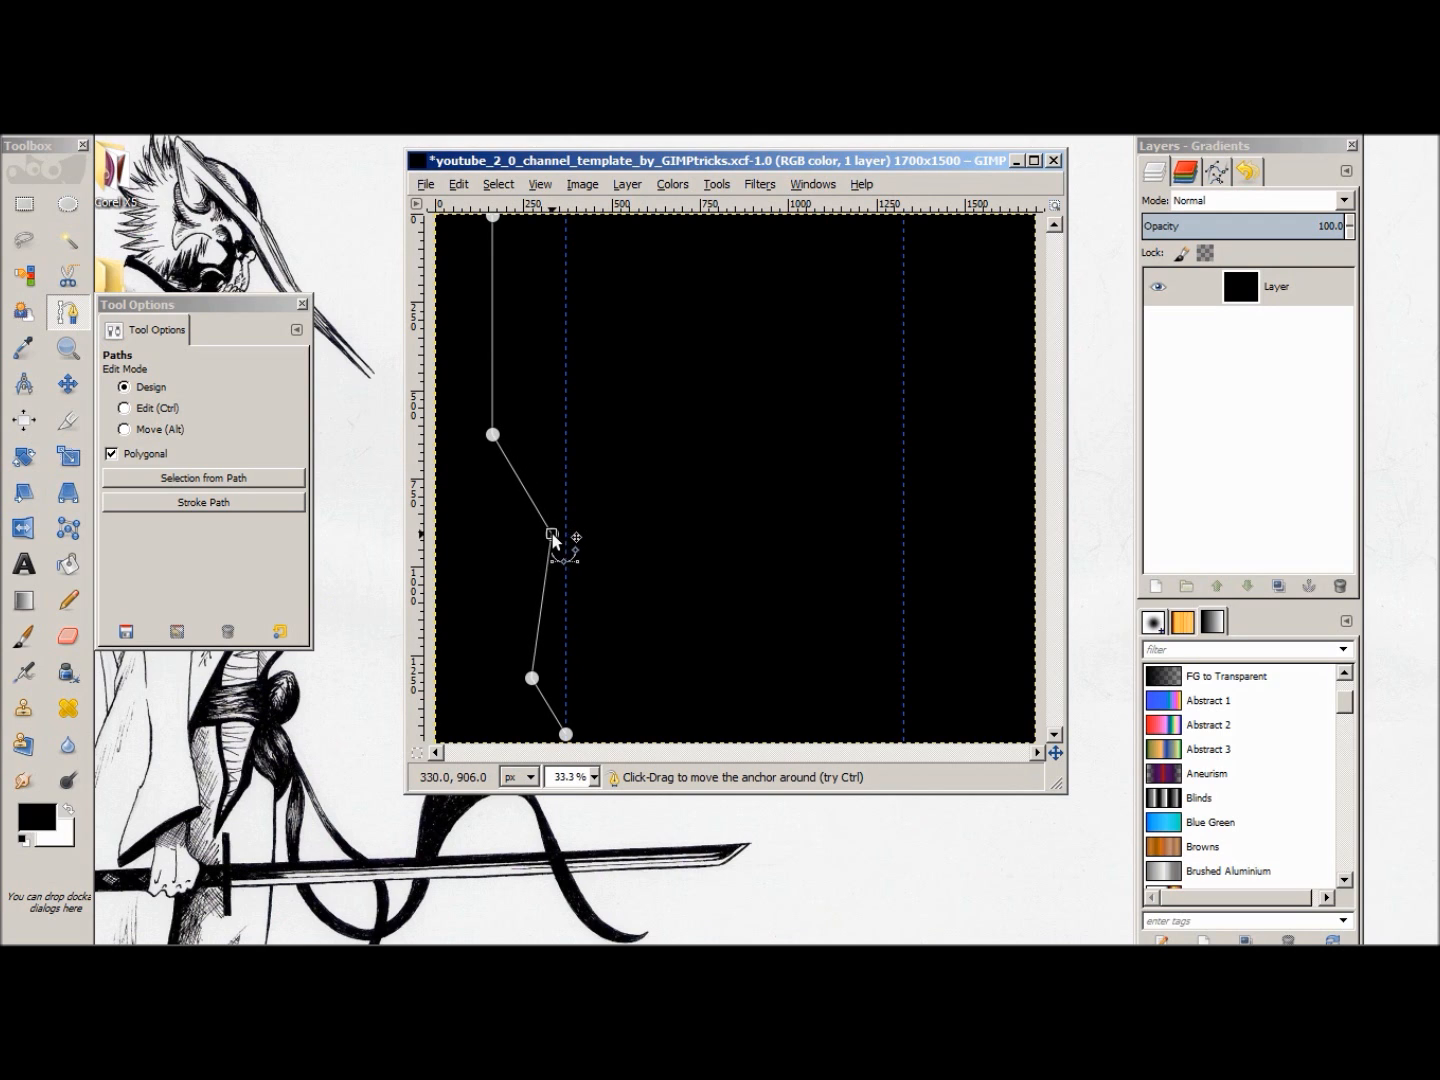
drag(533, 680, 551, 678)
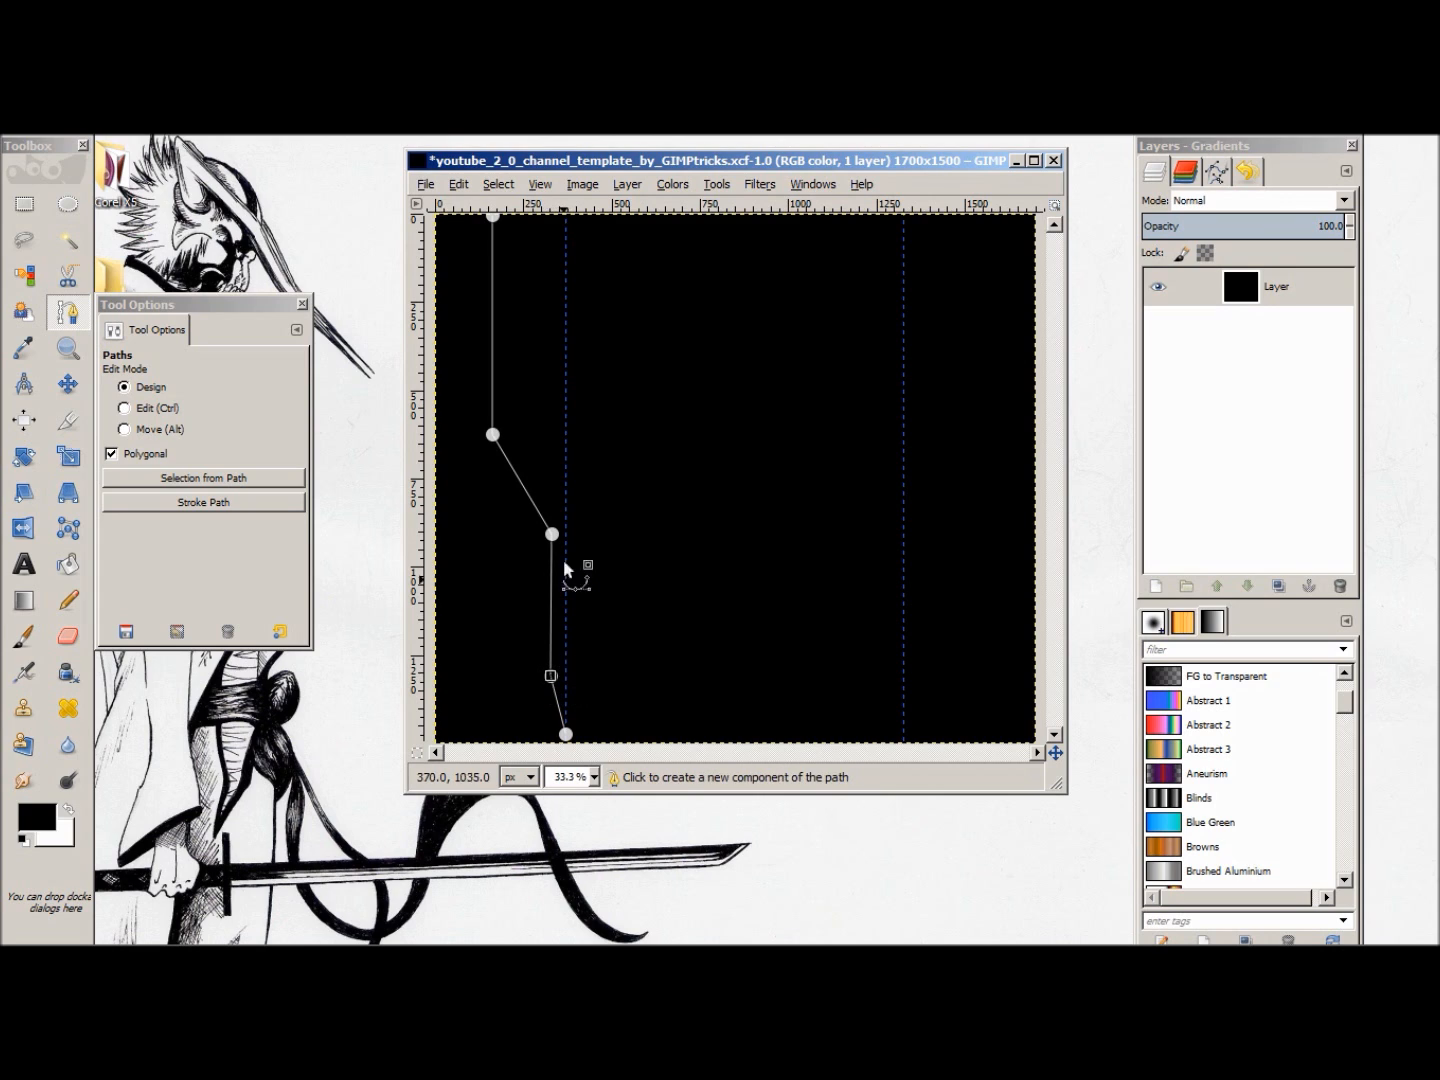
drag(497, 440, 518, 432)
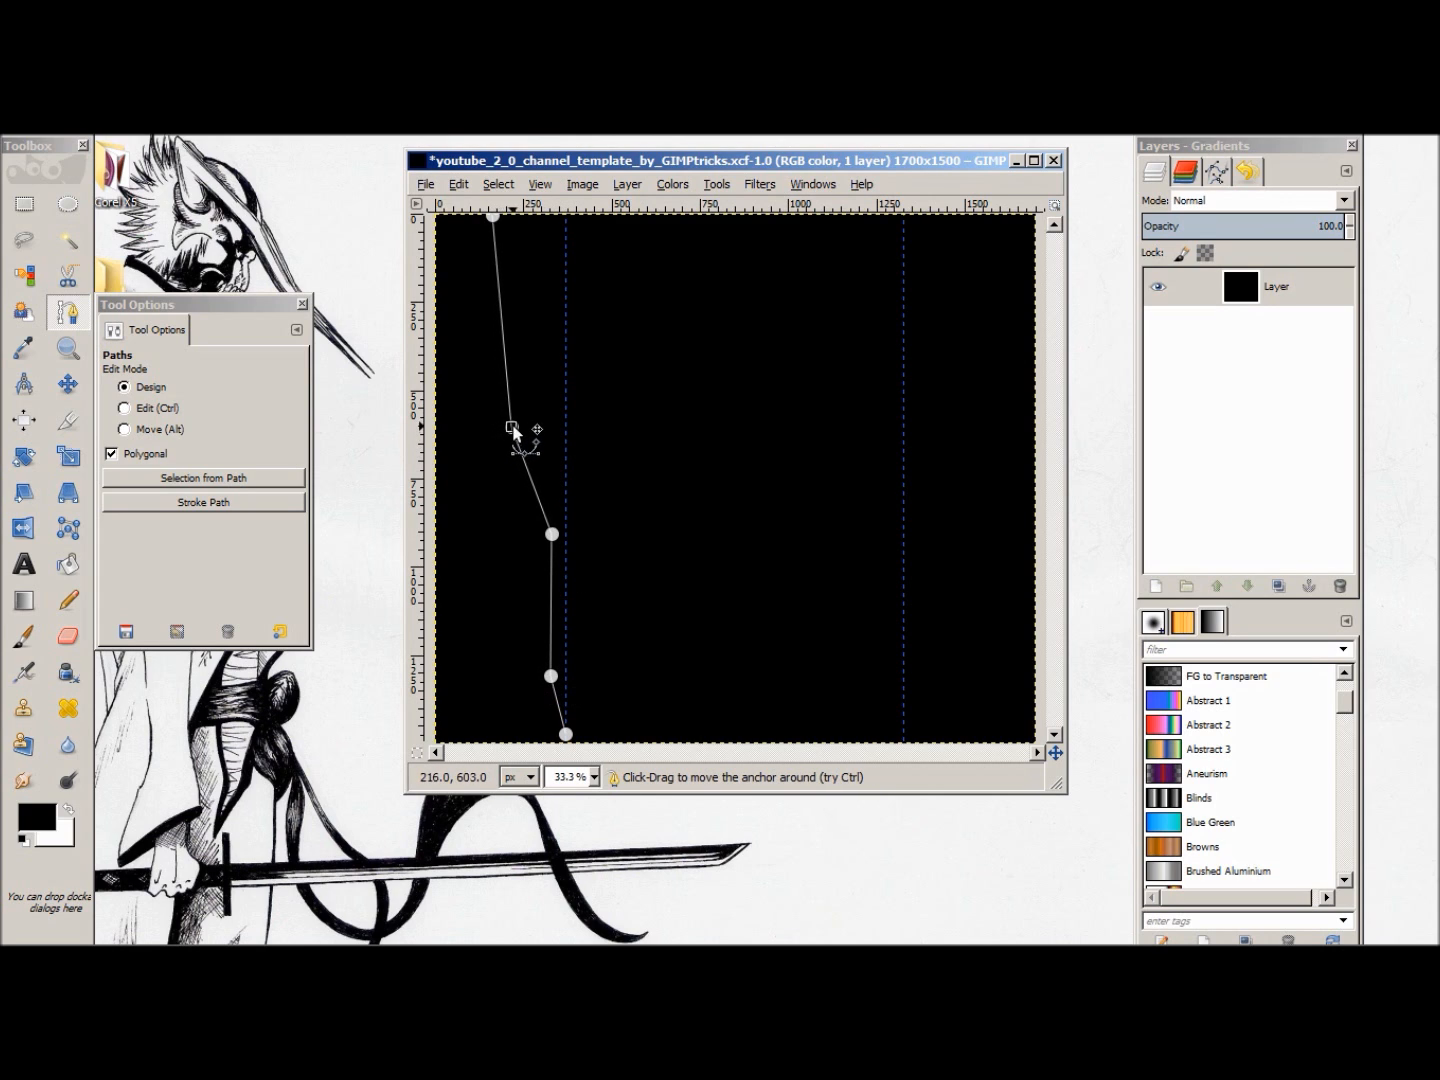
drag(497, 221, 517, 225)
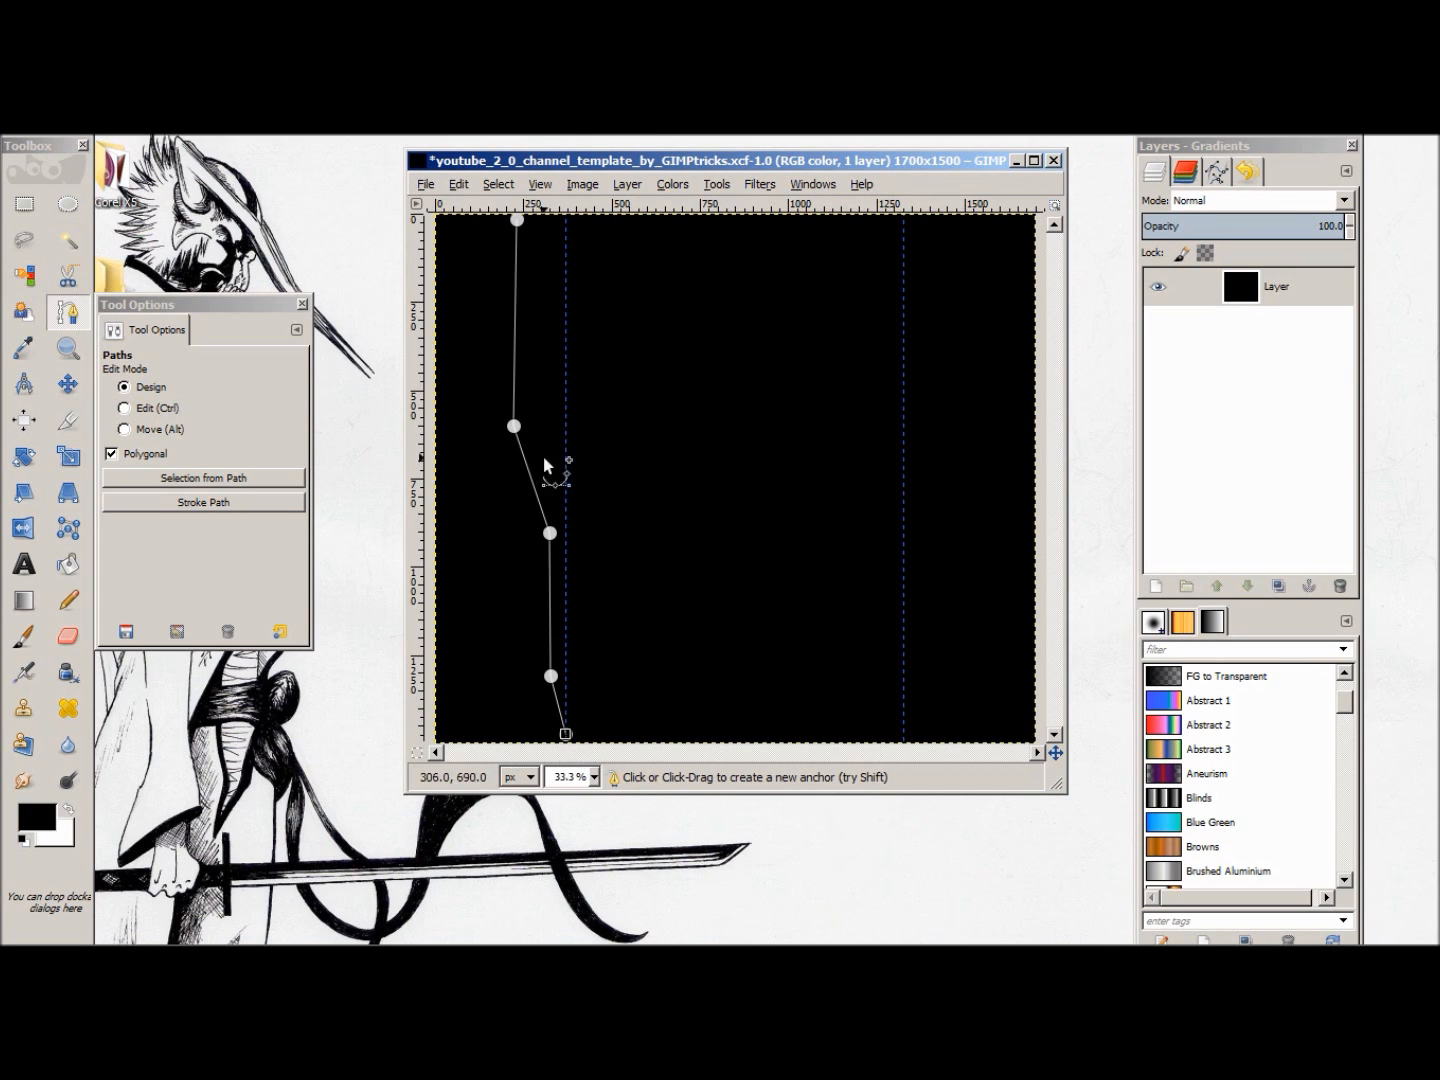
Step: Add an anchor where the left guide meets the top edge, align the first anchor, and create a selection from the path
click(565, 218)
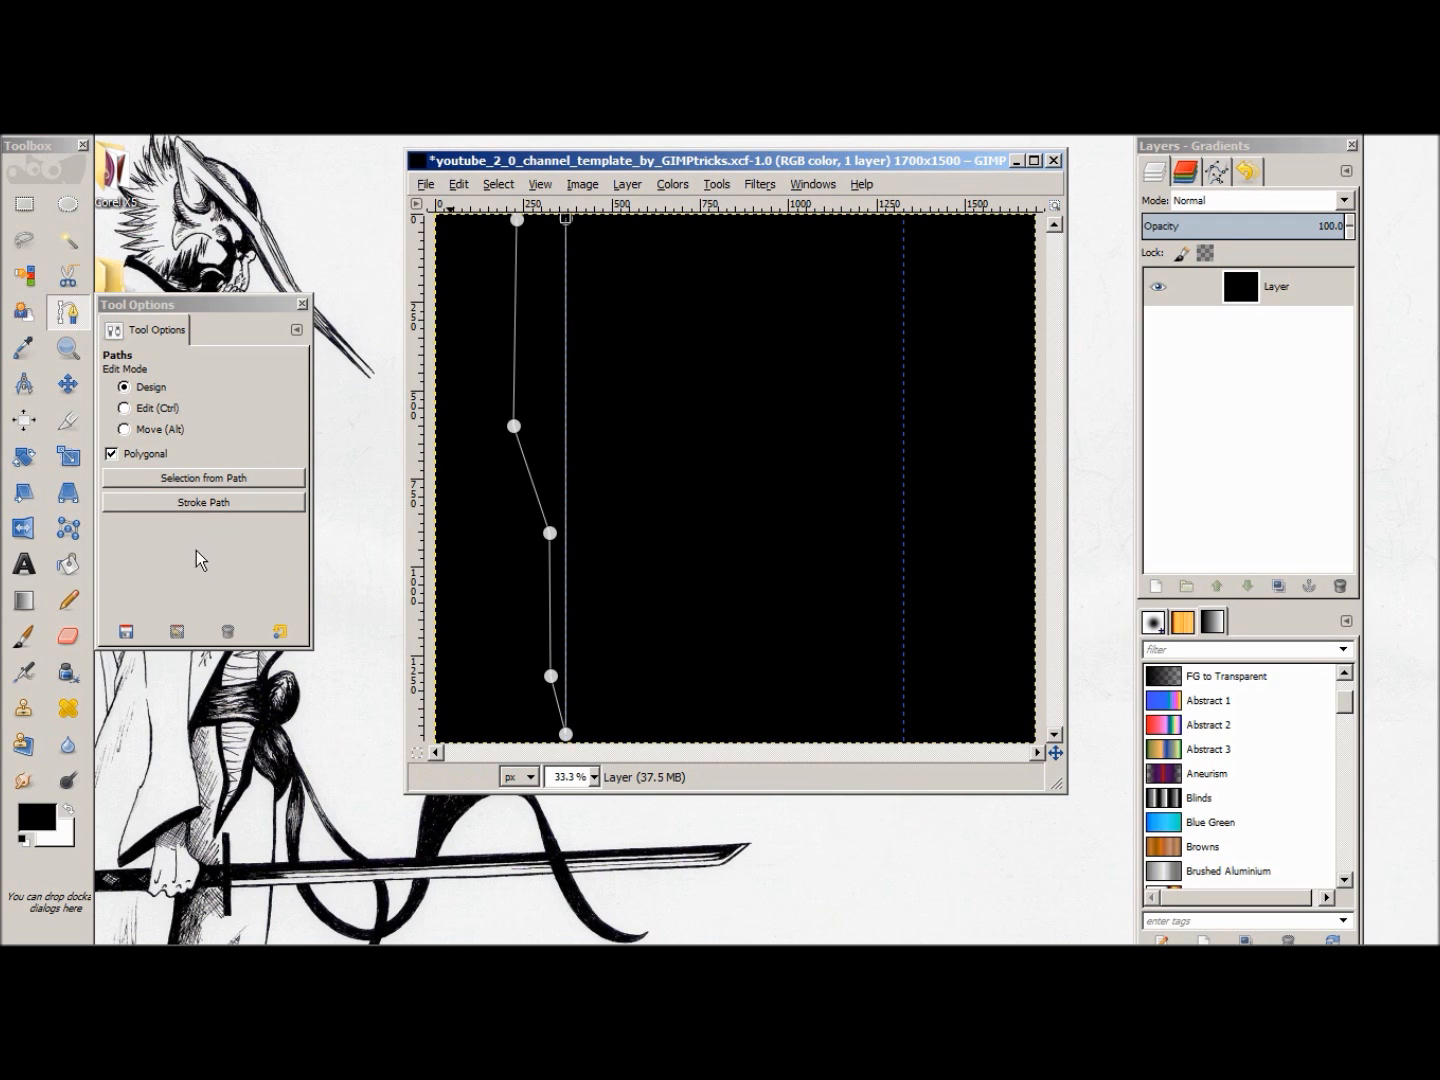
drag(518, 218, 517, 214)
click(212, 477)
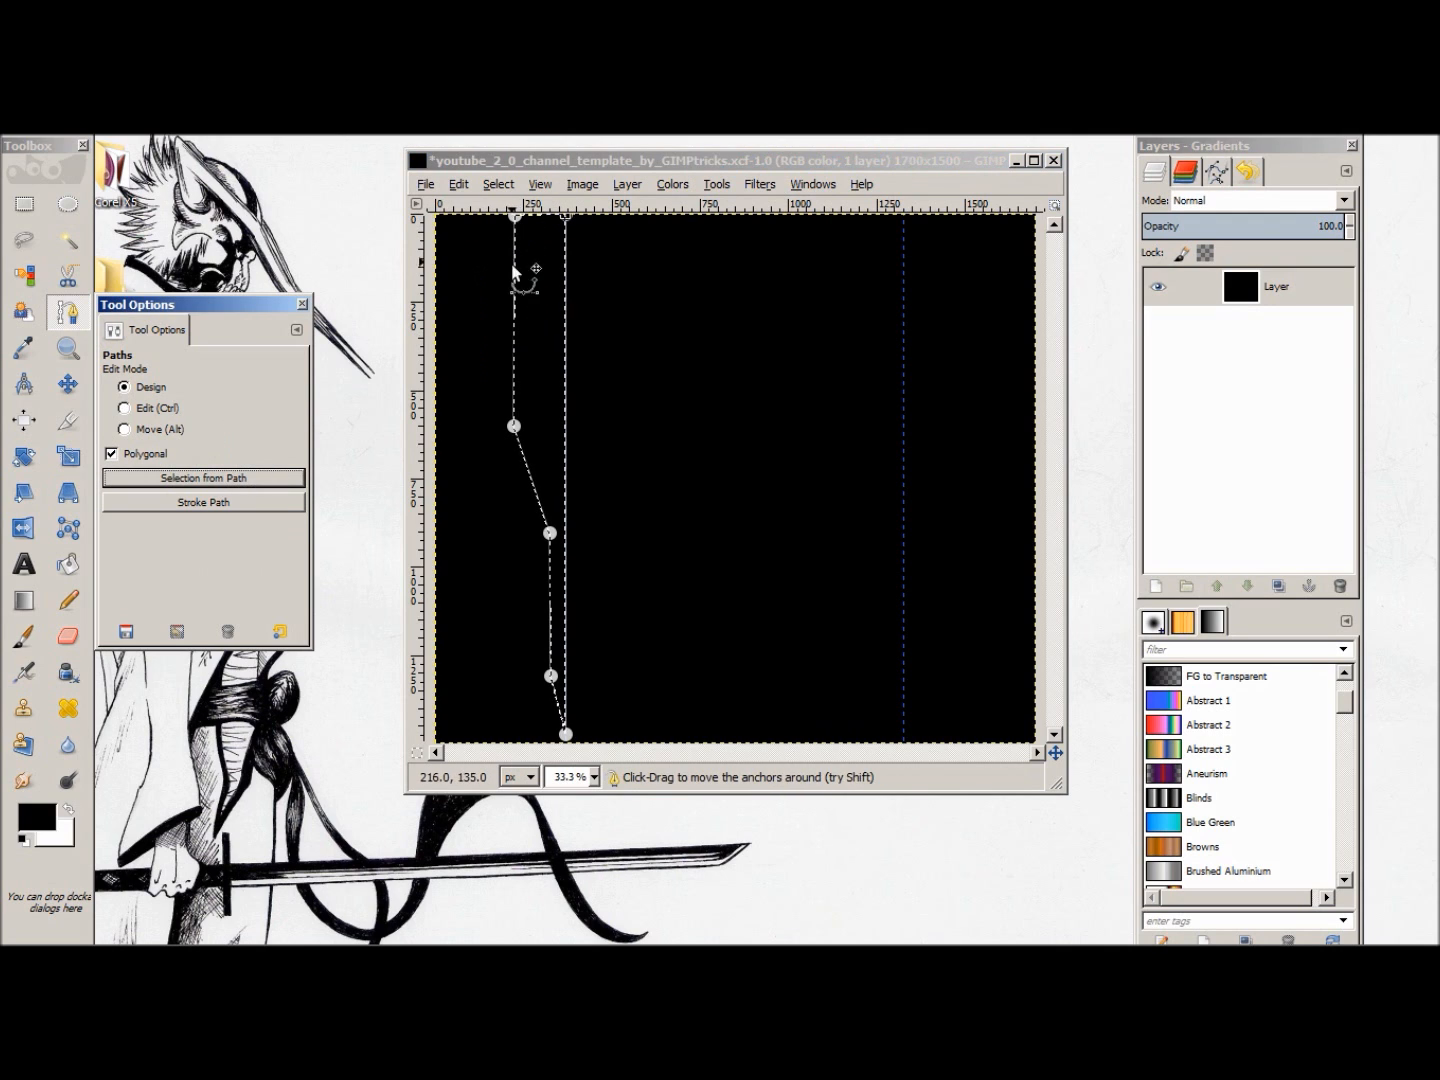
click(564, 735)
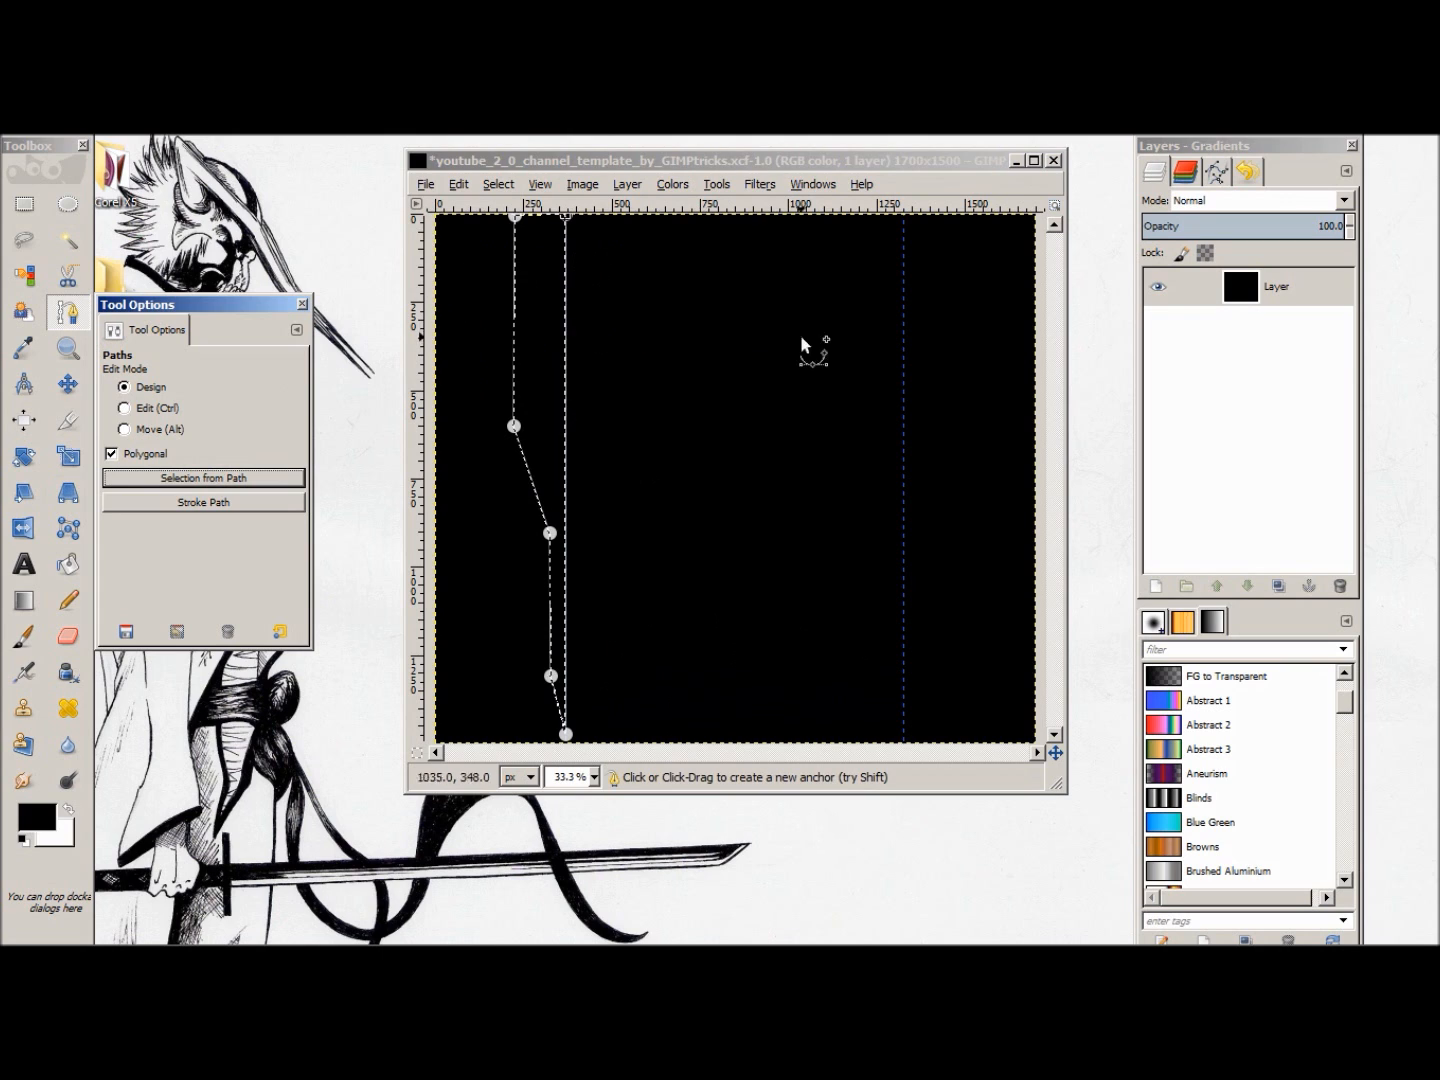
Step: Create a new transparent 1700 x 1500 px layer named Tabs
right_click(1258, 376)
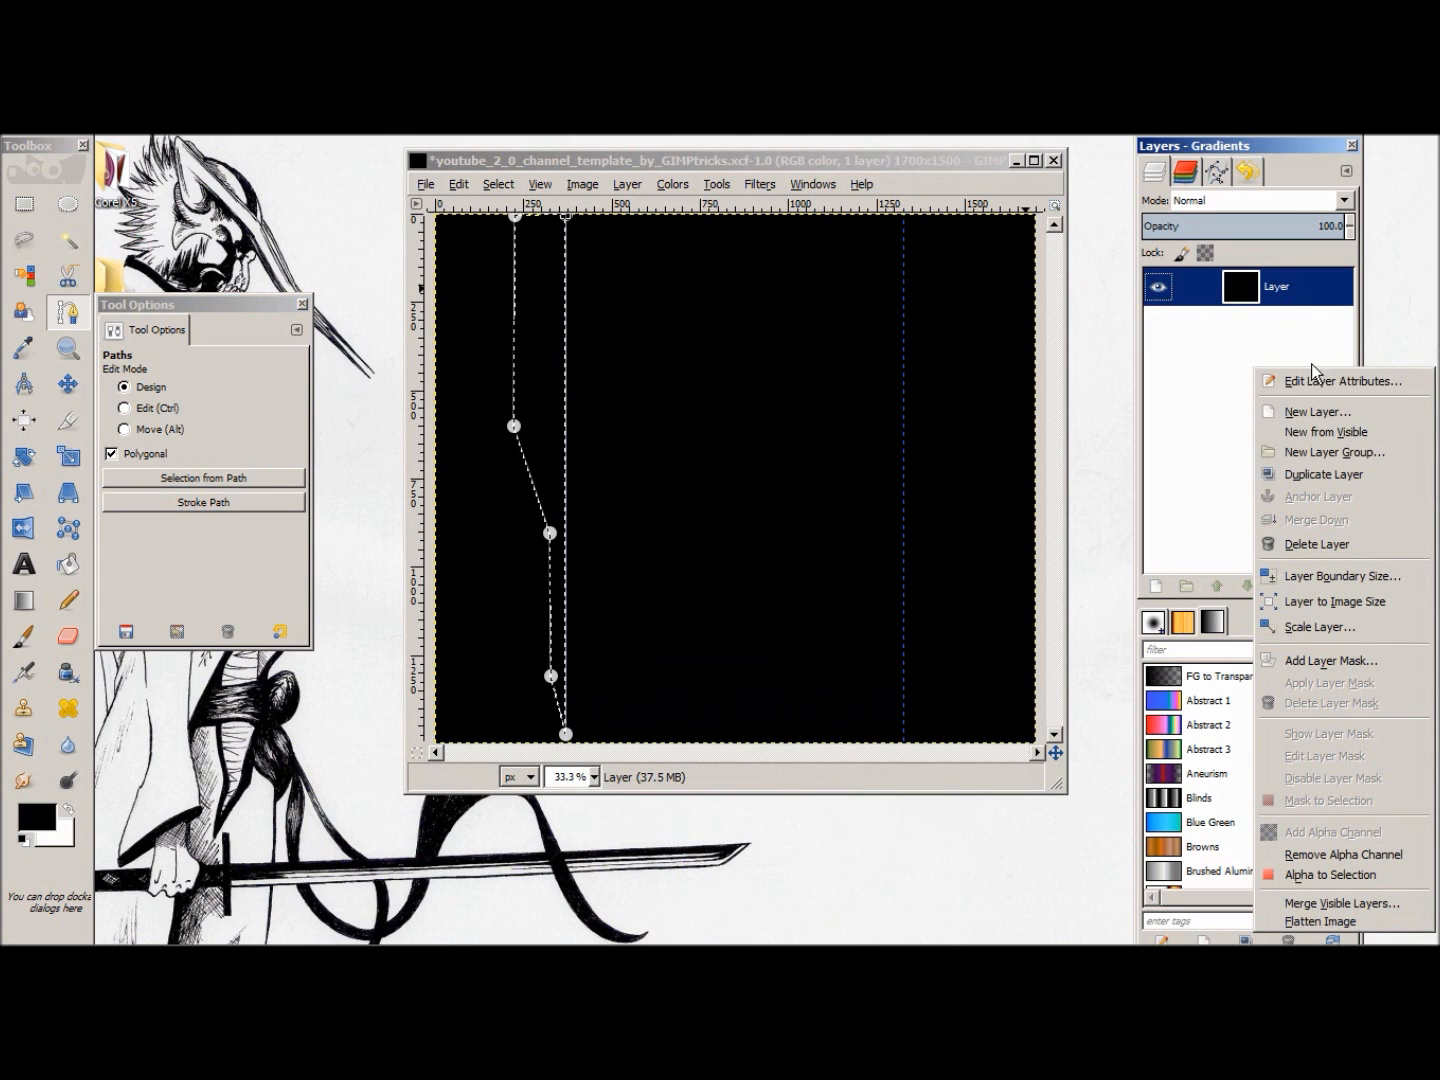
click(1291, 433)
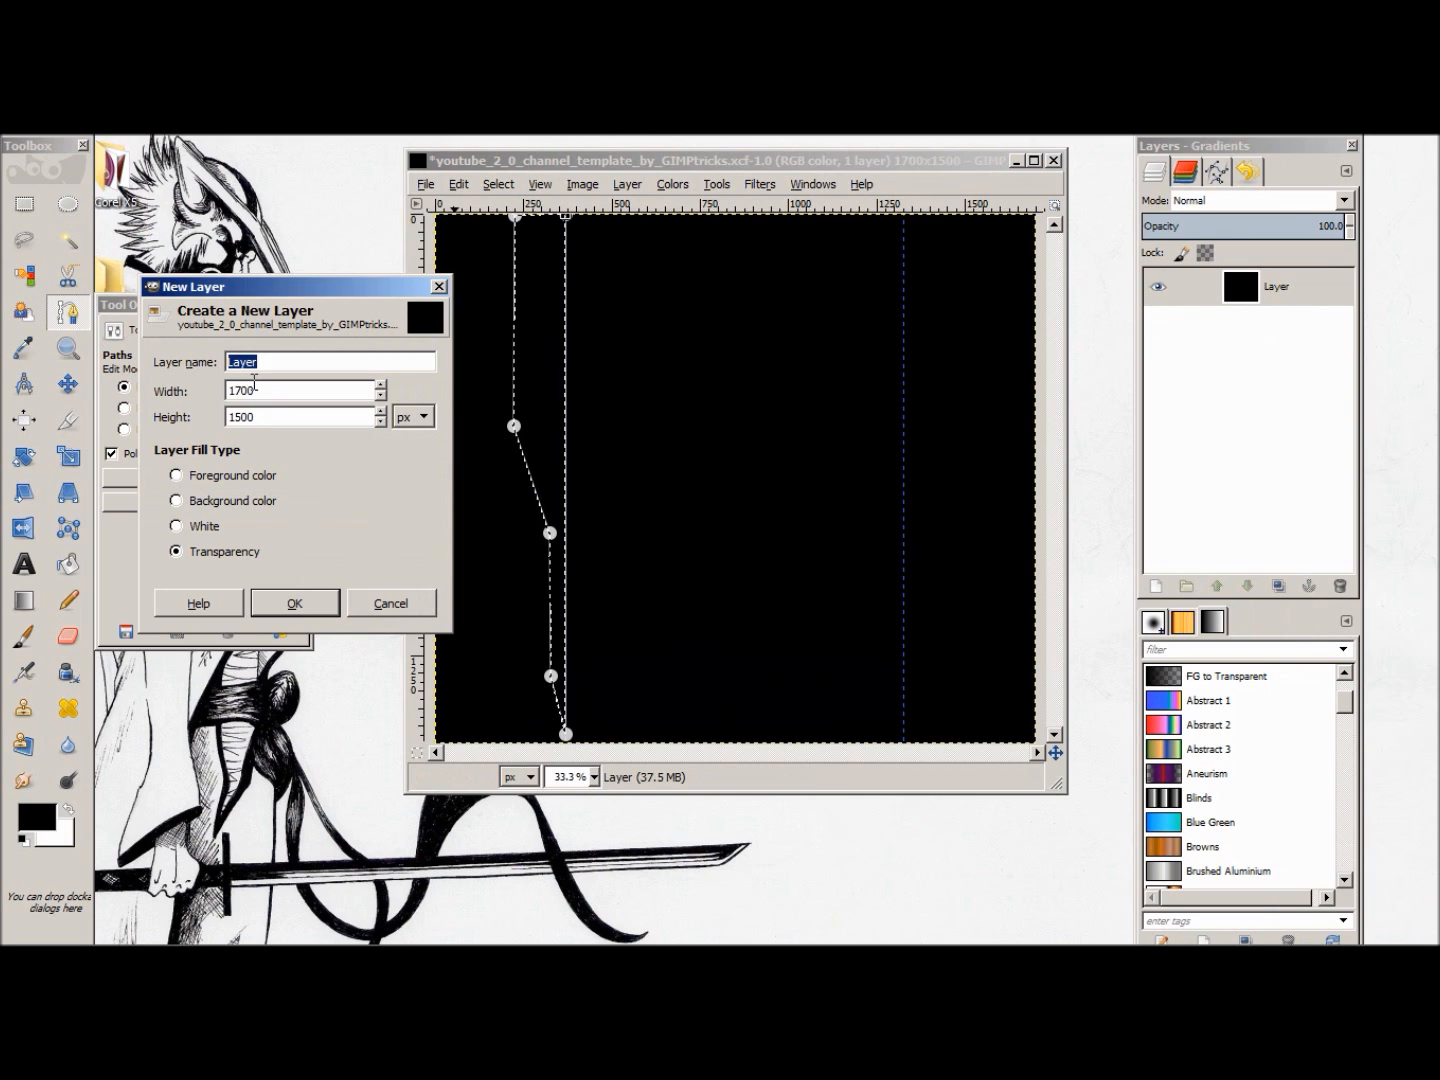
text(asb)
key(BackSpace)
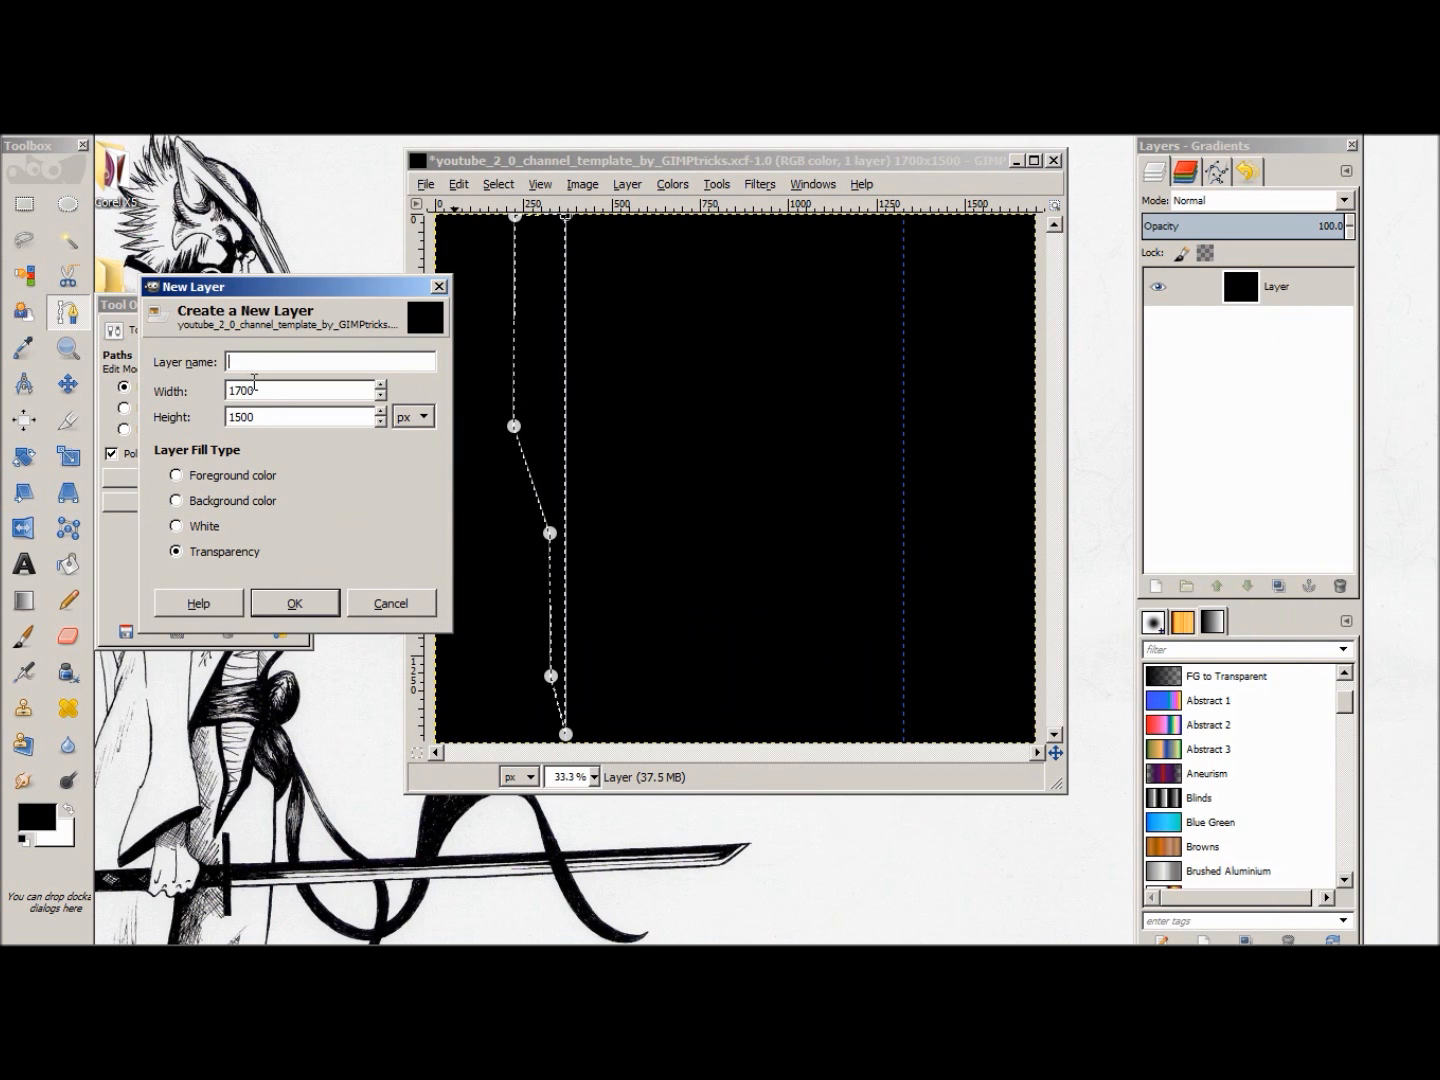
text(Tabs)
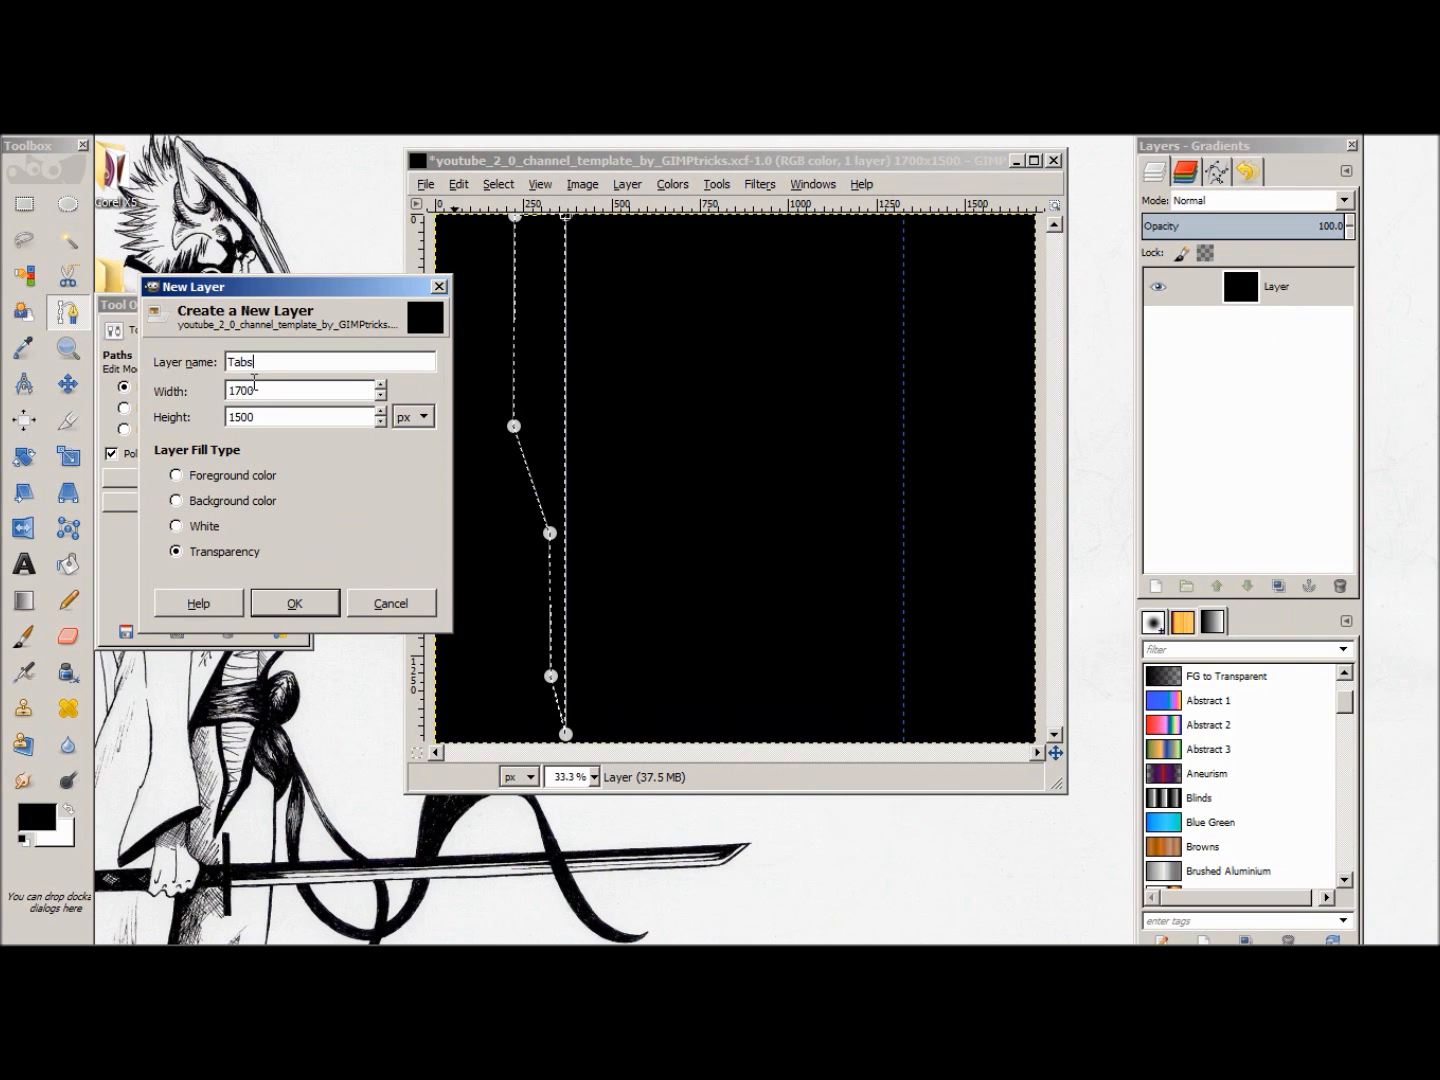
click(318, 604)
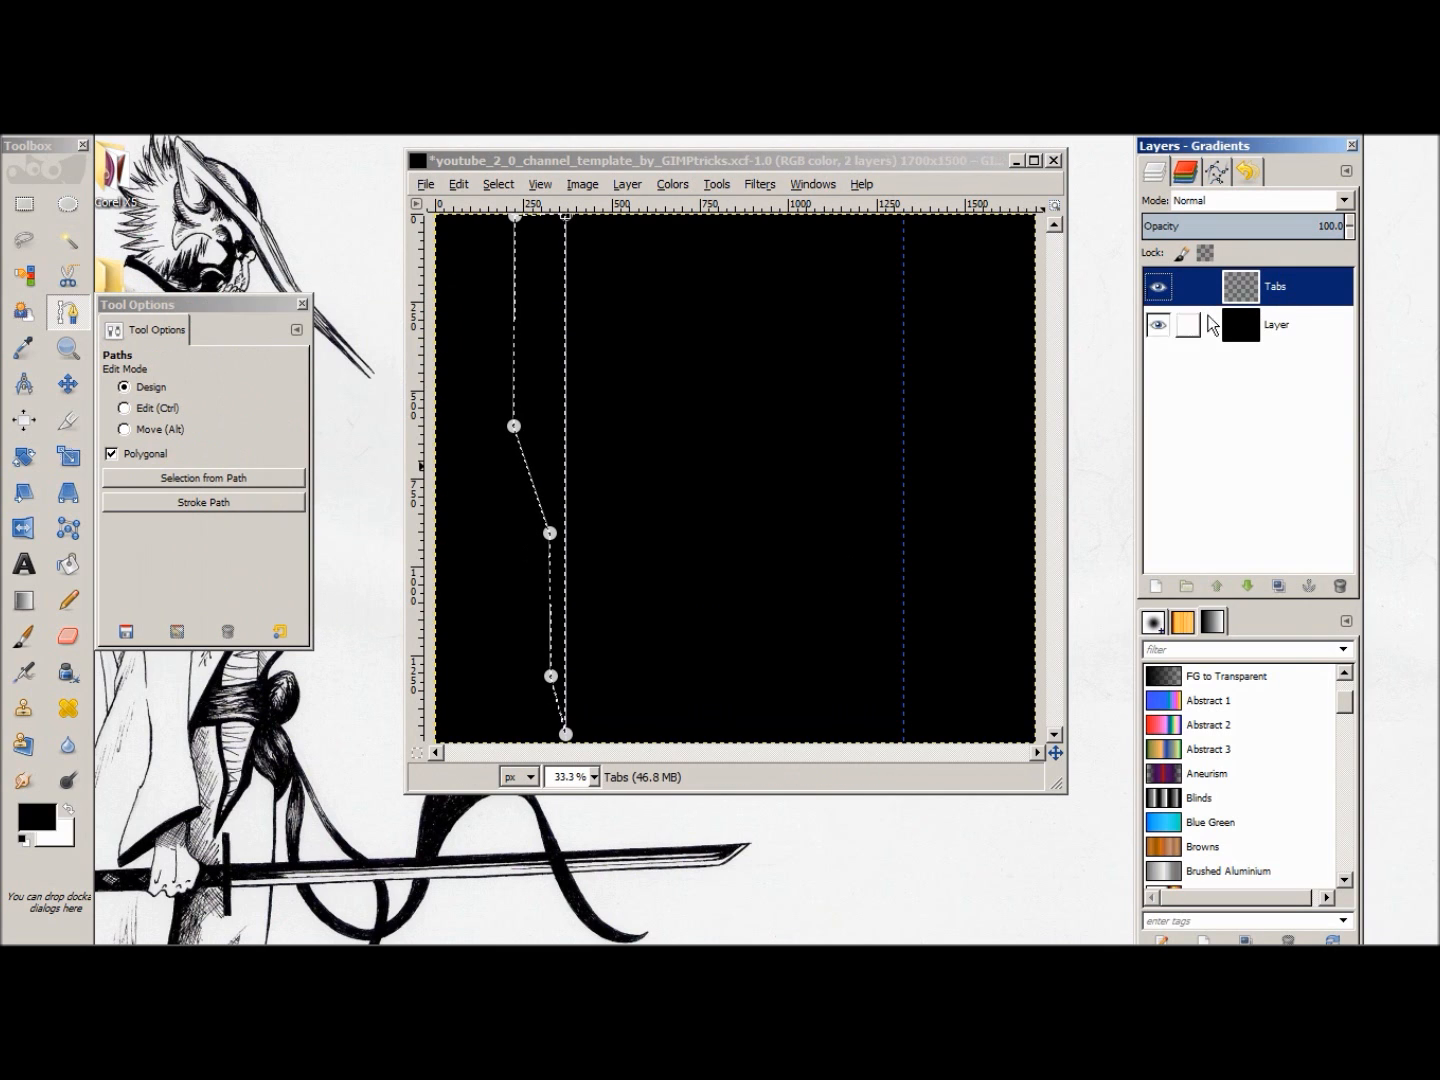
Step: Clear the current selection and make Tabs the active layer
click(1250, 337)
click(1239, 288)
click(1247, 329)
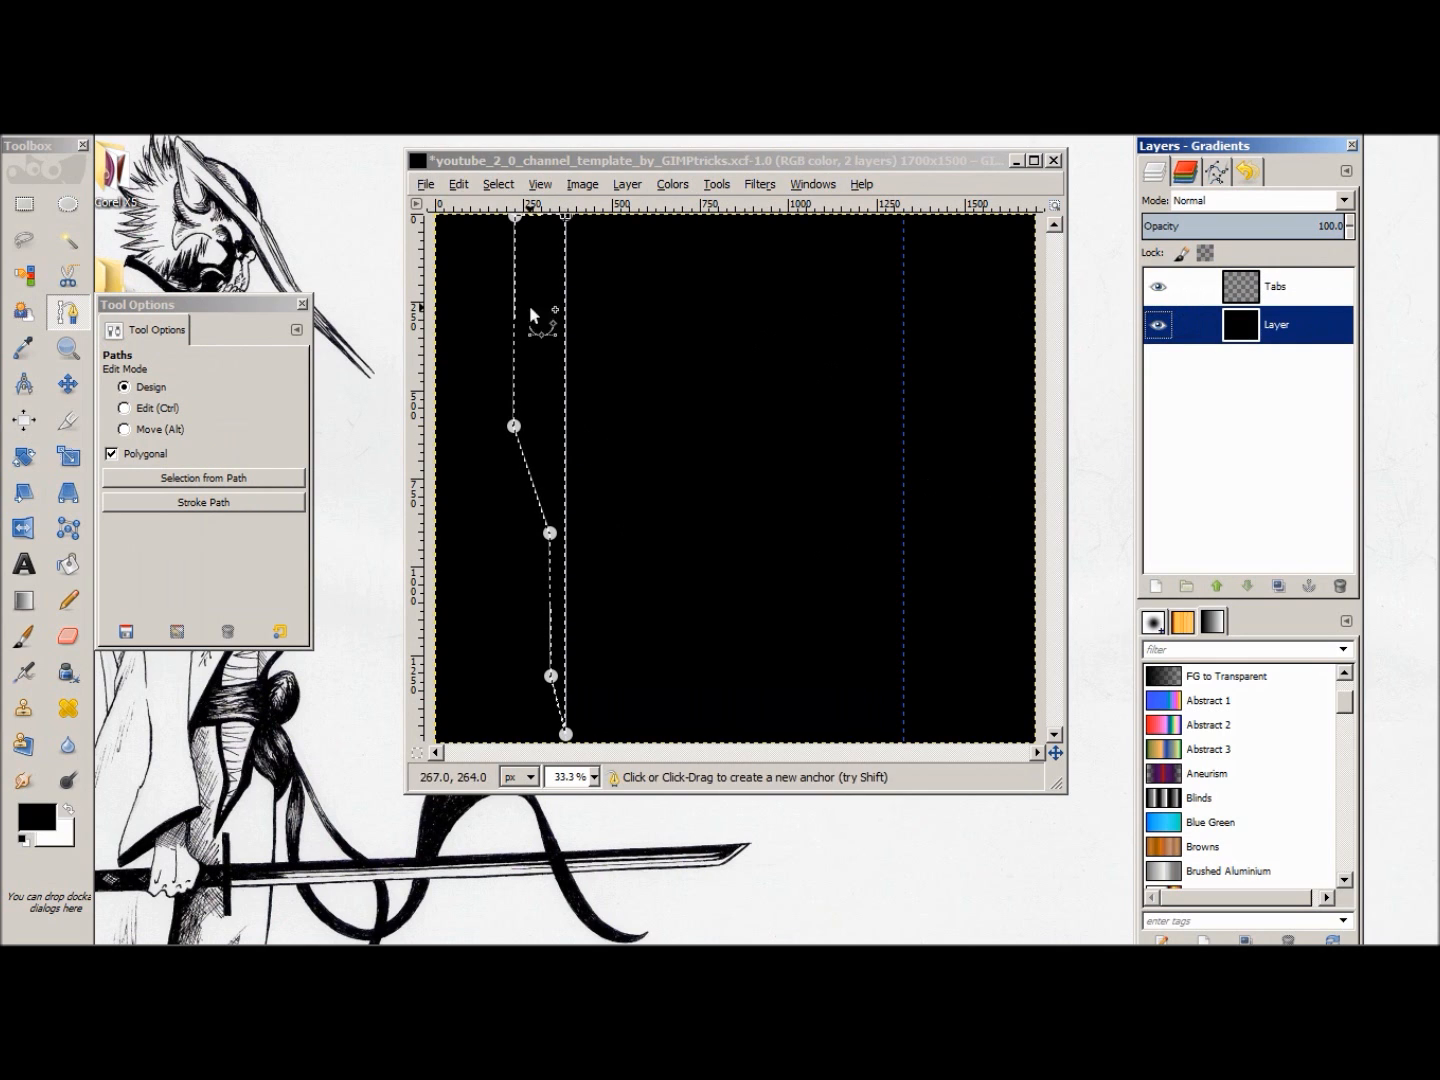
click(1266, 294)
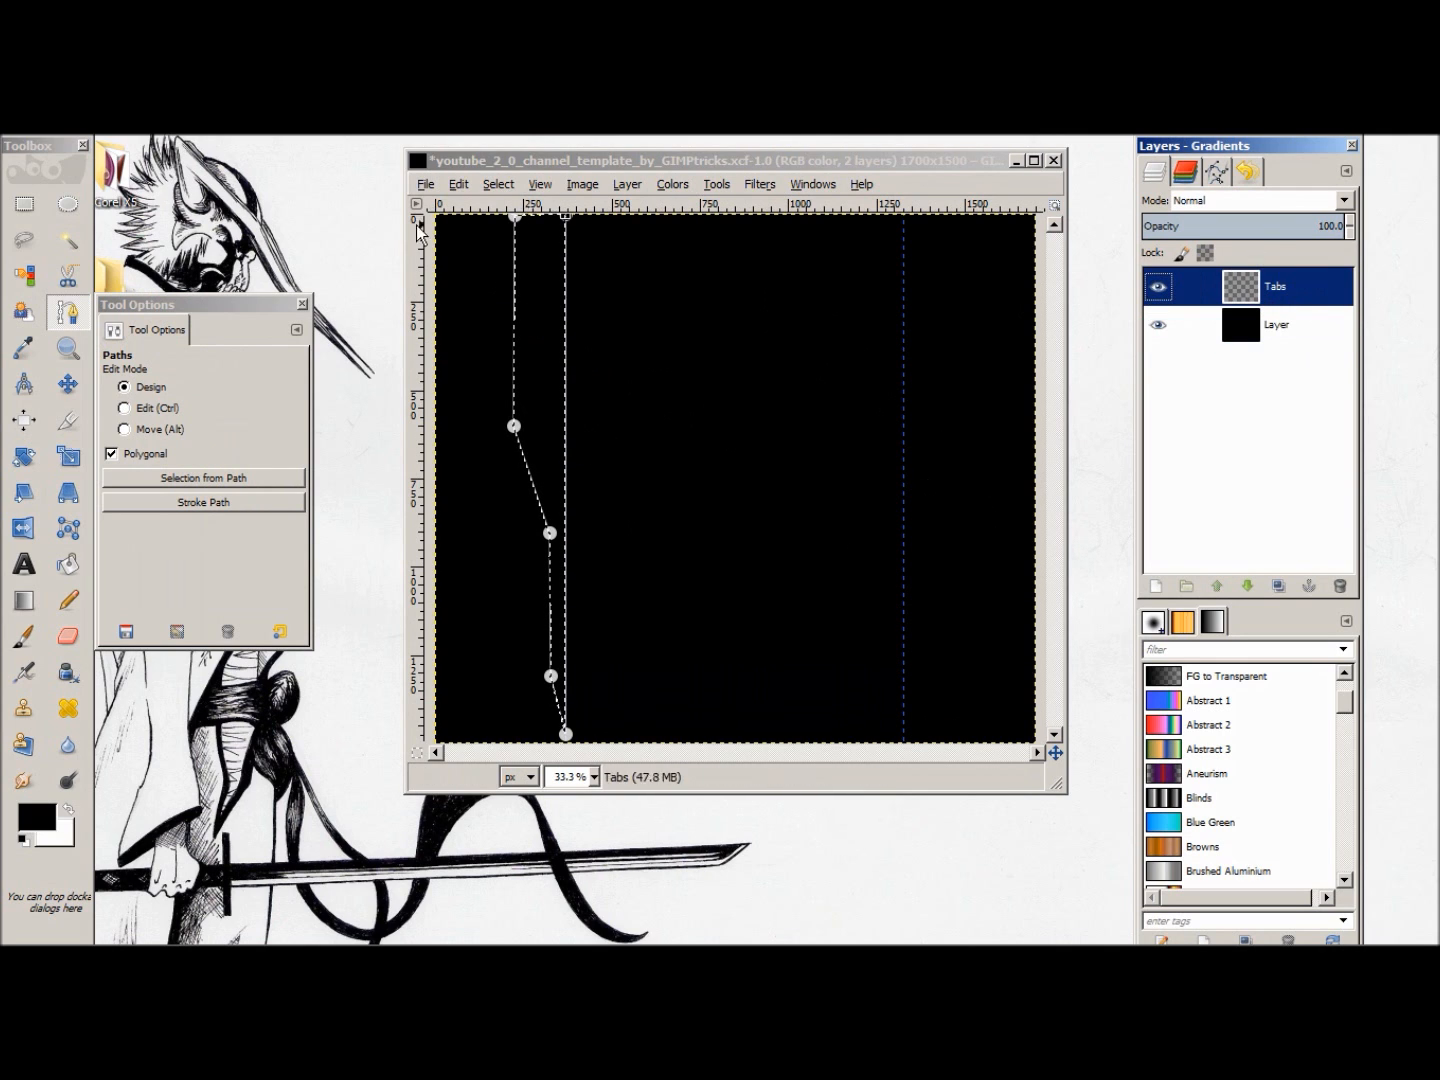
right_click(903, 436)
mouse_move(1000, 490)
click(1111, 503)
click(1238, 288)
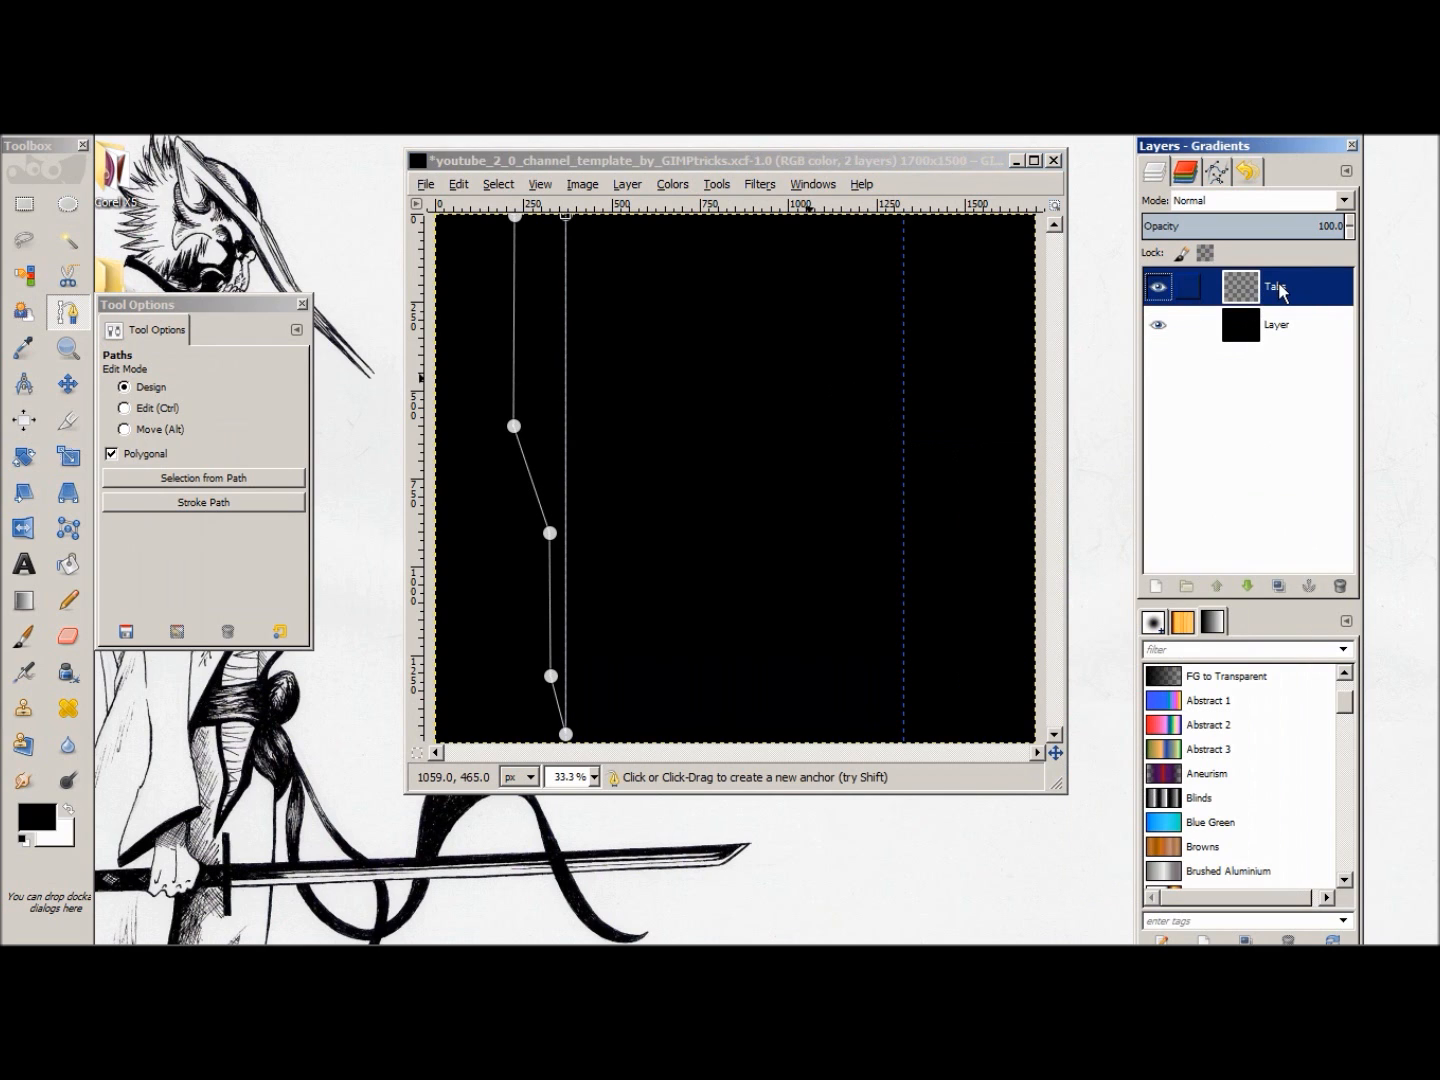
click(1273, 324)
click(1280, 302)
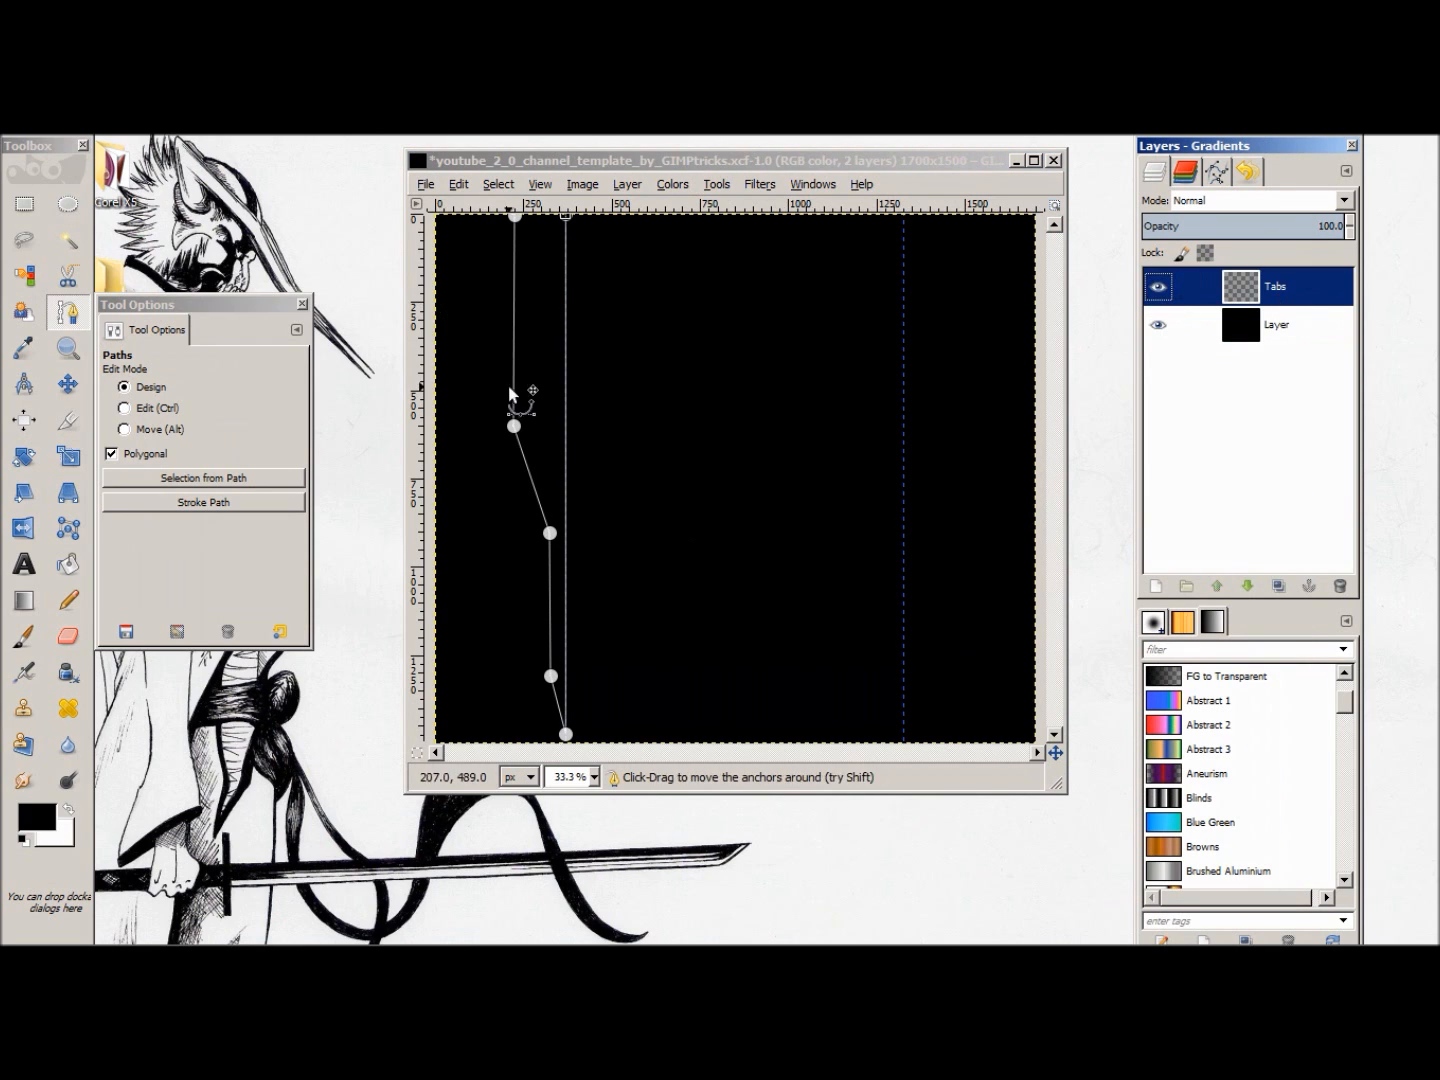
click(513, 222)
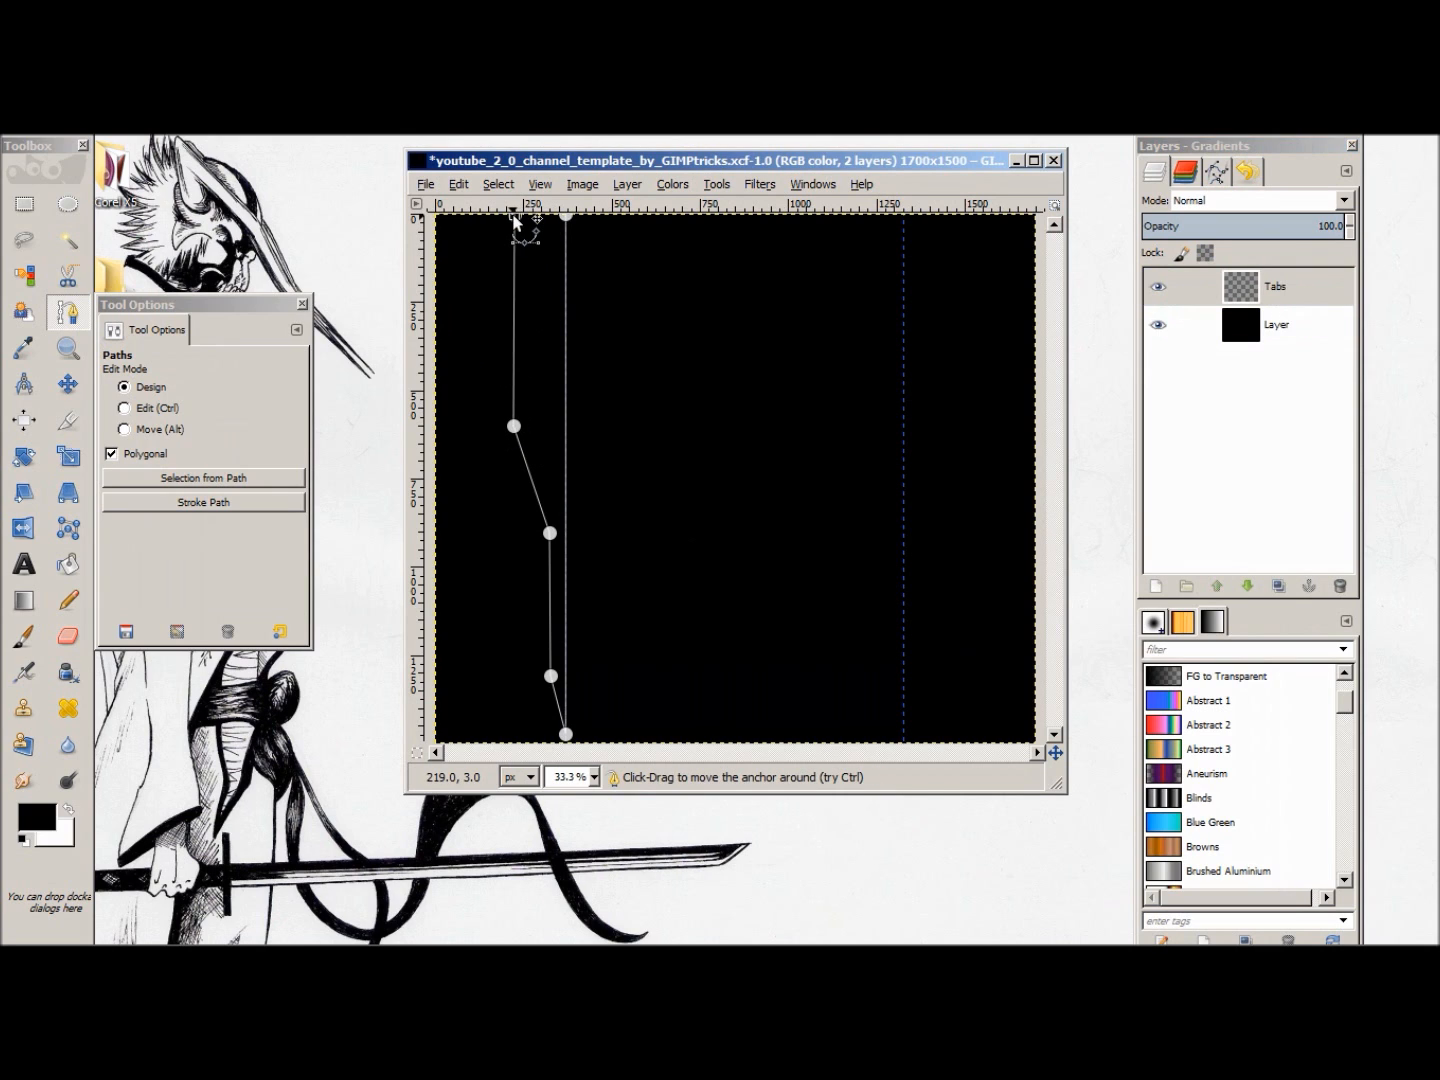
Step: Undo the deselection, the Tabs layer, the selection and the path adjustments, back to the first five-anchor path
key(ctrl)
key(ctrl+z)
key(ctrl+z)
key(ctrl+z)
key(ctrl+z)
key(ctrl+z)
key(ctrl+z)
key(ctrl+z)
key(ctrl+z)
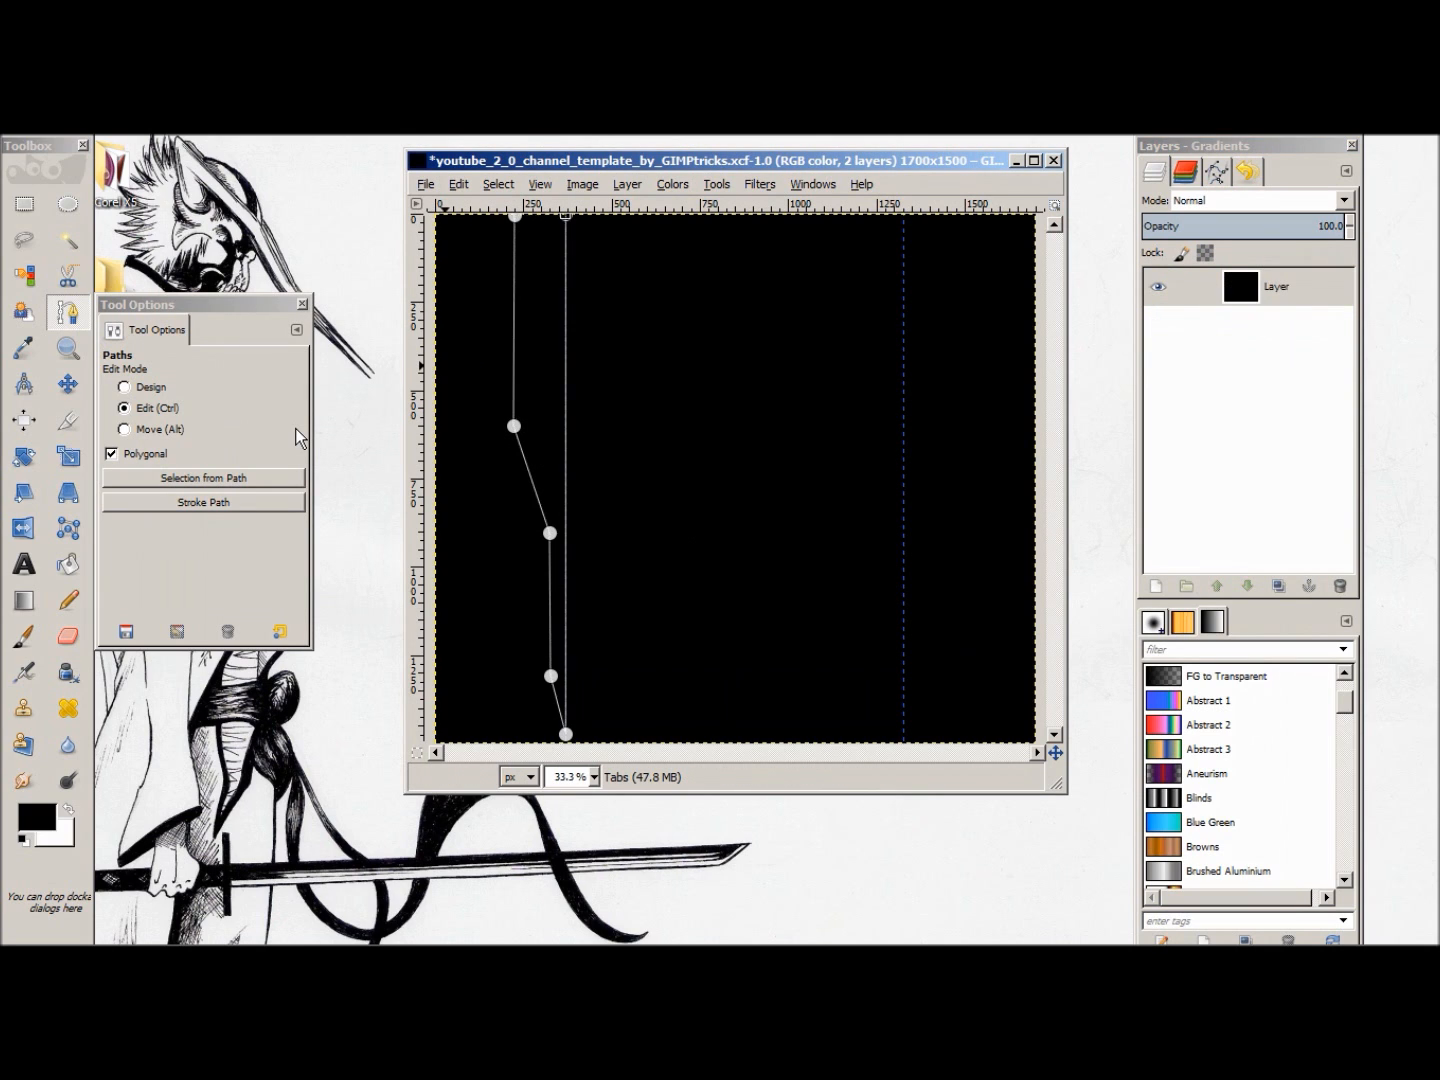
key(ctrl+z)
key(ctrl+z)
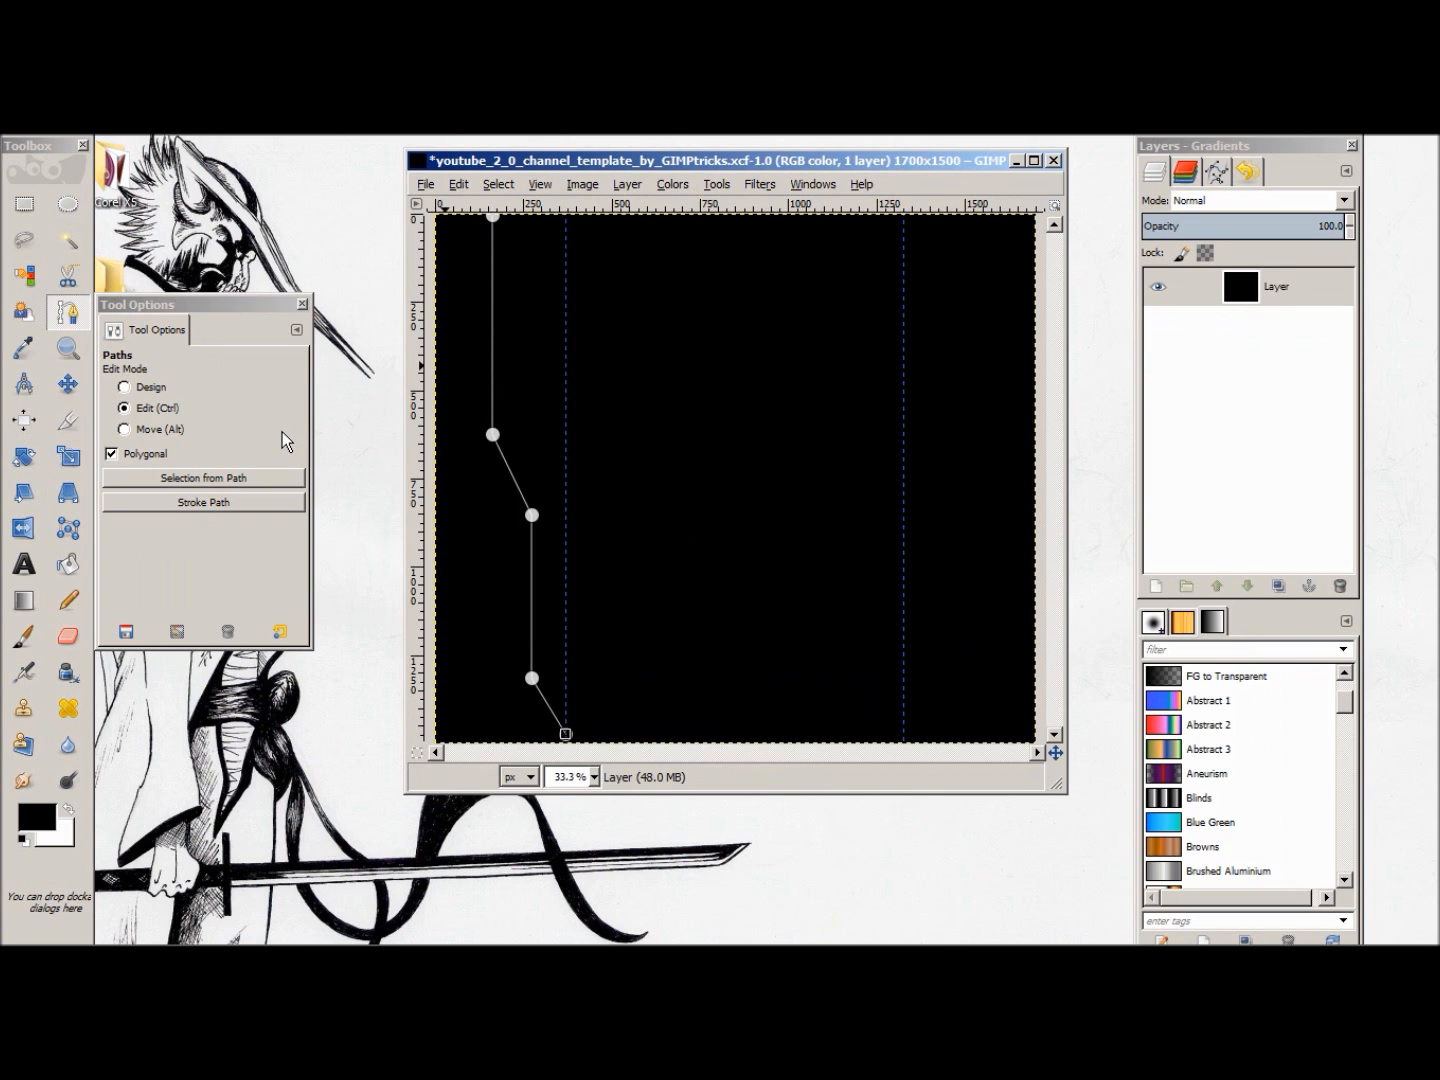
Step: Undo the remaining path anchors so the canvas is free of the first path
key(ctrl+z)
key(ctrl+z)
key(ctrl+z)
key(ctrl+z)
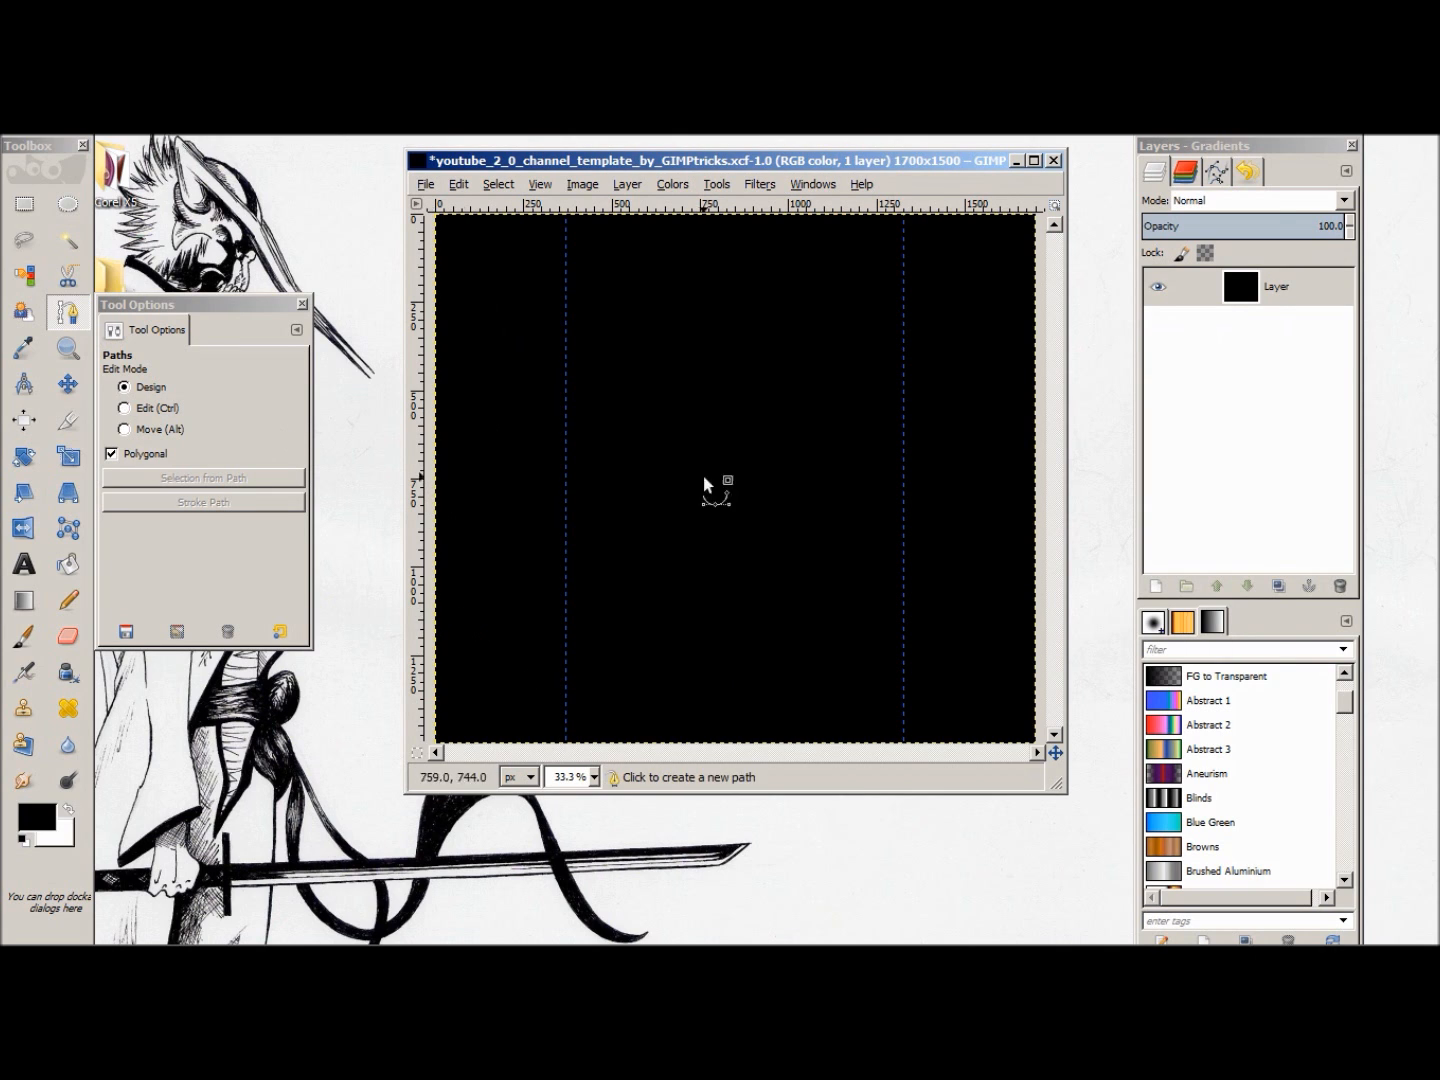
Step: Create a new transparent 1700 x 1500 px layer named Tabs
right_click(1286, 383)
click(1219, 177)
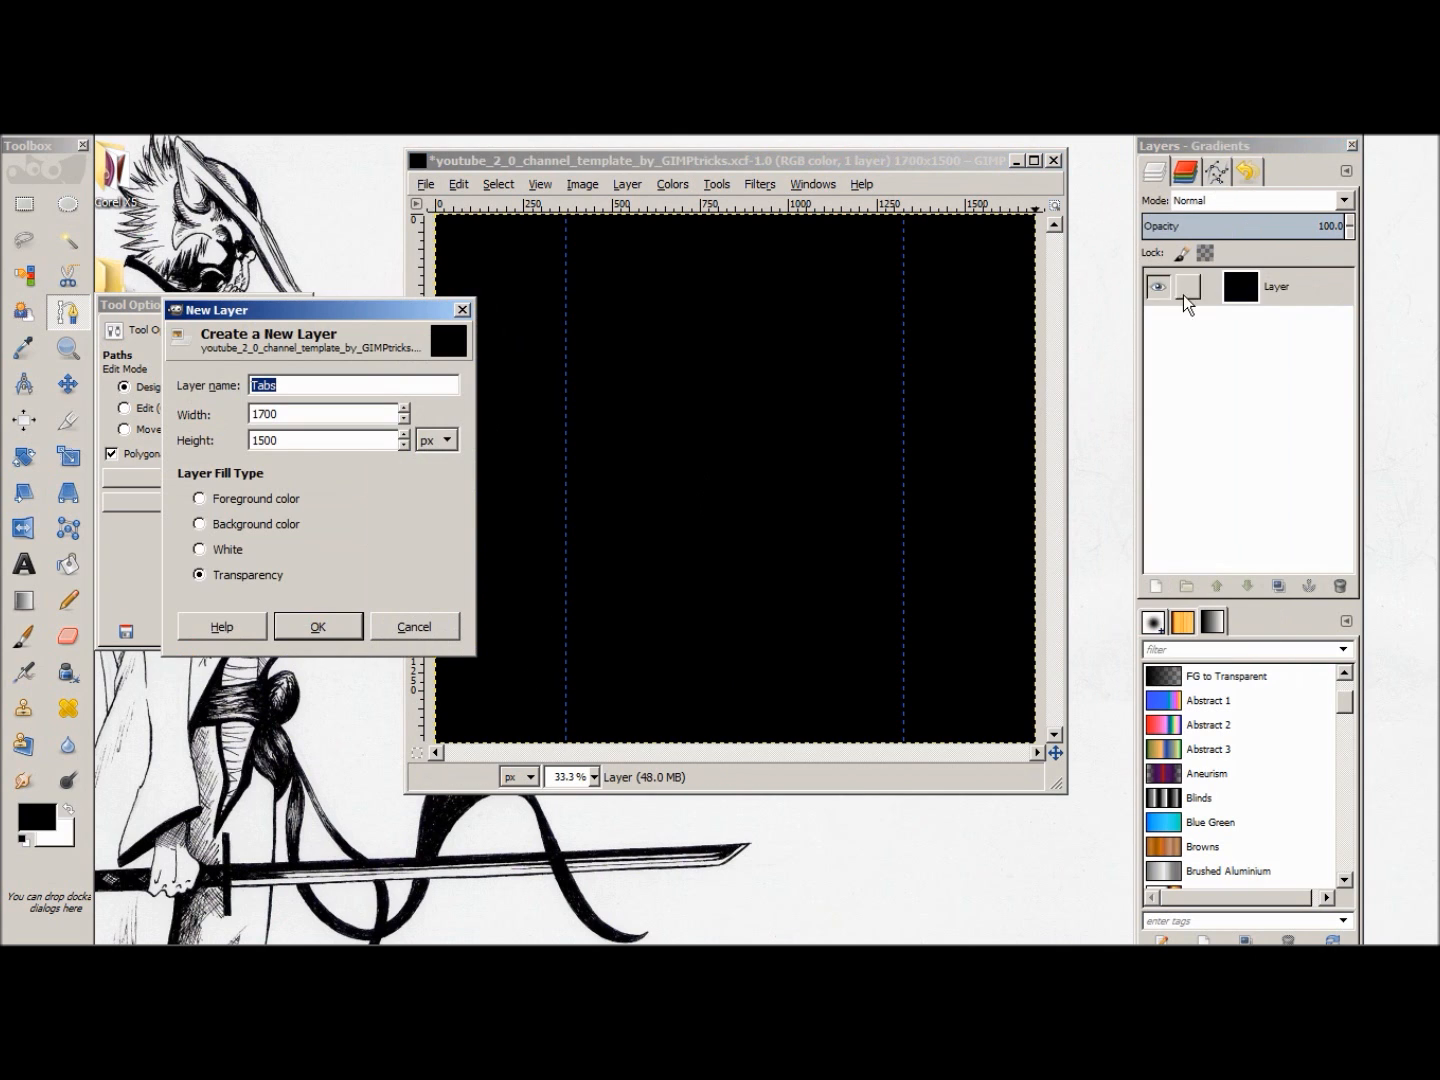
click(319, 624)
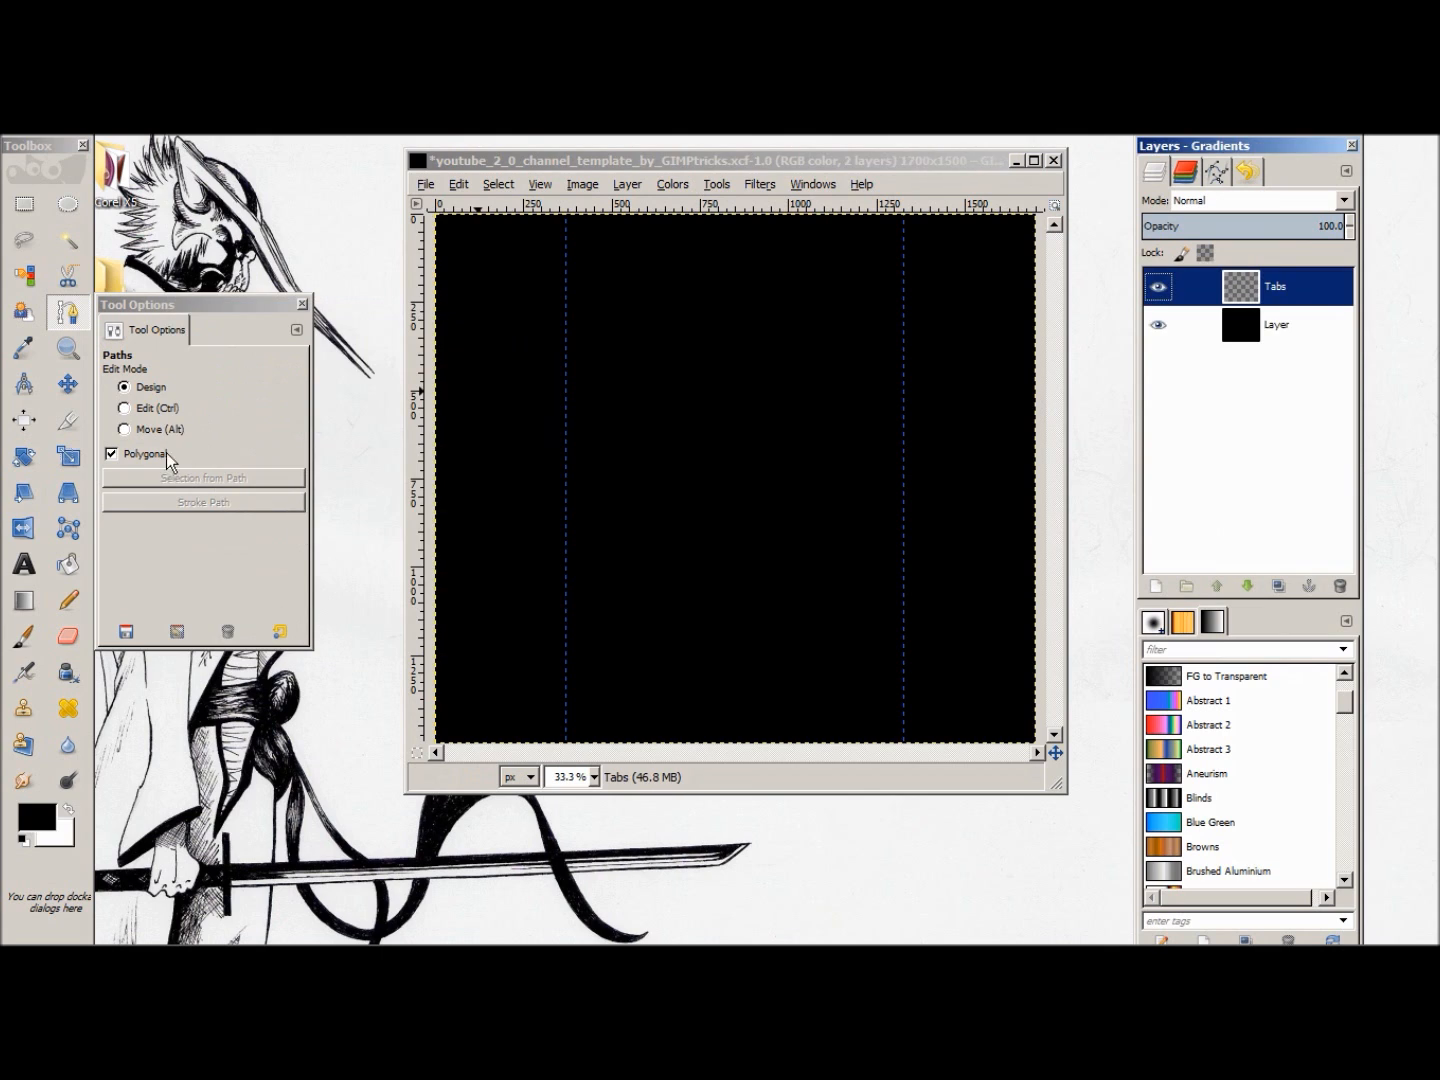
Step: Start a polygonal path at the canvas's top edge near x 213, adding anchors at about (213, 522) and (282, 786)
click(70, 319)
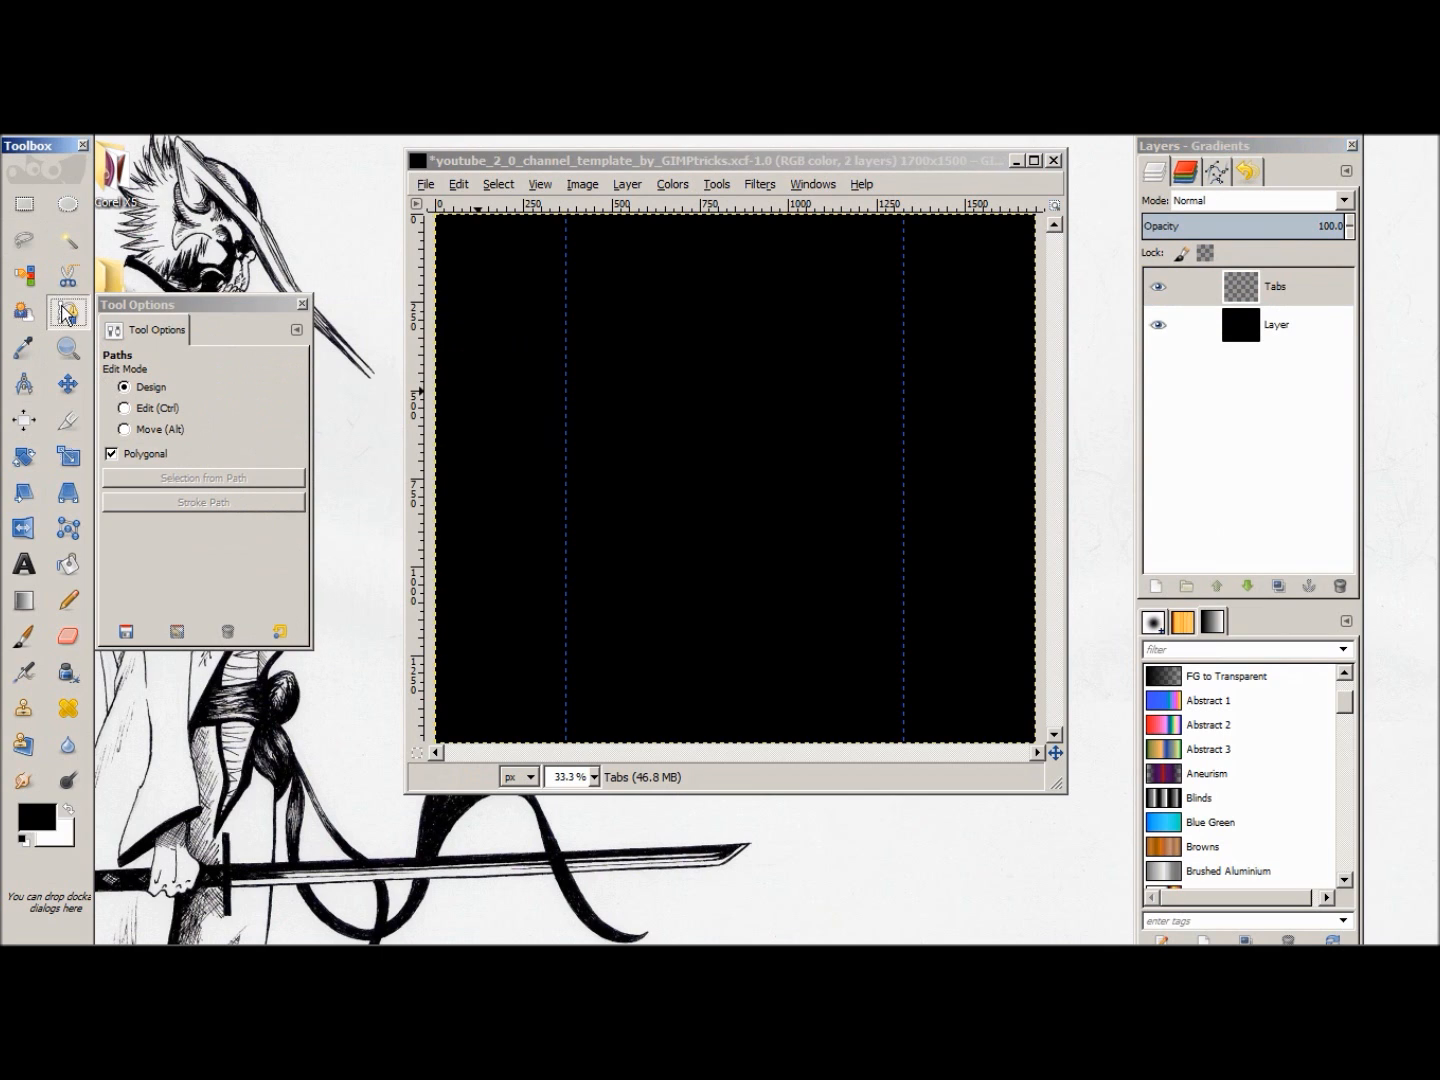
click(512, 215)
click(512, 215)
click(512, 399)
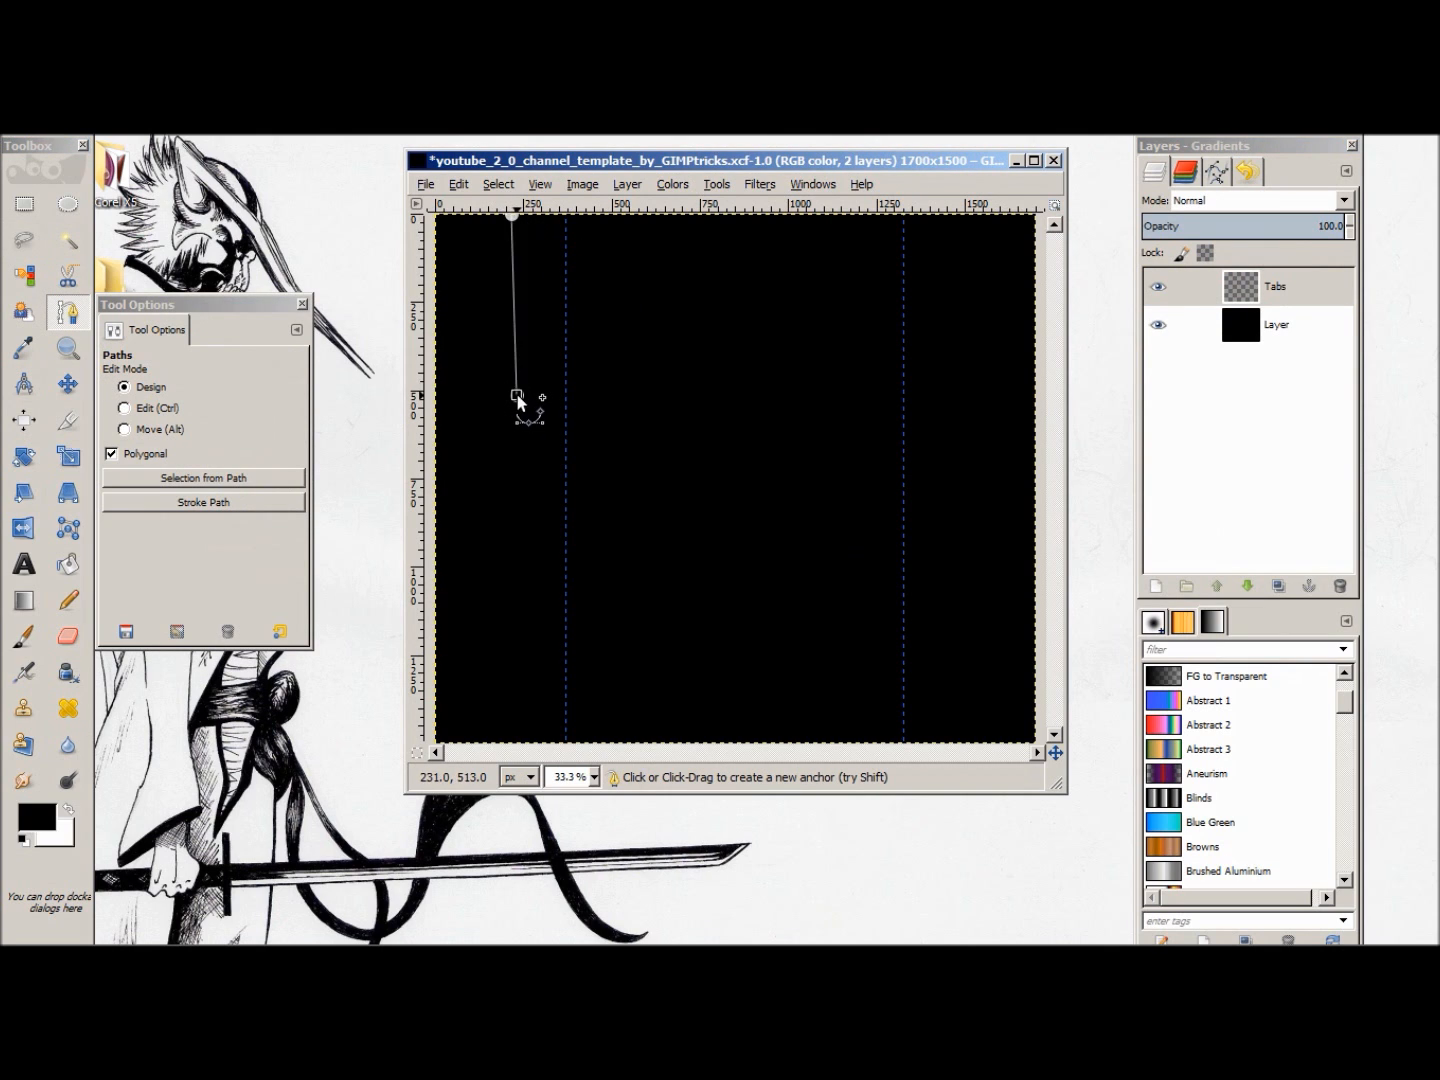
drag(513, 399, 510, 399)
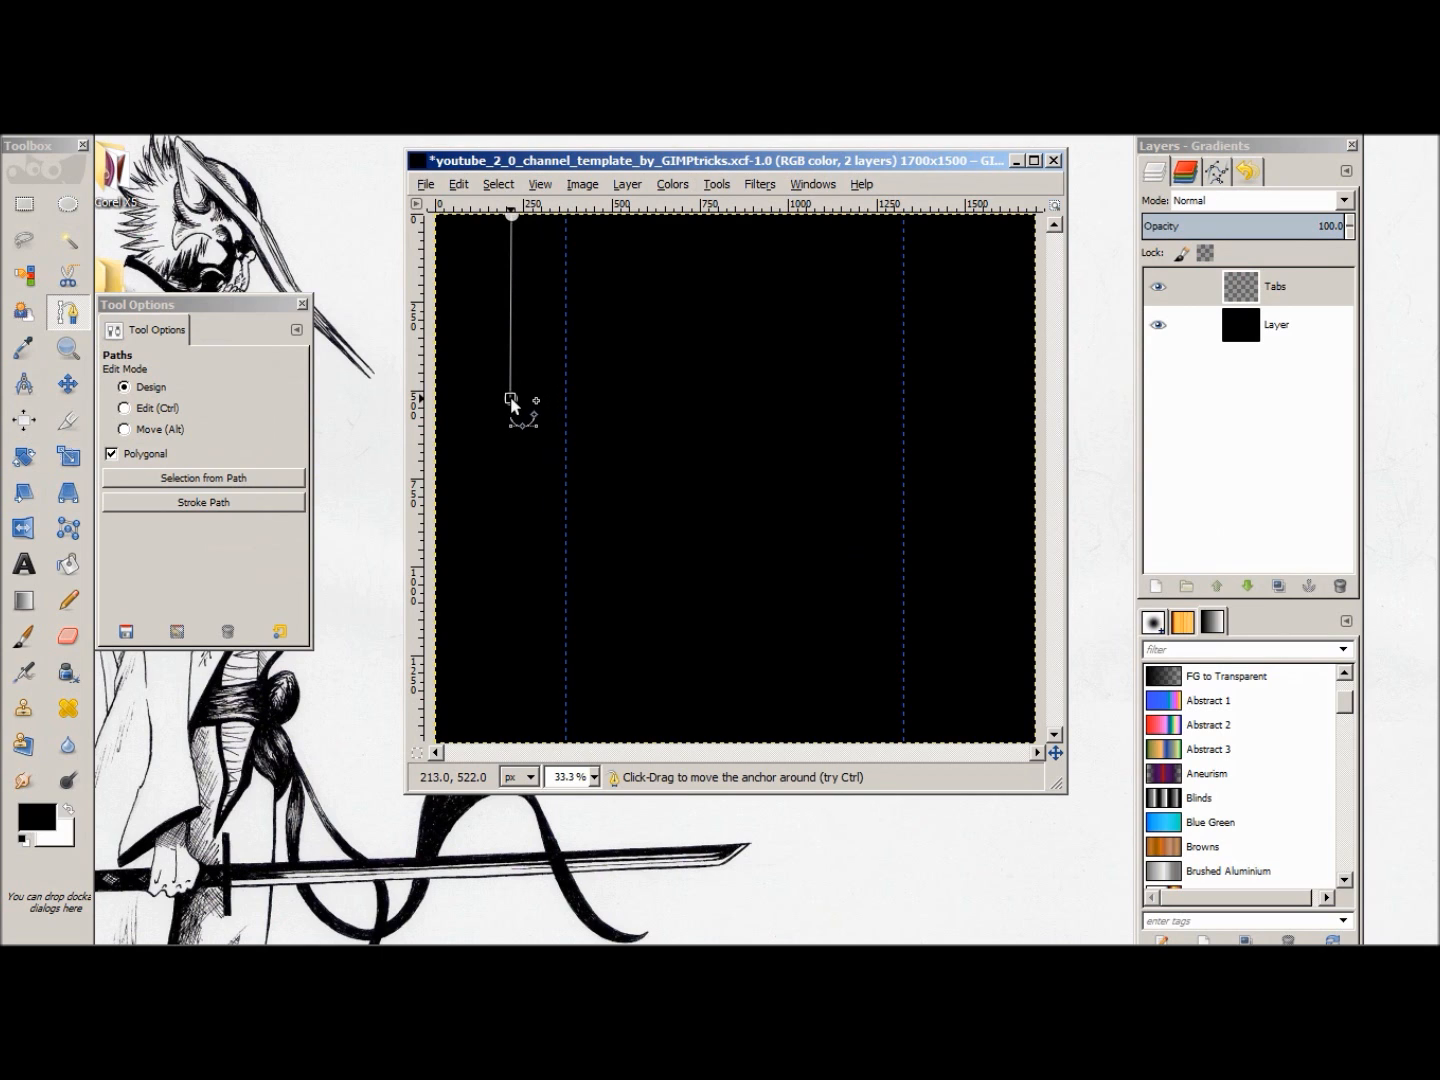
click(536, 490)
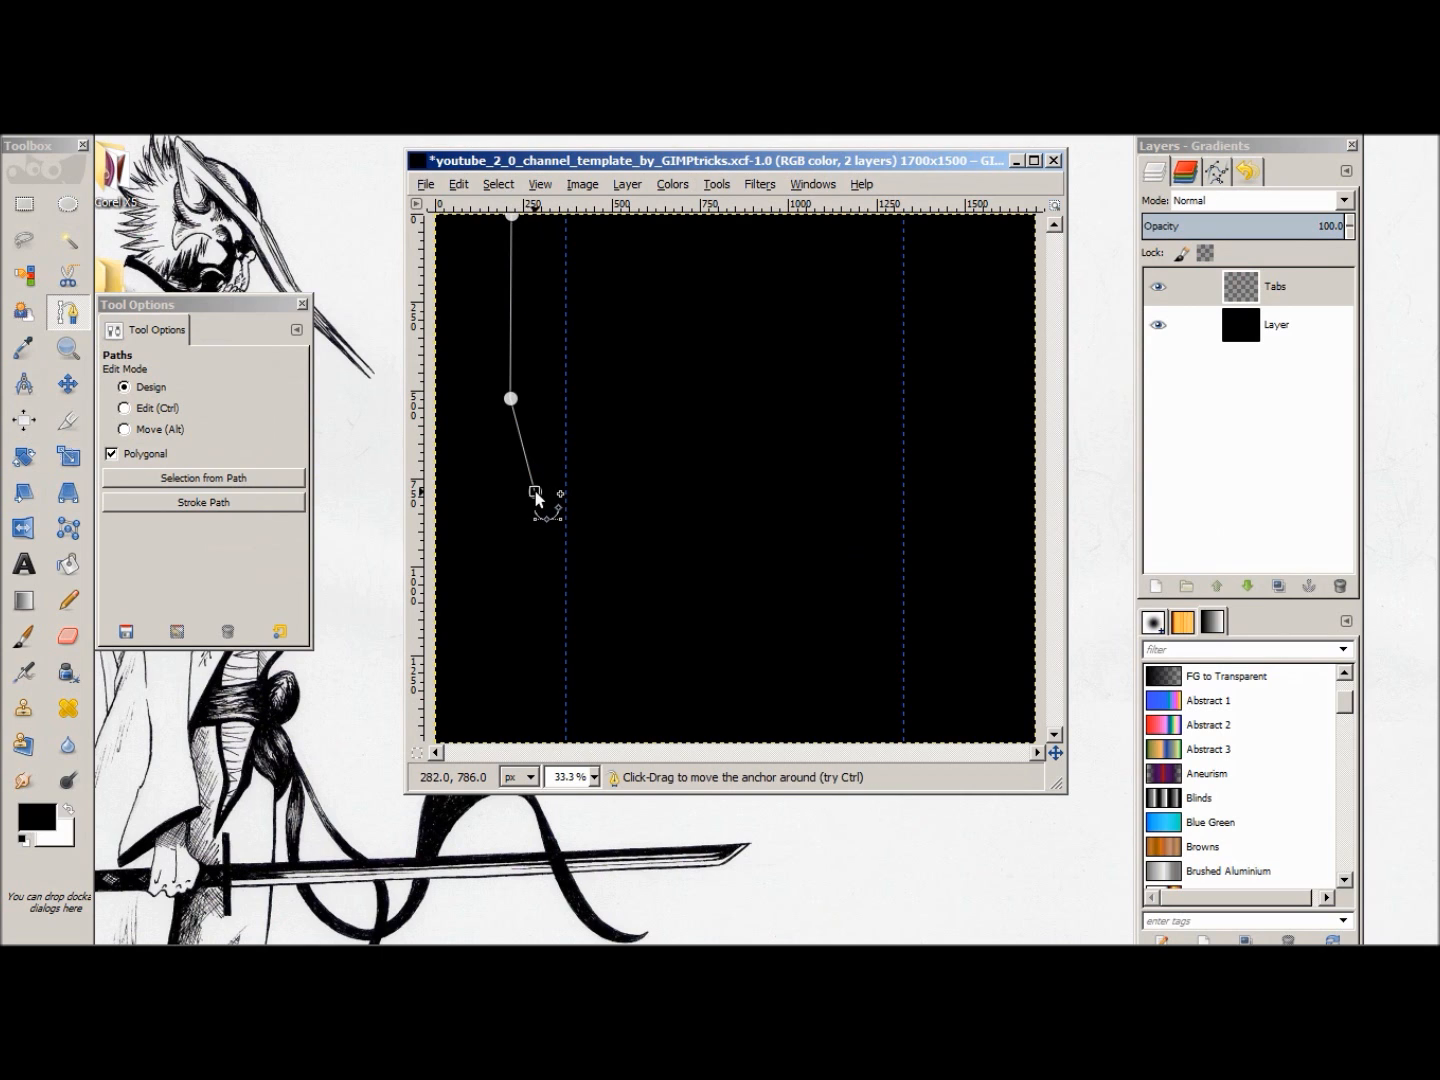
Step: Align the path's next two anchors near x 315, finish it along the left guide up to the top edge, and create a selection from it
drag(530, 652, 539, 693)
drag(535, 491, 545, 493)
drag(538, 688, 548, 699)
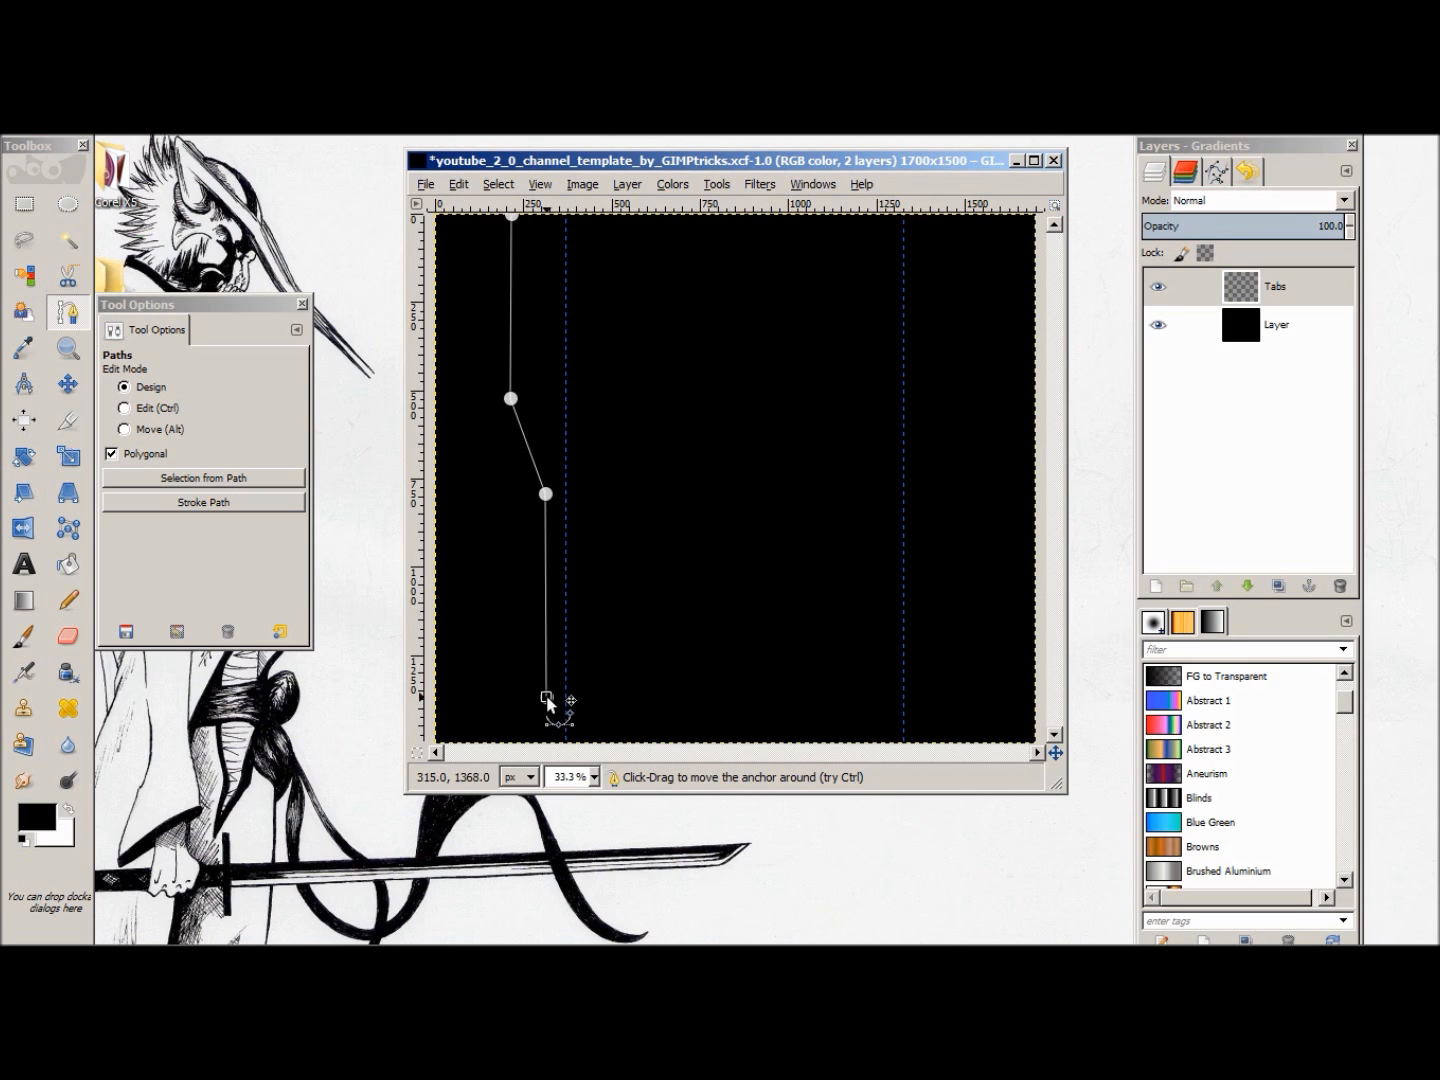
click(564, 731)
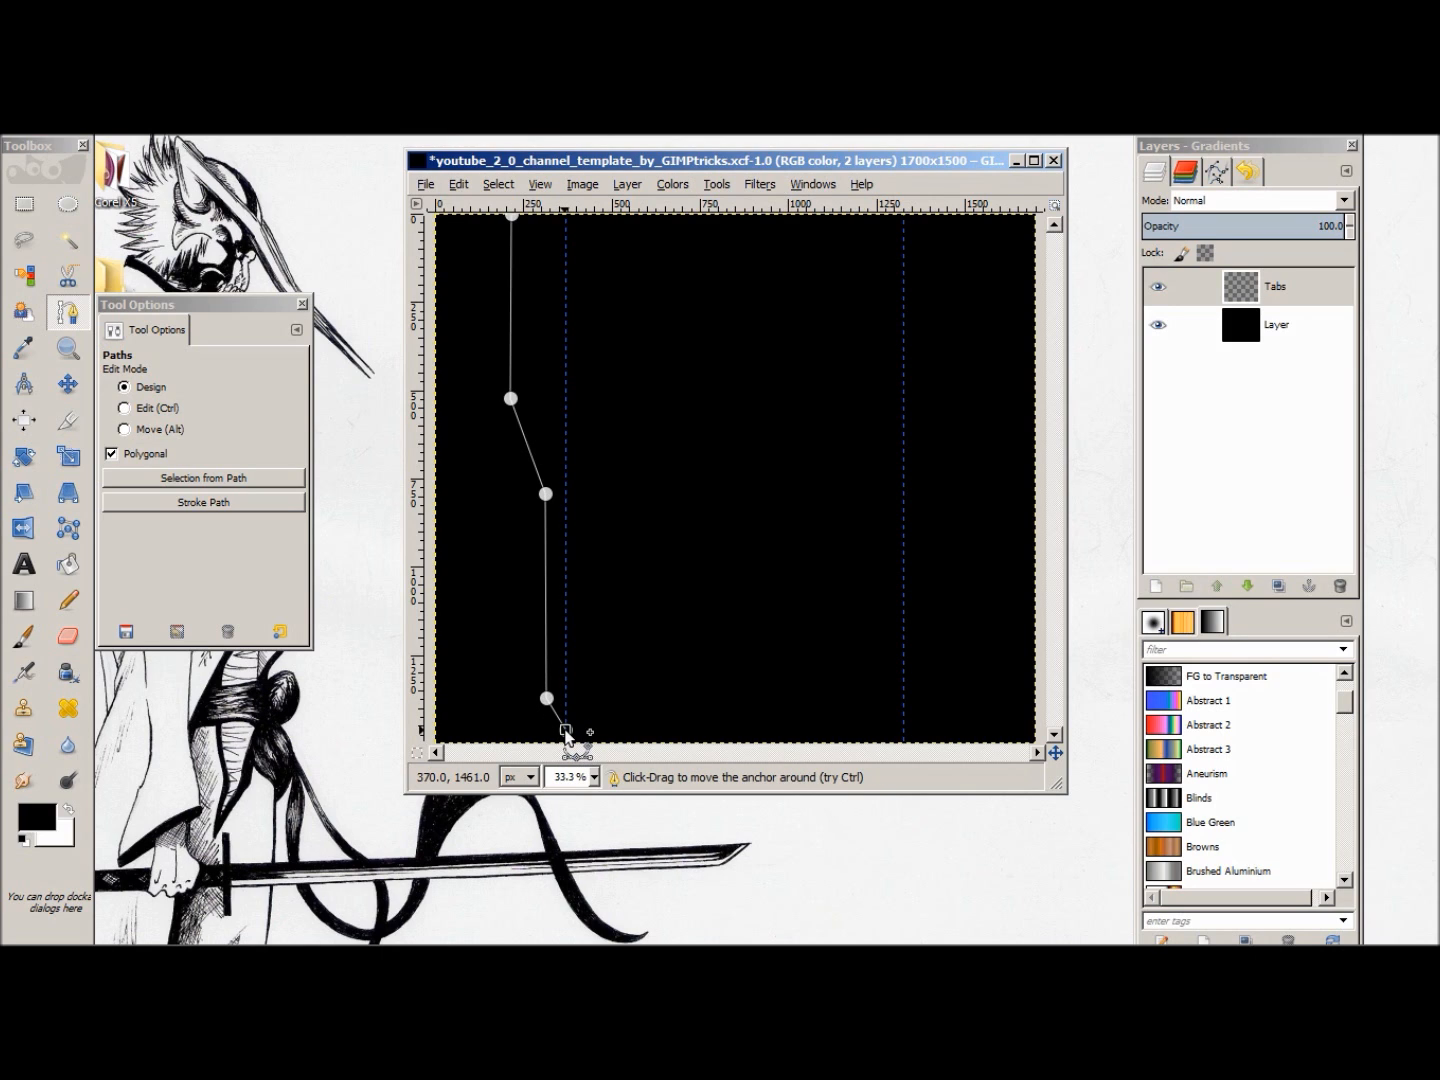
click(566, 214)
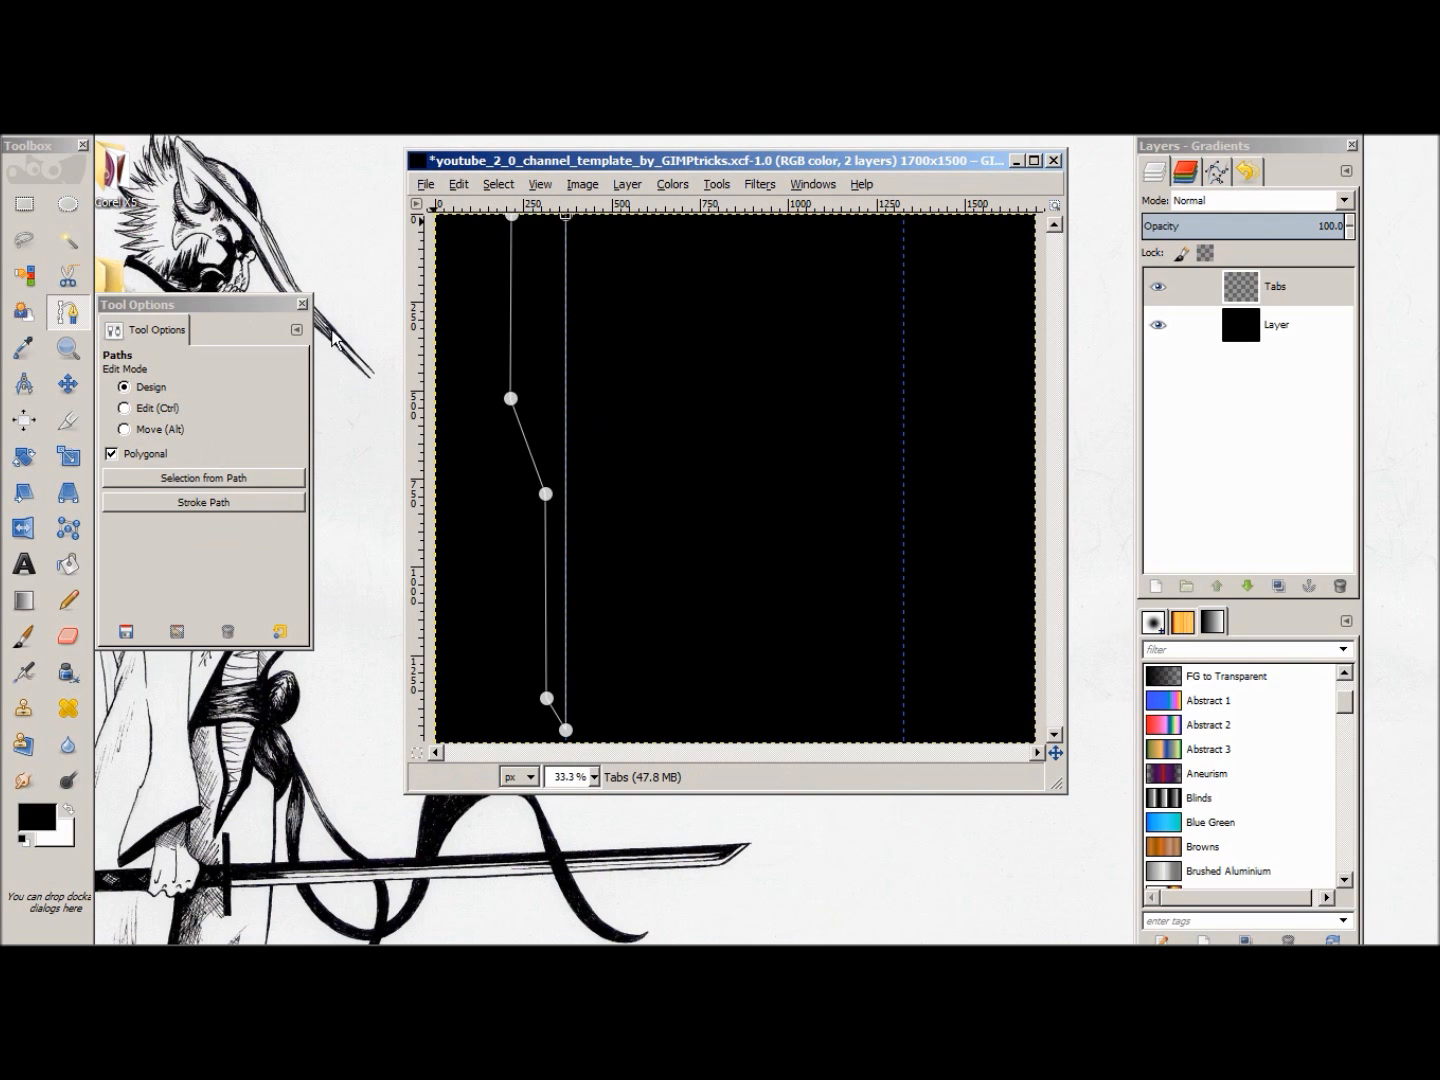
click(252, 484)
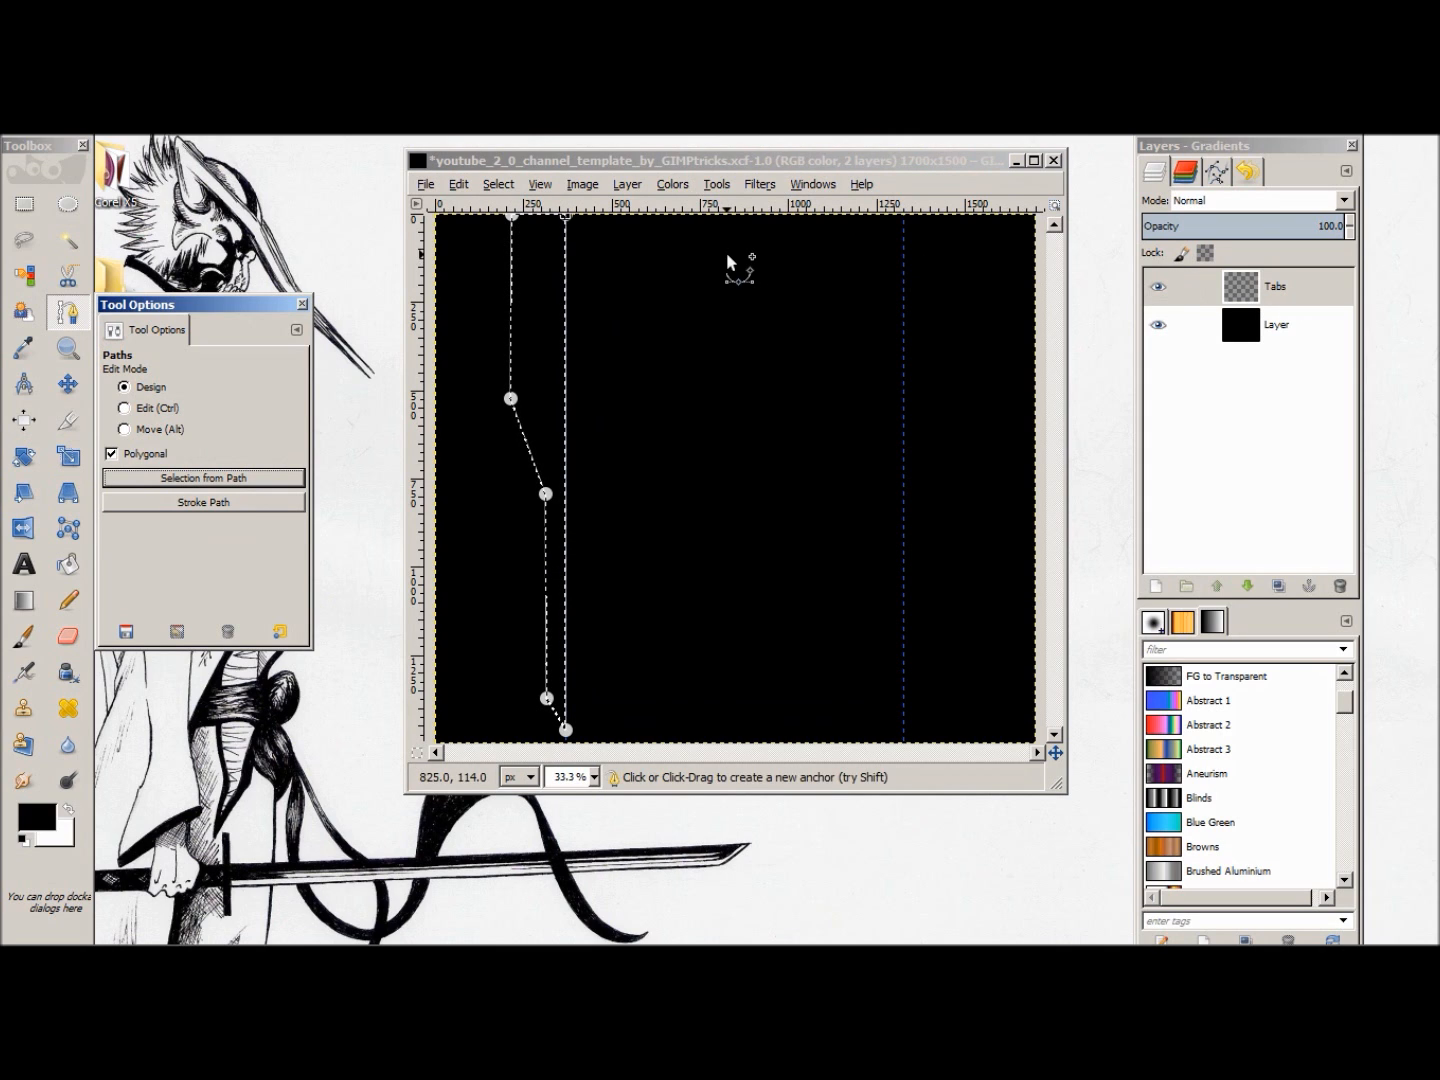
Step: Set the foreground colour to orange c98900 and fill the tab selection with it
click(462, 184)
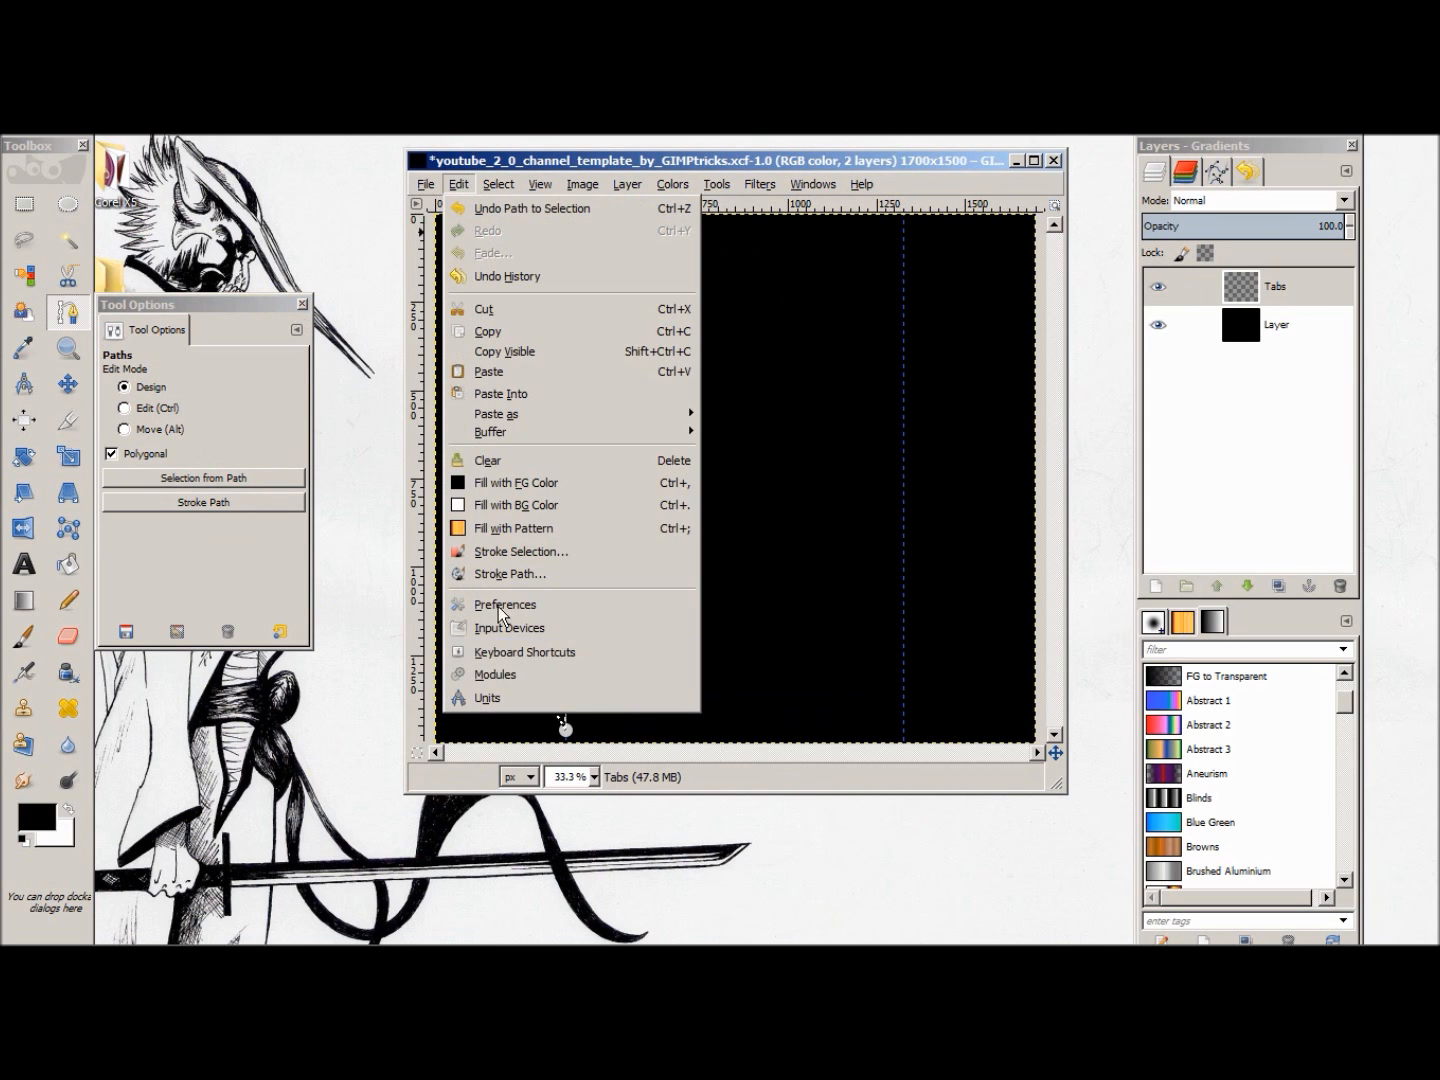
click(59, 861)
click(43, 823)
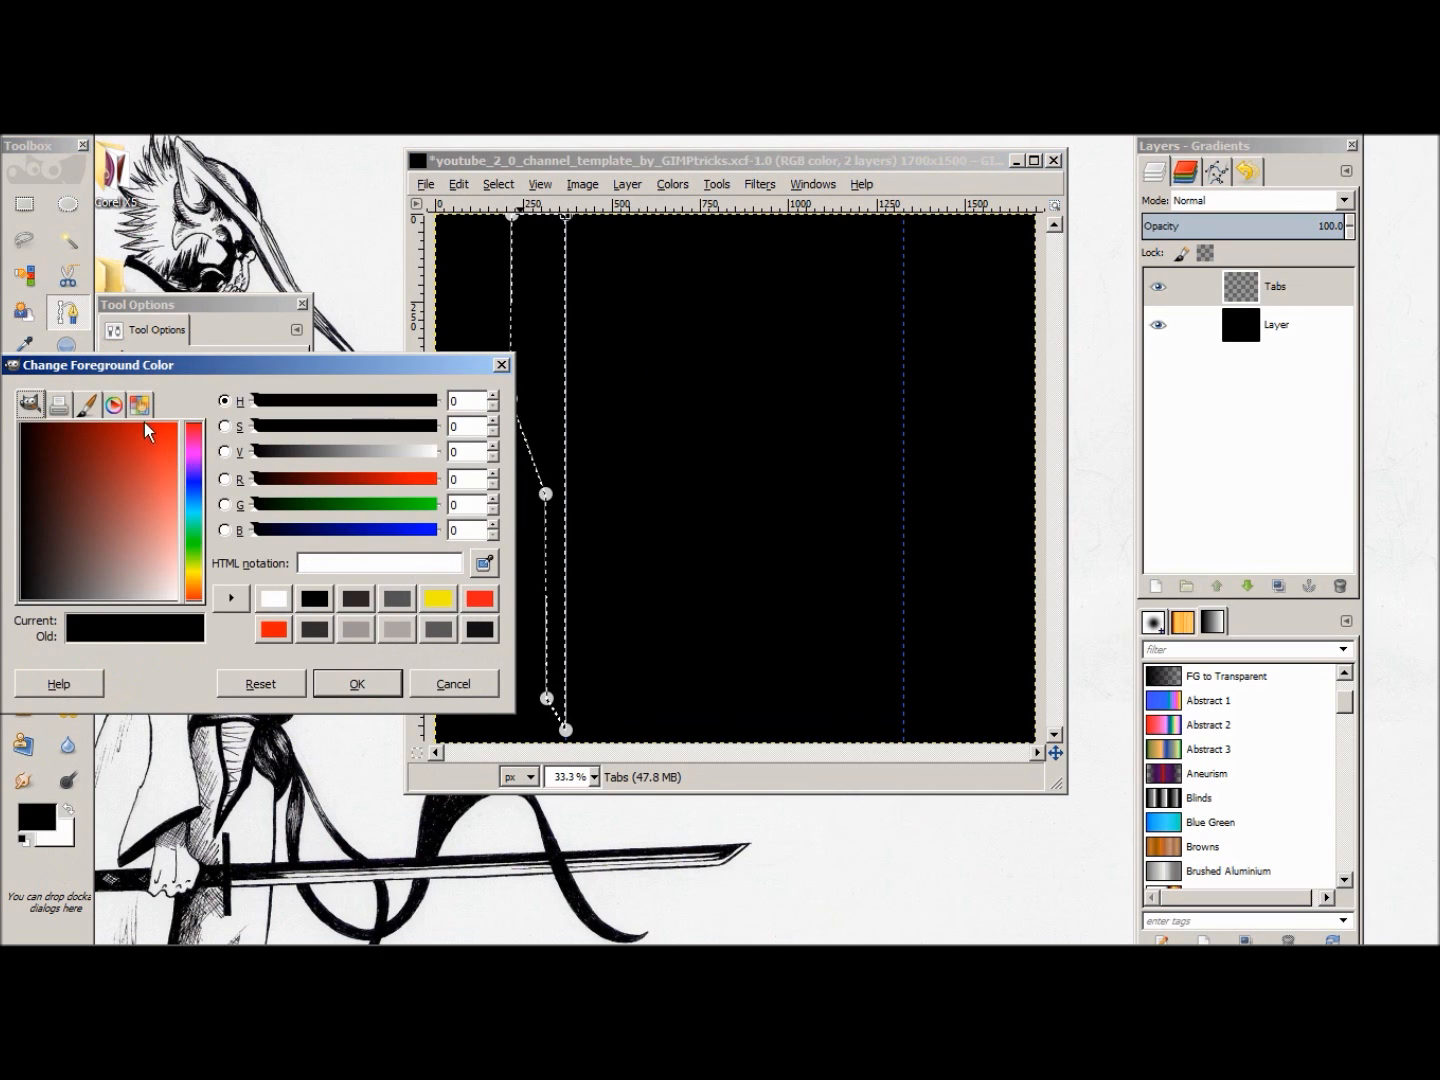
drag(101, 520, 146, 421)
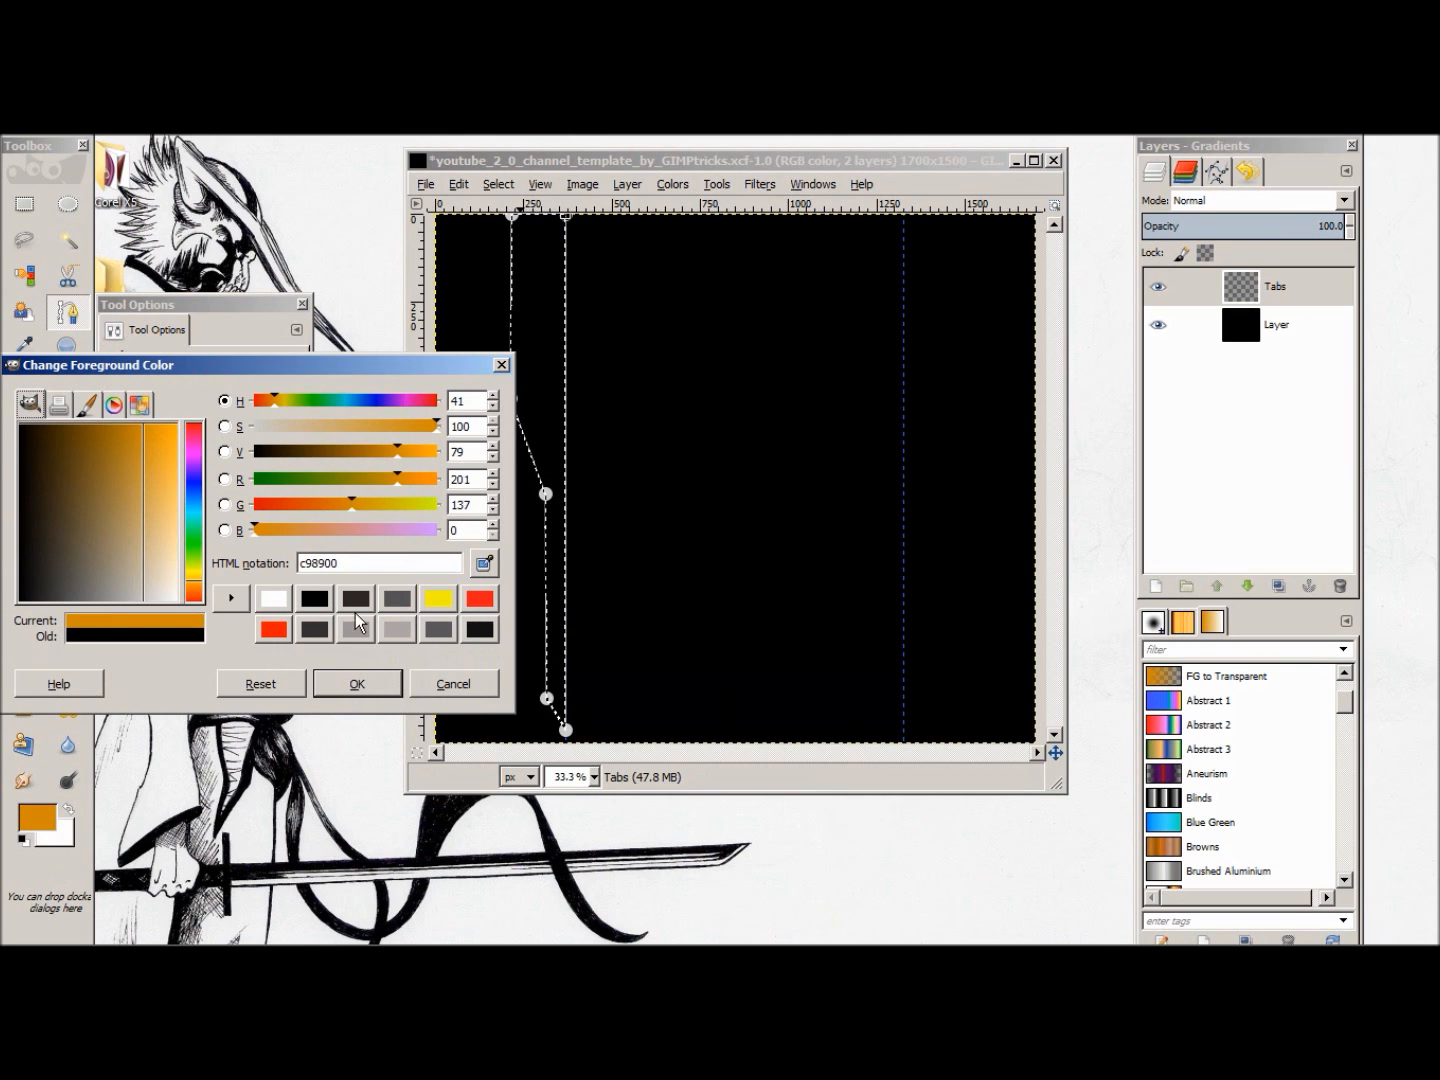
click(389, 690)
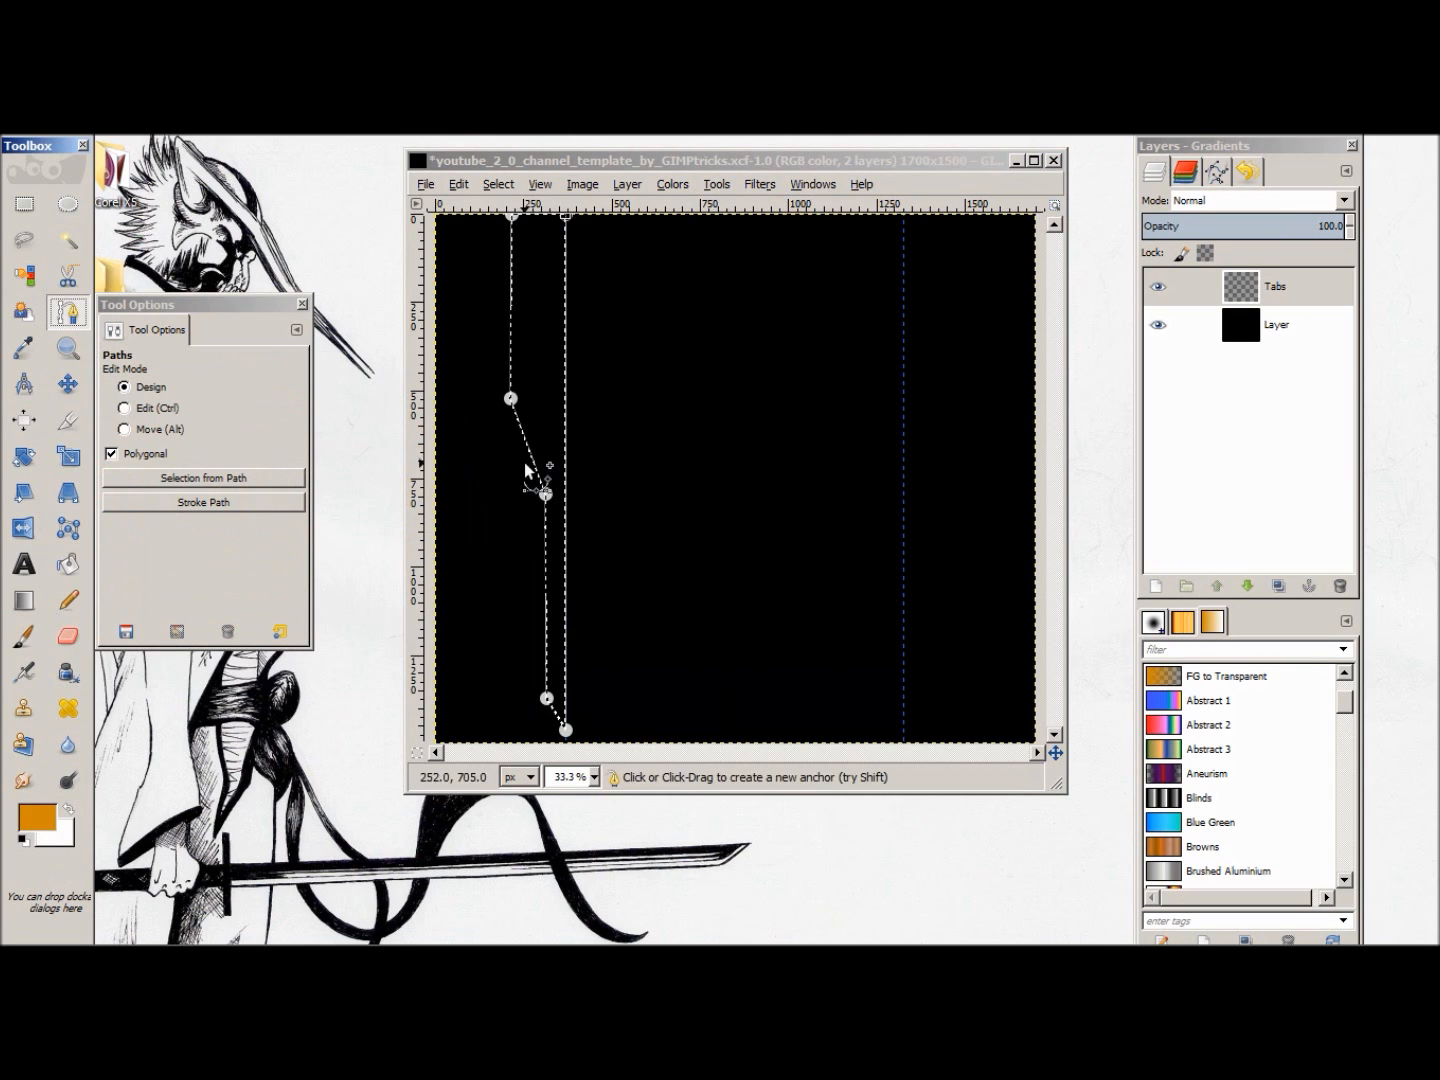
click(458, 184)
click(516, 483)
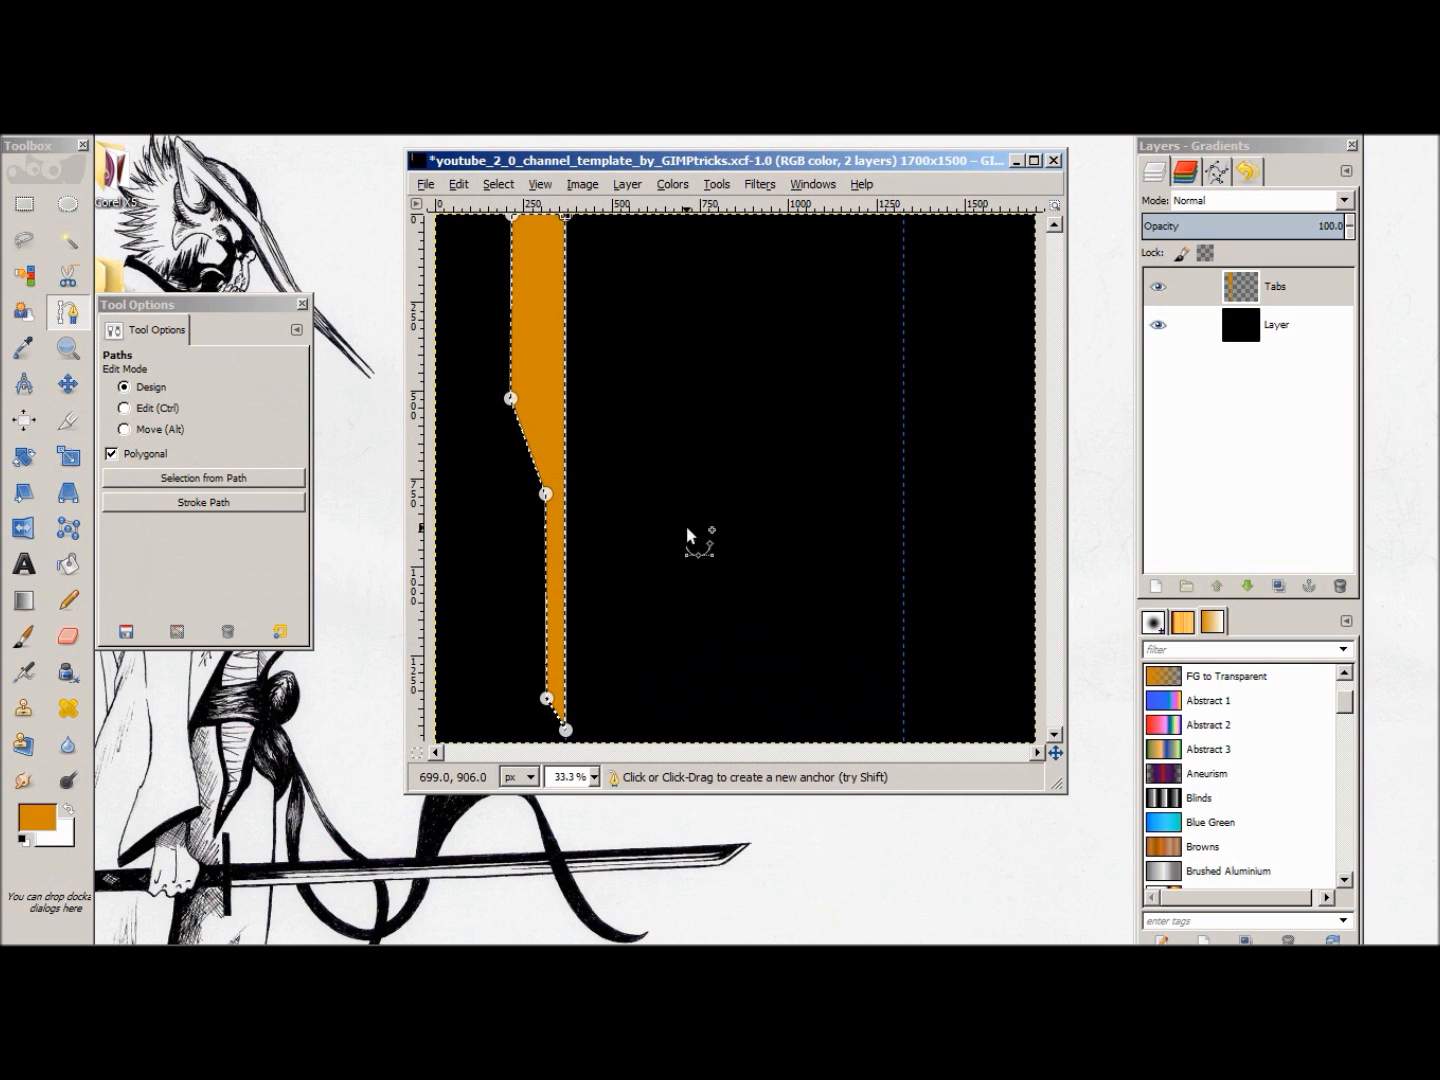
Step: Clear the selection around the orange tab and switch to the Move tool with the Tabs layer active
right_click(721, 345)
mouse_move(765, 401)
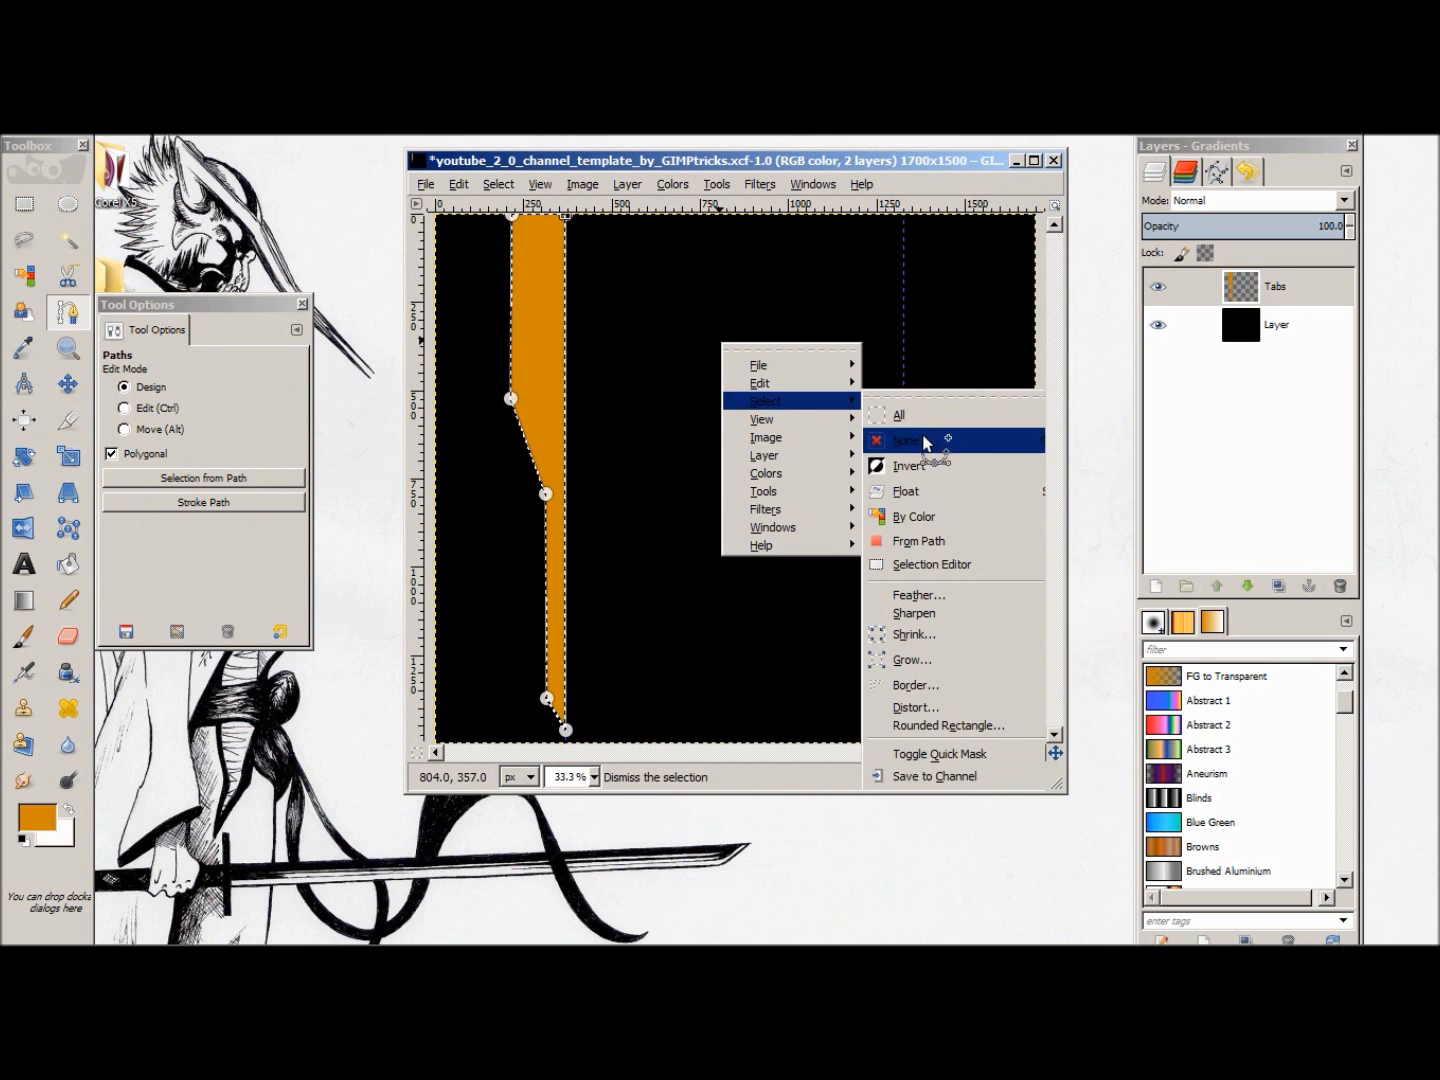
click(926, 440)
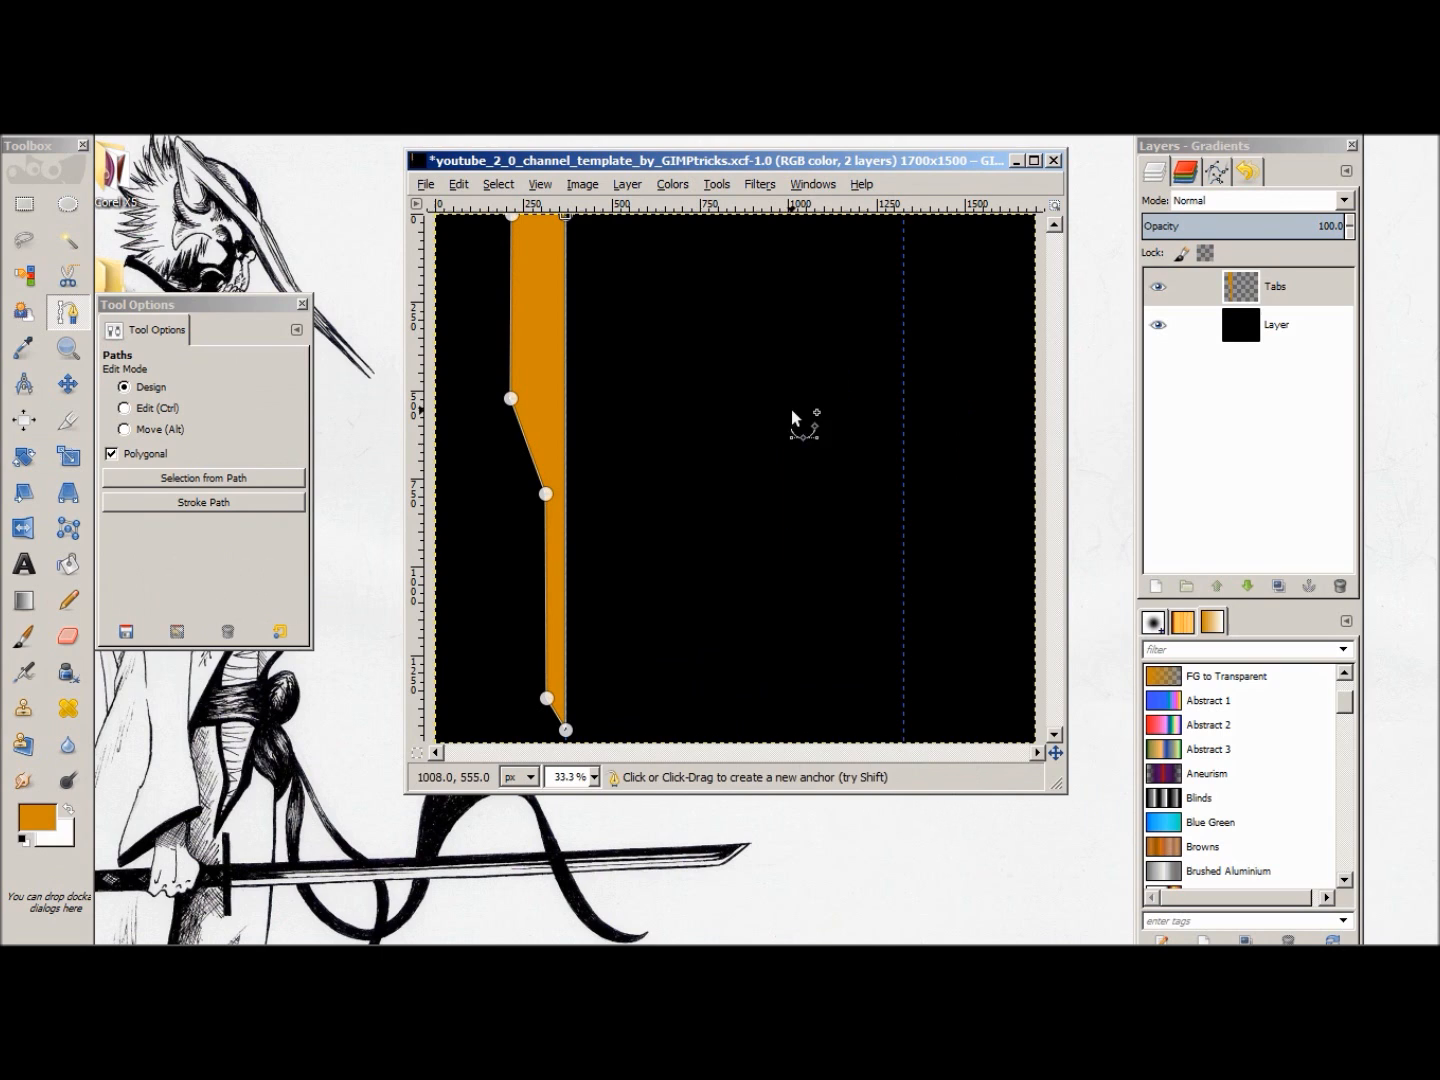
click(70, 389)
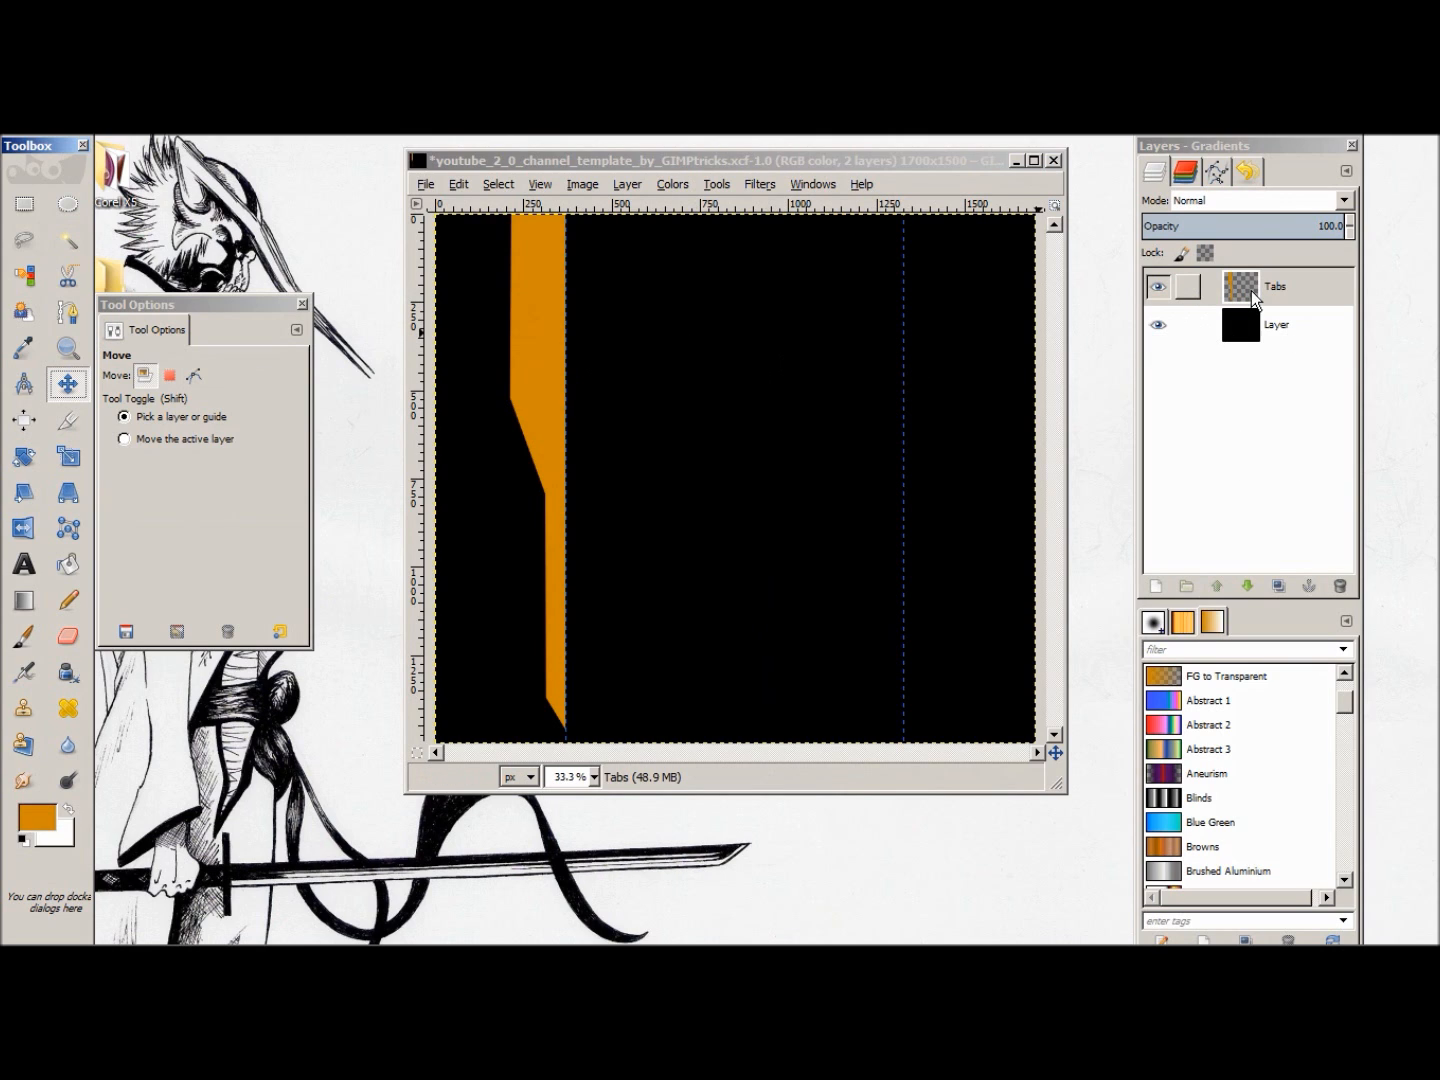
right_click(1251, 292)
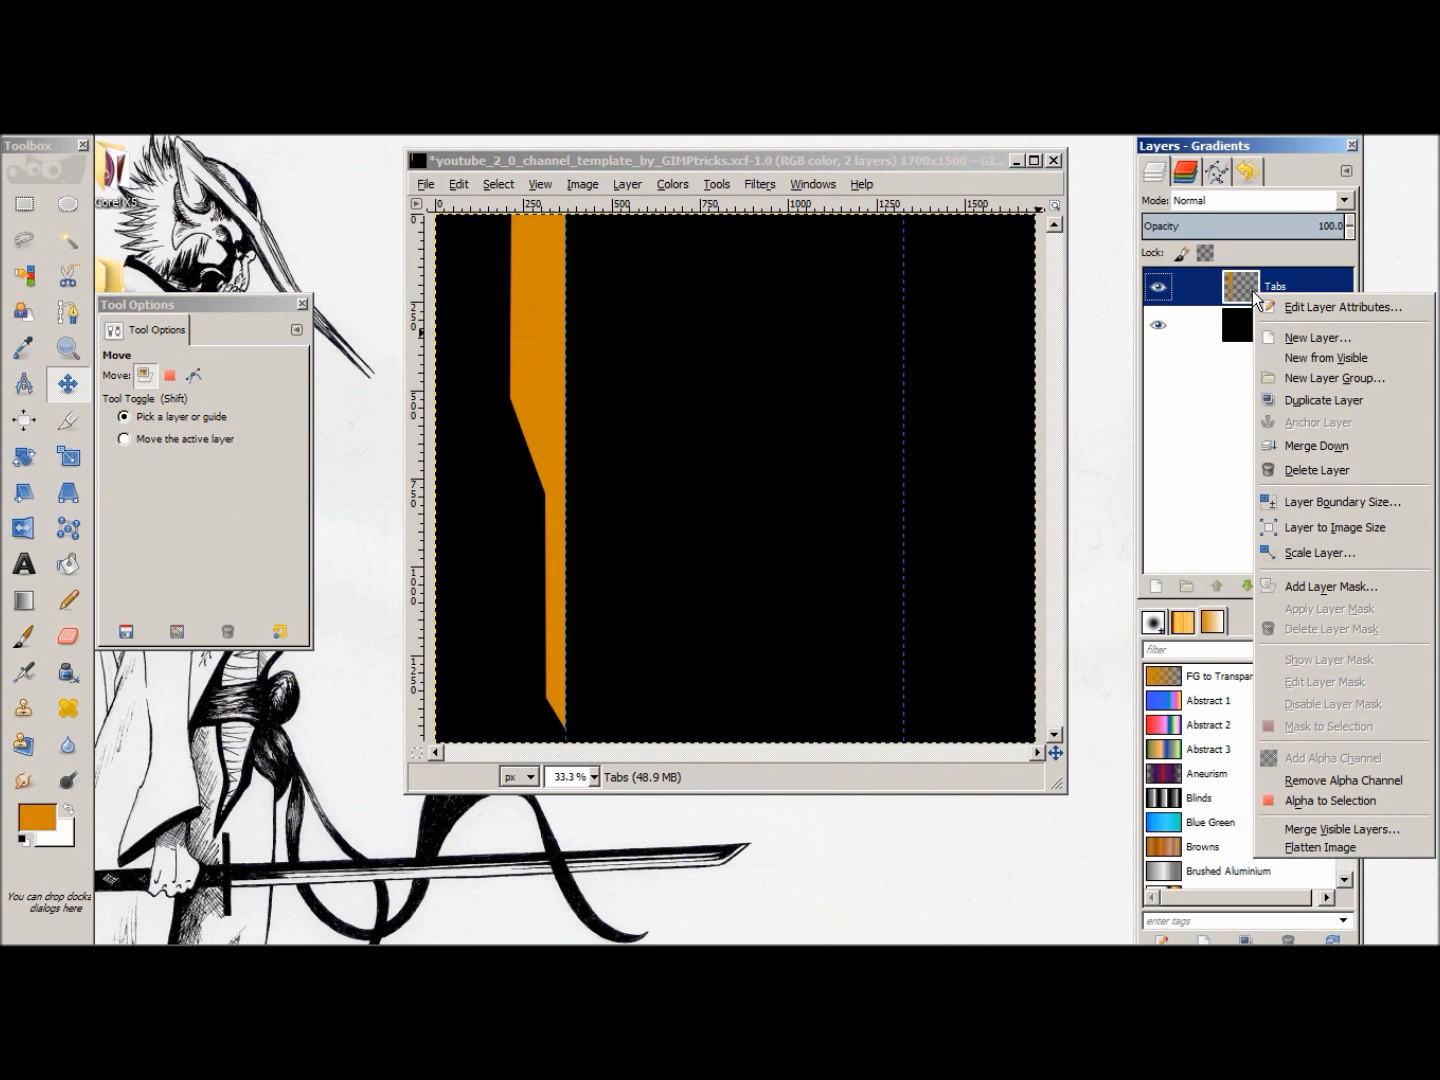
click(1224, 479)
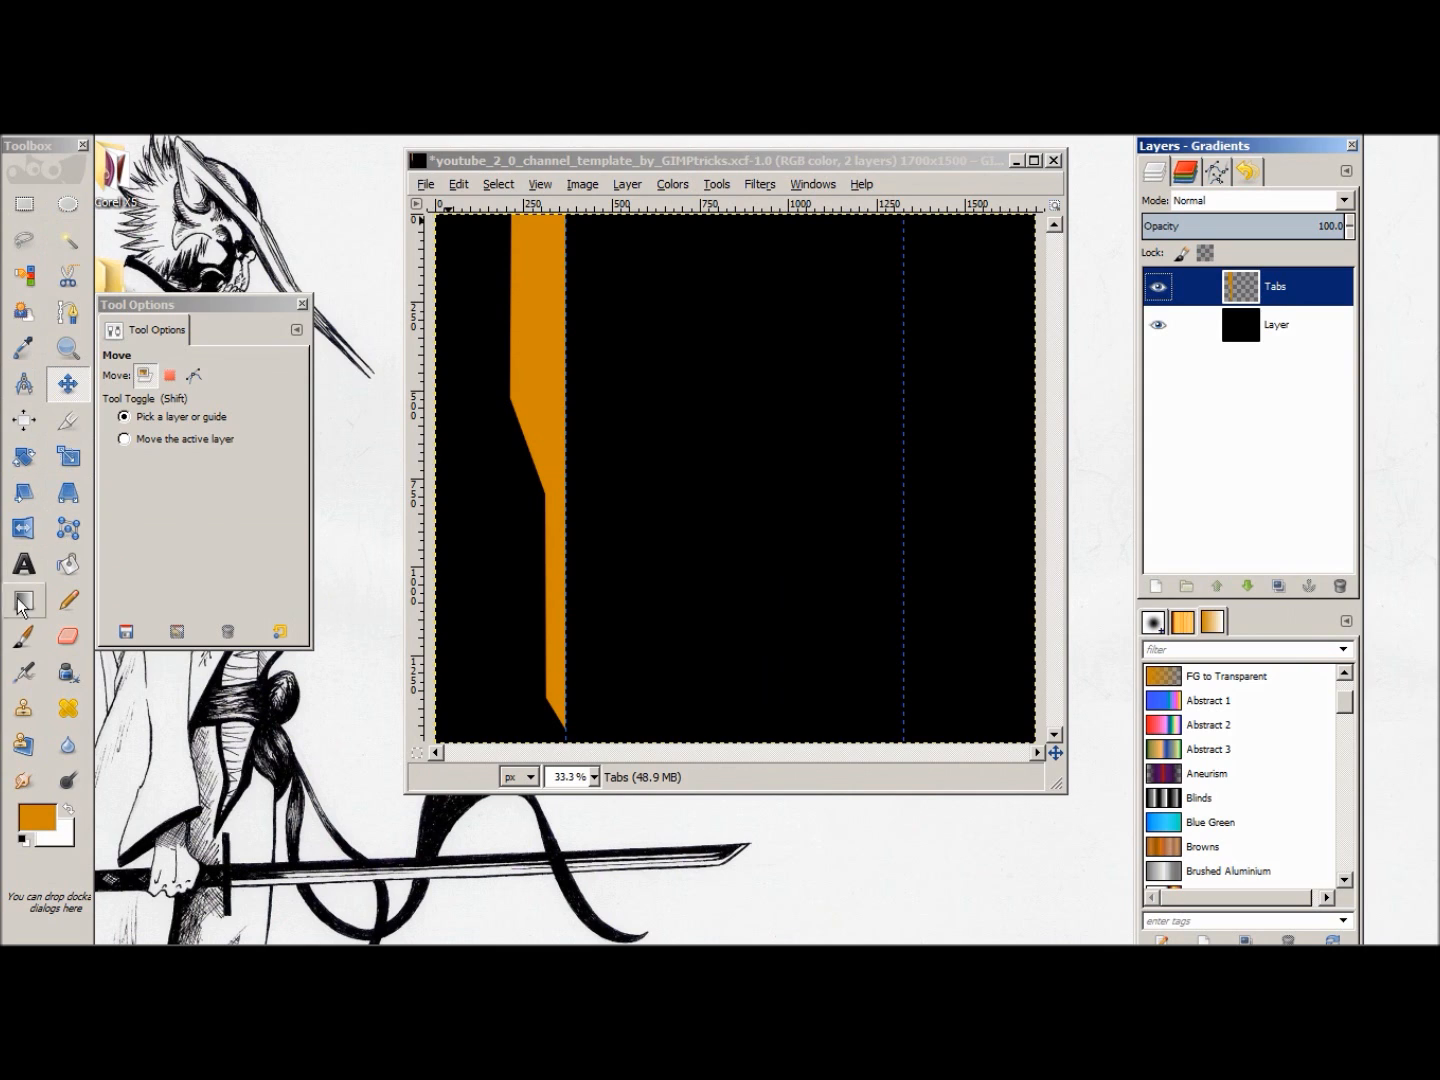
Step: Set up the Airbrush with the Sponge 01 brush at size 345.73
click(28, 676)
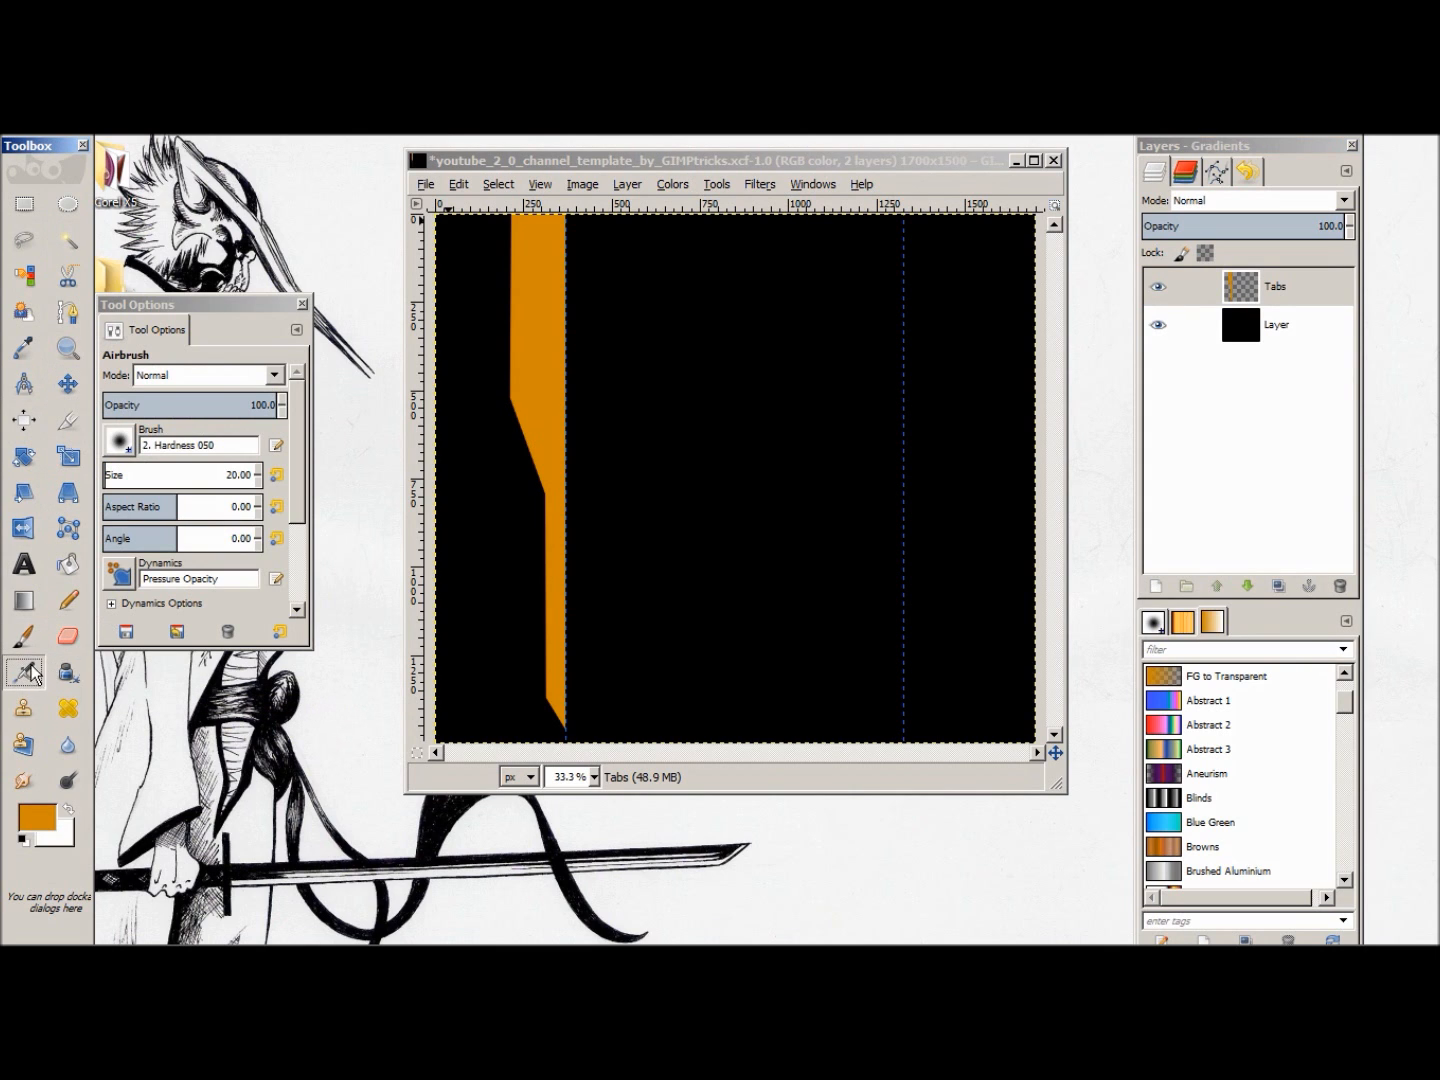
click(121, 440)
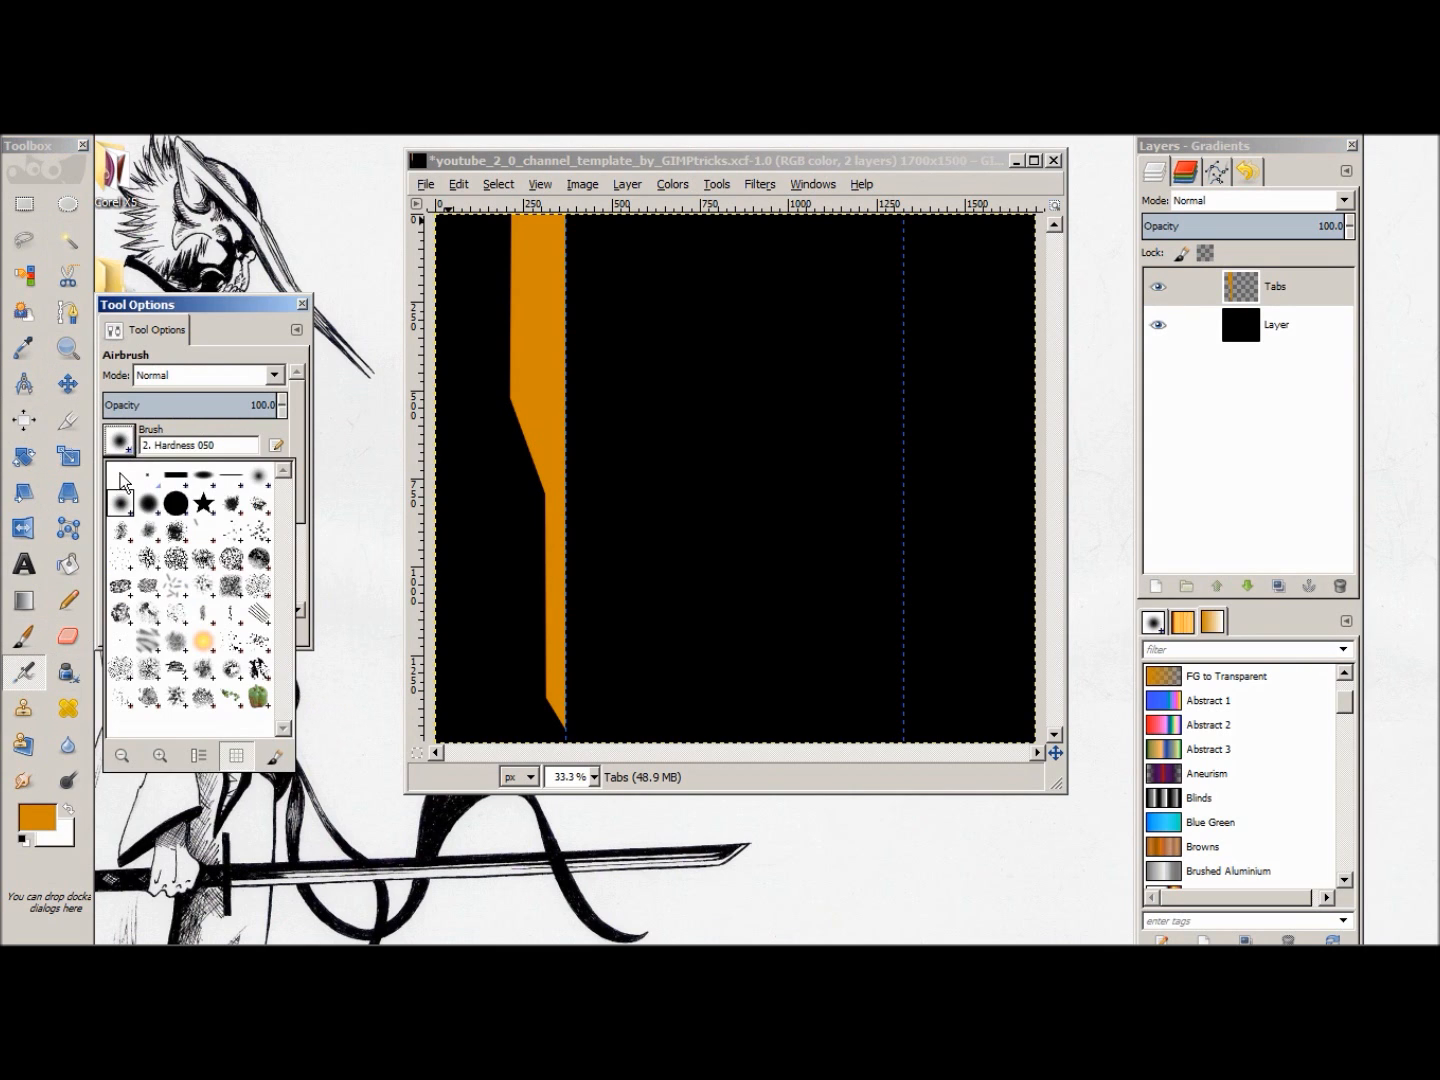
click(141, 650)
drag(110, 480, 169, 476)
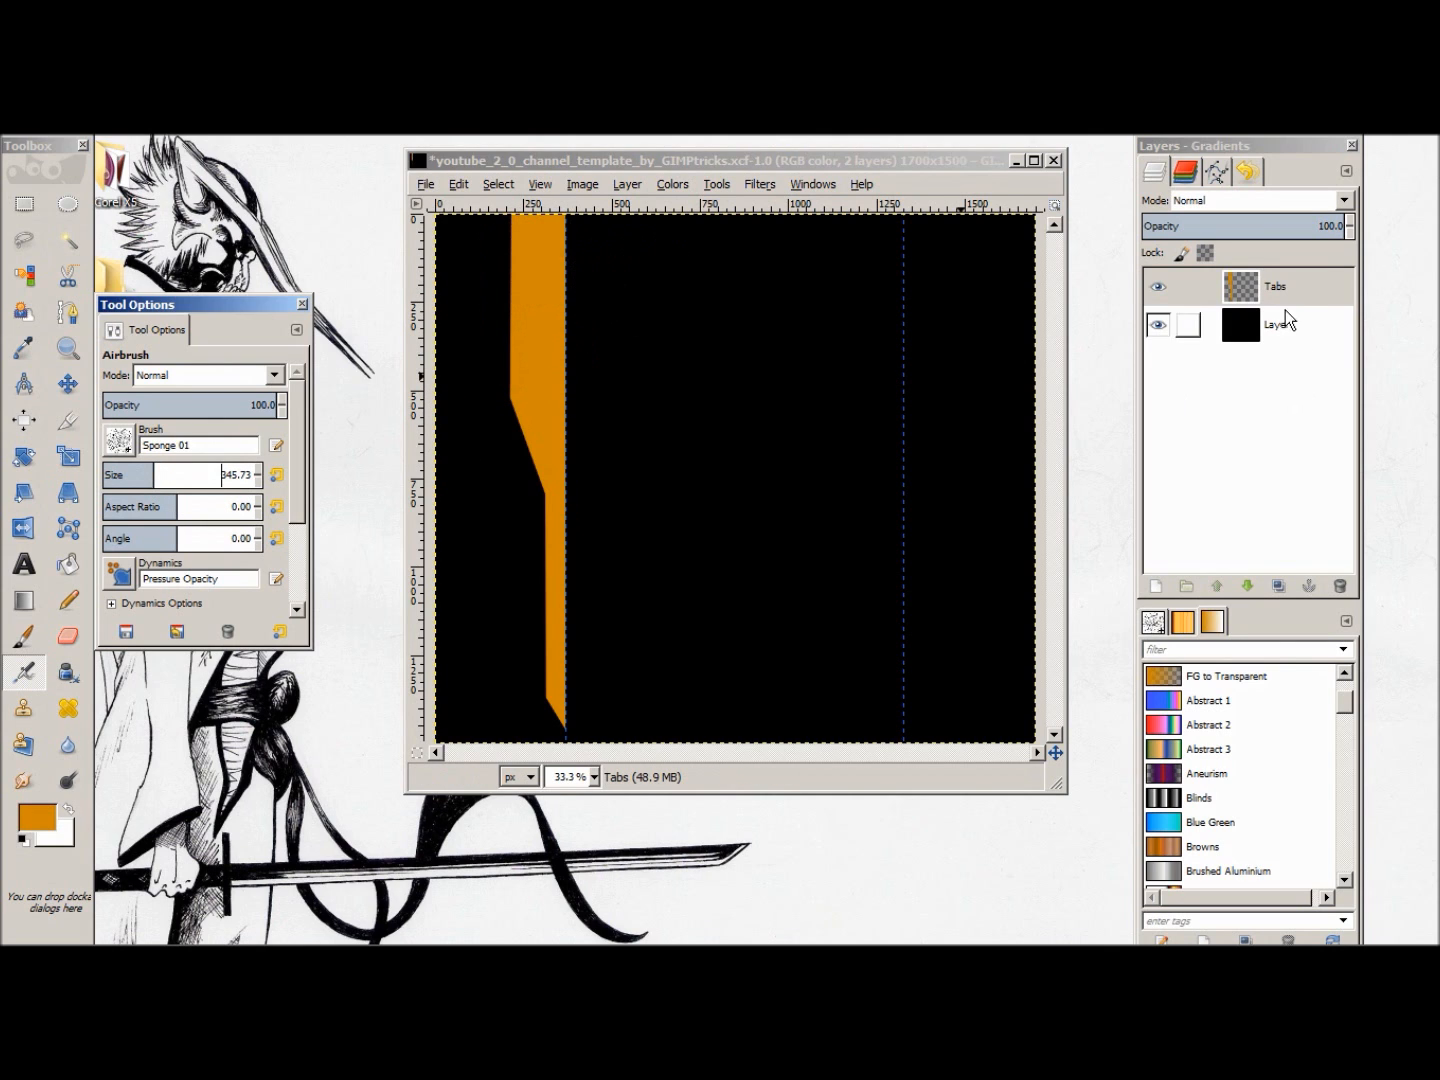
Step: Select the tab shape from the Tabs layer's alpha and make black the foreground colour with orange as the background
right_click(1275, 286)
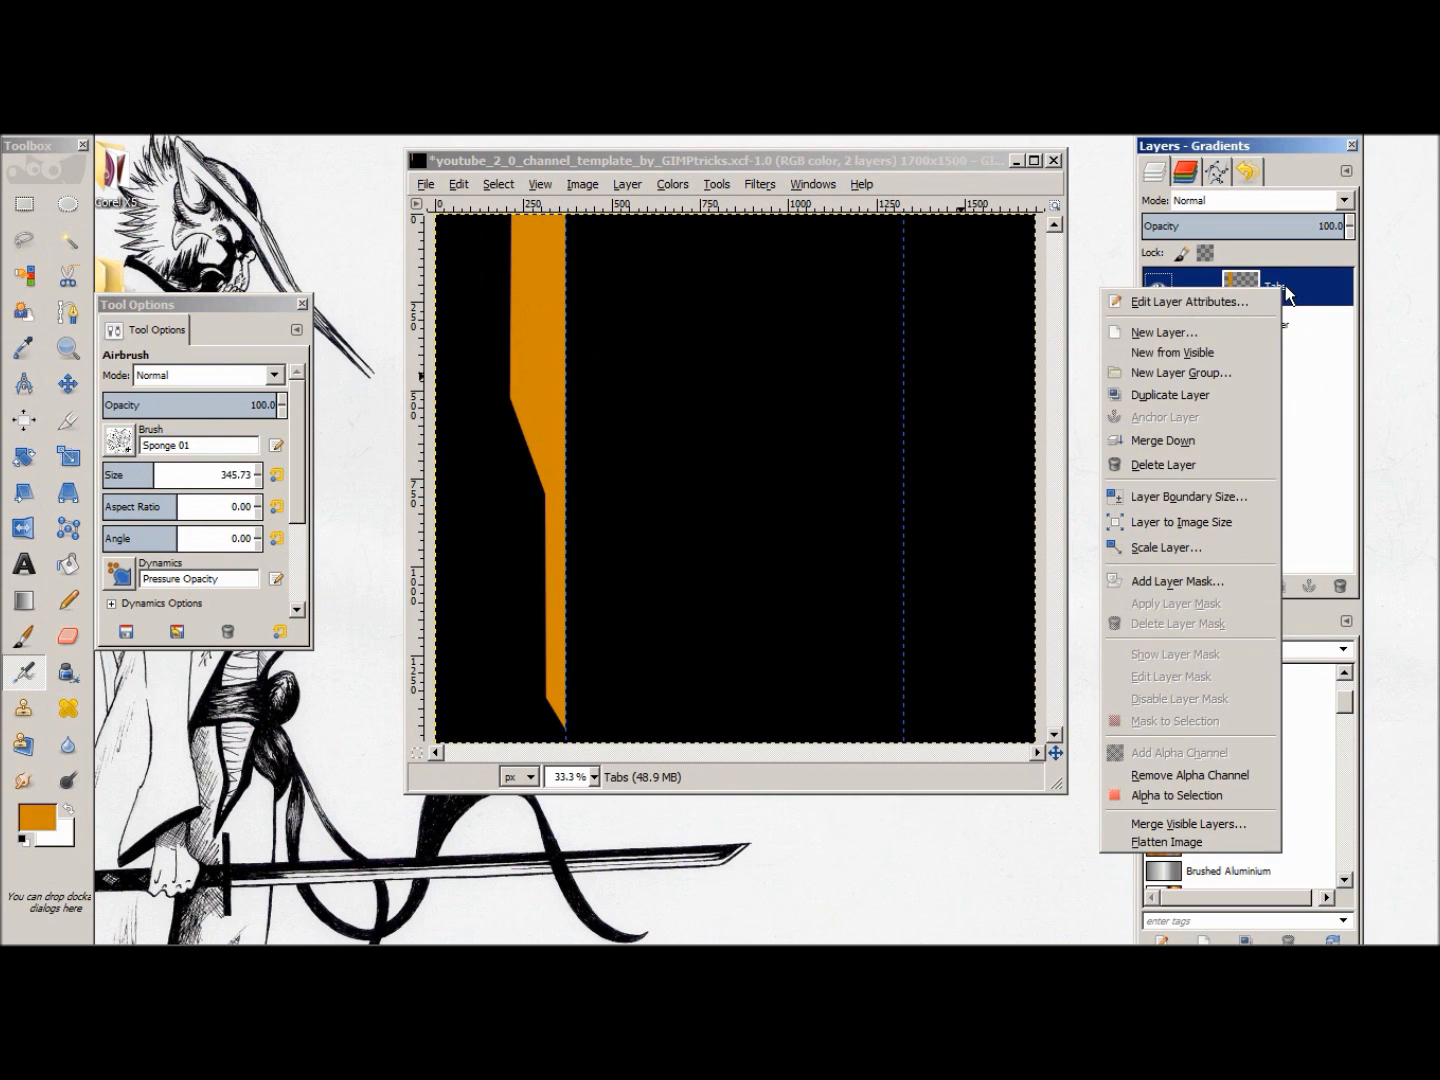
click(1180, 796)
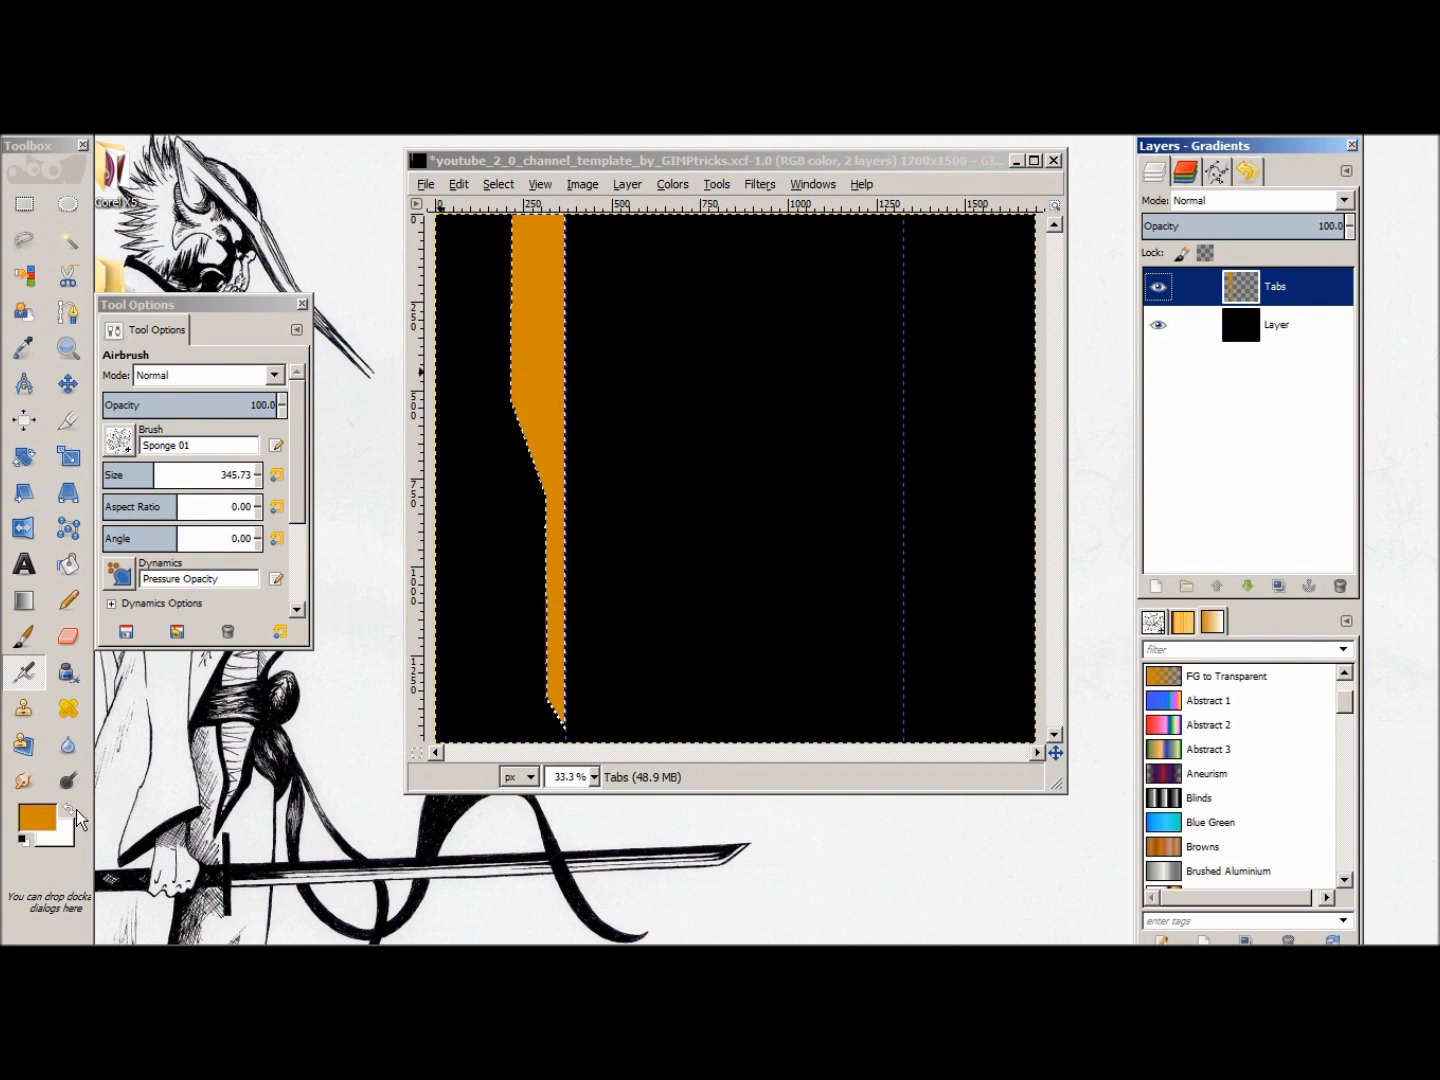
click(56, 842)
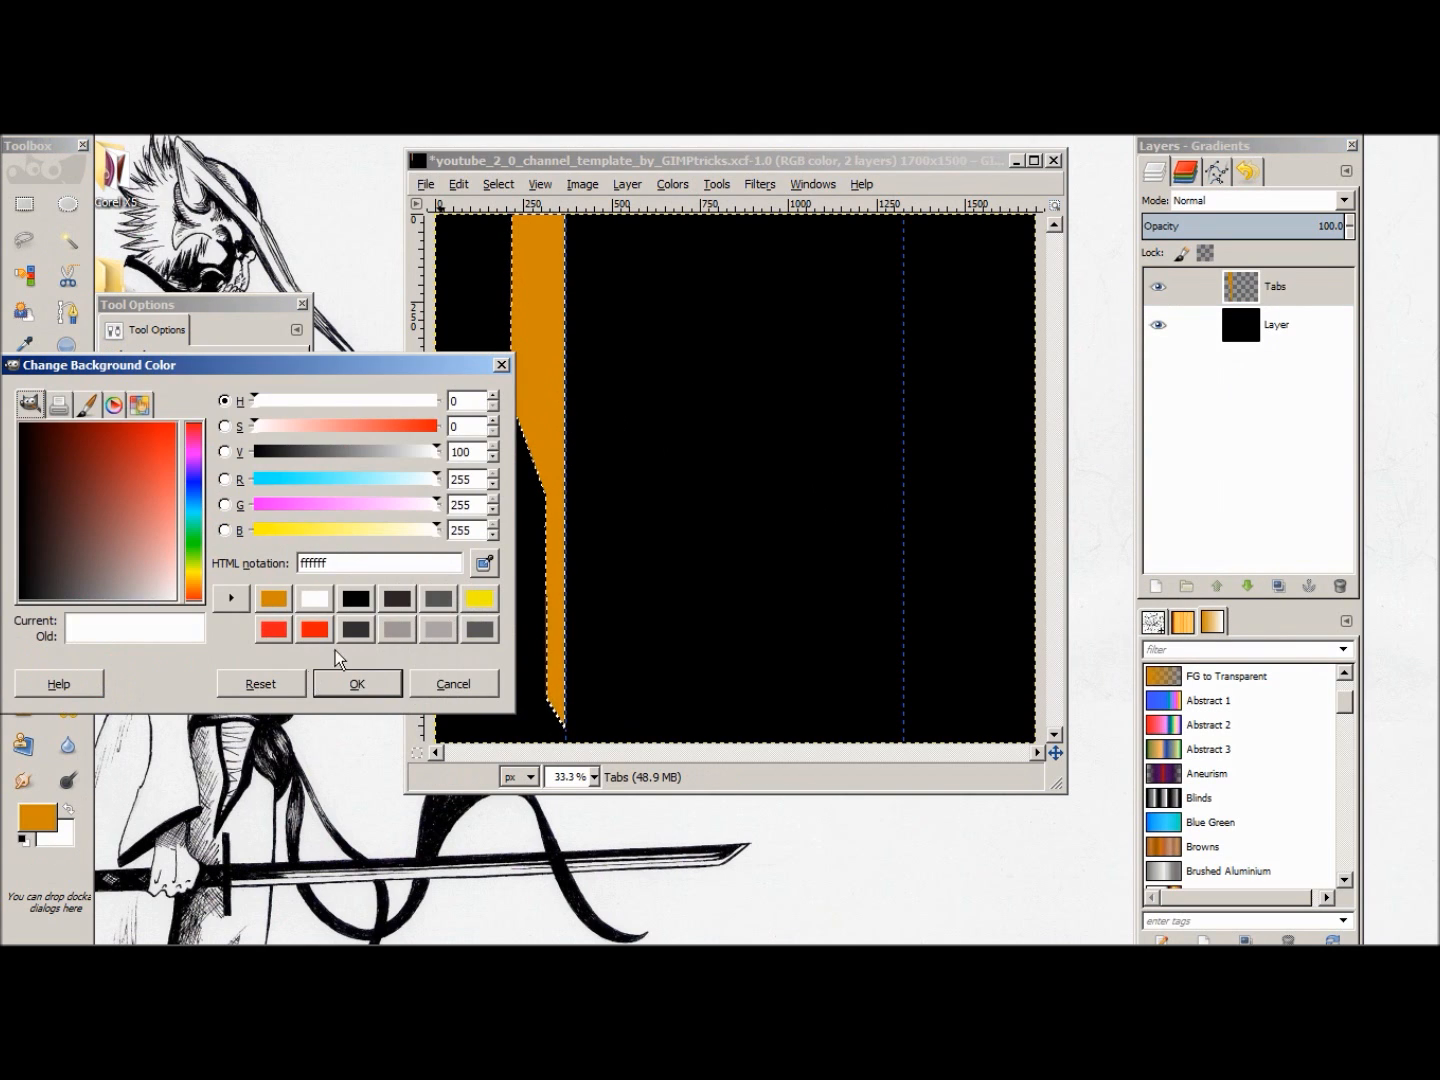
click(355, 599)
click(357, 684)
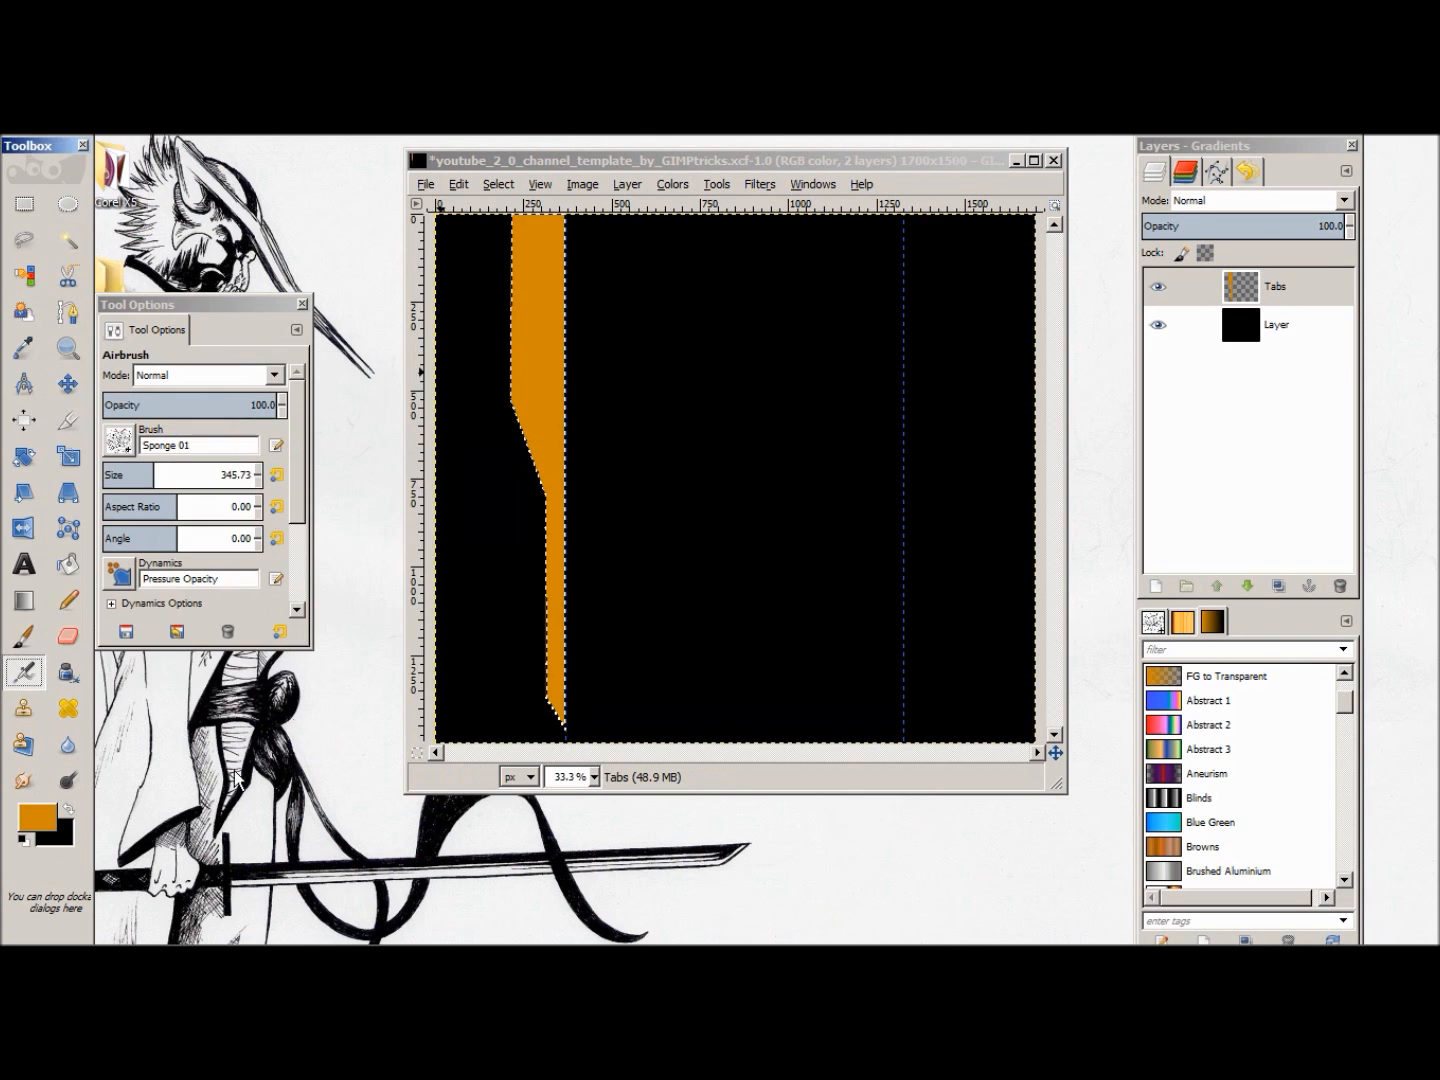
click(67, 809)
Step: Airbrush a black sponge texture over the whole orange tab within the selection
drag(532, 273, 540, 273)
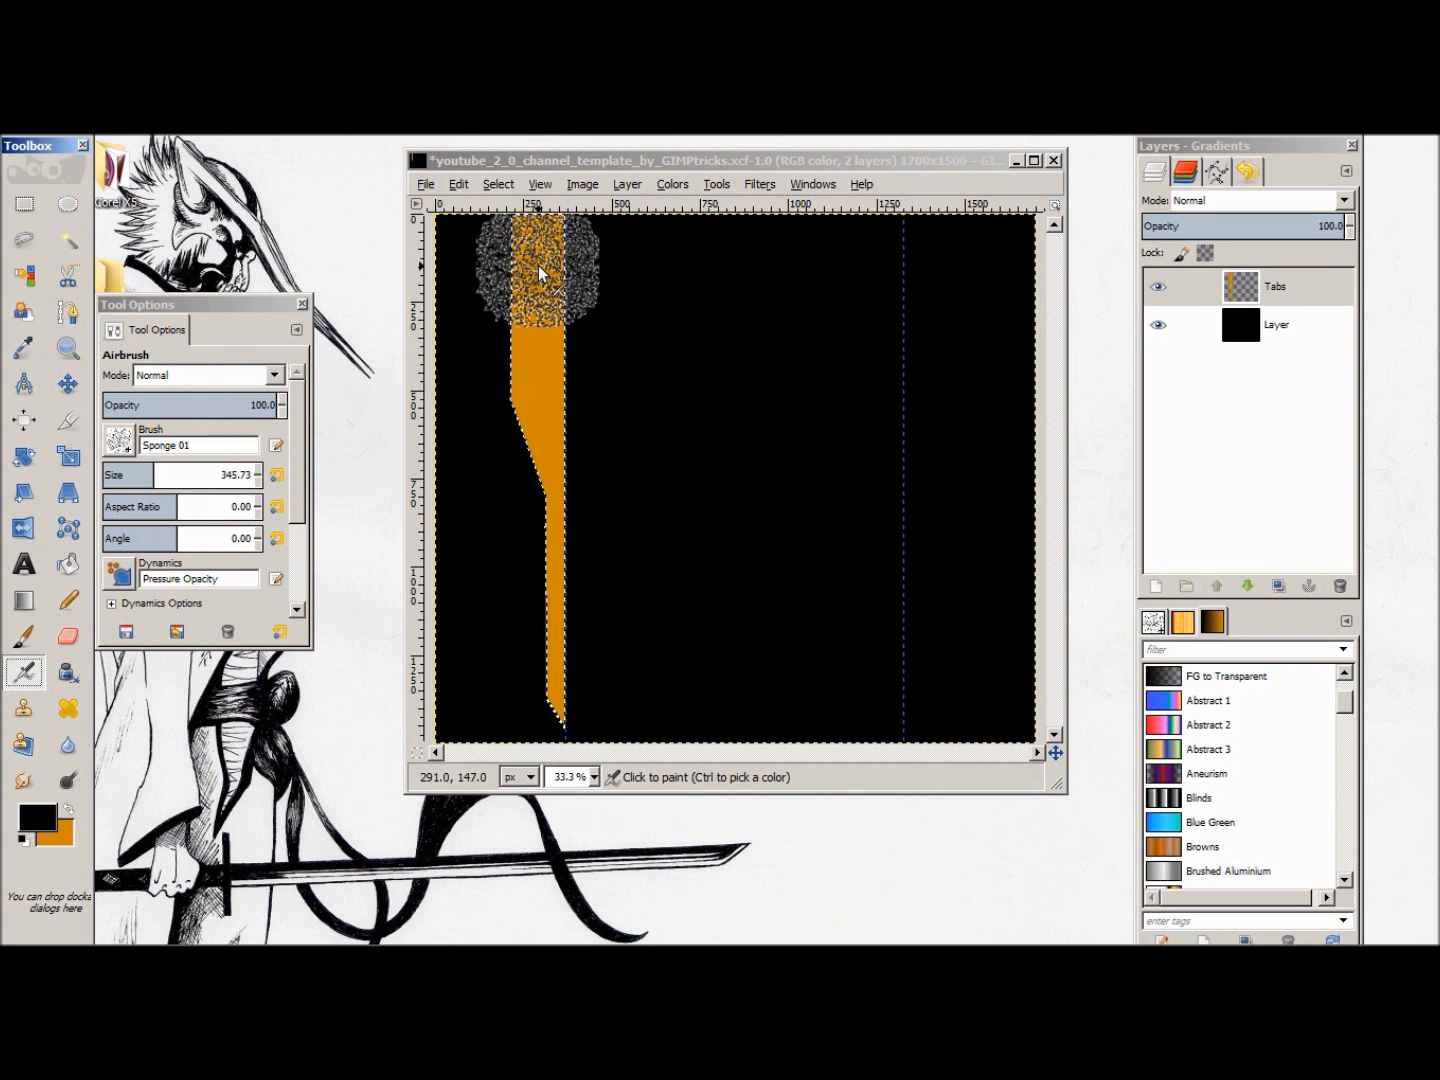
click(538, 267)
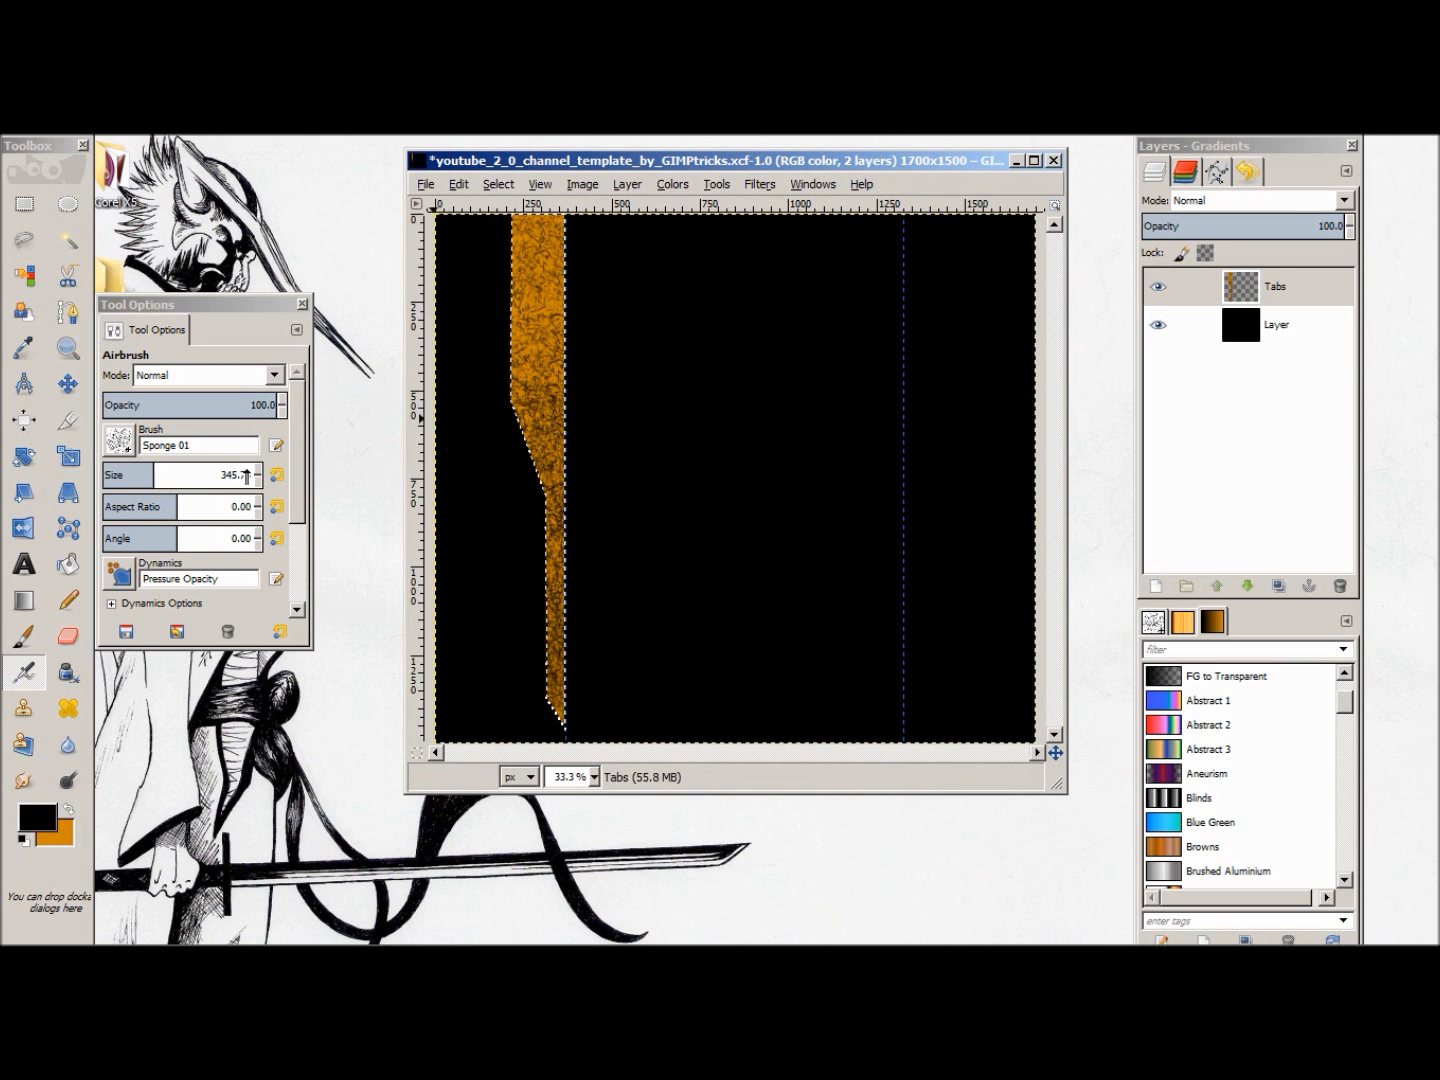
click(70, 389)
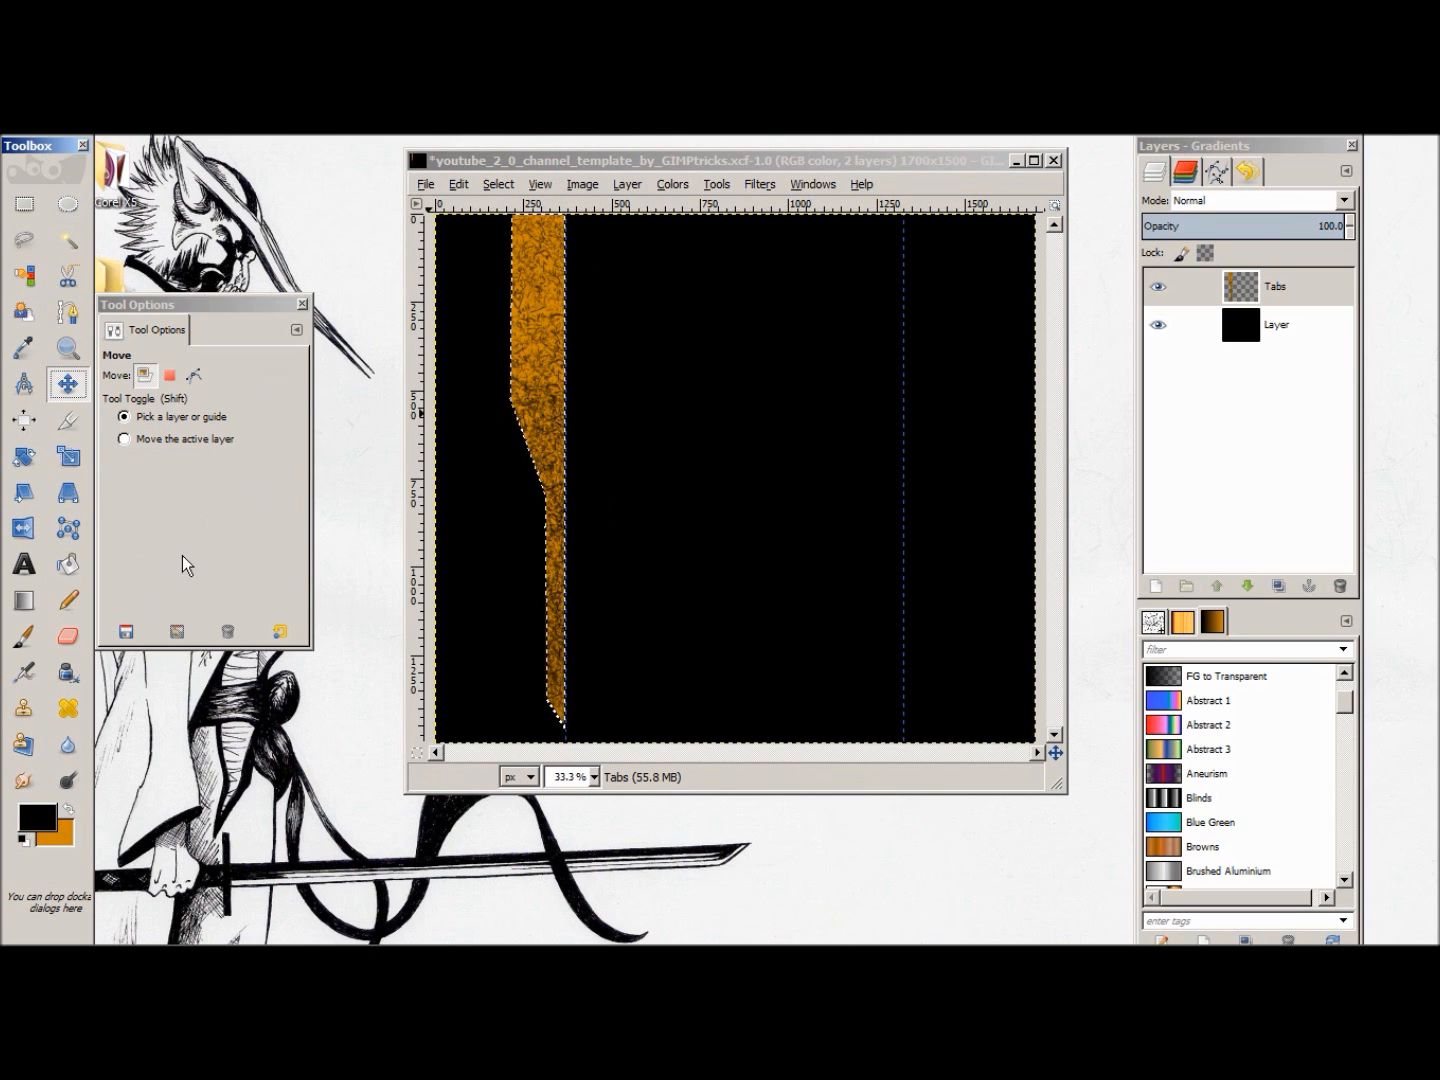
click(22, 674)
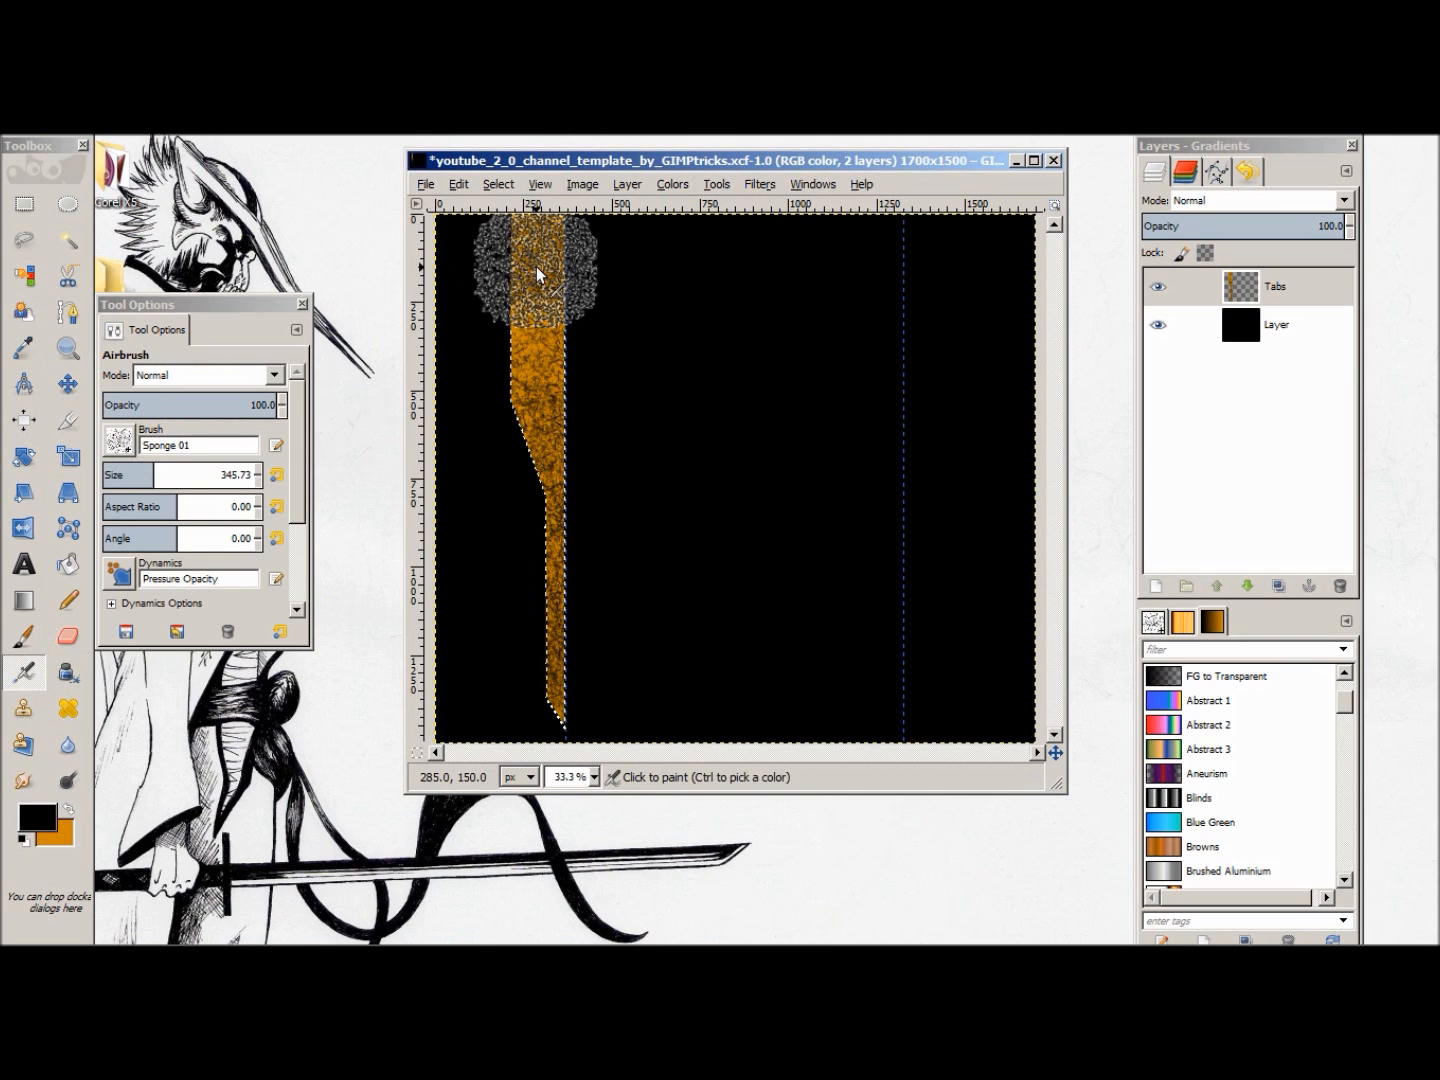
drag(537, 268, 521, 297)
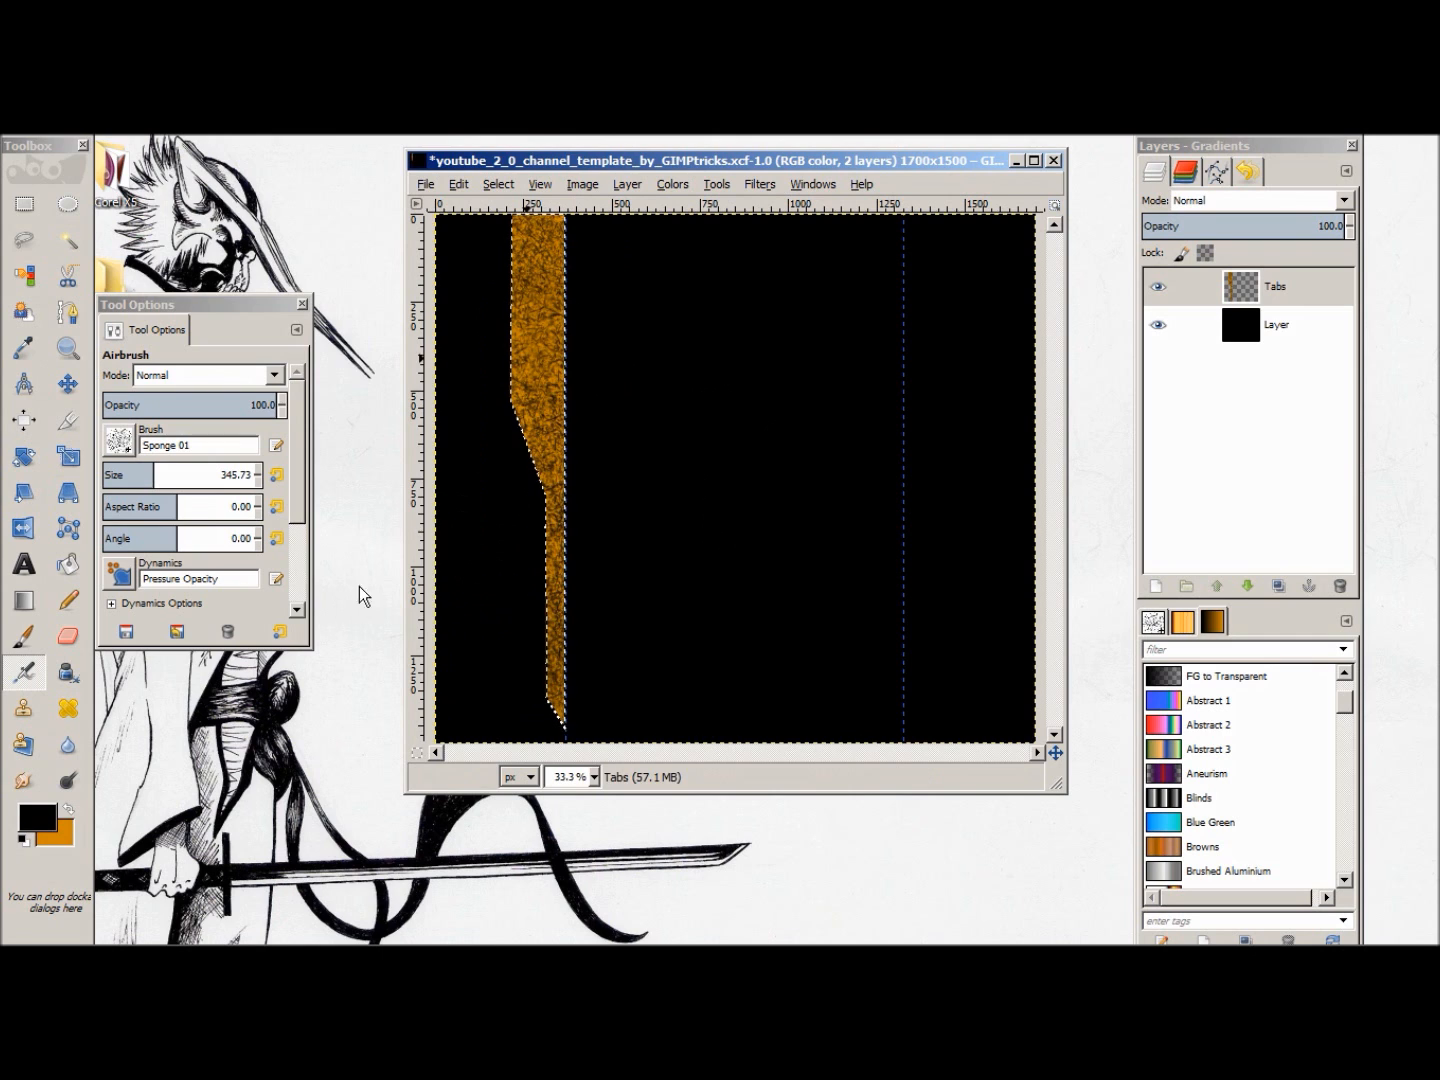
Step: Clear the selection around the textured tab
right_click(791, 418)
mouse_move(846, 478)
click(994, 506)
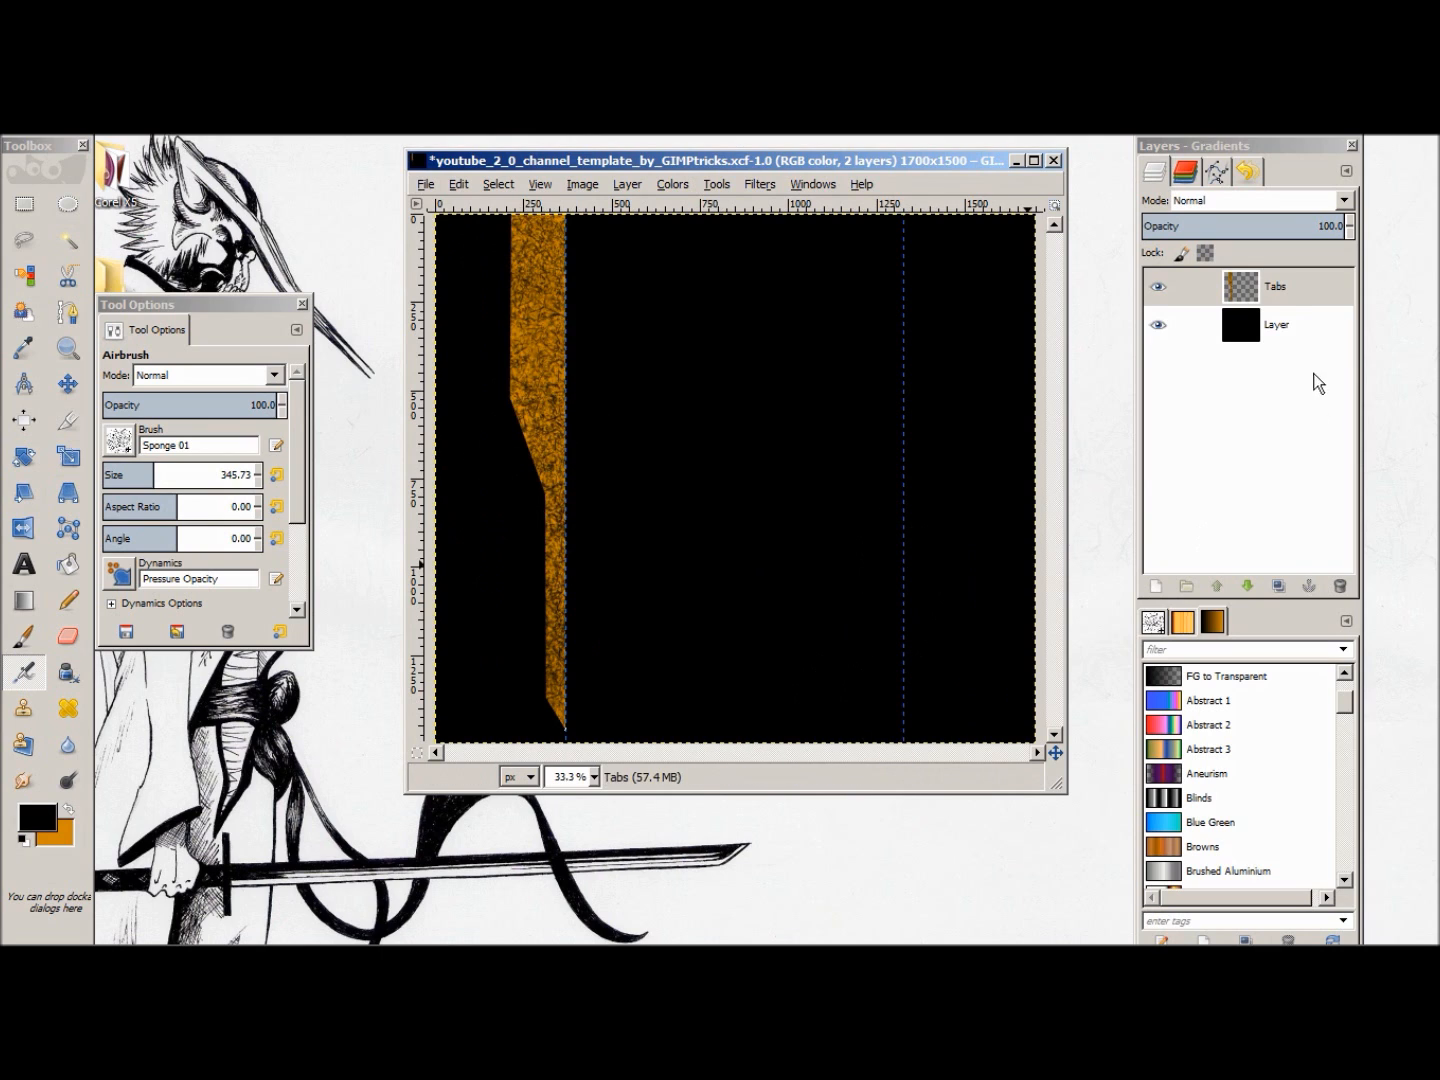
Step: Duplicate the Tabs layer and flip the copy horizontally to mirror the tab on the canvas's right side
right_click(1269, 286)
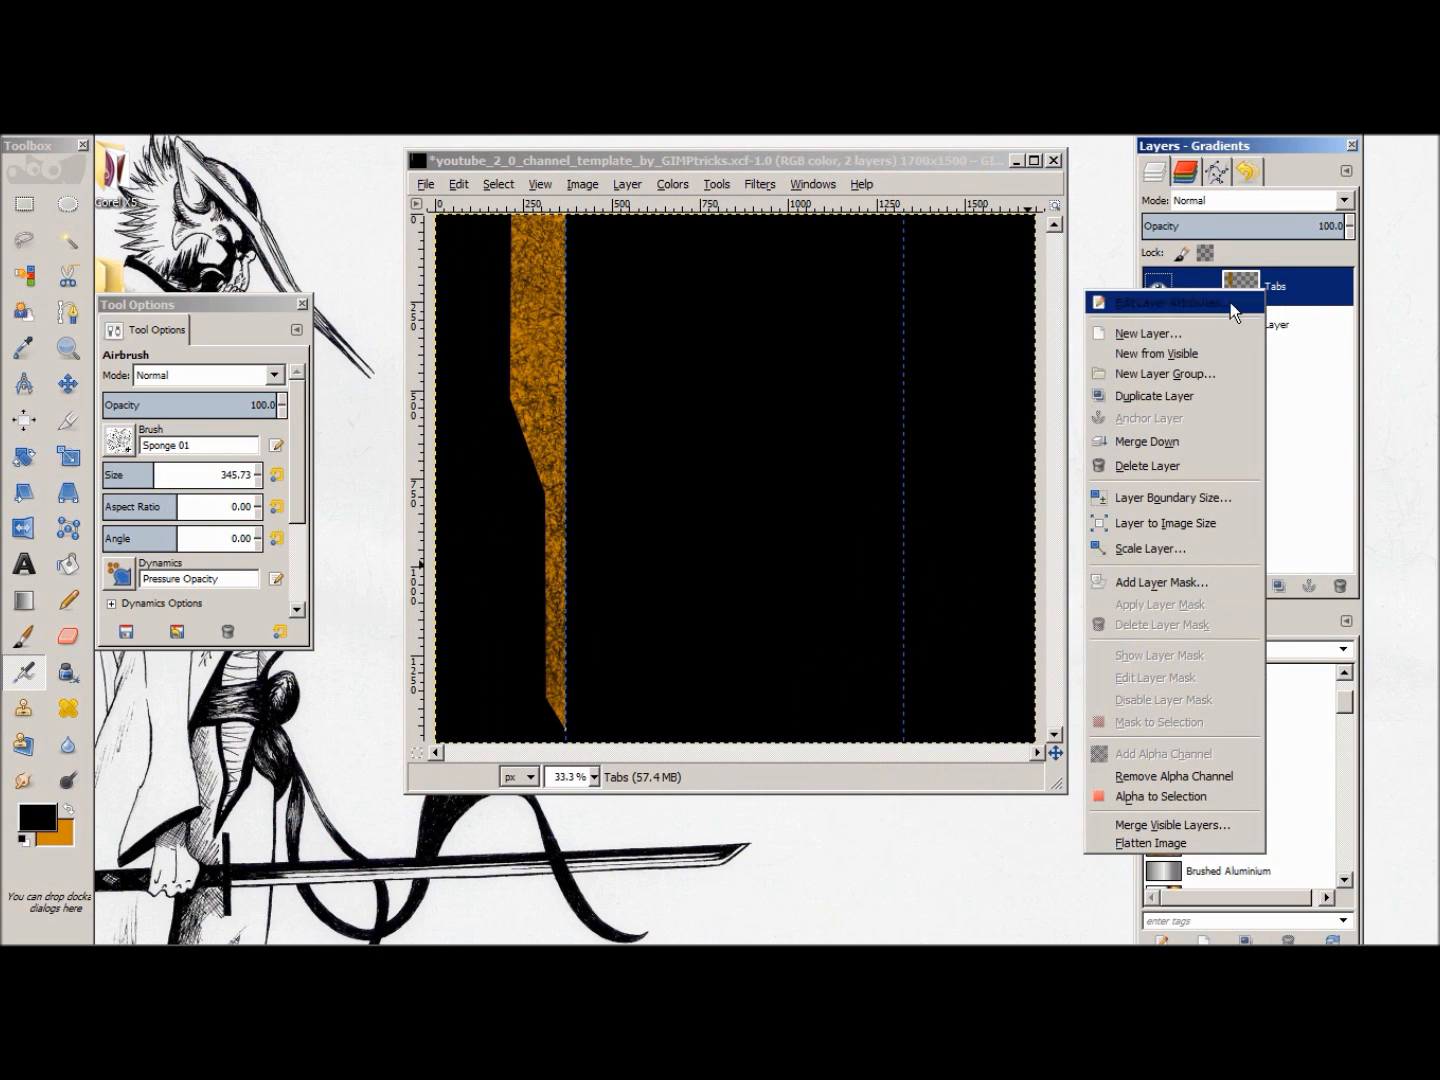
click(1176, 400)
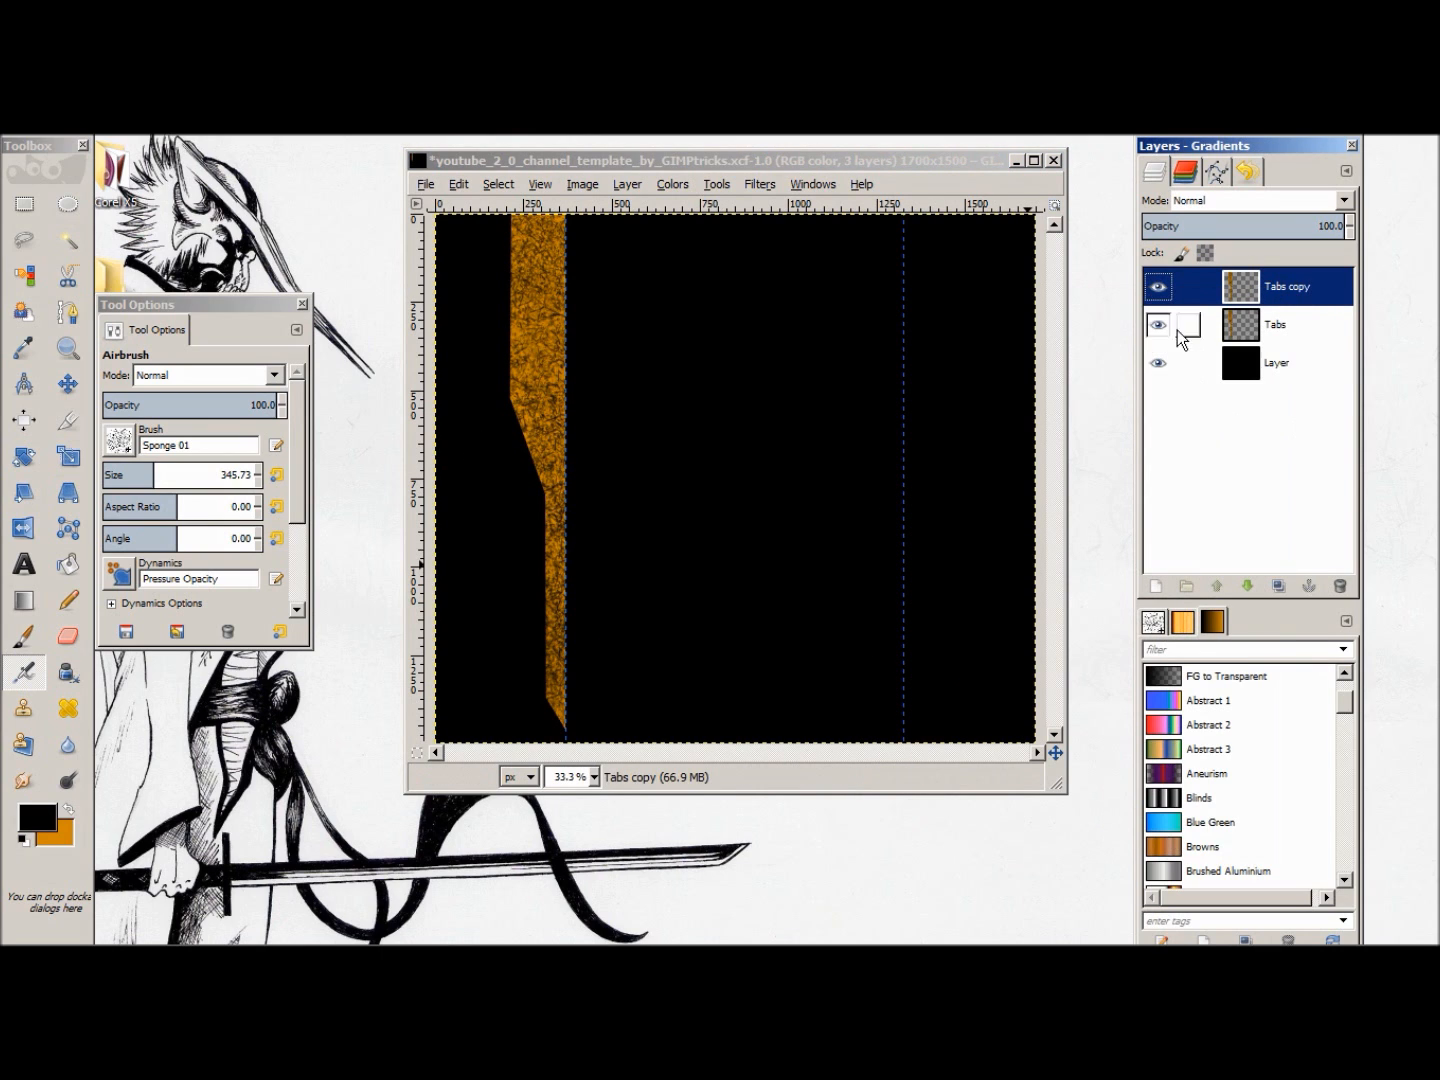
click(926, 336)
key(ctrl+z)
click(714, 185)
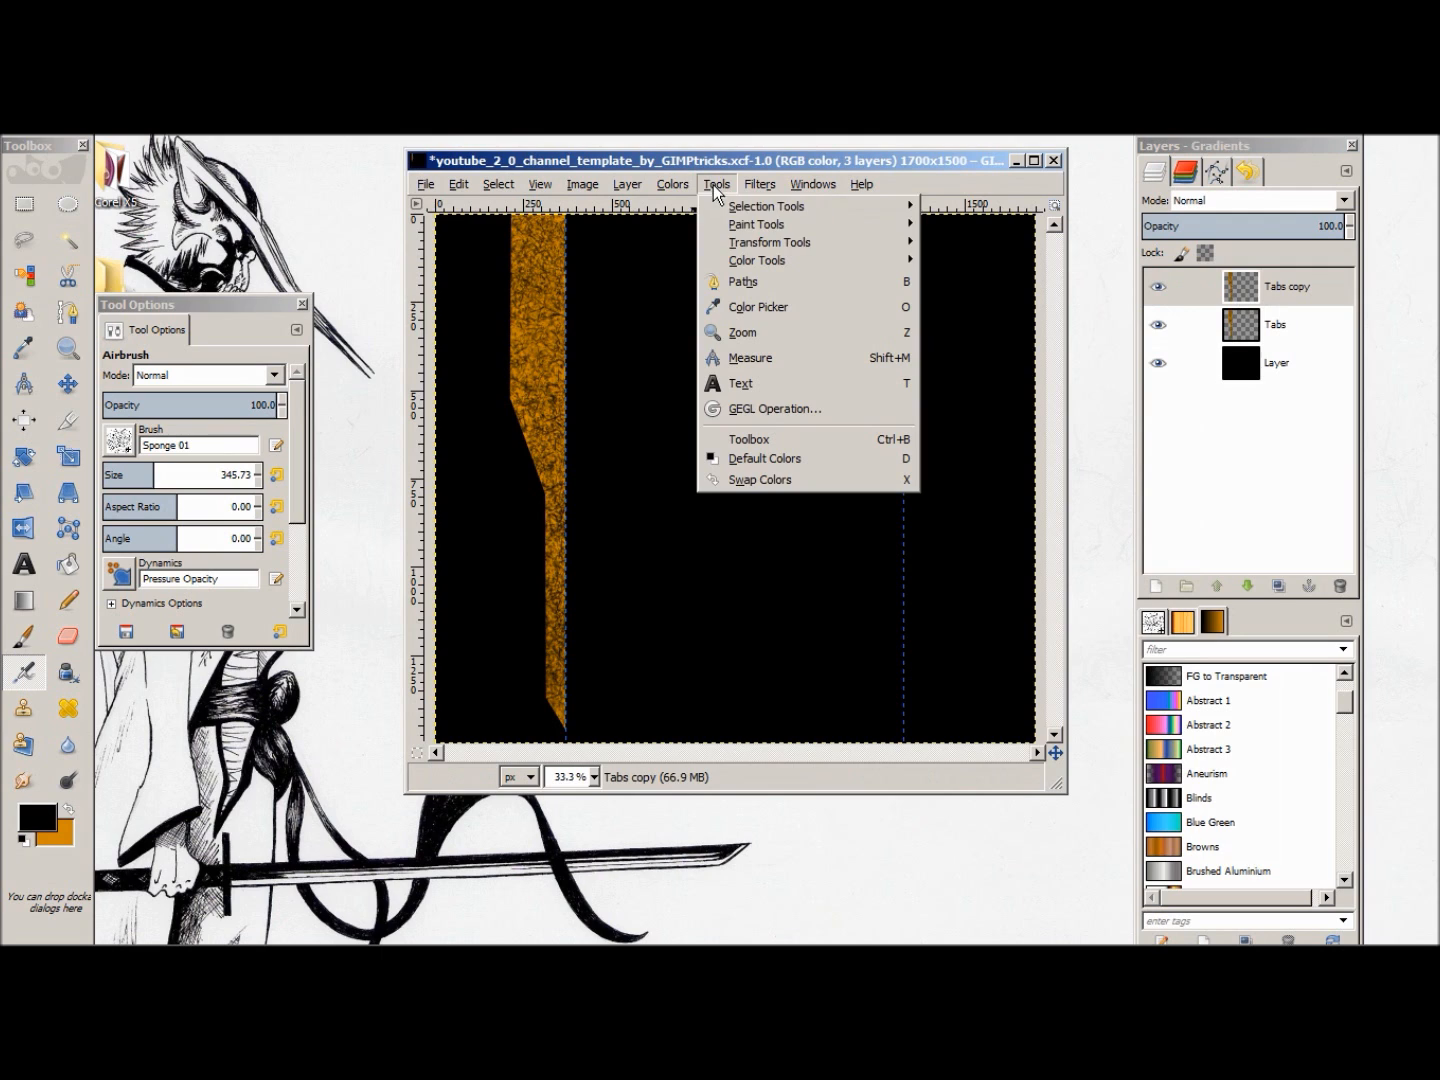
mouse_move(775, 242)
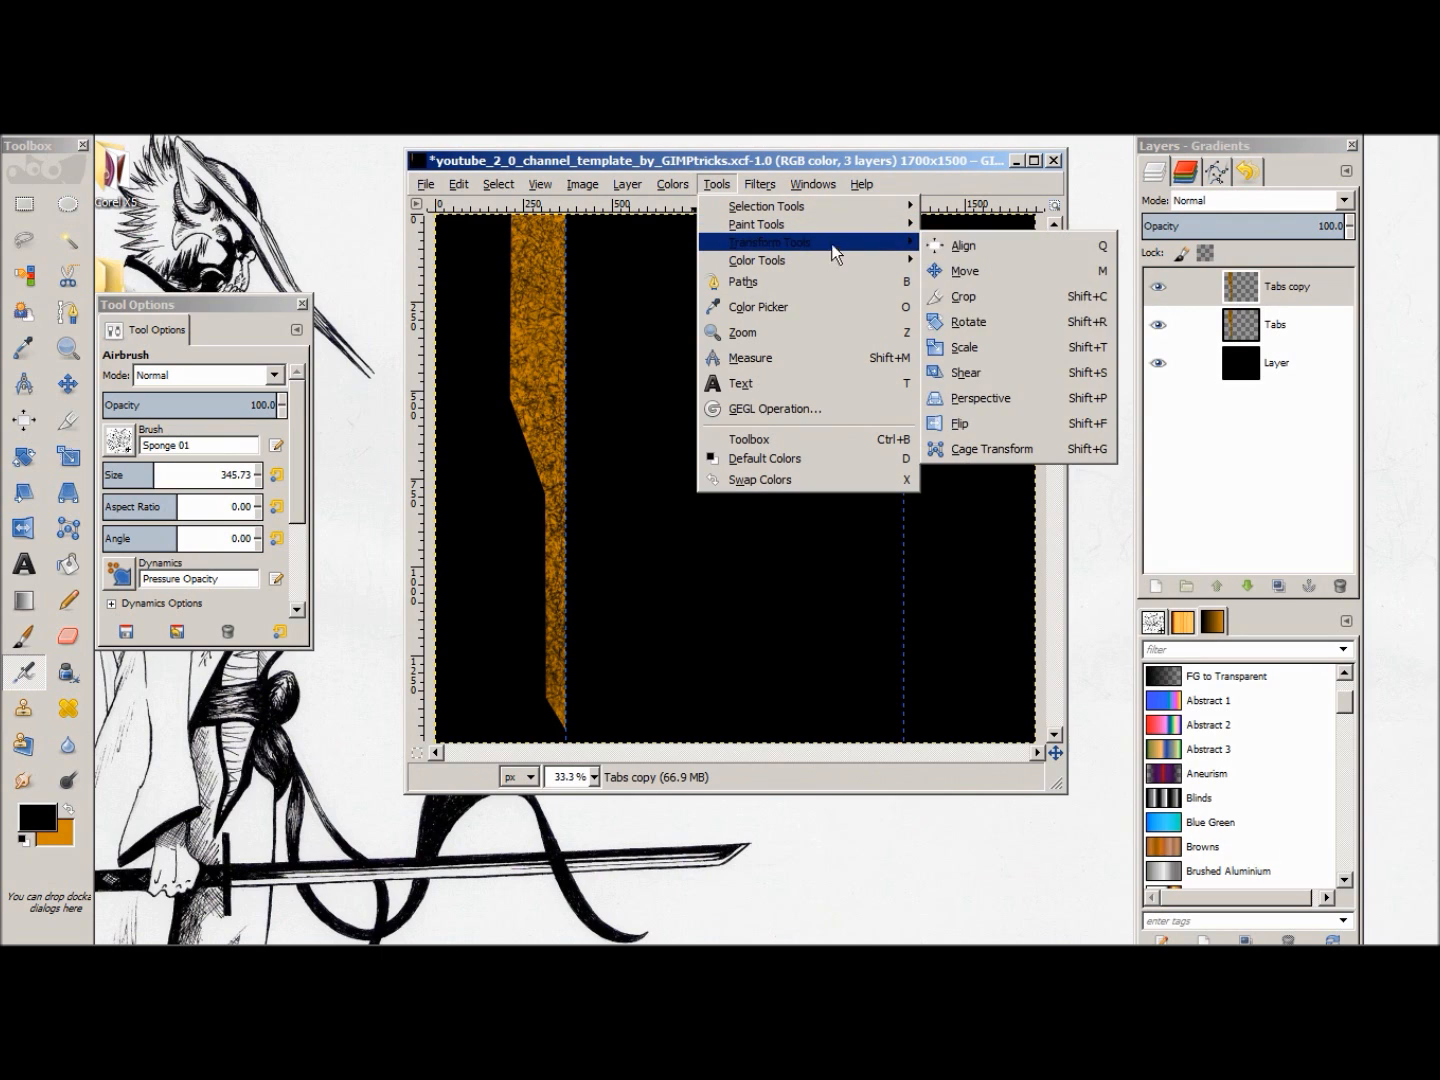
click(1018, 425)
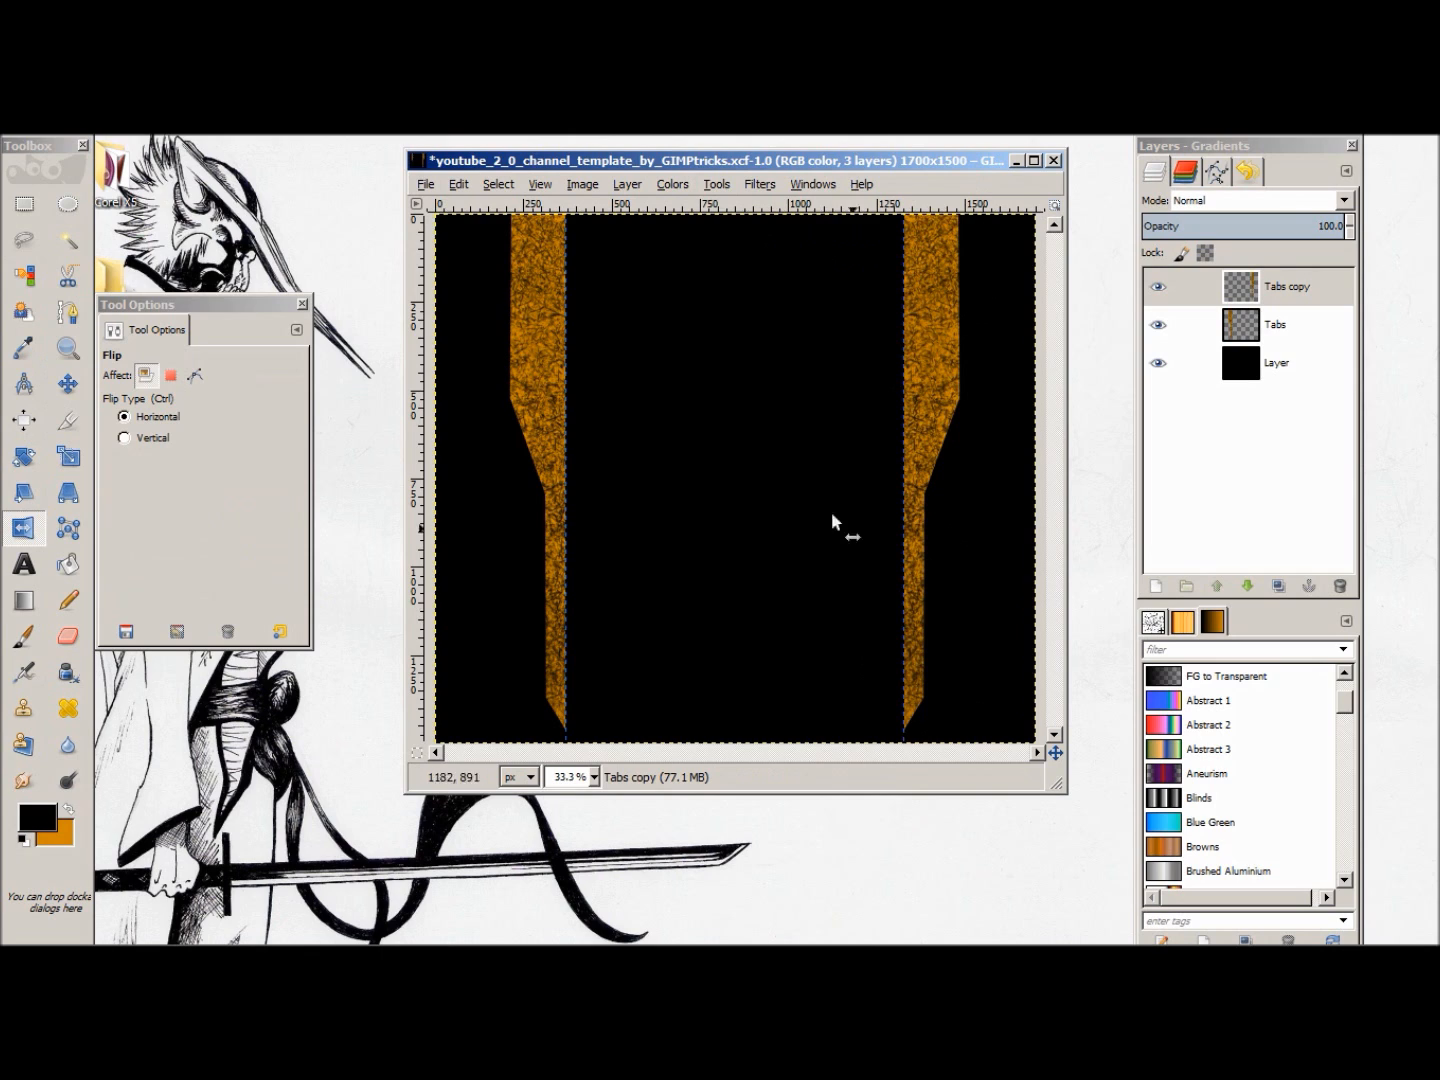
Step: Select the right half of the canvas with a rectangle and set the Blend gradient shape to Shaped (angular)
click(24, 208)
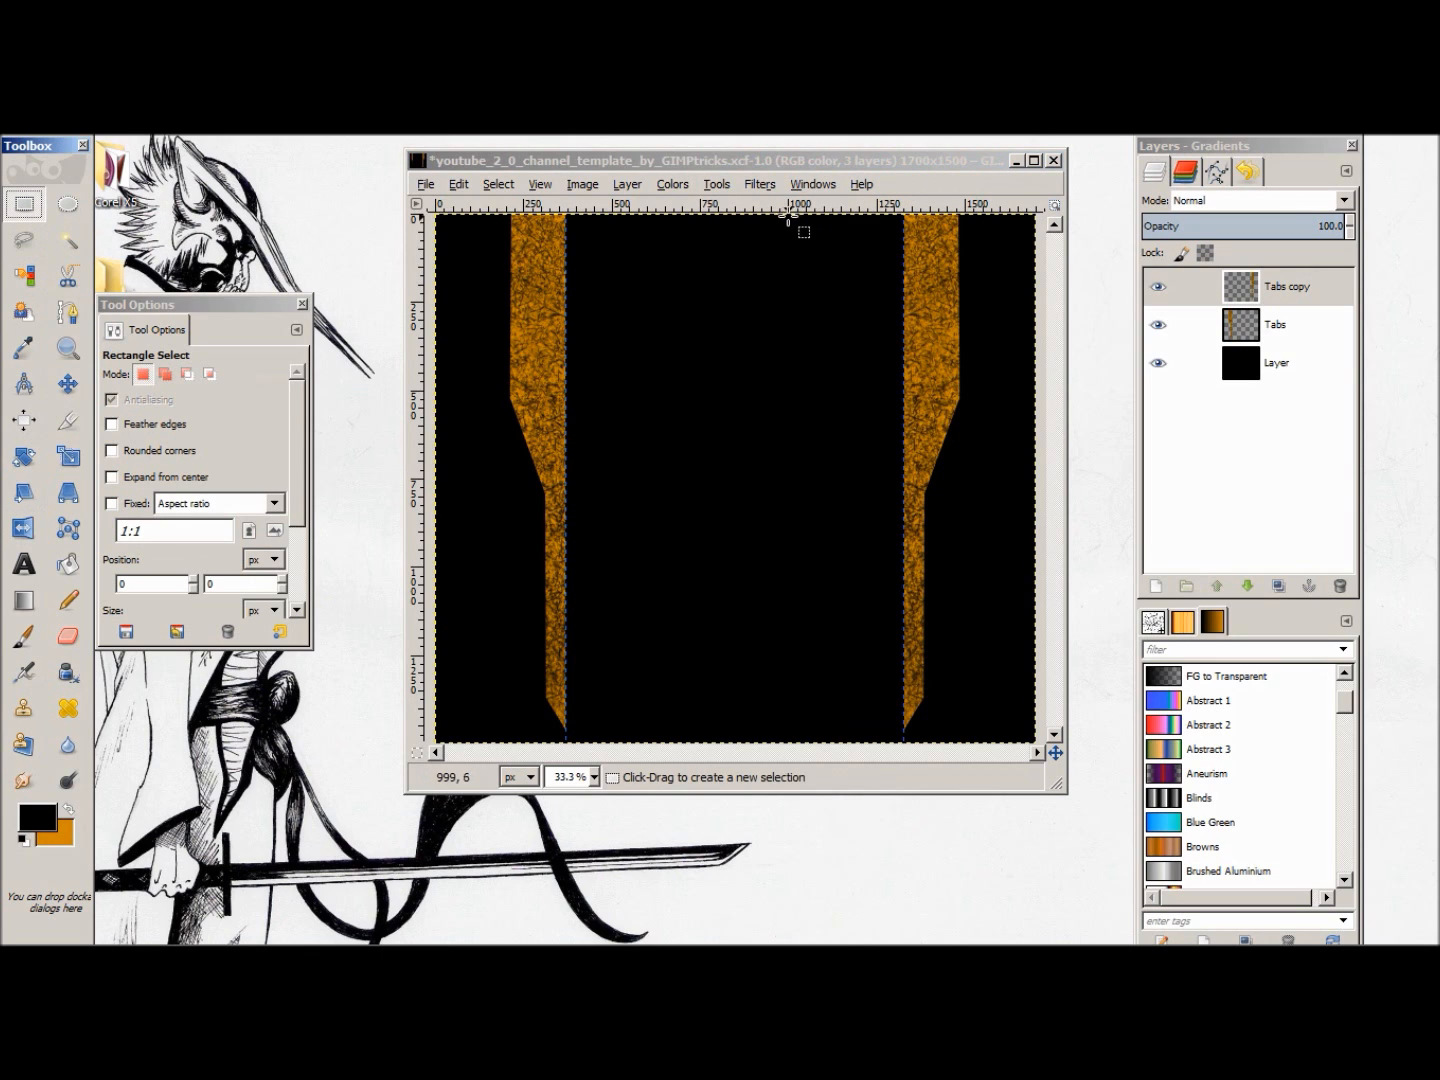
drag(759, 217, 1050, 749)
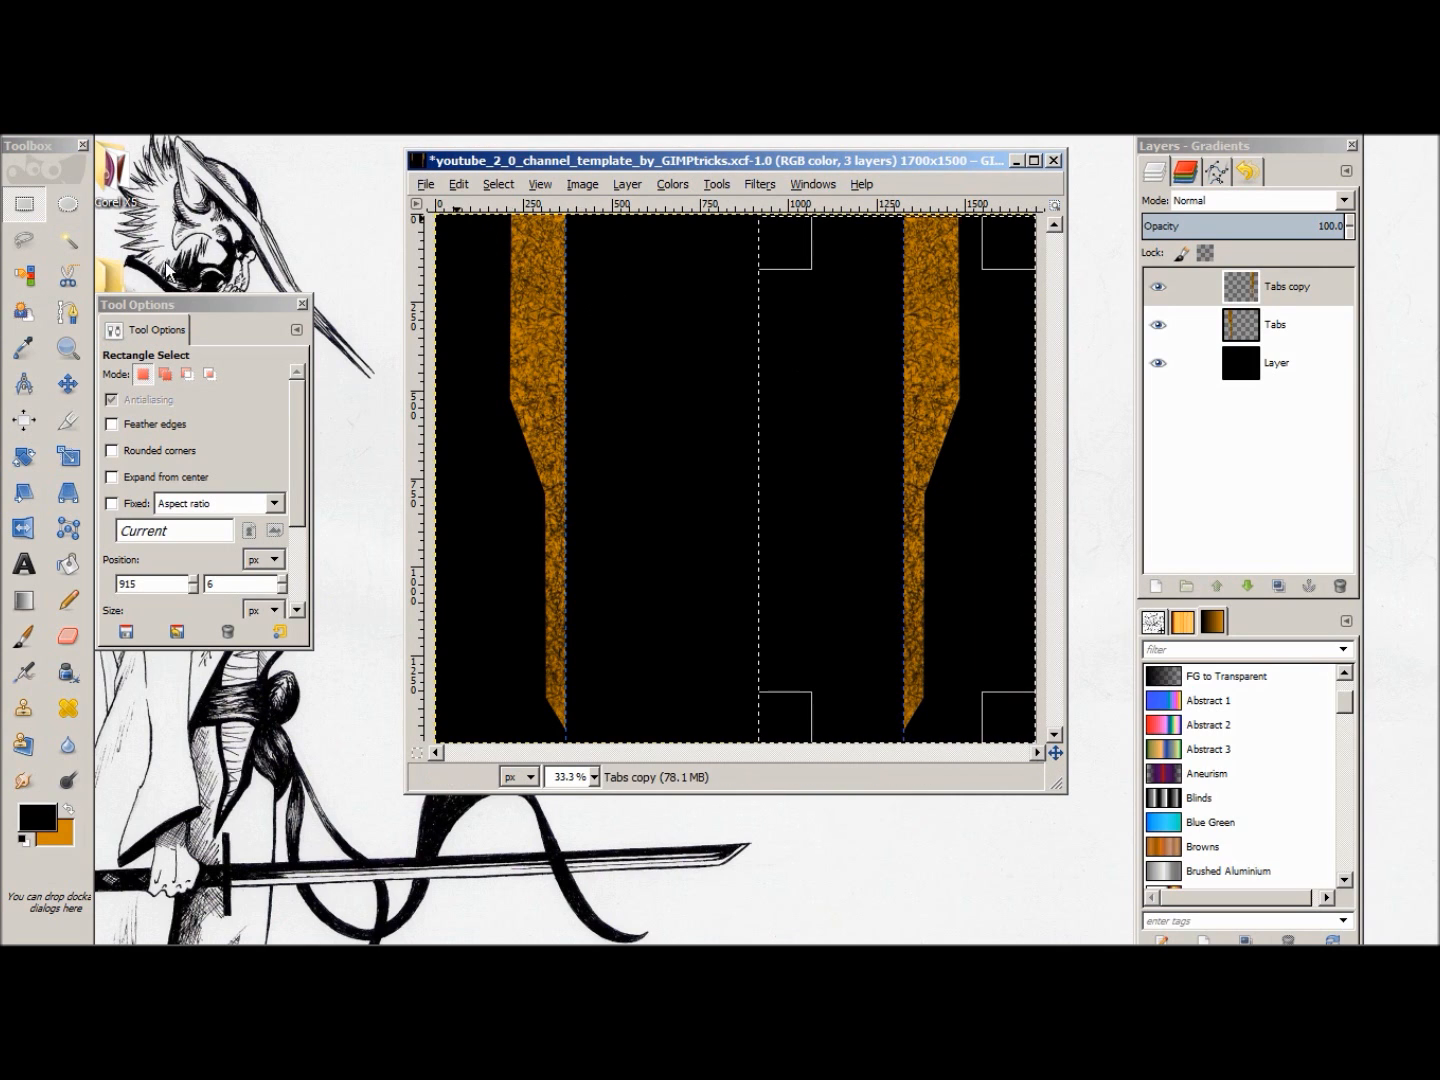
click(27, 603)
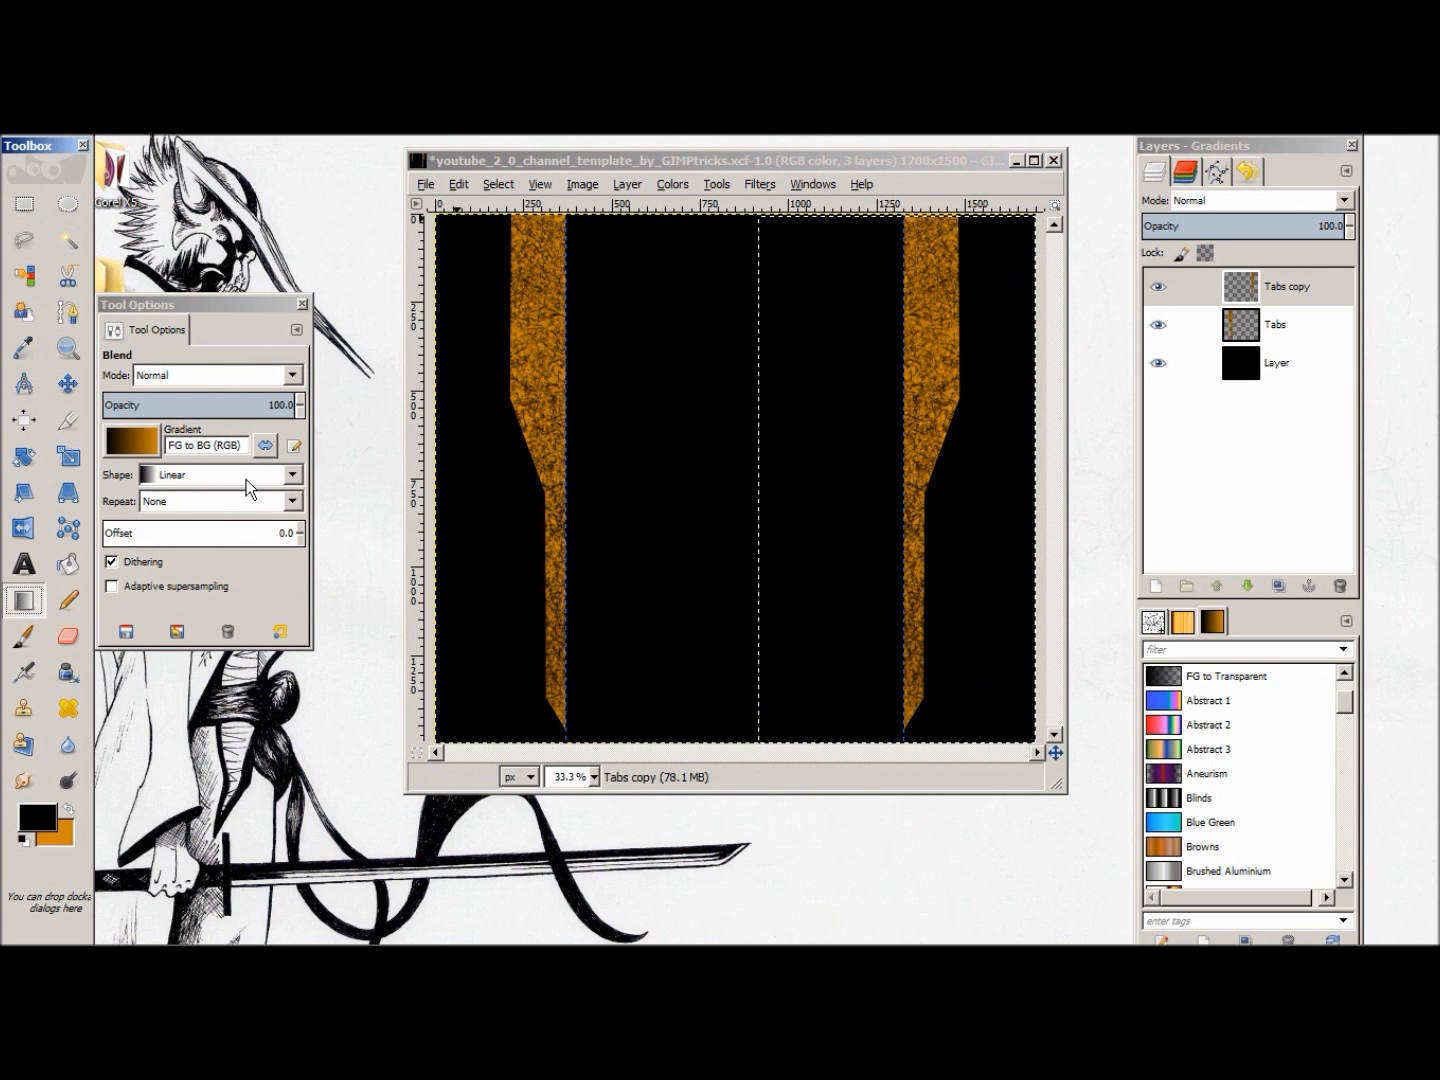
click(284, 478)
click(284, 476)
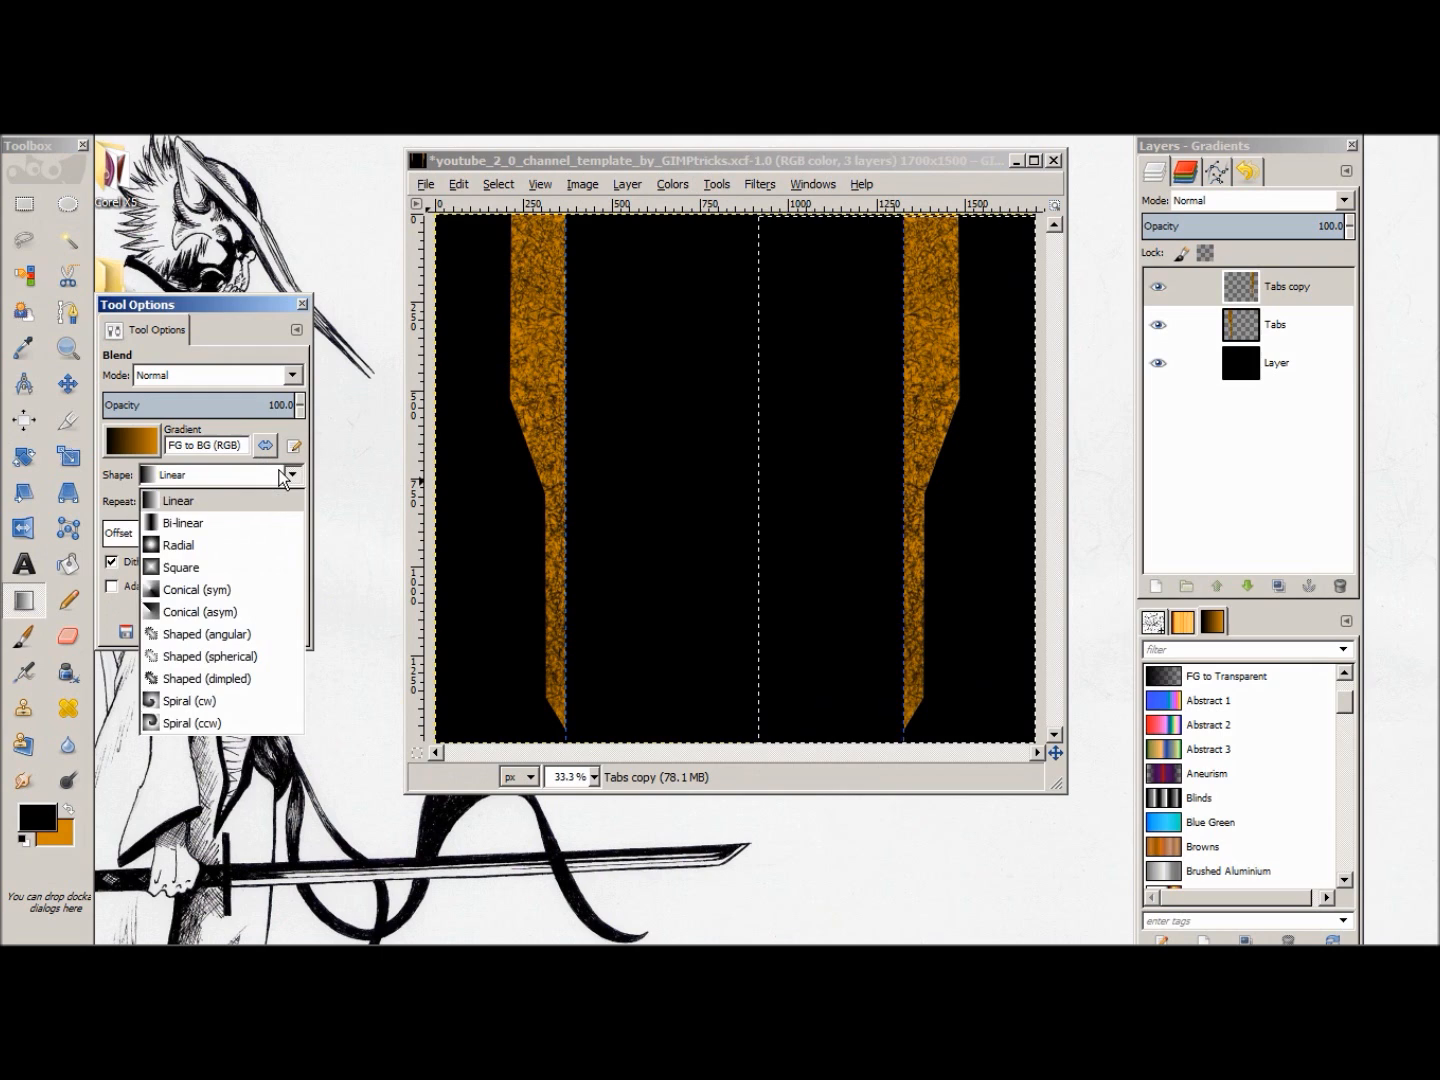
click(275, 645)
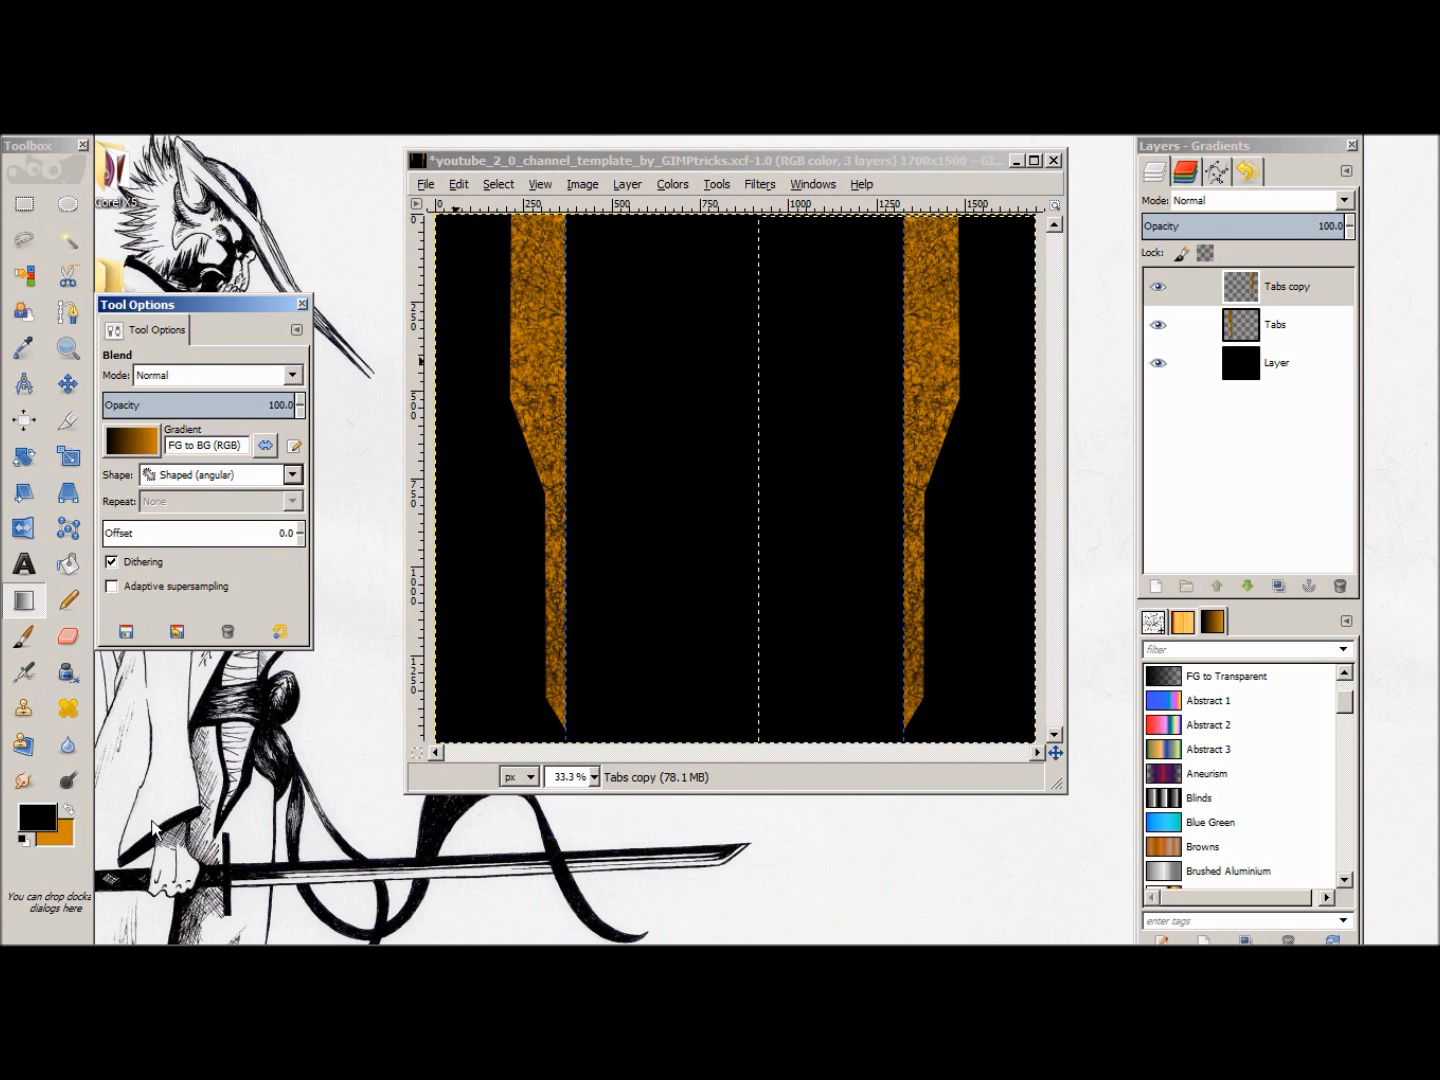
Step: Try a black-to-orange angular gradient across the right half of the Tabs copy layer, placing that layer below Tabs
drag(783, 248, 994, 653)
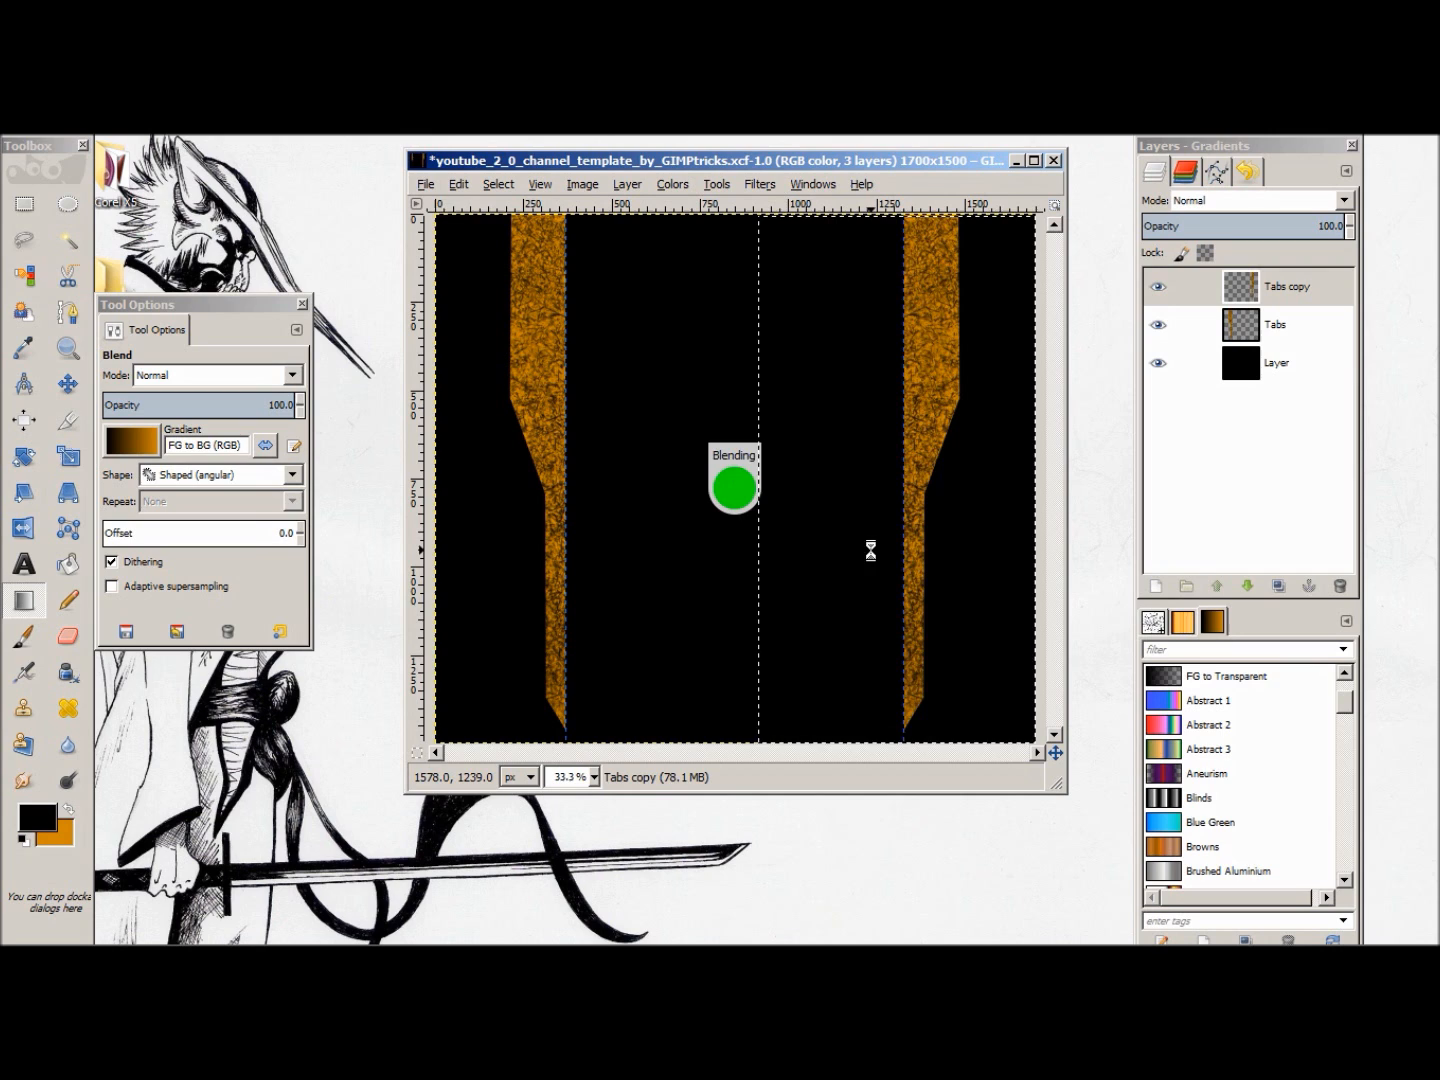
drag(1291, 288, 1305, 340)
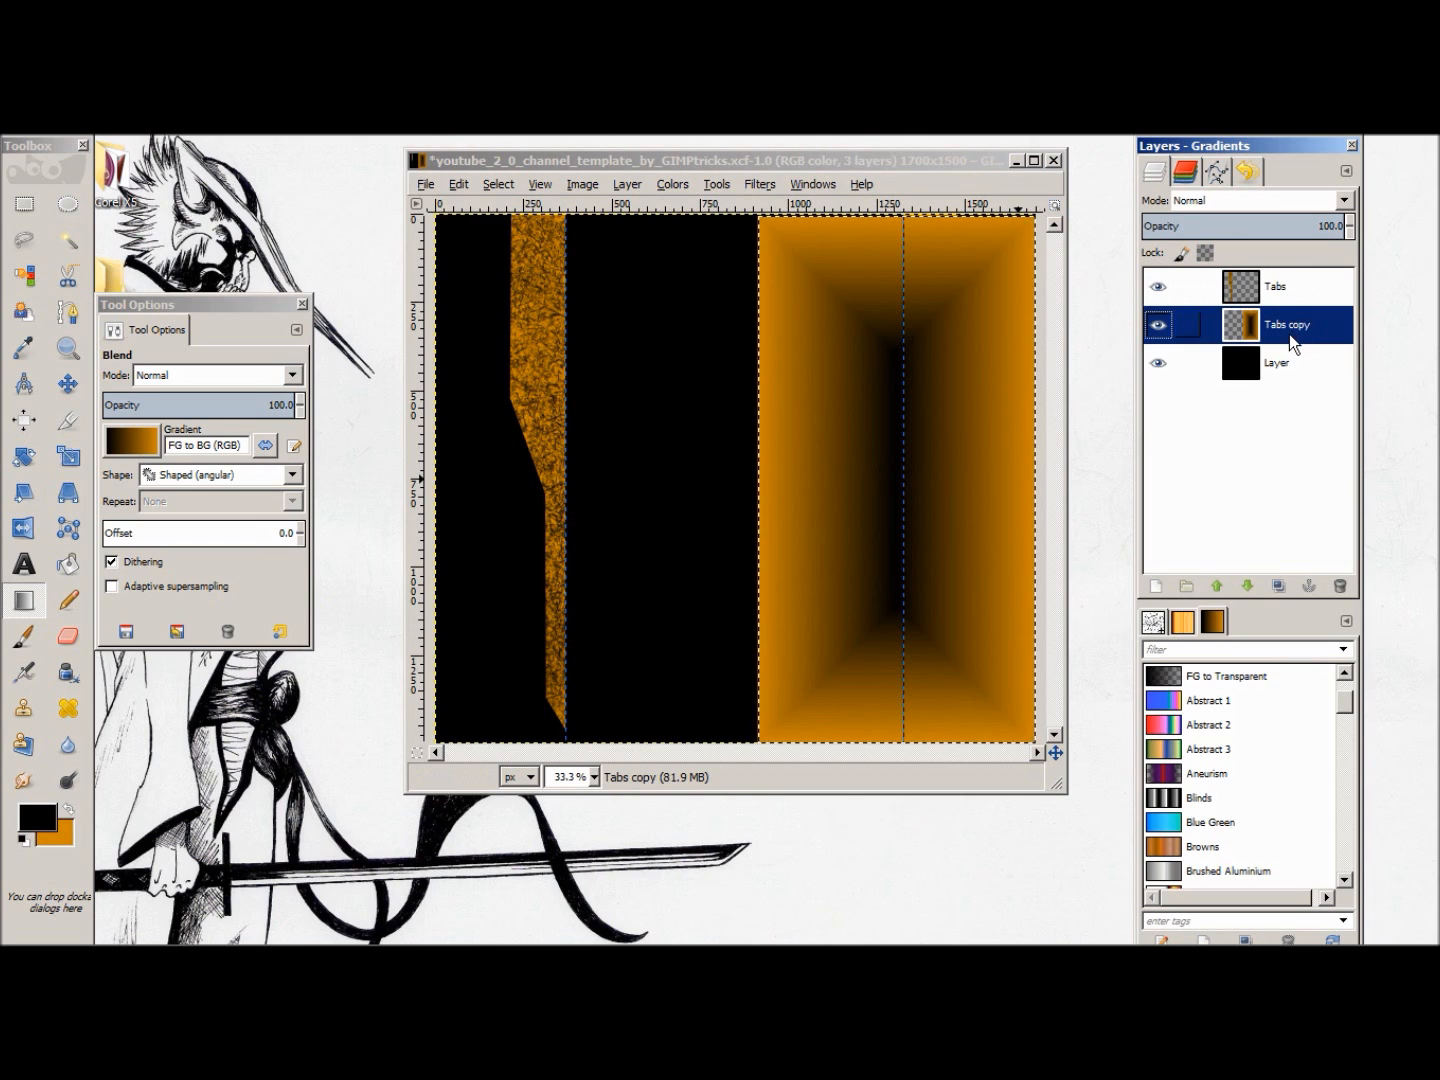
key(ctrl+z)
key(ctrl+z)
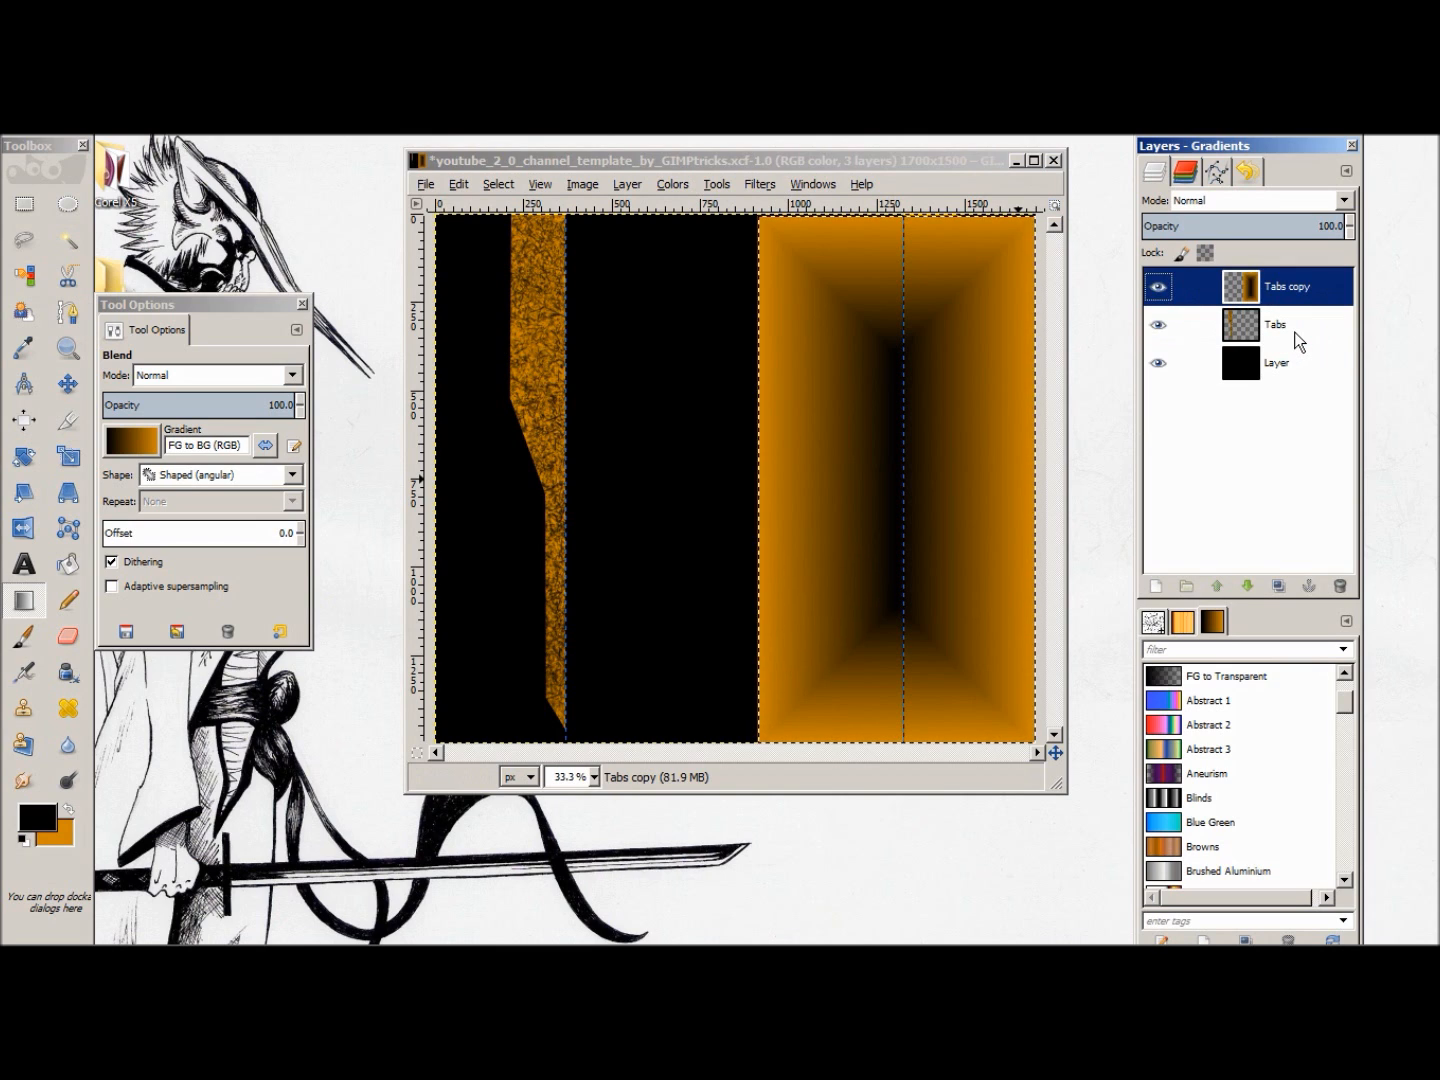
Step: Create a transparent 1700 x 1500 px layer named Shading and select the right half of the canvas on it
right_click(1270, 437)
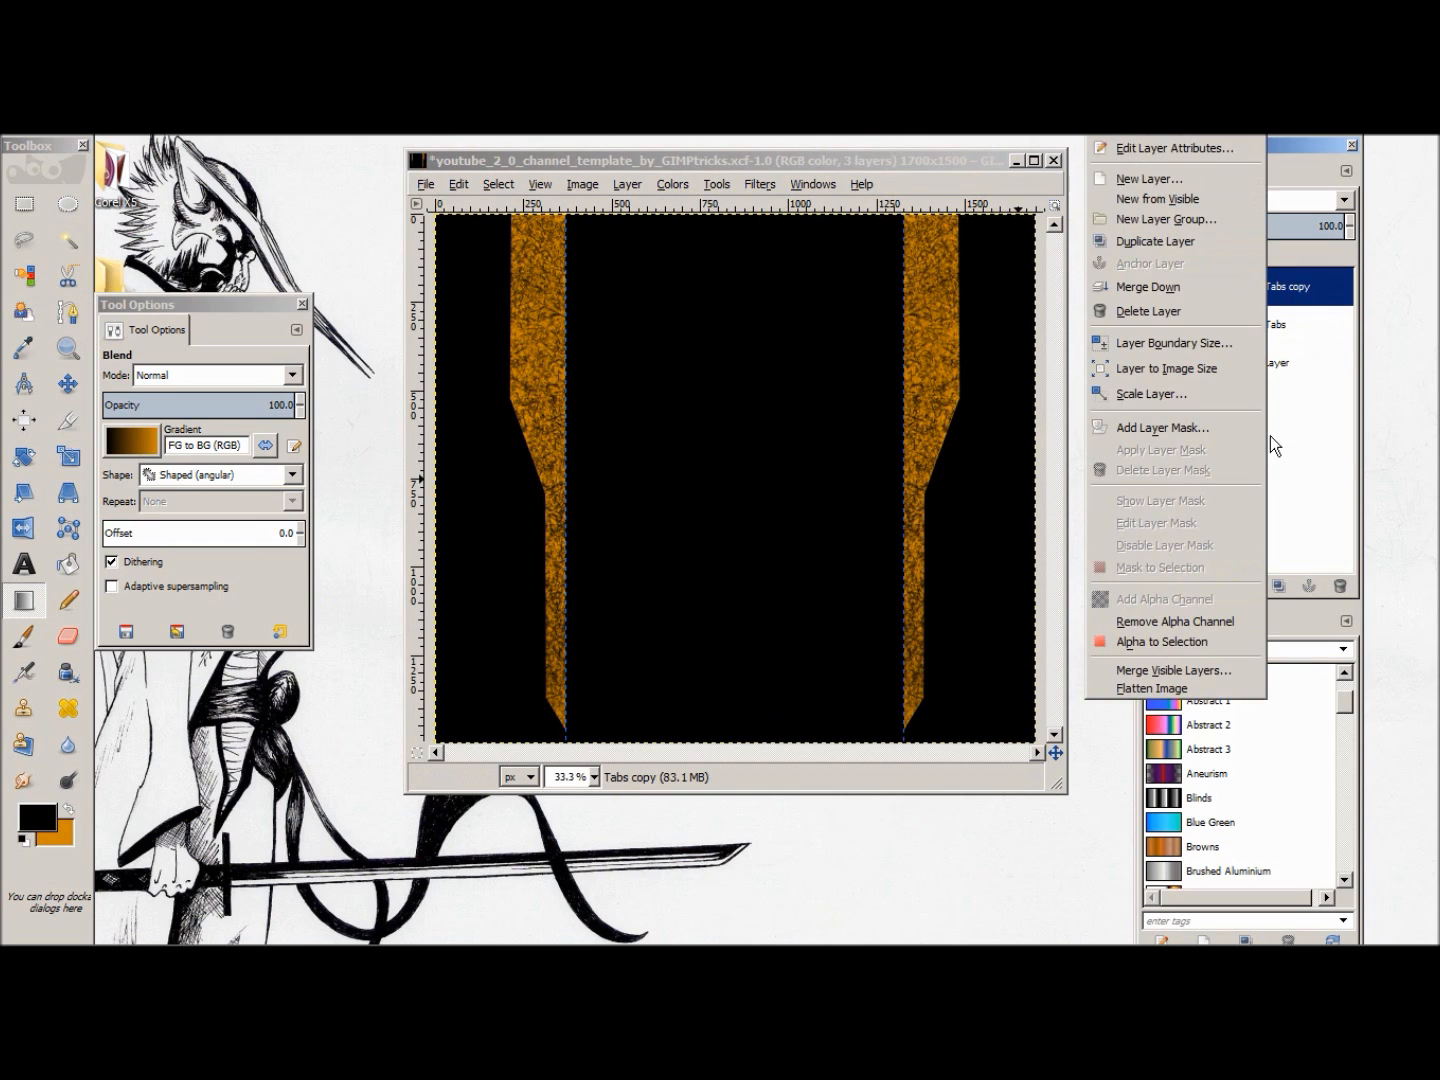
click(1132, 176)
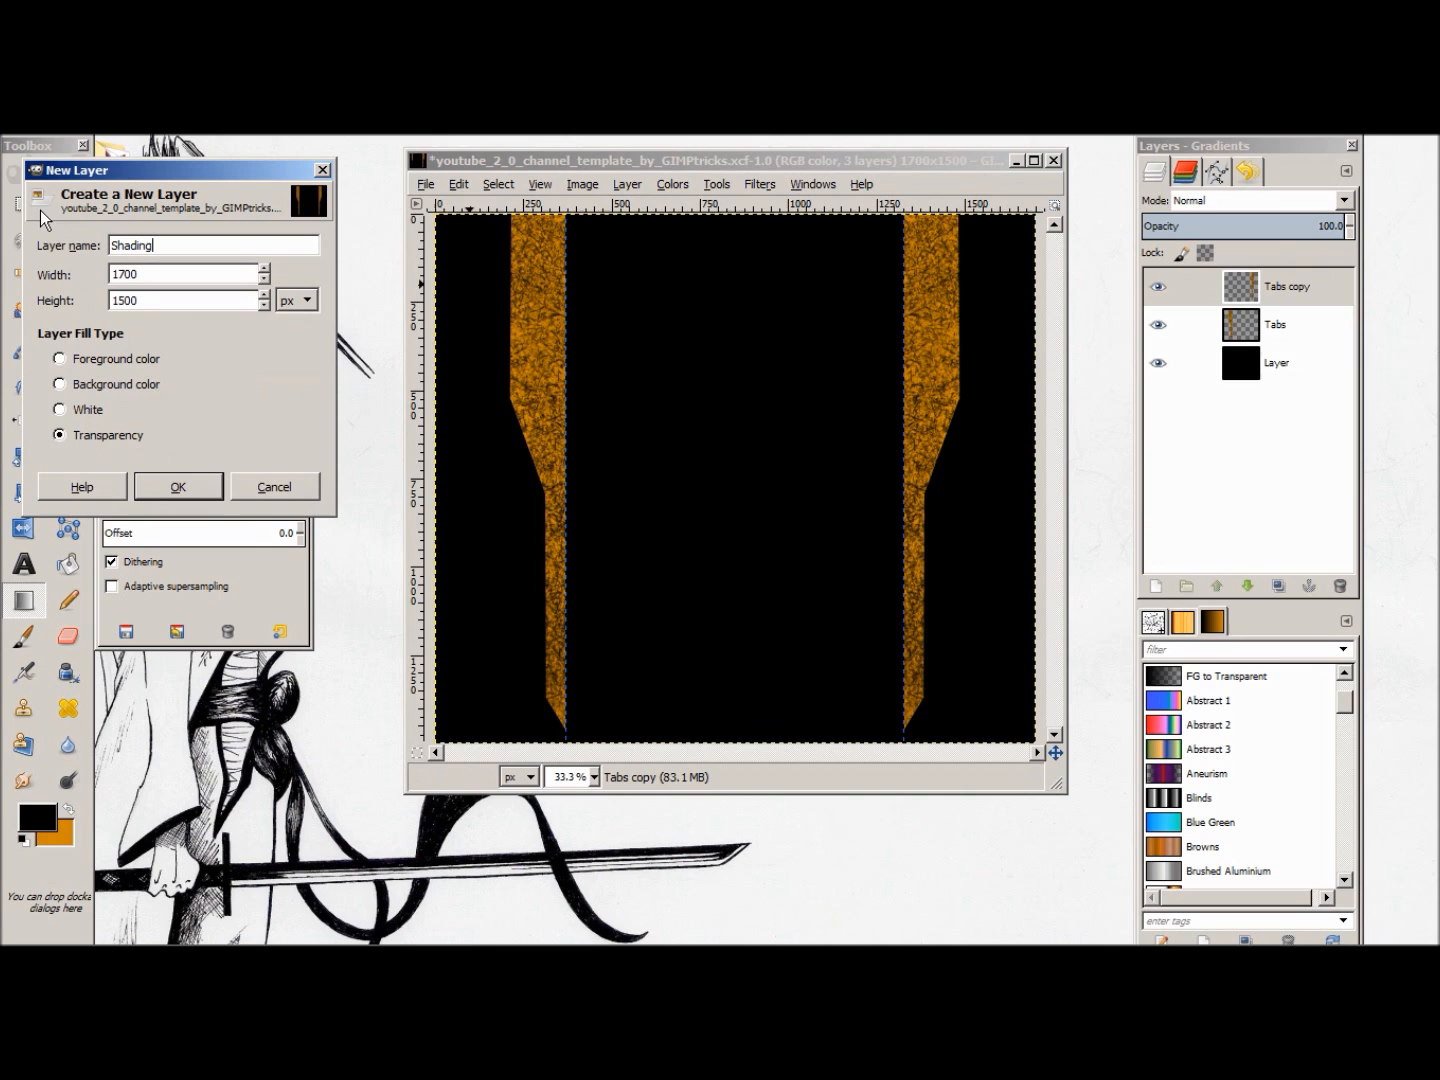
click(170, 488)
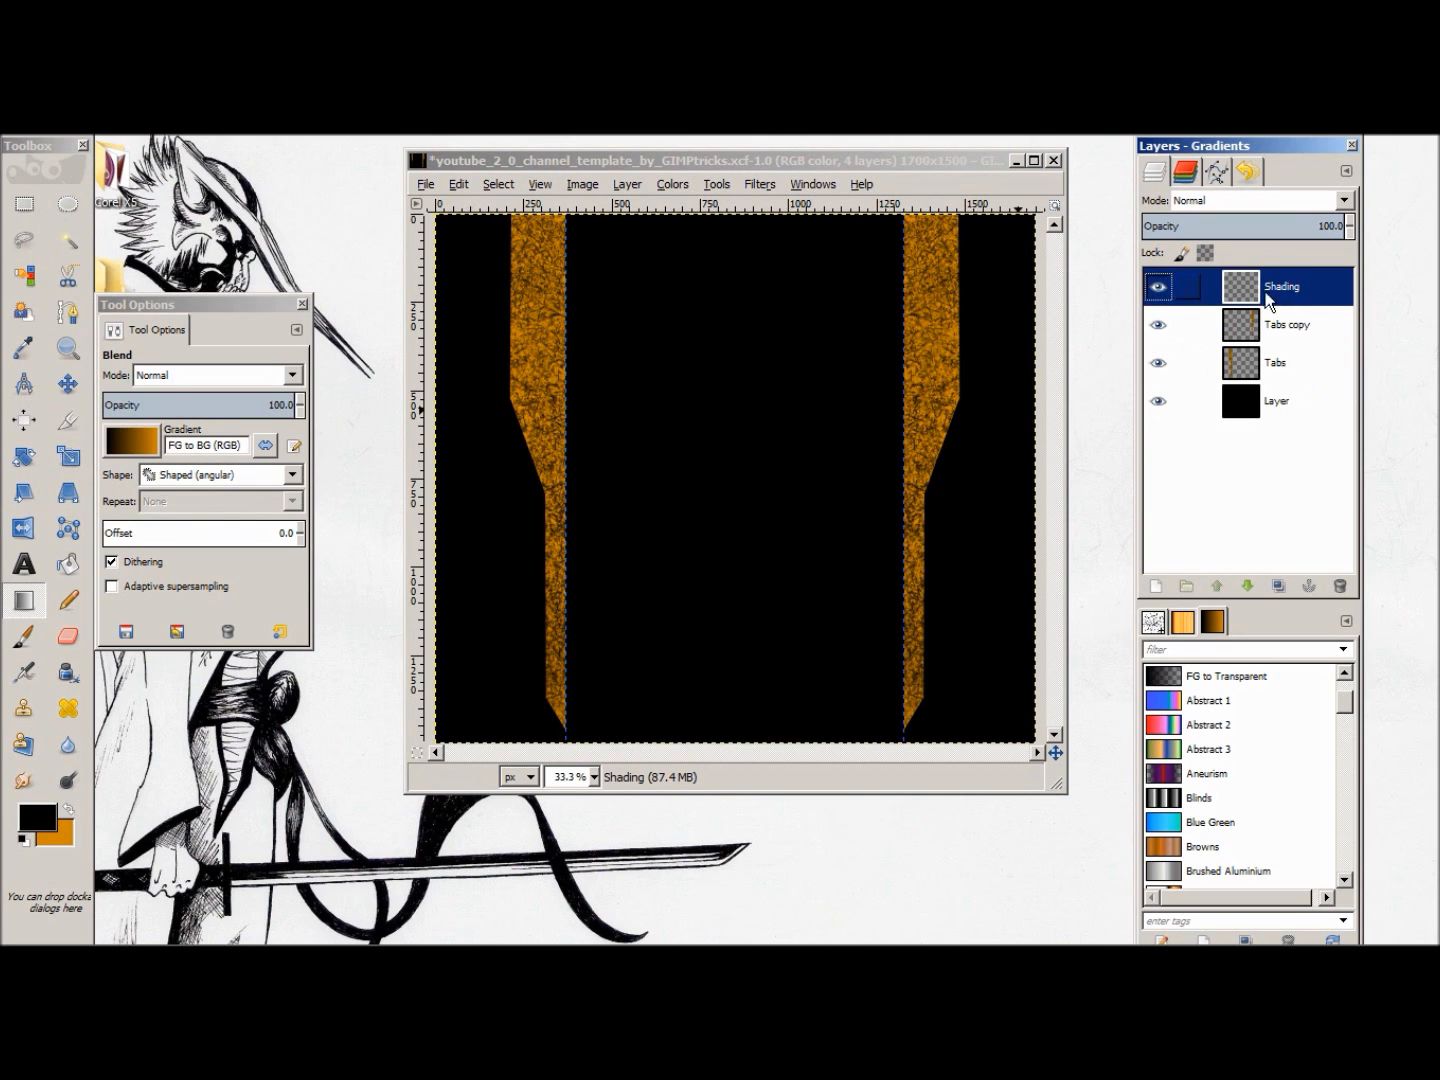
click(26, 206)
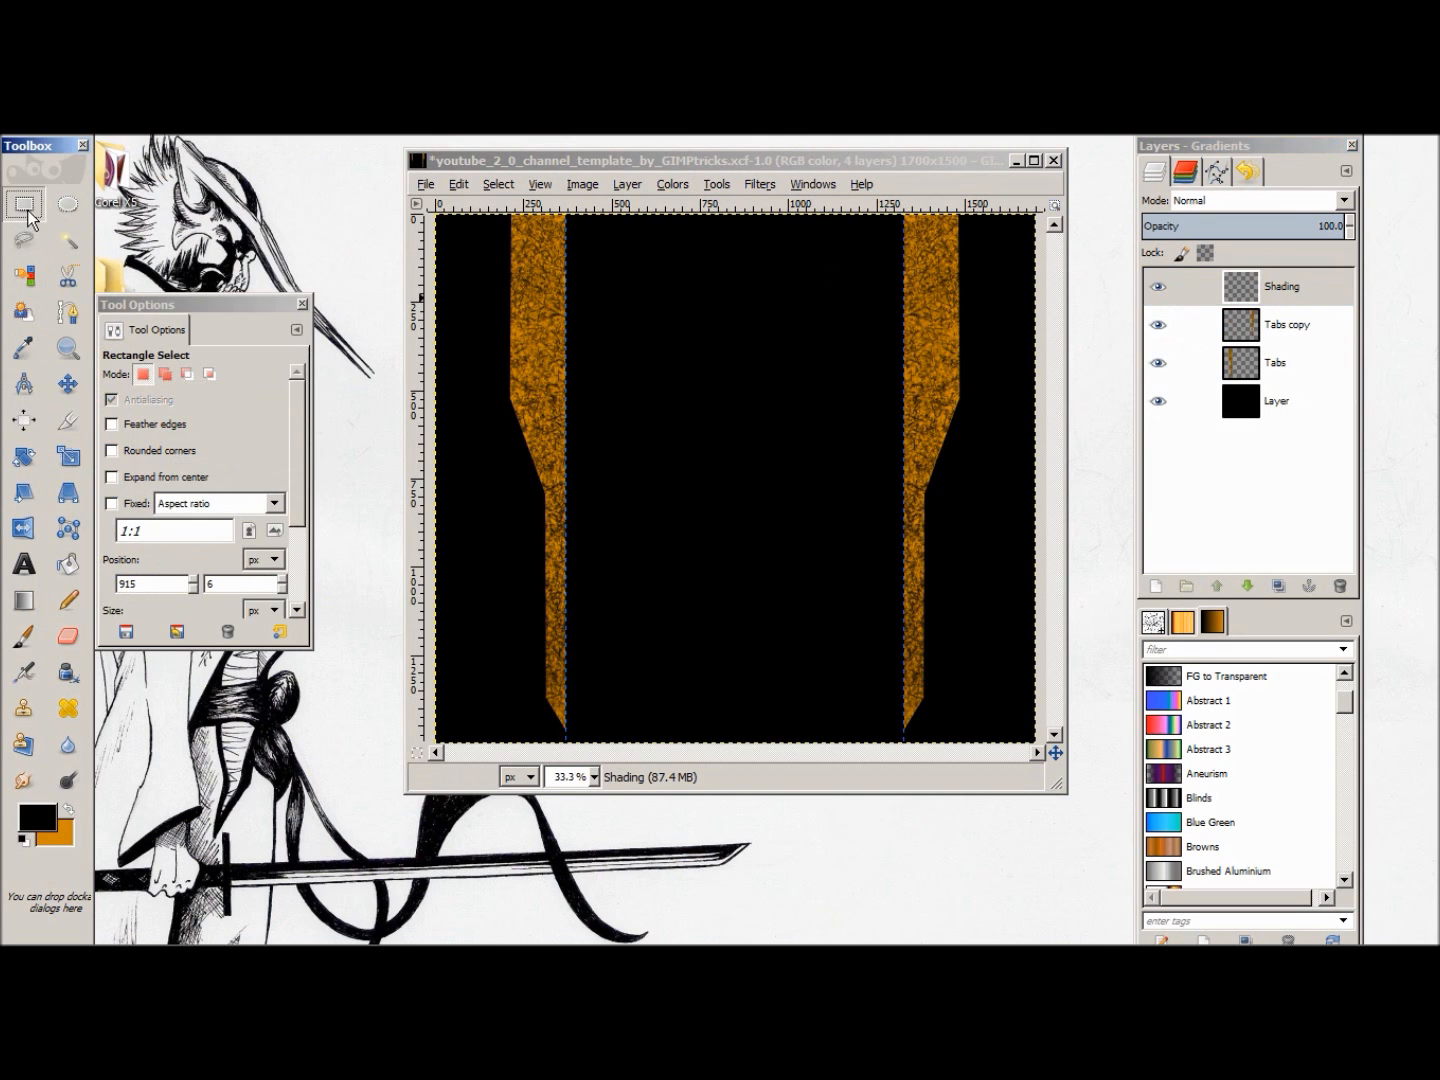
mouse_move(754, 216)
mouse_down()
mouse_move(913, 389)
mouse_move(1030, 655)
mouse_move(1040, 751)
mouse_up()
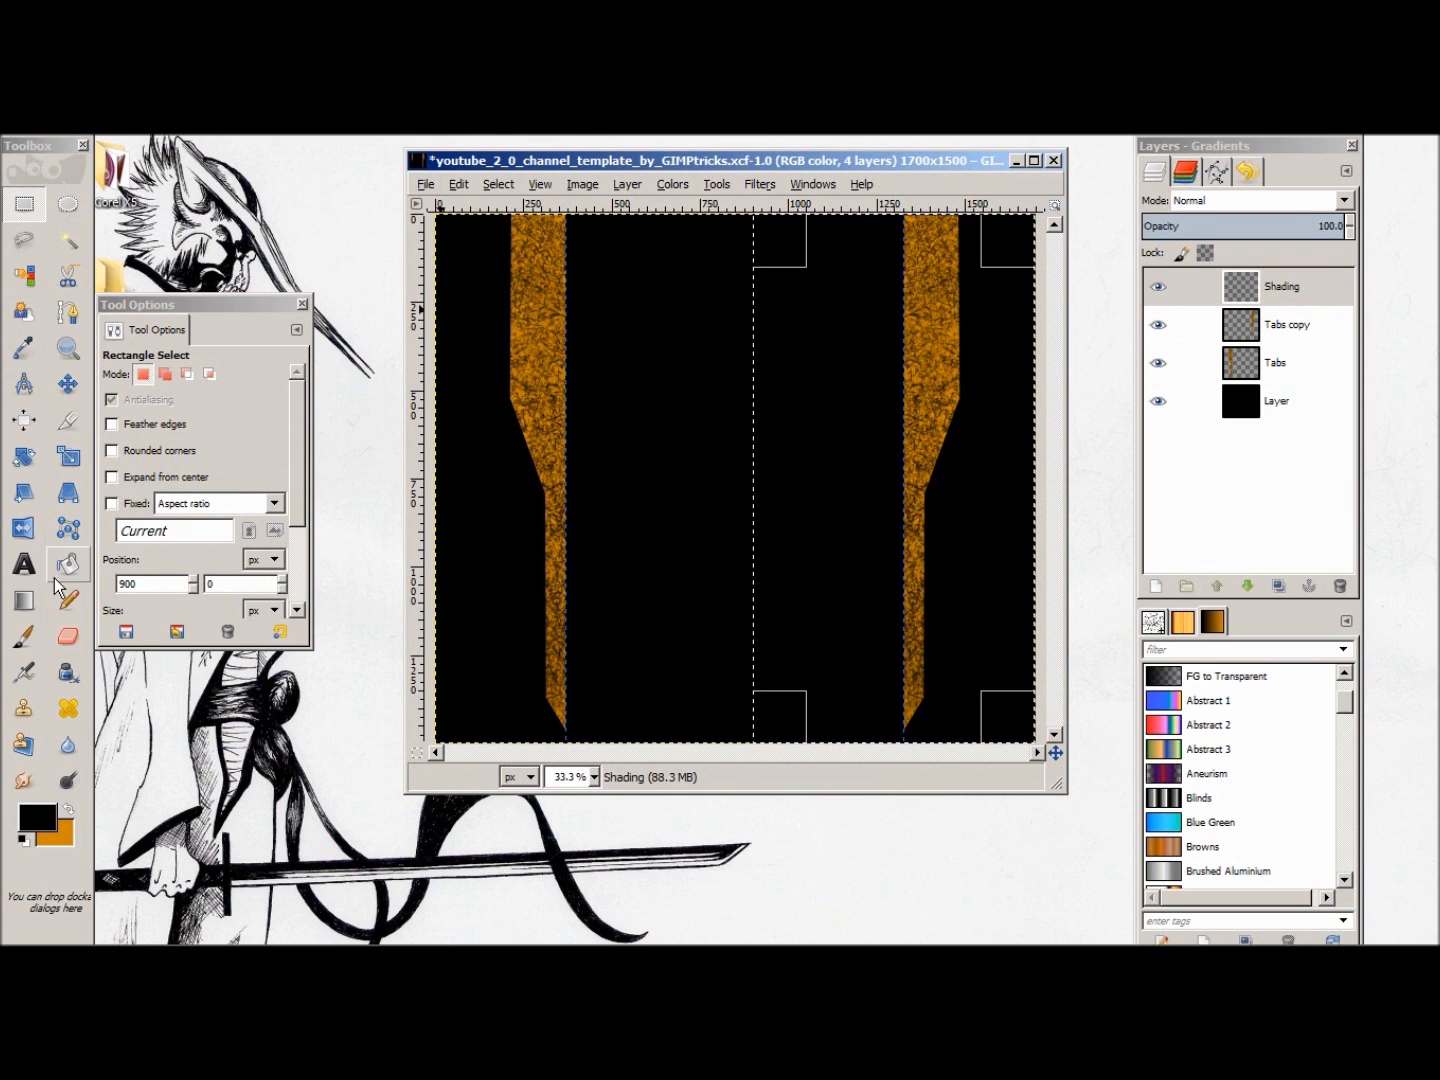
Step: Try a black-to-orange angular gradient across the selected half of Shading, with the layer moved beneath both tab layers
click(23, 599)
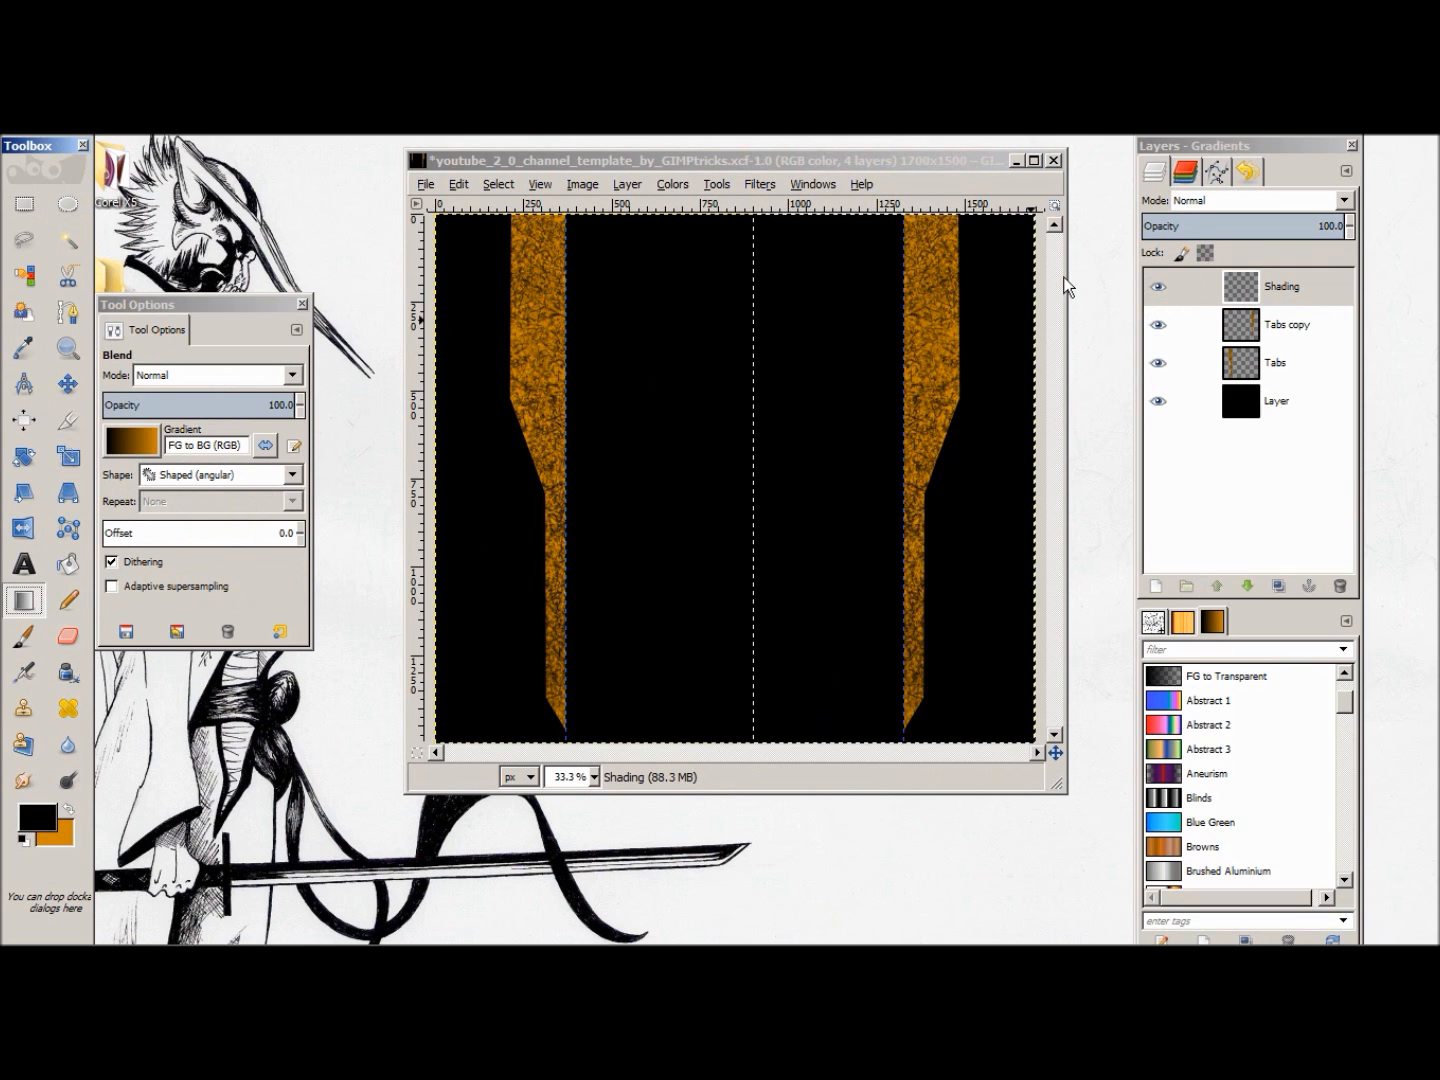
drag(778, 247, 1003, 678)
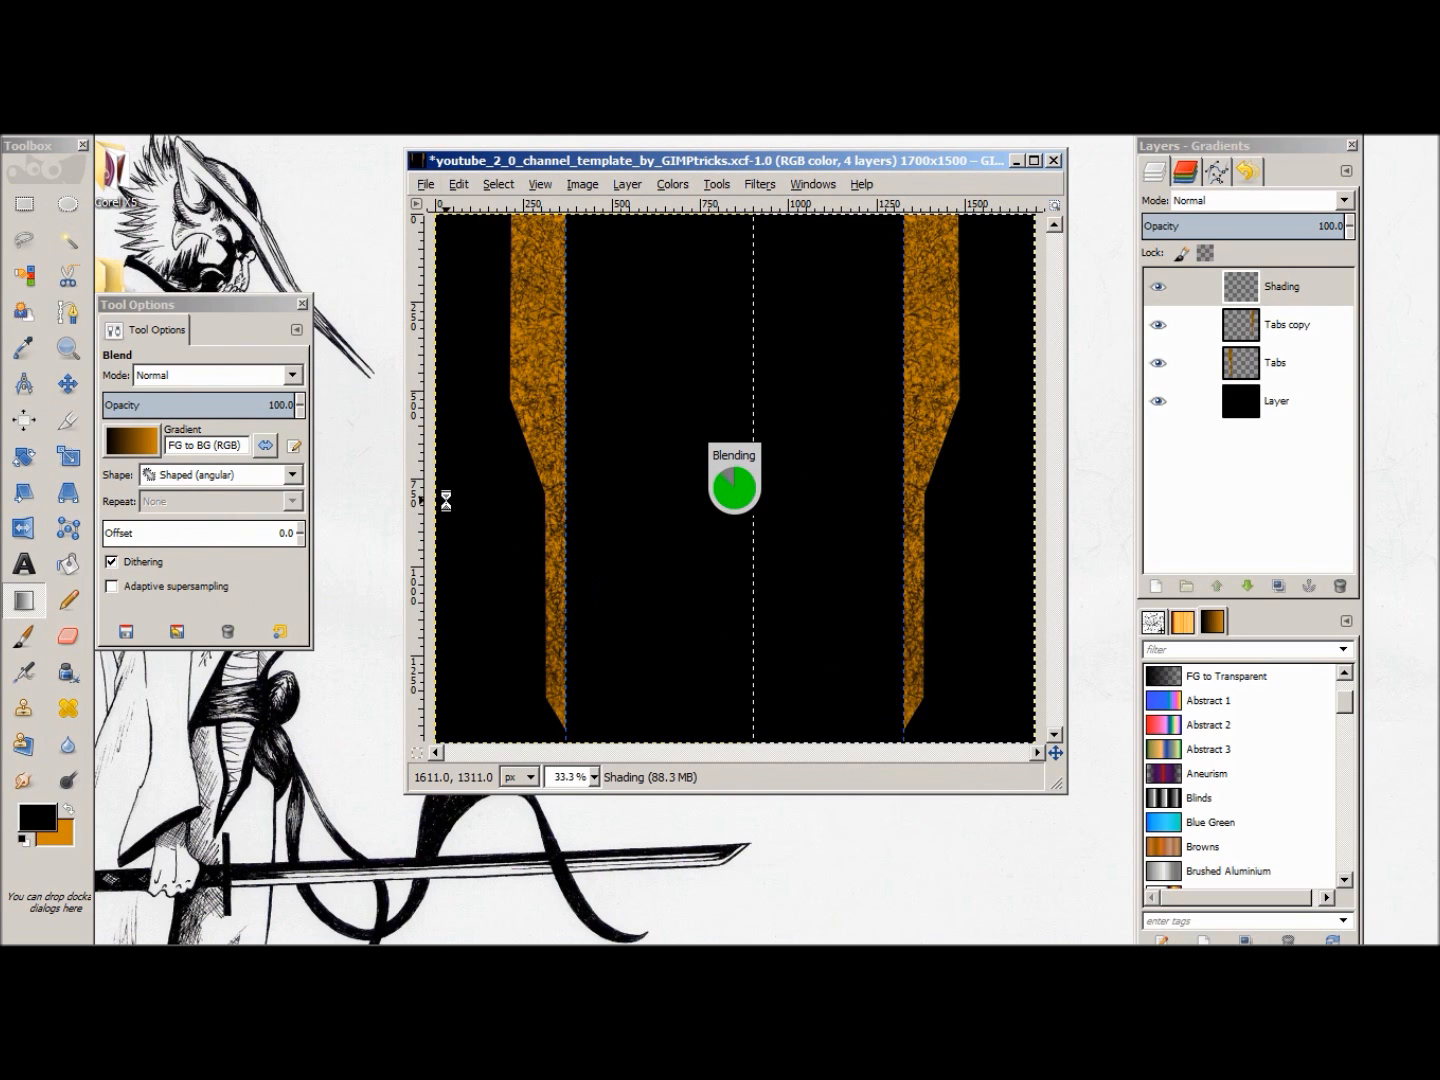
mouse_move(1296, 292)
mouse_down()
mouse_move(1306, 342)
mouse_move(1296, 298)
mouse_move(1295, 395)
mouse_move(1288, 384)
mouse_up()
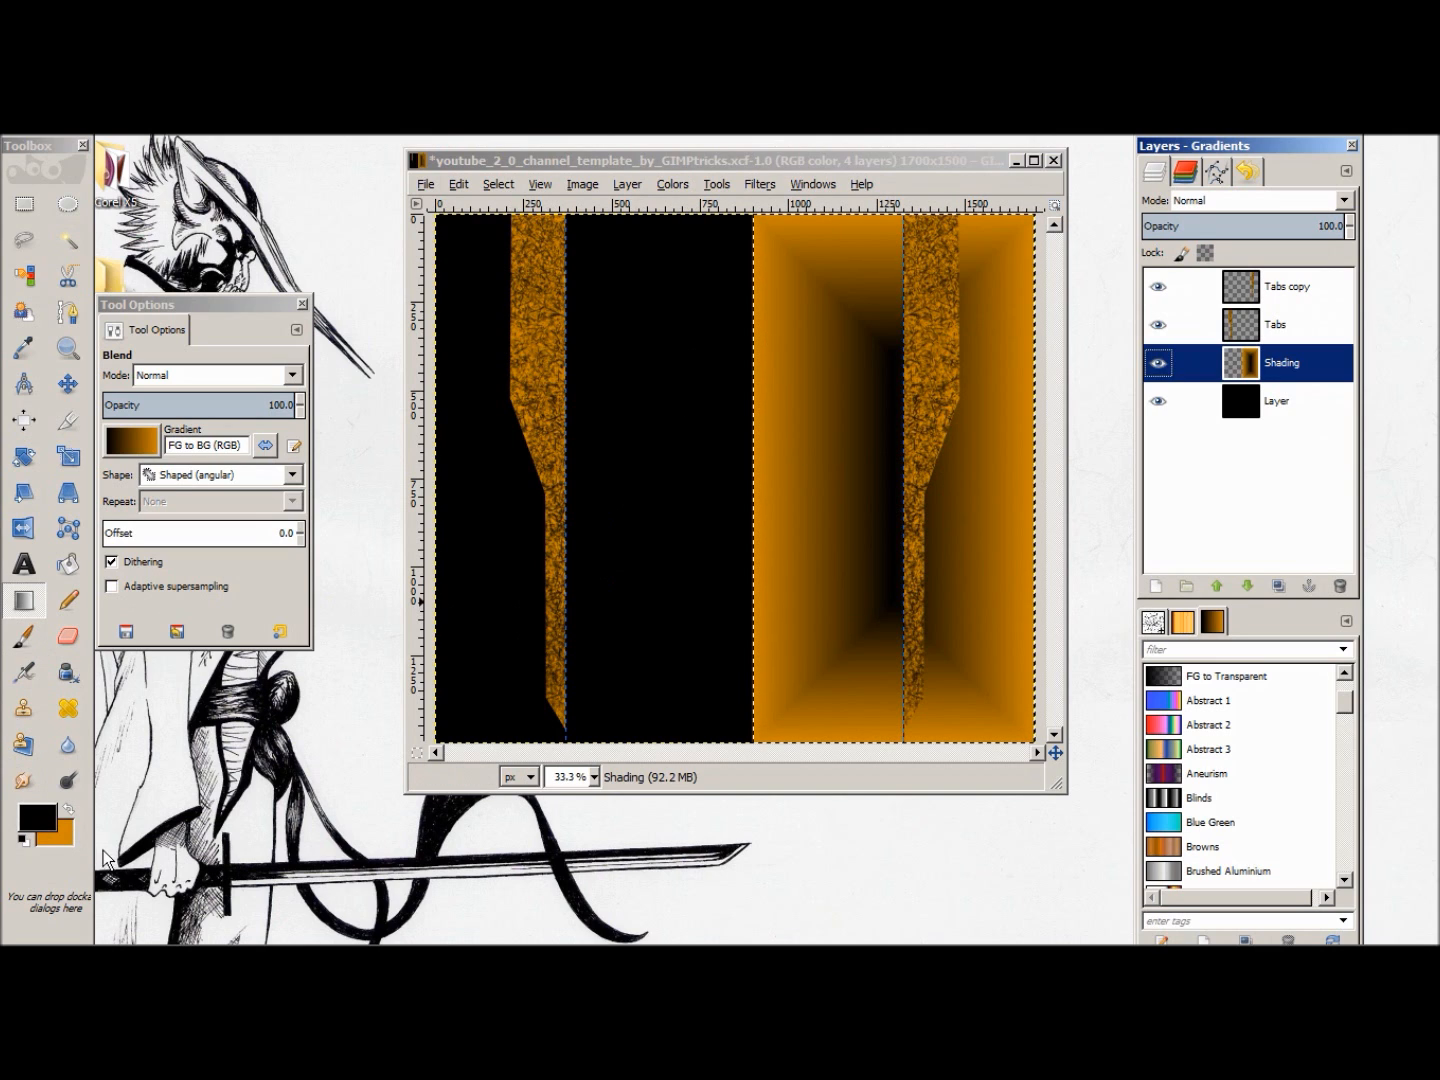
key(ctrl+z)
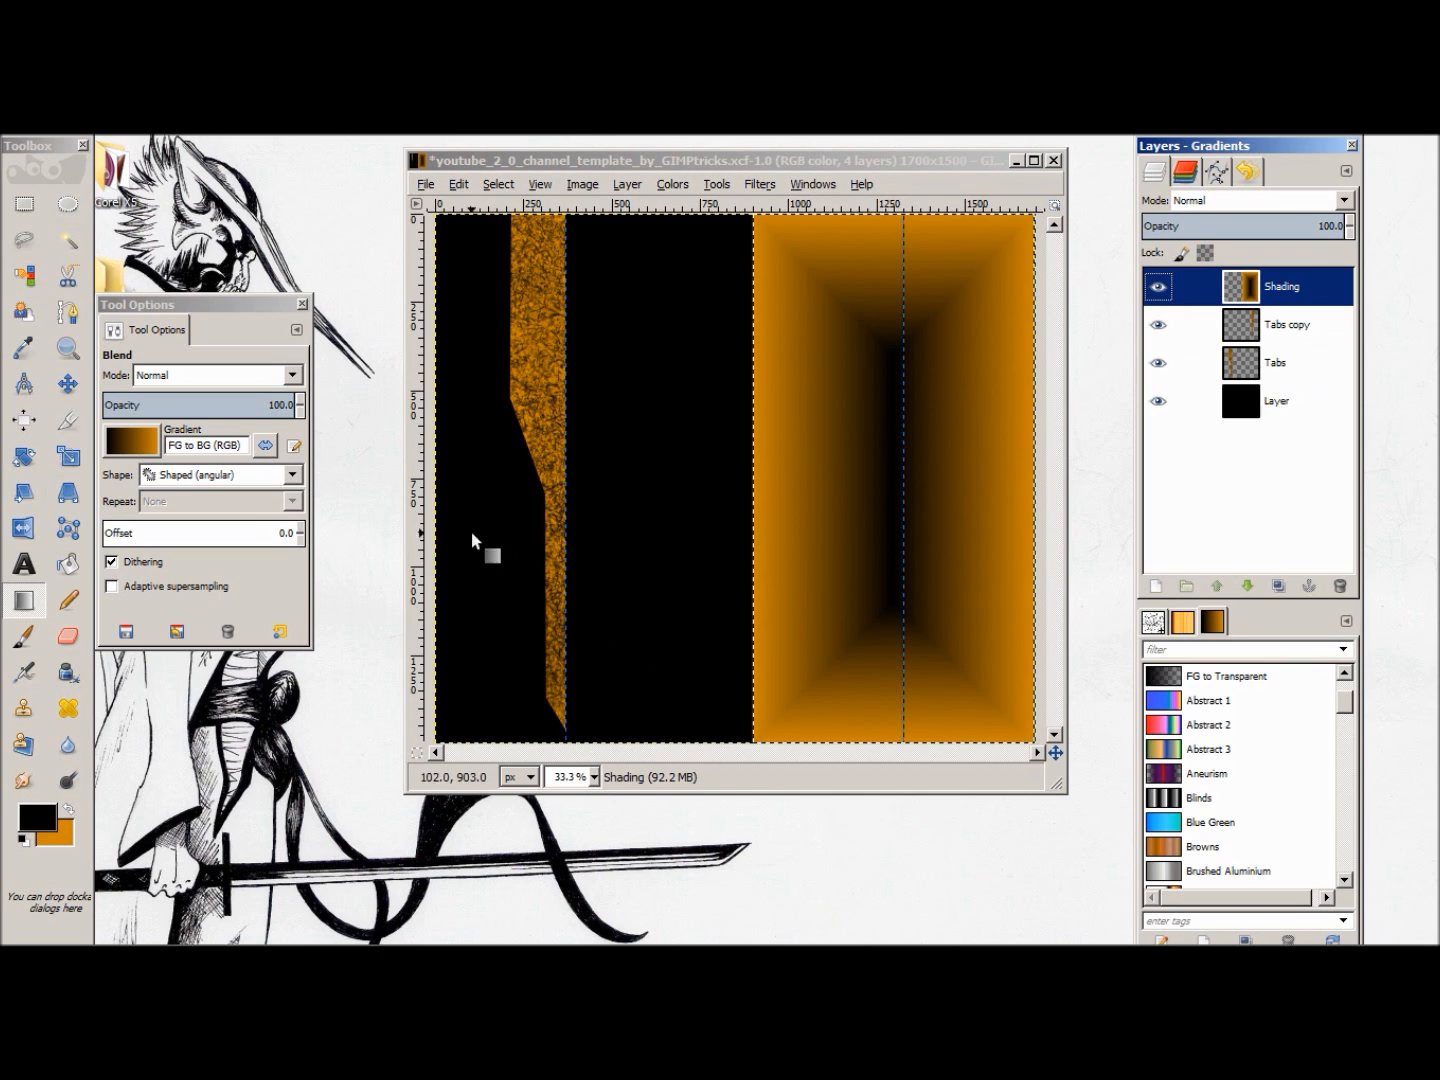
key(ctrl+z)
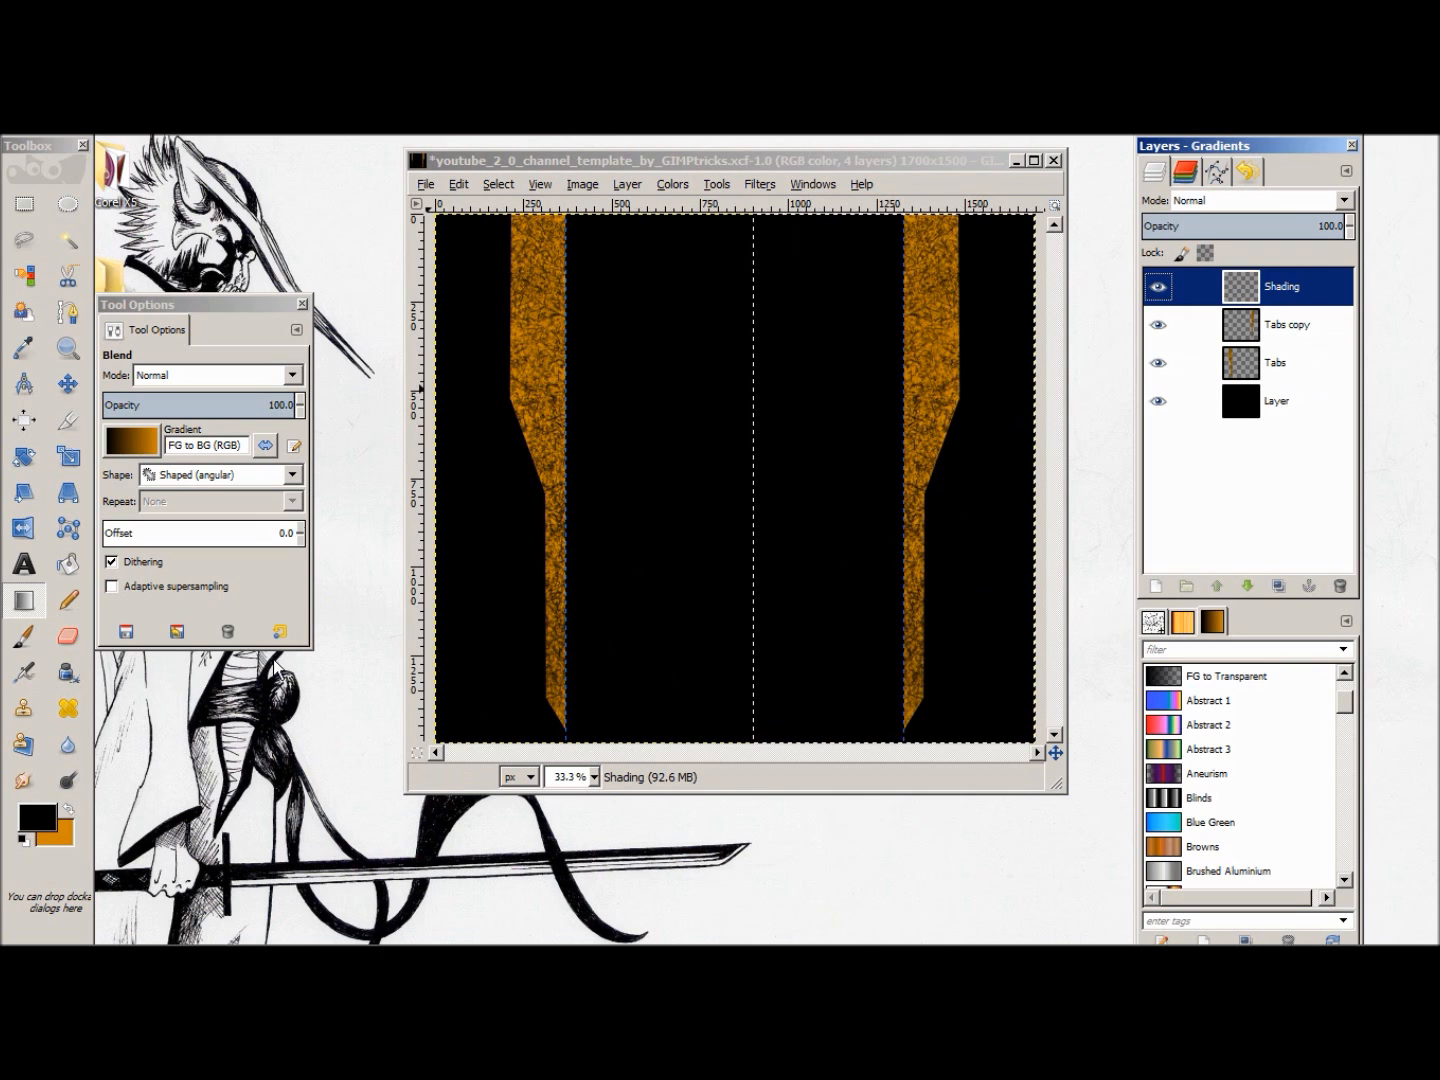
Step: Set the background colour to dark grey 555555 and swap the foreground and background colours
click(52, 838)
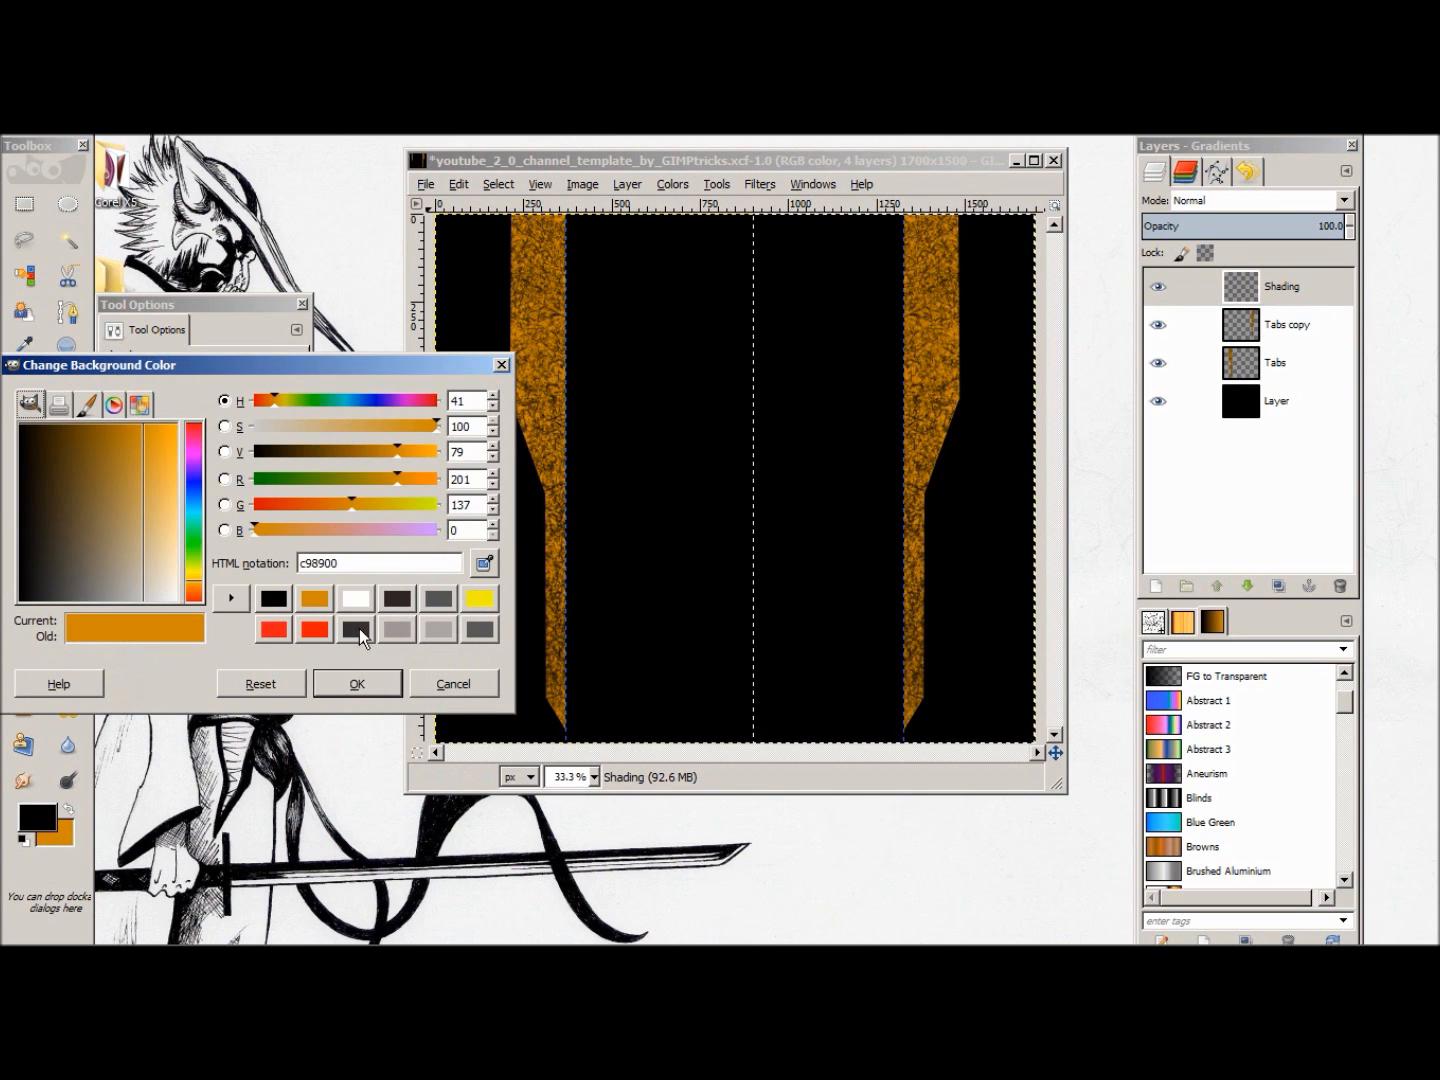
click(432, 597)
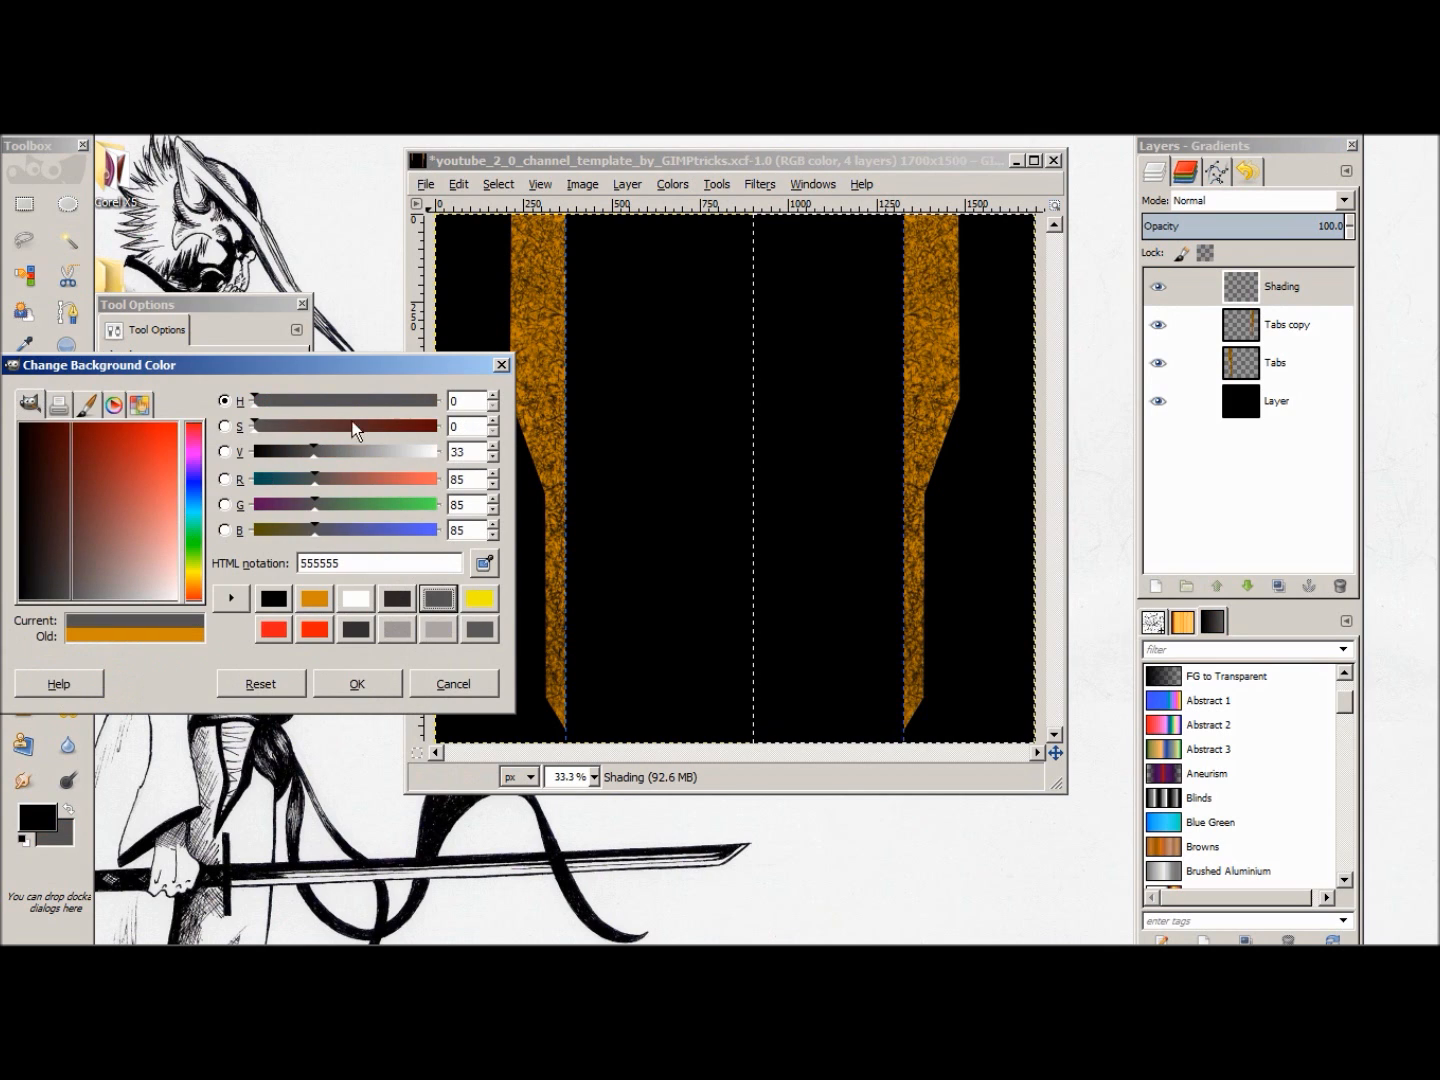
click(355, 685)
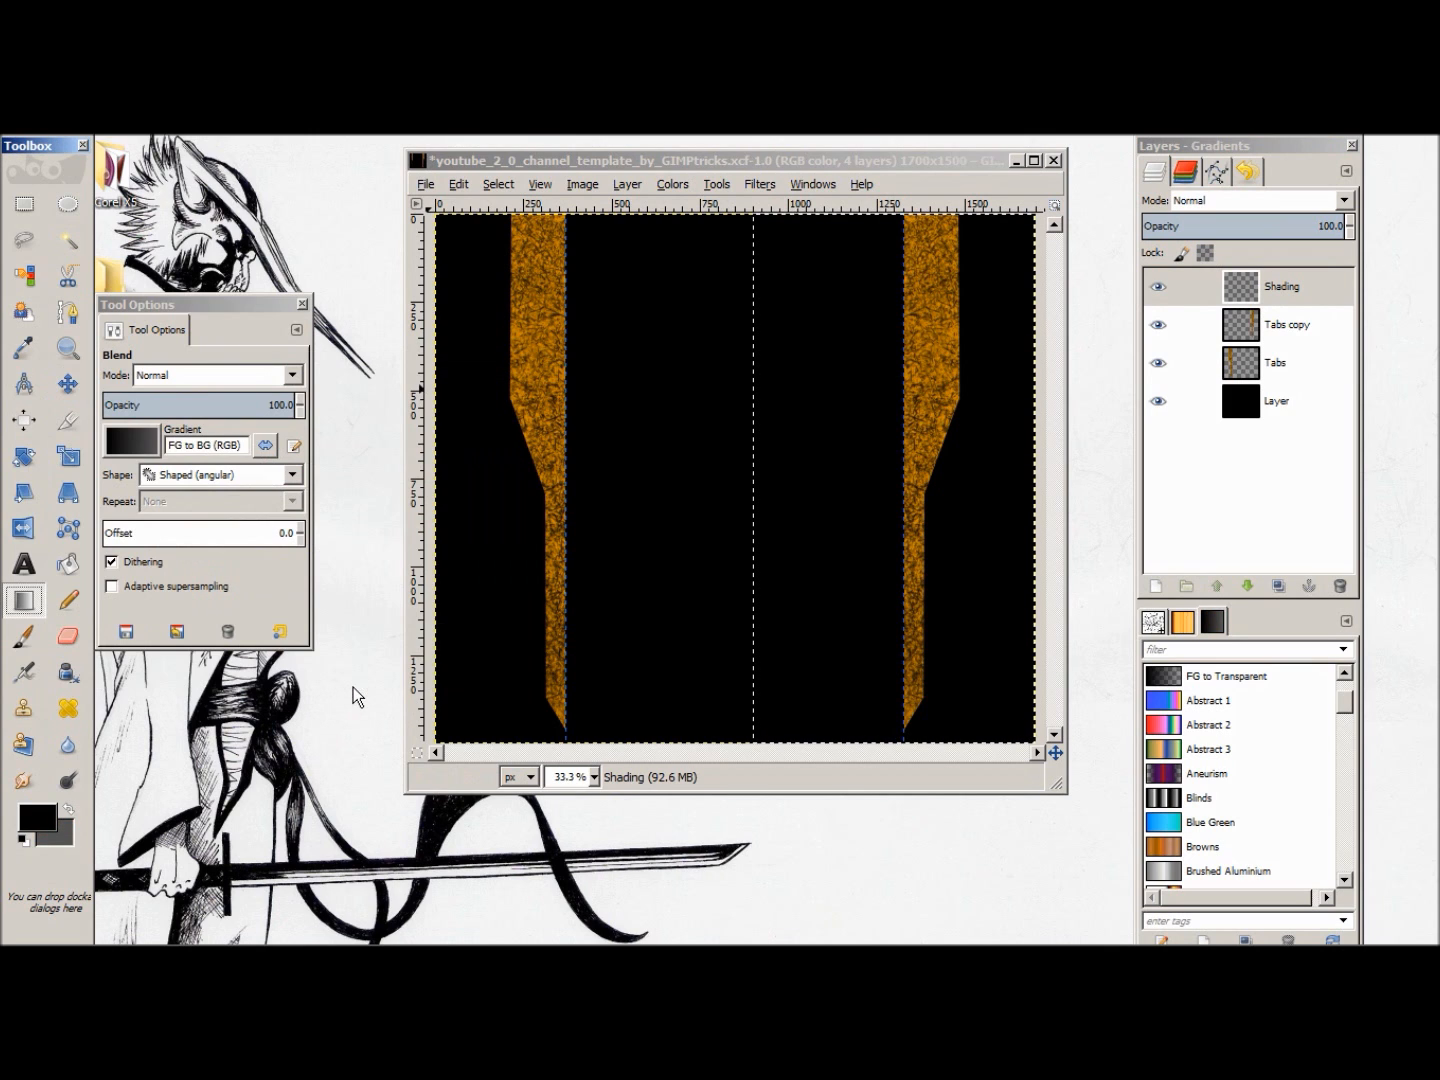
click(59, 836)
click(67, 812)
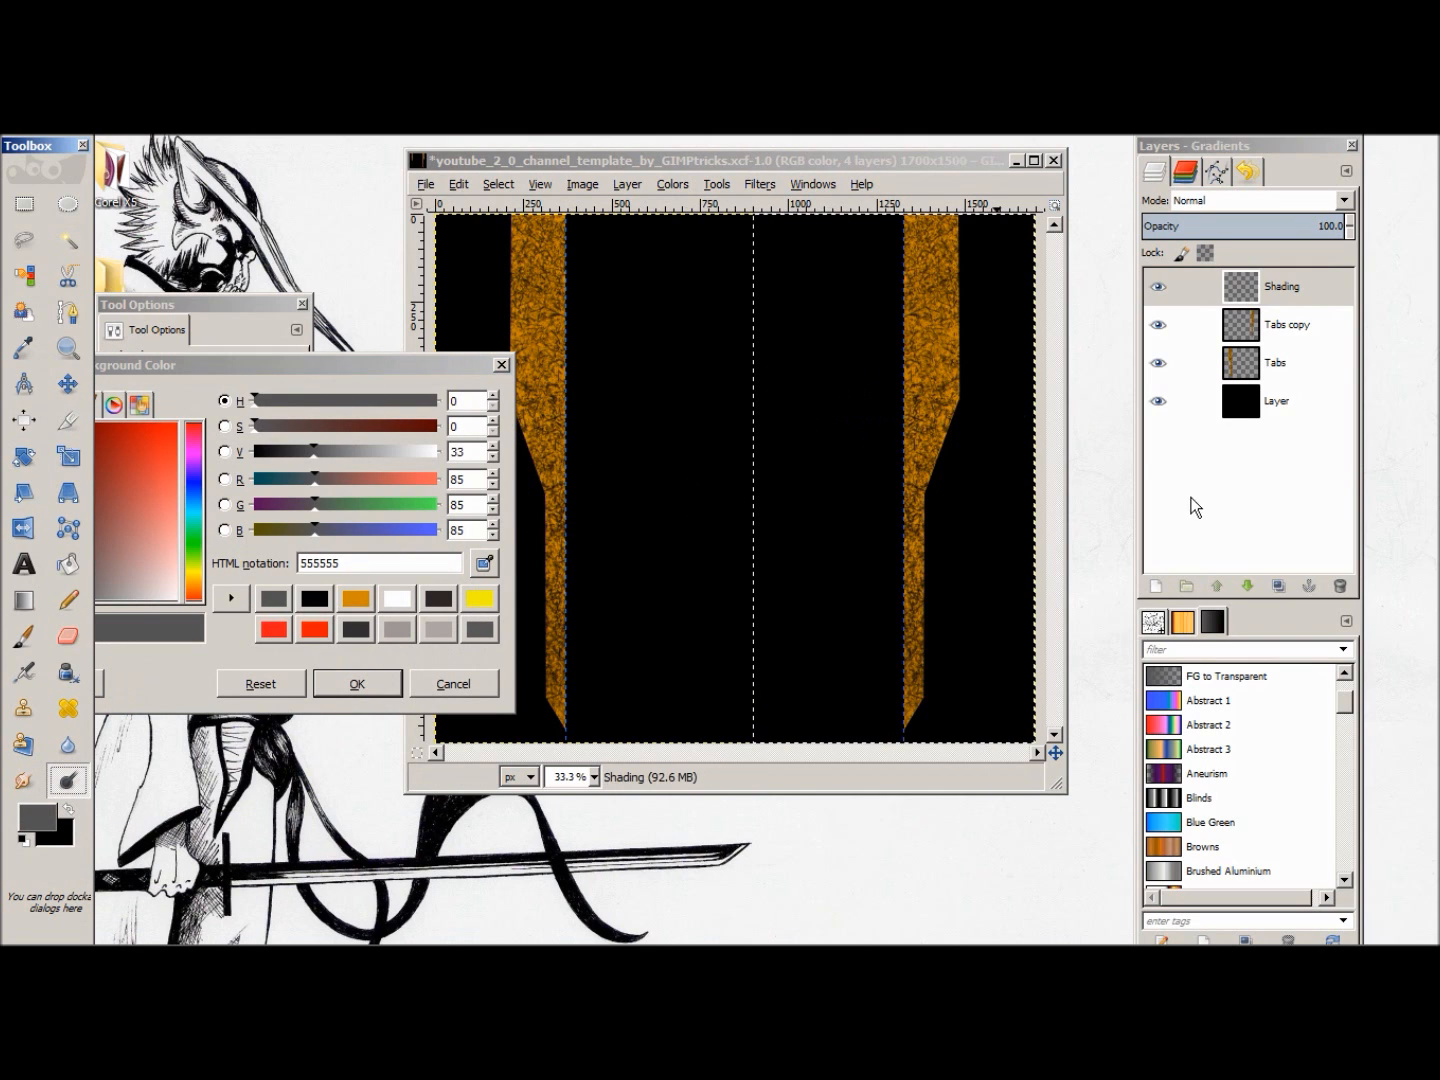
Step: Fill the selected half of Shading with a reversed FG to BG angular gradient and move the layer below both tab layers
click(23, 600)
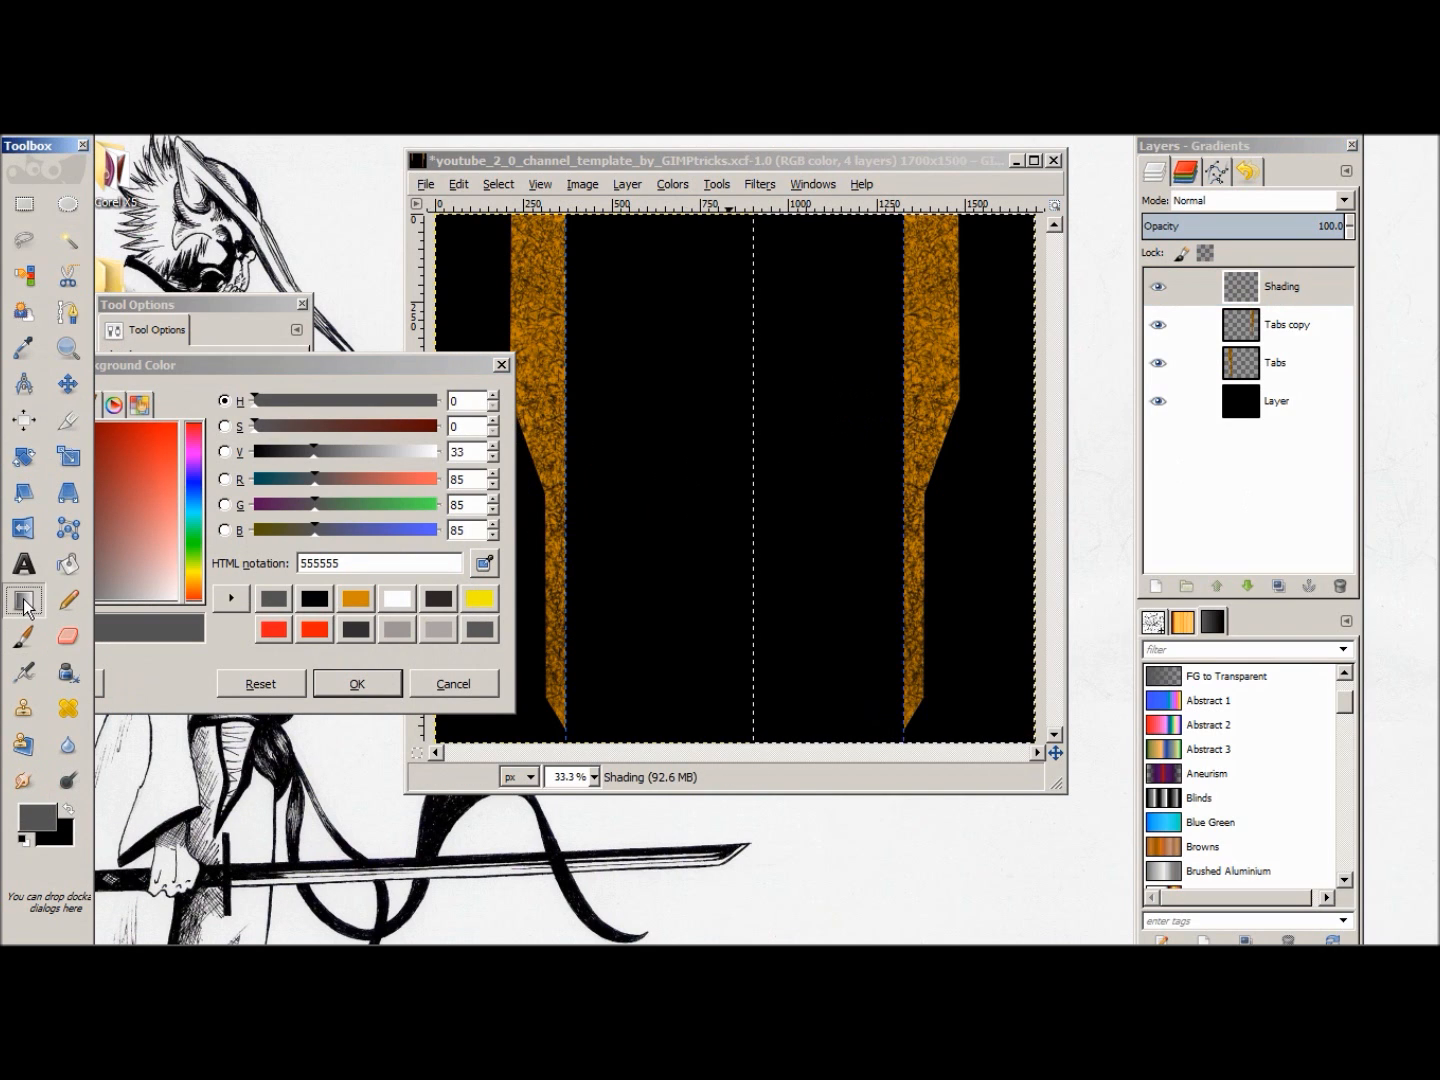
click(234, 292)
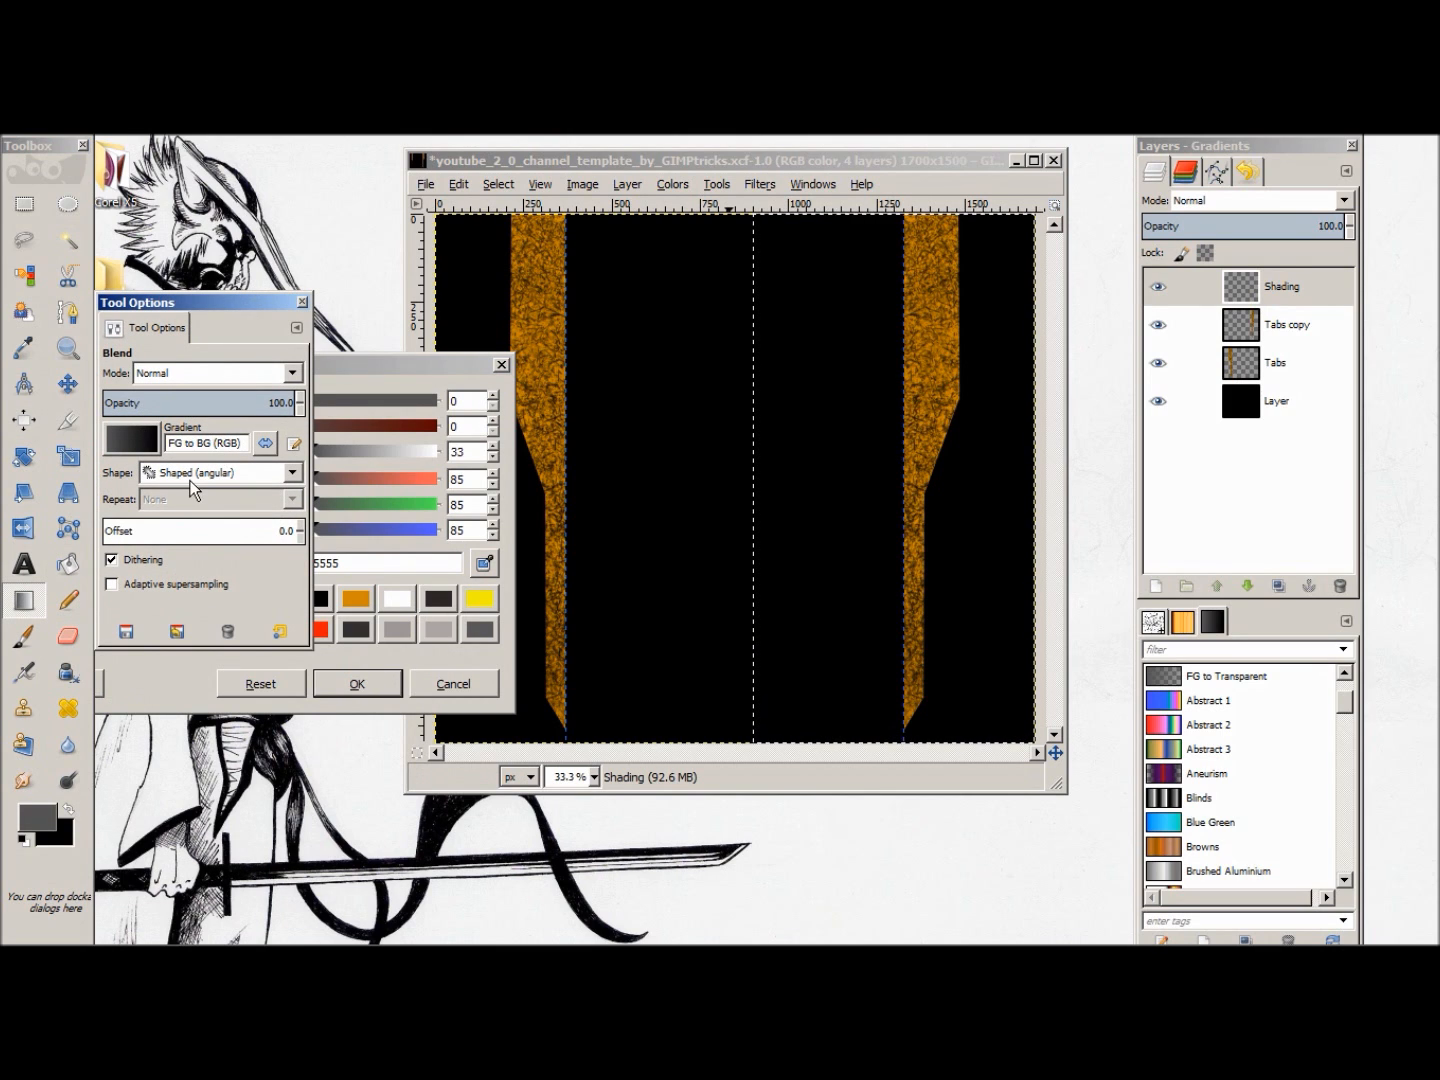
click(266, 446)
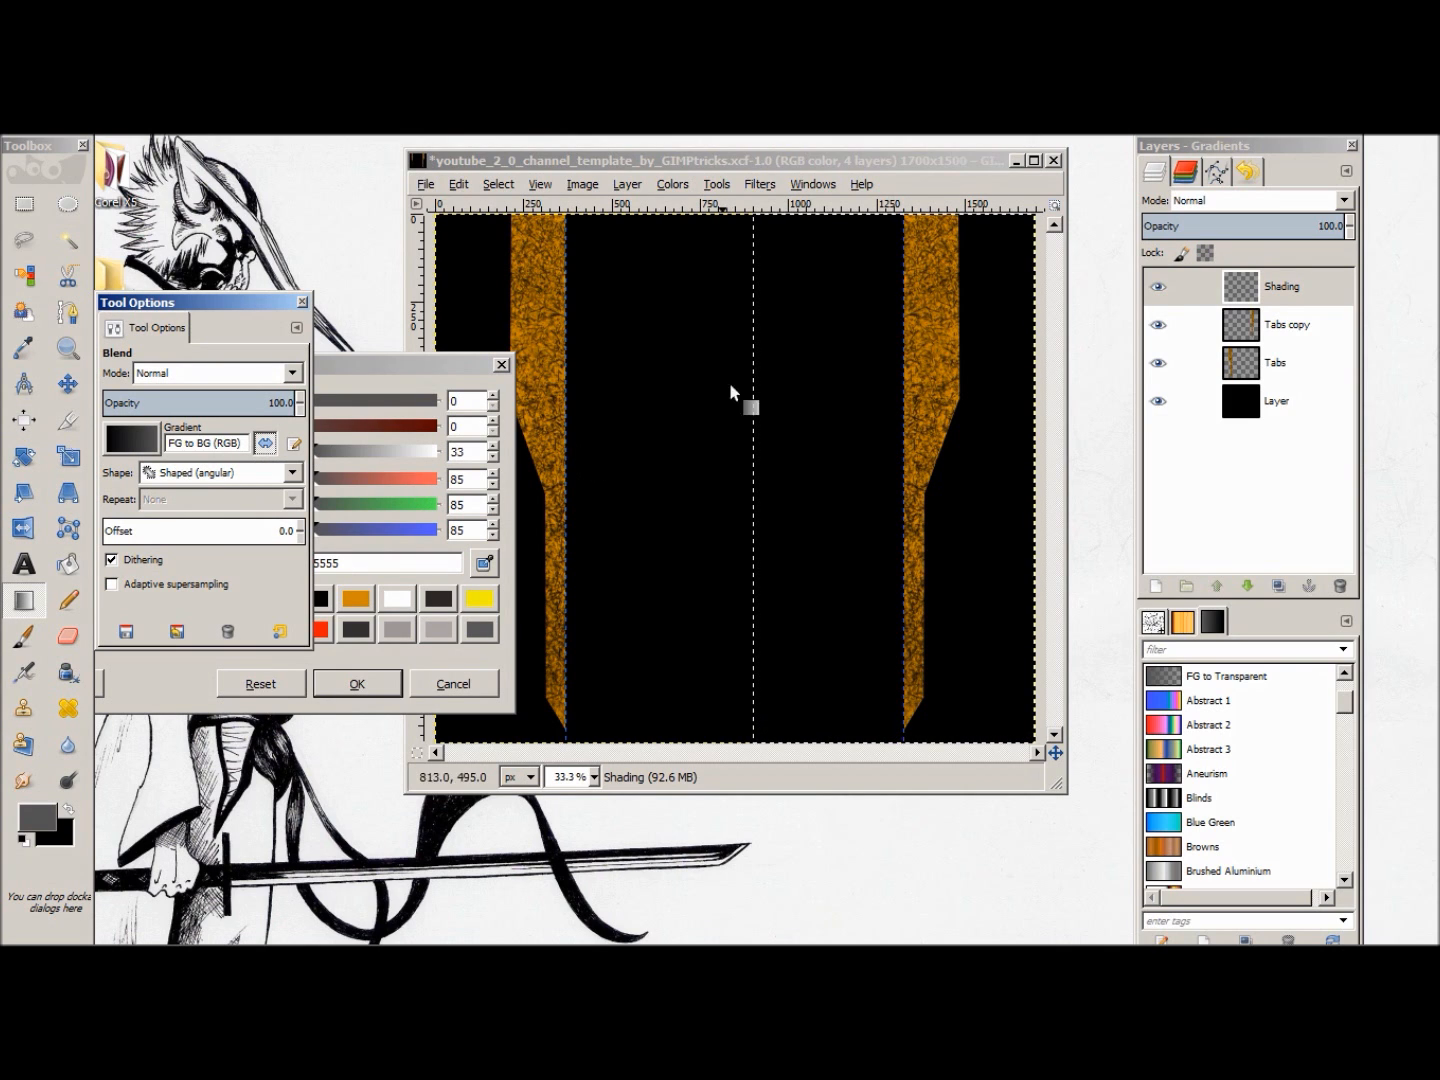
drag(790, 251, 989, 689)
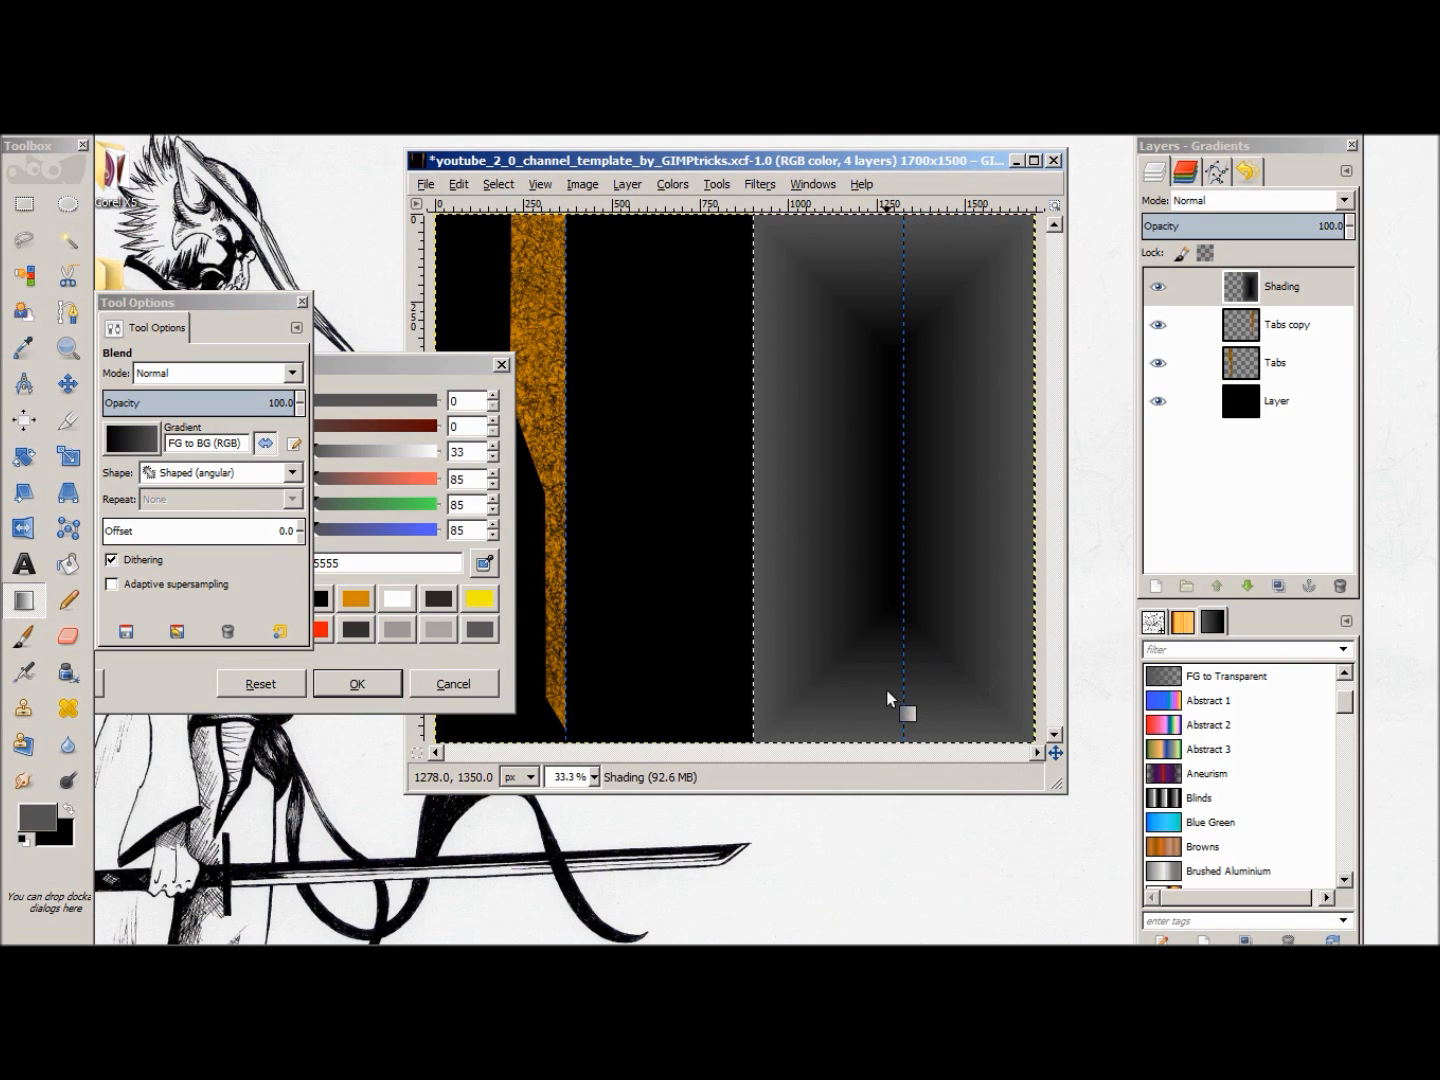
mouse_move(1308, 303)
mouse_down()
mouse_move(1315, 390)
mouse_move(1303, 385)
mouse_up()
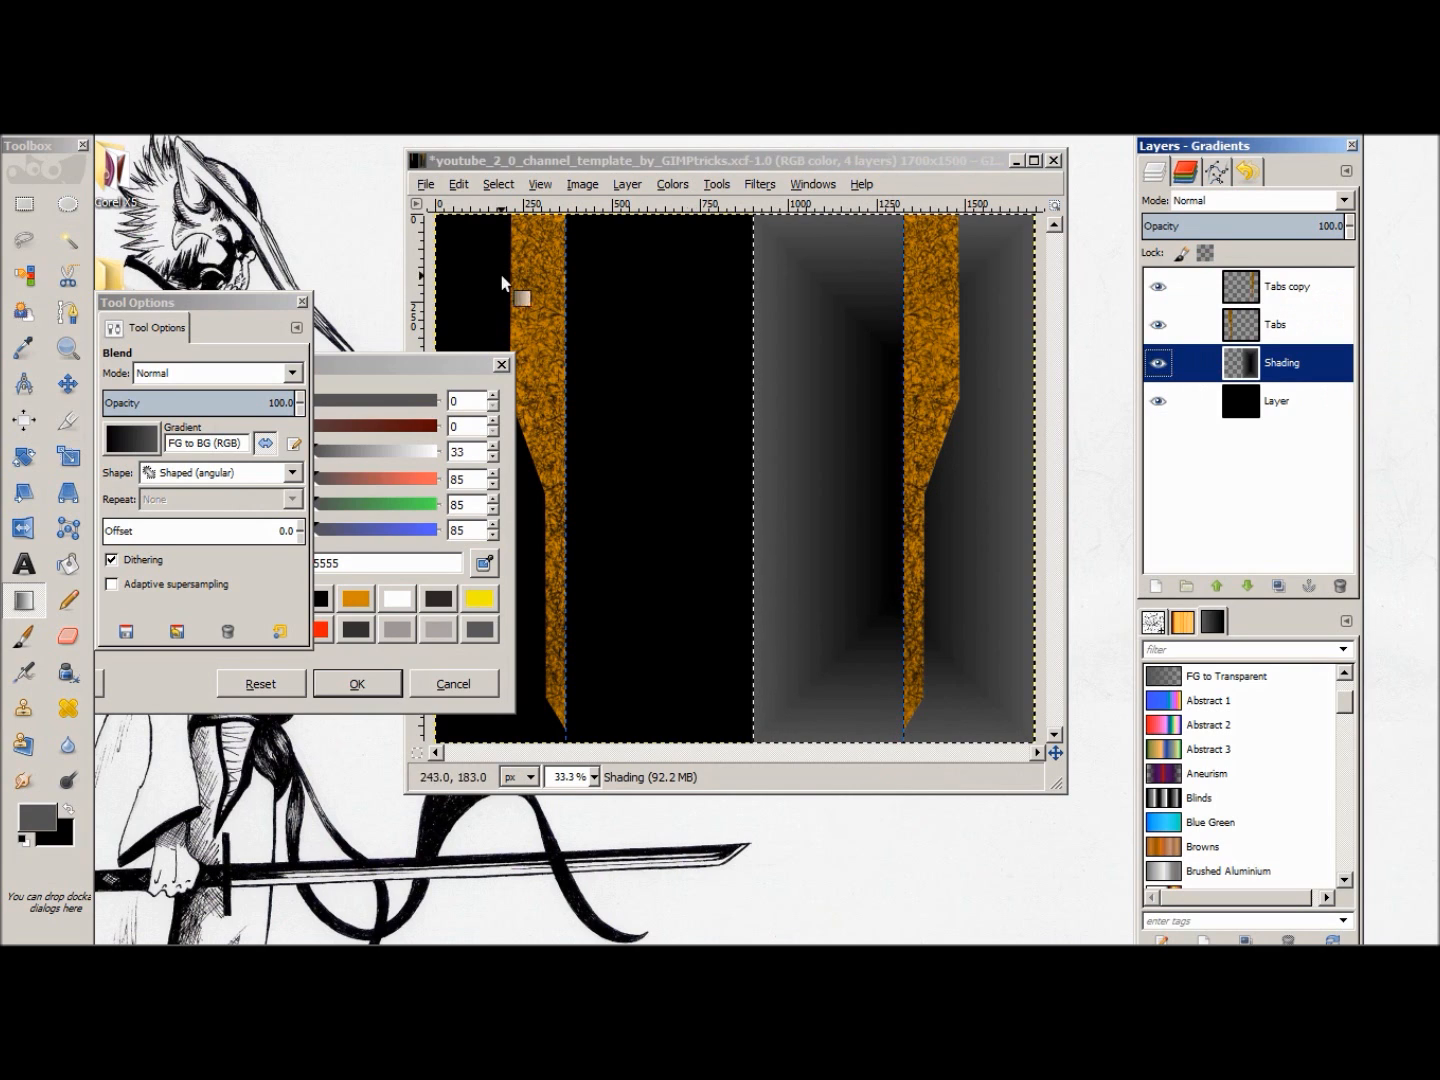
Step: Redraw the angular gradient diagonally across the selected half of Shading and close the tool options and background colour windows
drag(780, 285, 933, 562)
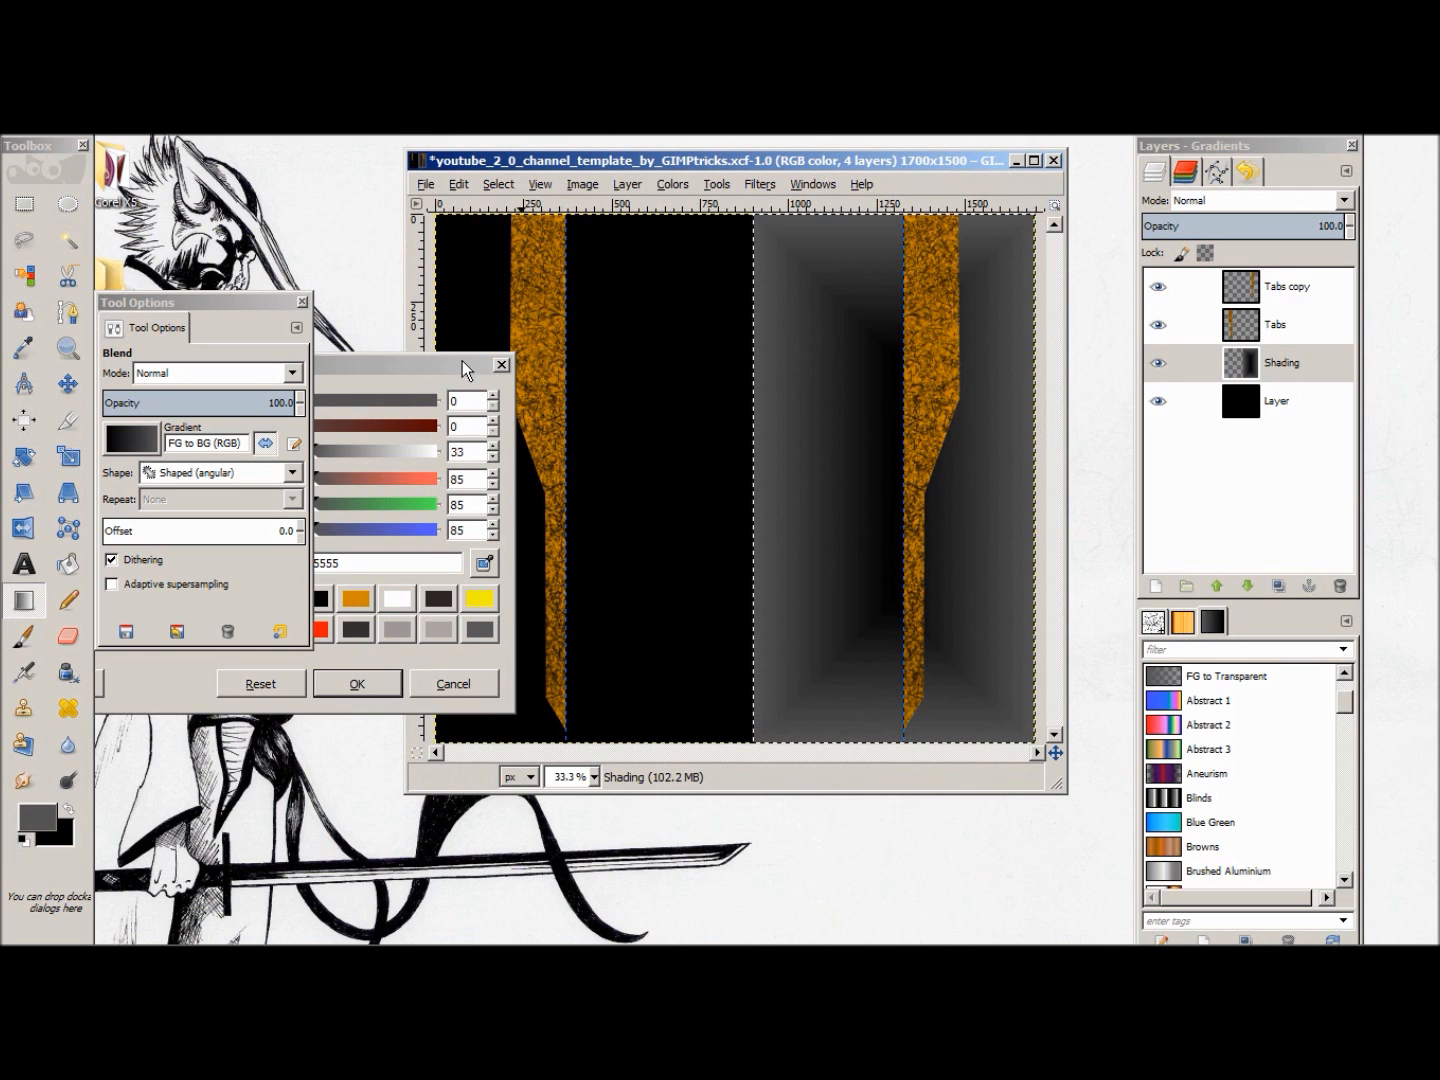
click(302, 301)
click(502, 367)
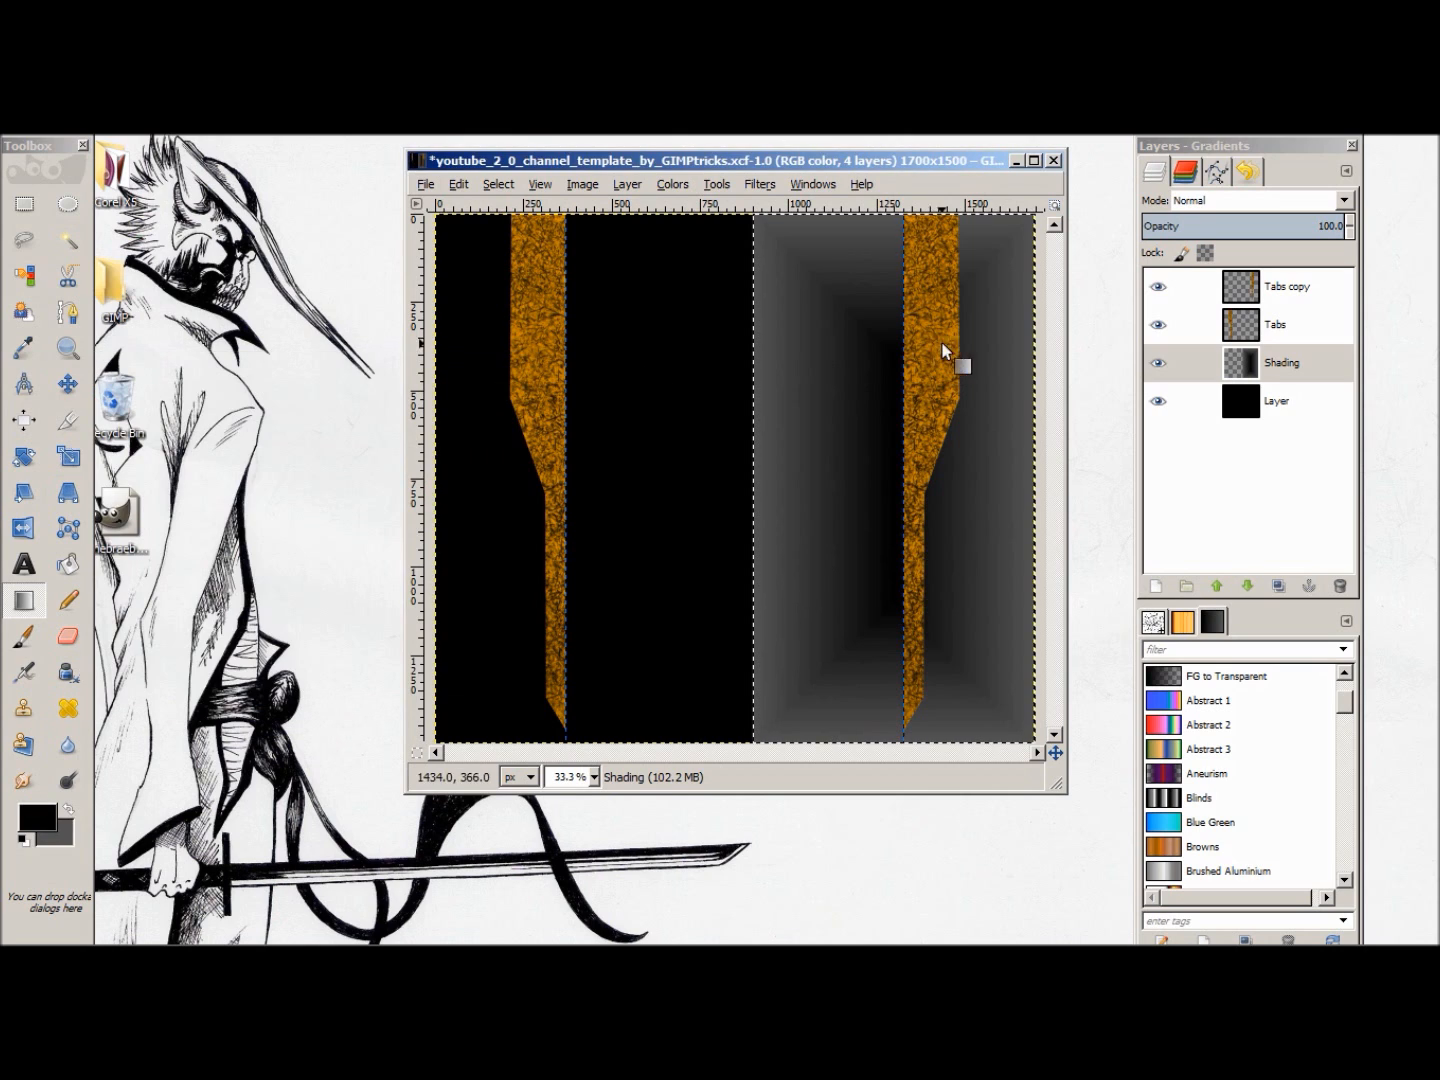
Step: Undo the last gradient work on Shading and select a full-height rectangle from about x = 755 to x = 1550 px
click(26, 205)
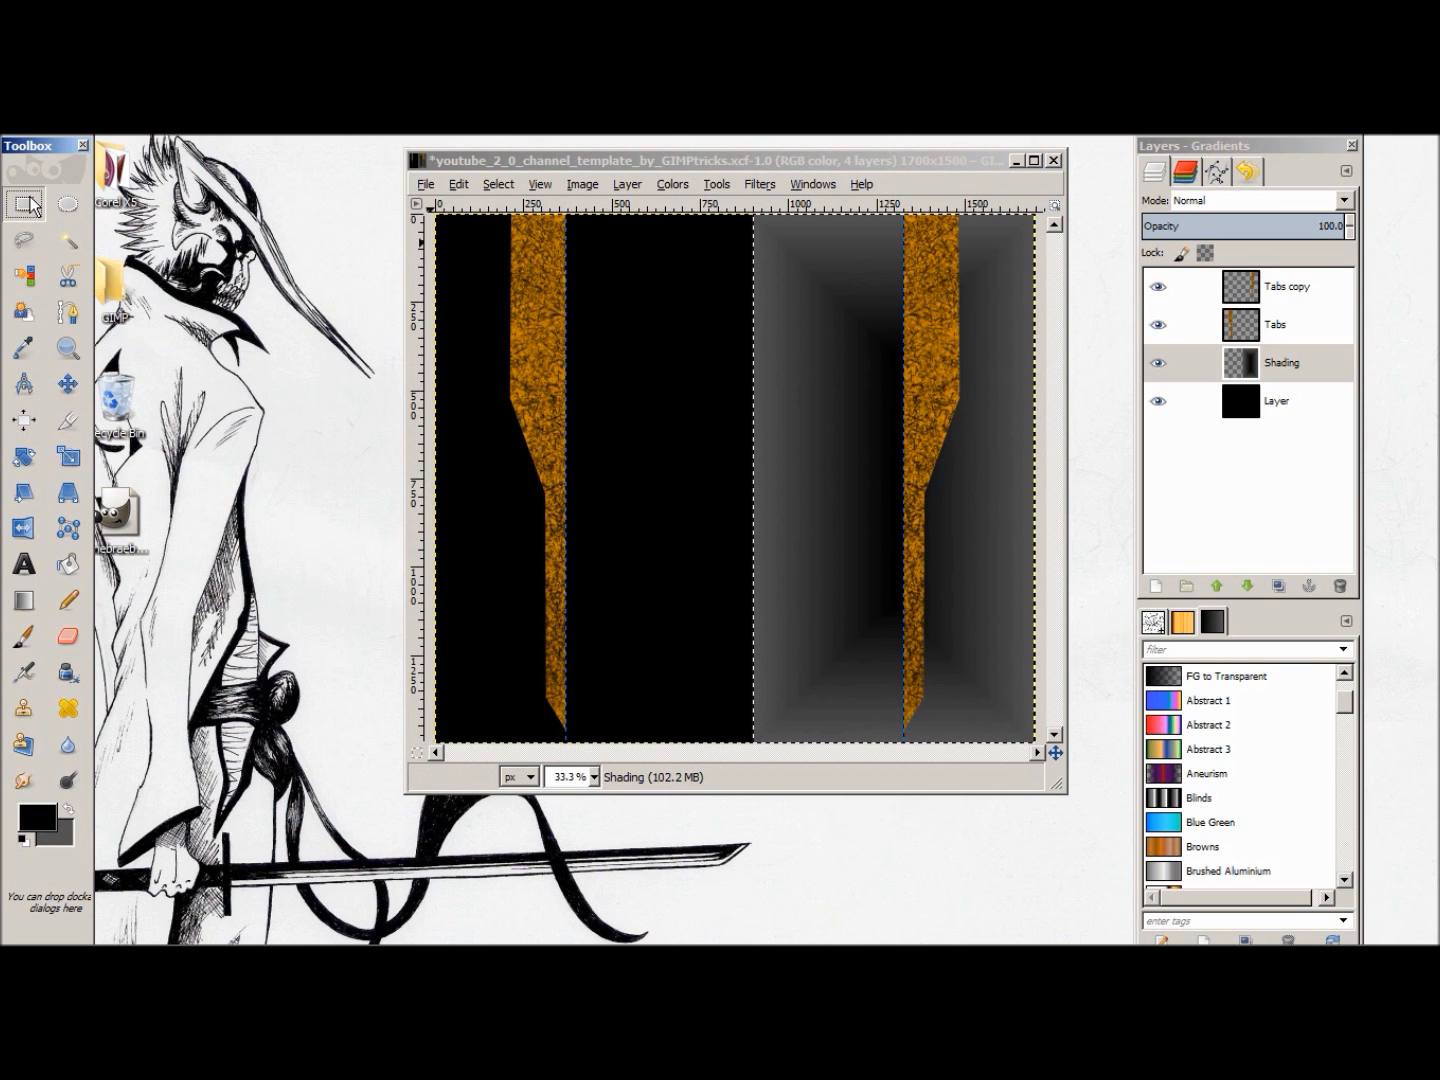
key(ctrl+z)
key(ctrl+z)
key(ctrl+z)
drag(702, 218, 985, 748)
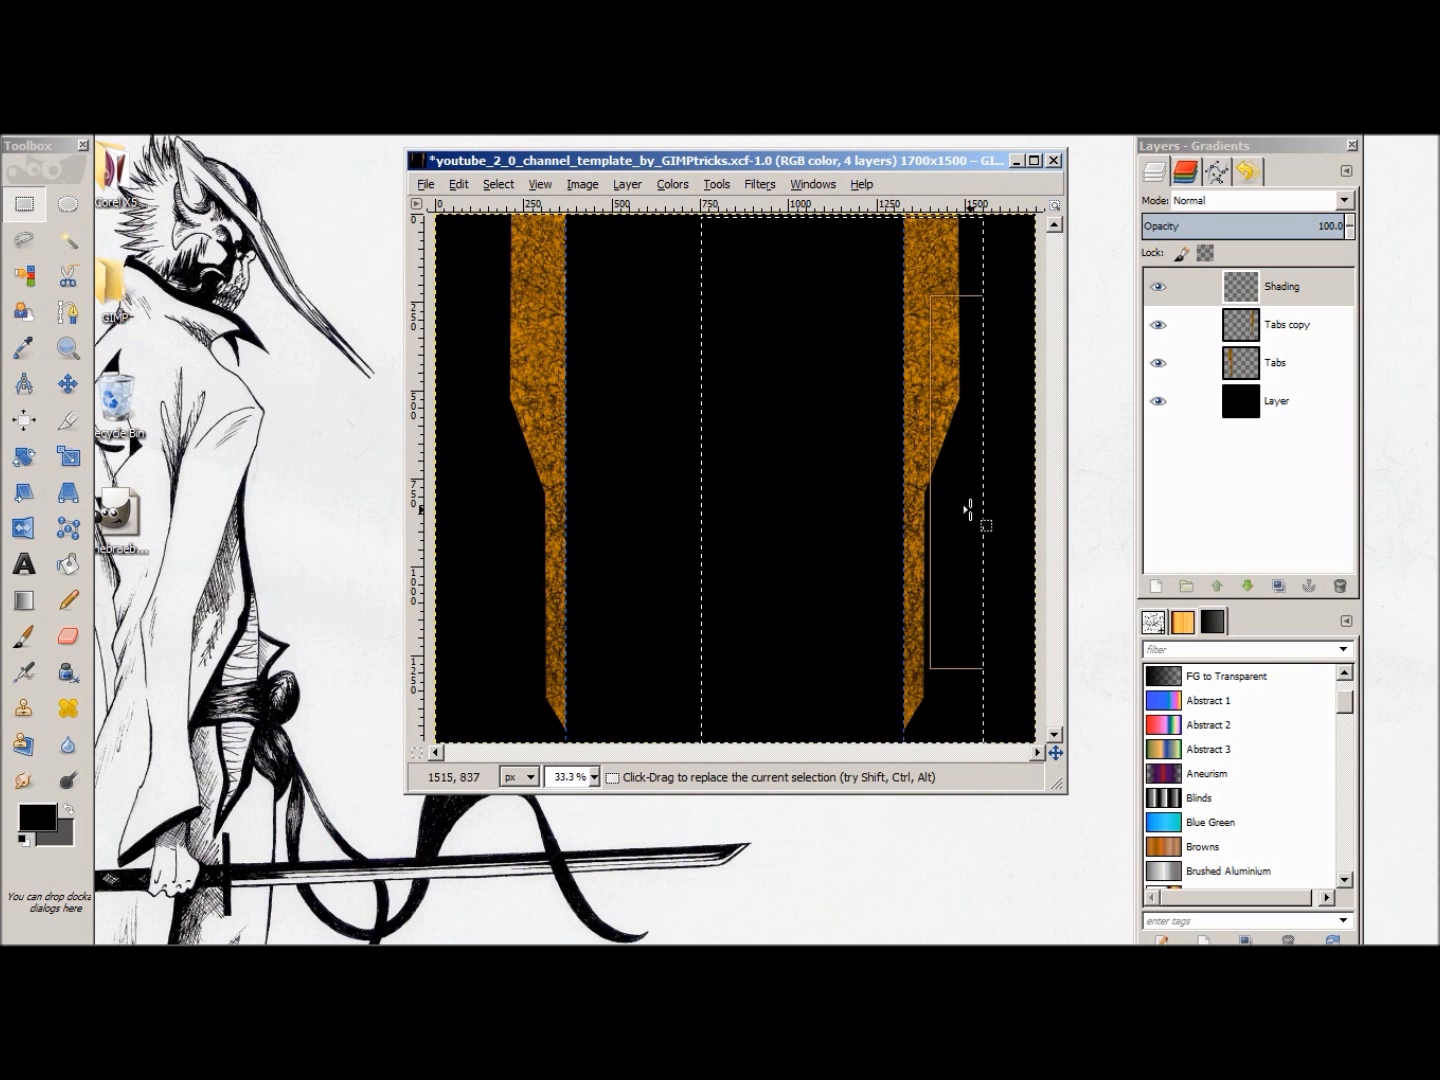
Step: Fill the selected area of Shading with the black-to-grey angular gradient and move the layer below both tab layers
click(23, 600)
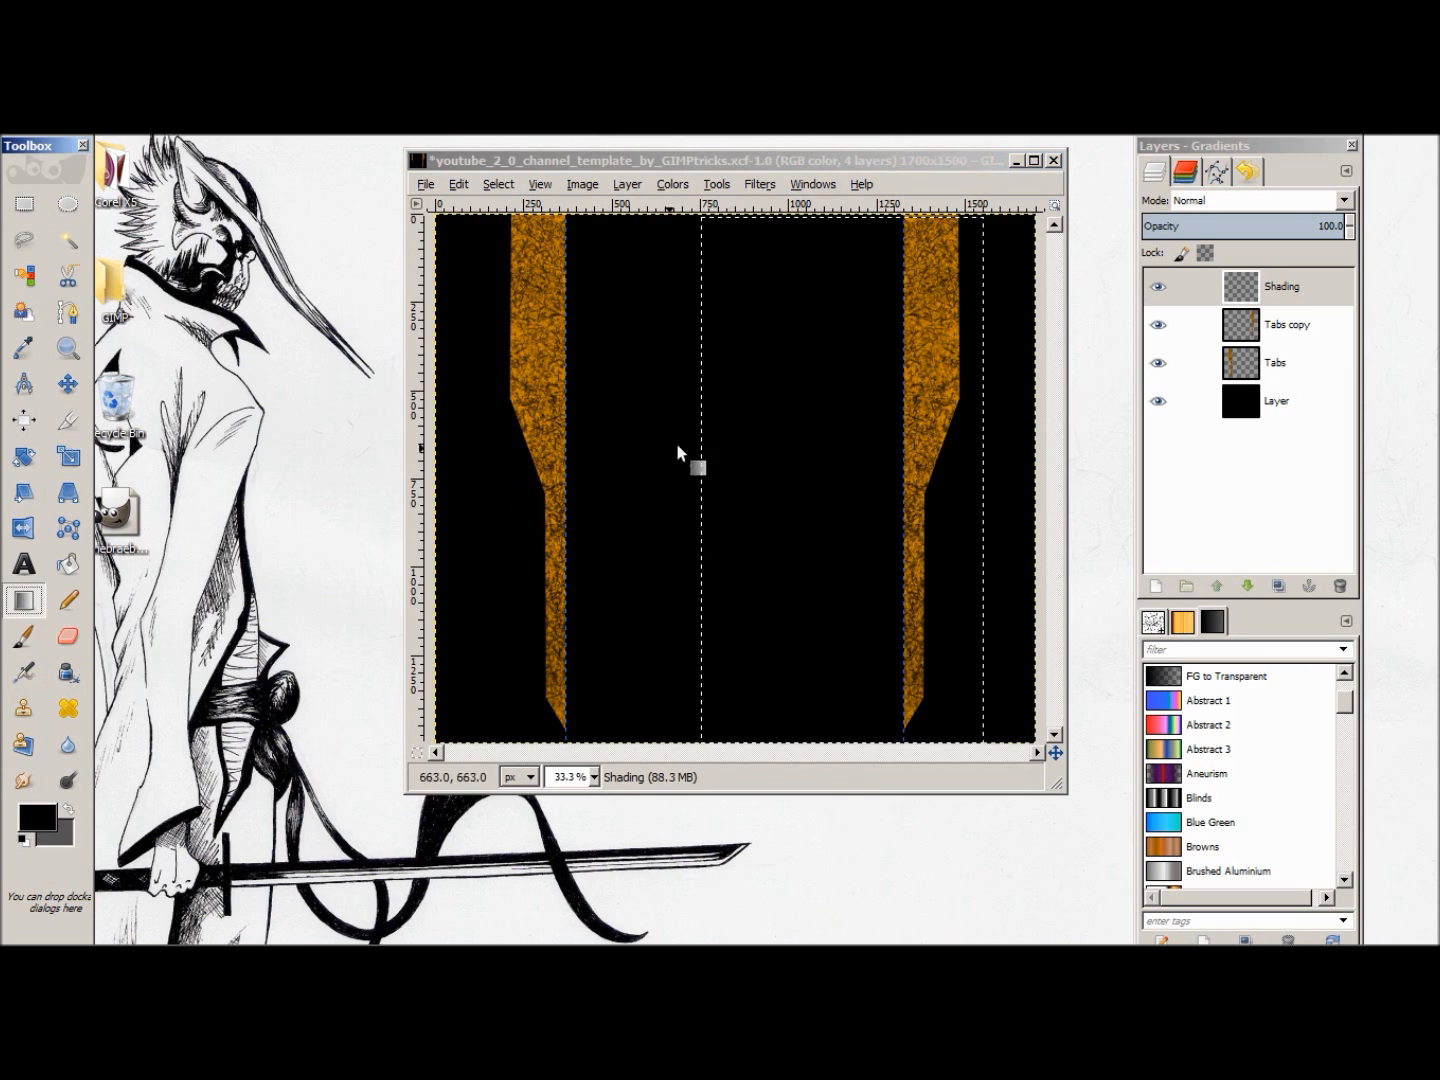
drag(724, 241, 952, 680)
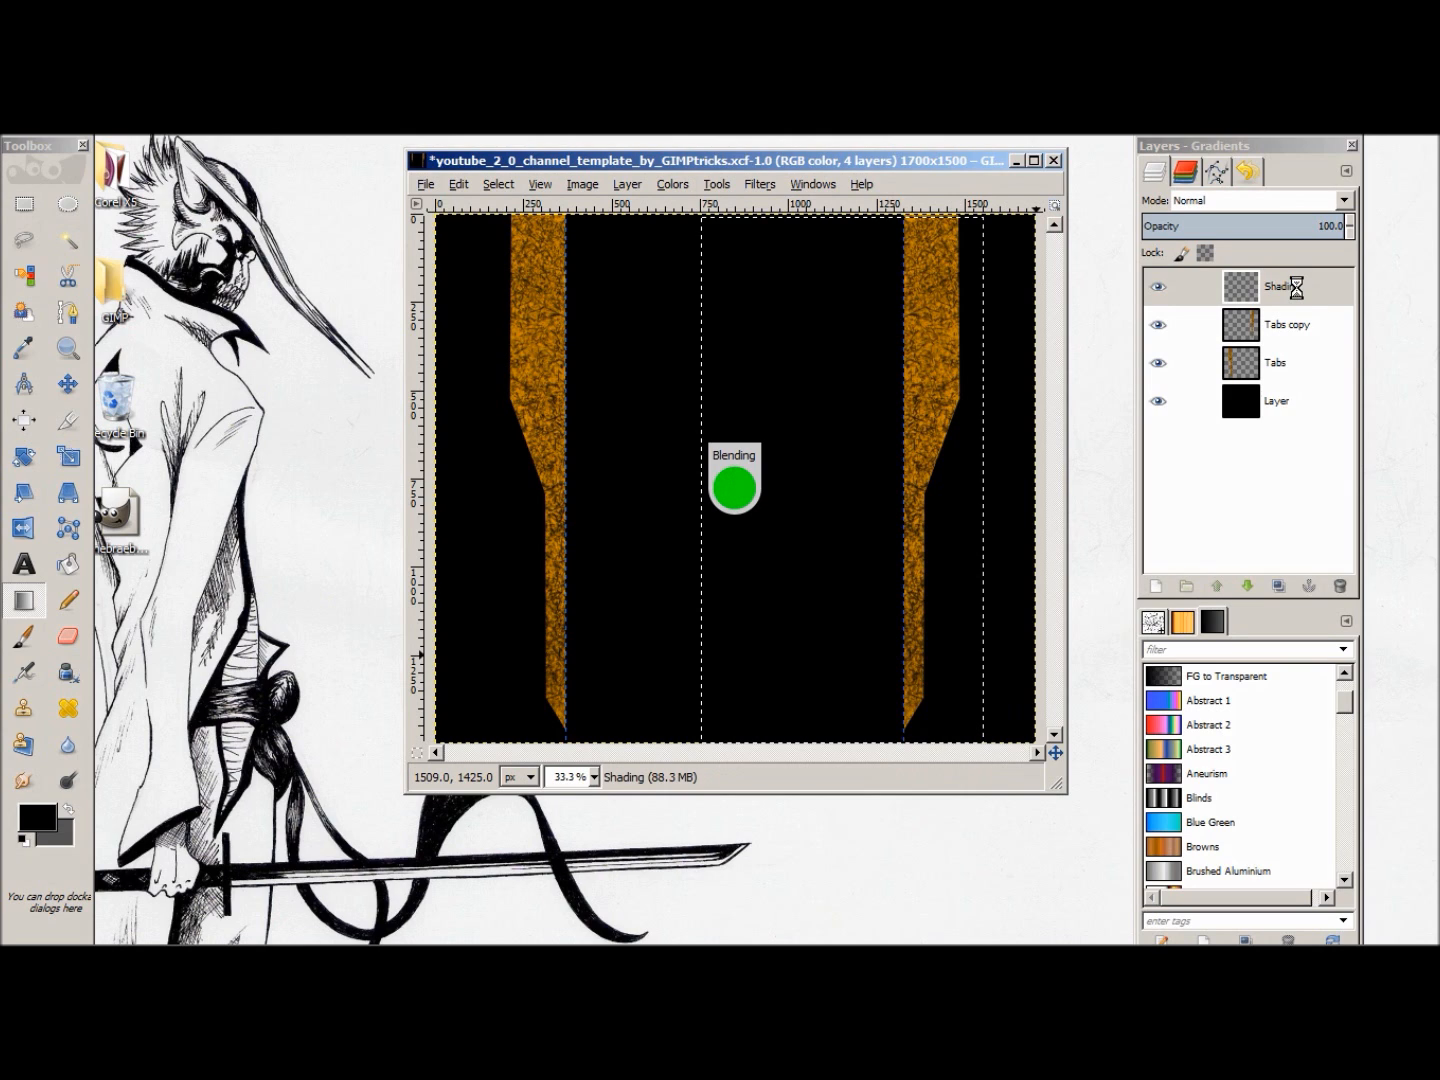
drag(1284, 290, 1303, 389)
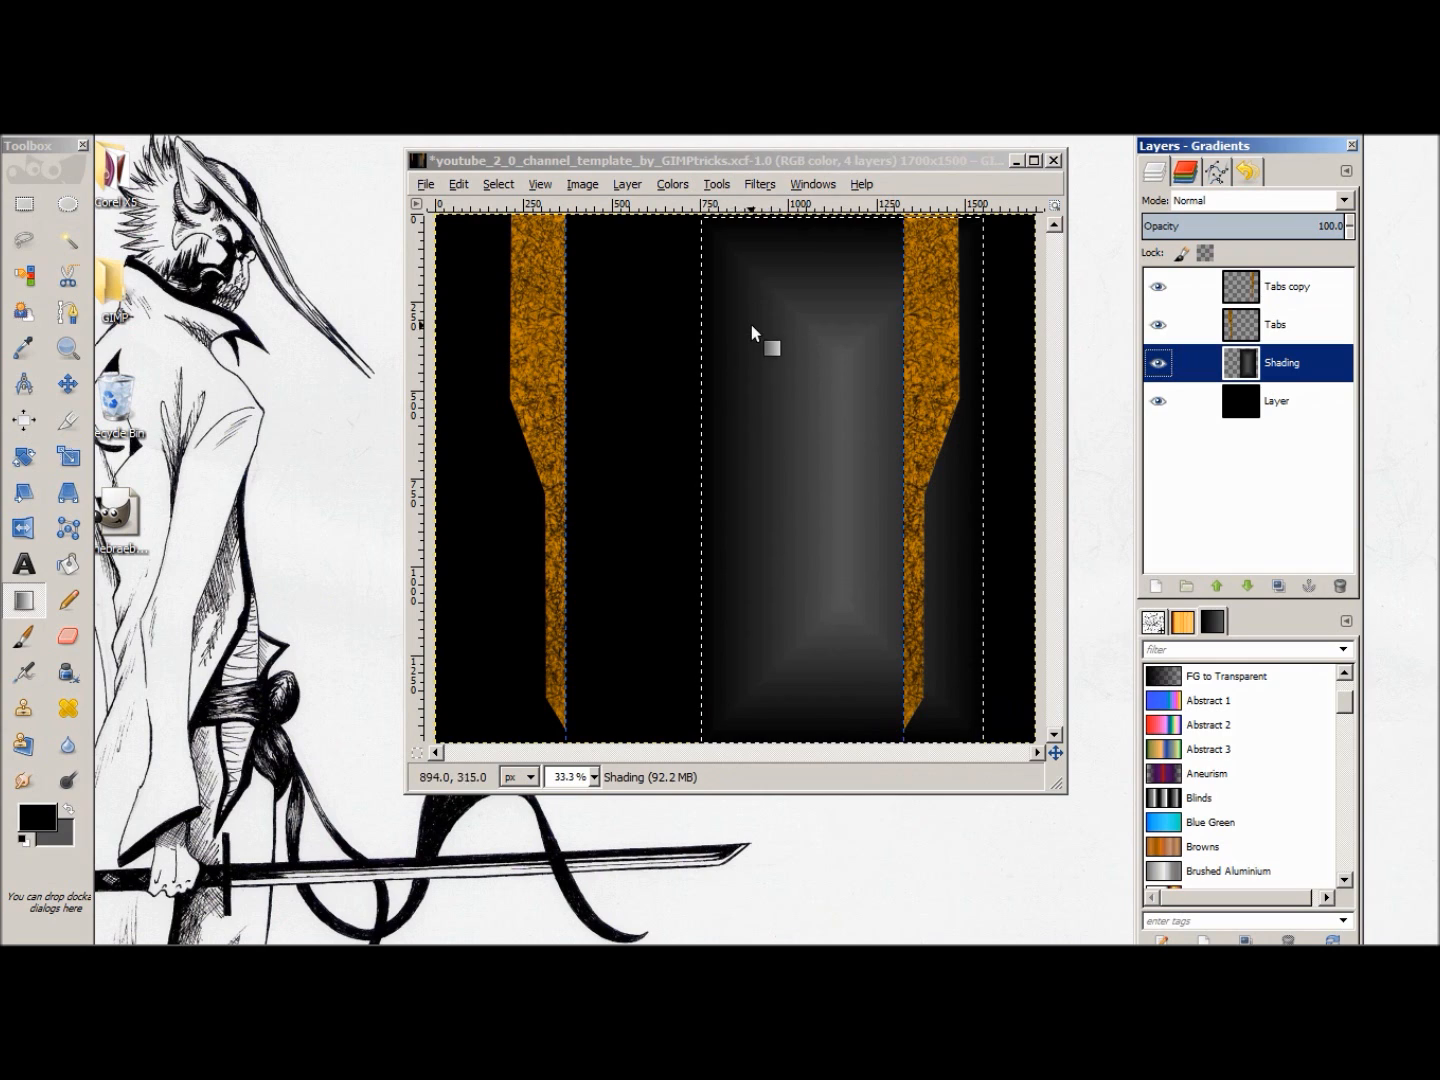
Step: Redraw the angular gradient diagonally across the selected area of Shading, from its upper-left part past its lower-right edge
drag(740, 273, 958, 669)
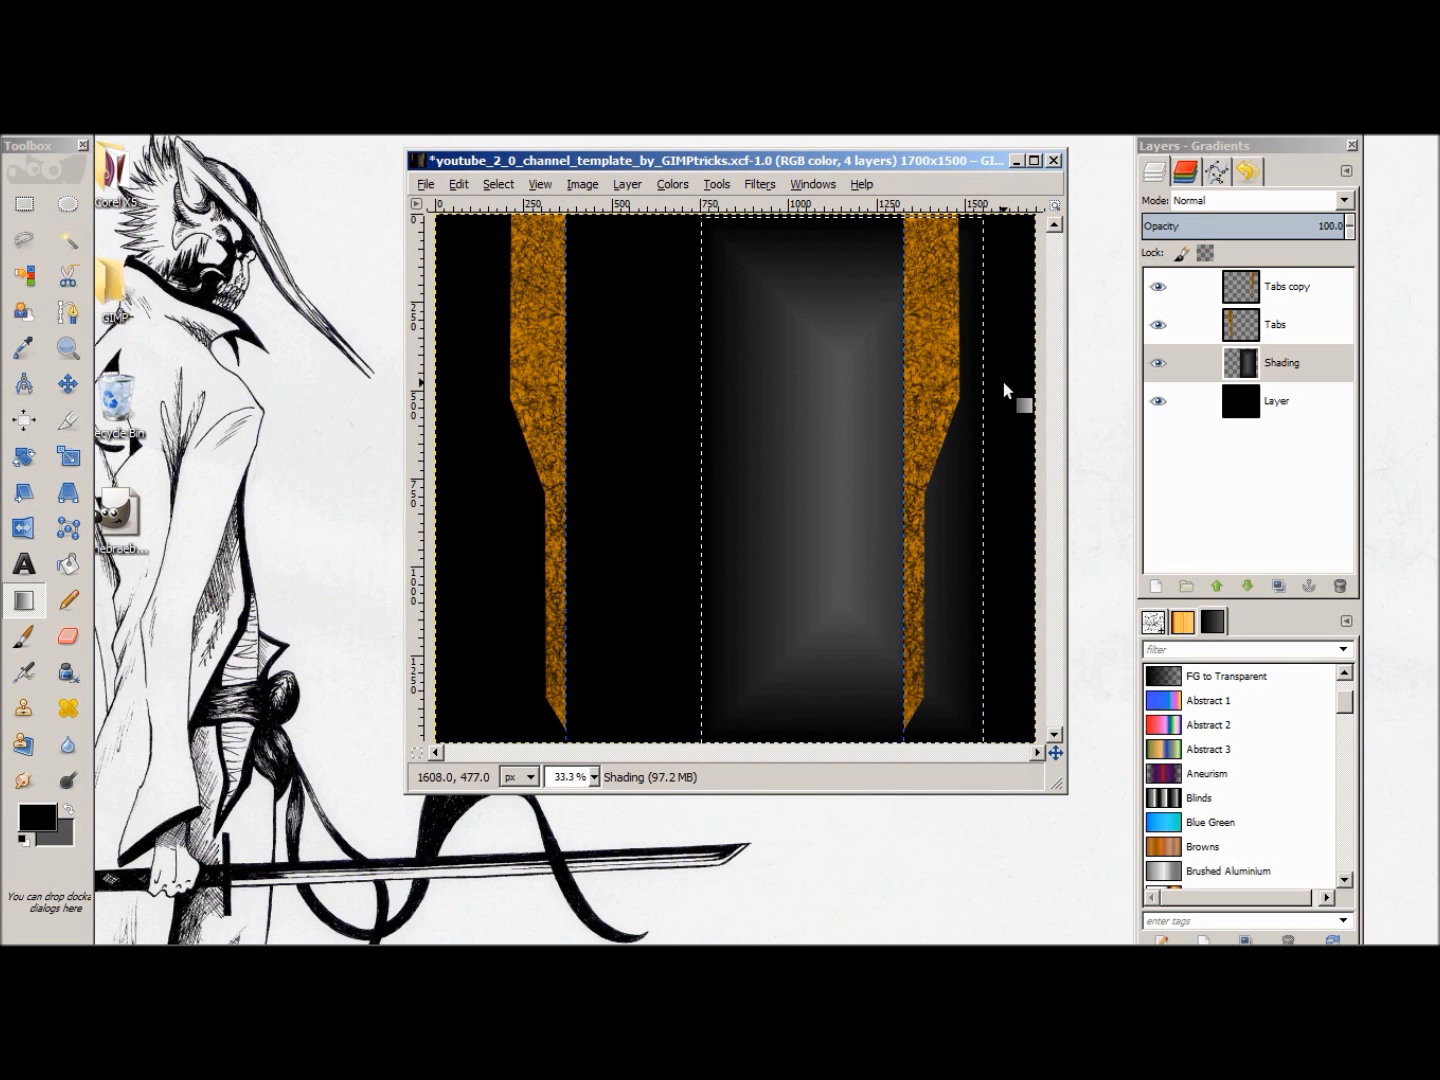
click(68, 383)
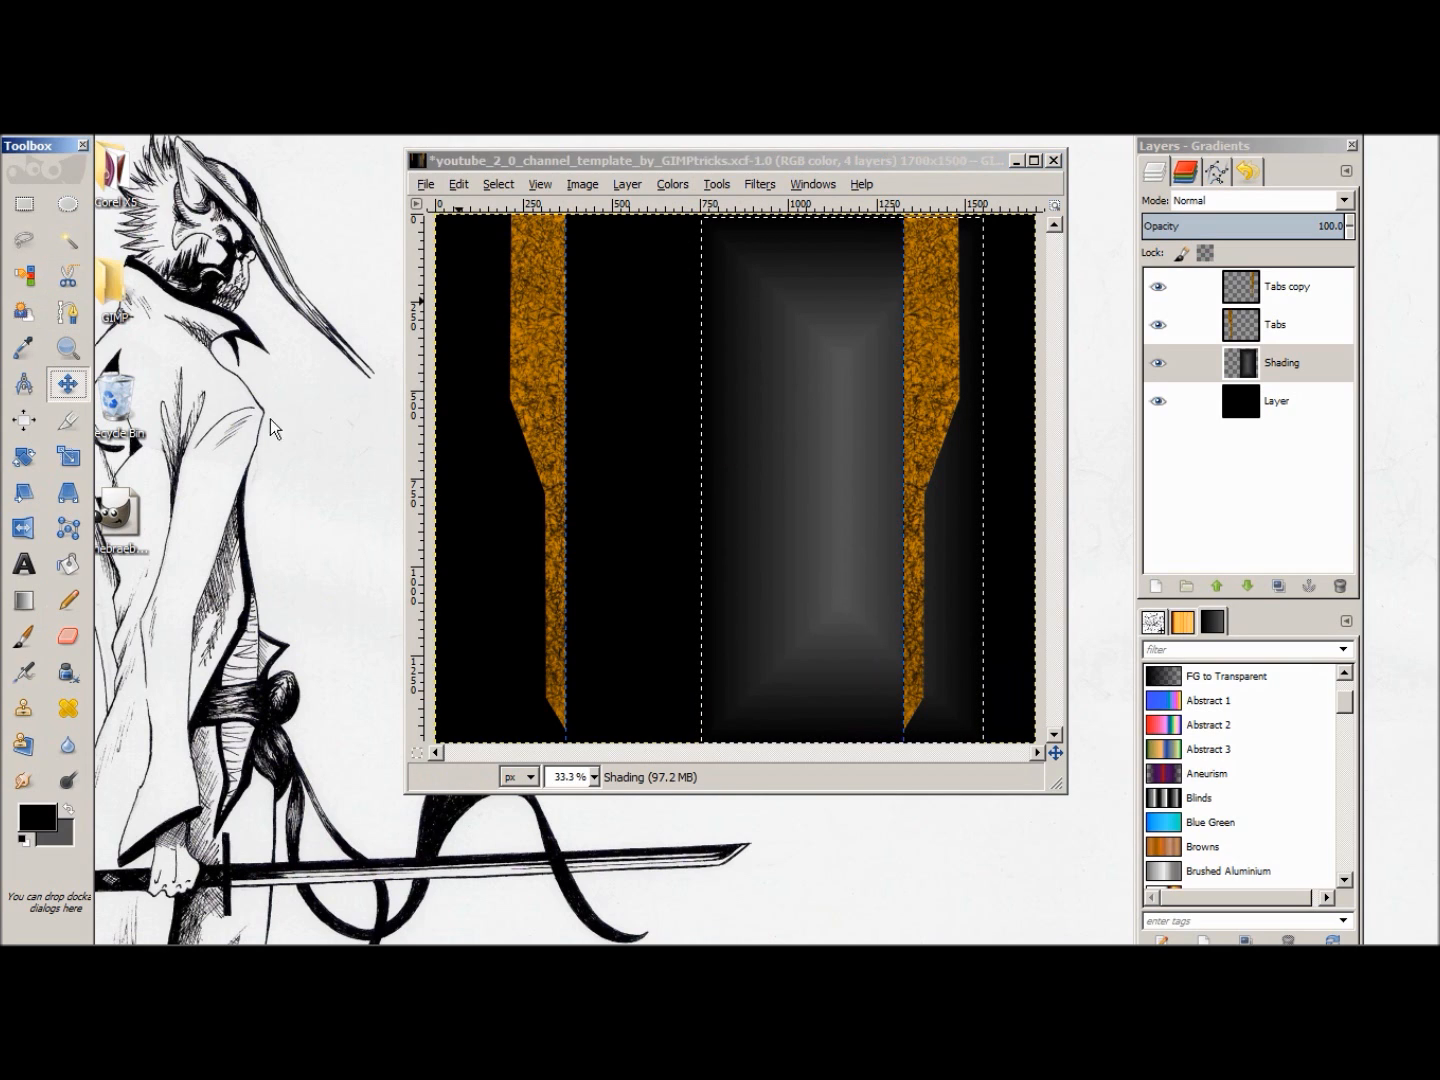
mouse_move(815, 390)
mouse_down()
mouse_move(833, 392)
mouse_move(815, 387)
mouse_up()
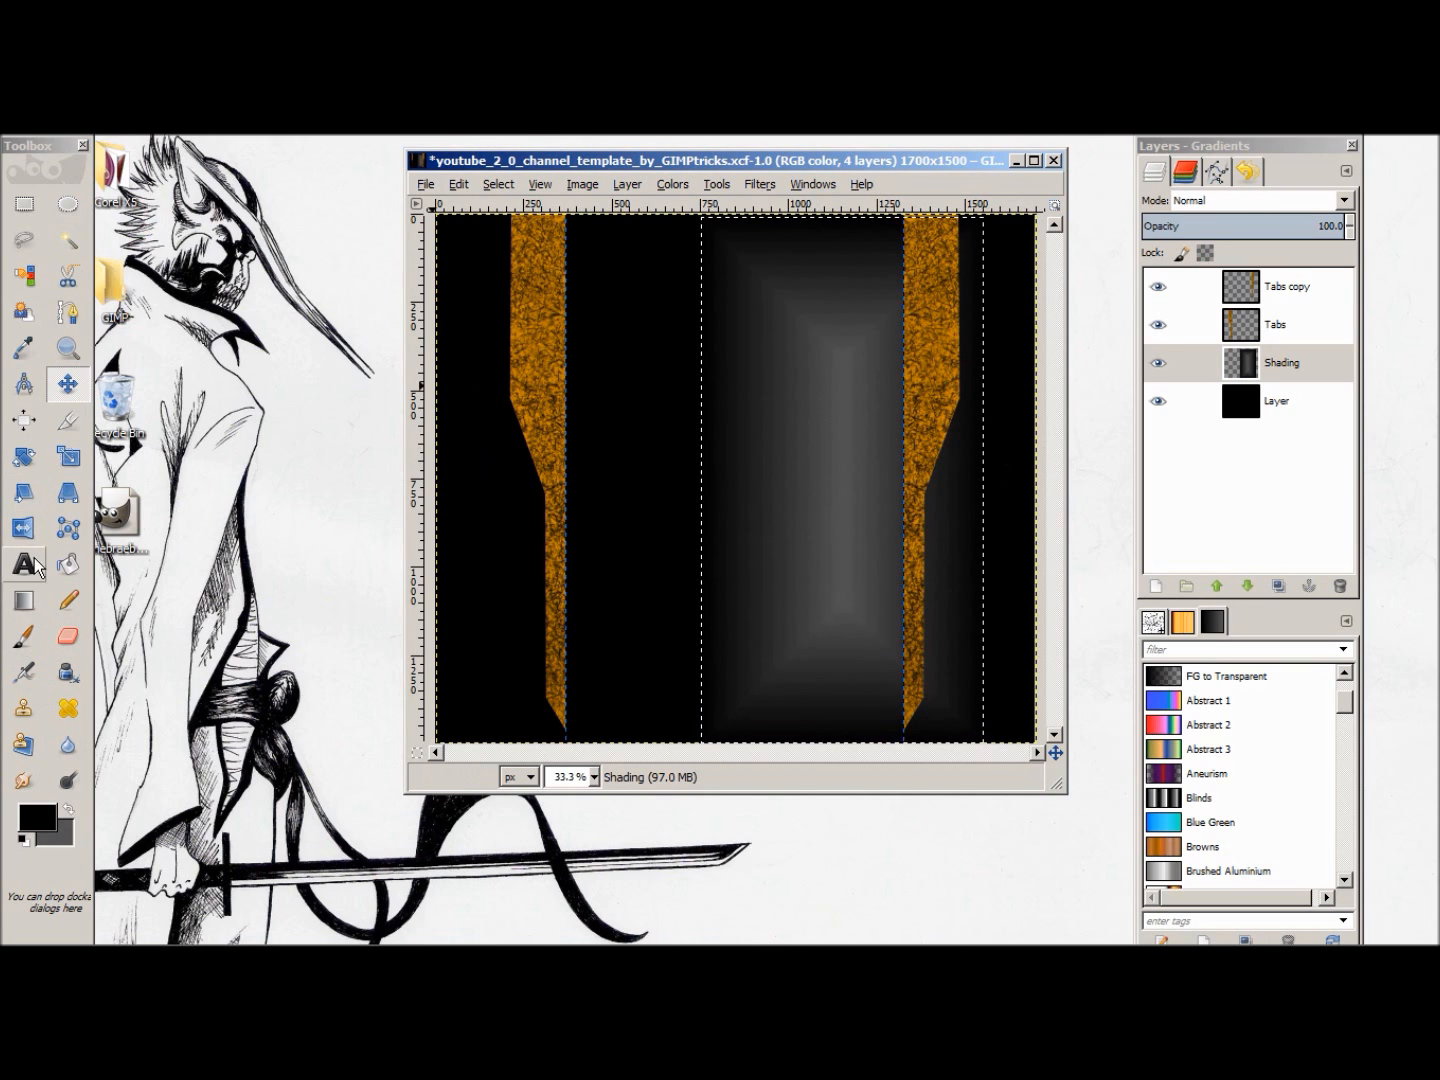
click(24, 600)
drag(741, 281, 1025, 698)
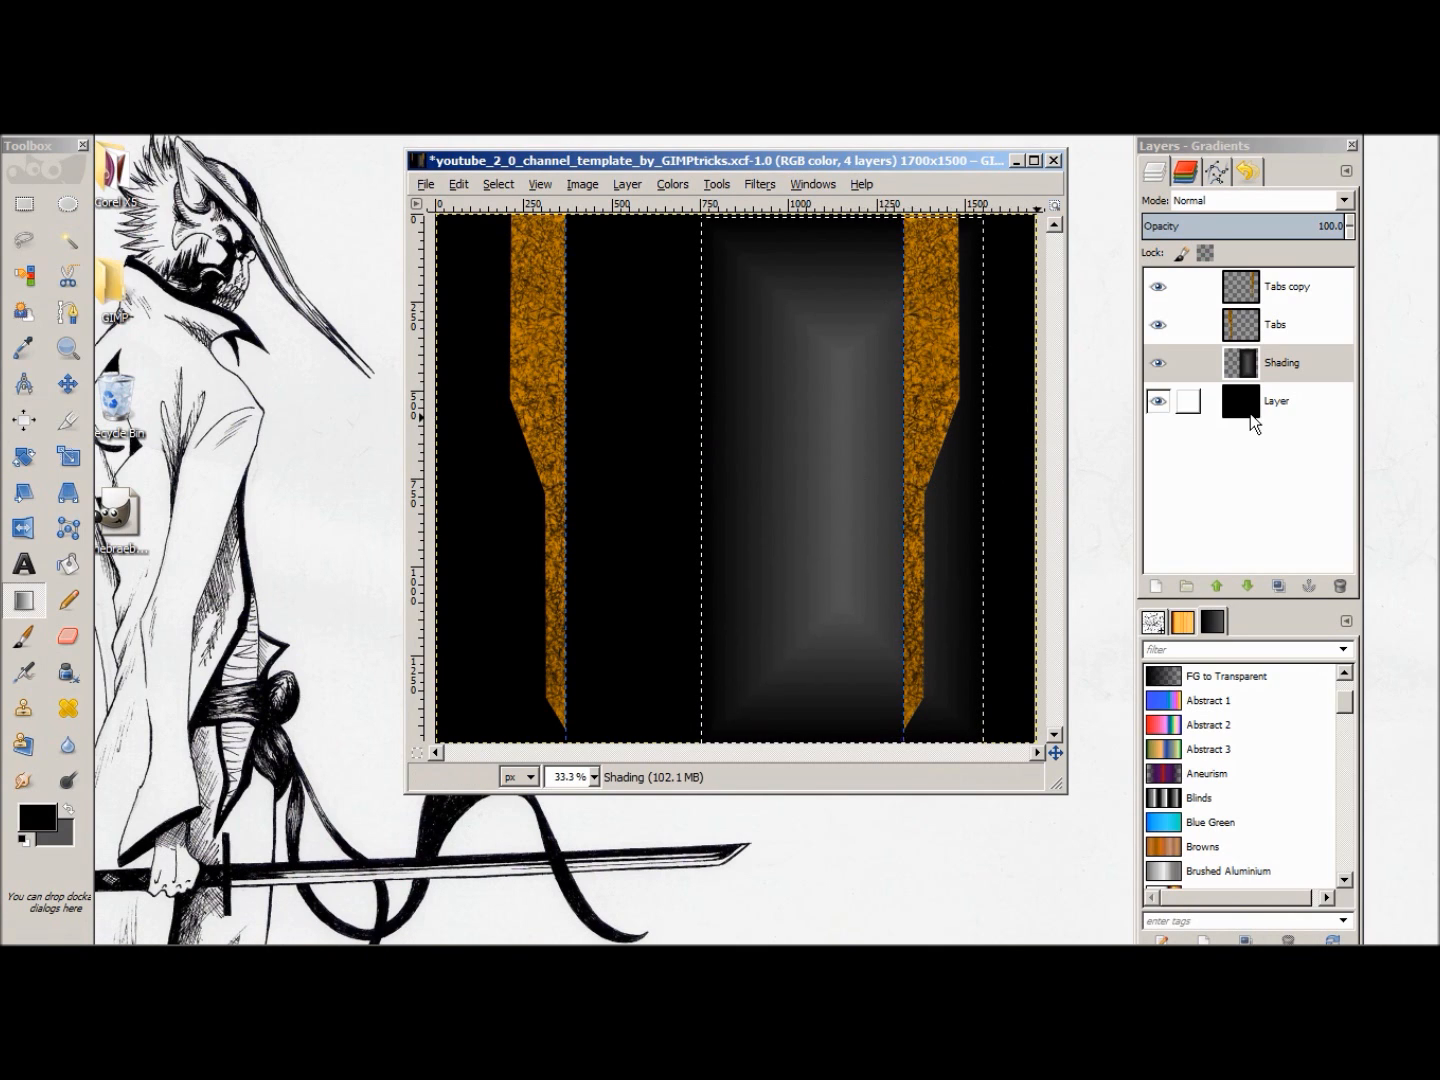
Step: Duplicate the Shading layer and clear the rectangular selection
right_click(1290, 369)
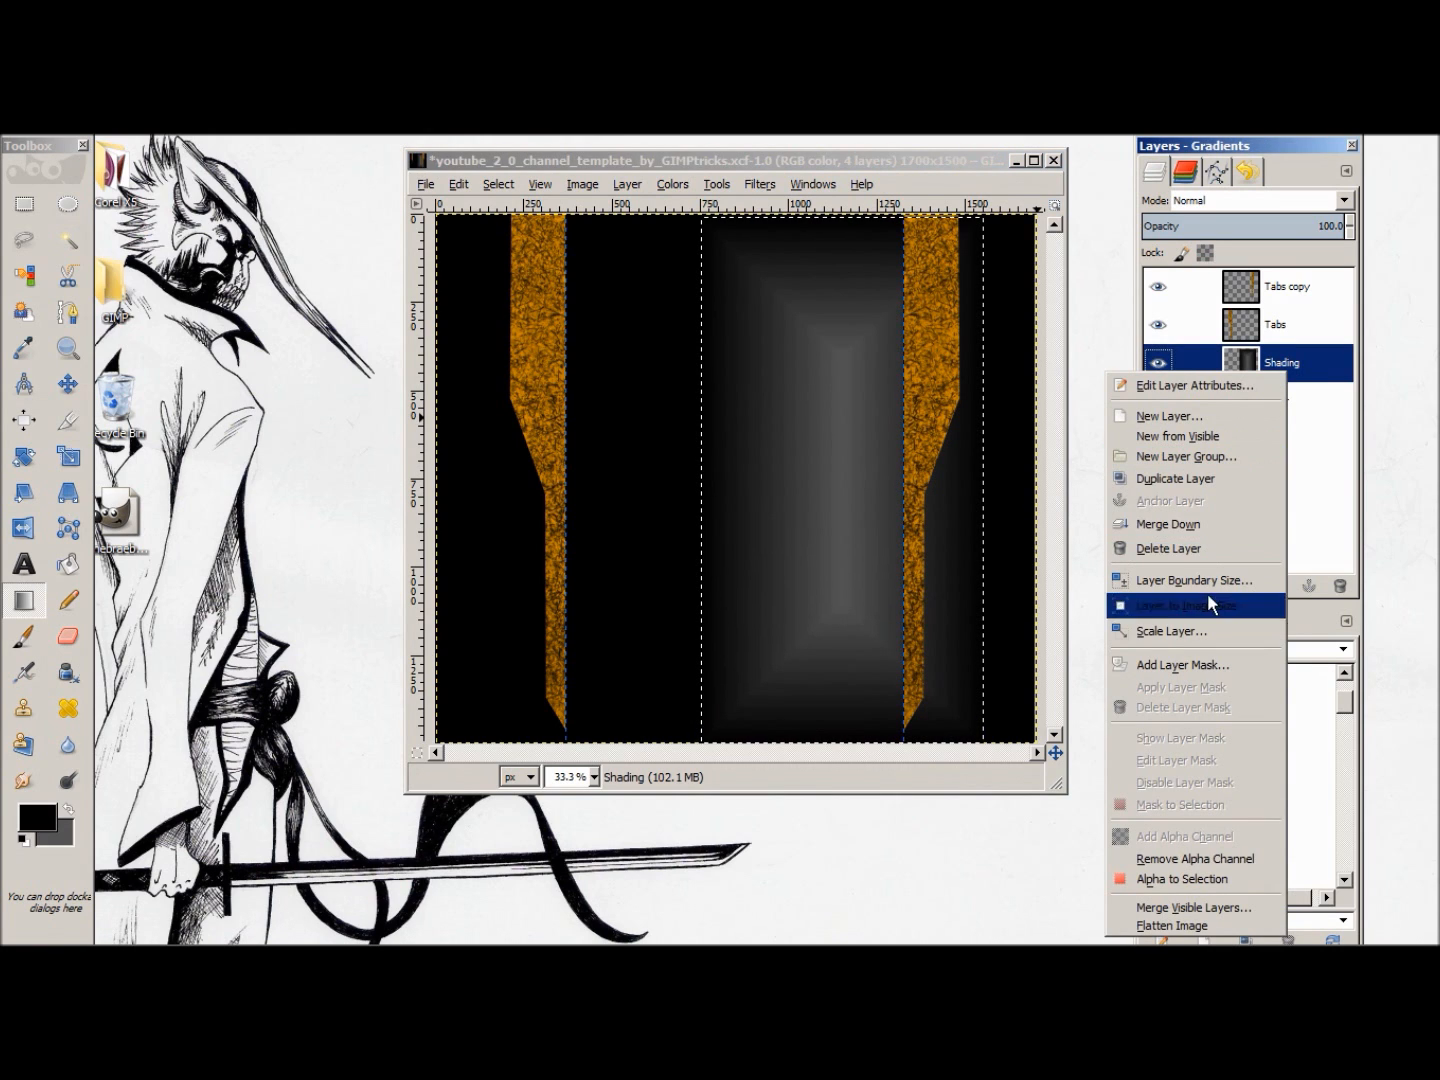
click(1192, 481)
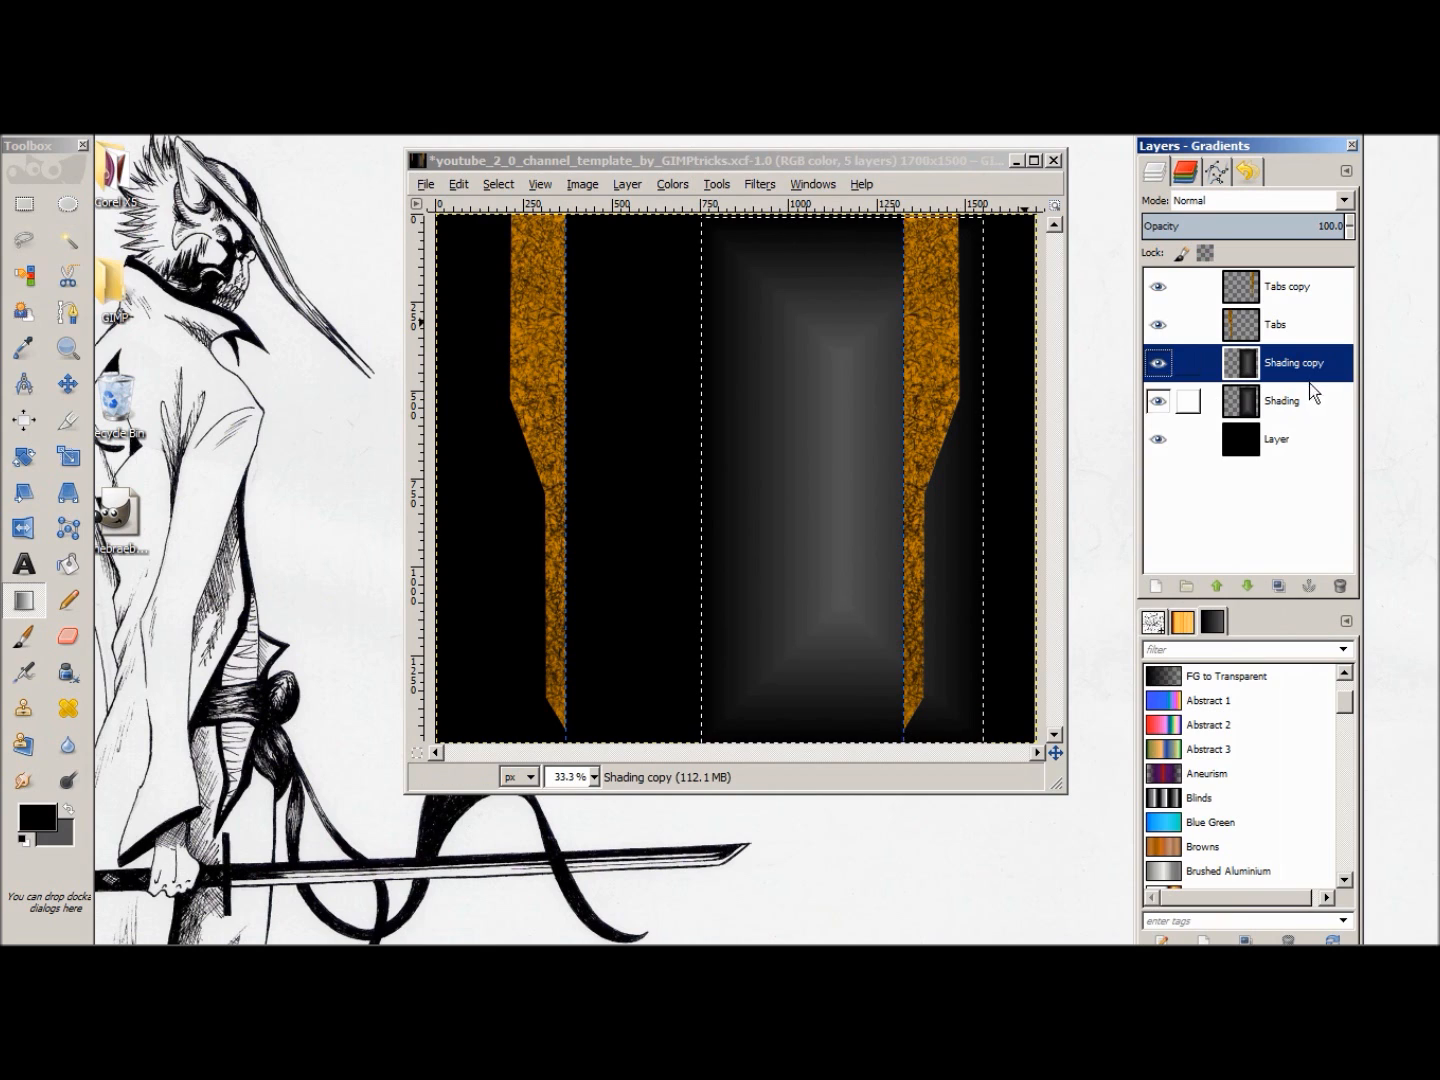
right_click(799, 394)
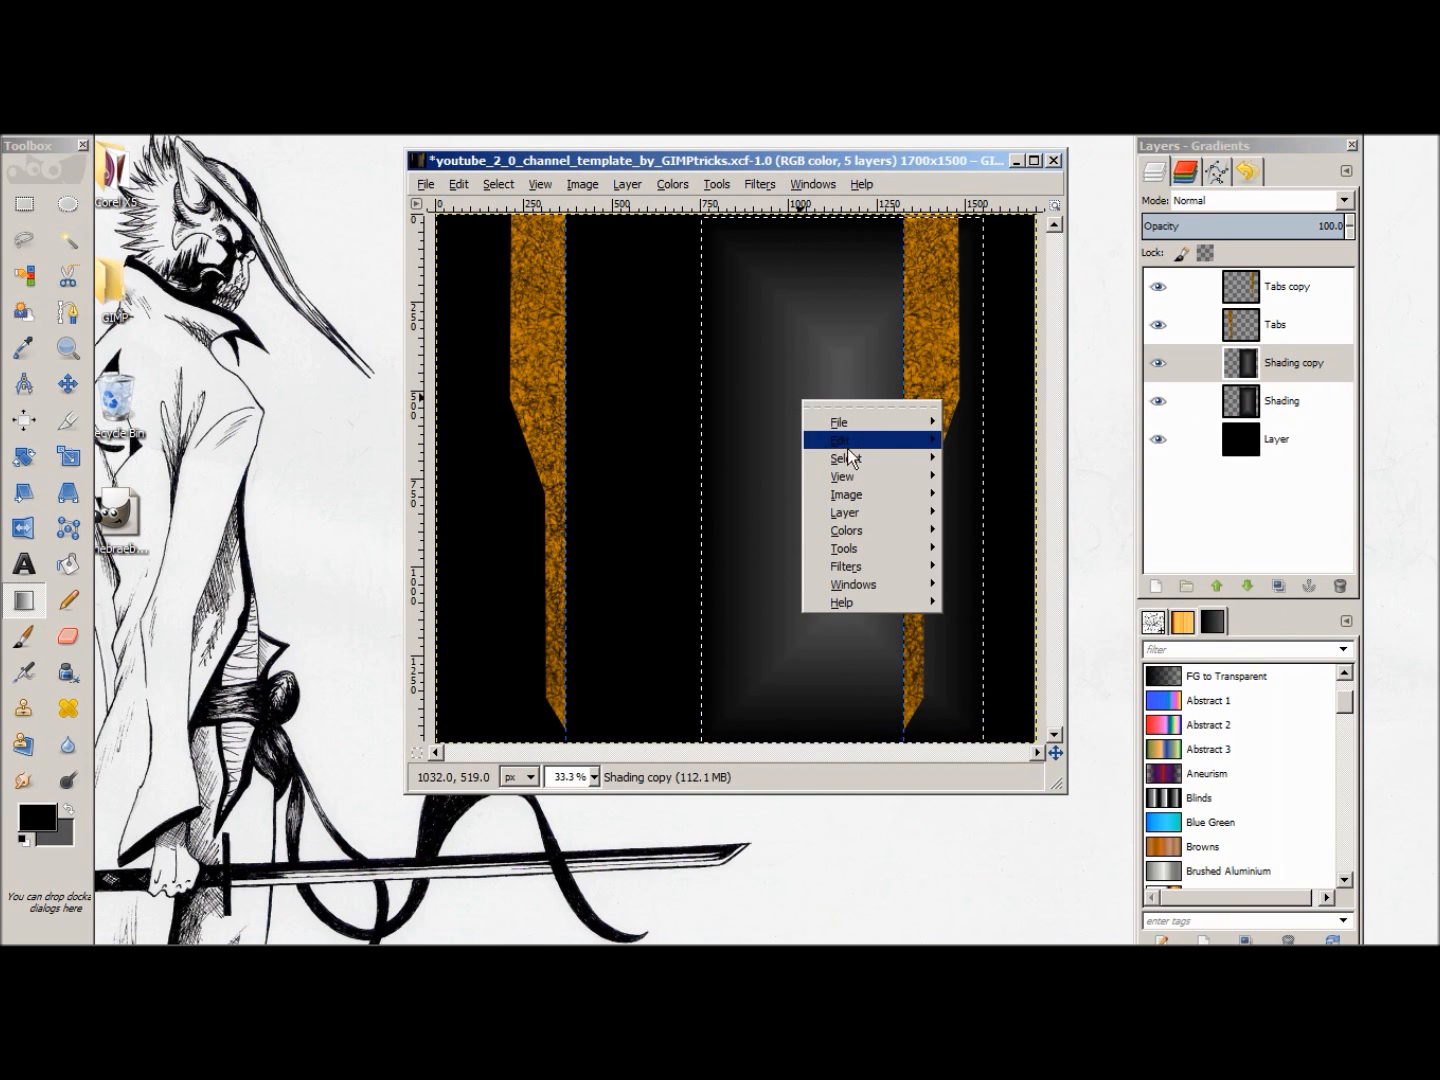
mouse_move(913, 458)
click(999, 498)
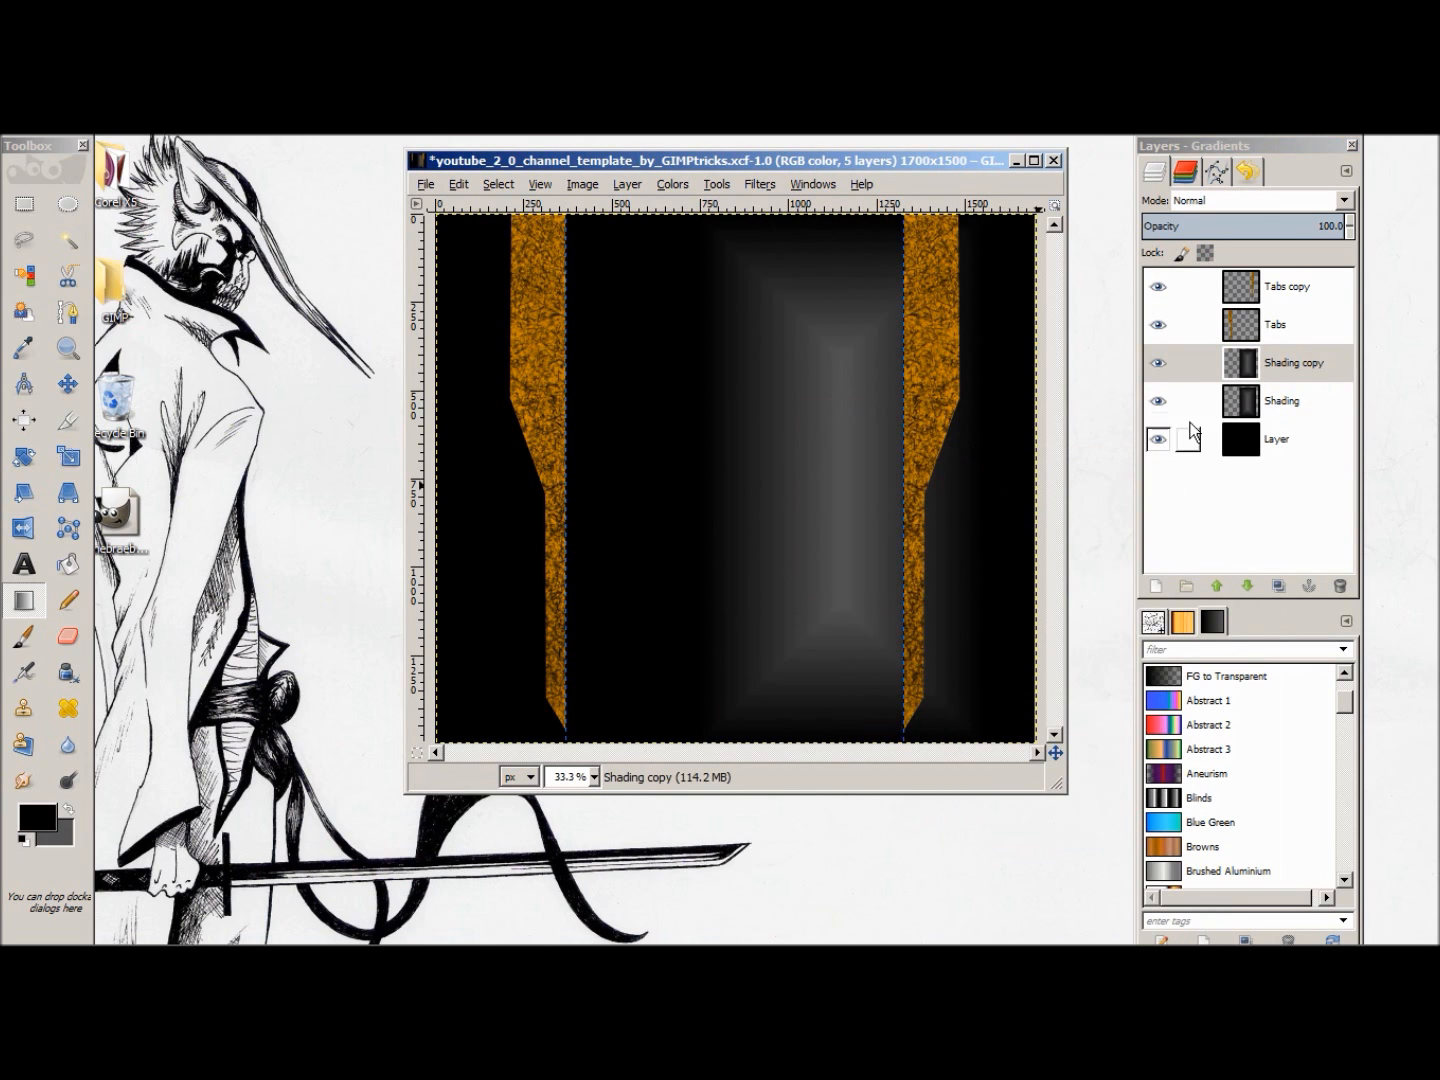
Step: Flip the Shading copy layer horizontally to mirror the gradient on the other half of the canvas
click(1304, 368)
click(717, 186)
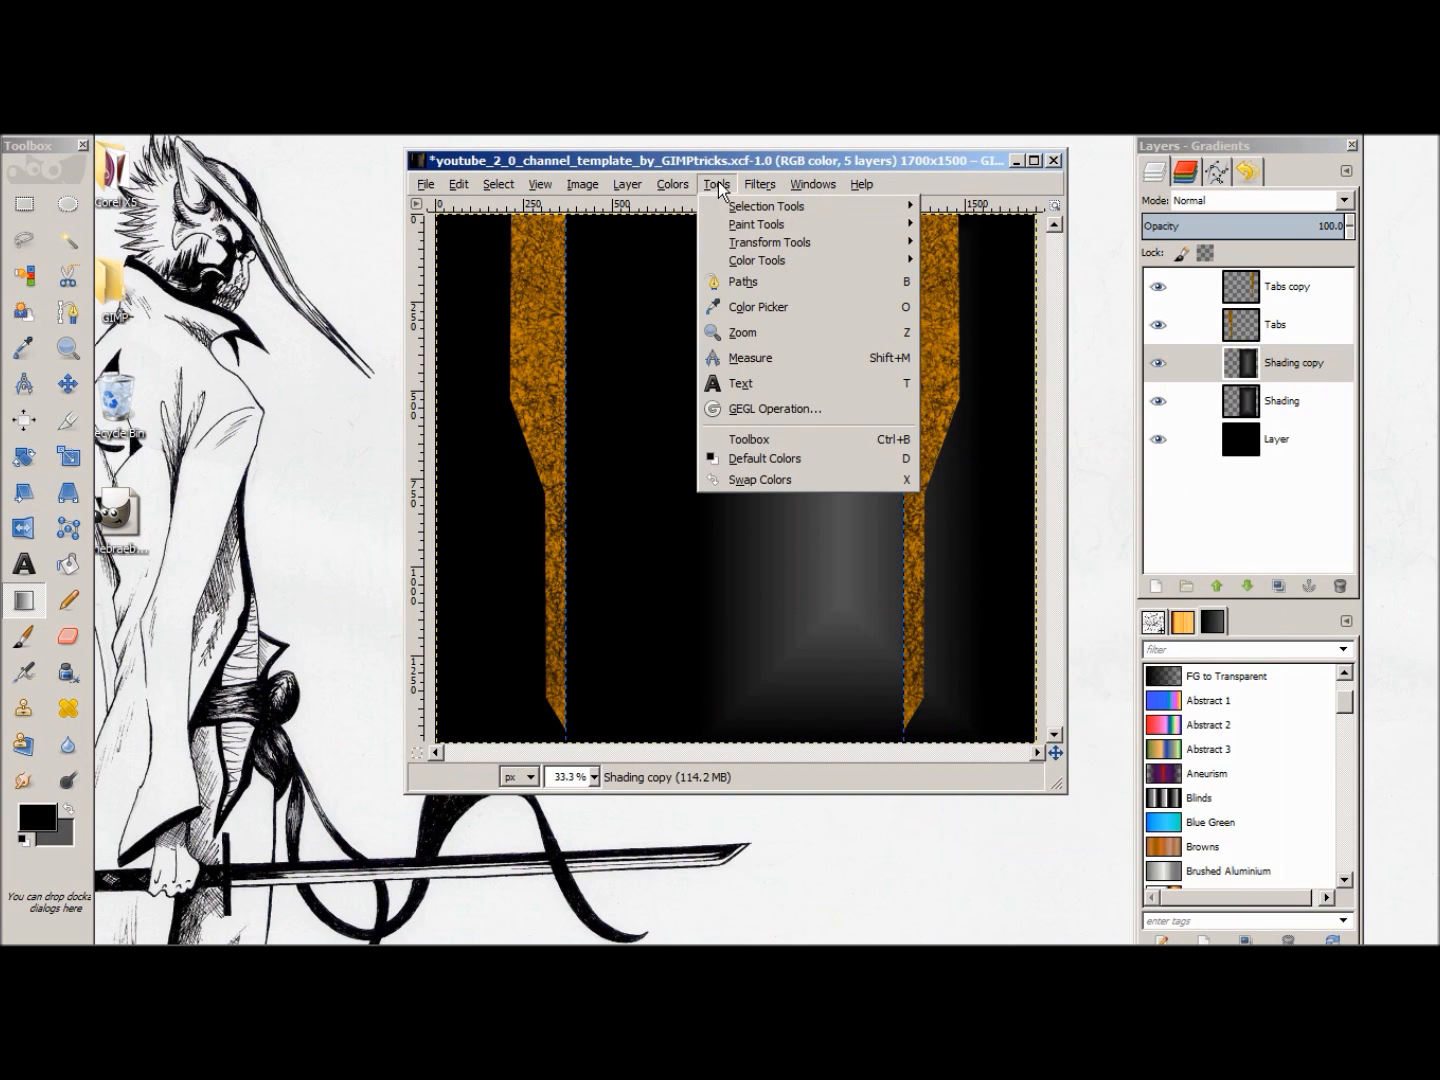
mouse_move(799, 243)
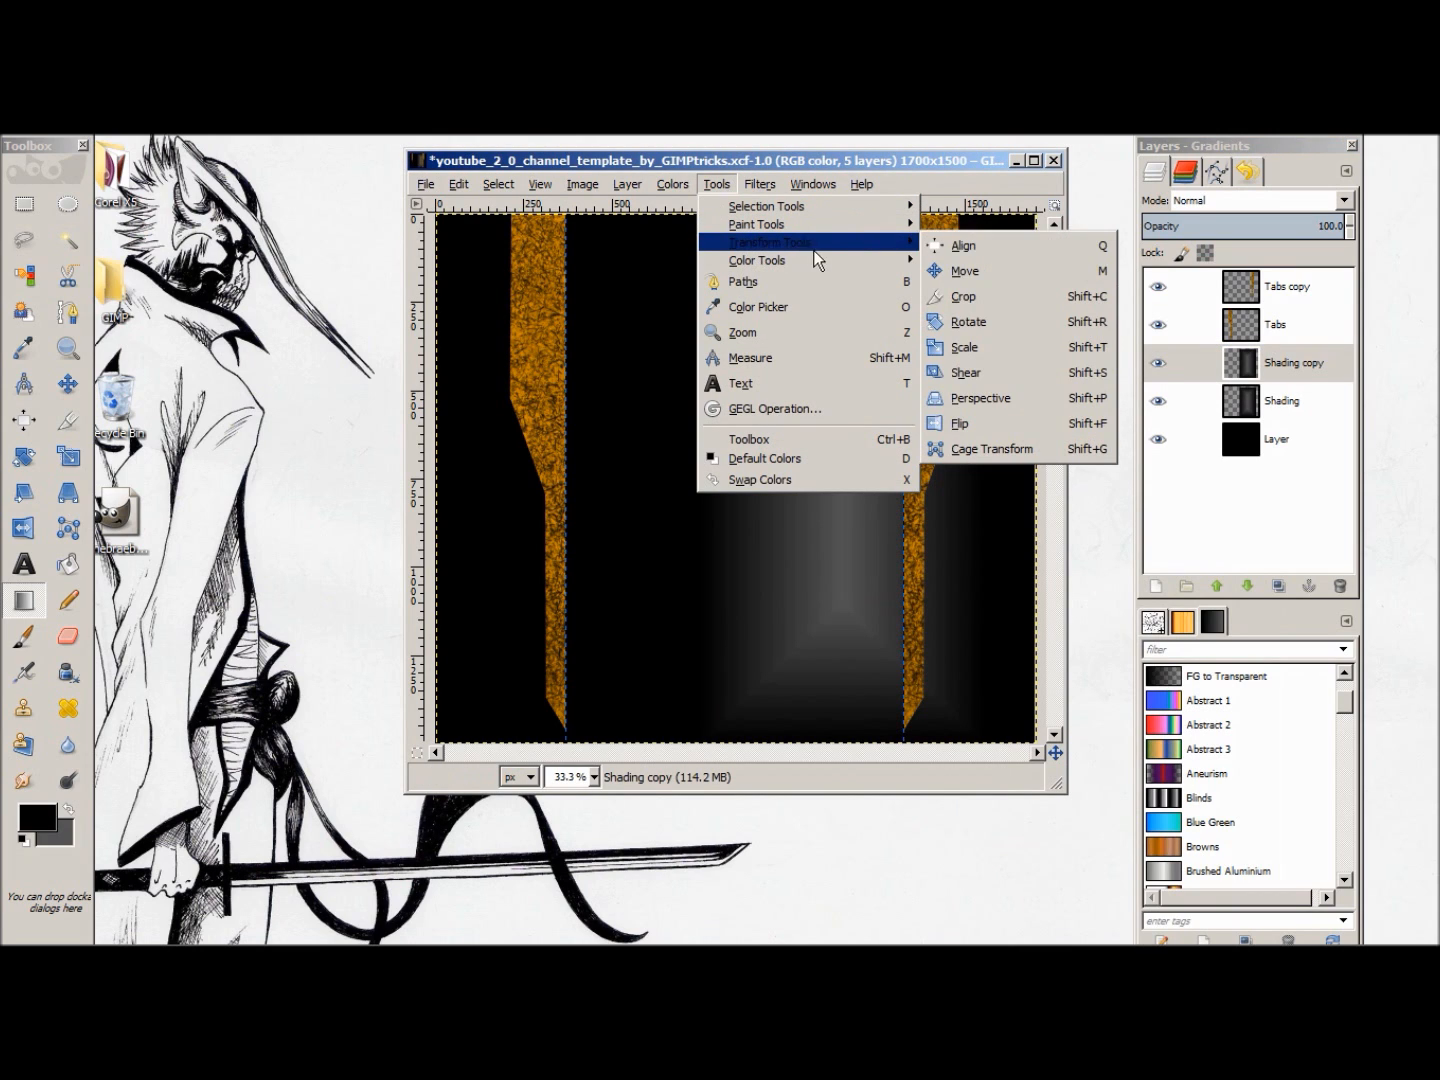
click(1005, 398)
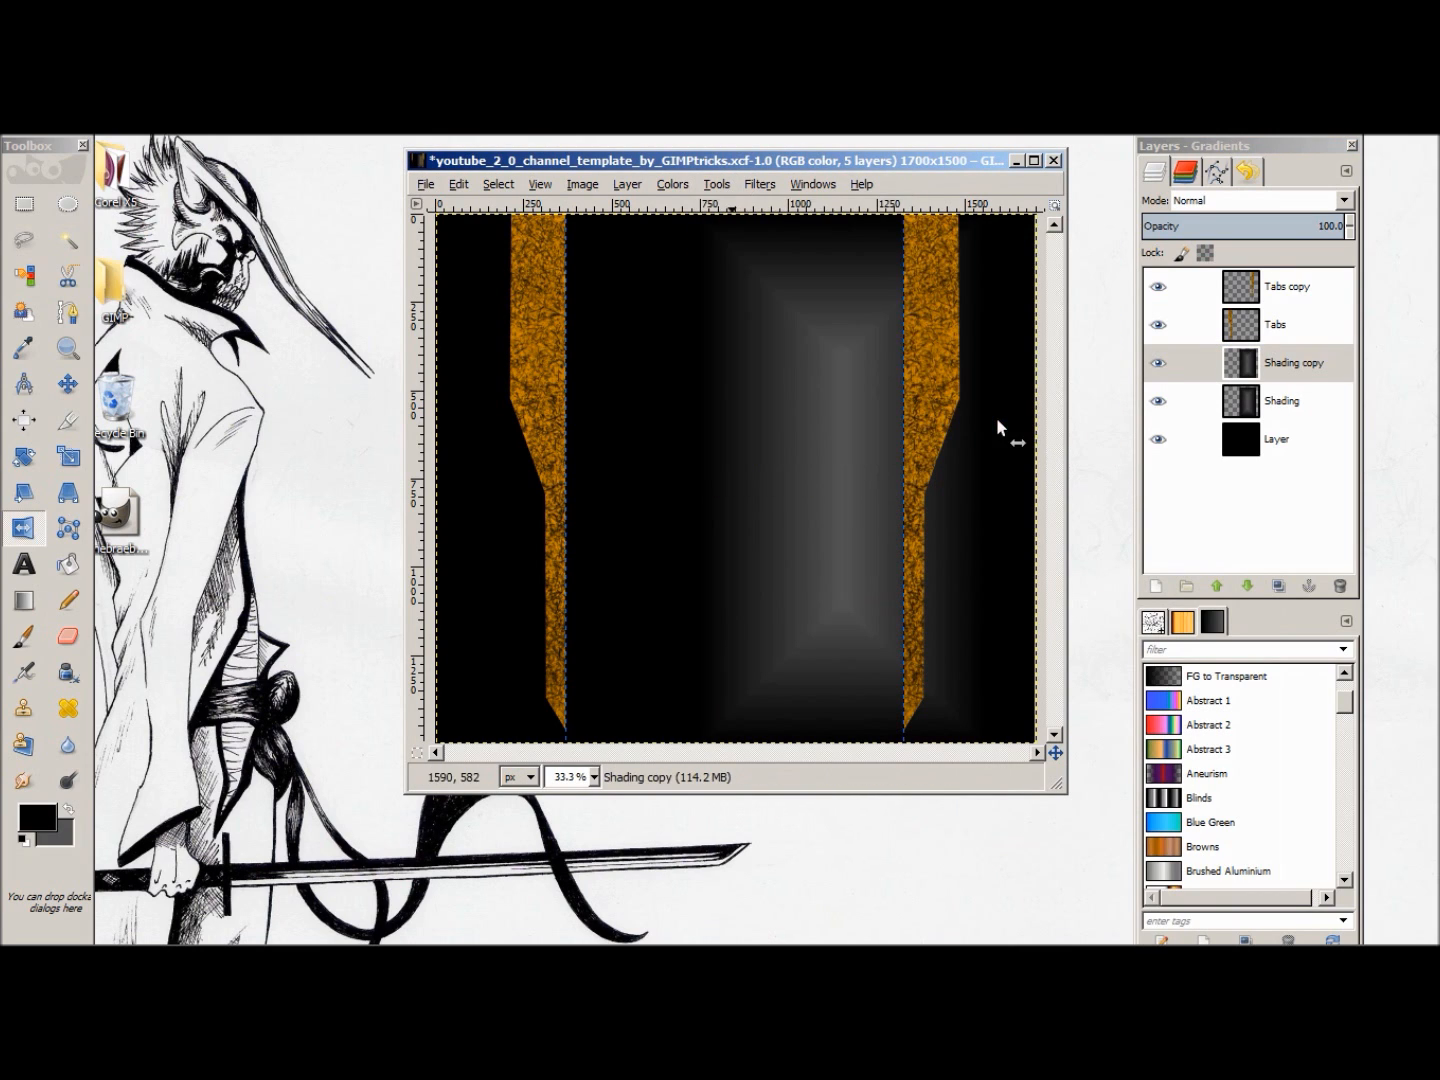
click(752, 406)
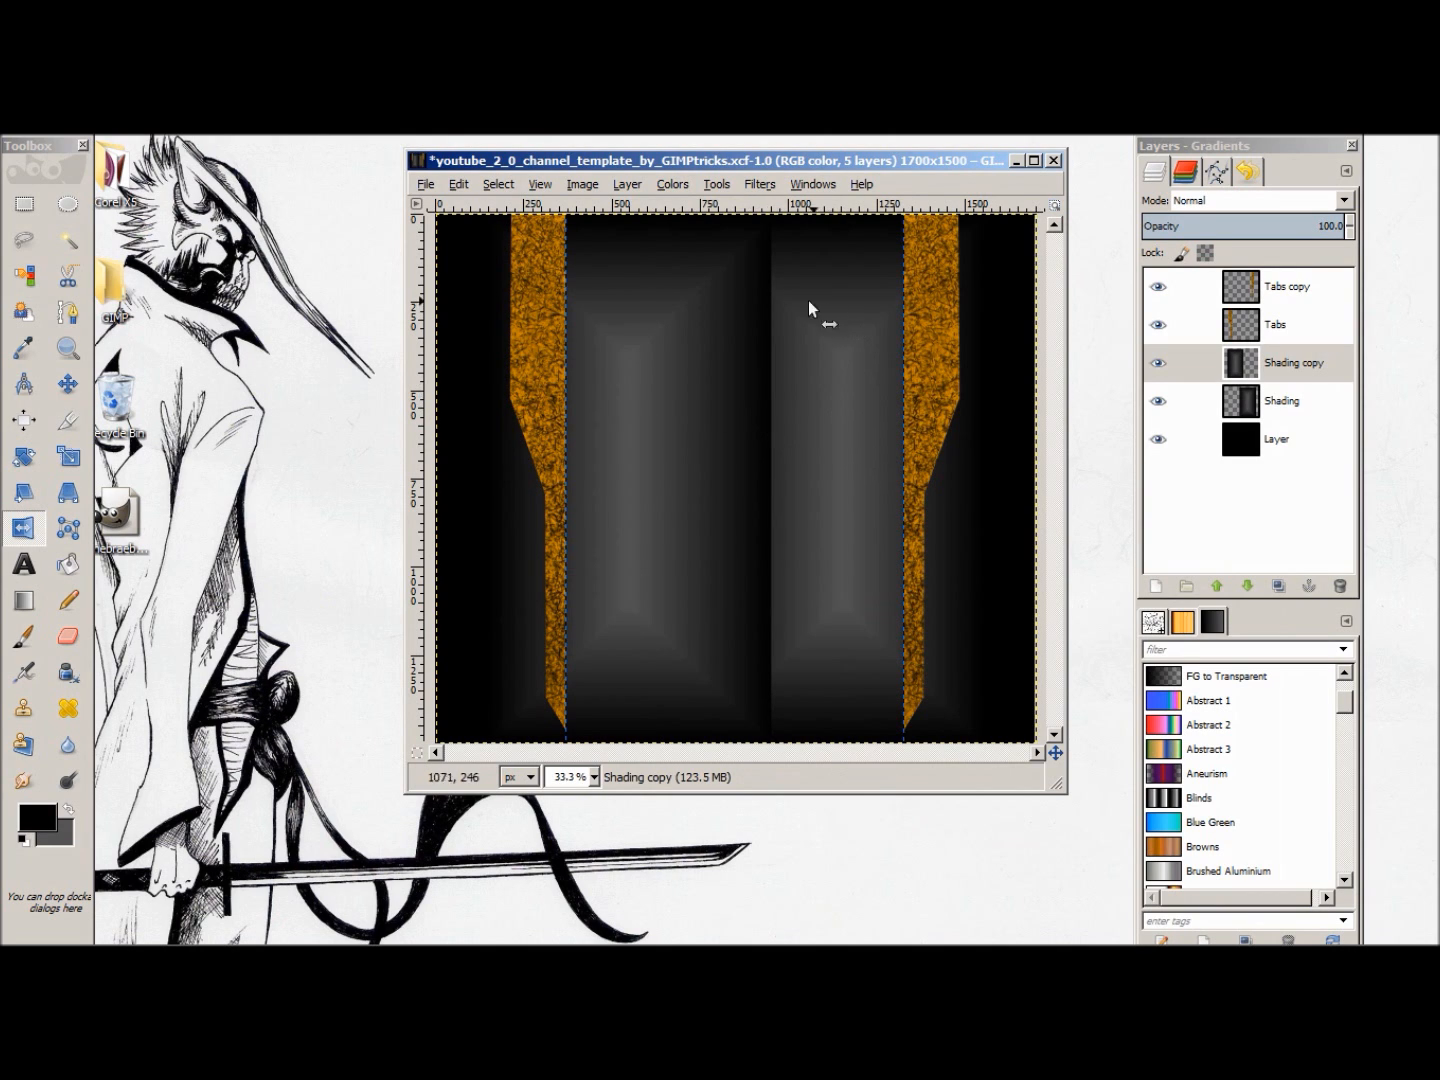
Step: Shift the Shading copy layer slightly to the left and the original Shading layer slightly to the right
click(67, 383)
drag(594, 418, 593, 419)
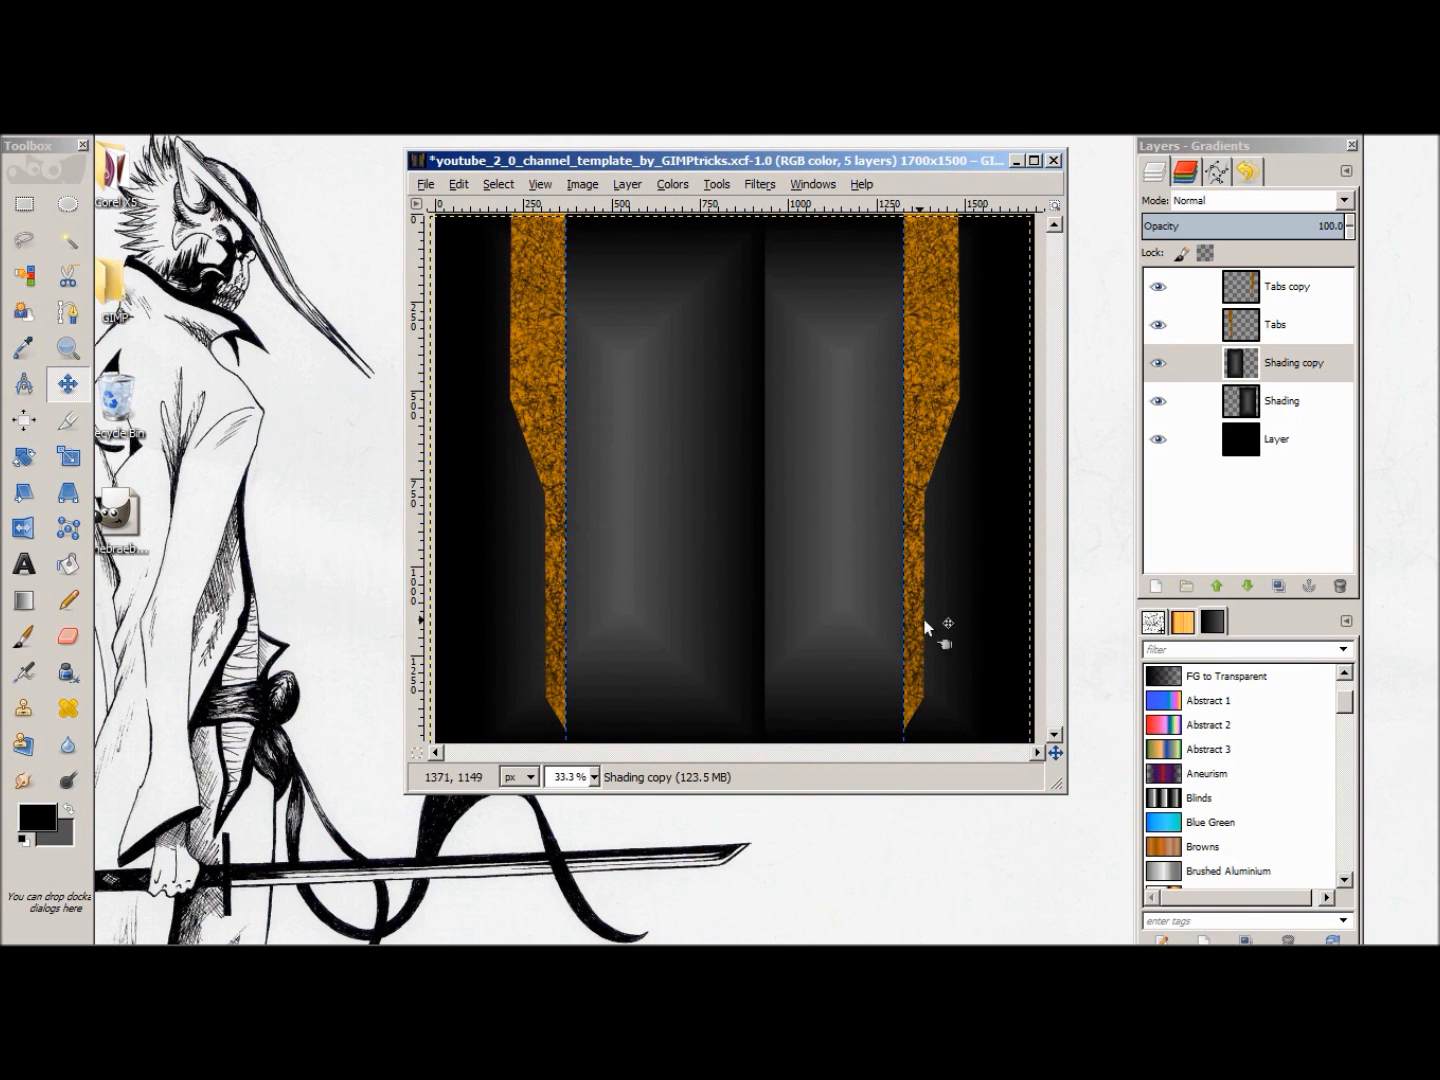
drag(833, 589, 850, 588)
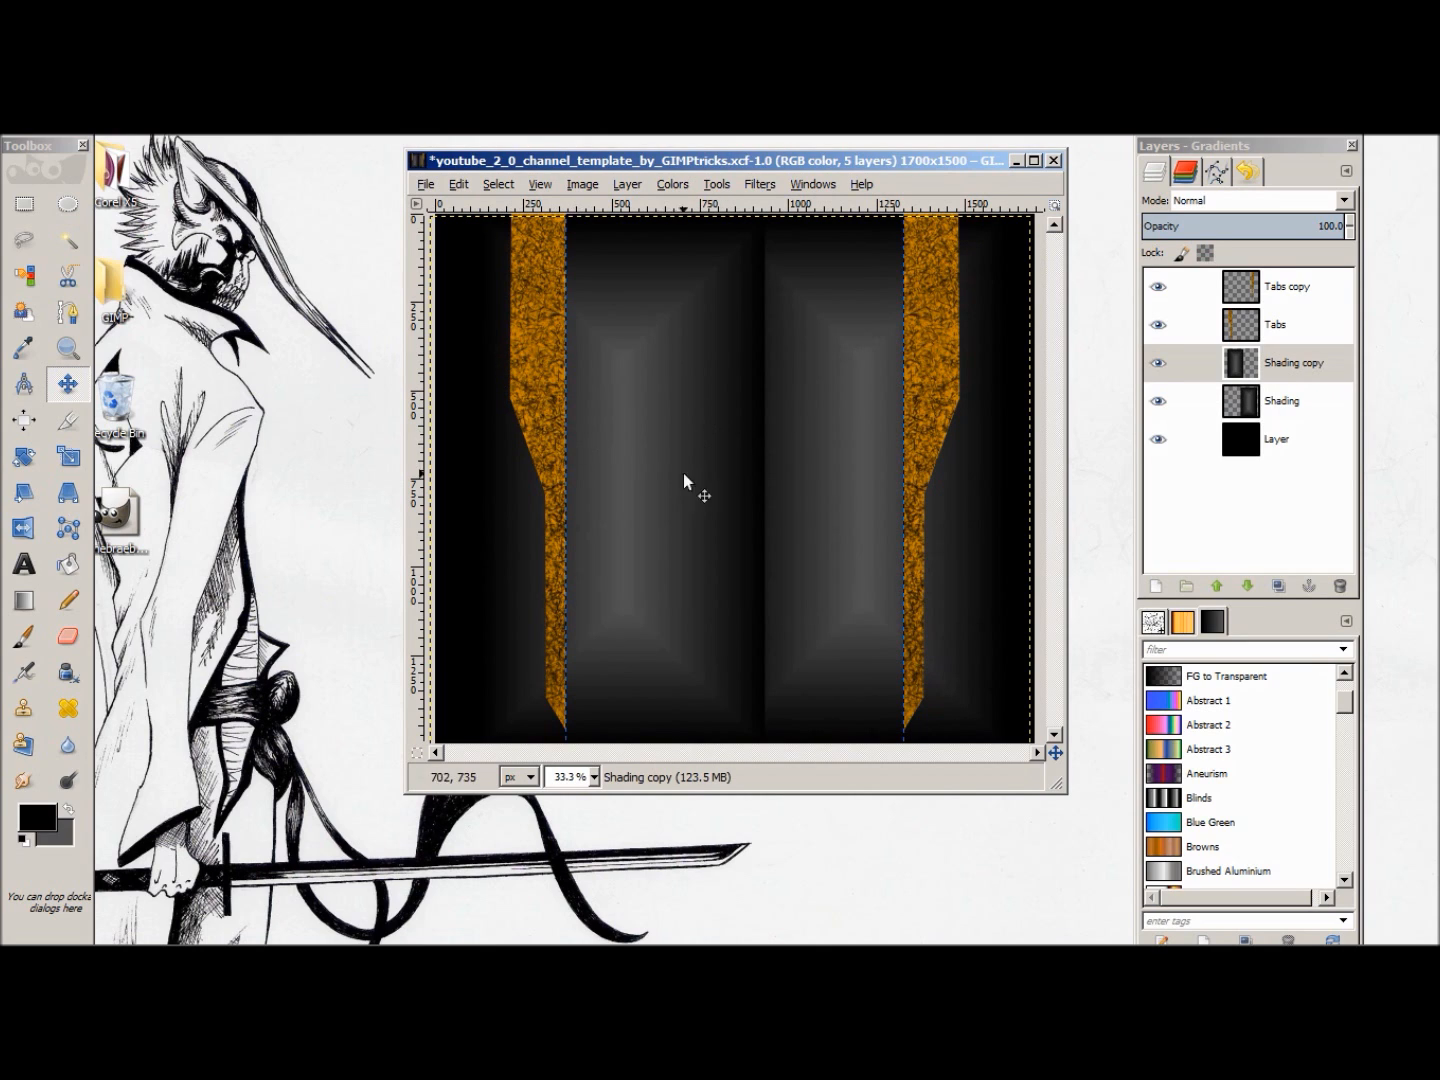
Step: Create a transparent 1700 x 1500 px layer named Cover directly above Shading copy
click(30, 207)
right_click(1319, 525)
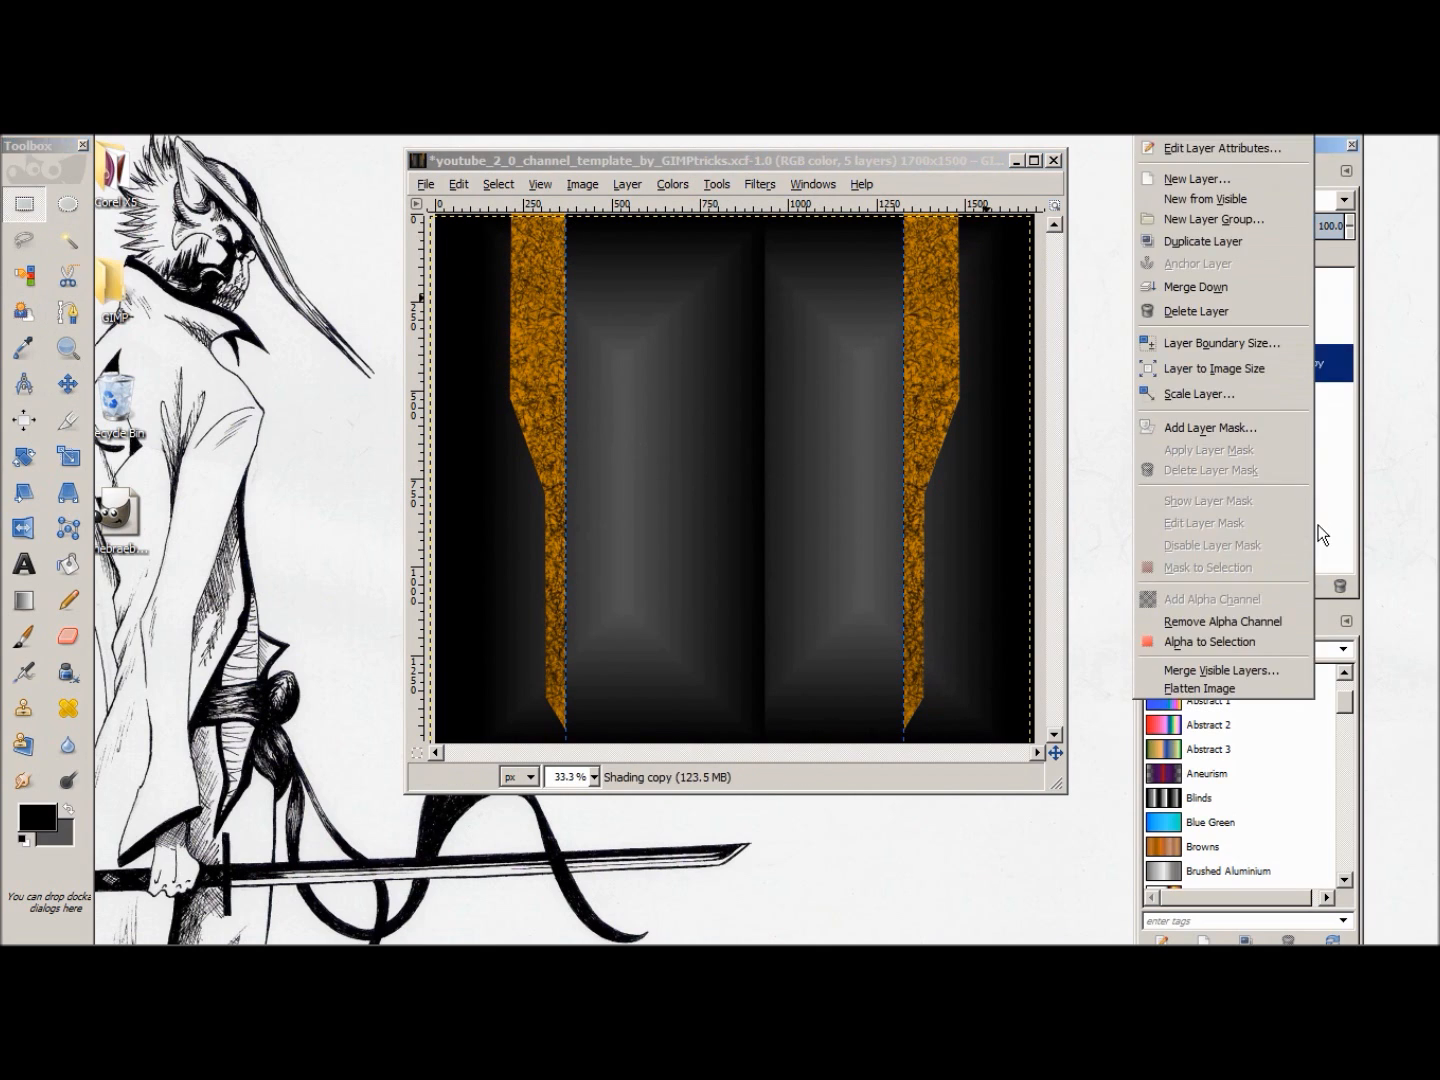
click(1210, 184)
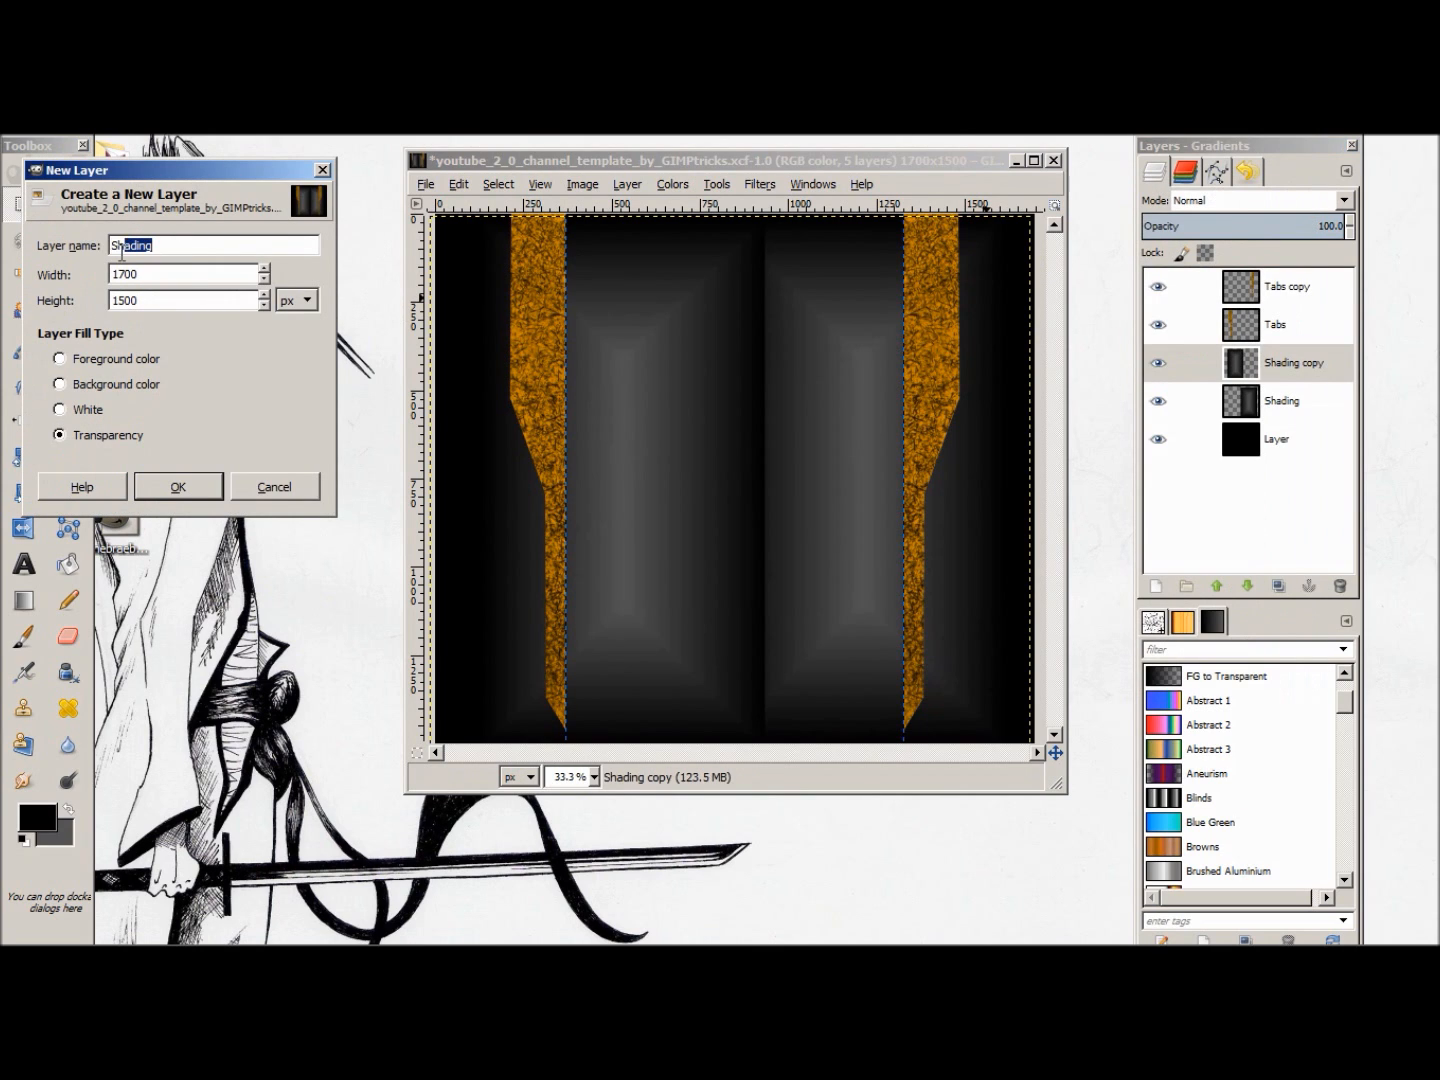
text(Cover)
click(219, 491)
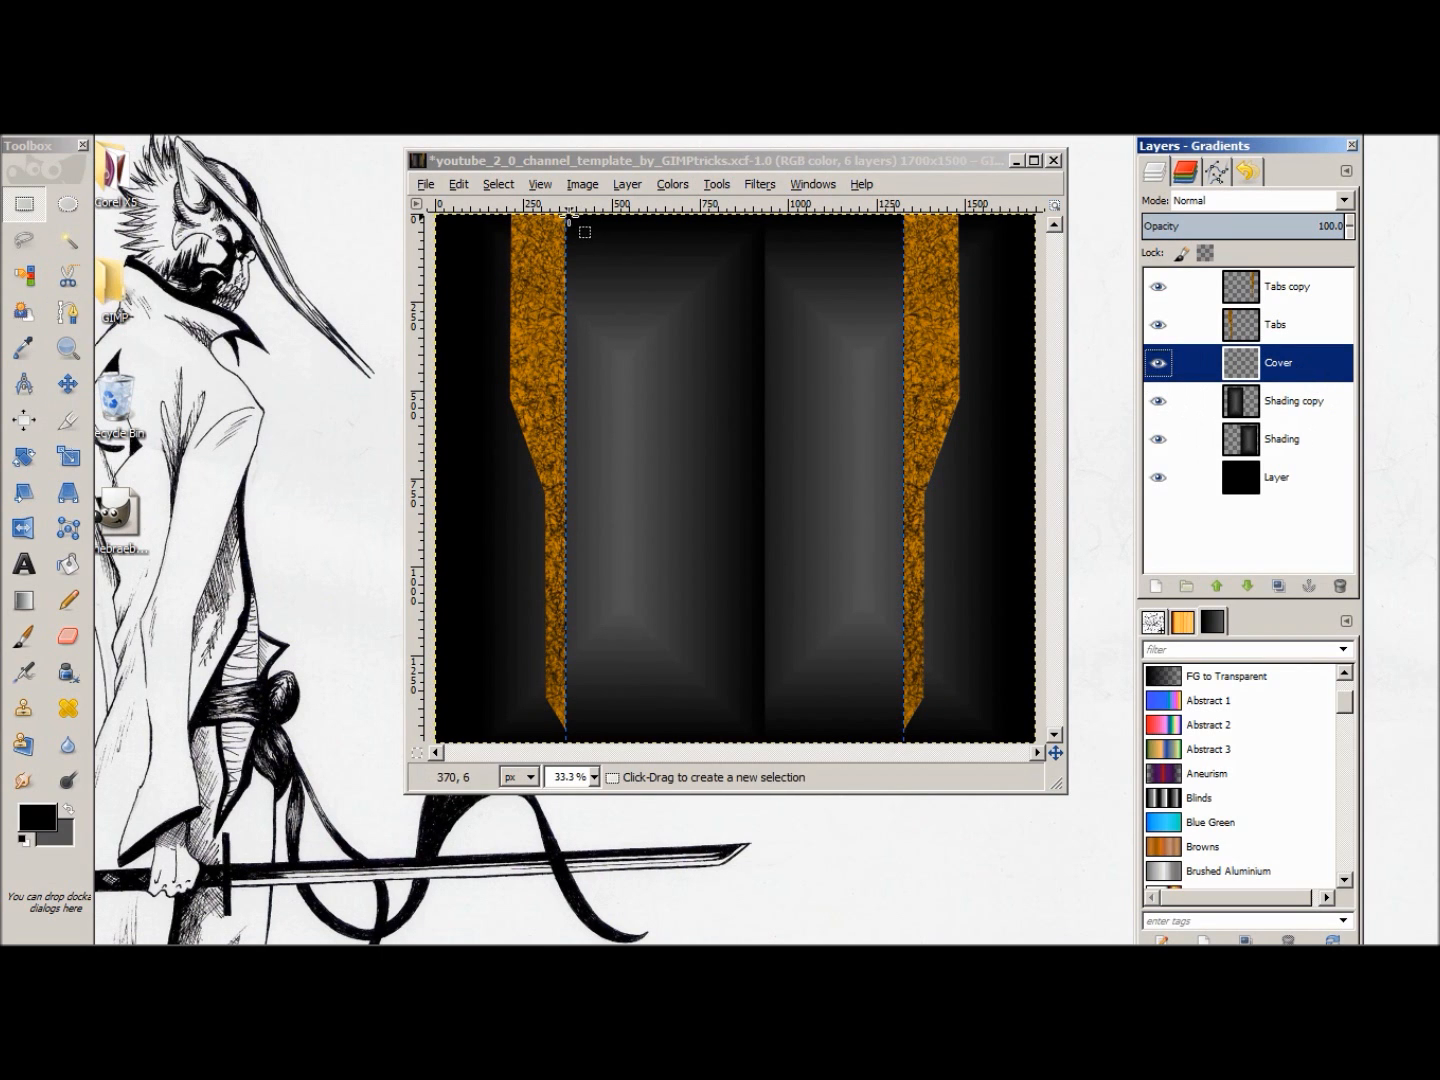
Step: Select the full-height area between the inner edges of the two tabs and fill it with black on Cover
drag(567, 213, 905, 743)
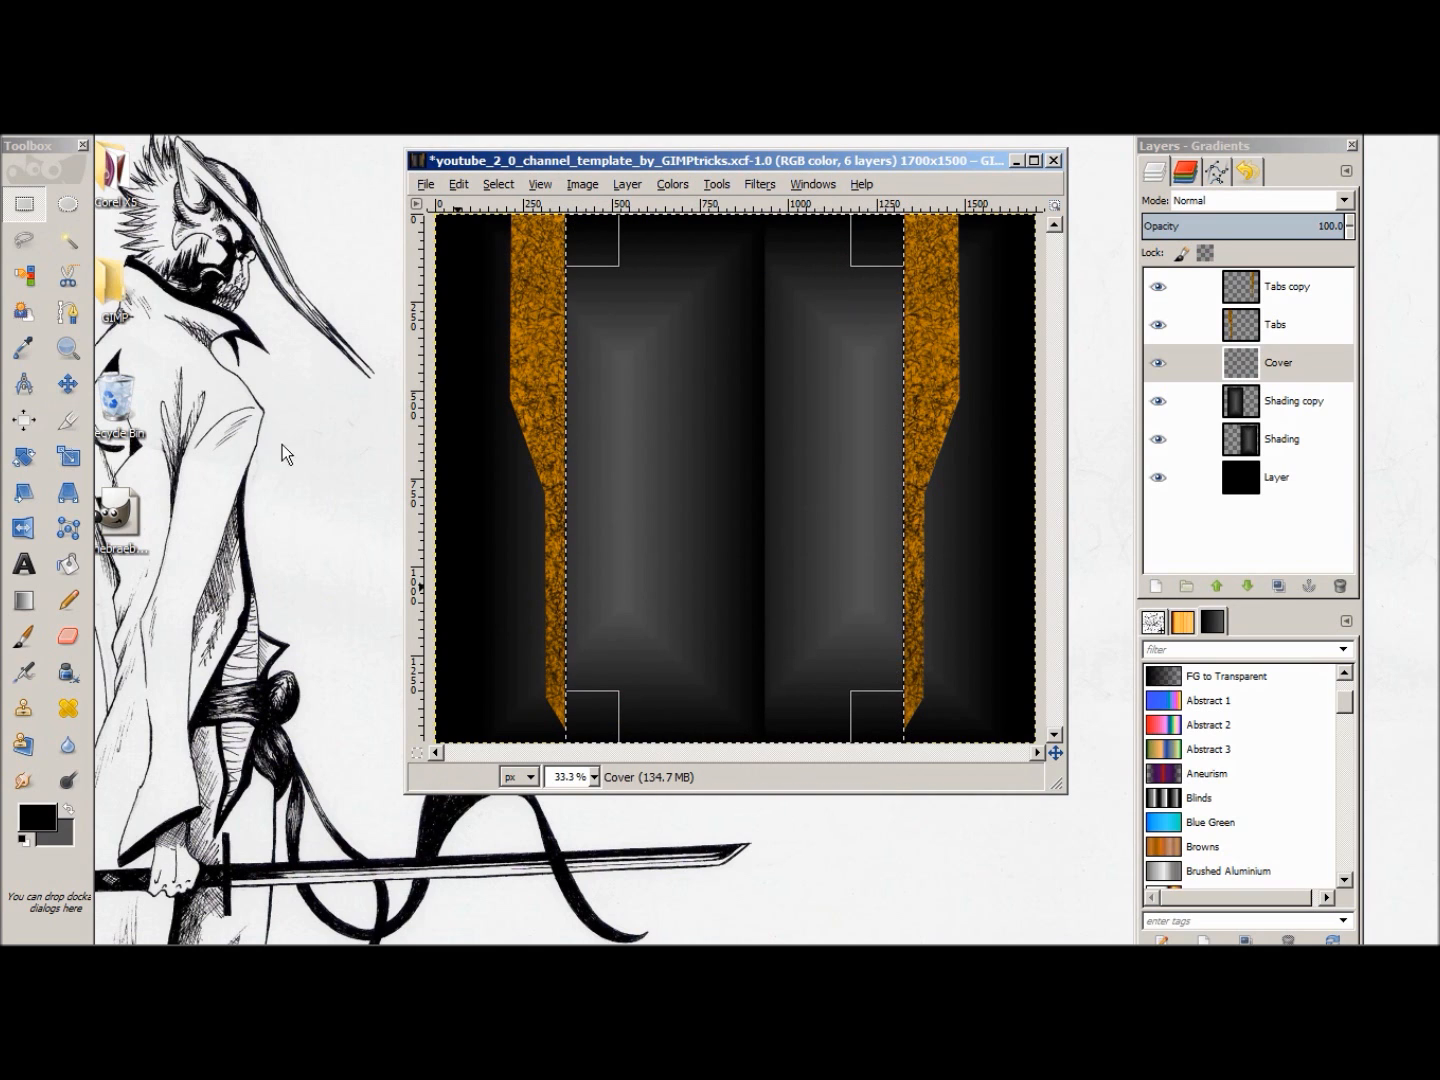
click(465, 188)
click(534, 482)
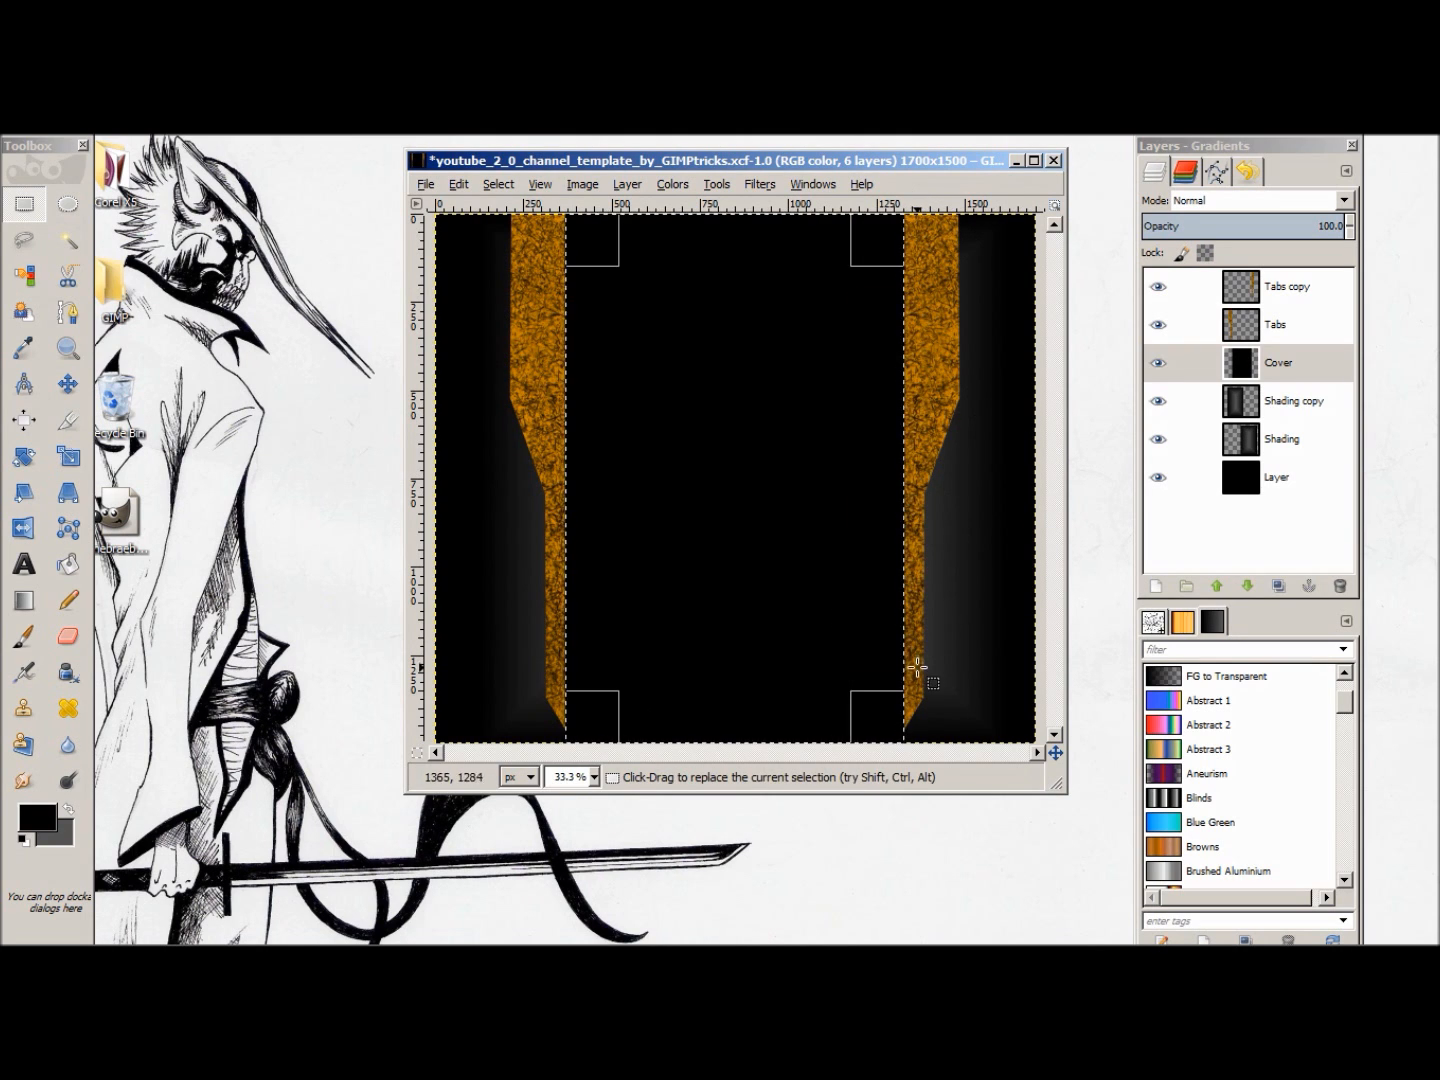
Step: Make Tabs copy the active layer and clear the selection between the tabs
click(1316, 292)
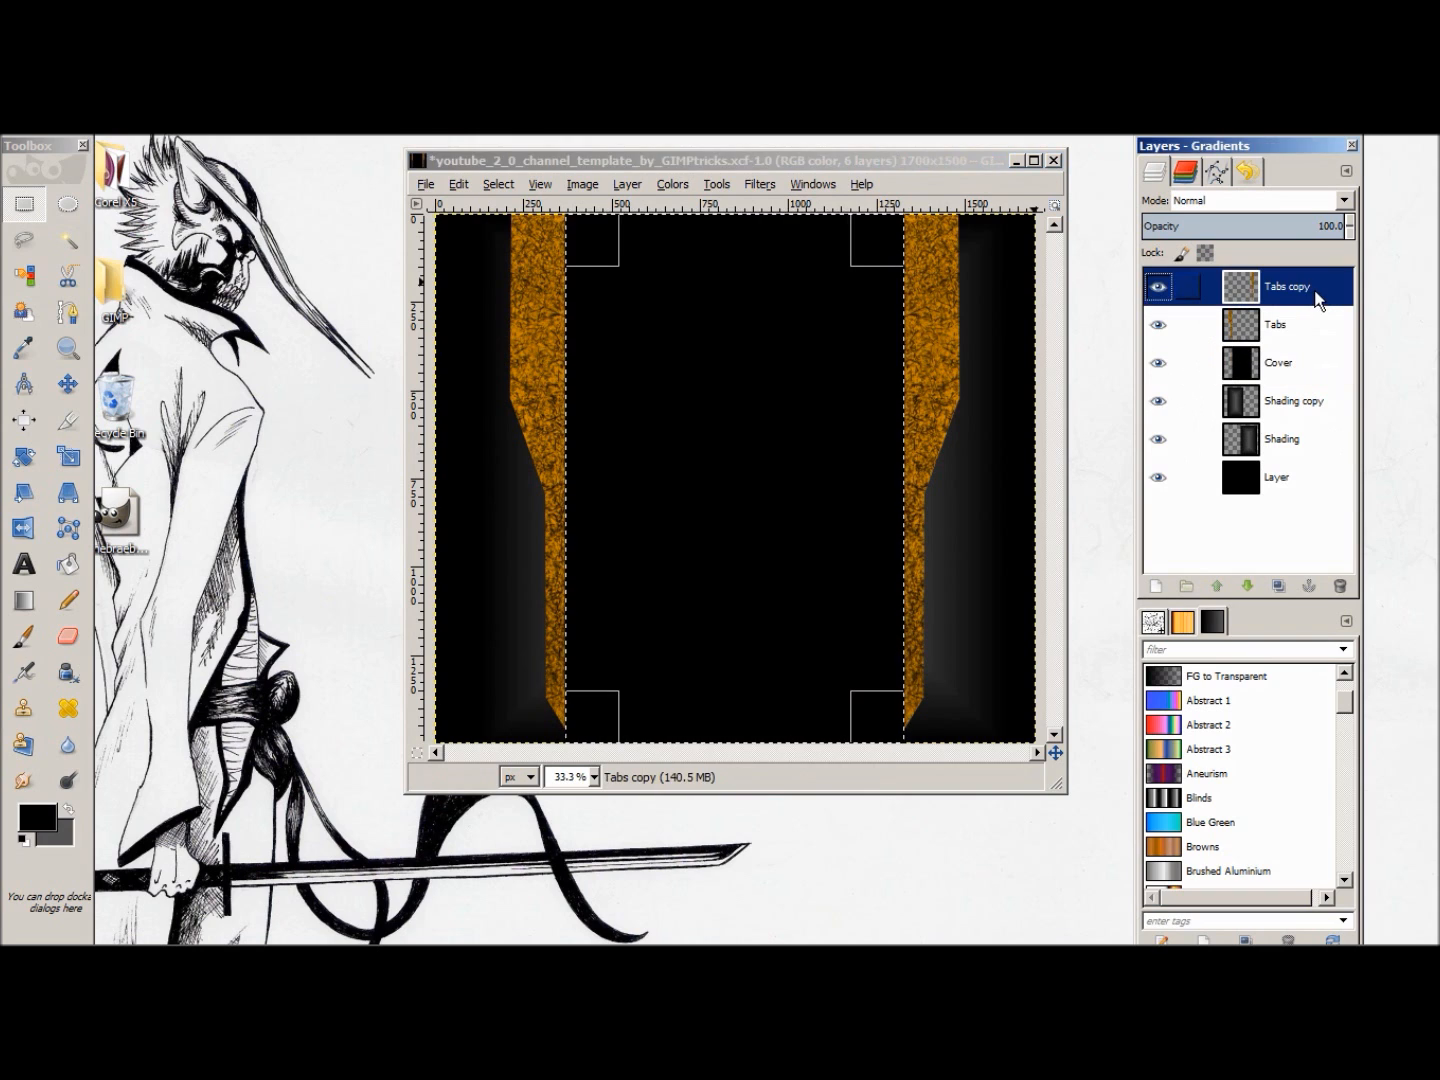
click(1291, 328)
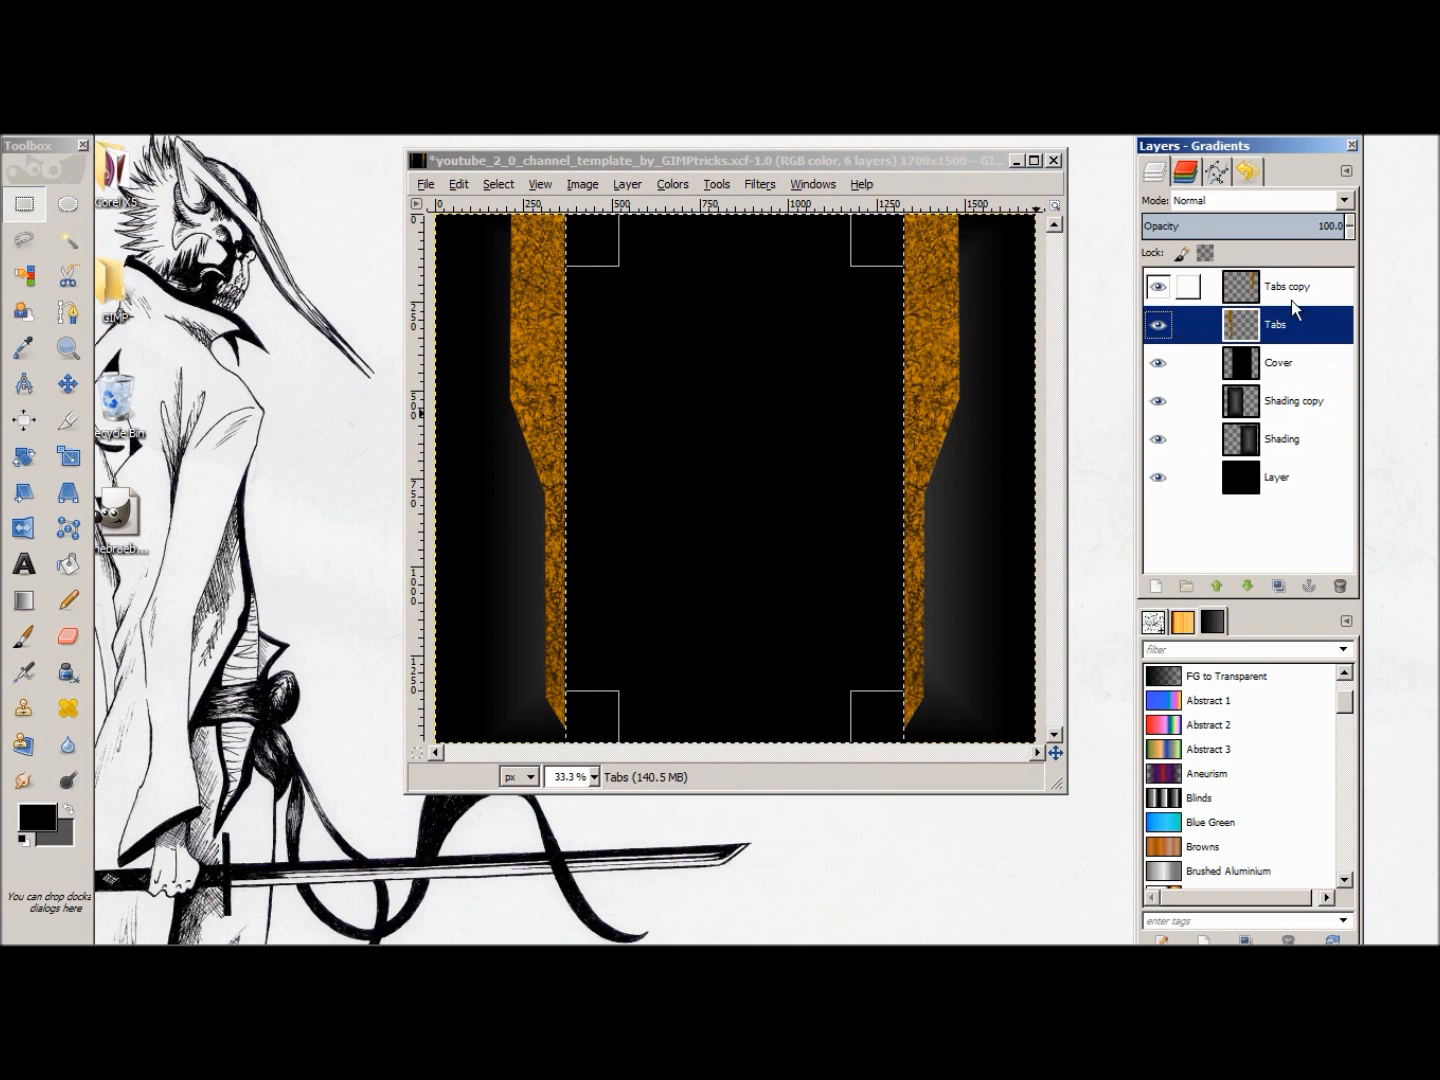
click(1292, 298)
right_click(677, 318)
mouse_move(734, 380)
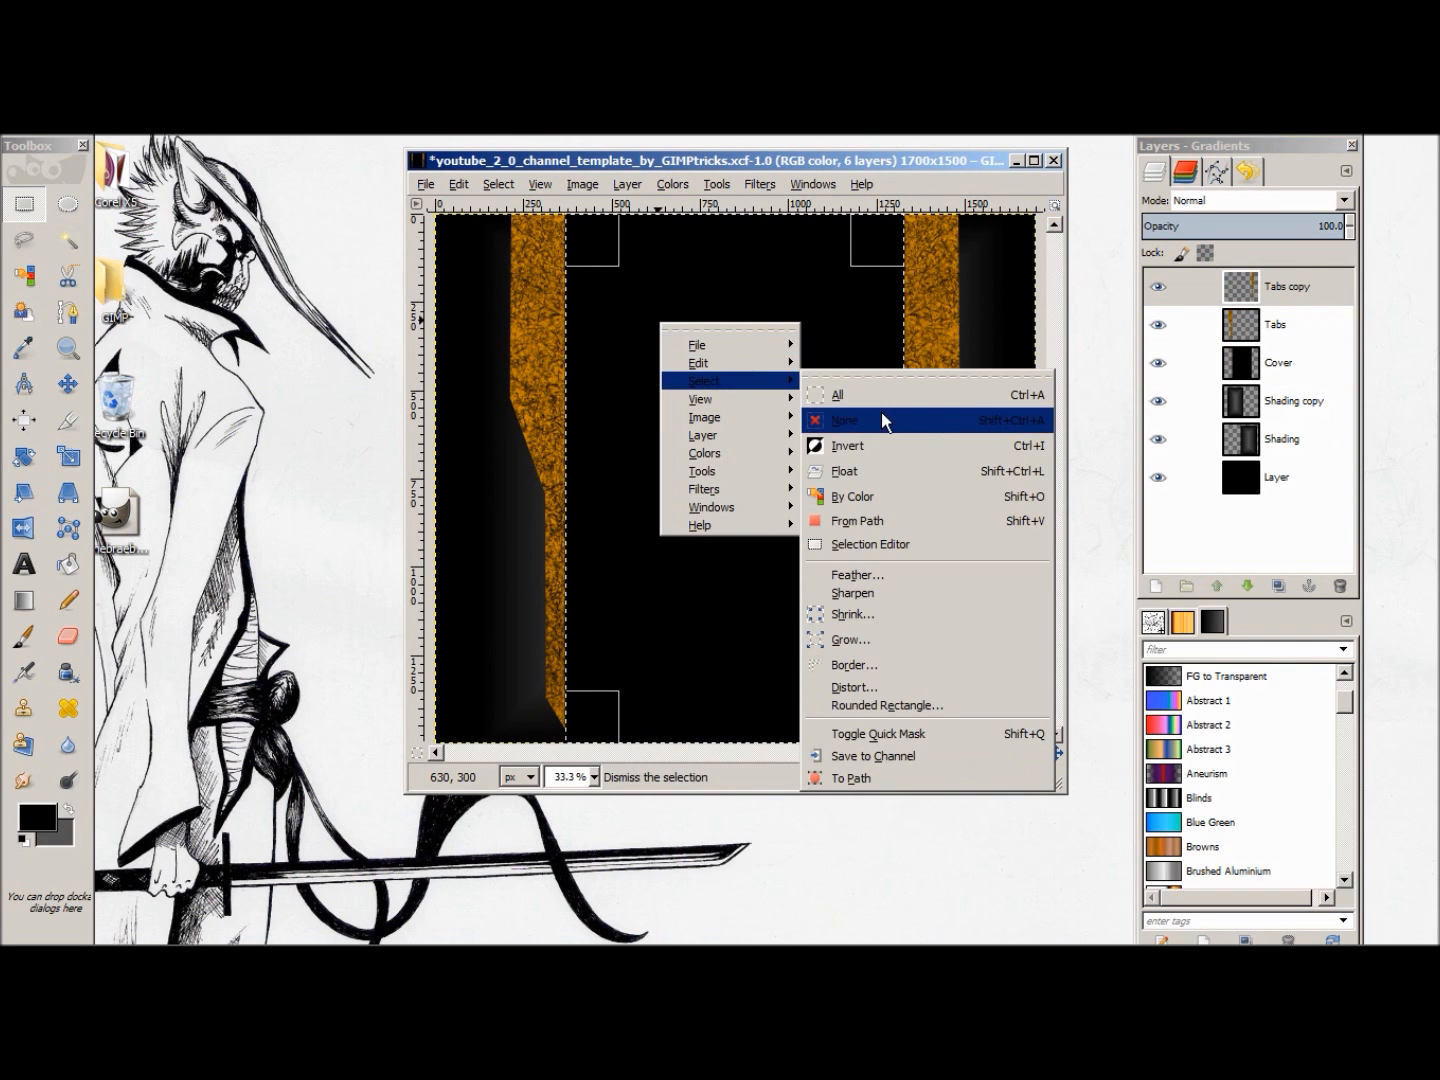
click(881, 412)
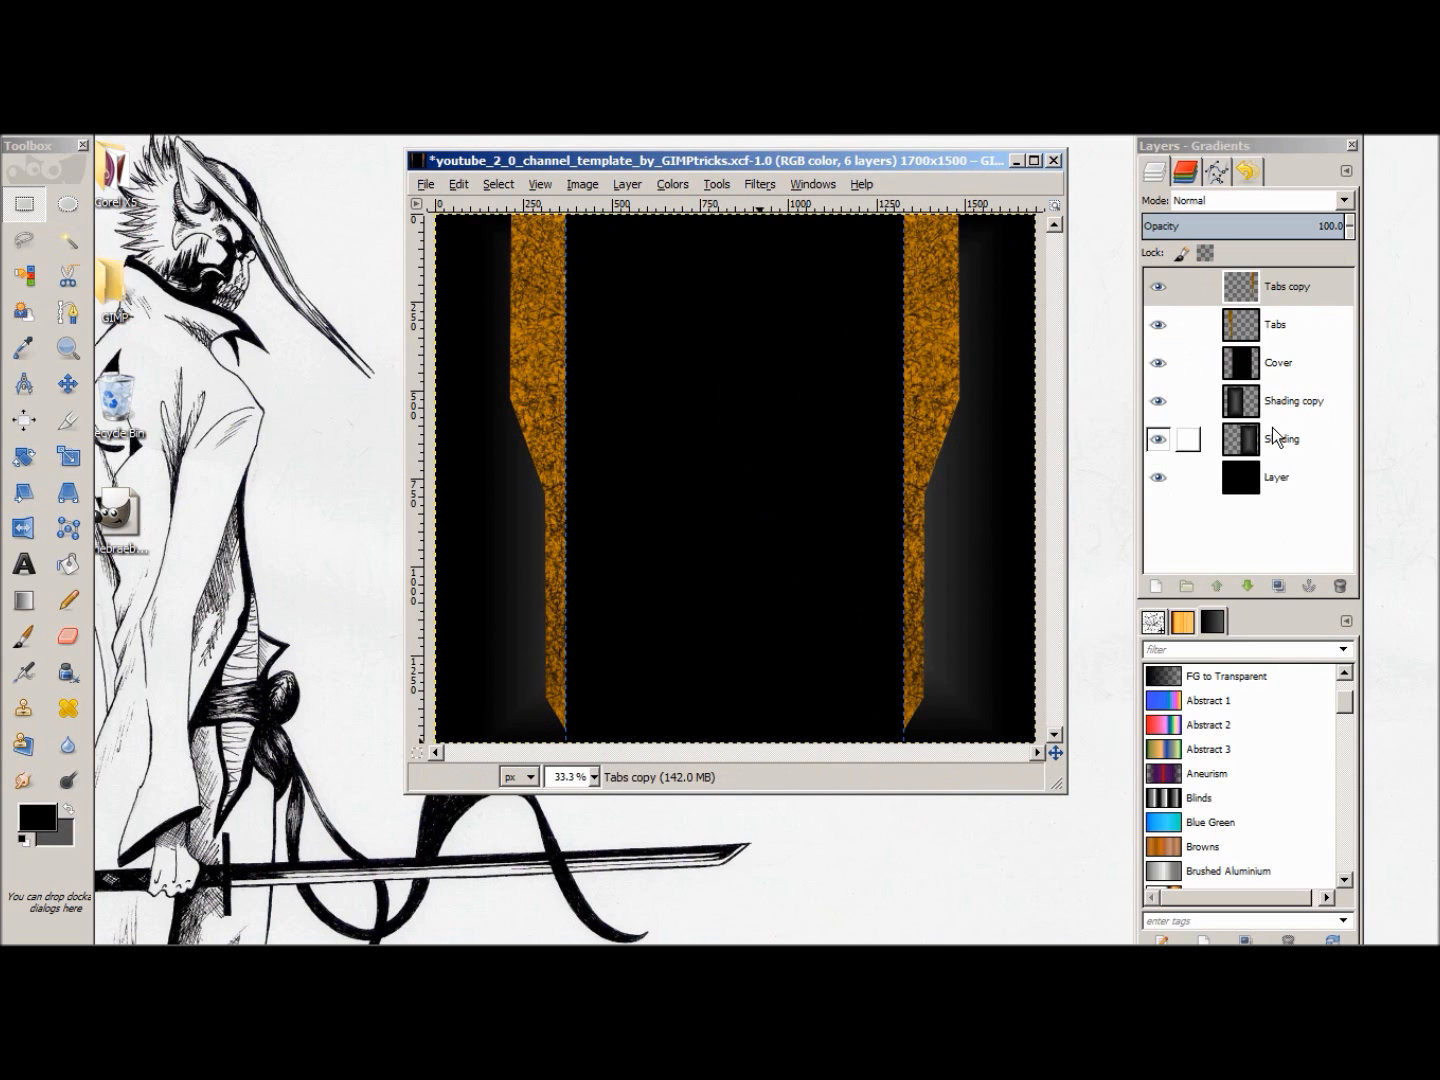
Step: Add a black drop shadow to Tabs copy with X offset 8, blur radius 15, opacity 80 and resizing allowed
click(1310, 286)
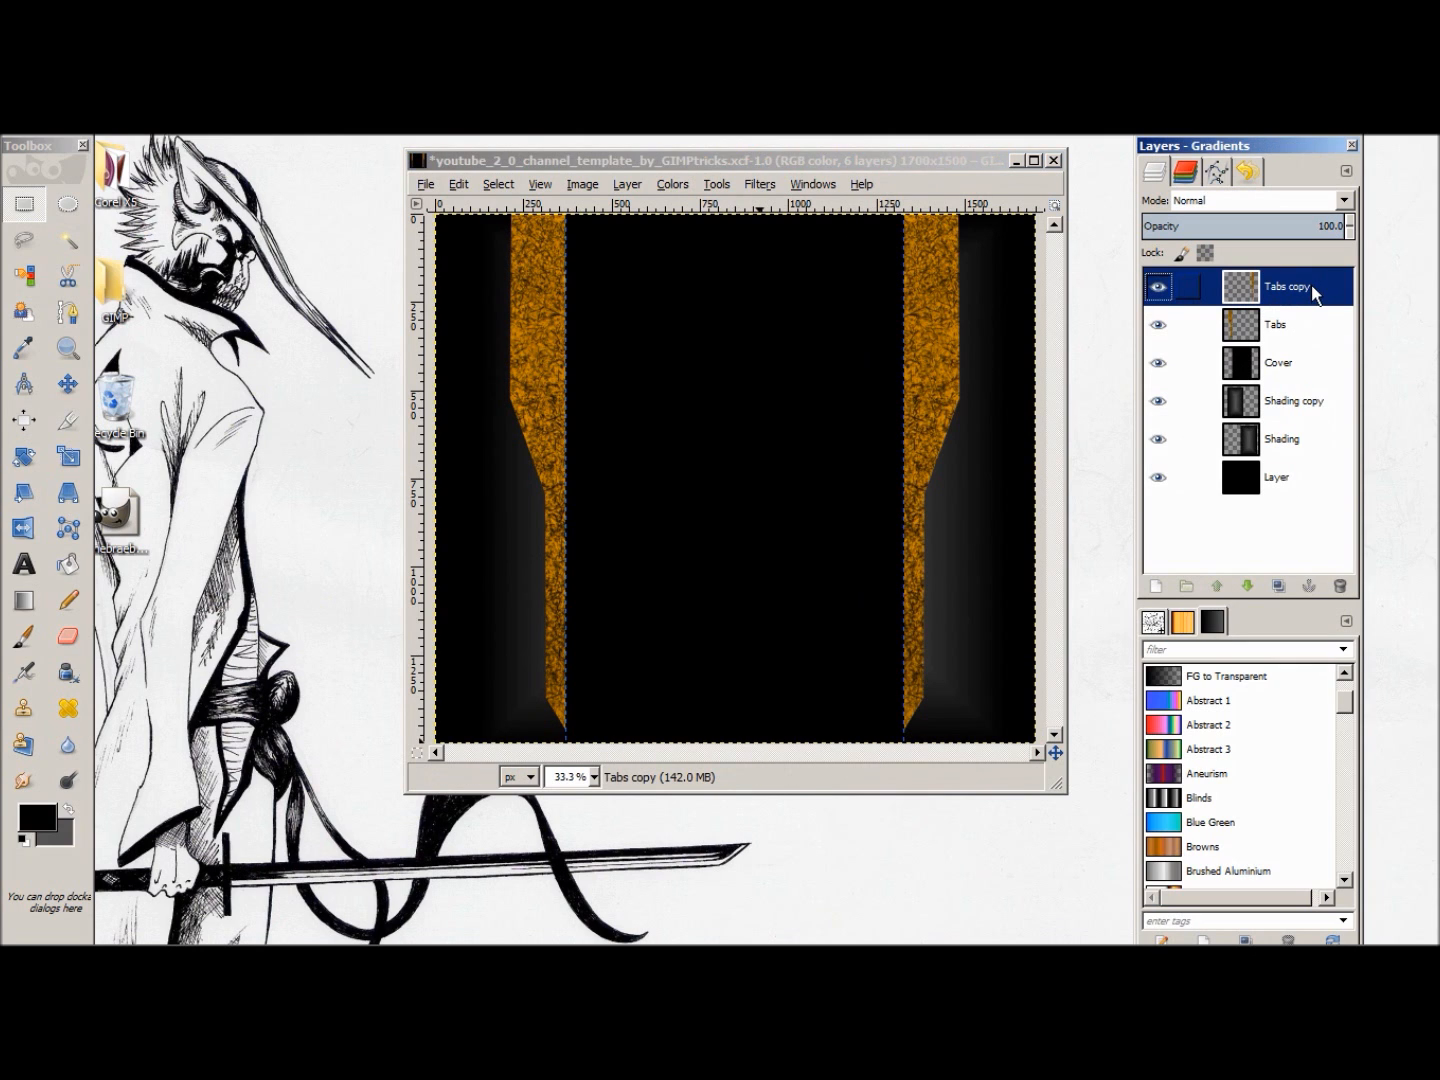
click(712, 184)
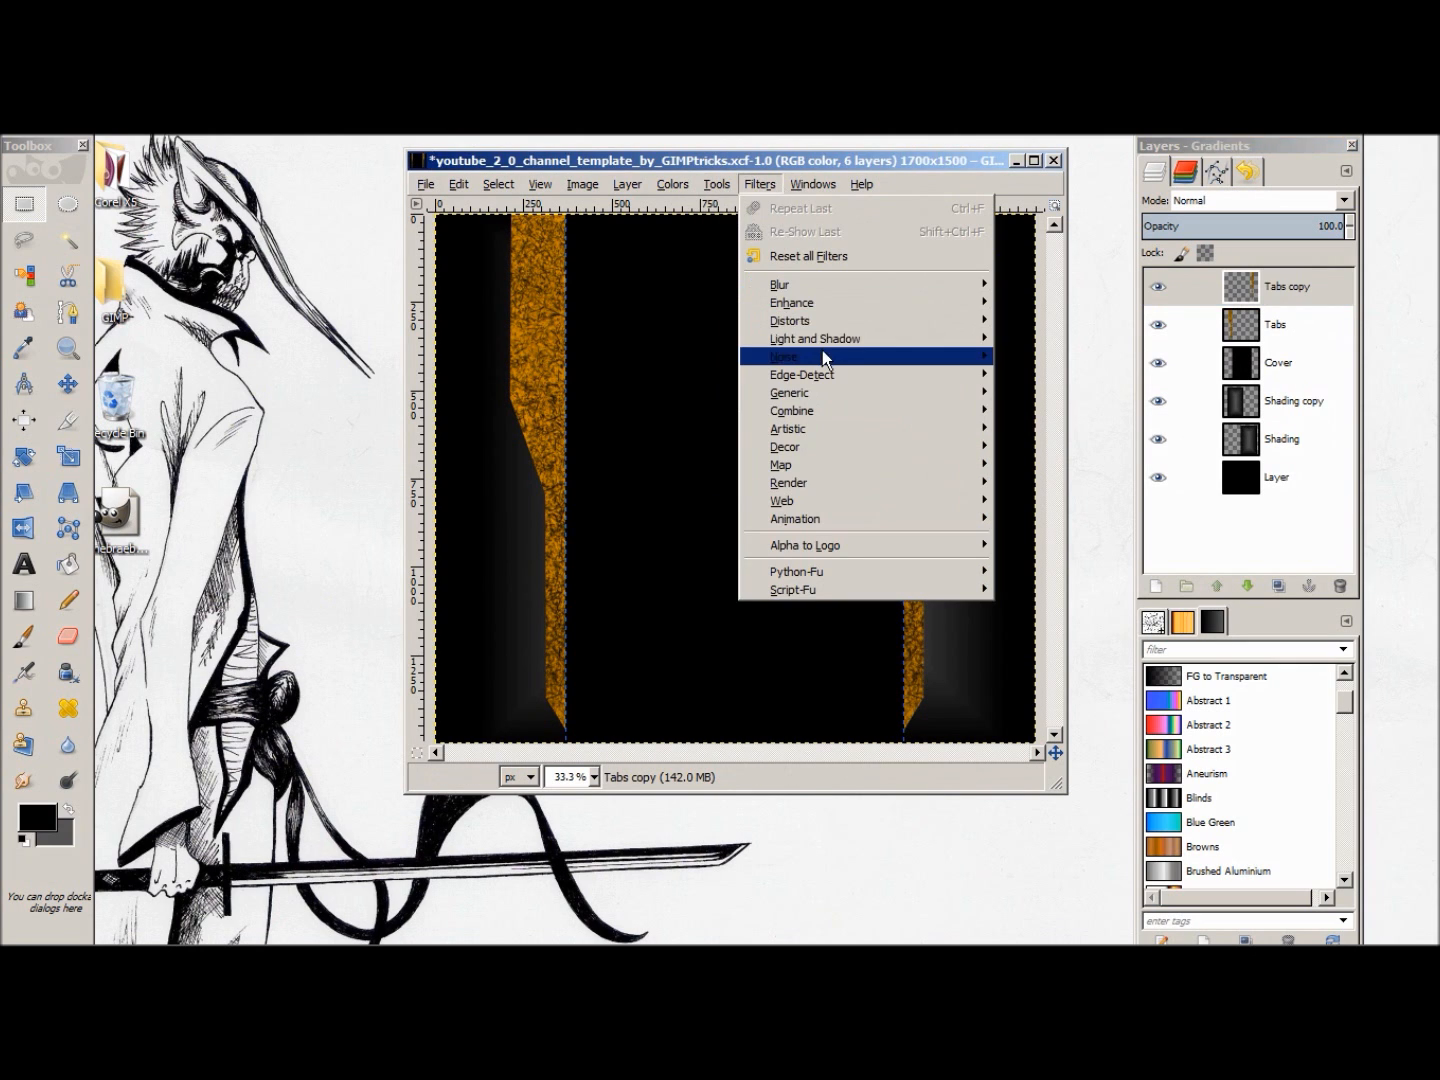
mouse_move(904, 343)
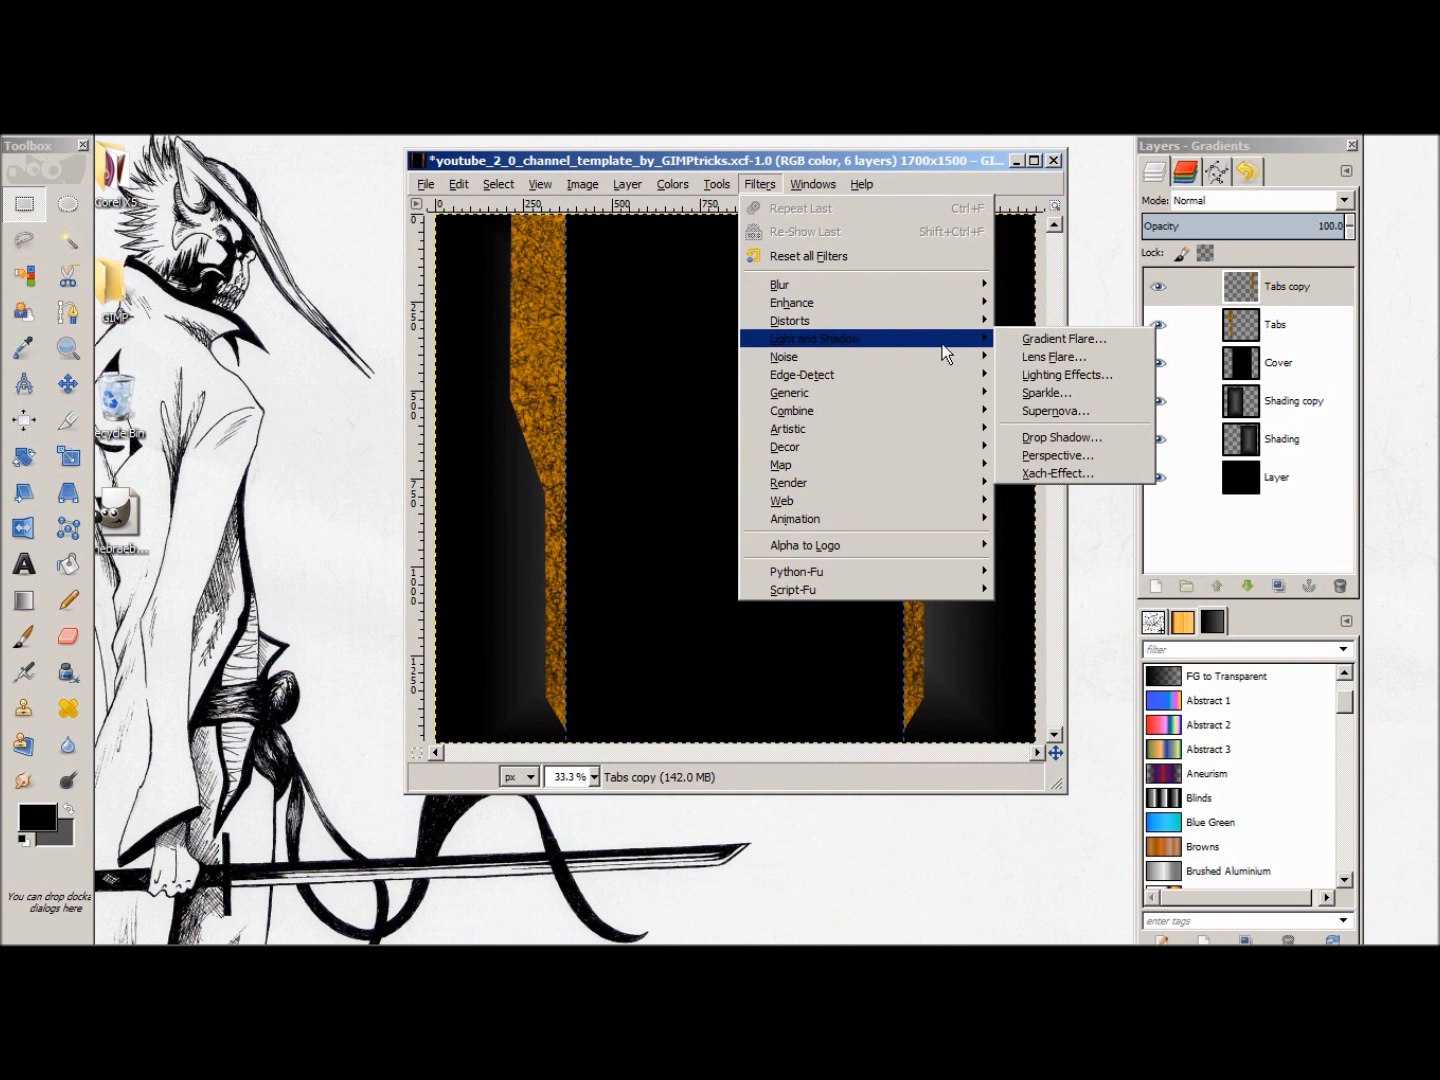
click(1080, 438)
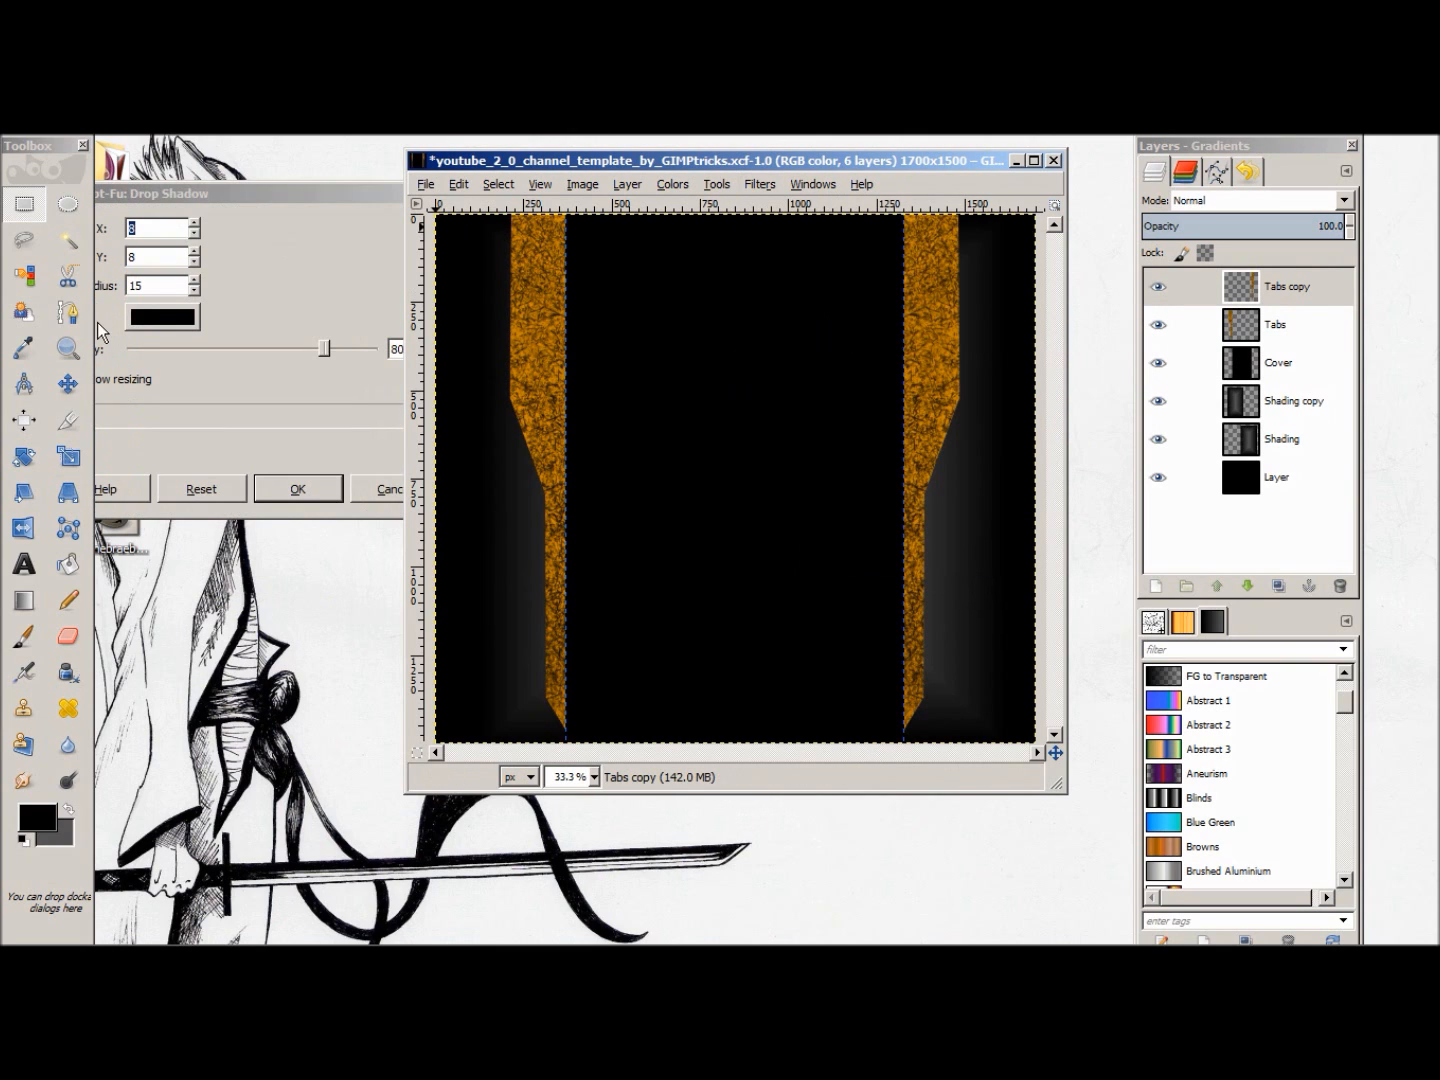
drag(203, 196, 262, 176)
key(Tab)
text(-3)
key(Delete)
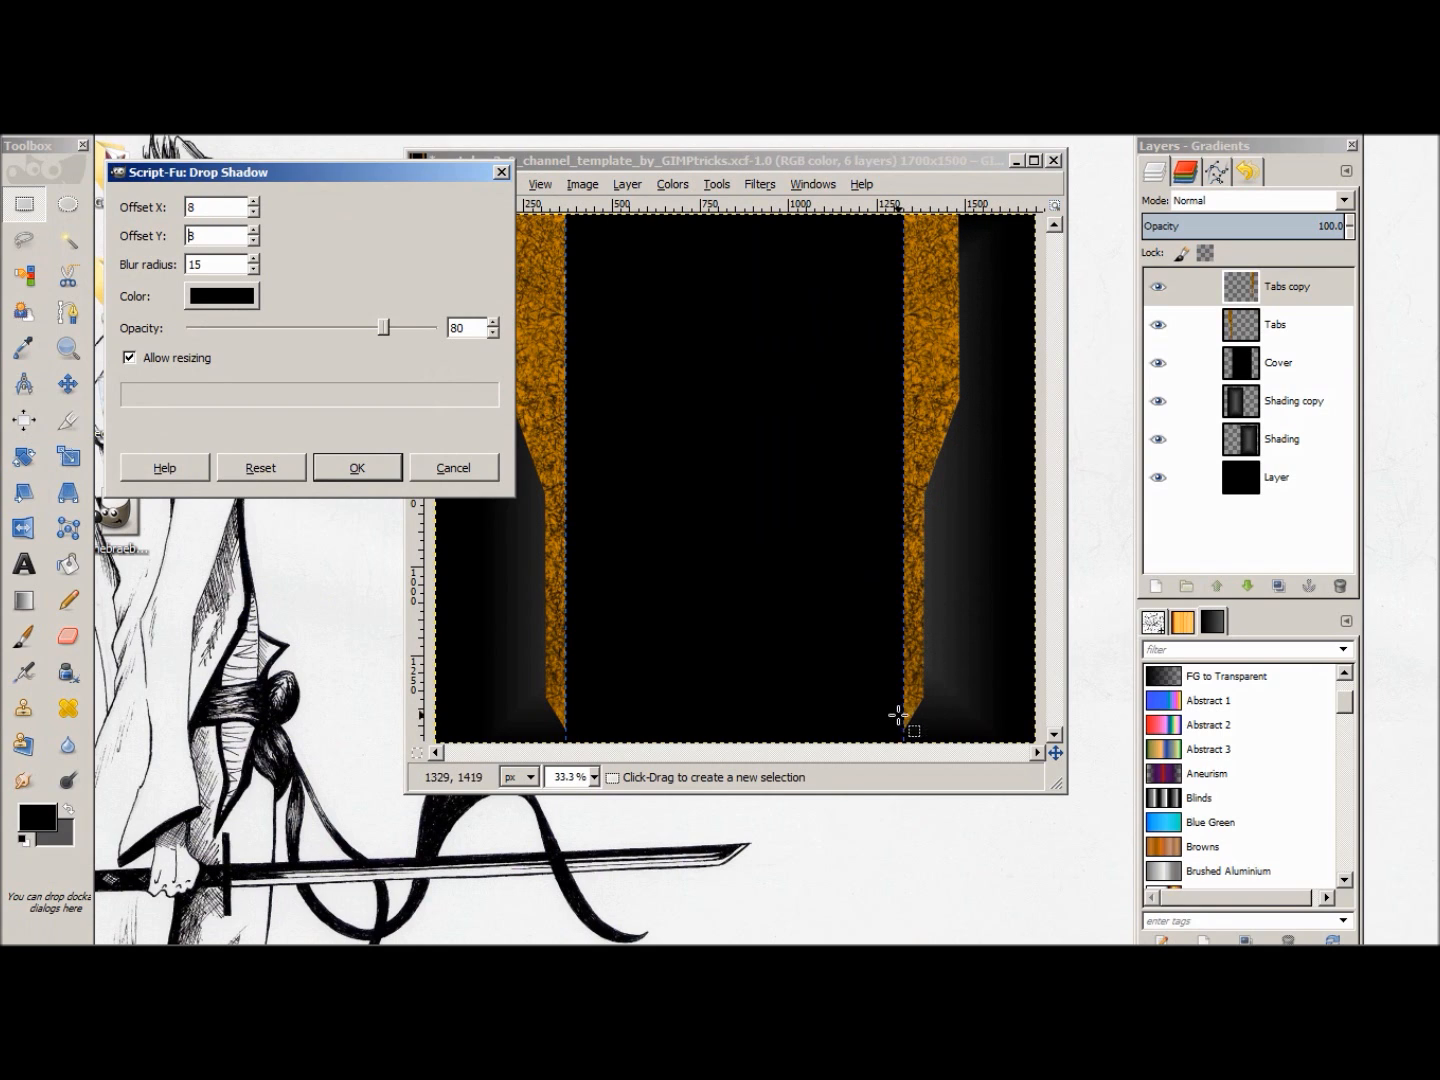
click(358, 465)
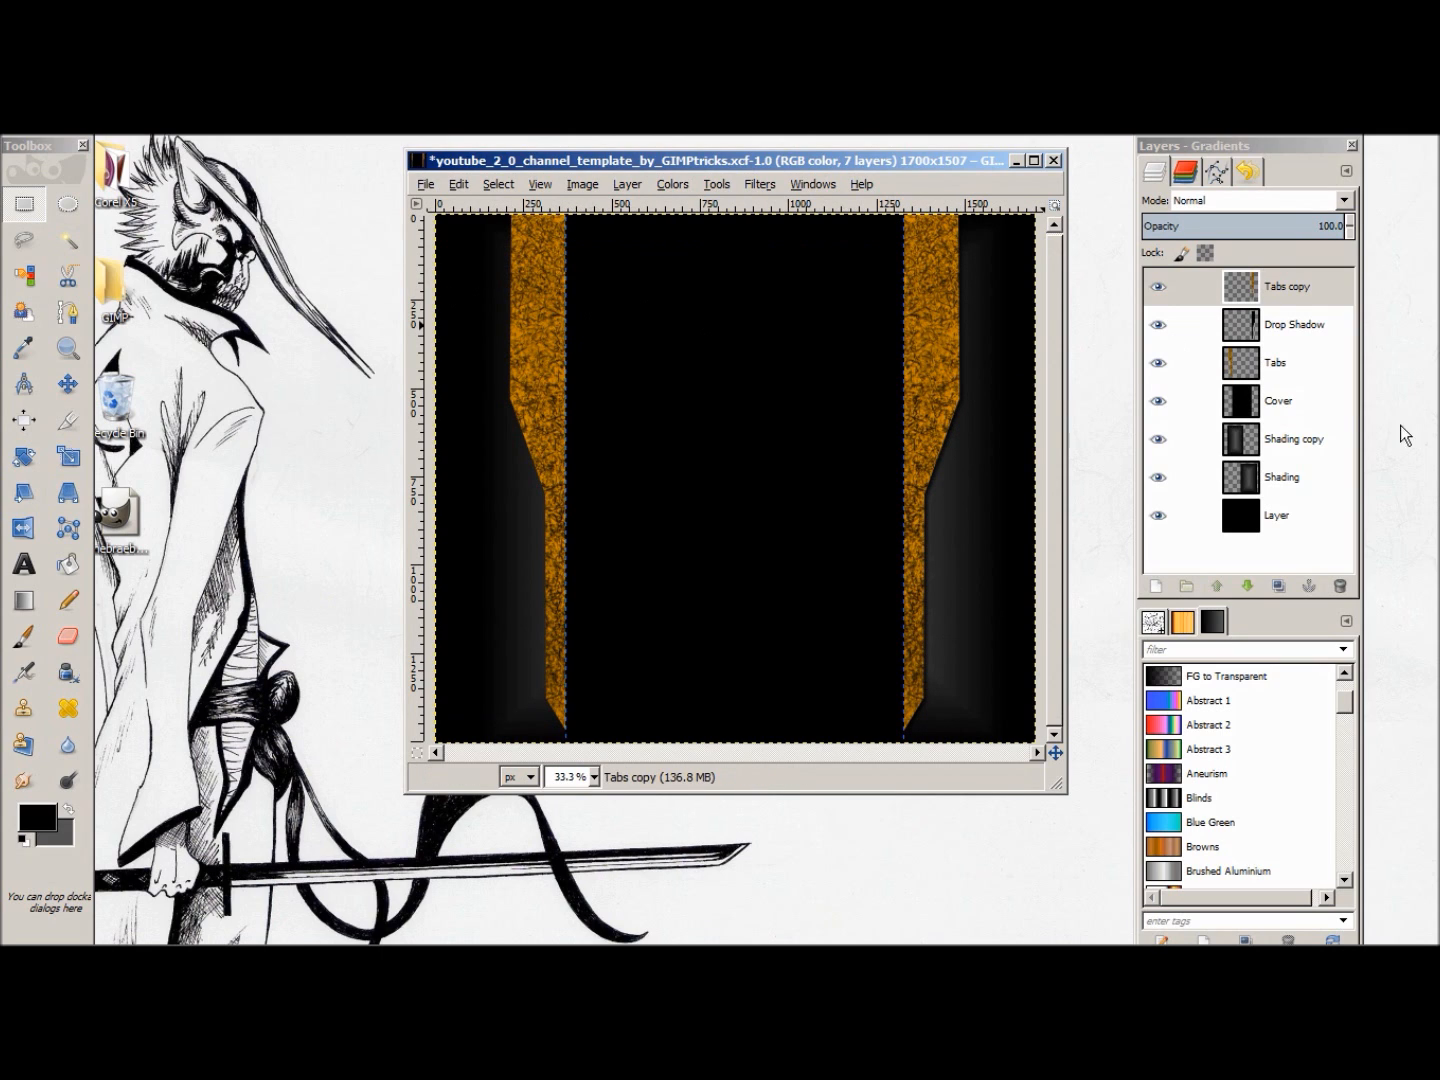
Step: Add a black drop shadow to Tabs with X and Y offsets of -8, blur radius 15, opacity 80 and resizing allowed
click(1294, 366)
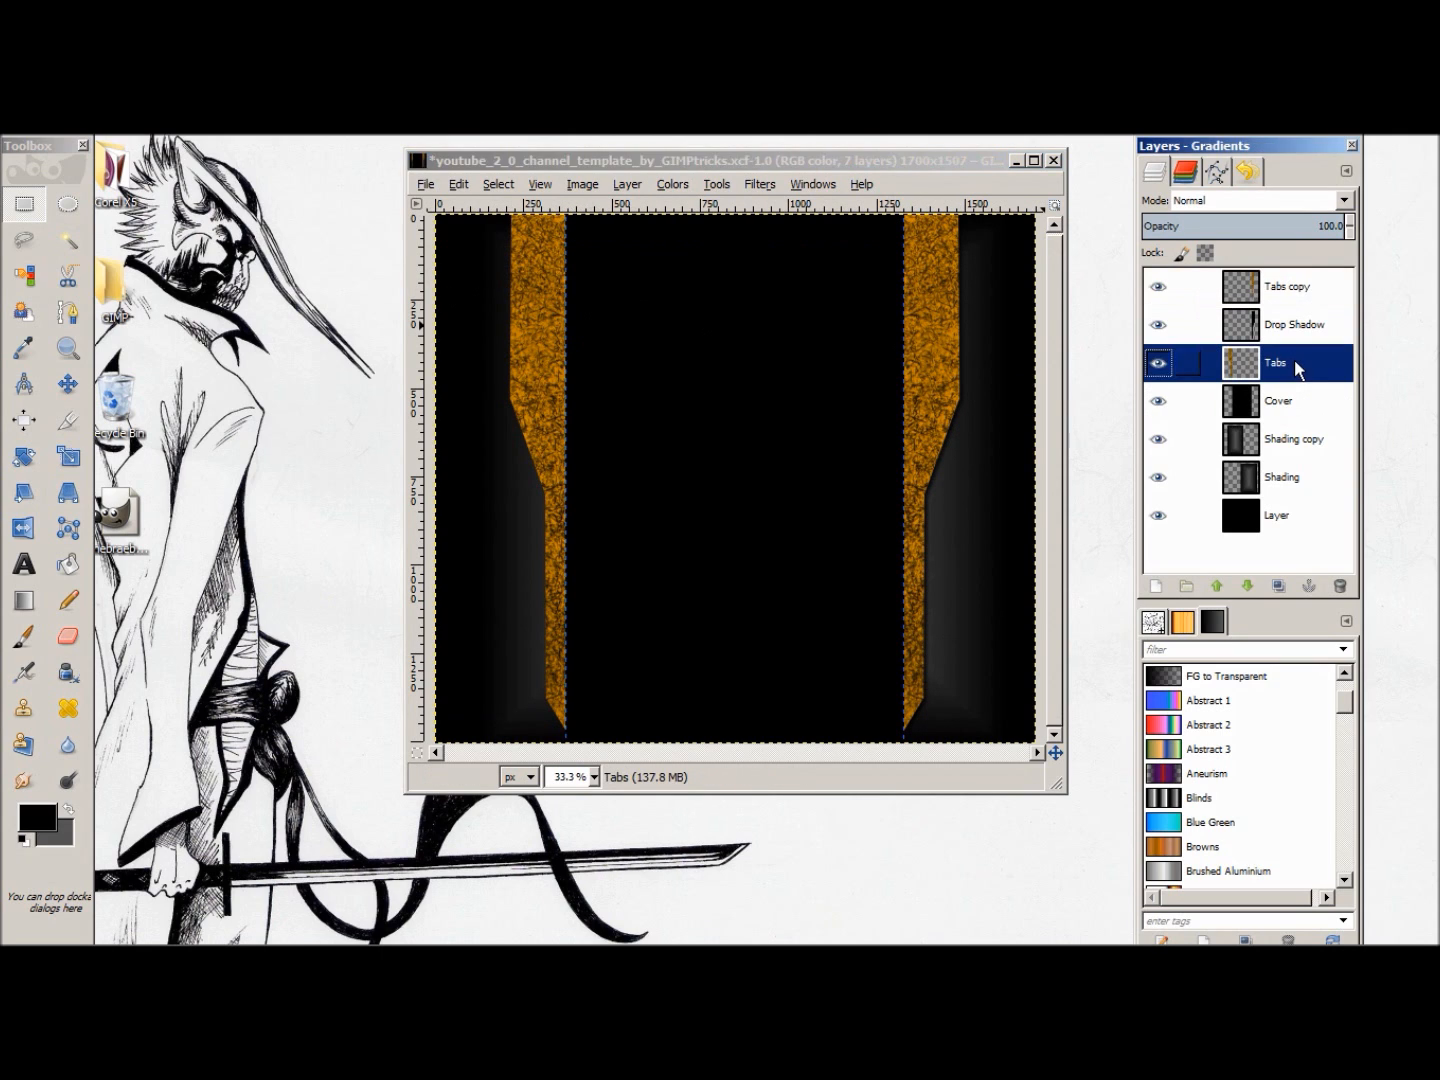
click(706, 190)
mouse_move(755, 192)
mouse_move(828, 365)
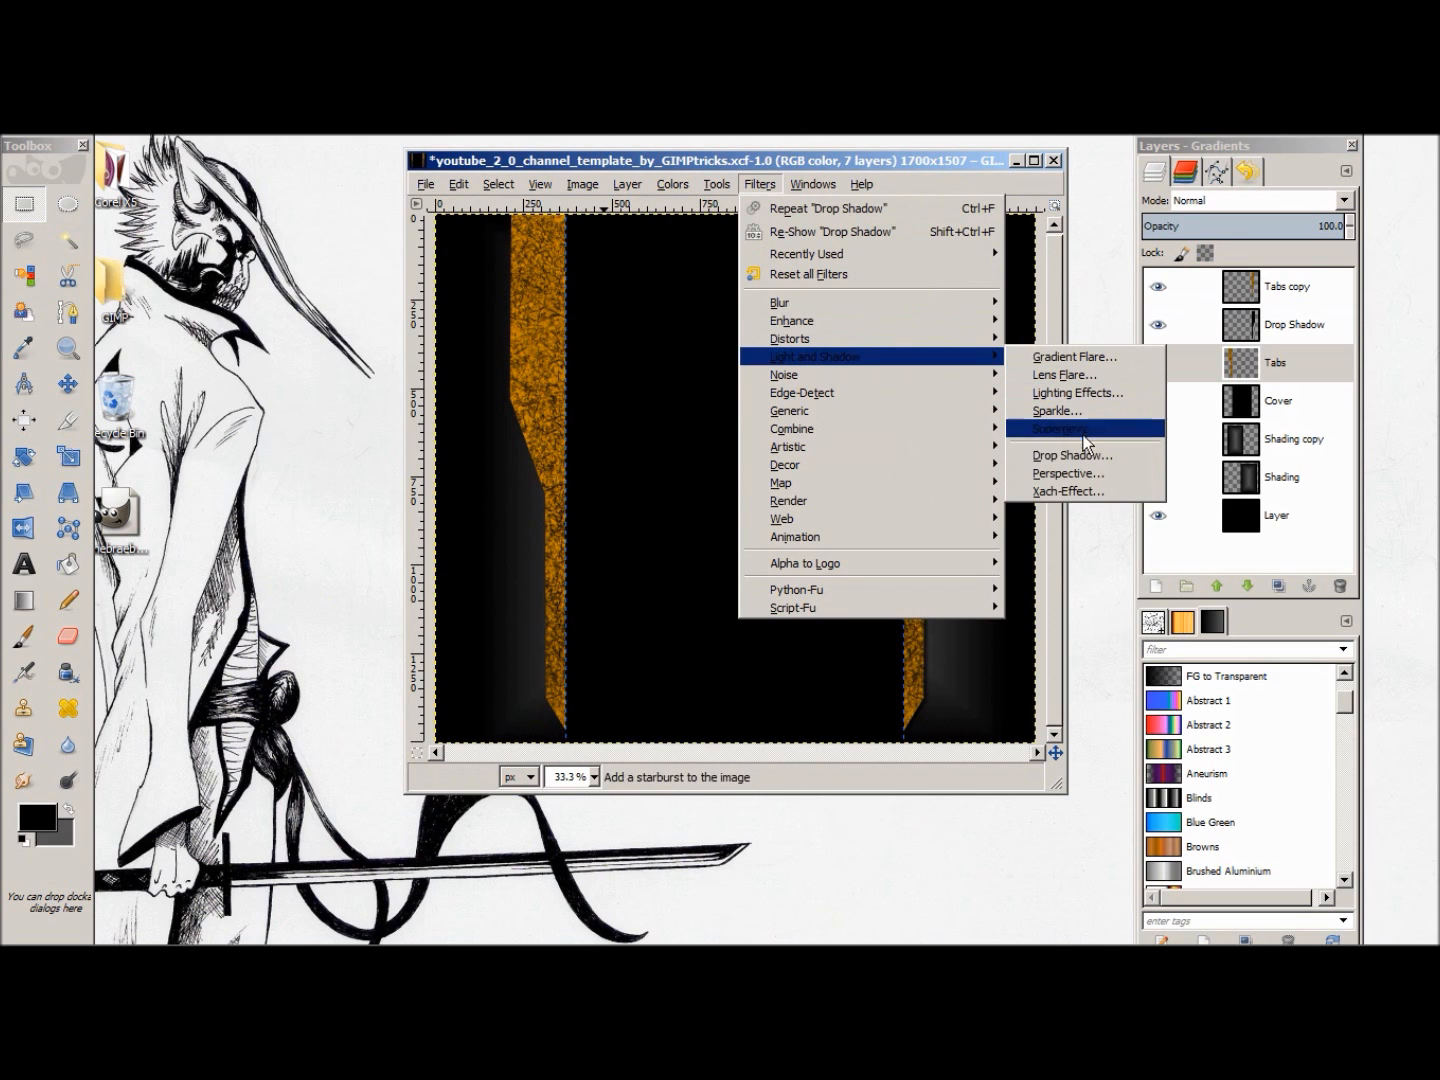
click(1070, 455)
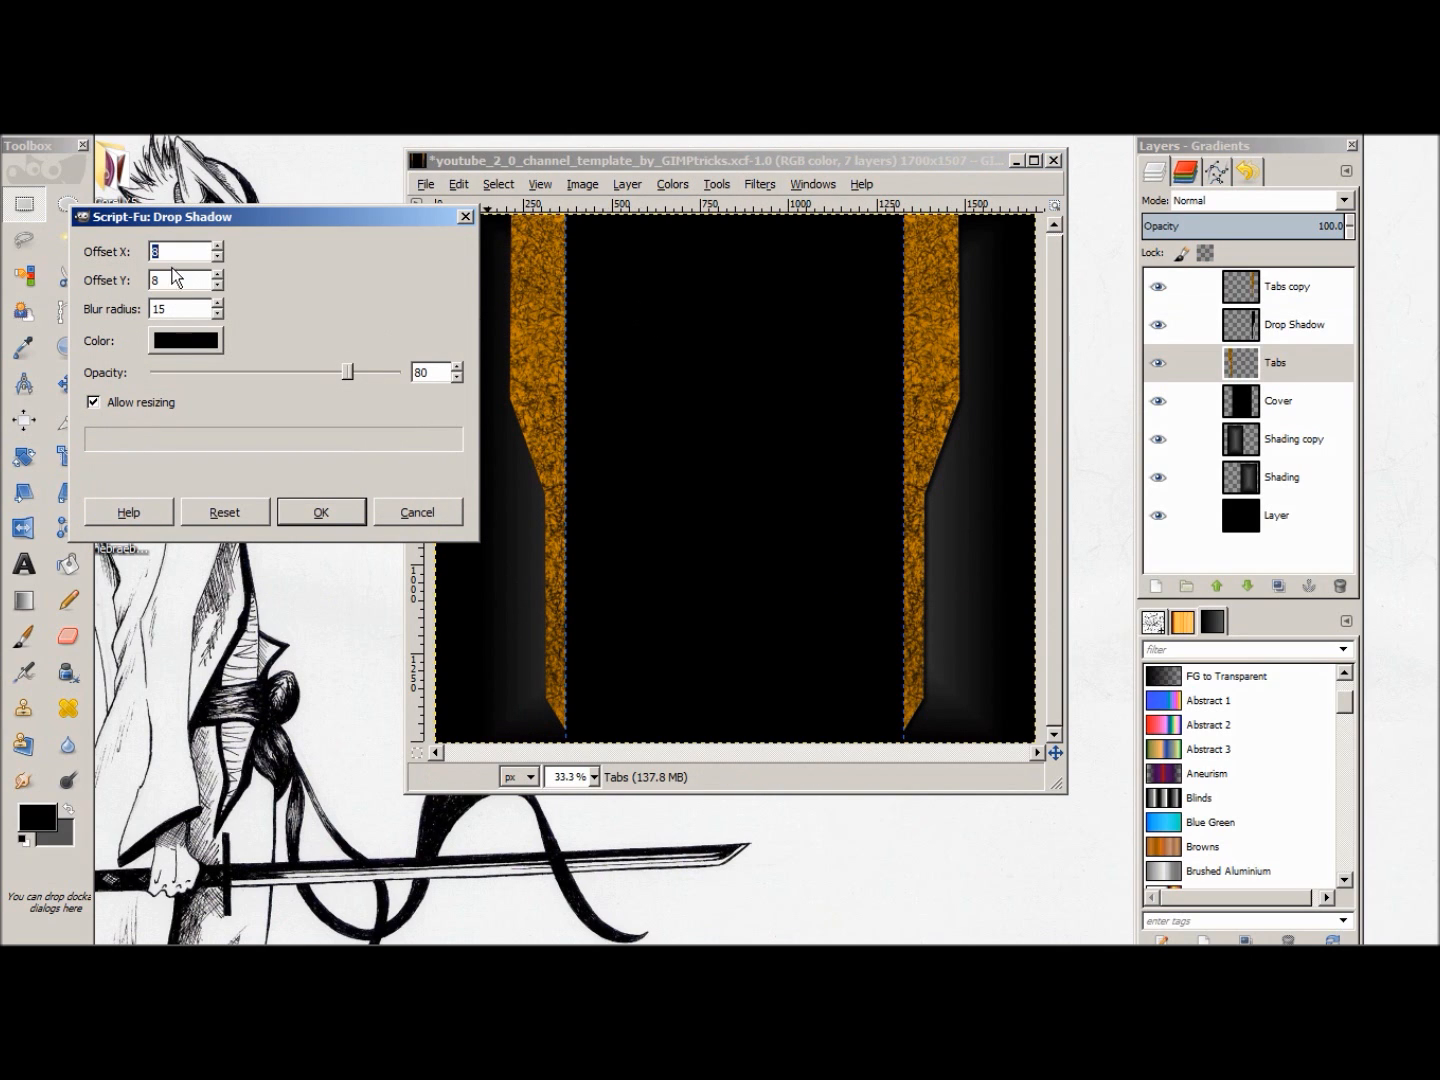
text(-8)
key(Tab)
text(-8)
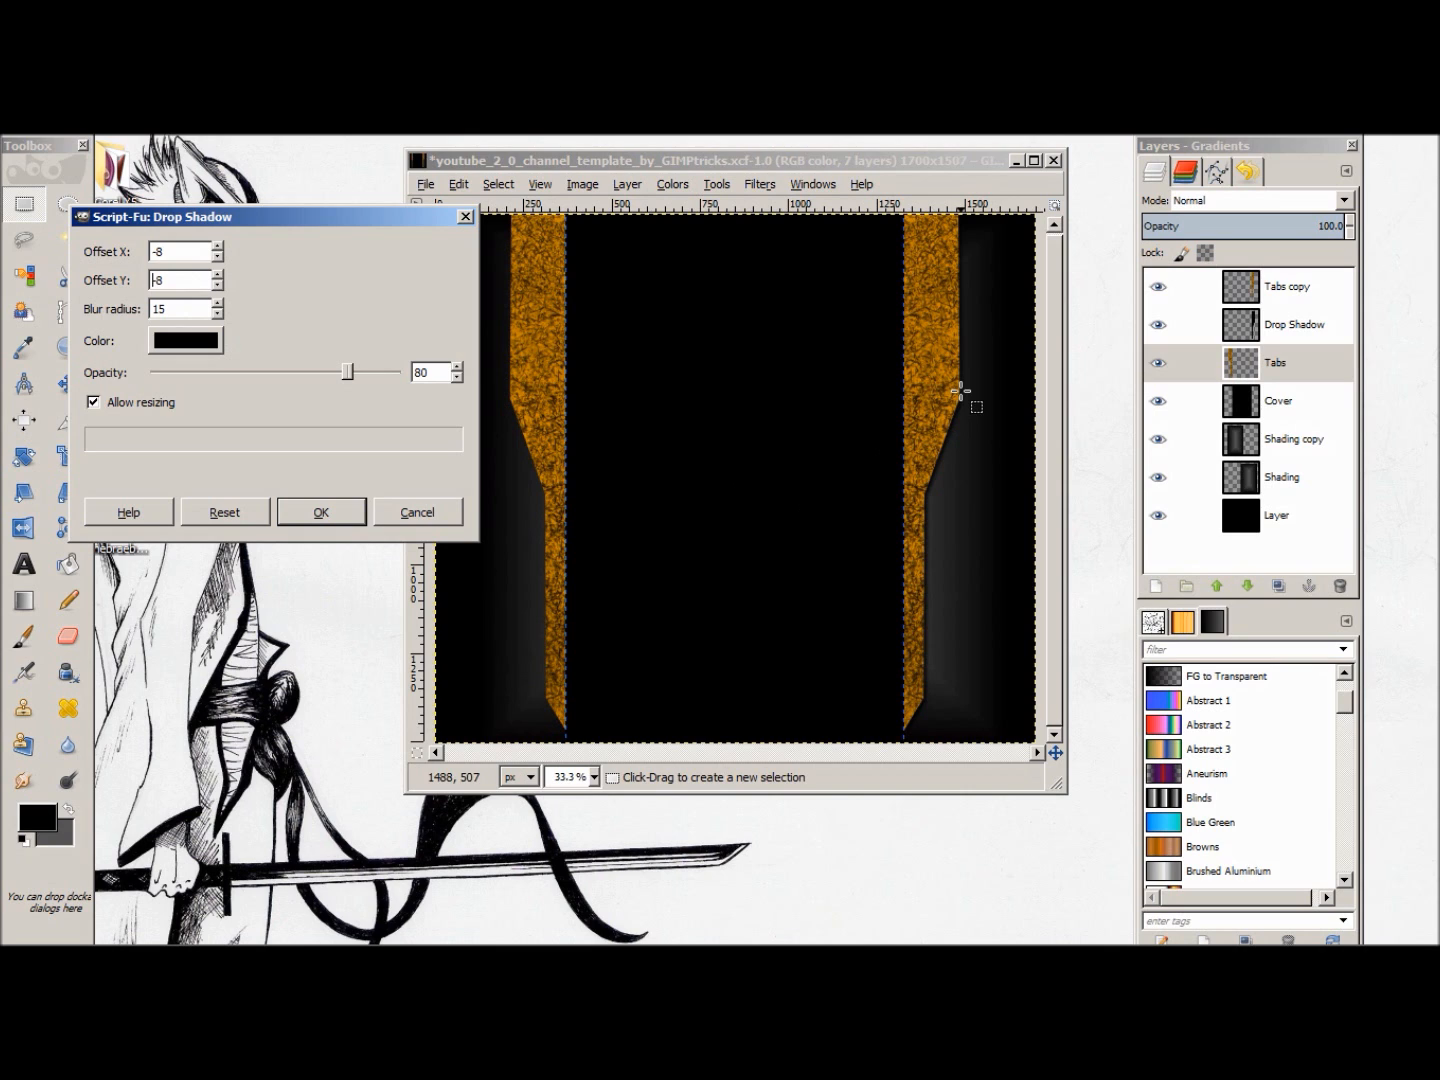
click(312, 516)
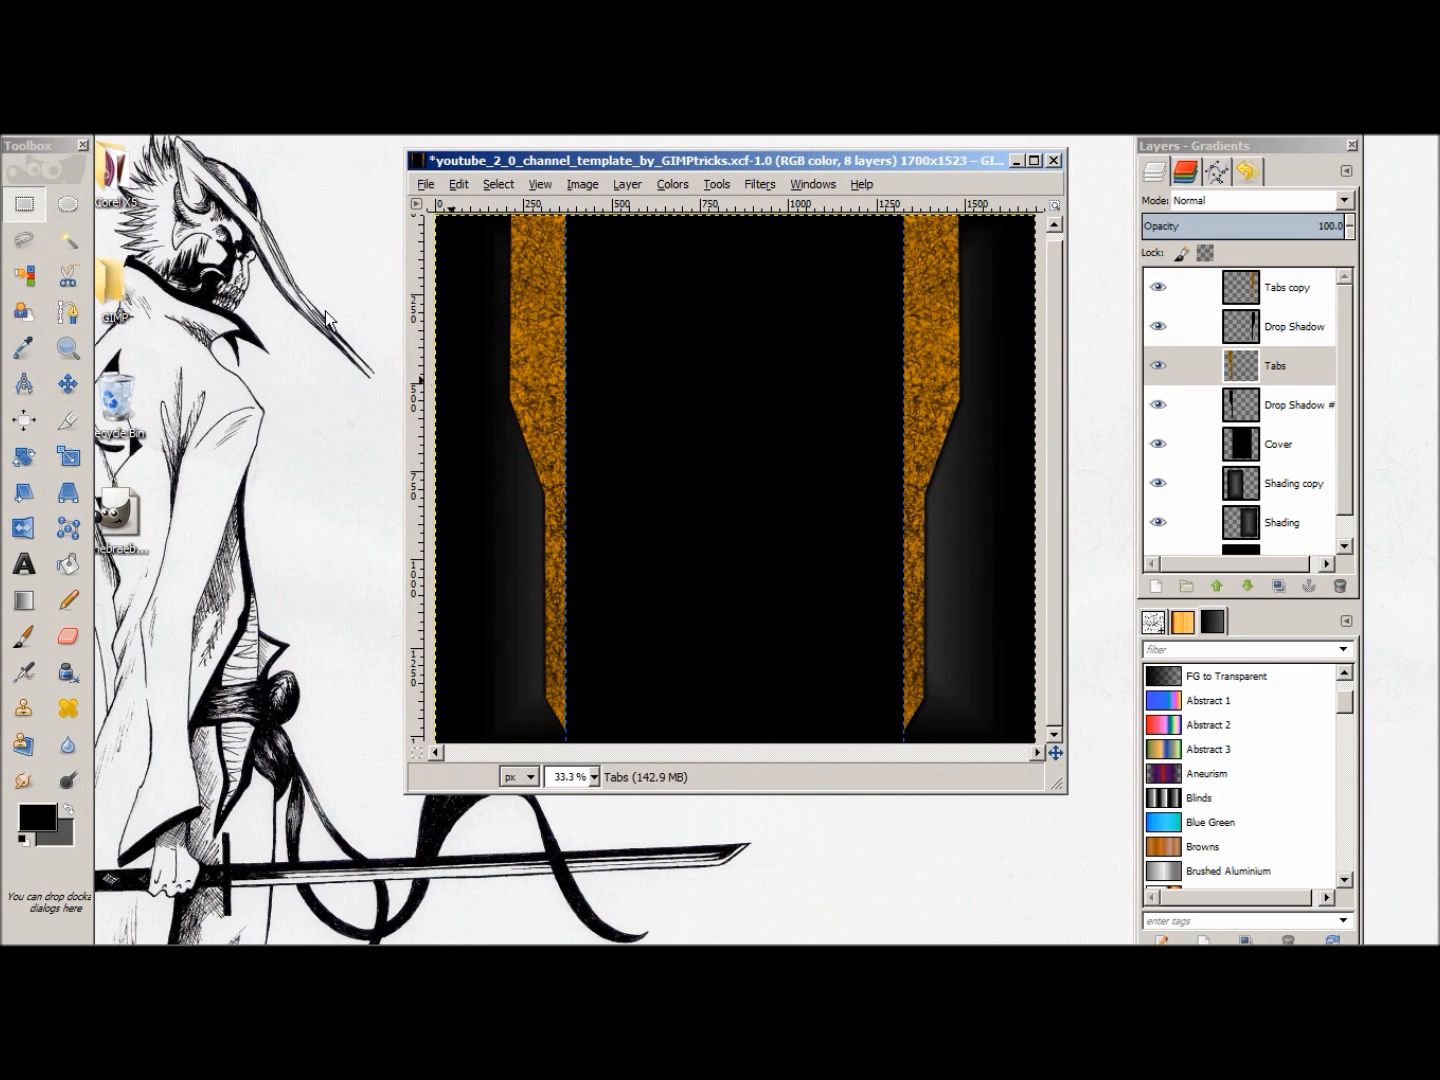
Step: Try drawing a stepped path down the outer side of the right-hand tab, ending on its lower part
click(65, 316)
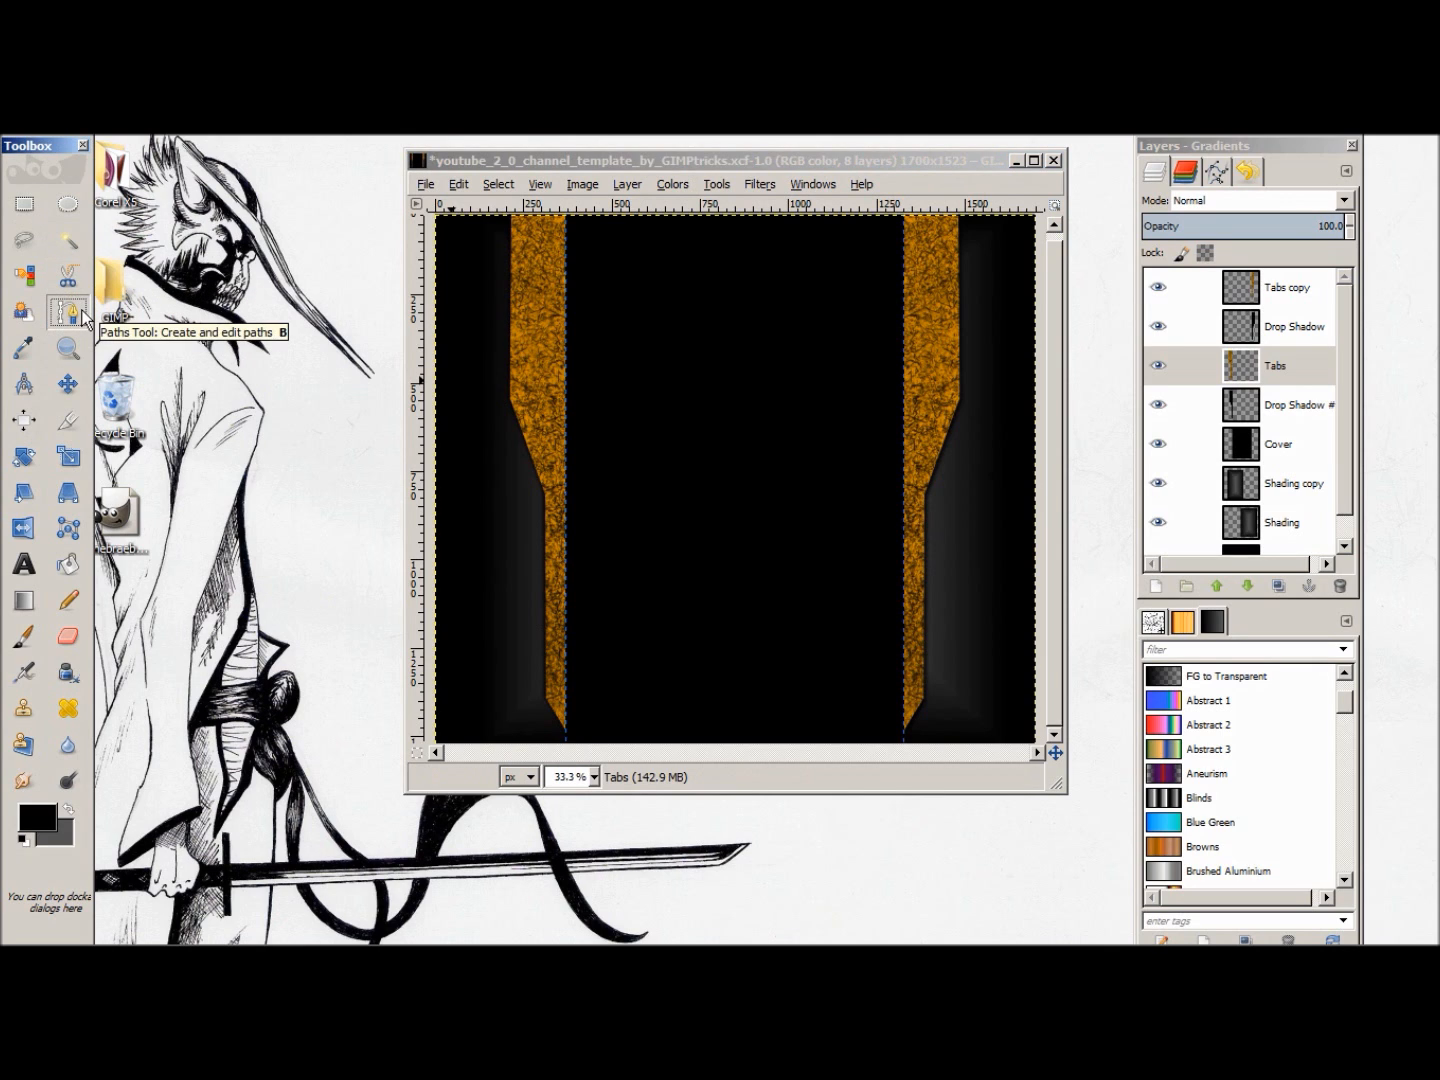
click(951, 409)
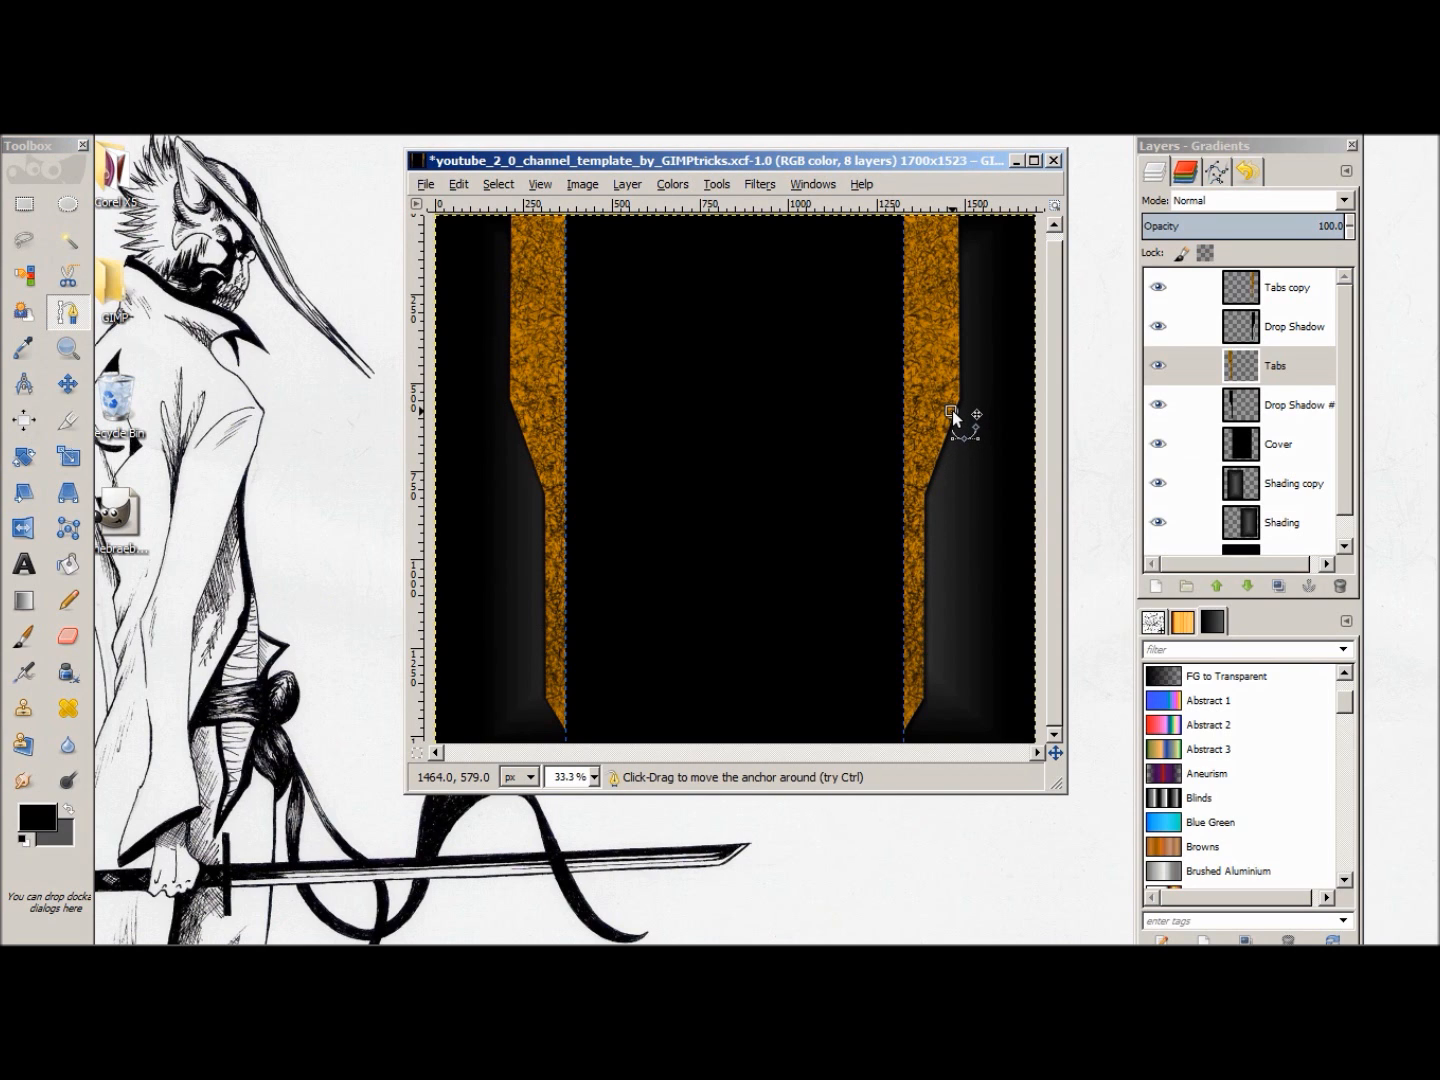
drag(953, 411, 949, 409)
drag(949, 405, 970, 224)
click(970, 407)
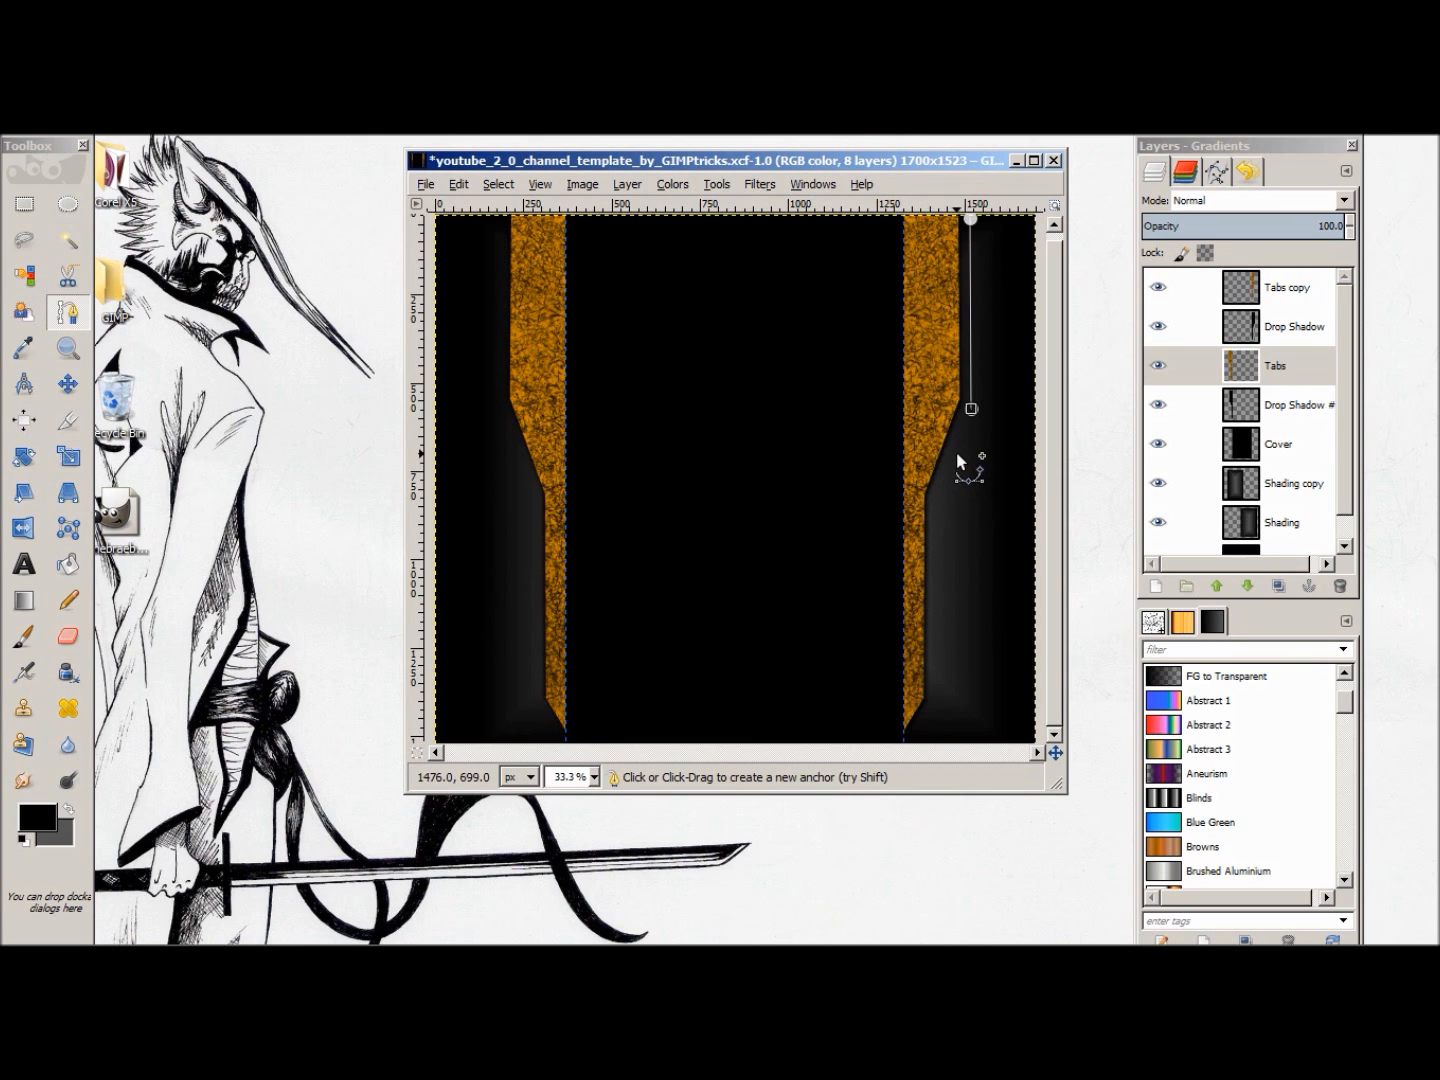
click(955, 448)
drag(954, 536, 956, 551)
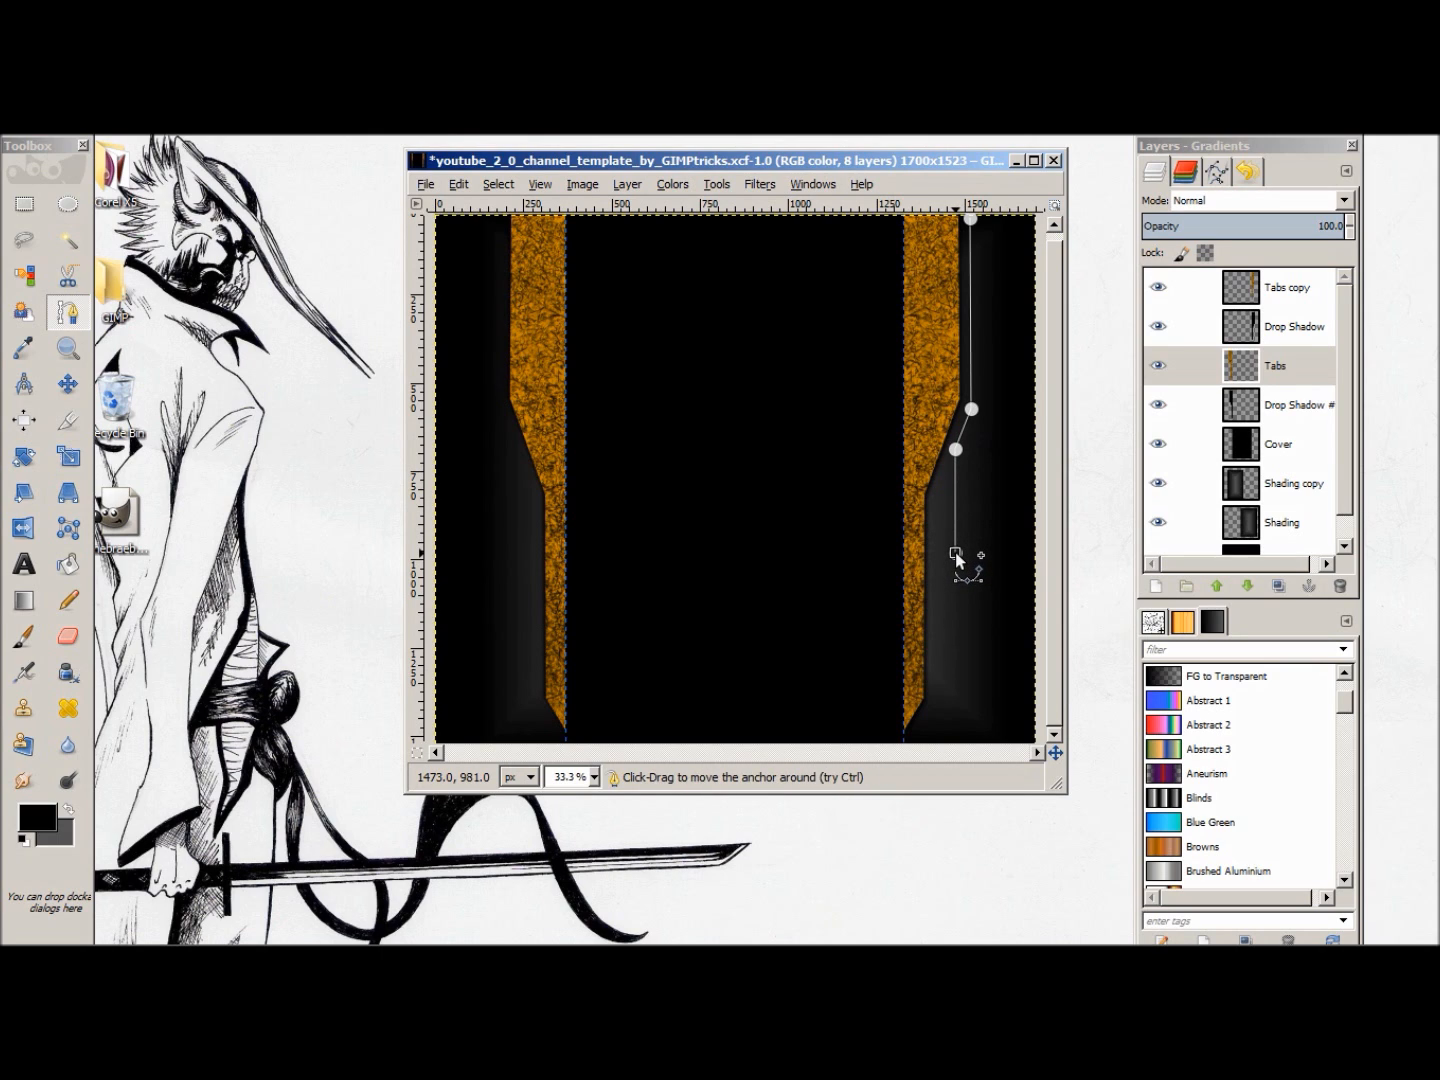
click(923, 589)
drag(924, 592, 924, 626)
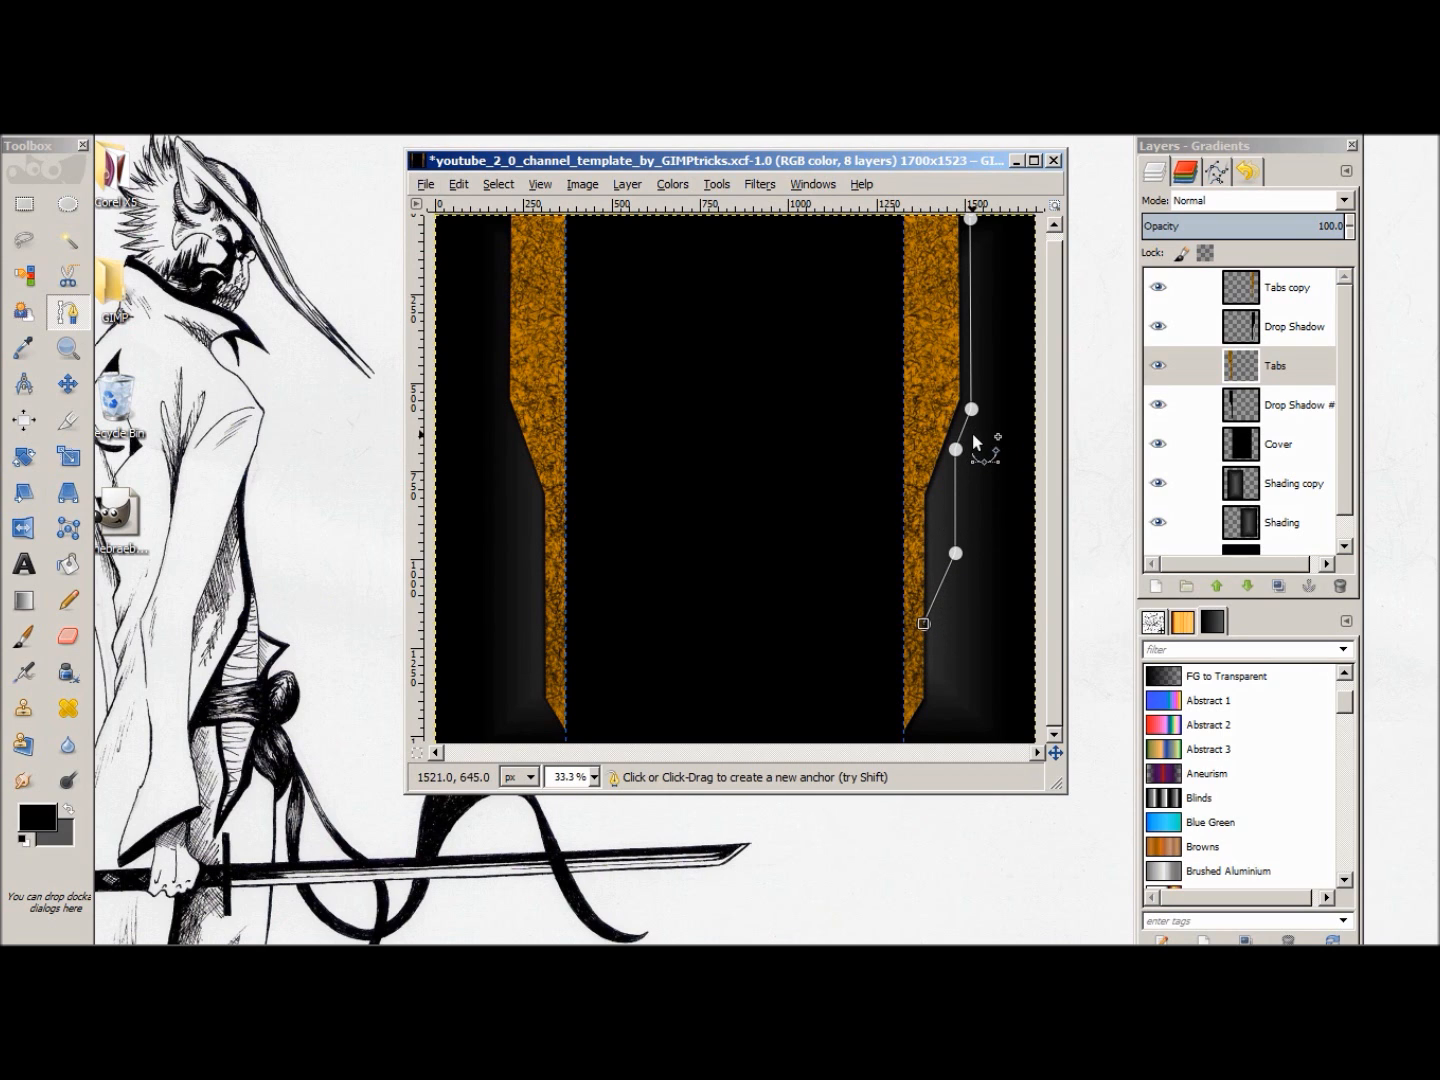
Step: Set the foreground colour to a darker orange-brown, a06e03
click(38, 824)
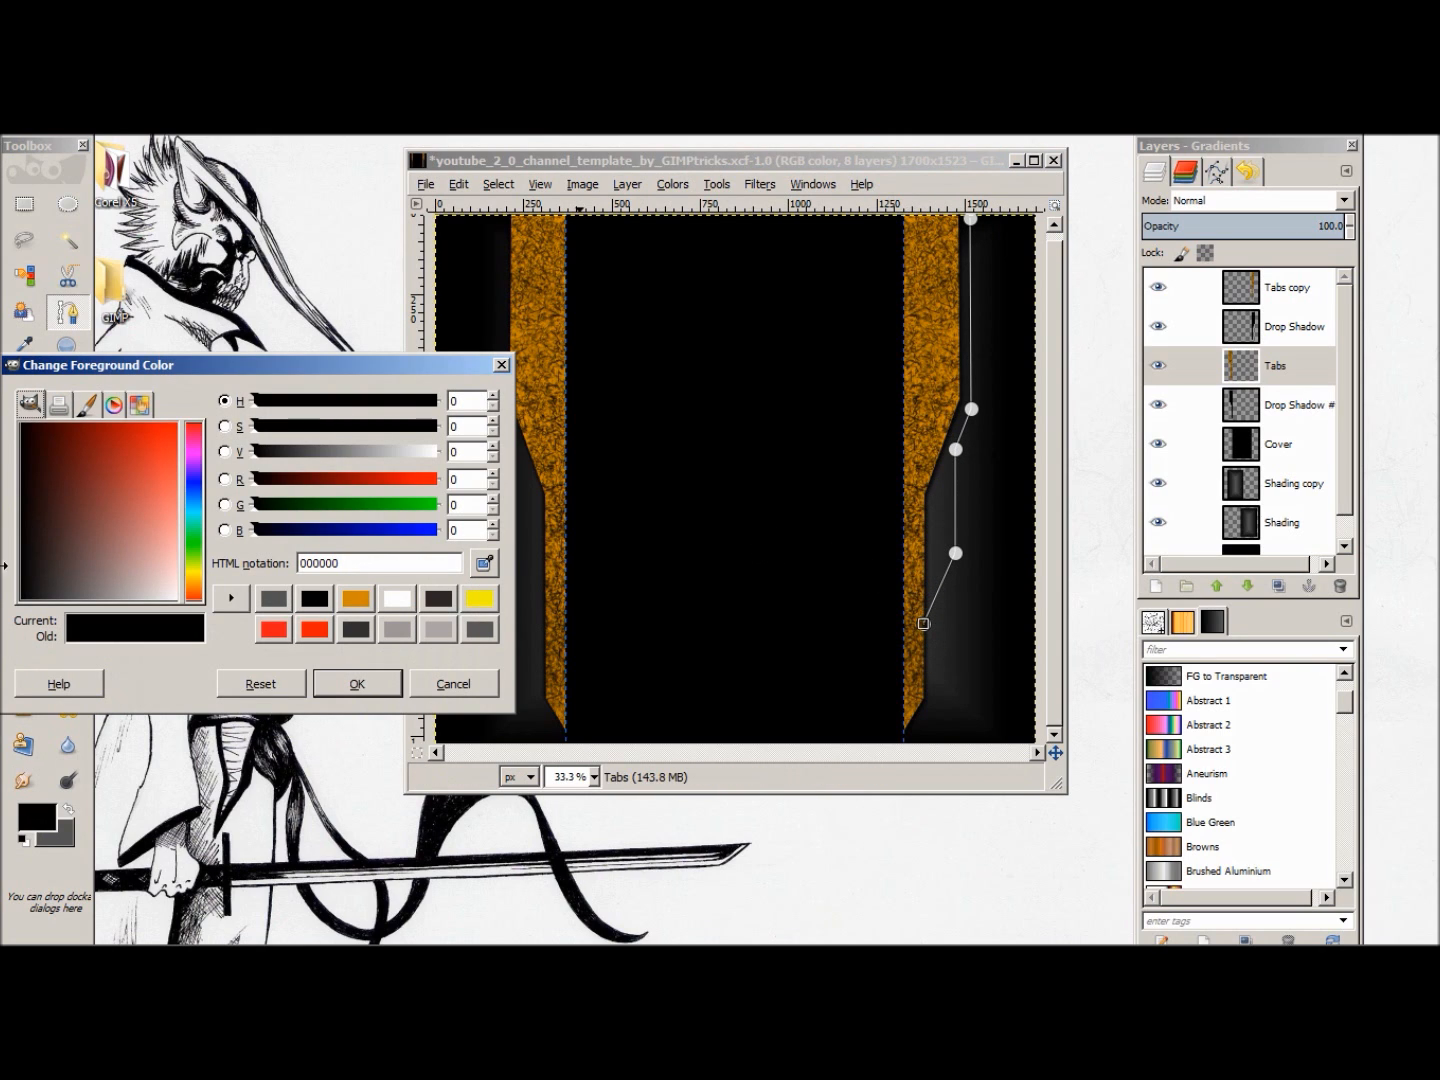
click(357, 599)
drag(139, 429, 119, 427)
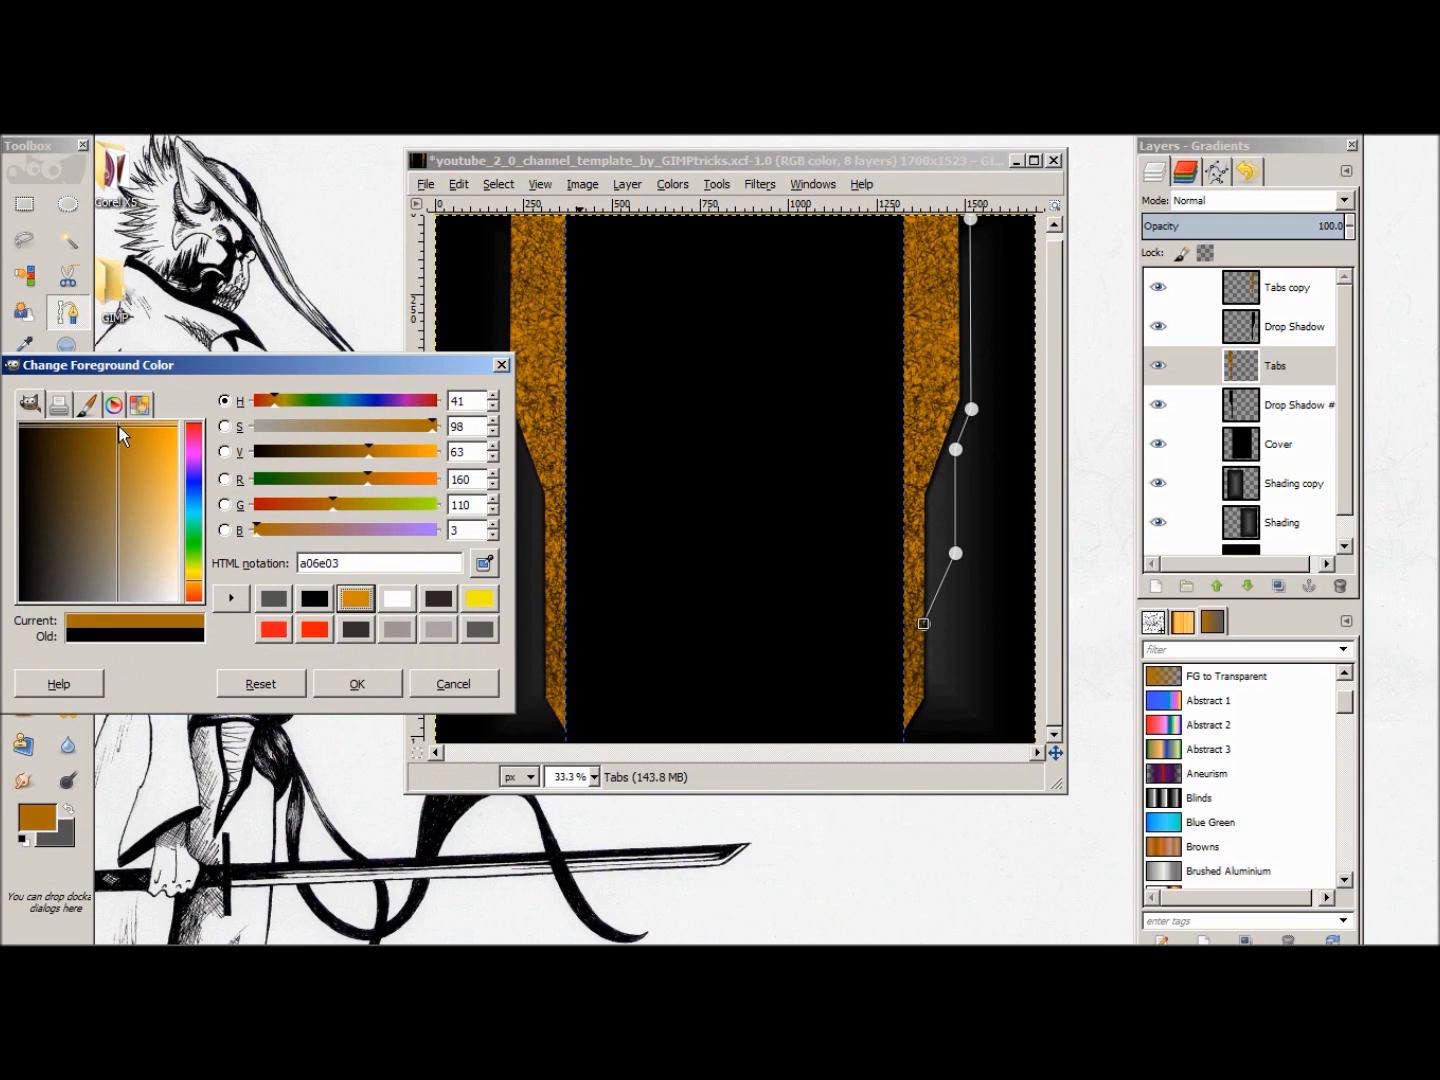
click(365, 683)
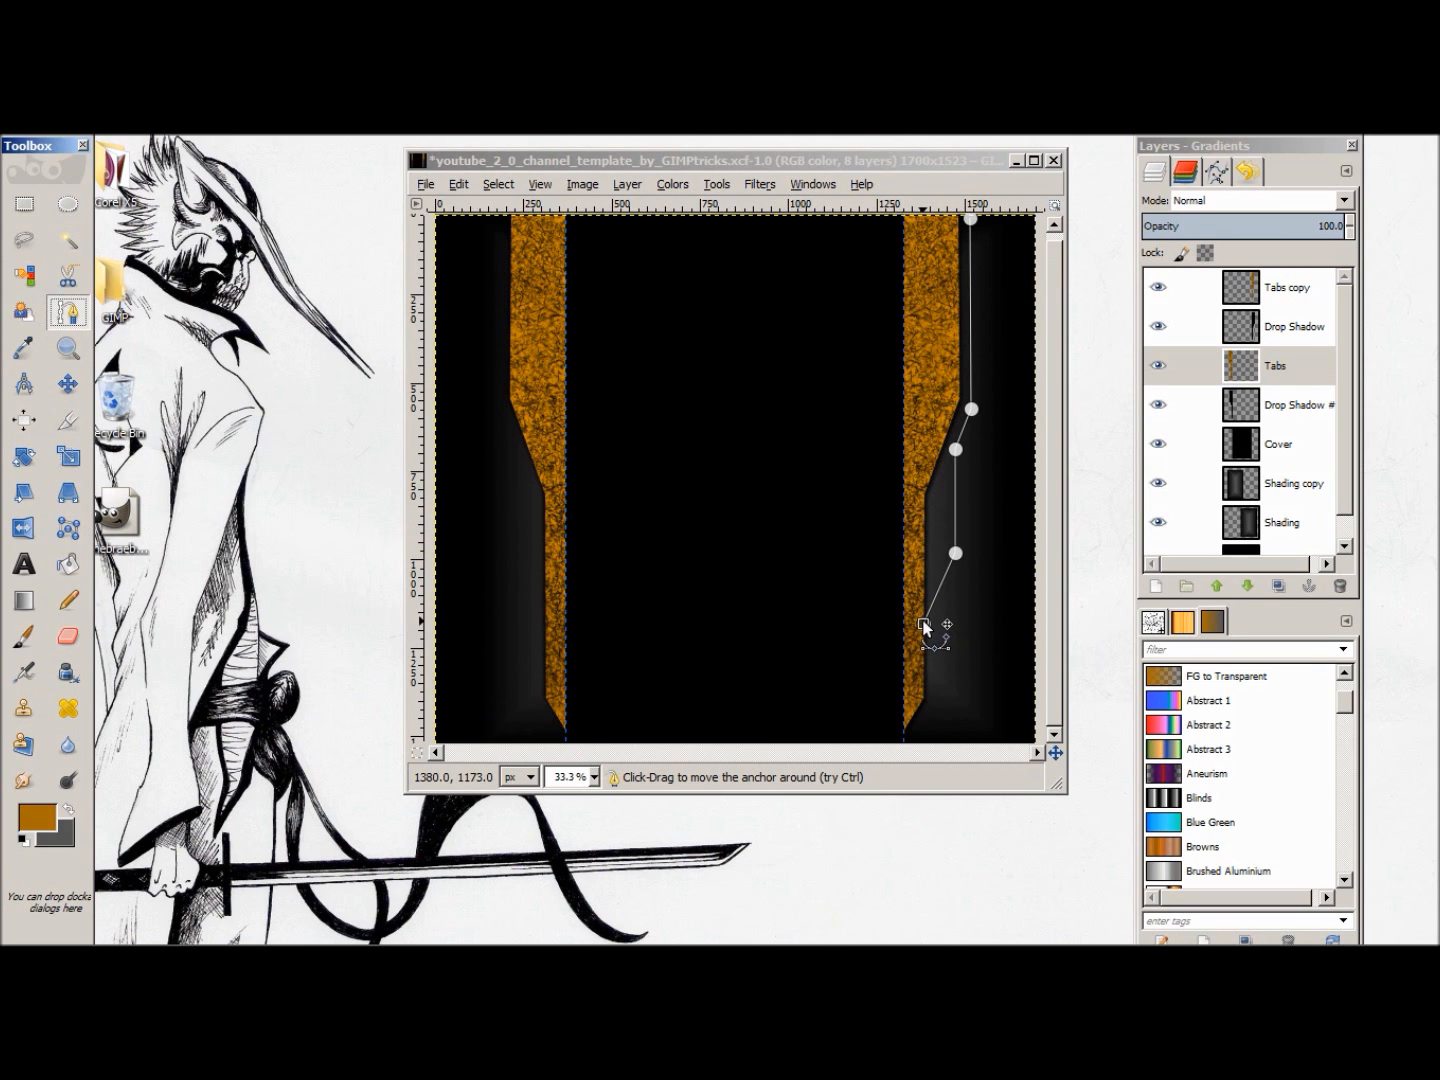
Step: Try extending the second-tab path back up to the canvas top and converting it to a selection
click(929, 216)
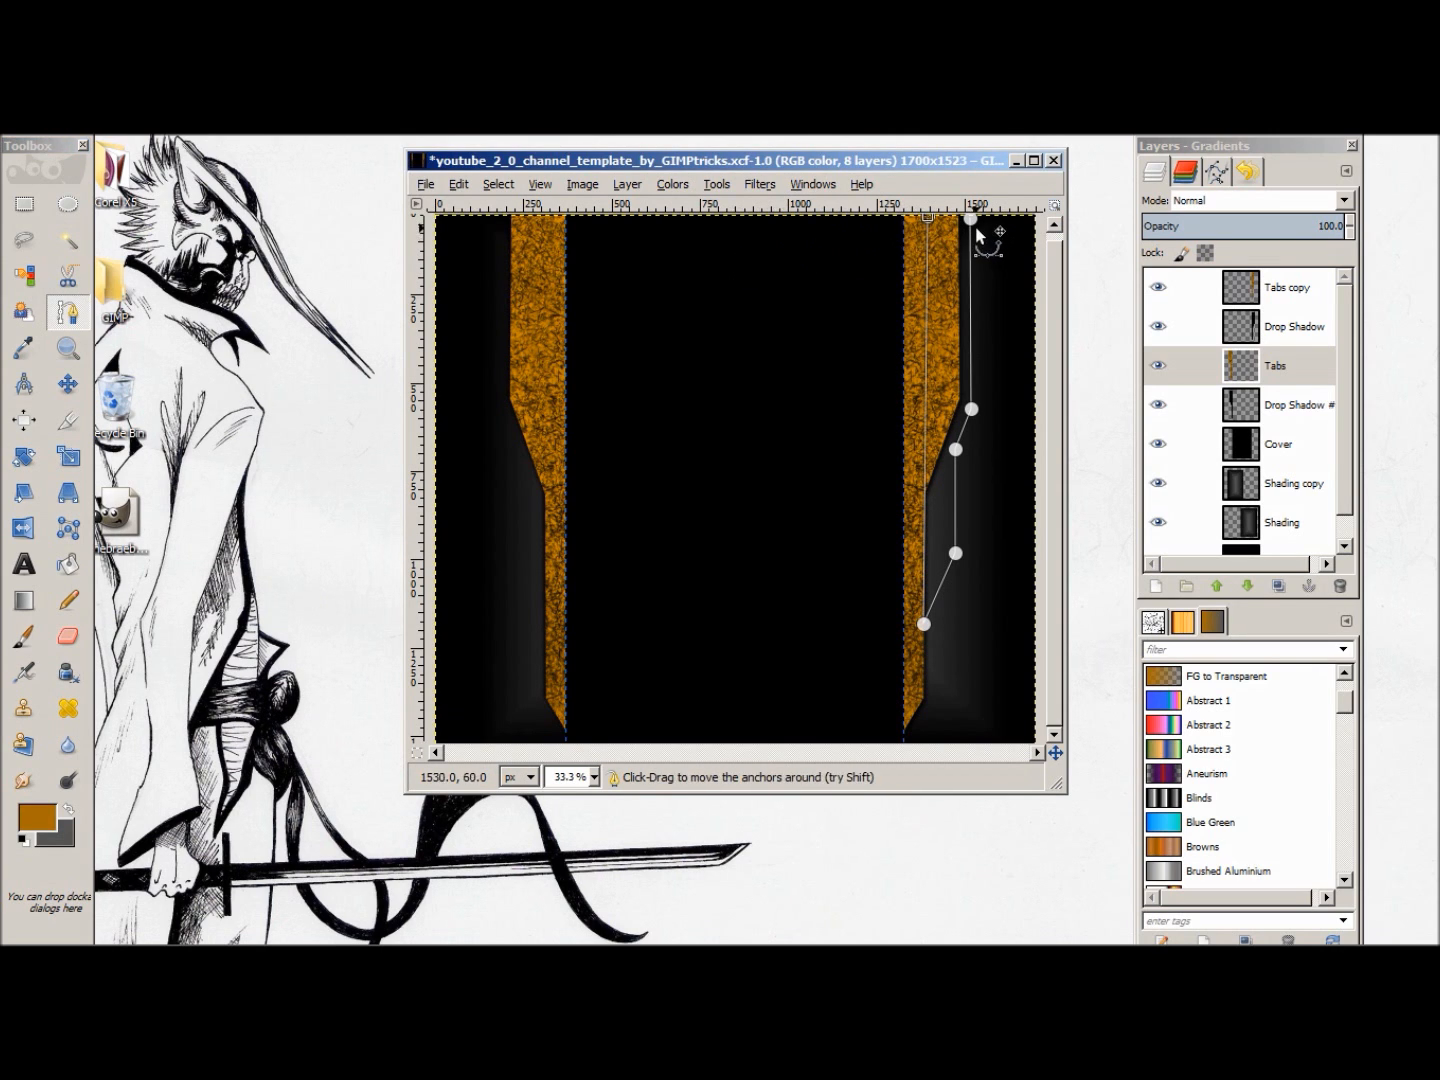
click(971, 214)
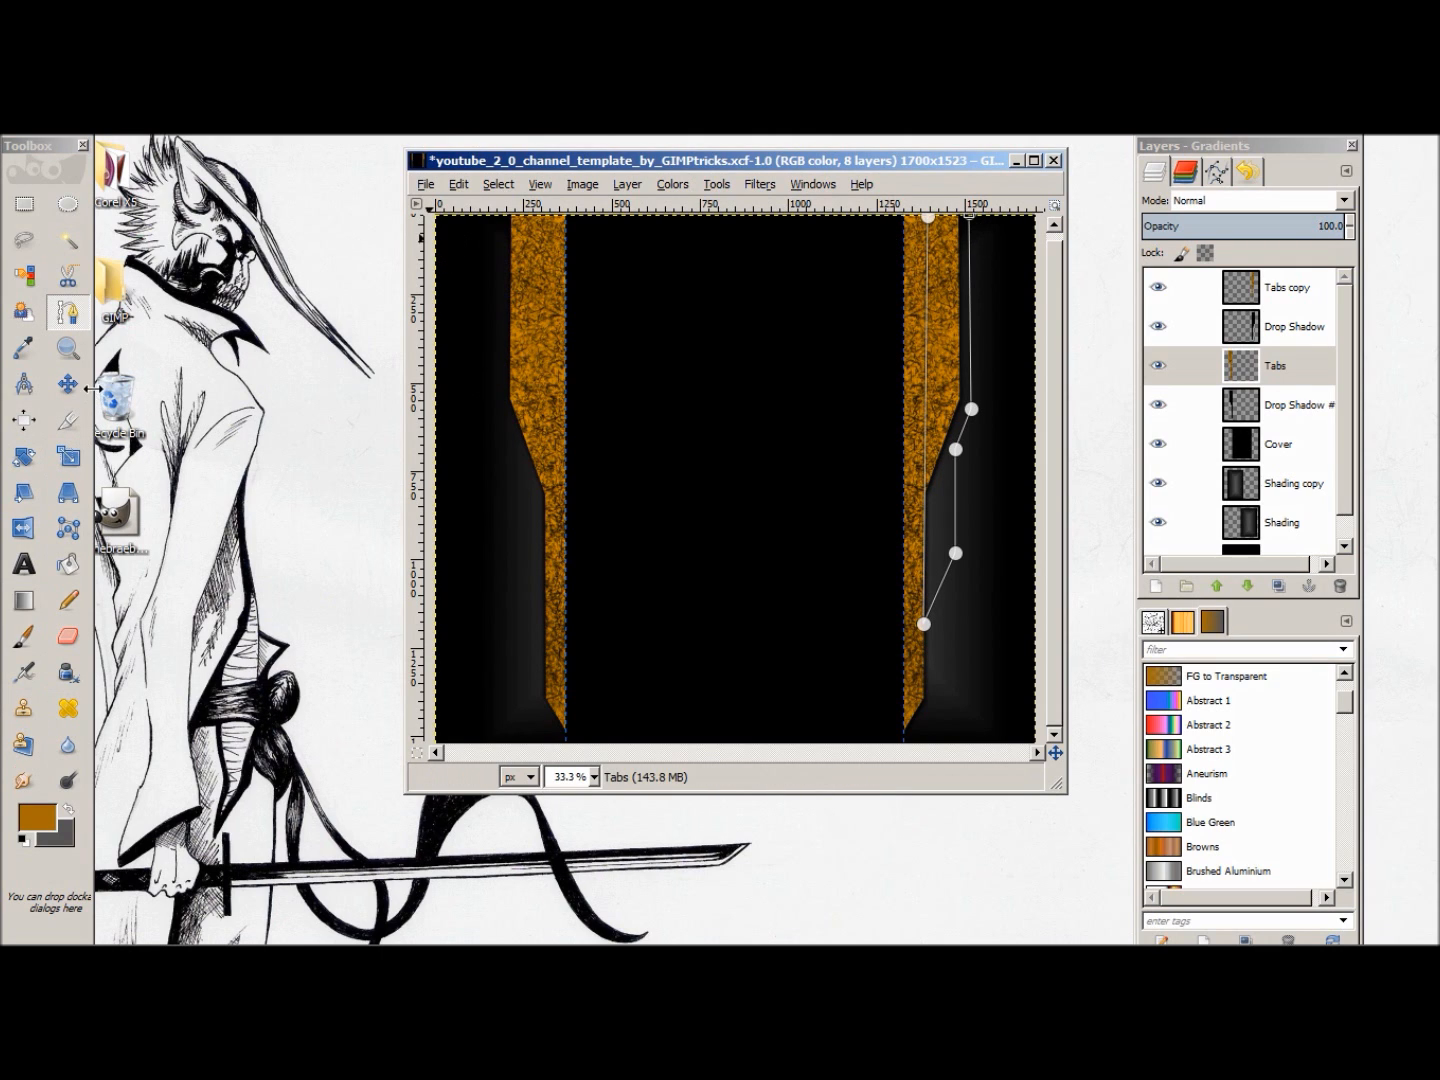
double_click(67, 314)
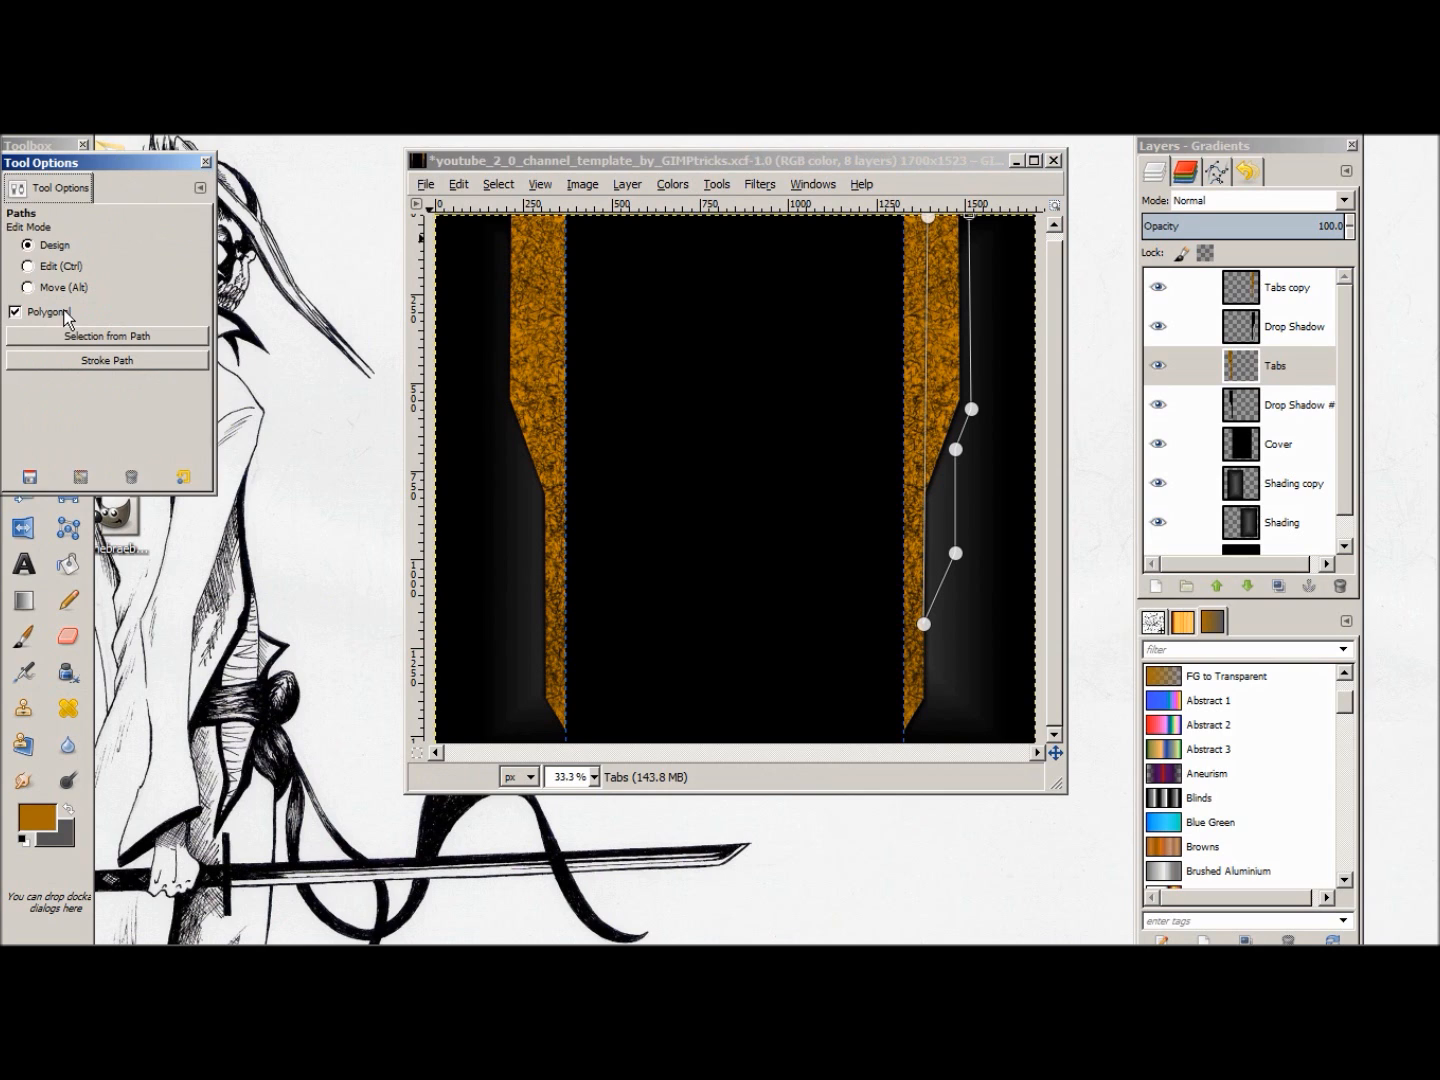
drag(86, 167, 261, 182)
click(325, 352)
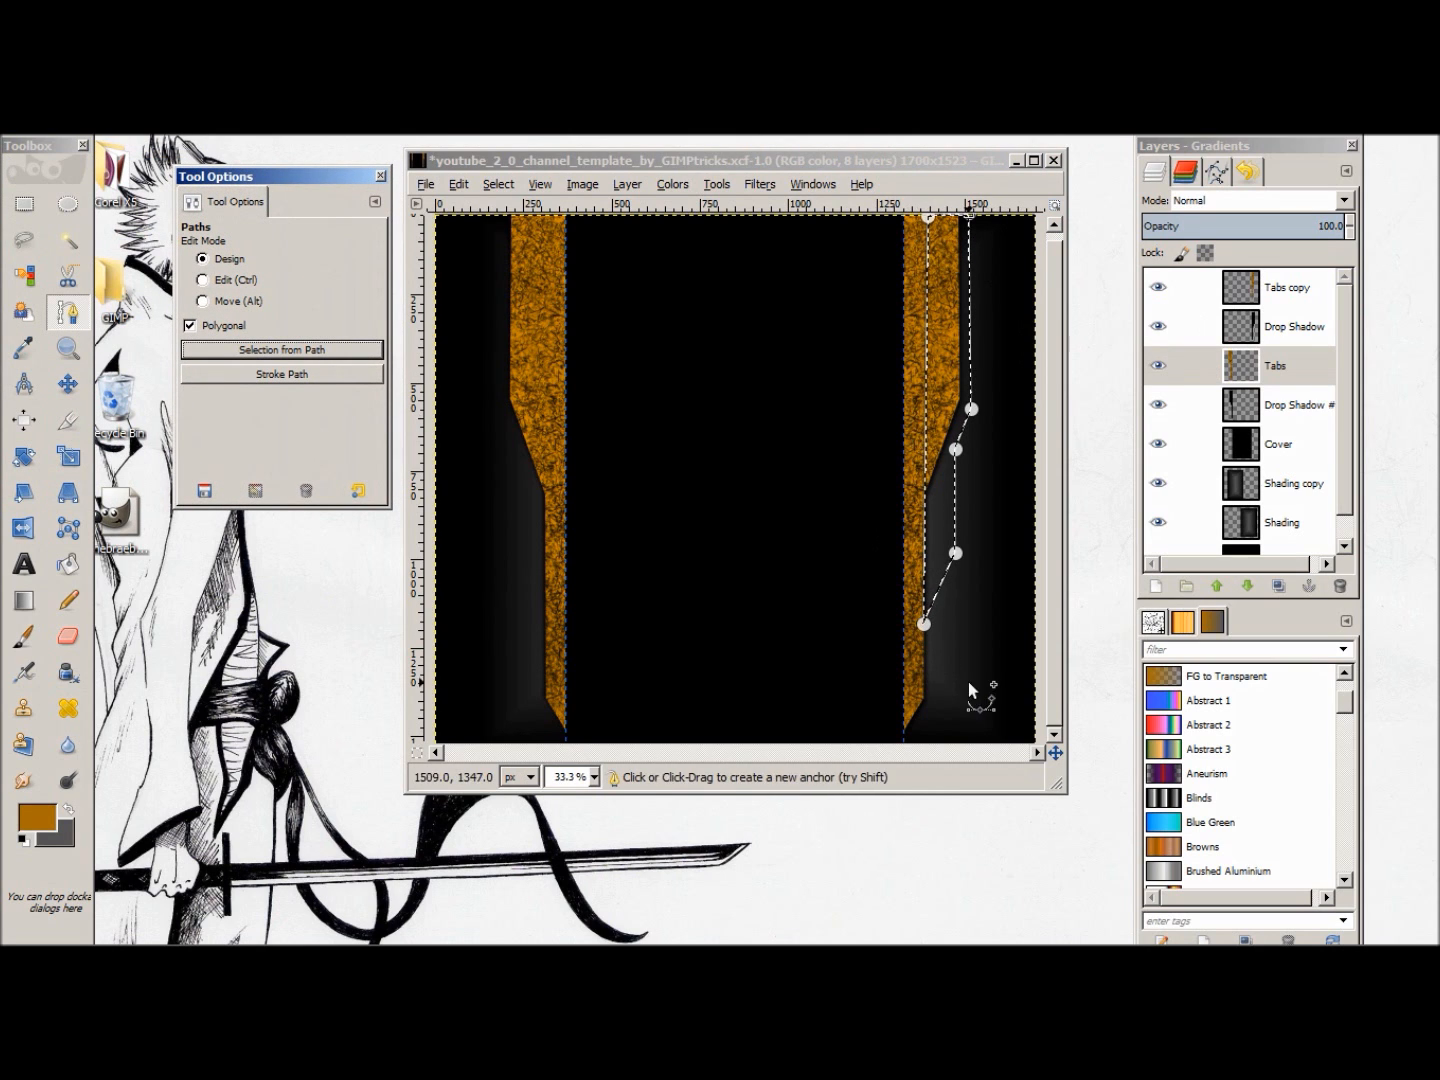
Step: Undo the path selection and the anchors of the second-tab path
scroll(1280, 518, down, 1)
scroll(1281, 517, up, 1)
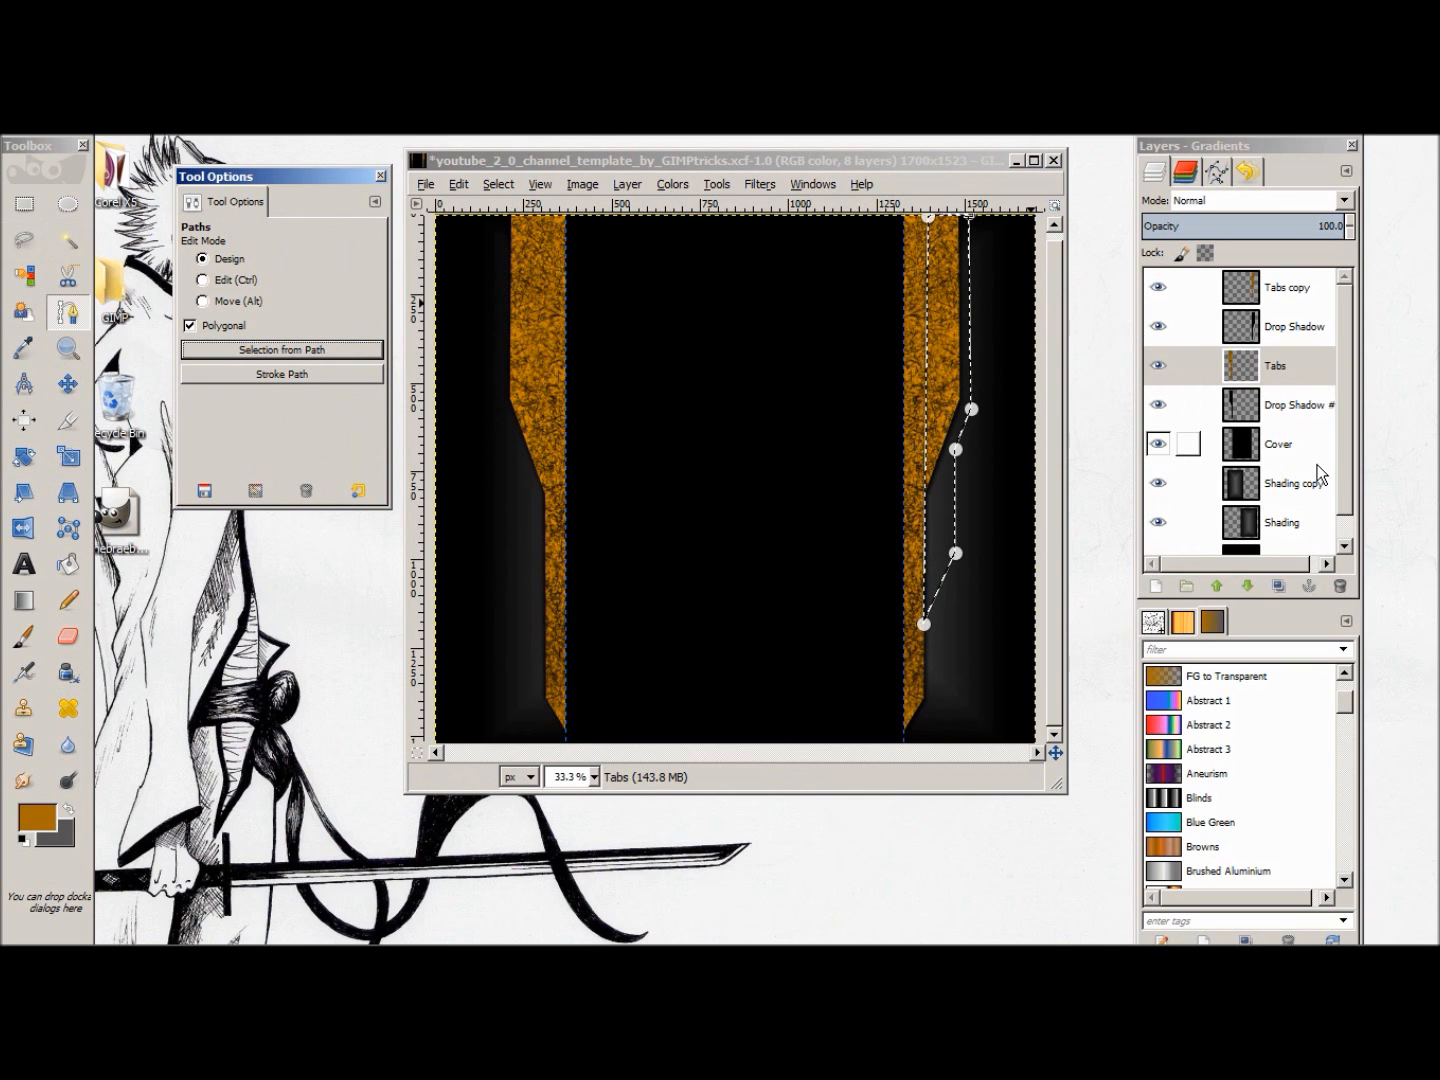
key(ctrl+z)
key(ctrl+z)
key(ctrl+z)
key(ctrl+z)
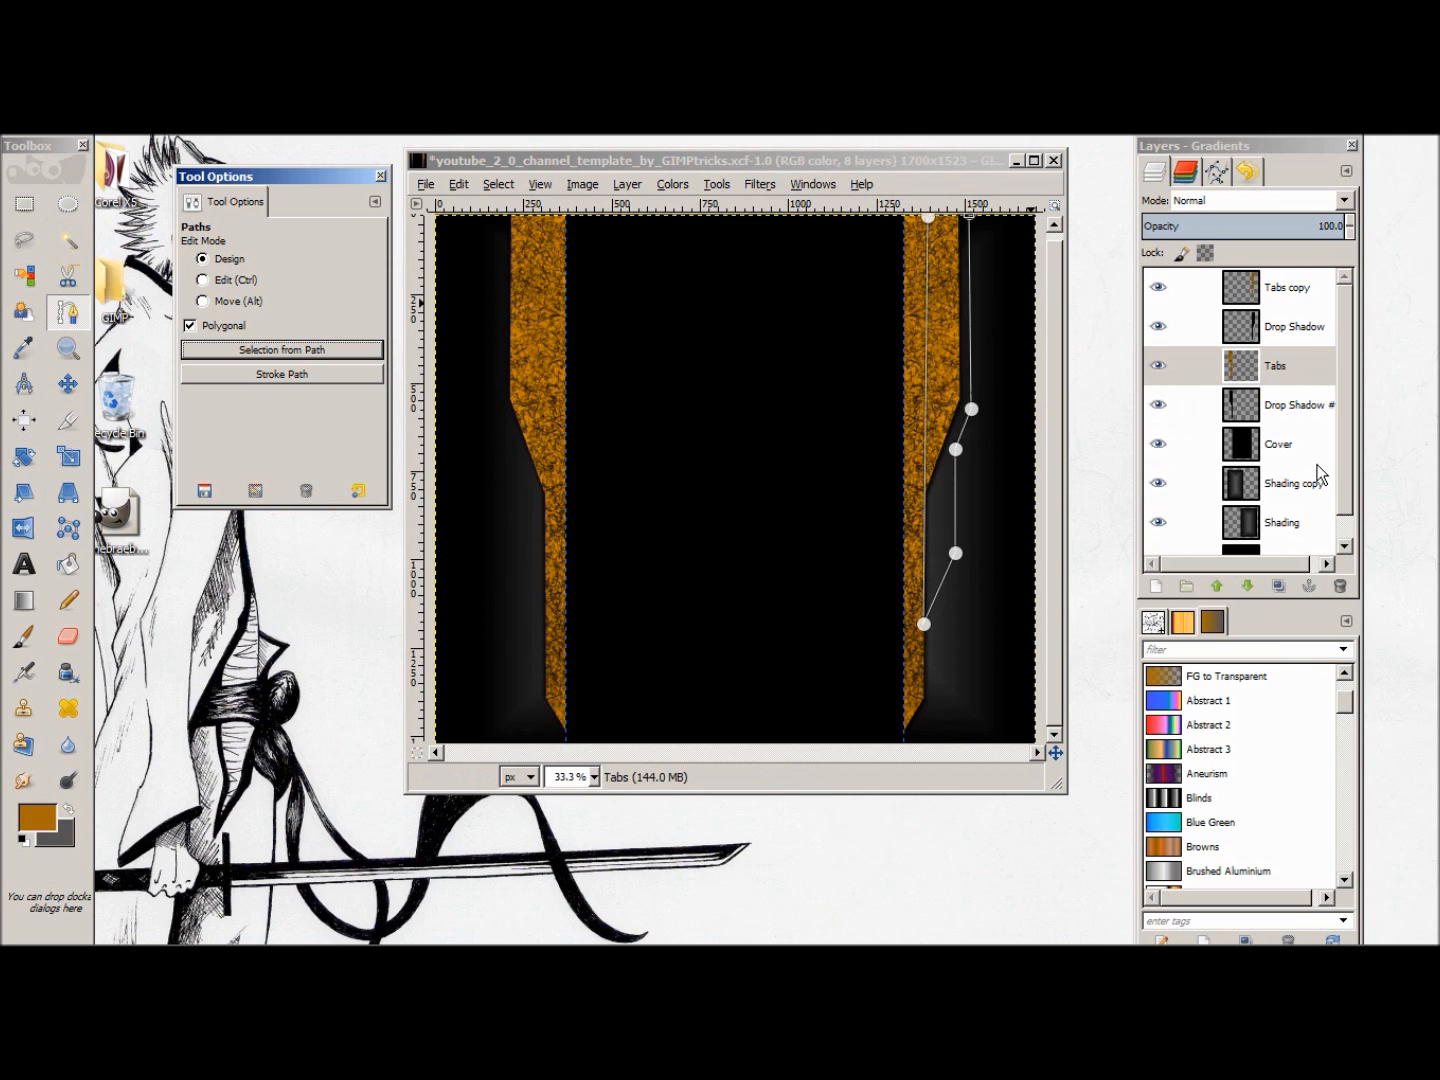
key(ctrl+z)
key(ctrl+z)
key(ctrl+z)
key(ctrl+z)
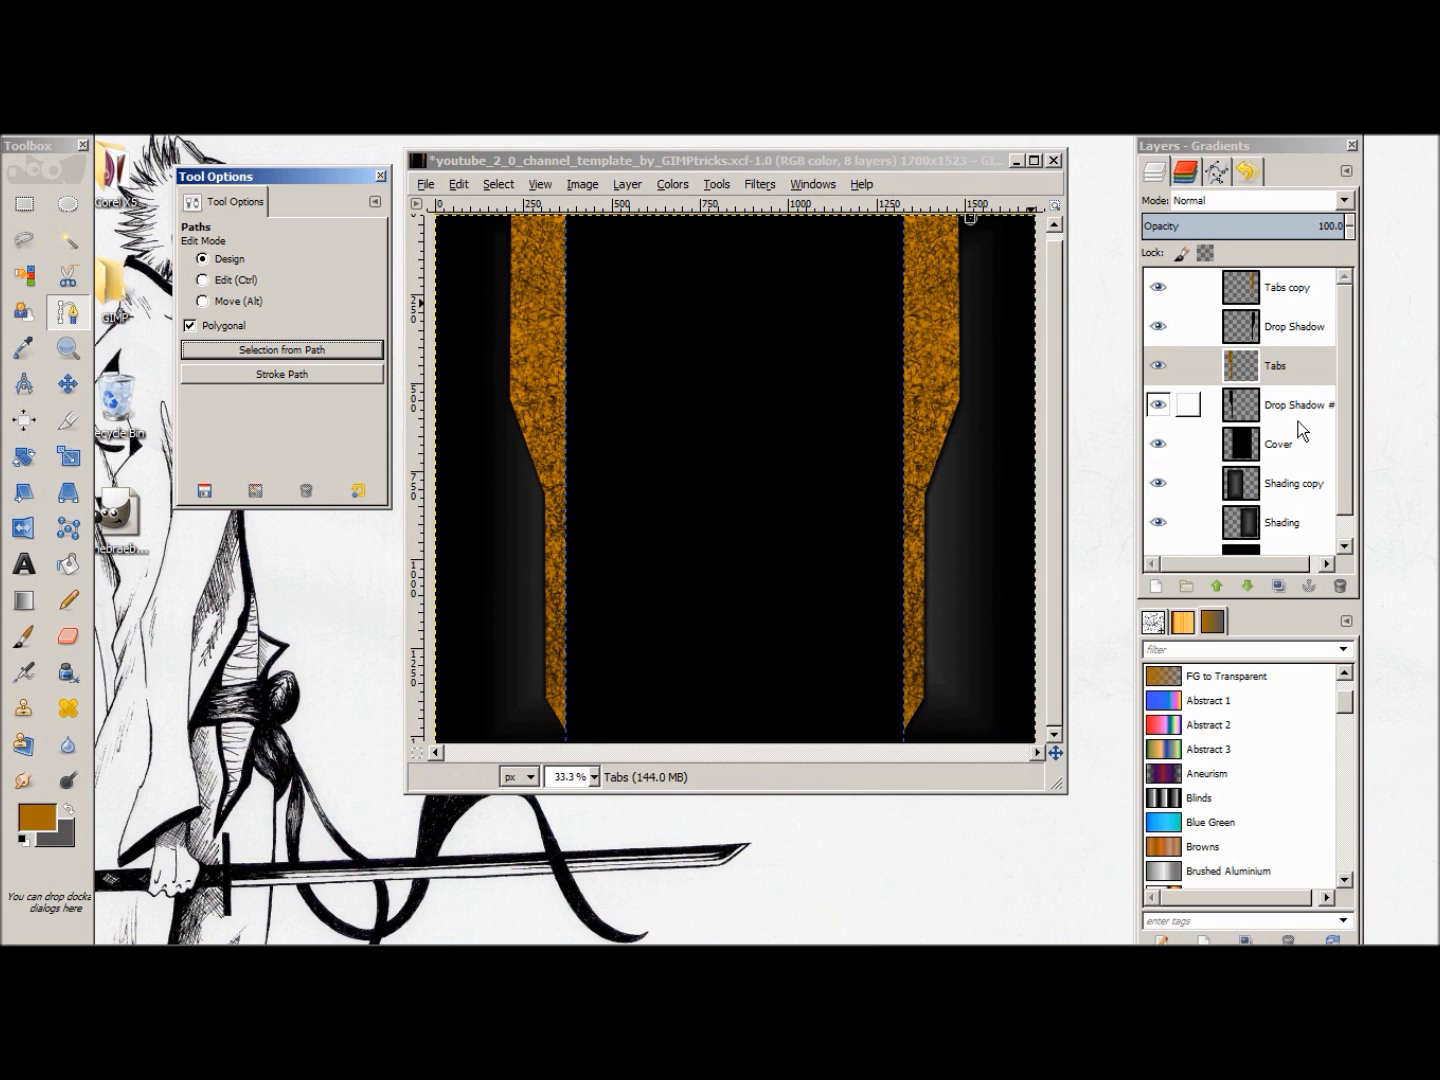
key(z)
Step: Create a transparent 1700 x 1523 px layer named 2nd tabs directly above the bottom layer
scroll(1329, 430, down, 1)
right_click(1284, 537)
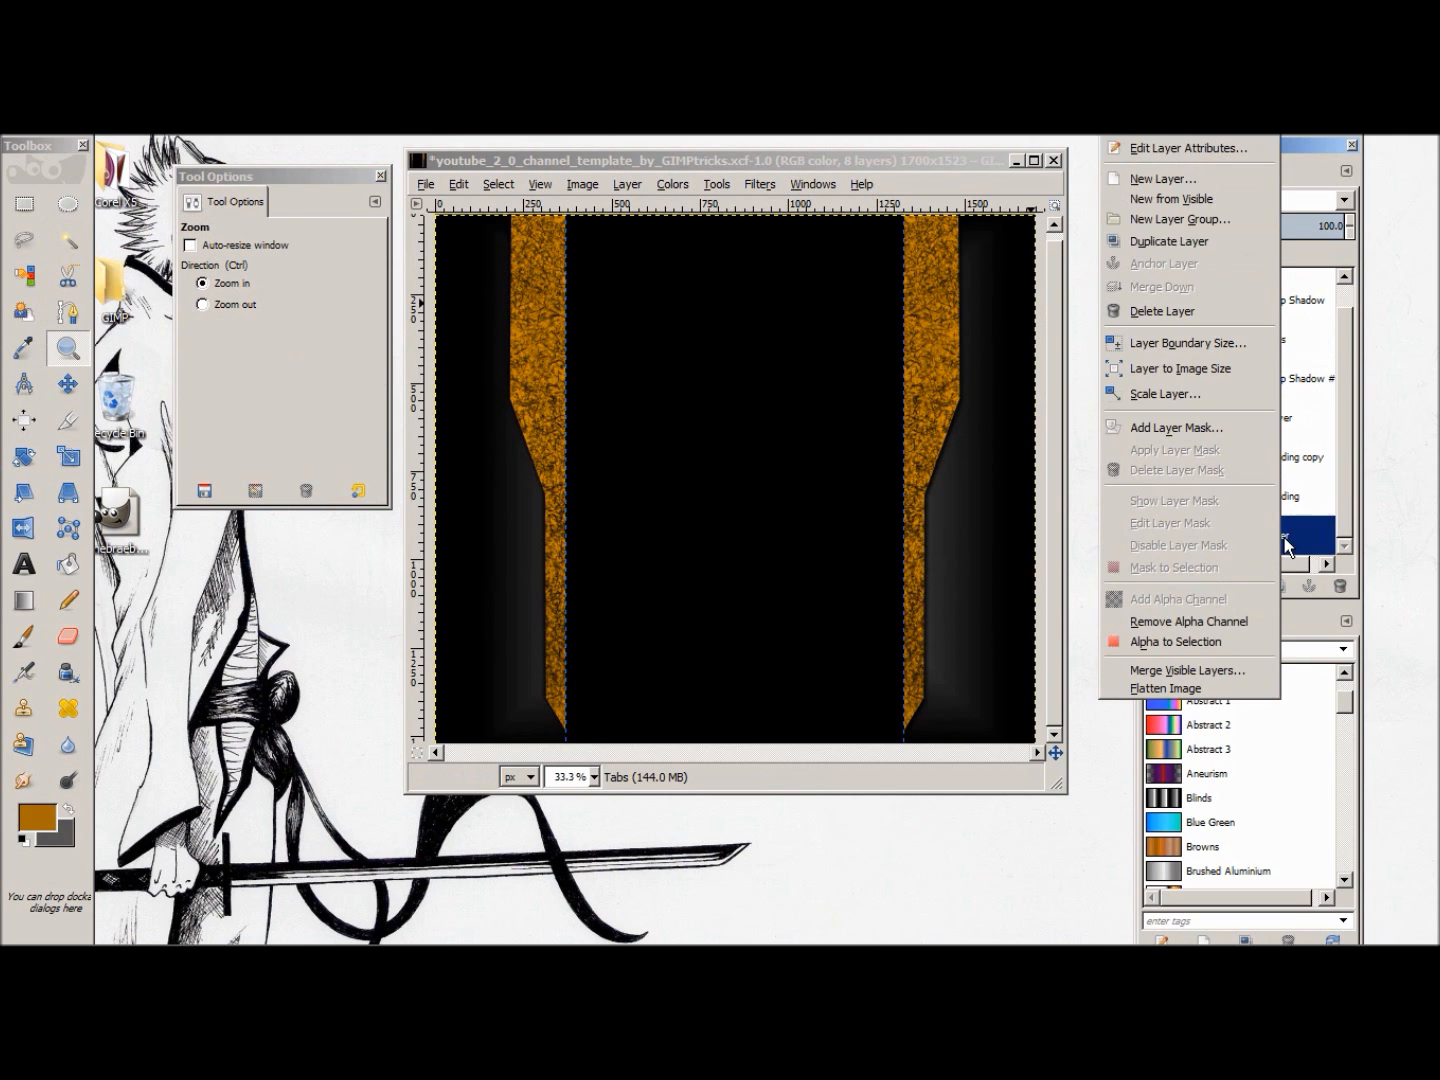
click(1148, 180)
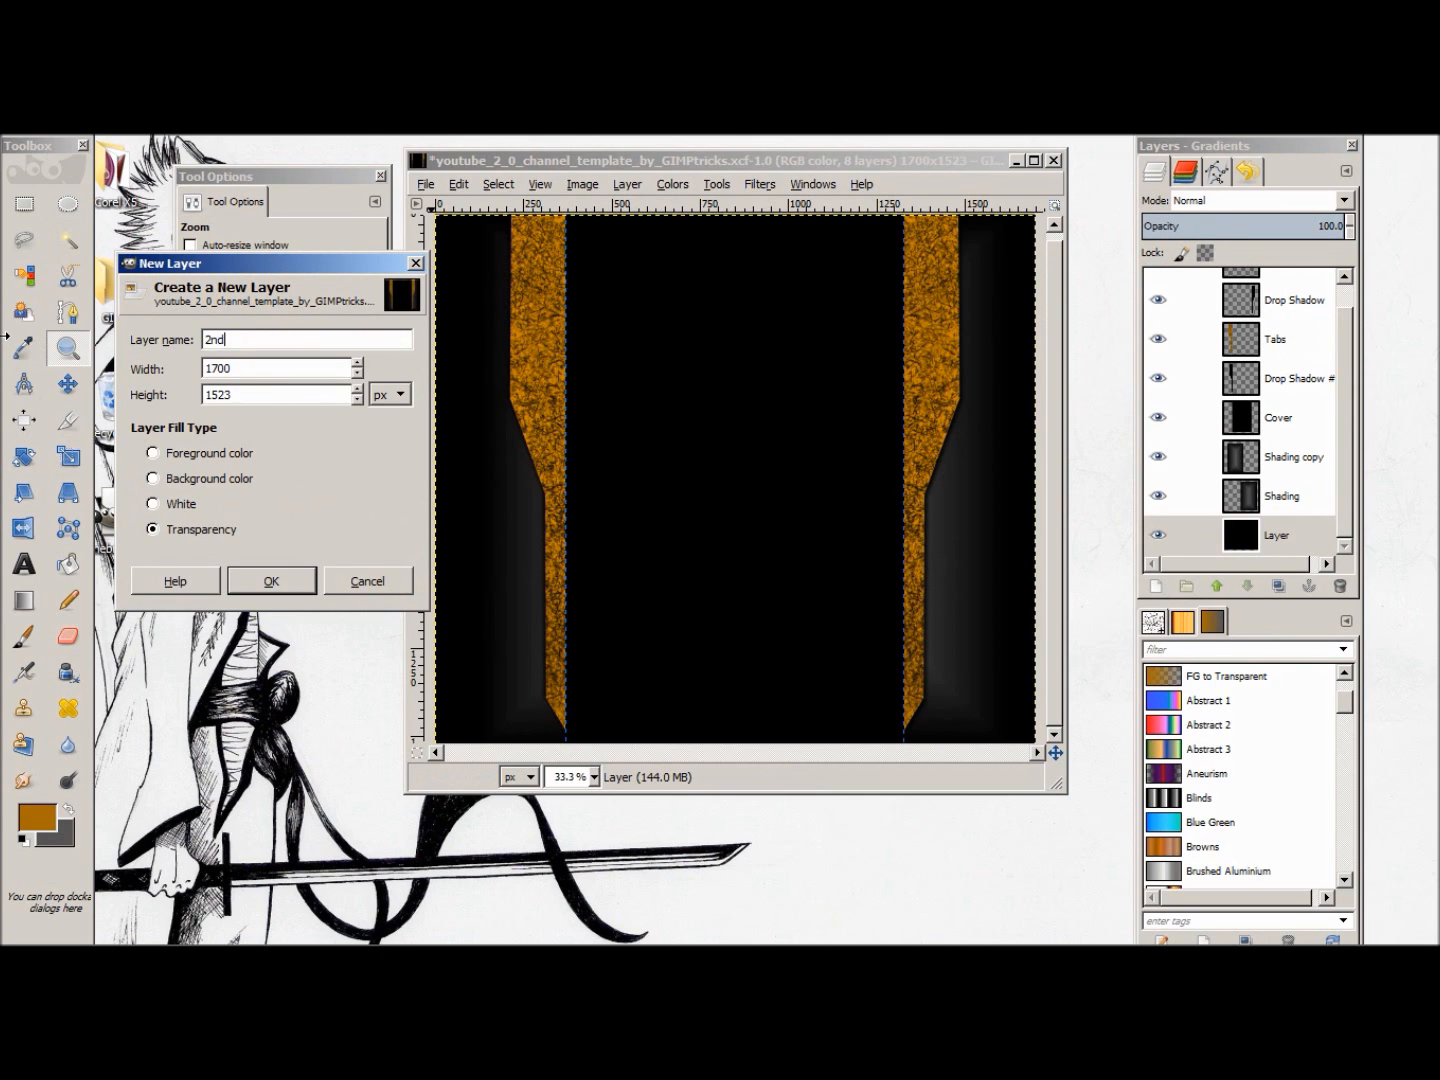
text(2nd tabs)
click(289, 581)
Step: Draw a polygonal path for a shorter second tab, stepping down outside the right-hand tab's outer edge and returning inside it to the canvas top
click(67, 311)
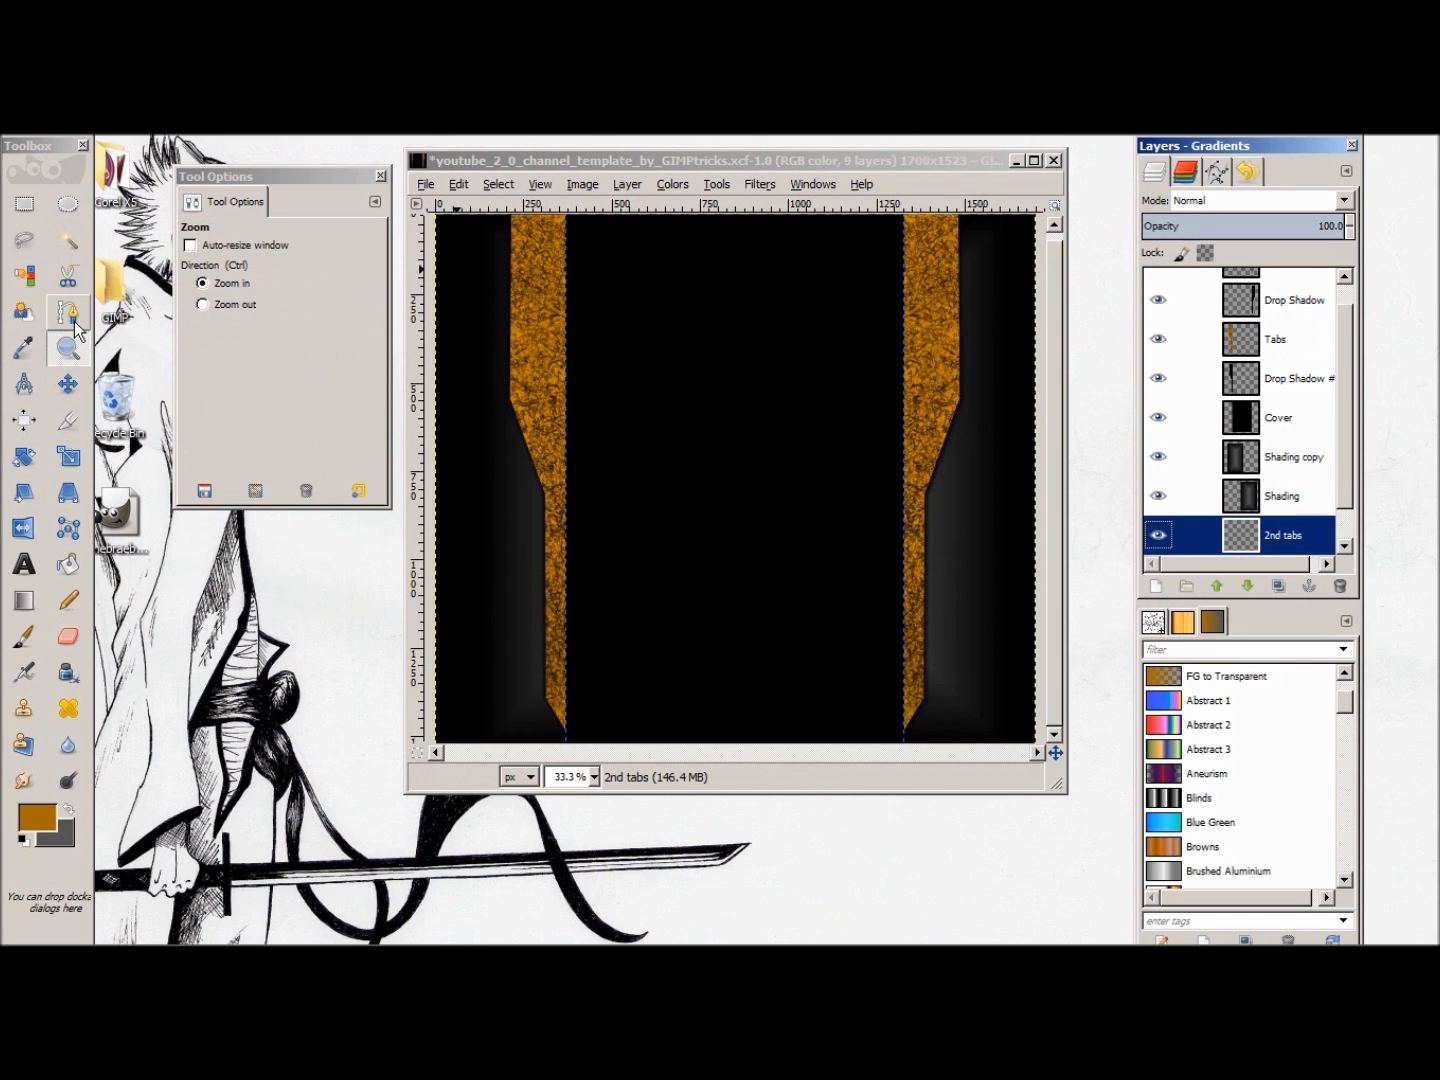
click(971, 218)
click(974, 407)
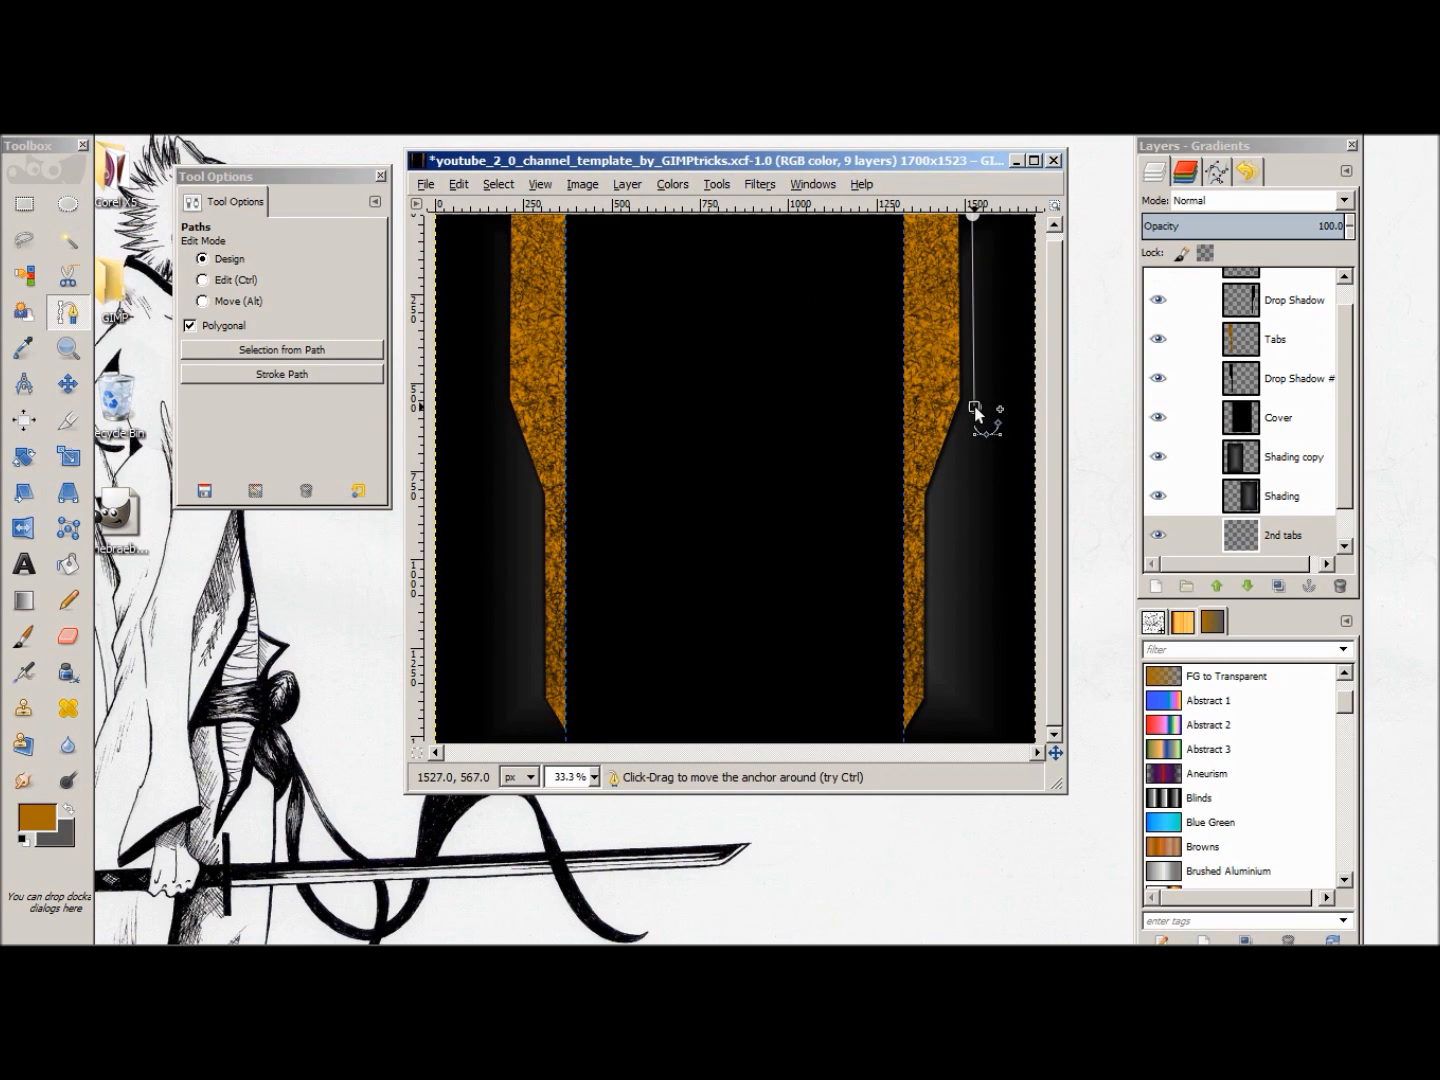
click(941, 492)
drag(940, 493, 952, 468)
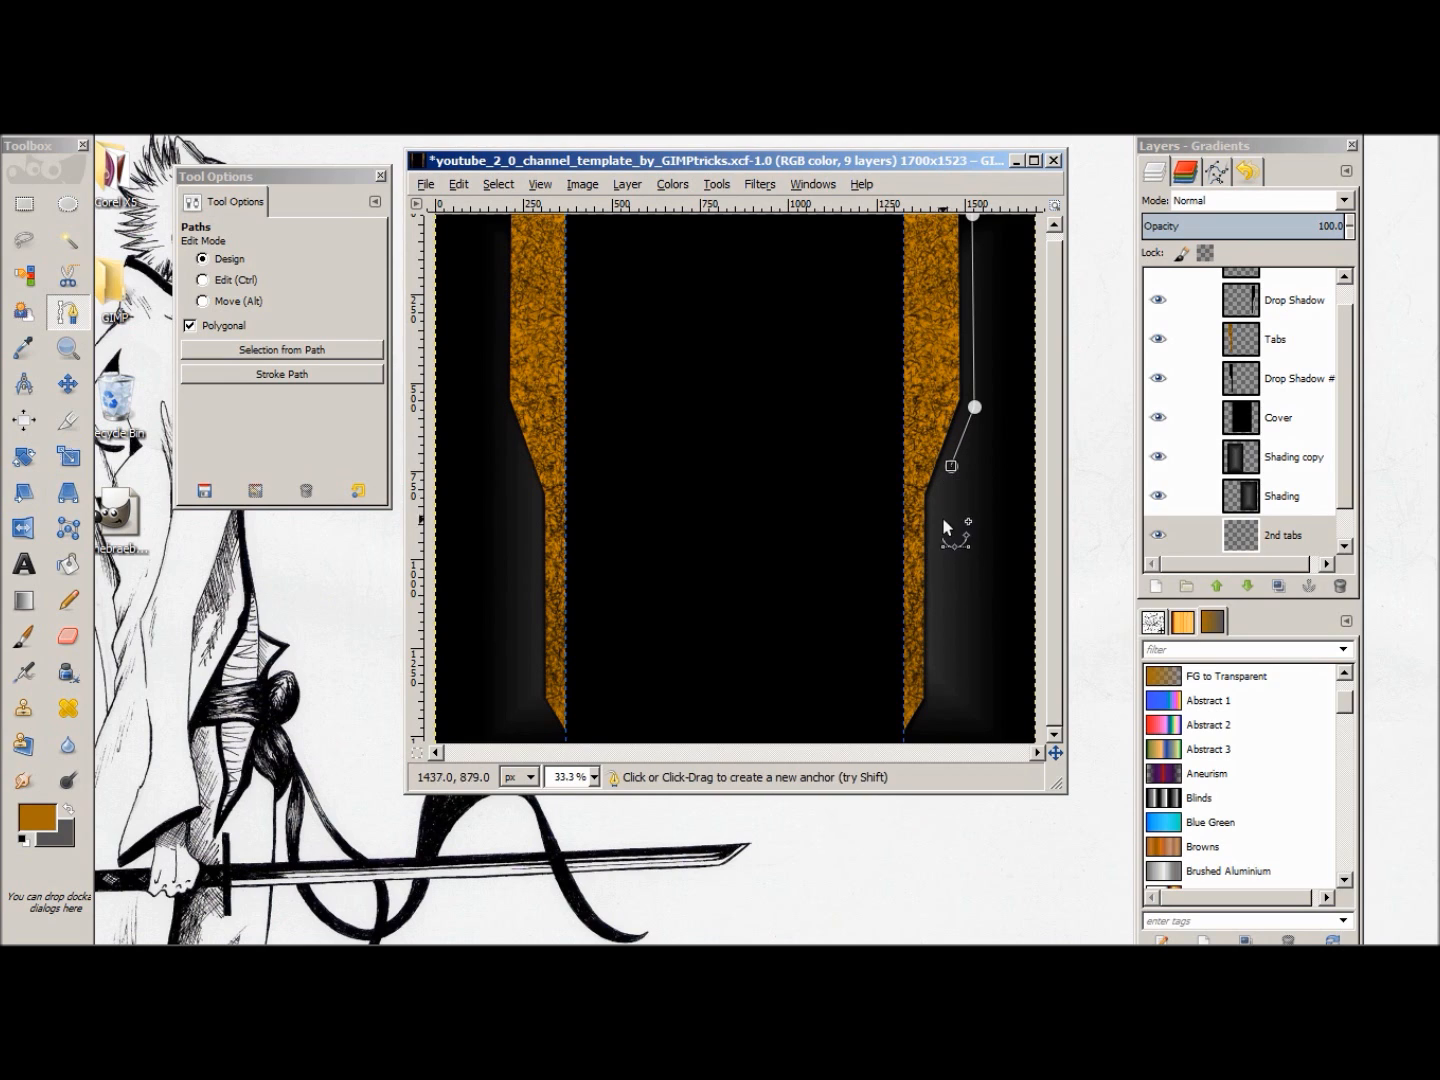
drag(951, 467, 960, 445)
click(962, 538)
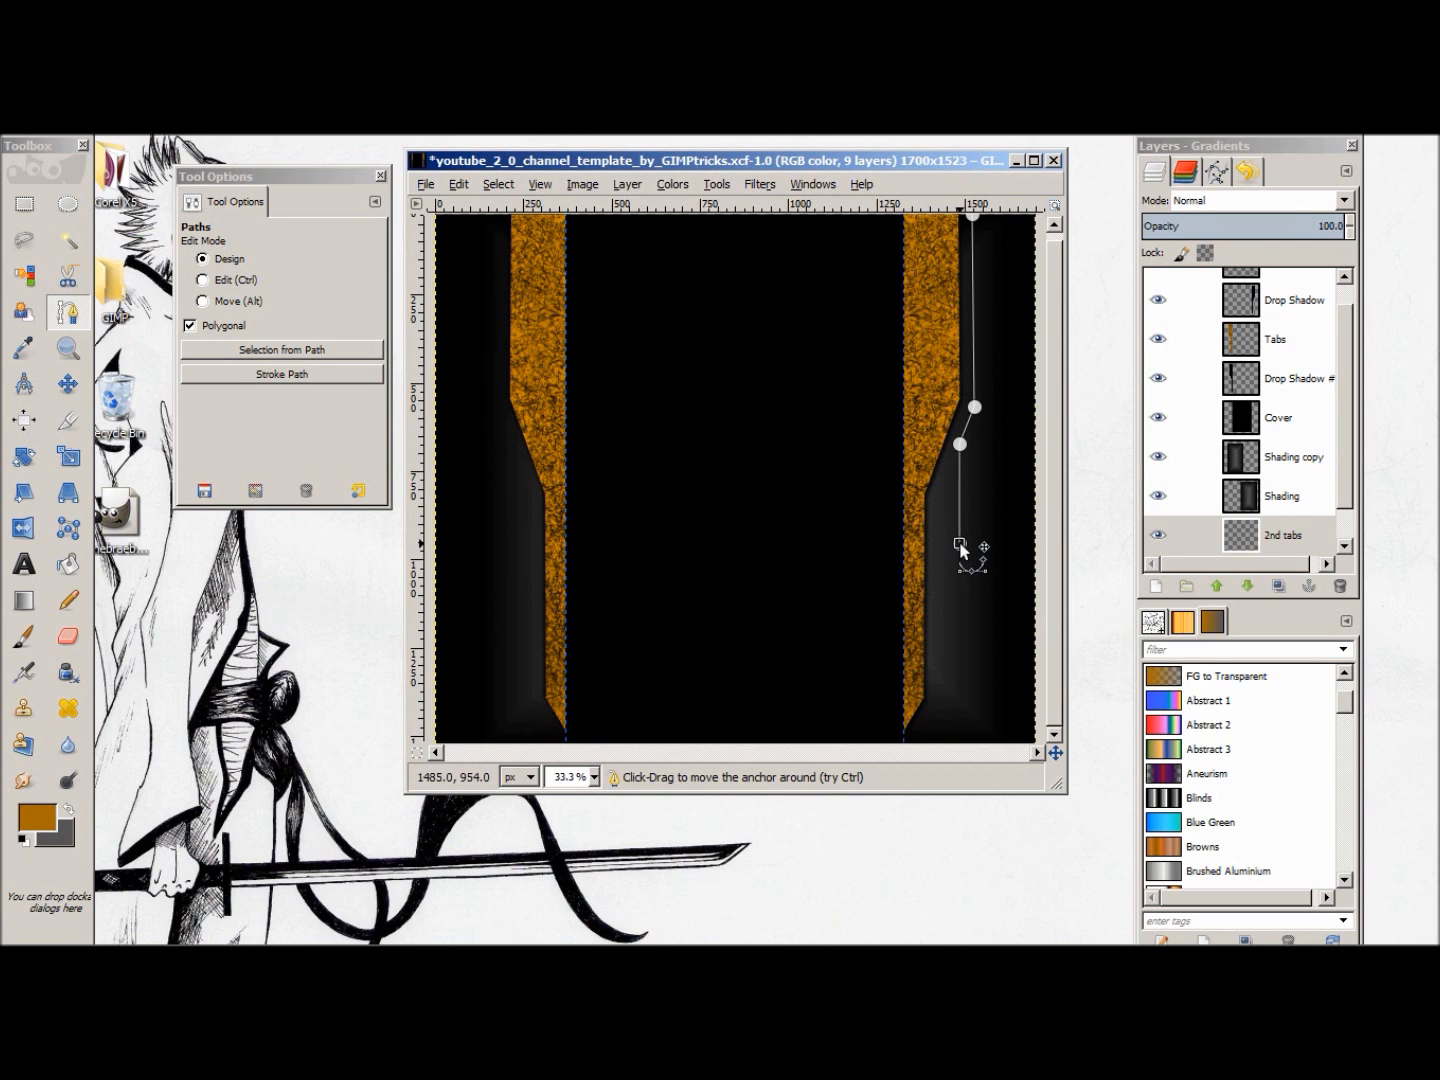
drag(965, 548, 962, 547)
click(921, 608)
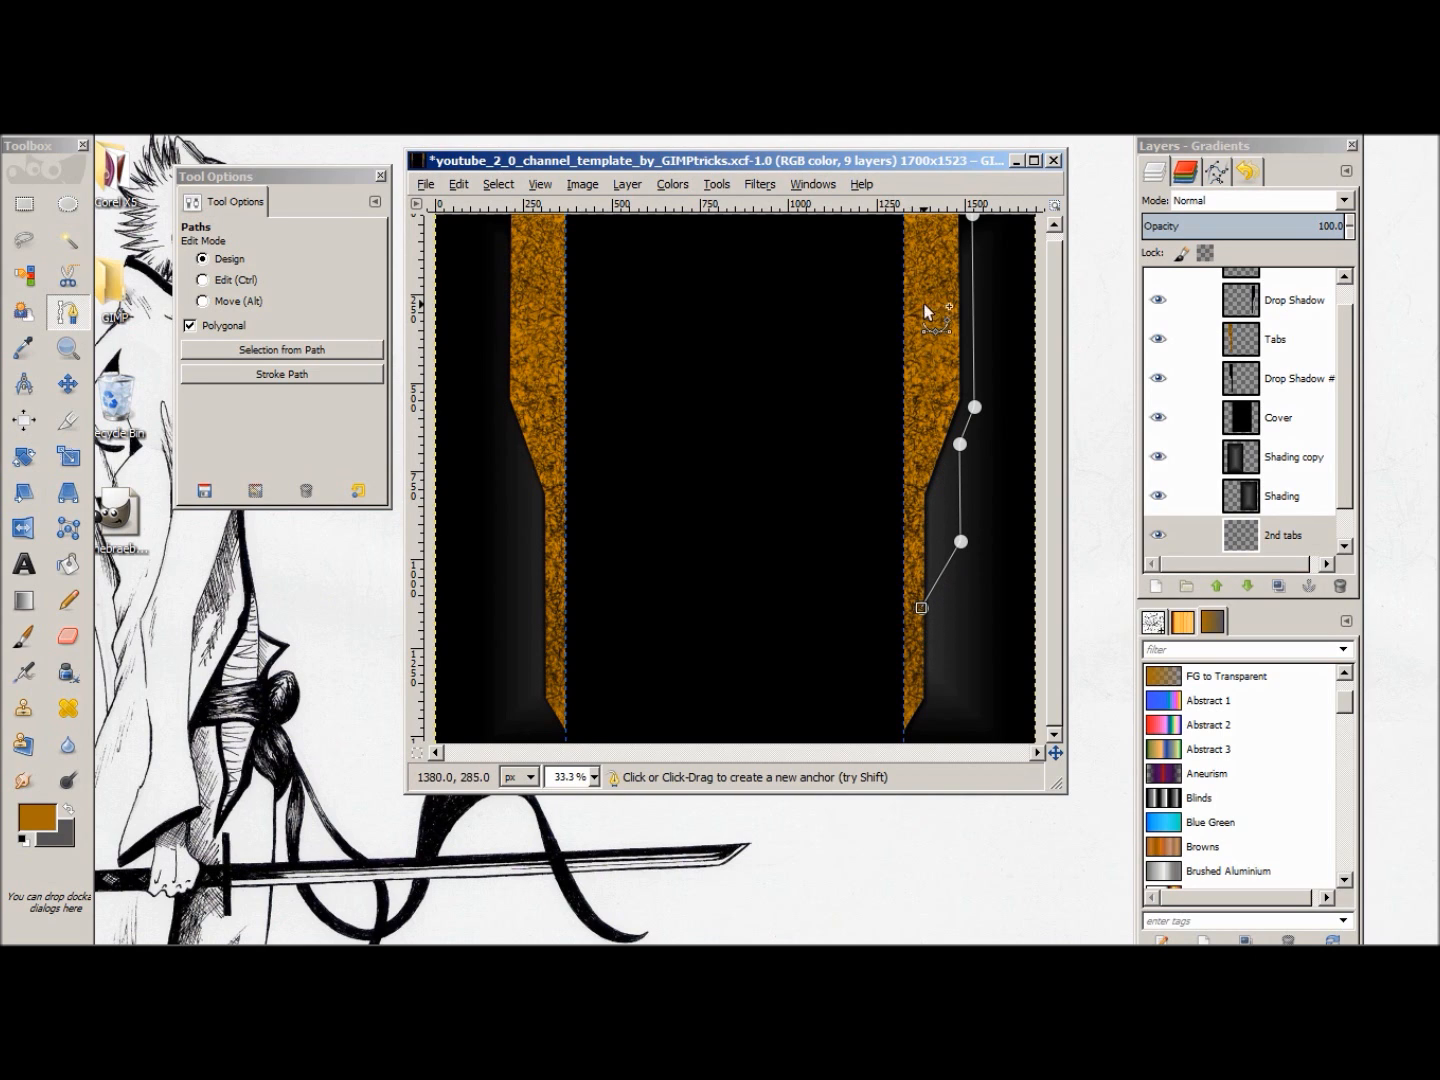
click(921, 217)
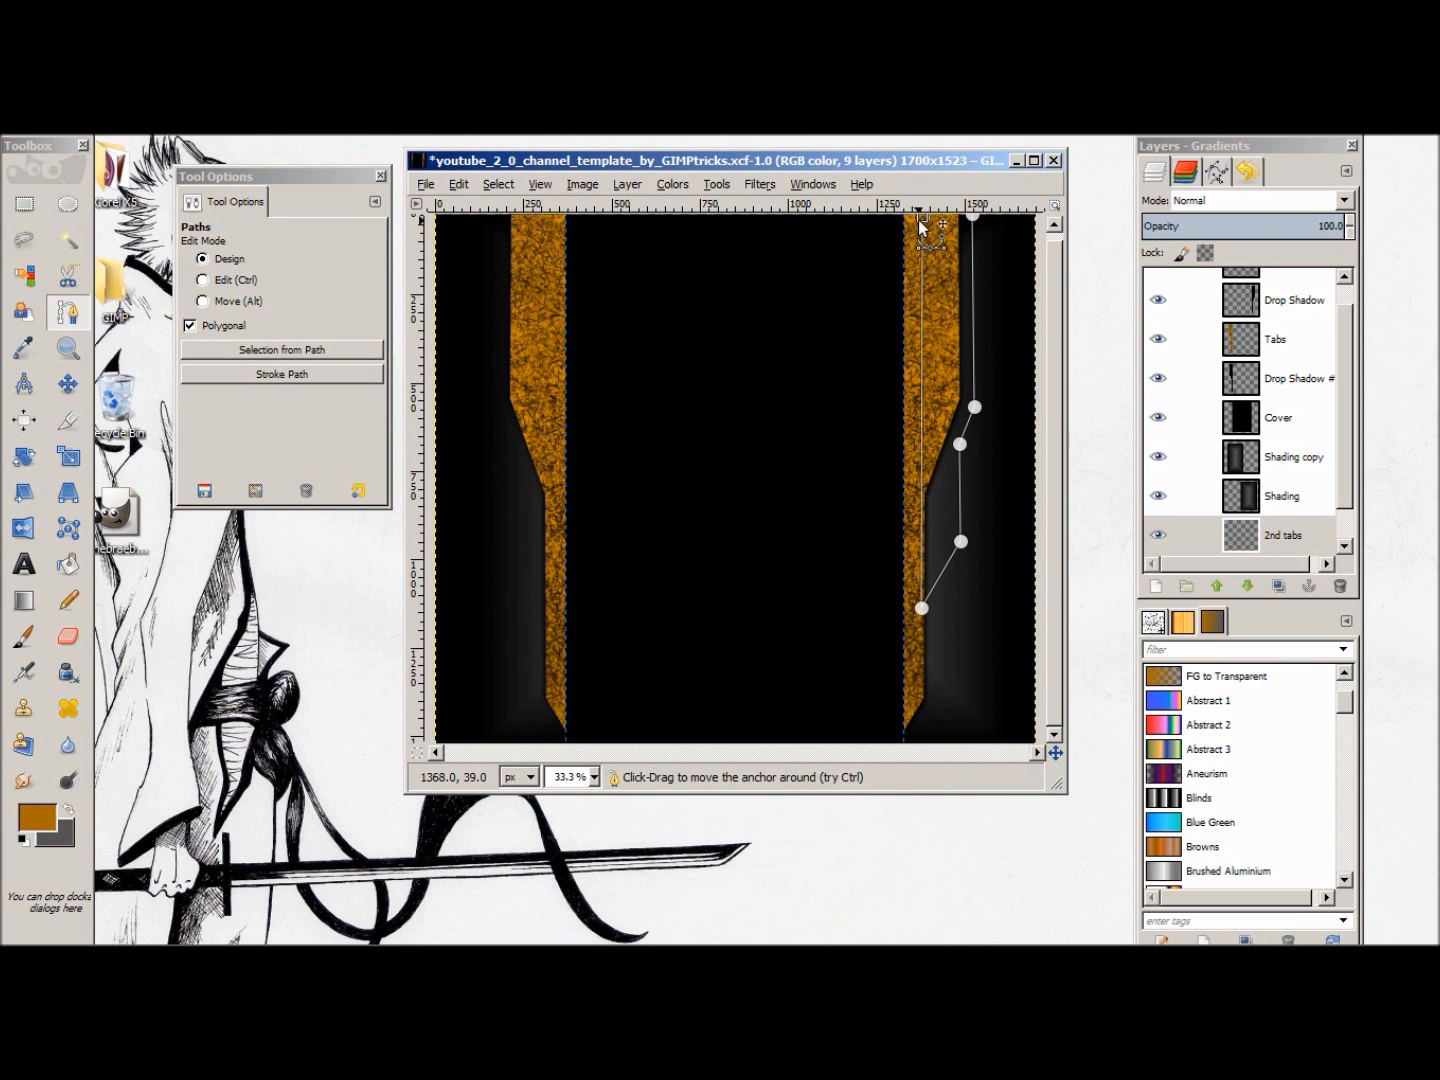
drag(920, 215, 919, 215)
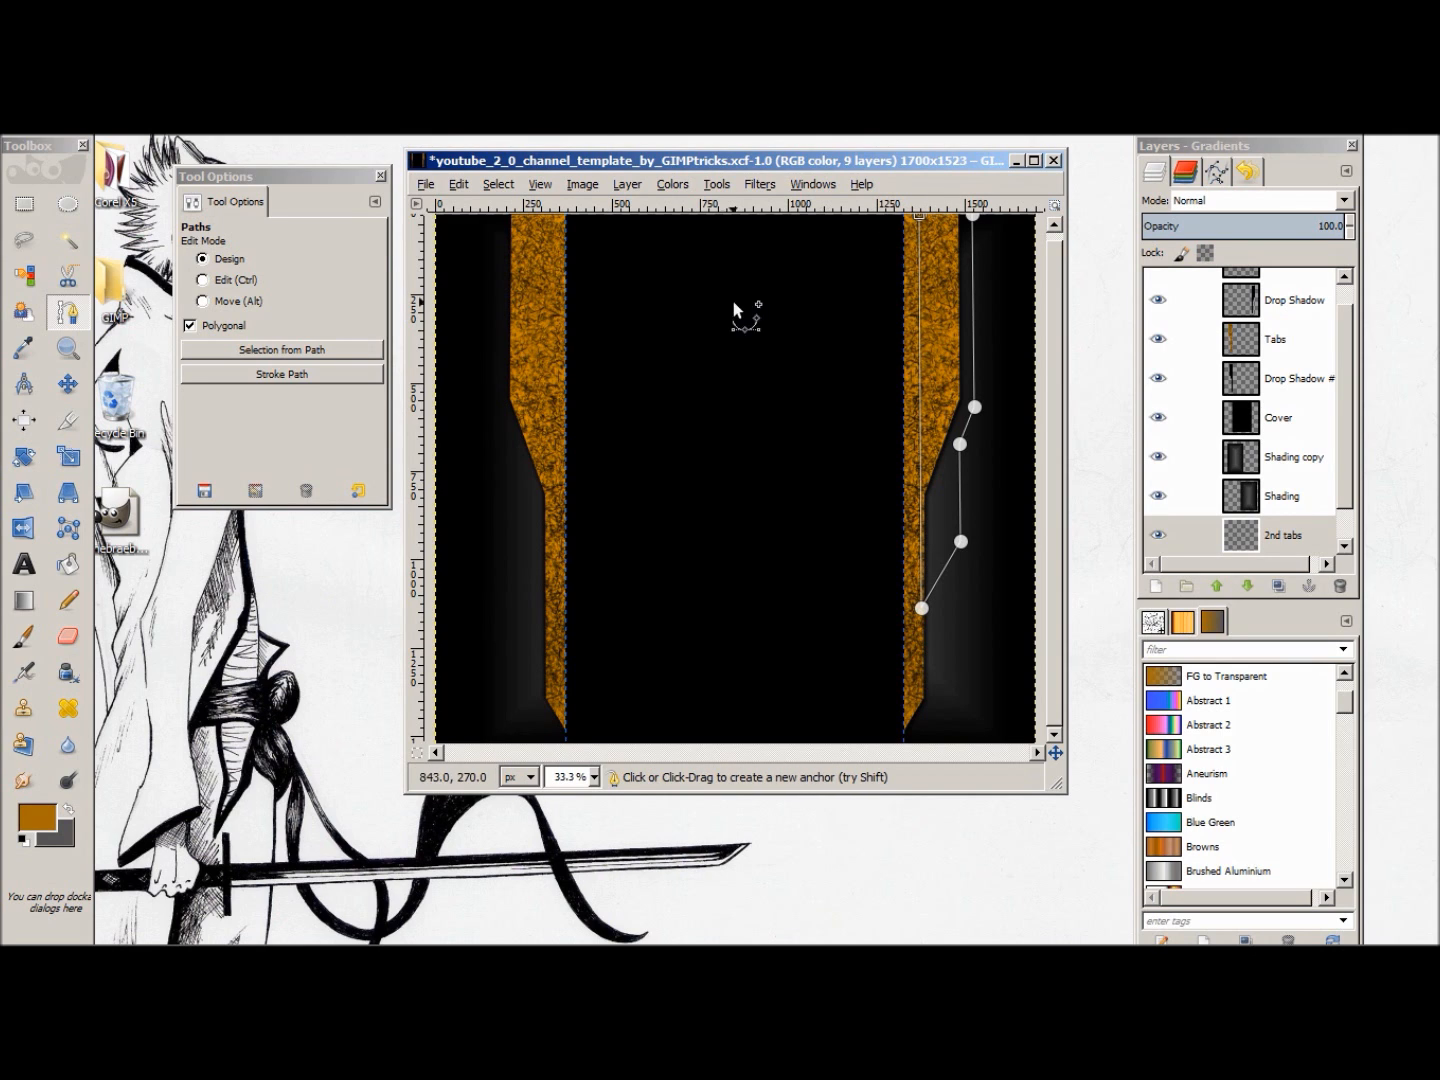
Step: Fill the area enclosed by the path with the foreground colour on 2nd tabs and move that layer directly below Cover
click(312, 351)
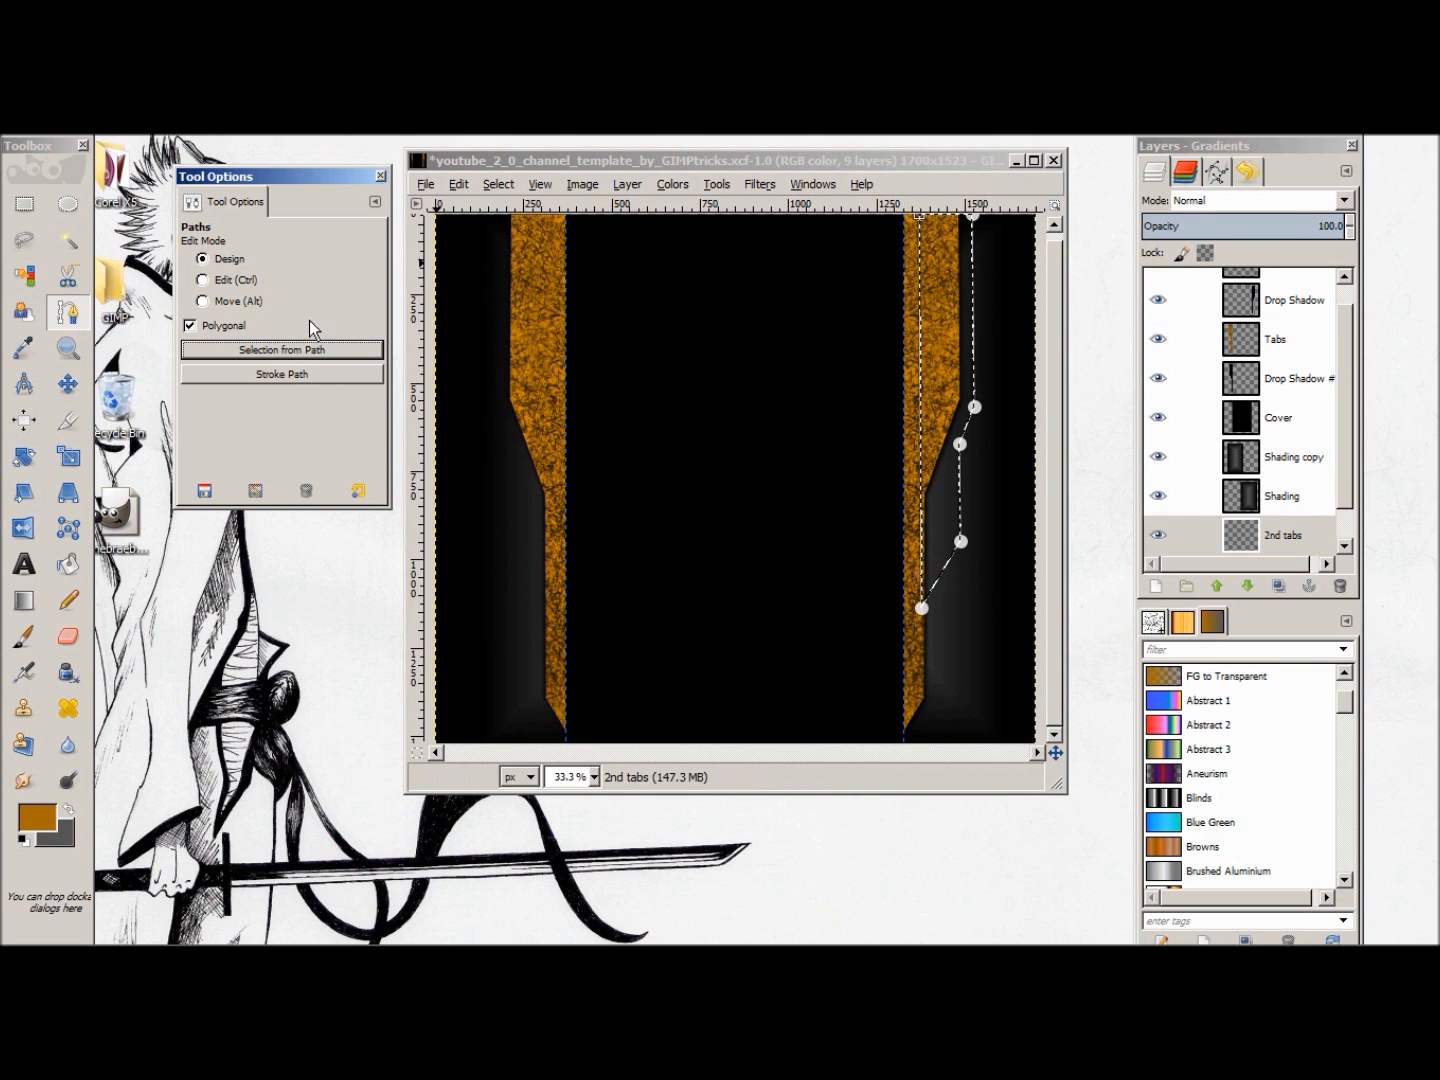
click(458, 185)
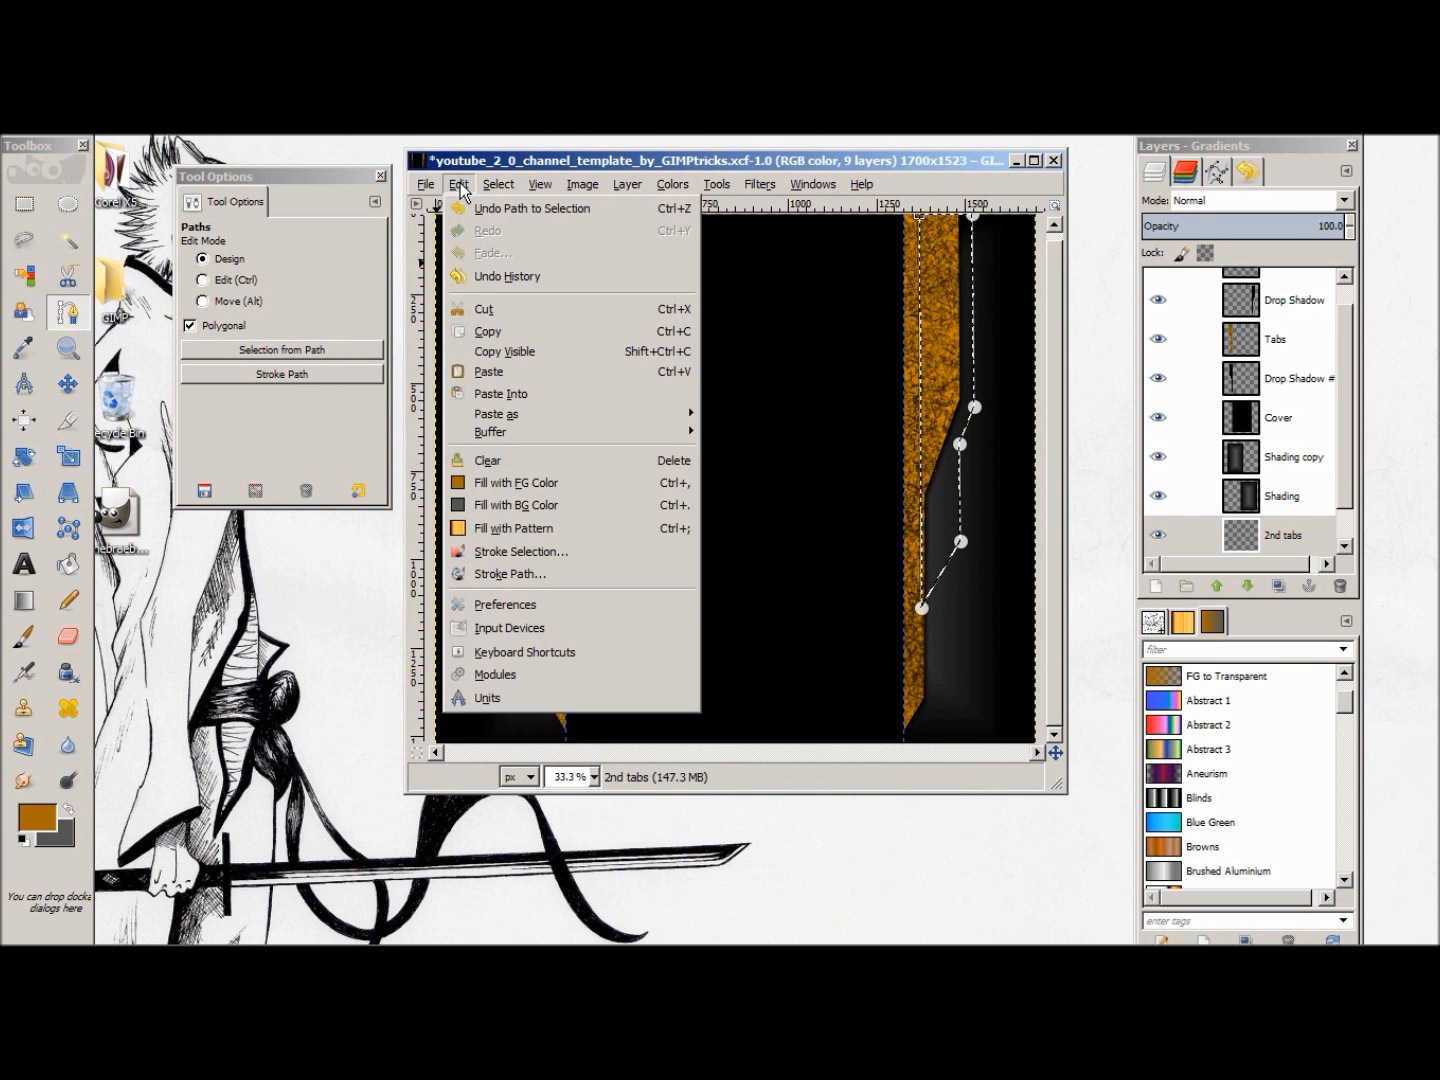
click(515, 481)
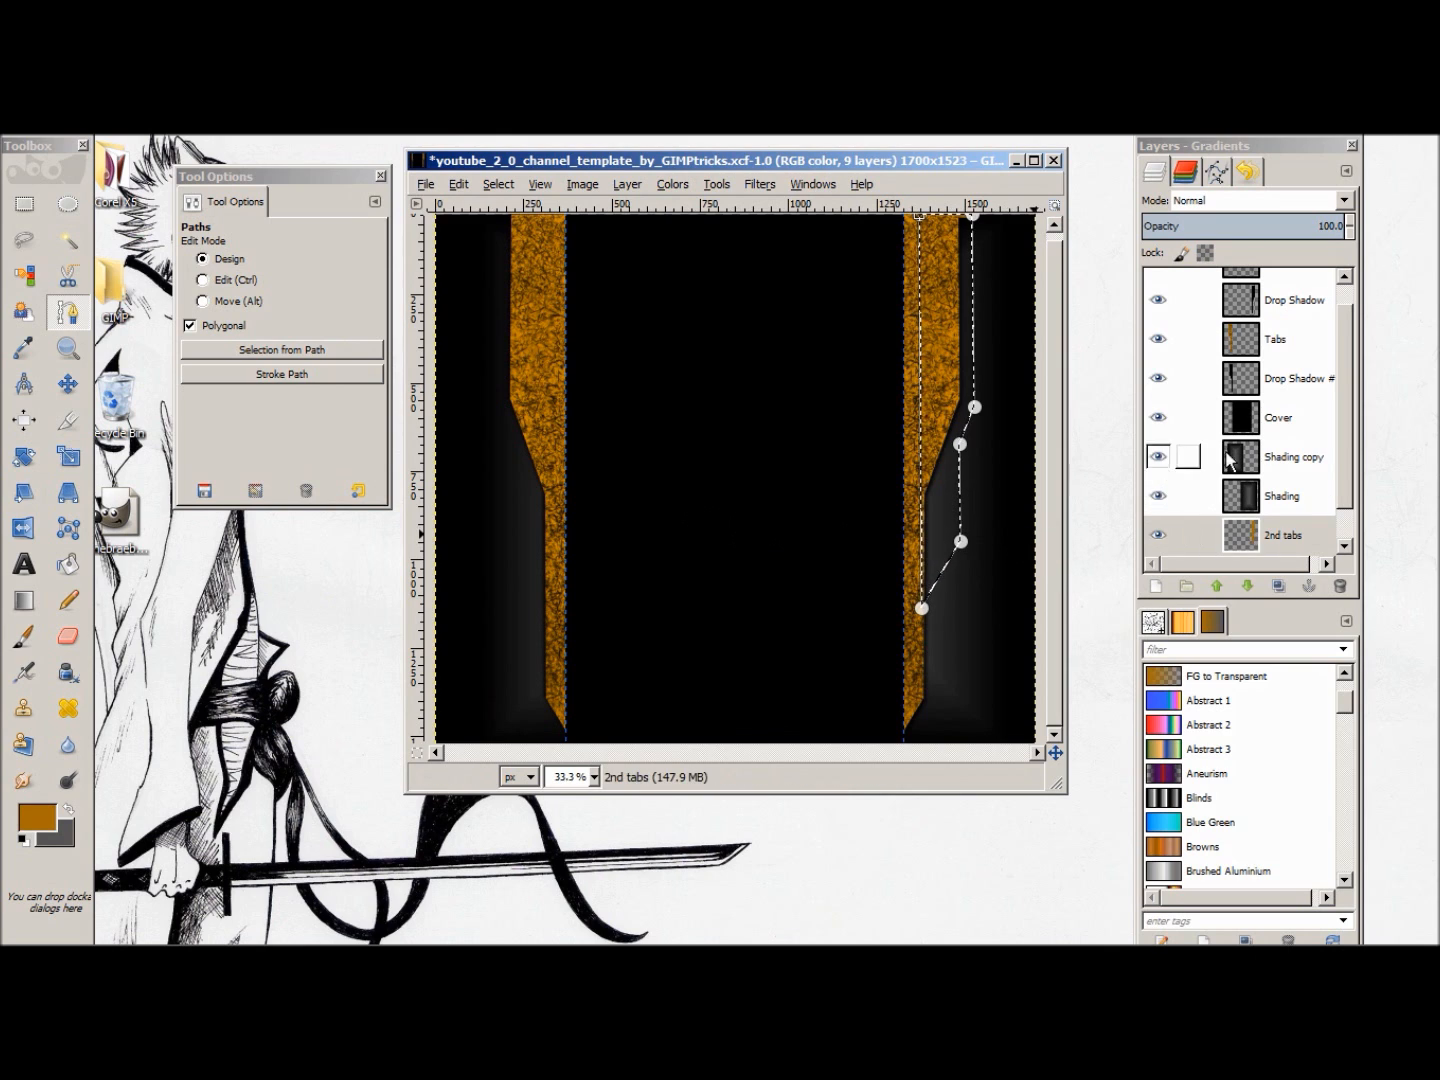
drag(1343, 412, 1341, 453)
mouse_move(1213, 496)
mouse_down()
mouse_move(1278, 489)
mouse_move(1276, 413)
mouse_up()
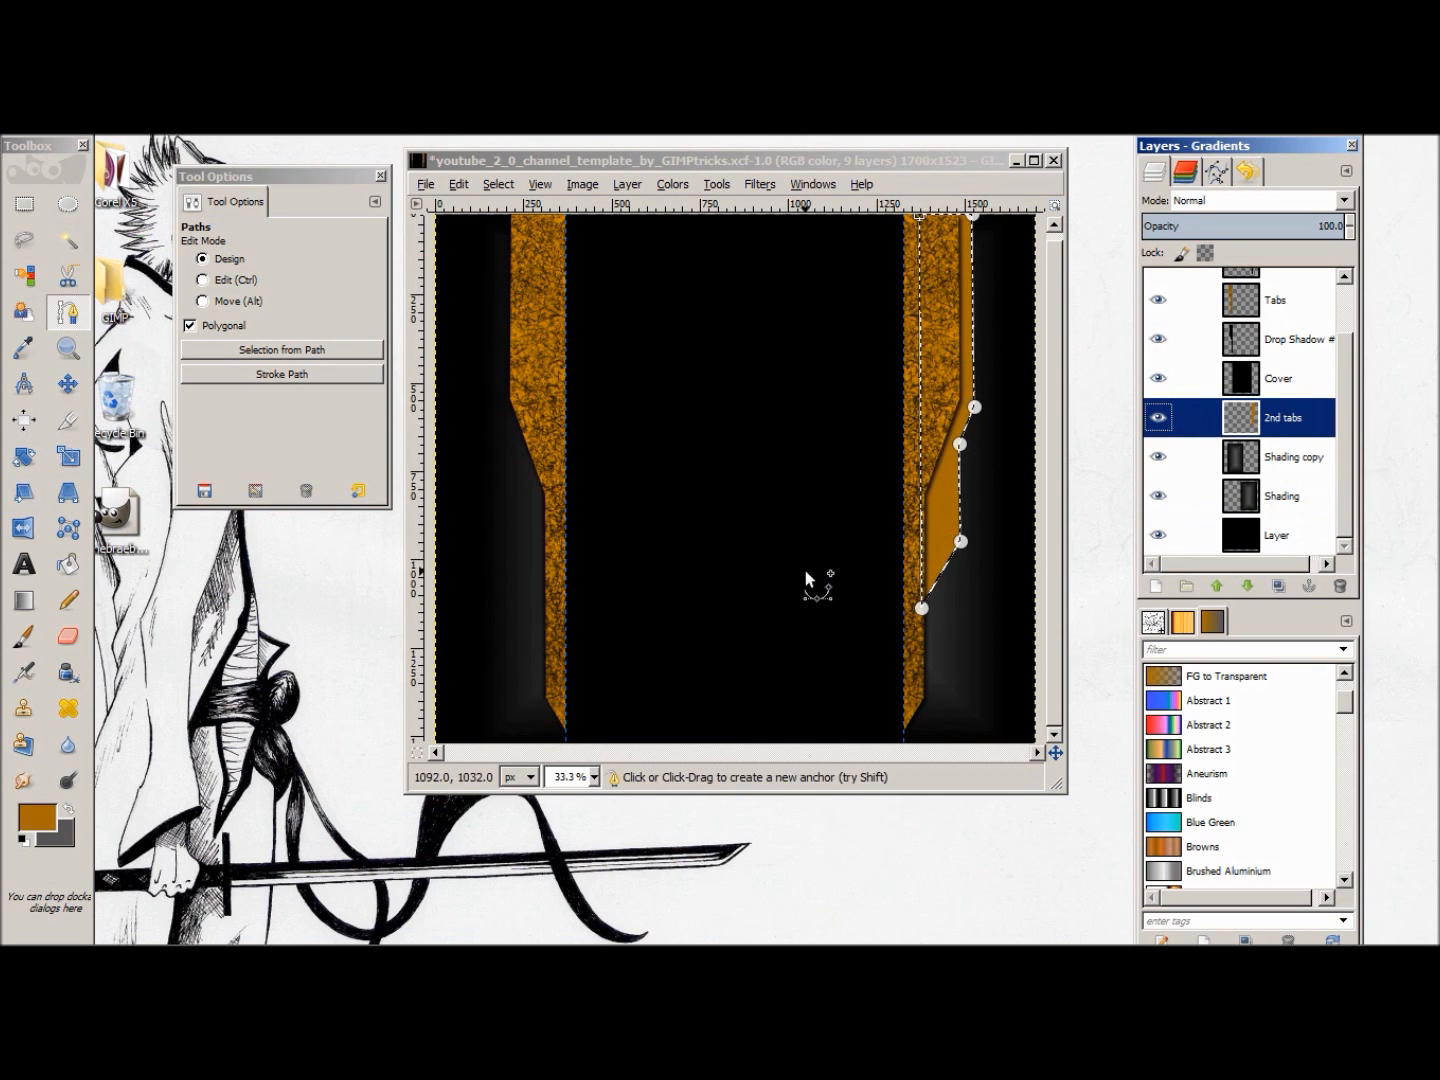
Step: Darken the foreground colour to brown 704c00
click(46, 824)
drag(116, 426, 95, 425)
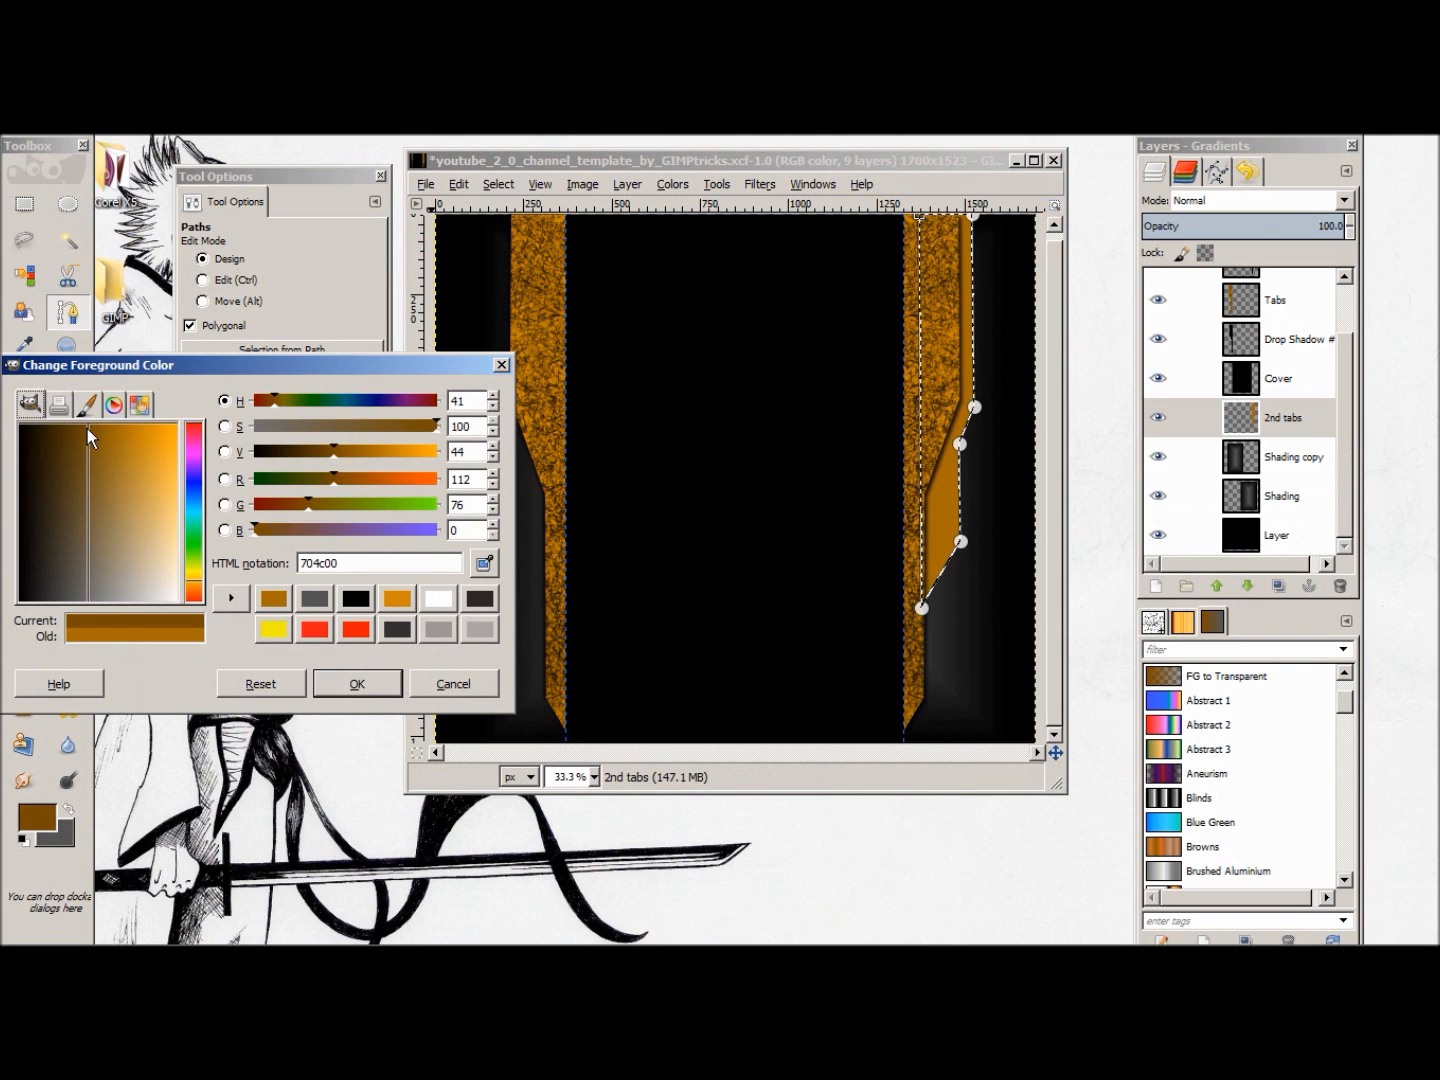
click(352, 684)
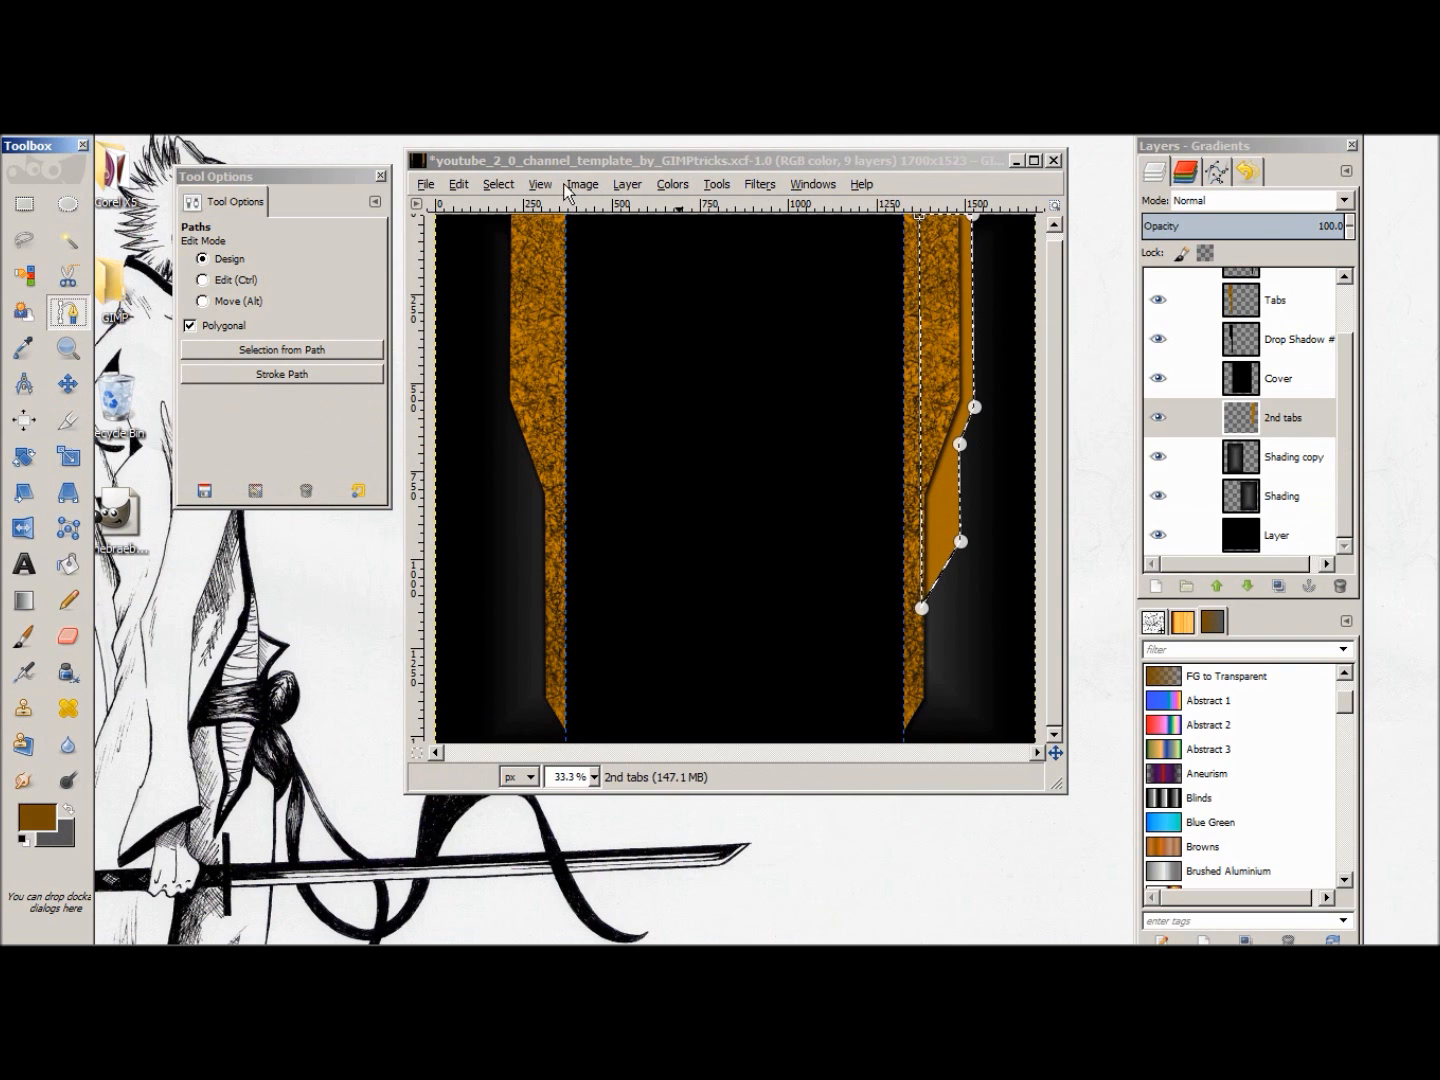
Step: Refill the right-hand second tab selection on the 2nd tabs layer with the brown foreground colour
click(458, 185)
click(526, 474)
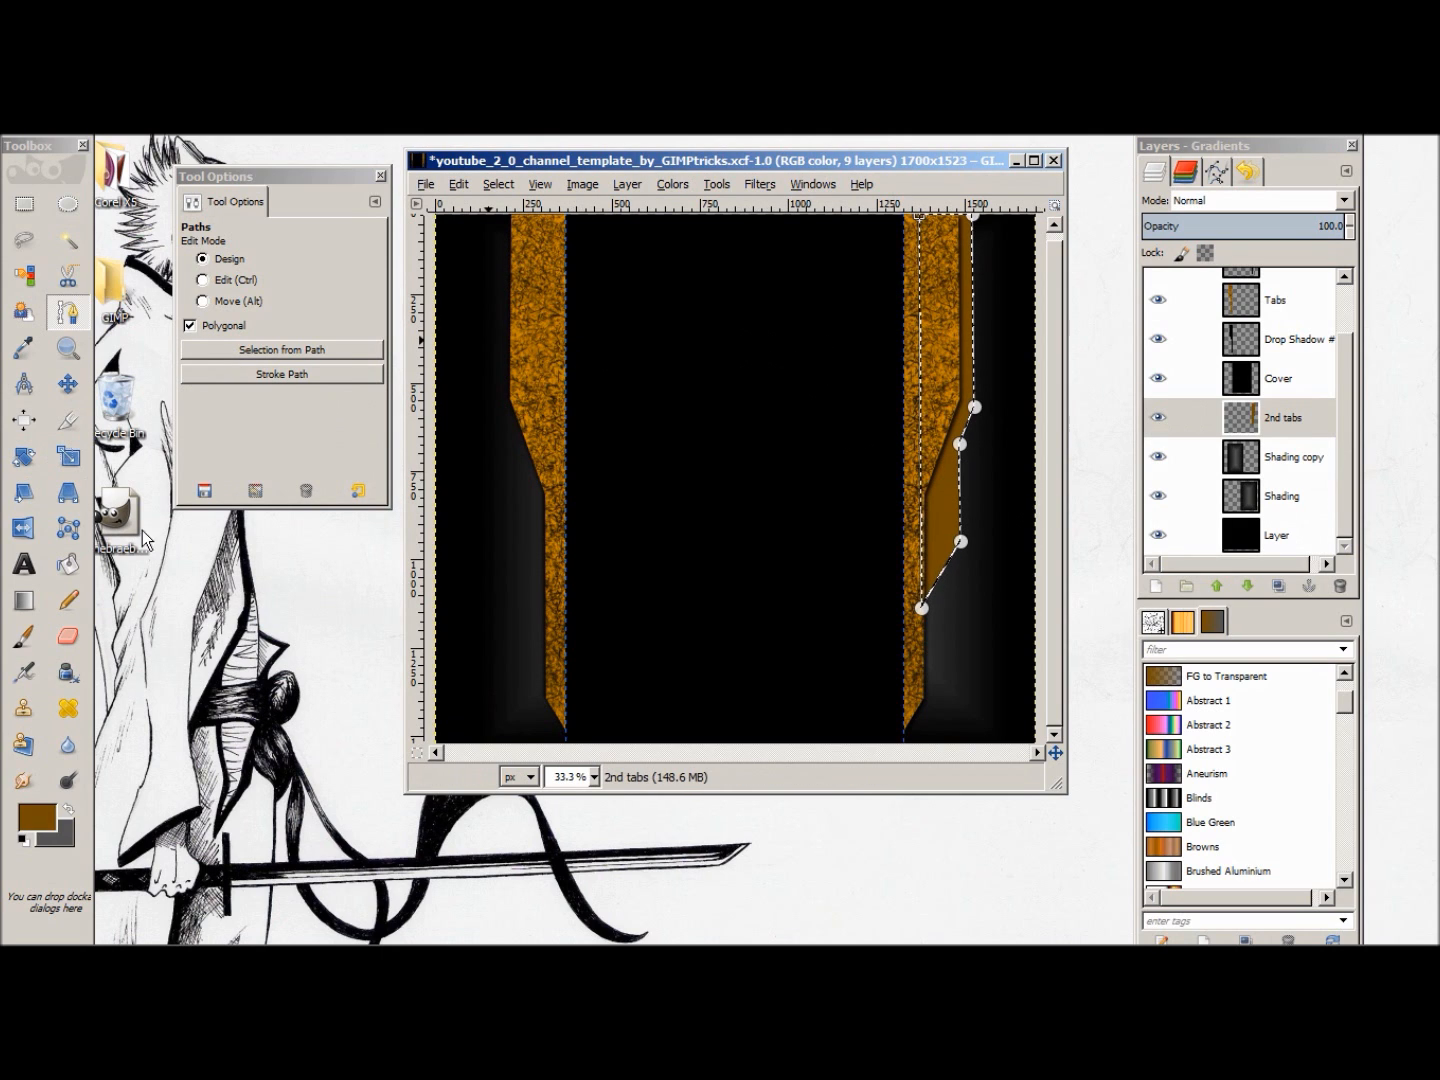
Step: Airbrush black texture over the right-hand second tab with the Sponge 01 brush, making black the foreground and brown the background colour
click(25, 675)
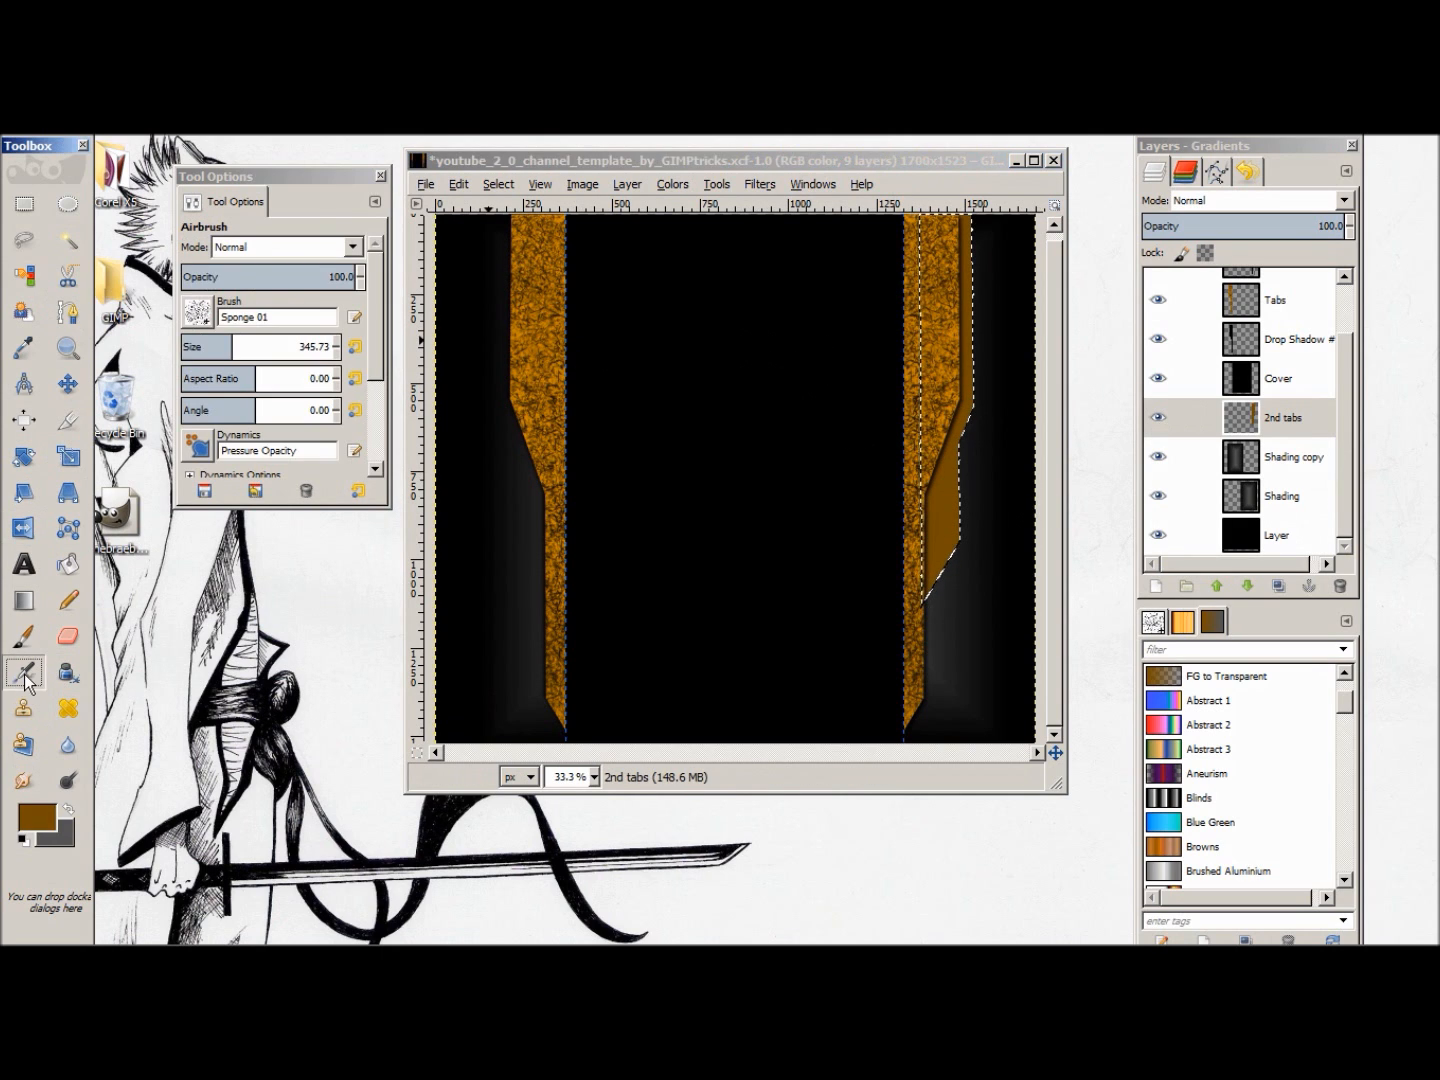
click(198, 312)
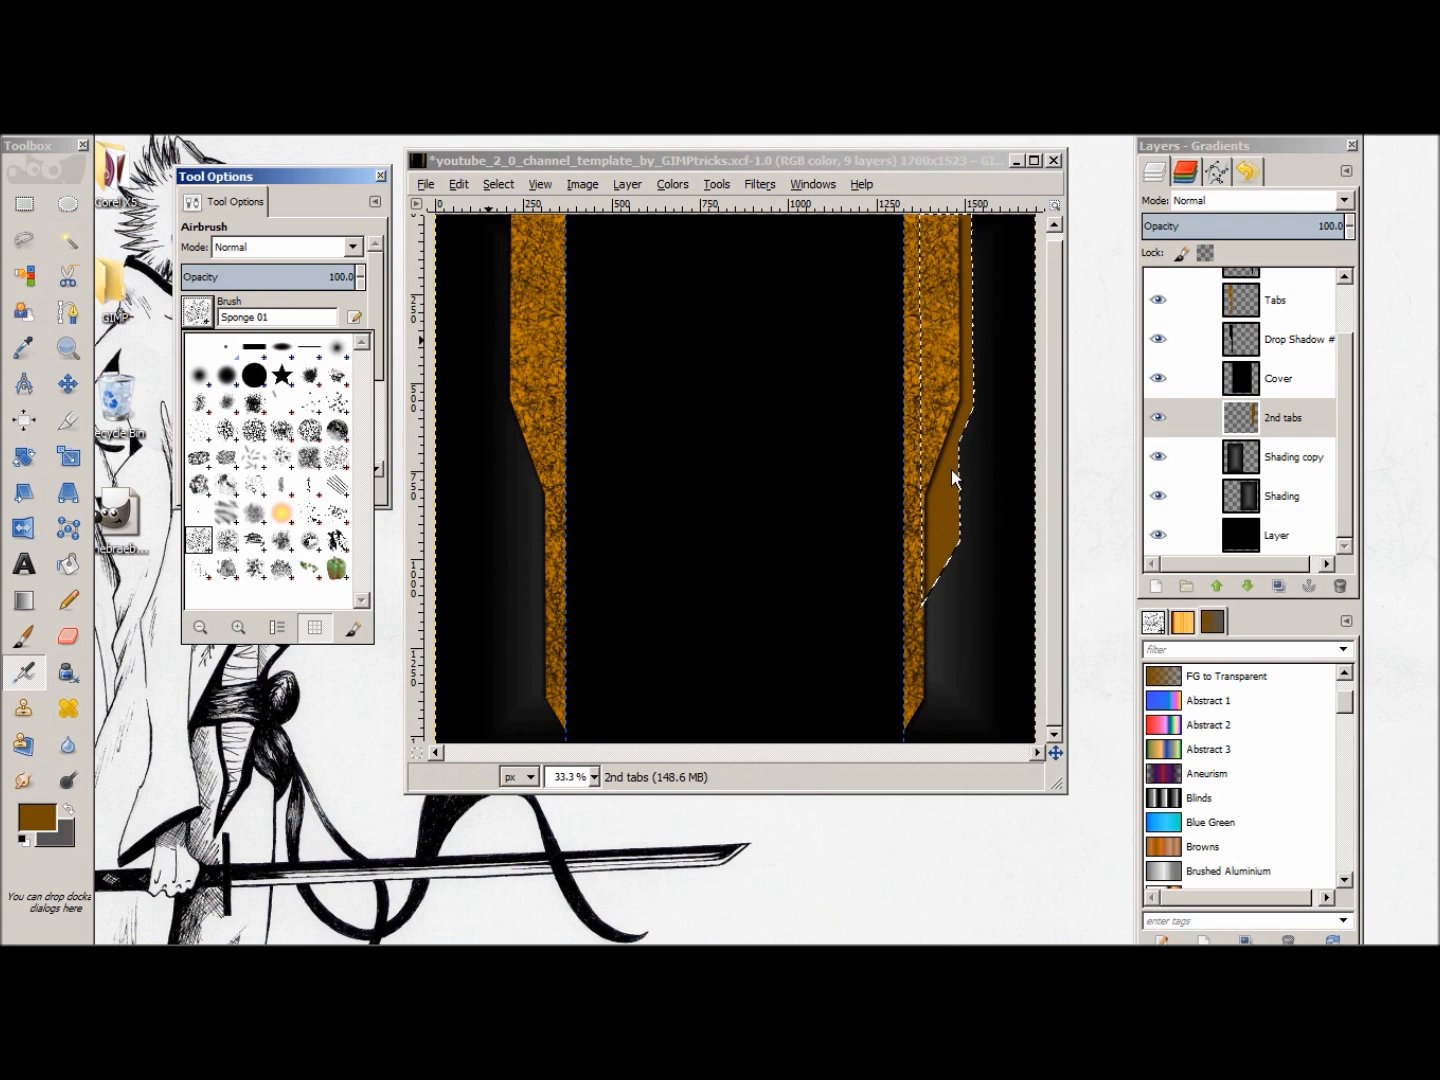
drag(967, 408, 966, 285)
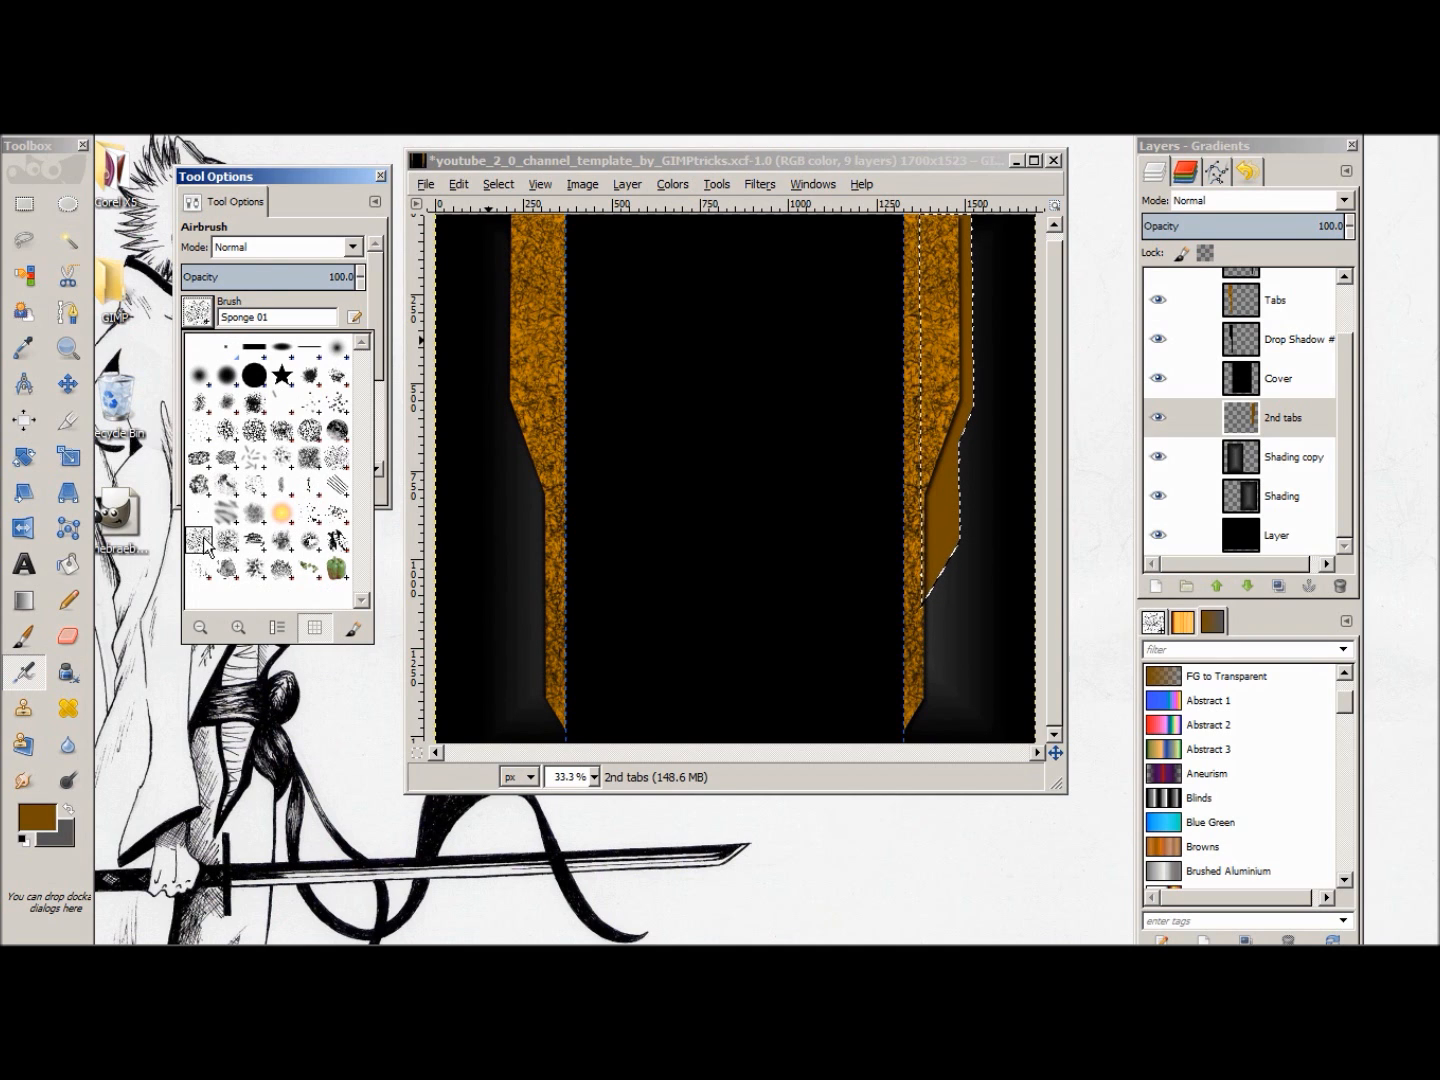
click(306, 162)
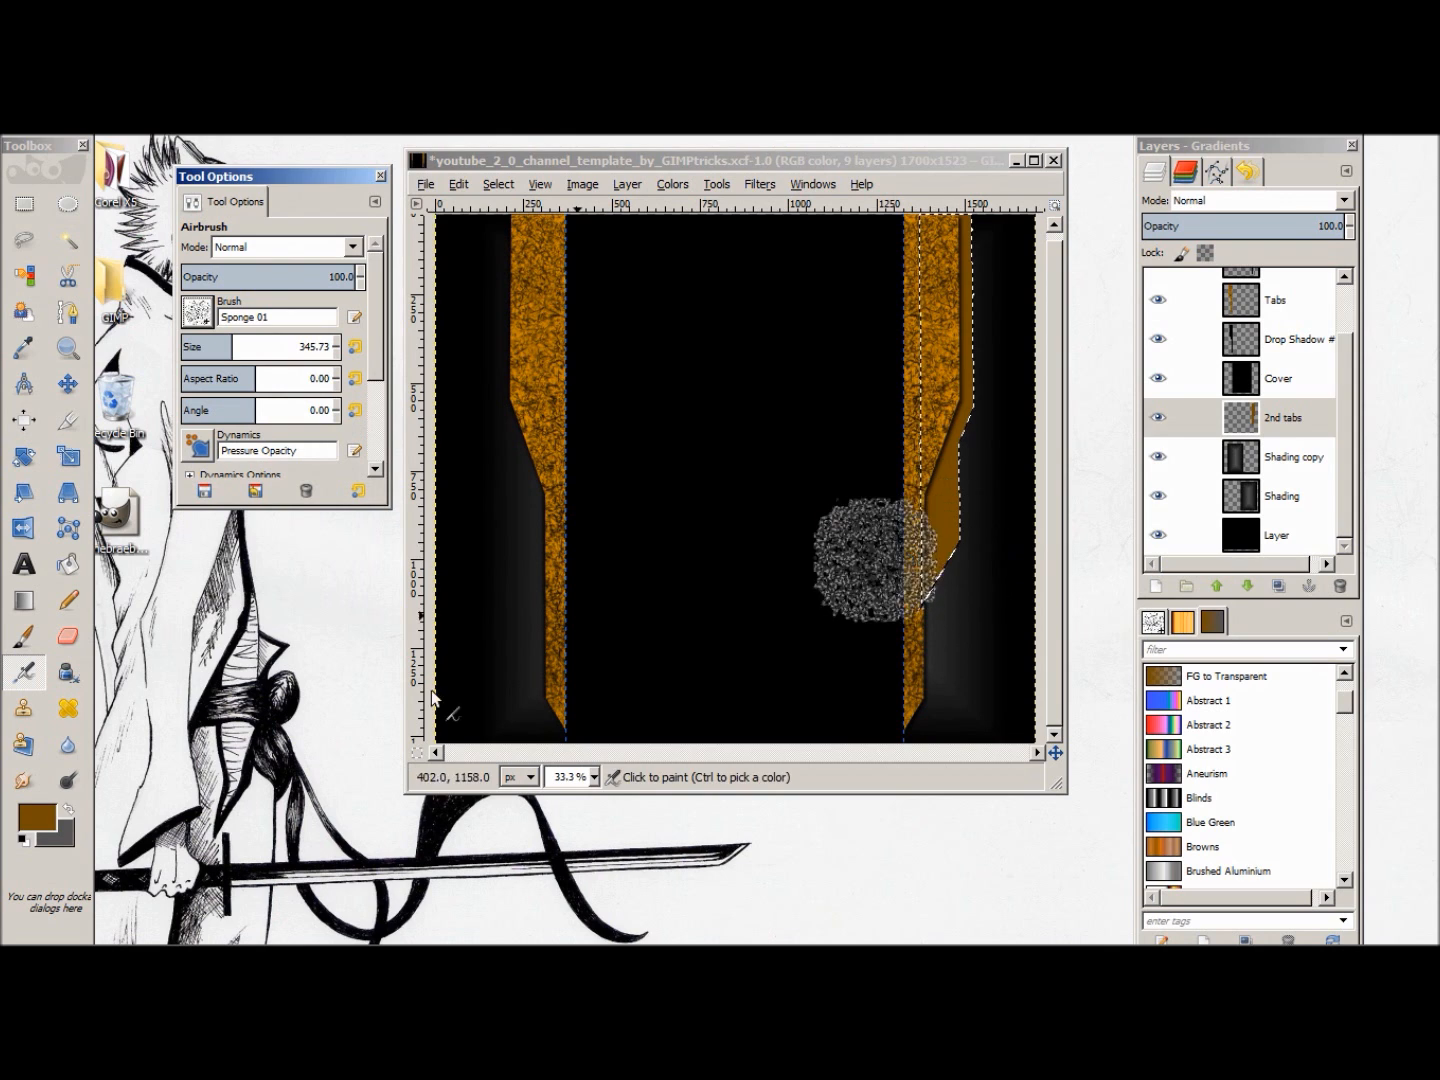
click(62, 835)
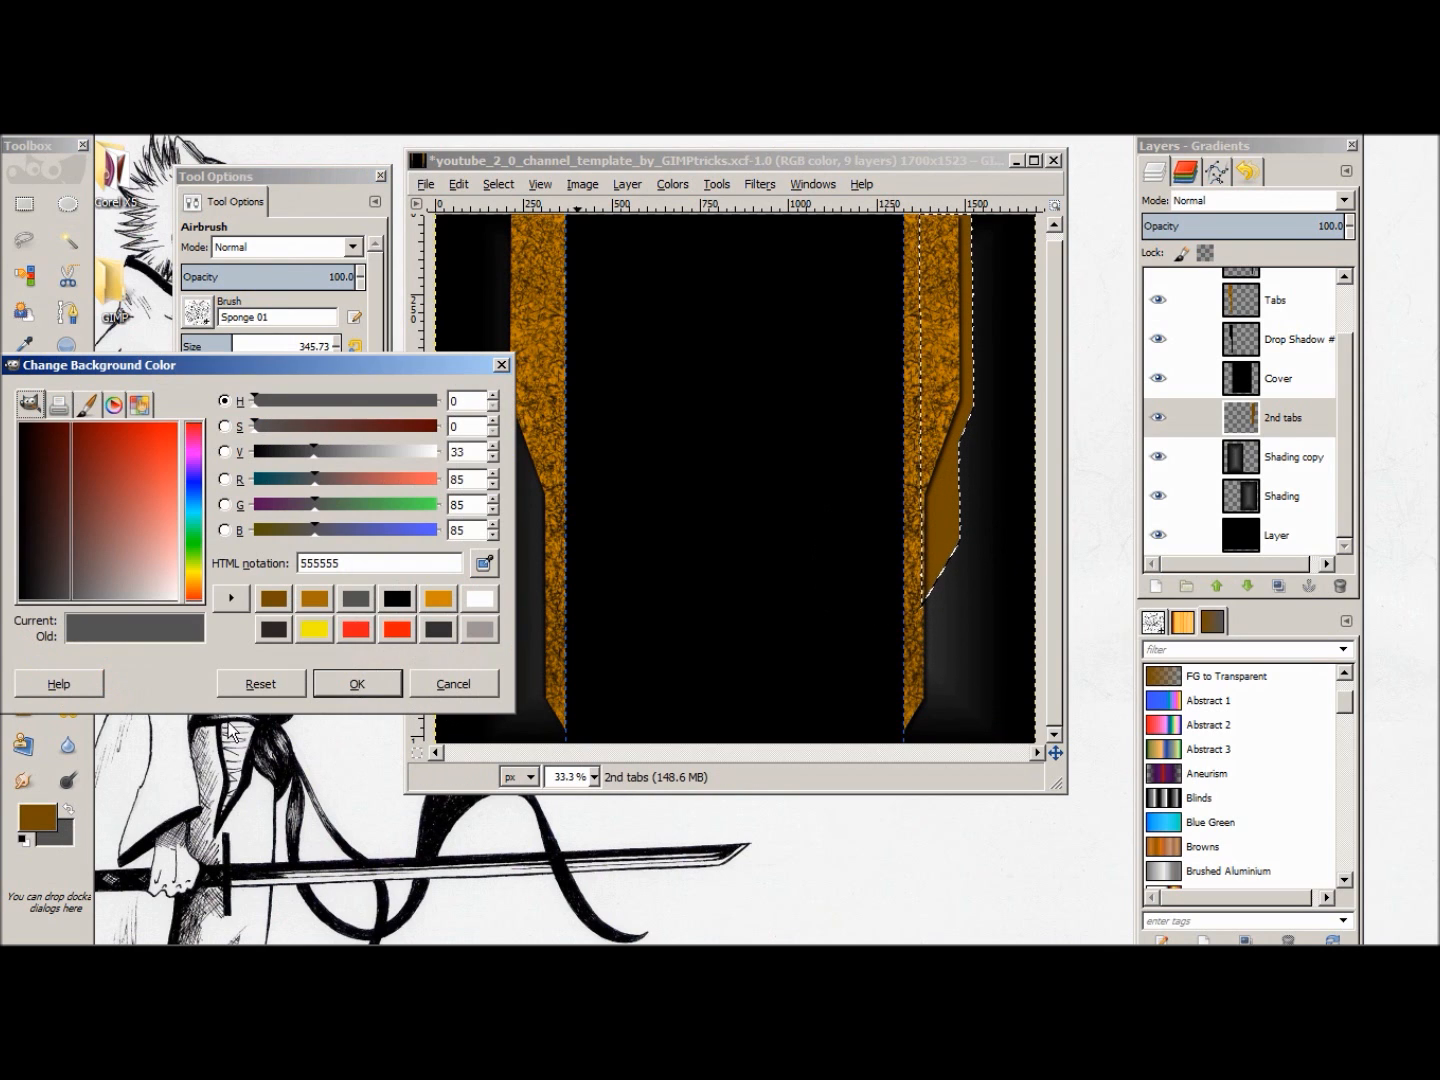
click(386, 599)
click(357, 684)
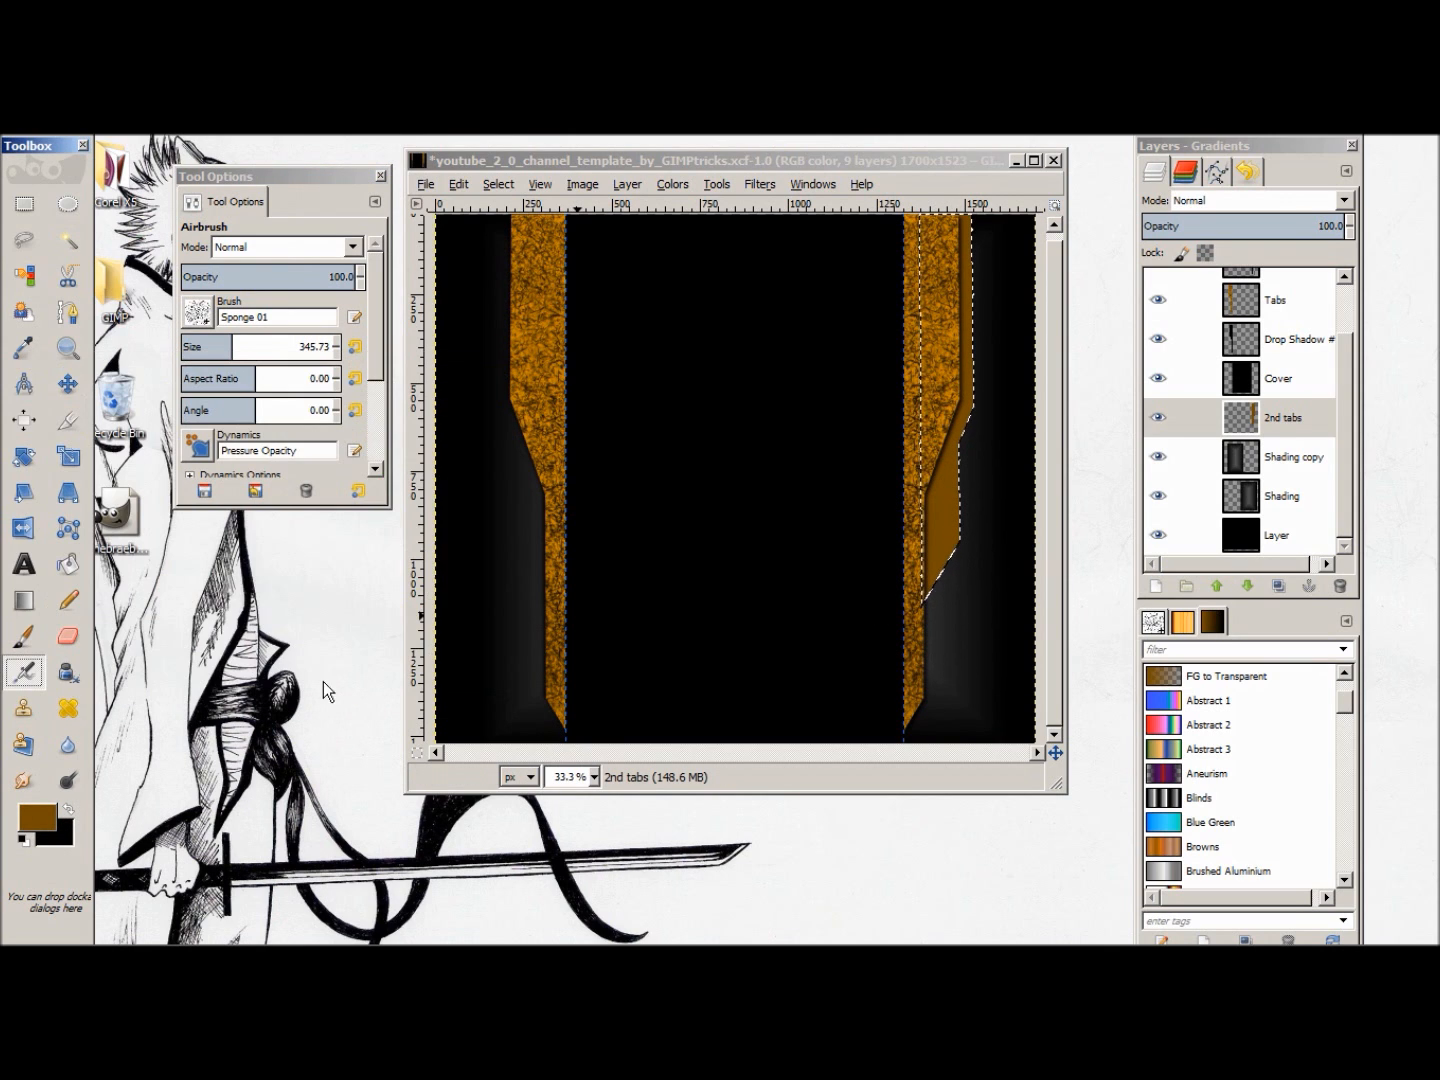
click(70, 808)
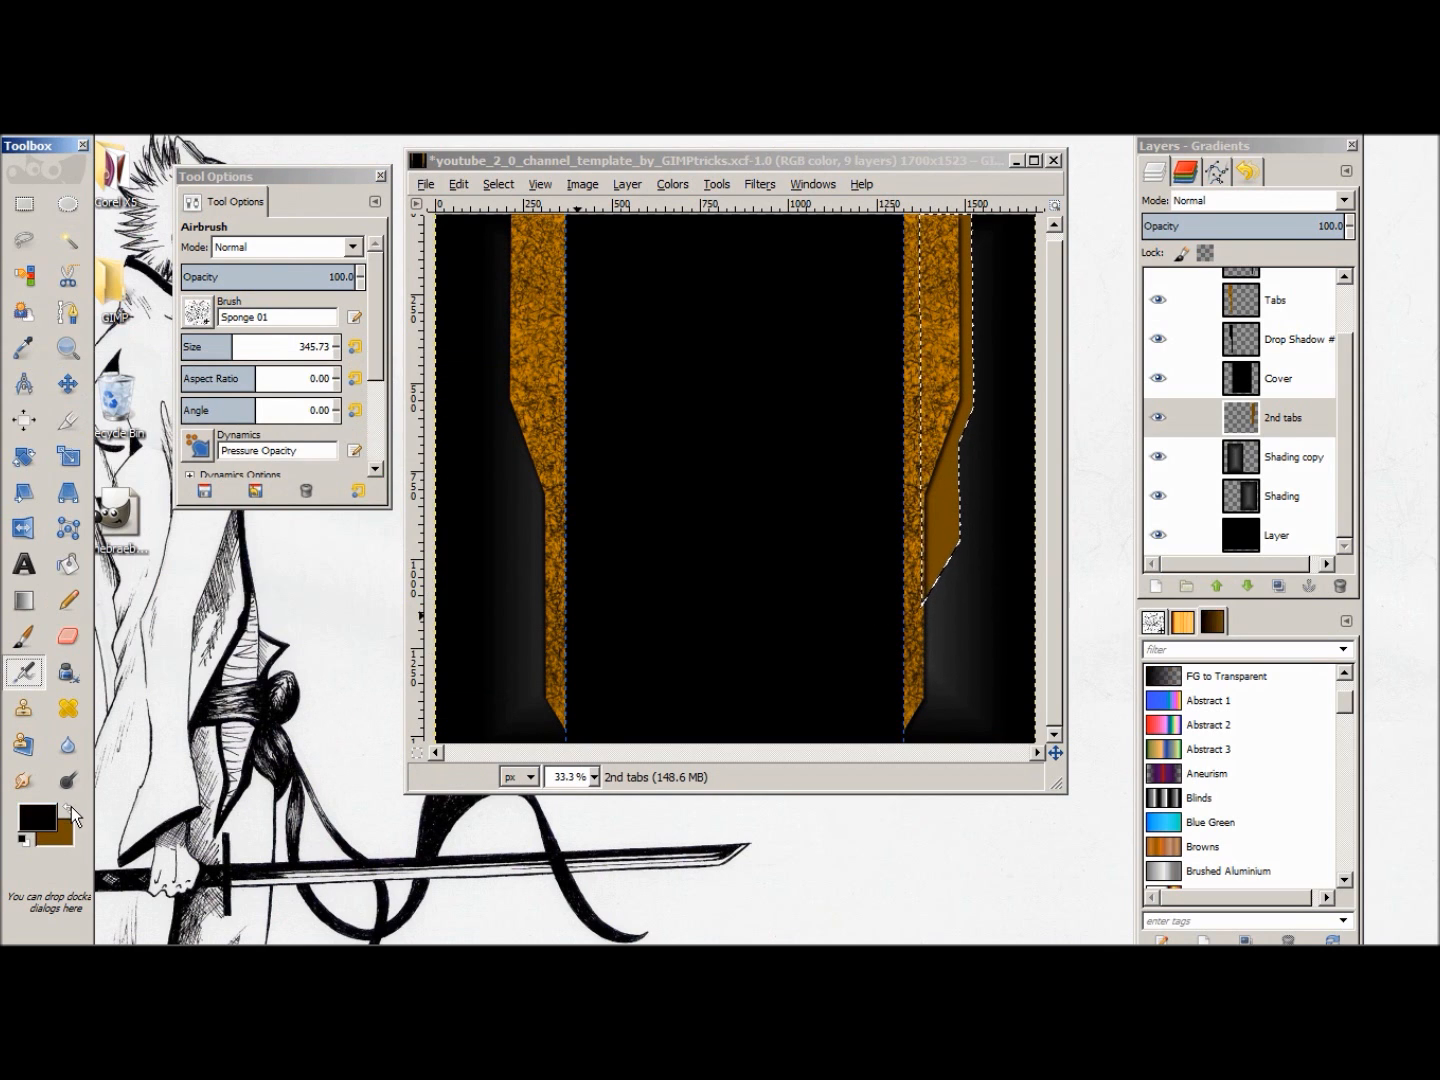
click(935, 546)
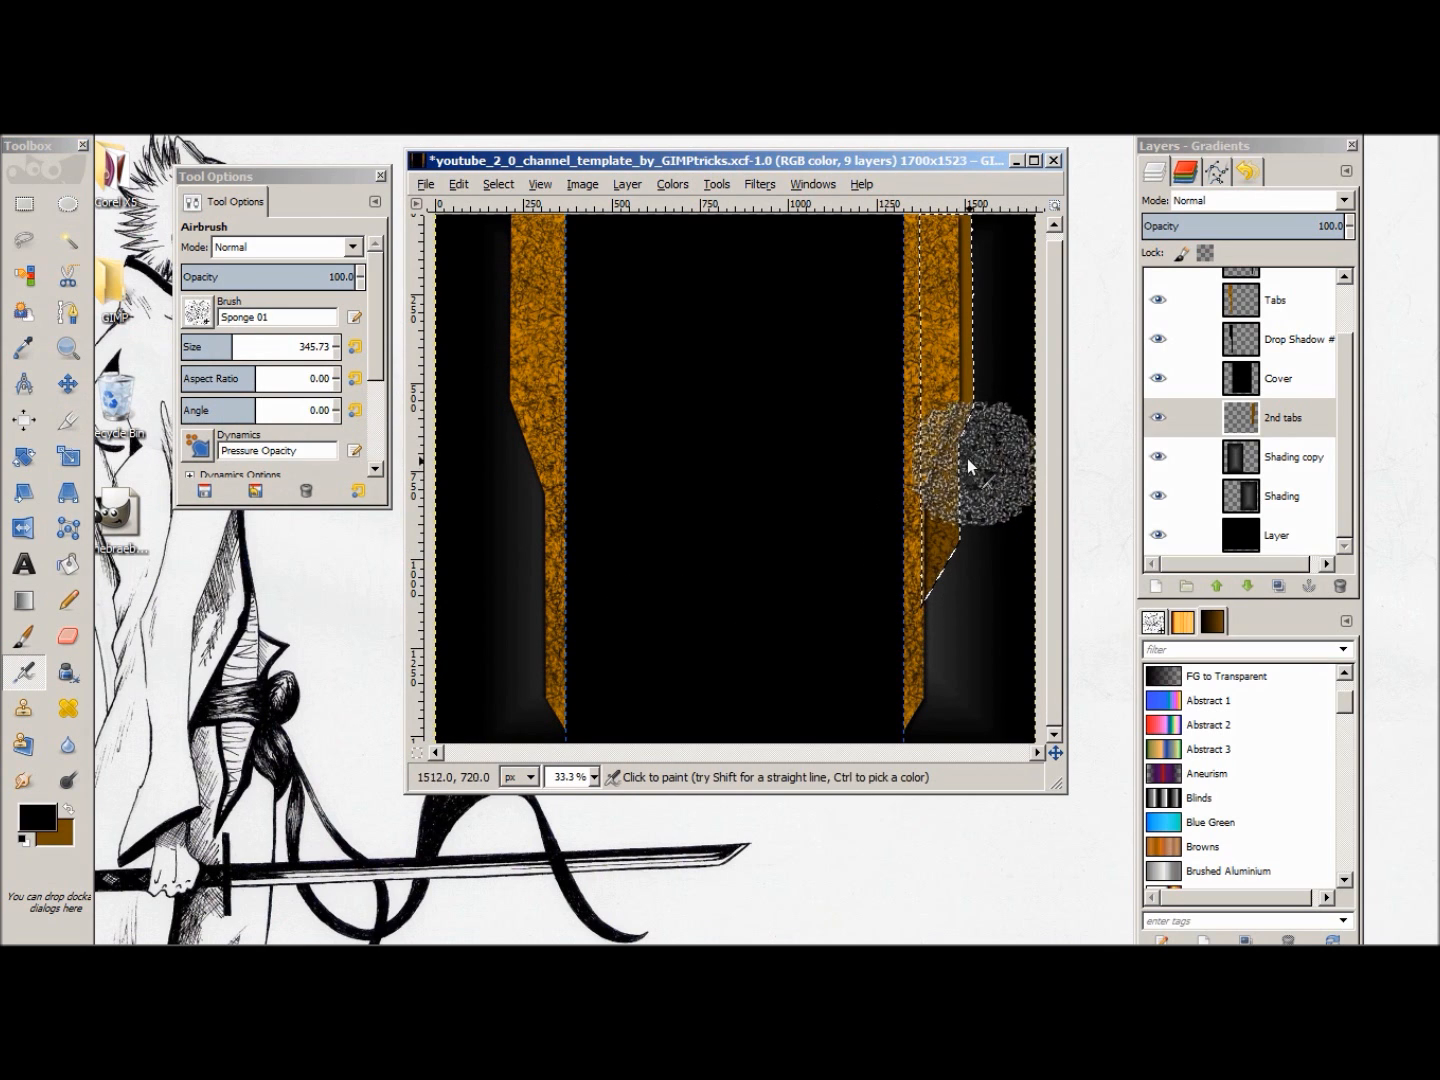
drag(964, 456, 963, 334)
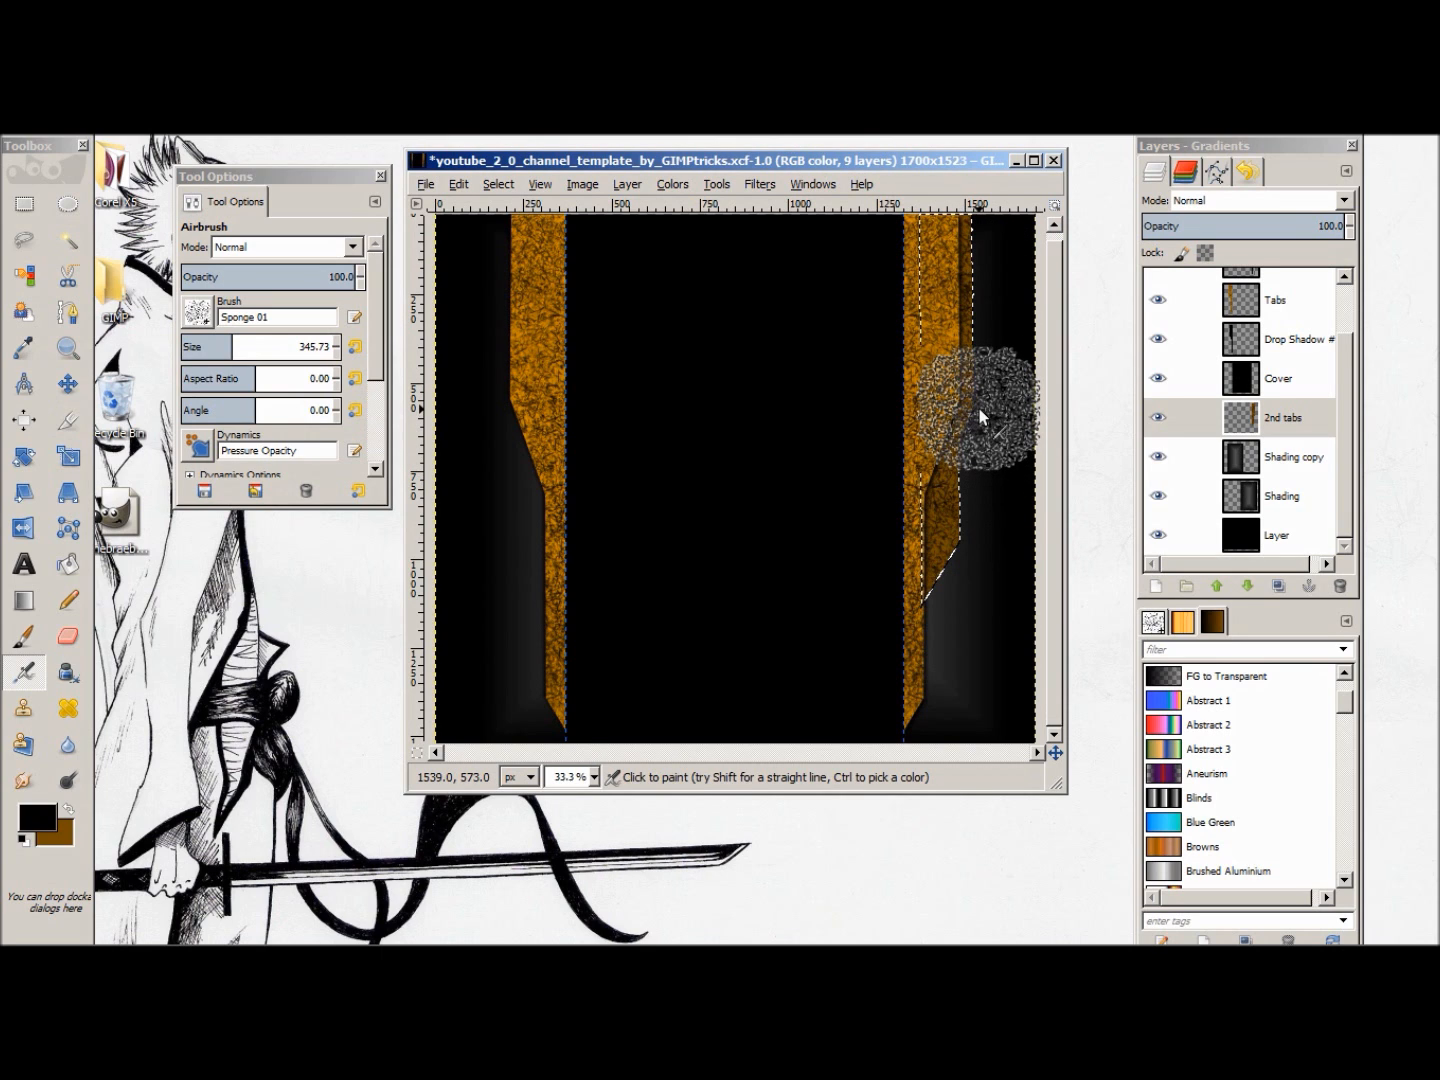
click(946, 545)
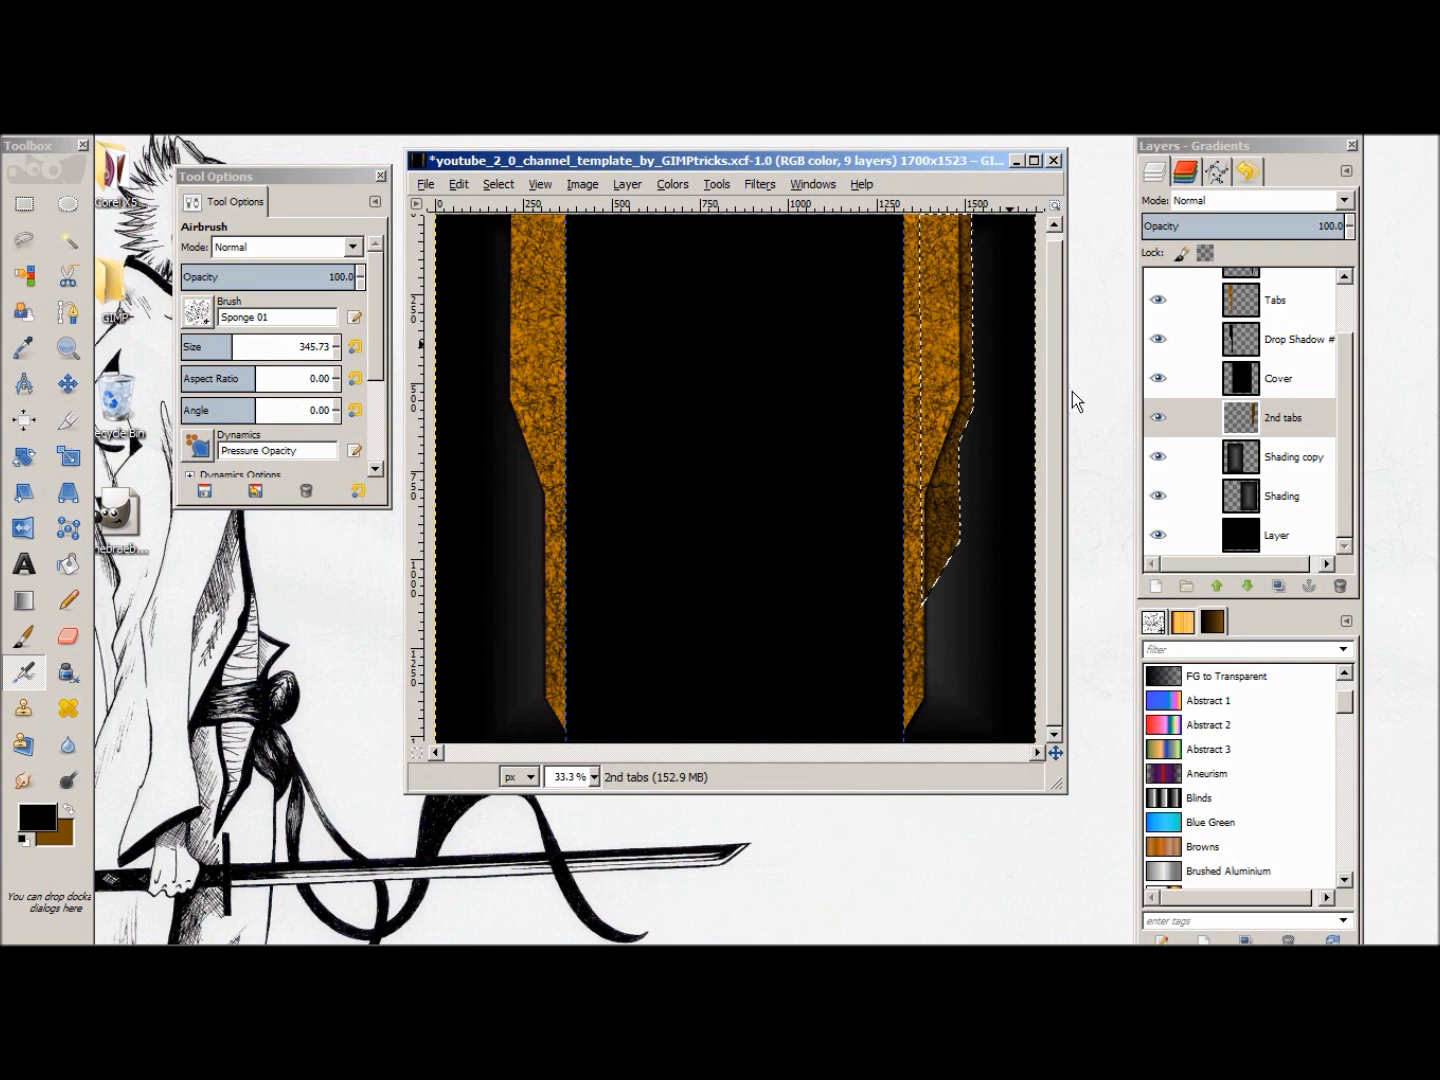
Step: Add a black drop shadow to the right-hand second tab with offset X 8, offset Y 8, blur radius 15 and opacity 80
click(656, 185)
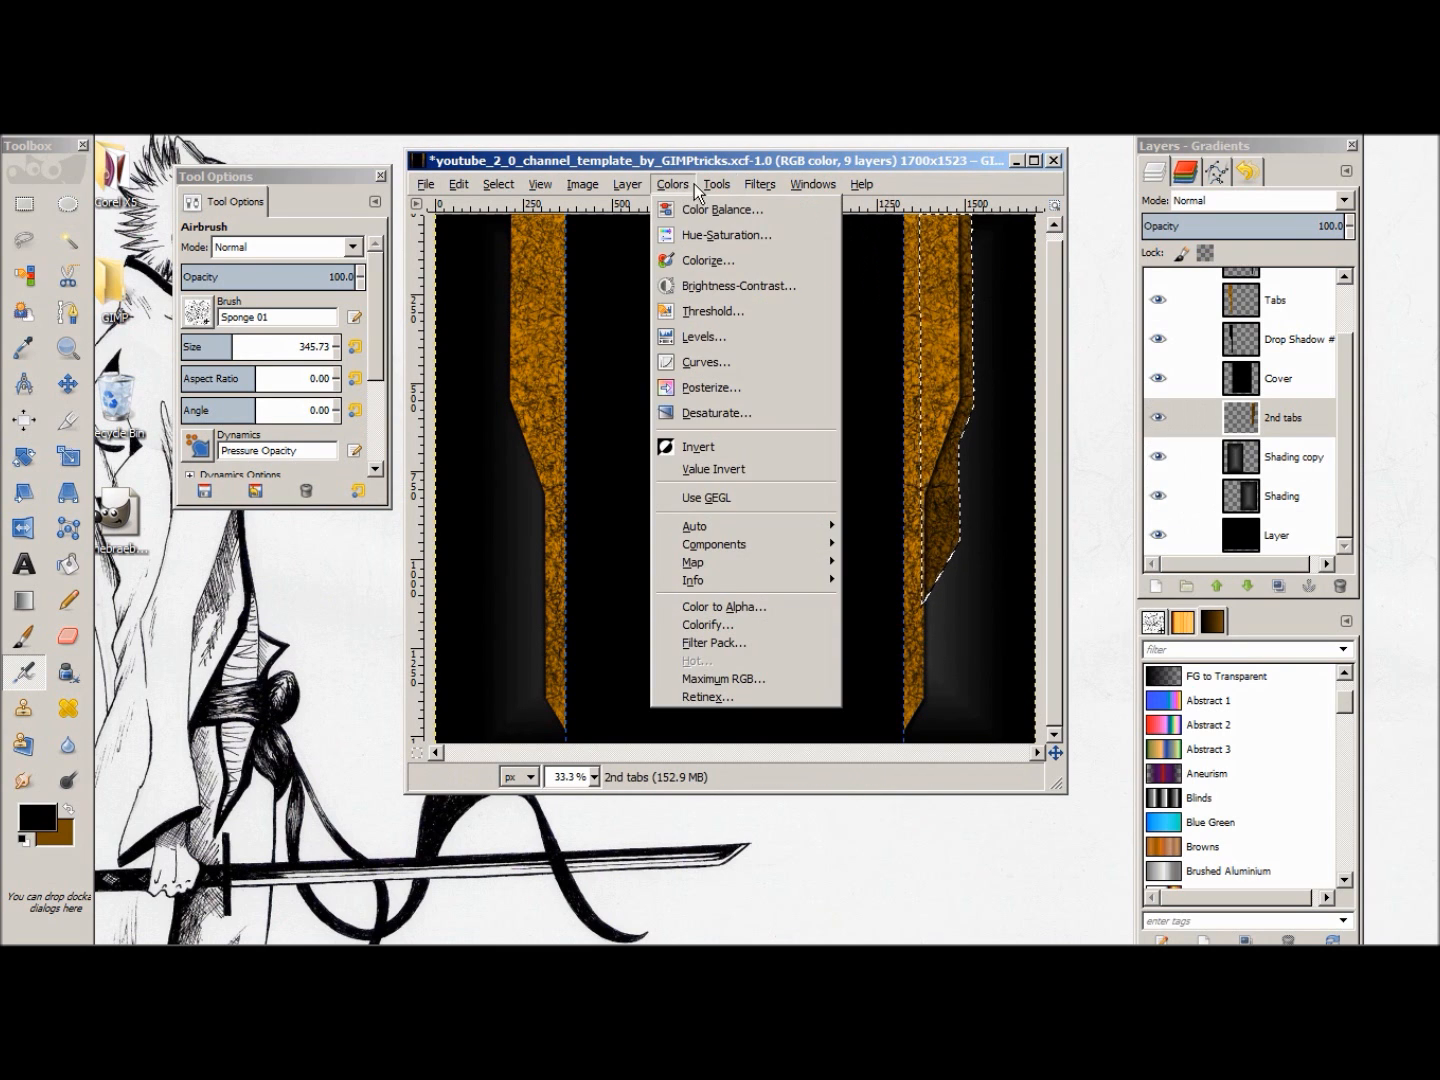
mouse_move(760, 184)
mouse_move(885, 358)
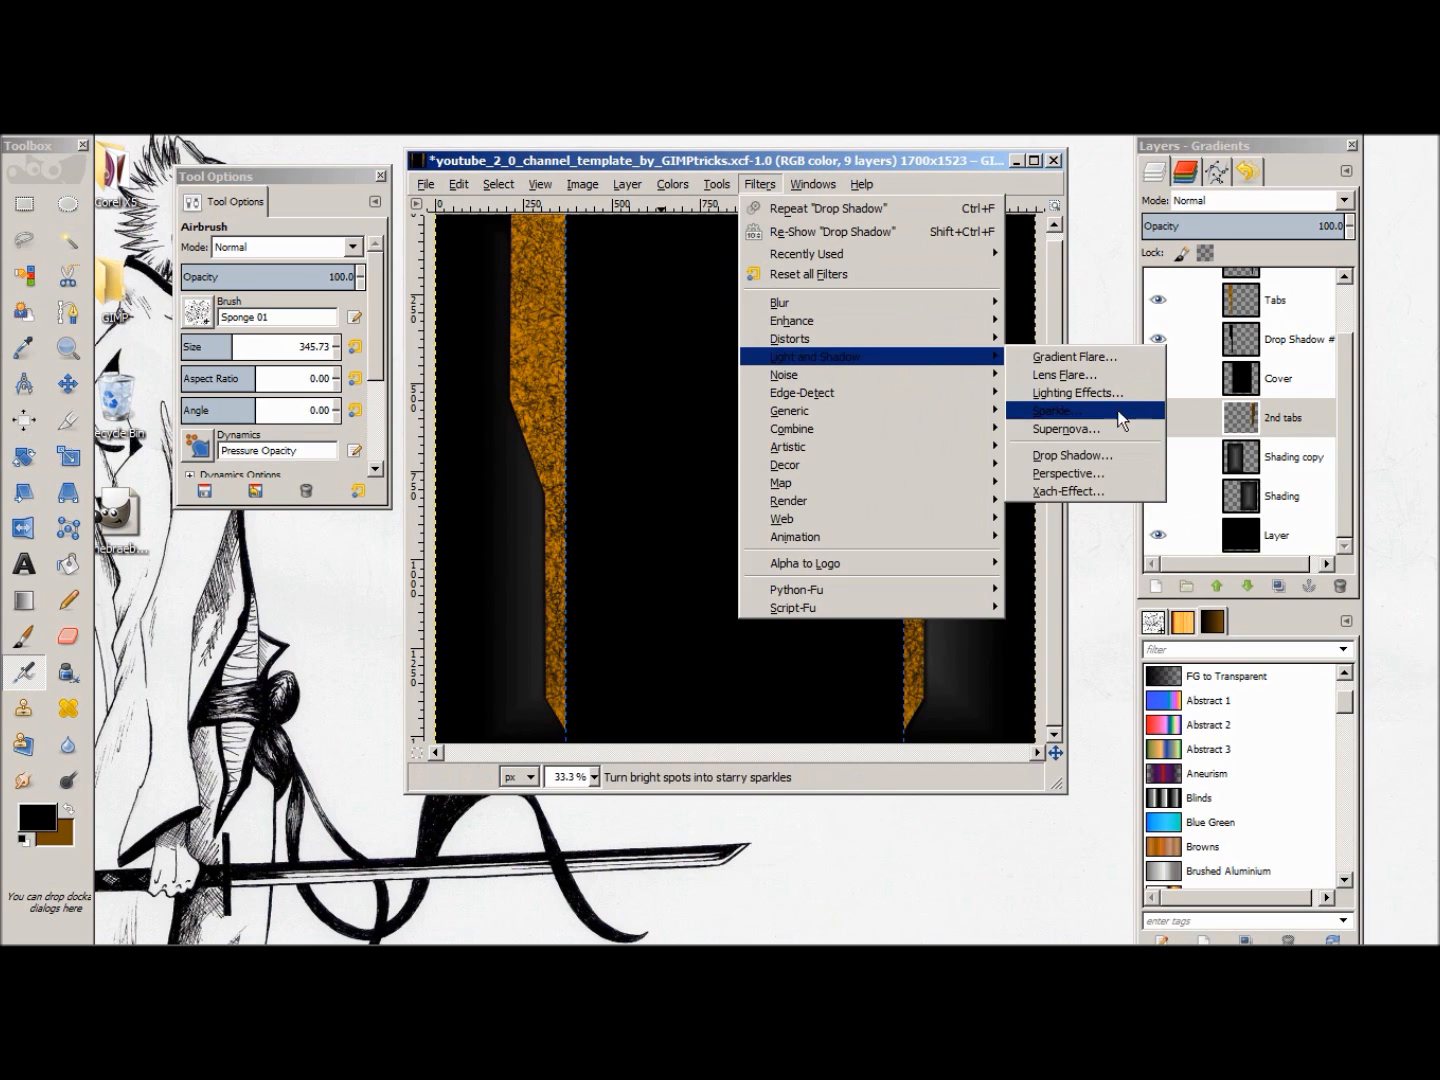
click(1086, 456)
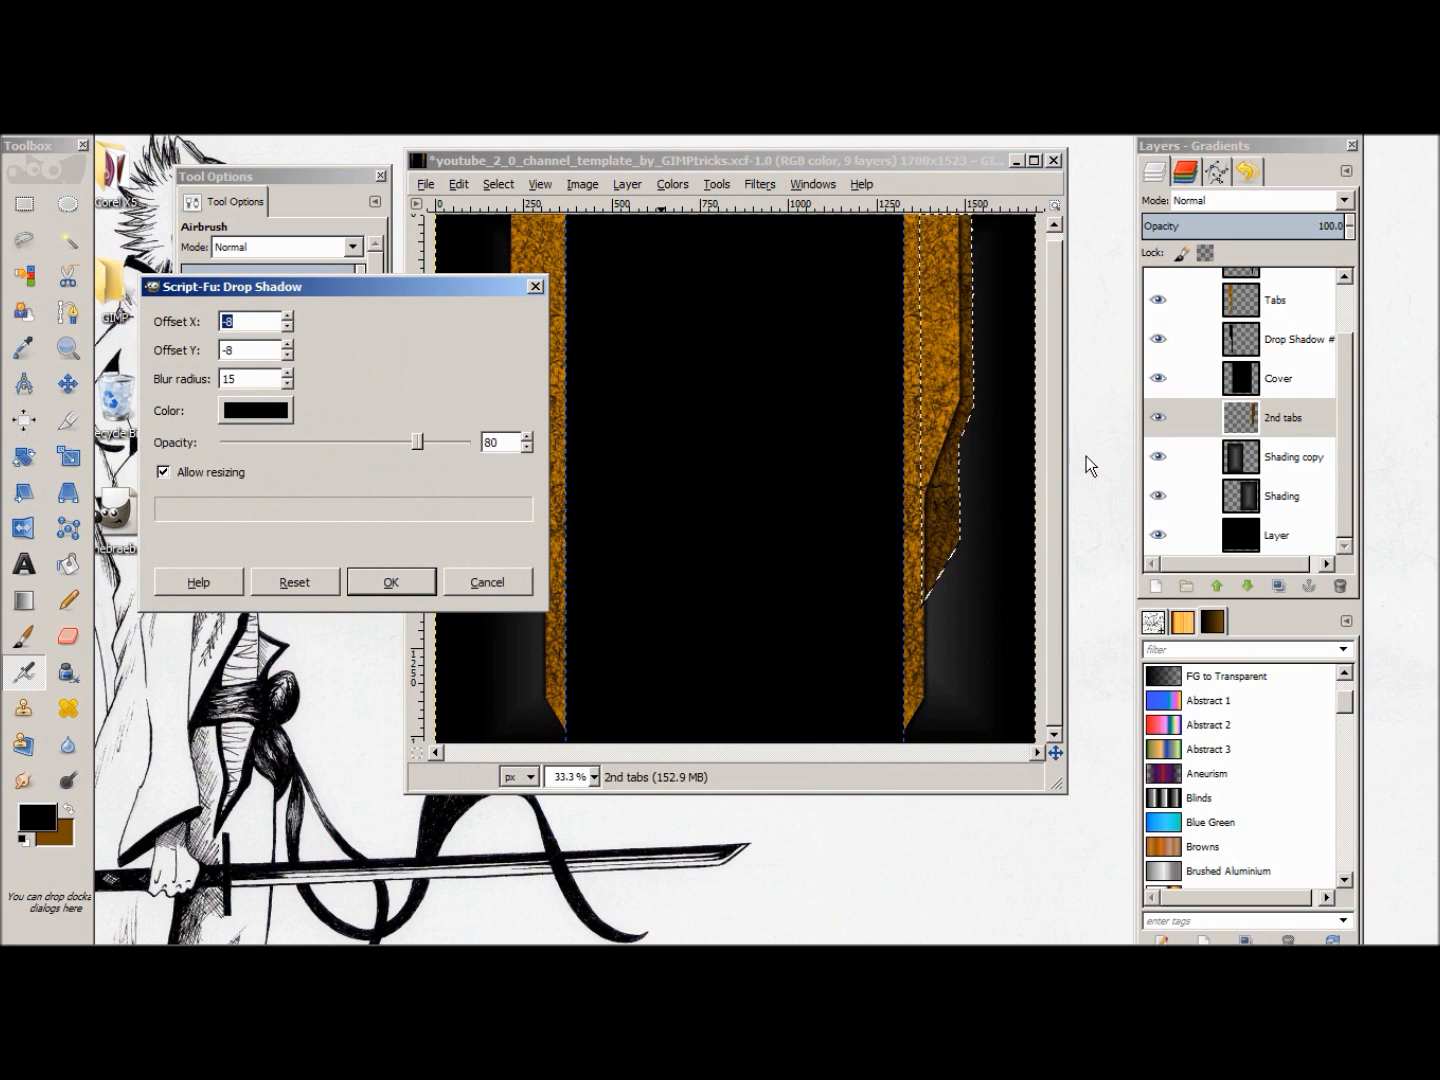
text(15)
click(286, 329)
click(286, 328)
click(285, 329)
click(286, 329)
click(286, 328)
click(286, 328)
click(286, 329)
click(286, 345)
click(285, 356)
click(285, 356)
click(286, 356)
click(401, 582)
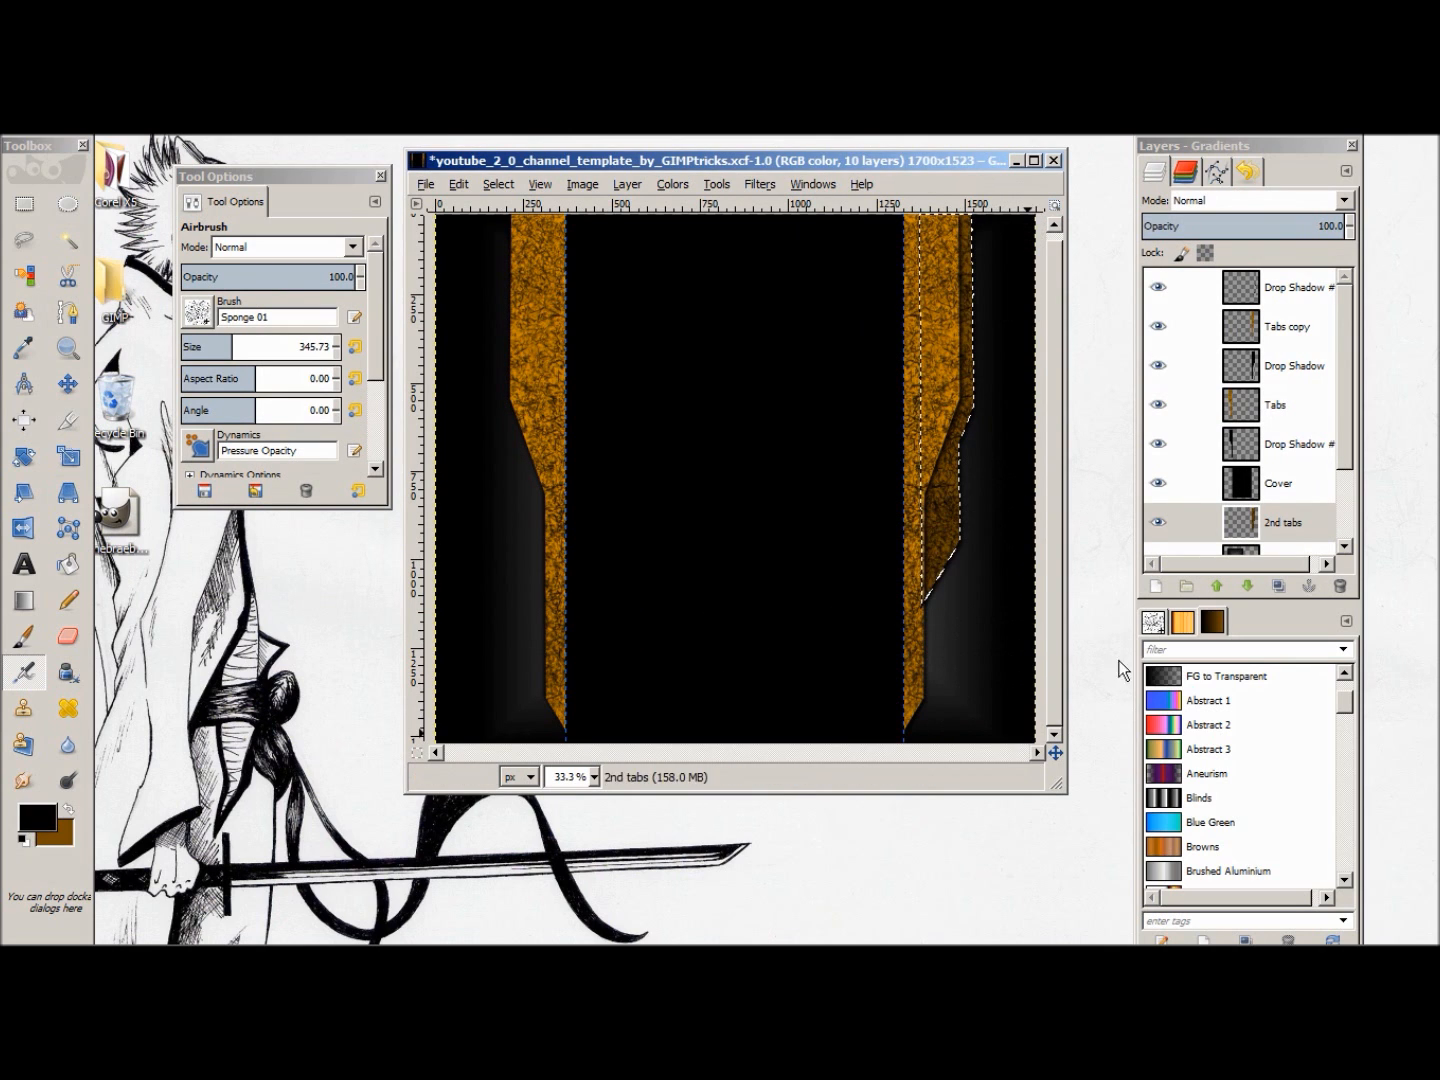
Step: Clear the selection around the right-hand second tab
right_click(678, 398)
mouse_move(729, 460)
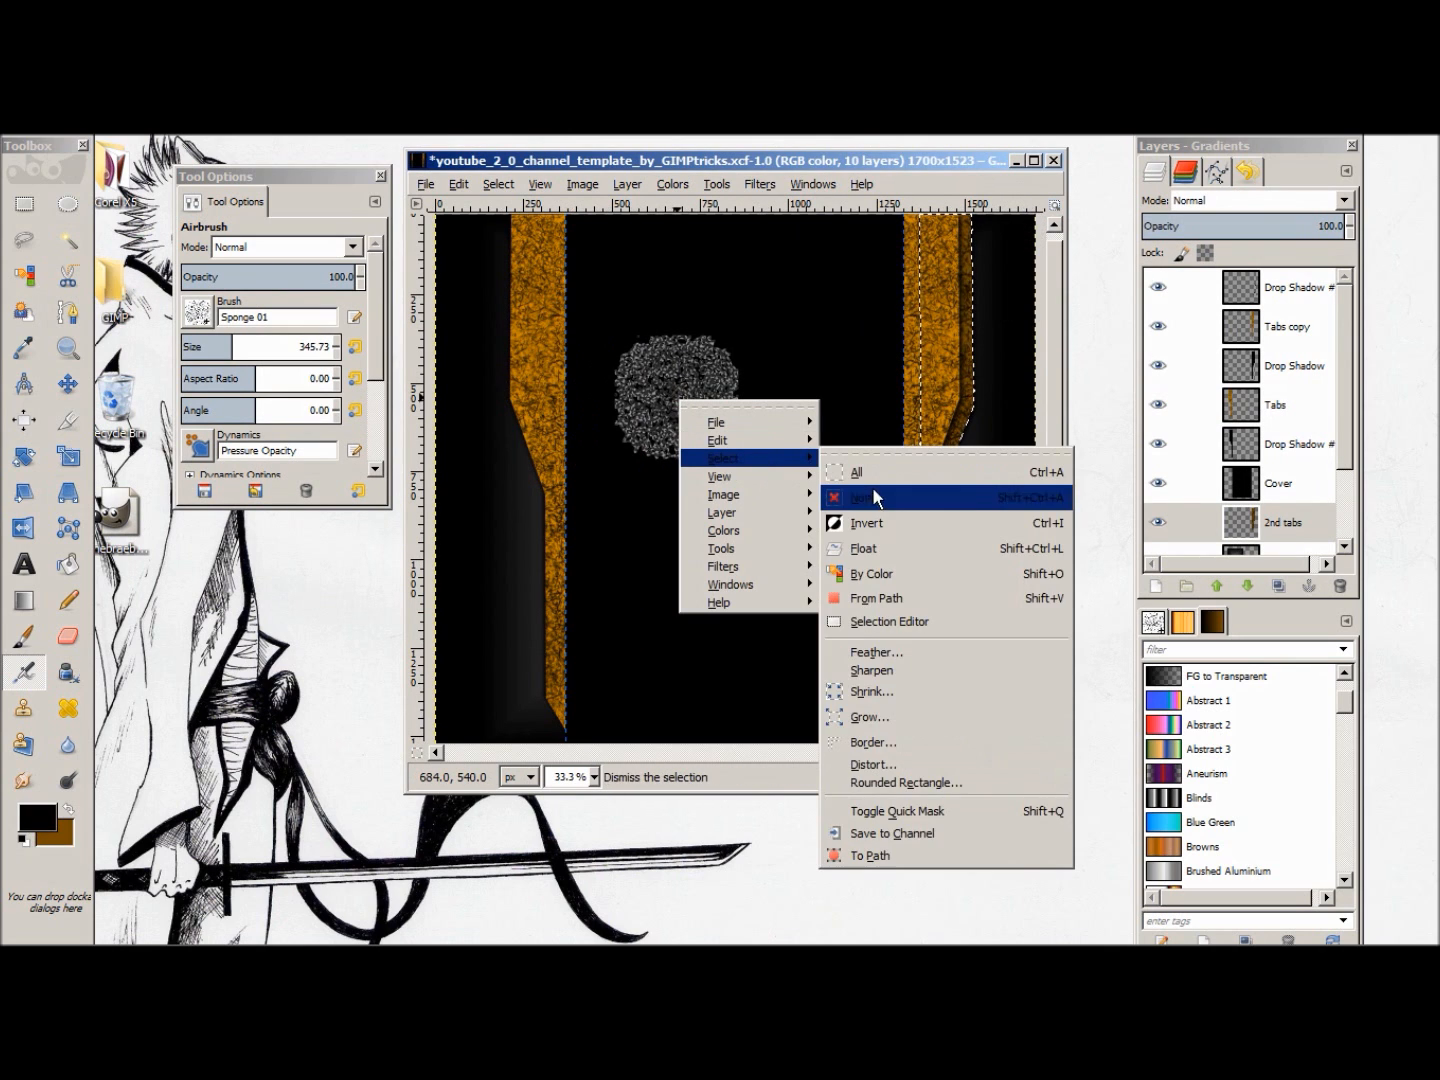
click(874, 490)
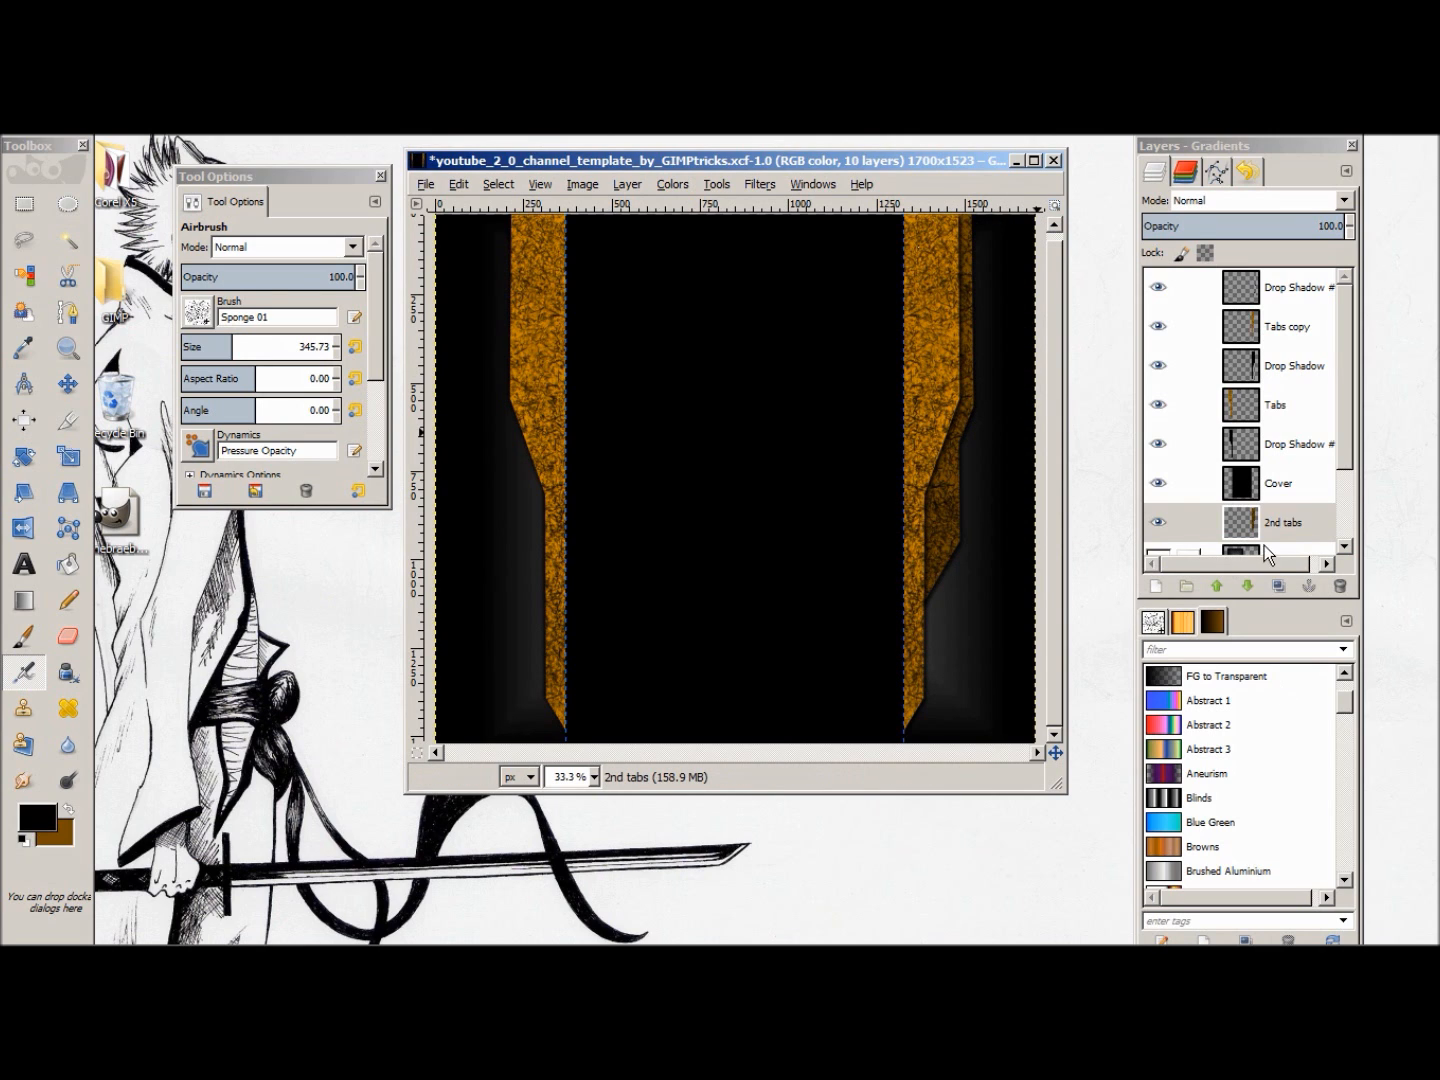
Step: Duplicate the 2nd tabs layer and flip the copy horizontally to mirror the second tab onto the opposite side
right_click(1296, 525)
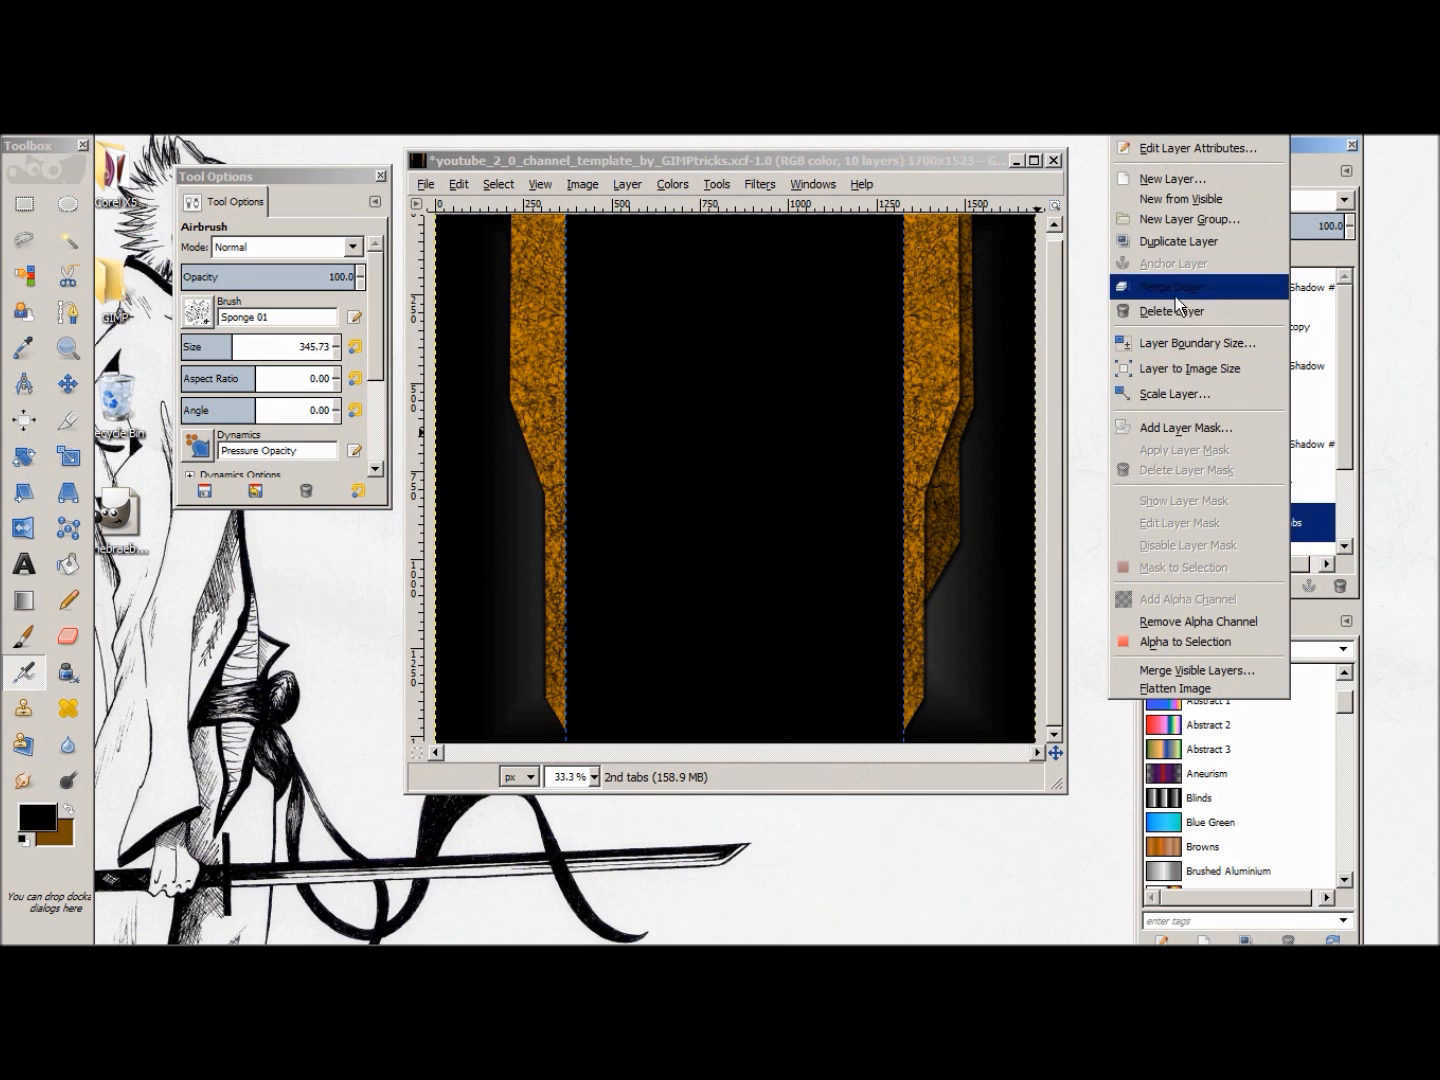
click(1182, 243)
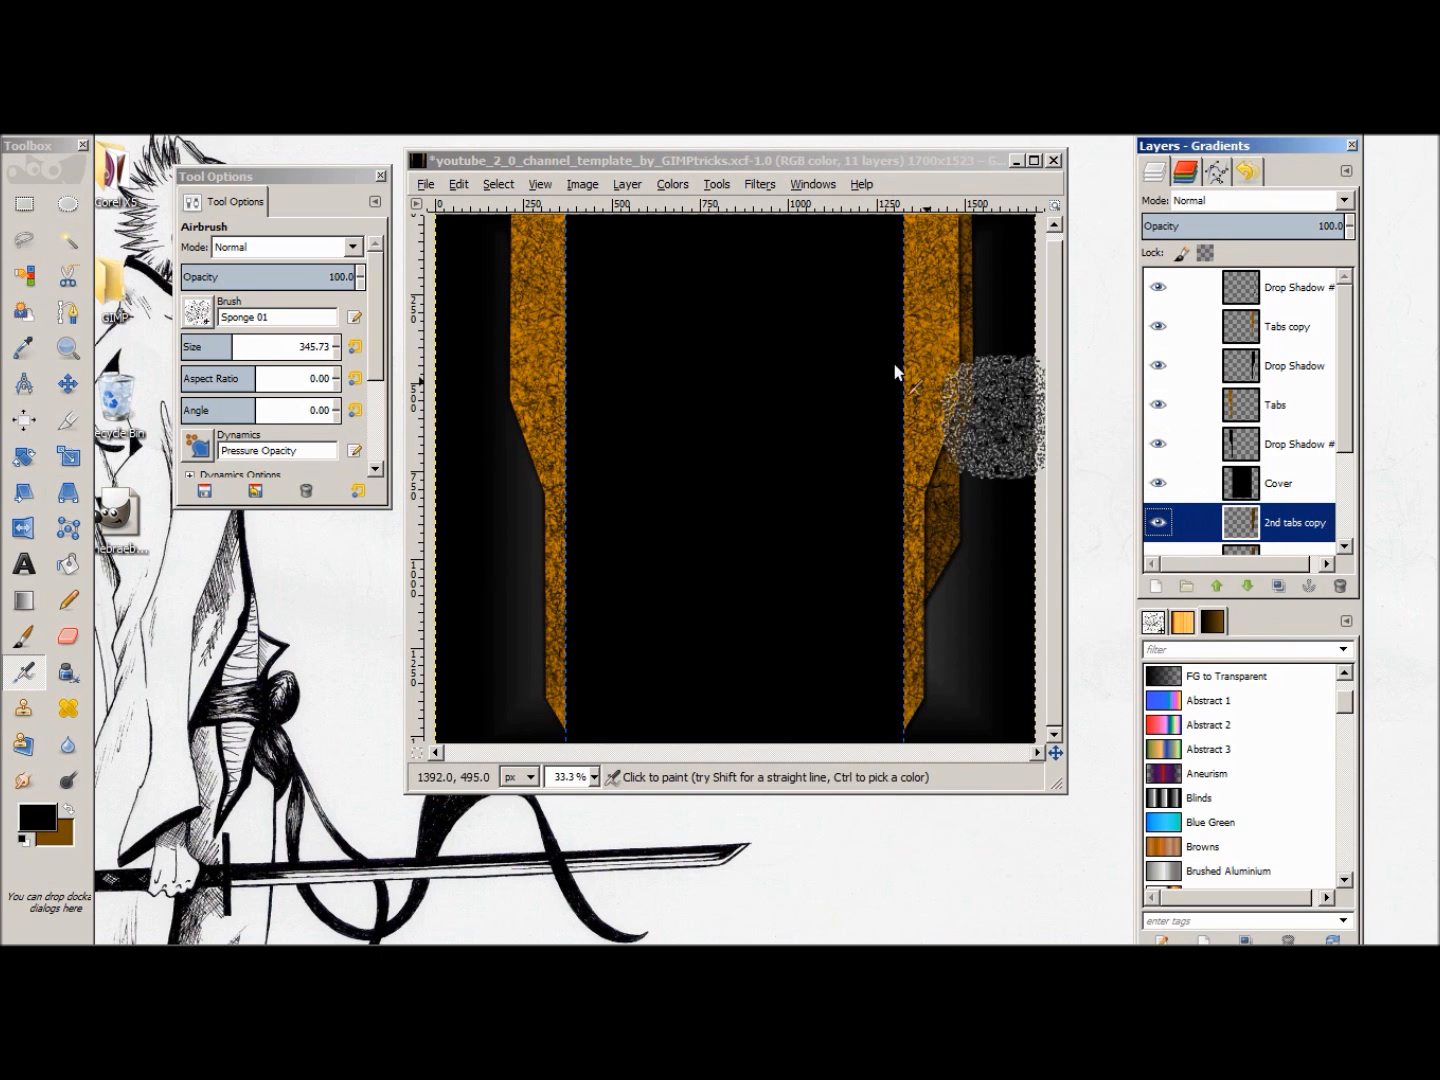
click(751, 189)
mouse_move(715, 185)
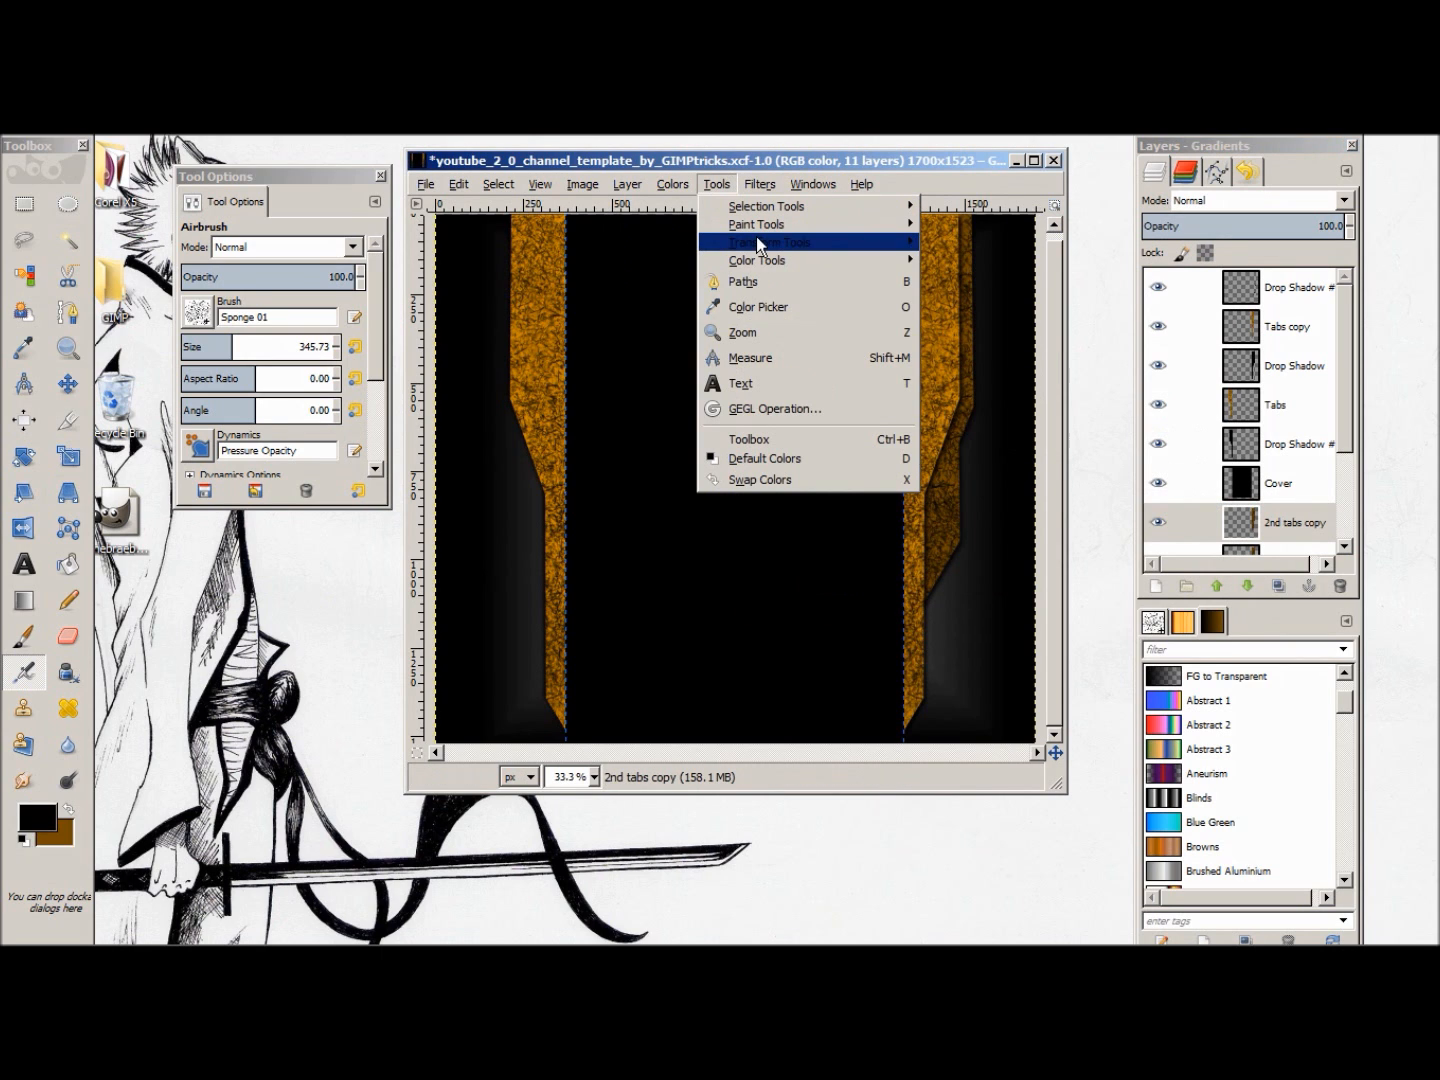
mouse_move(790, 242)
click(962, 423)
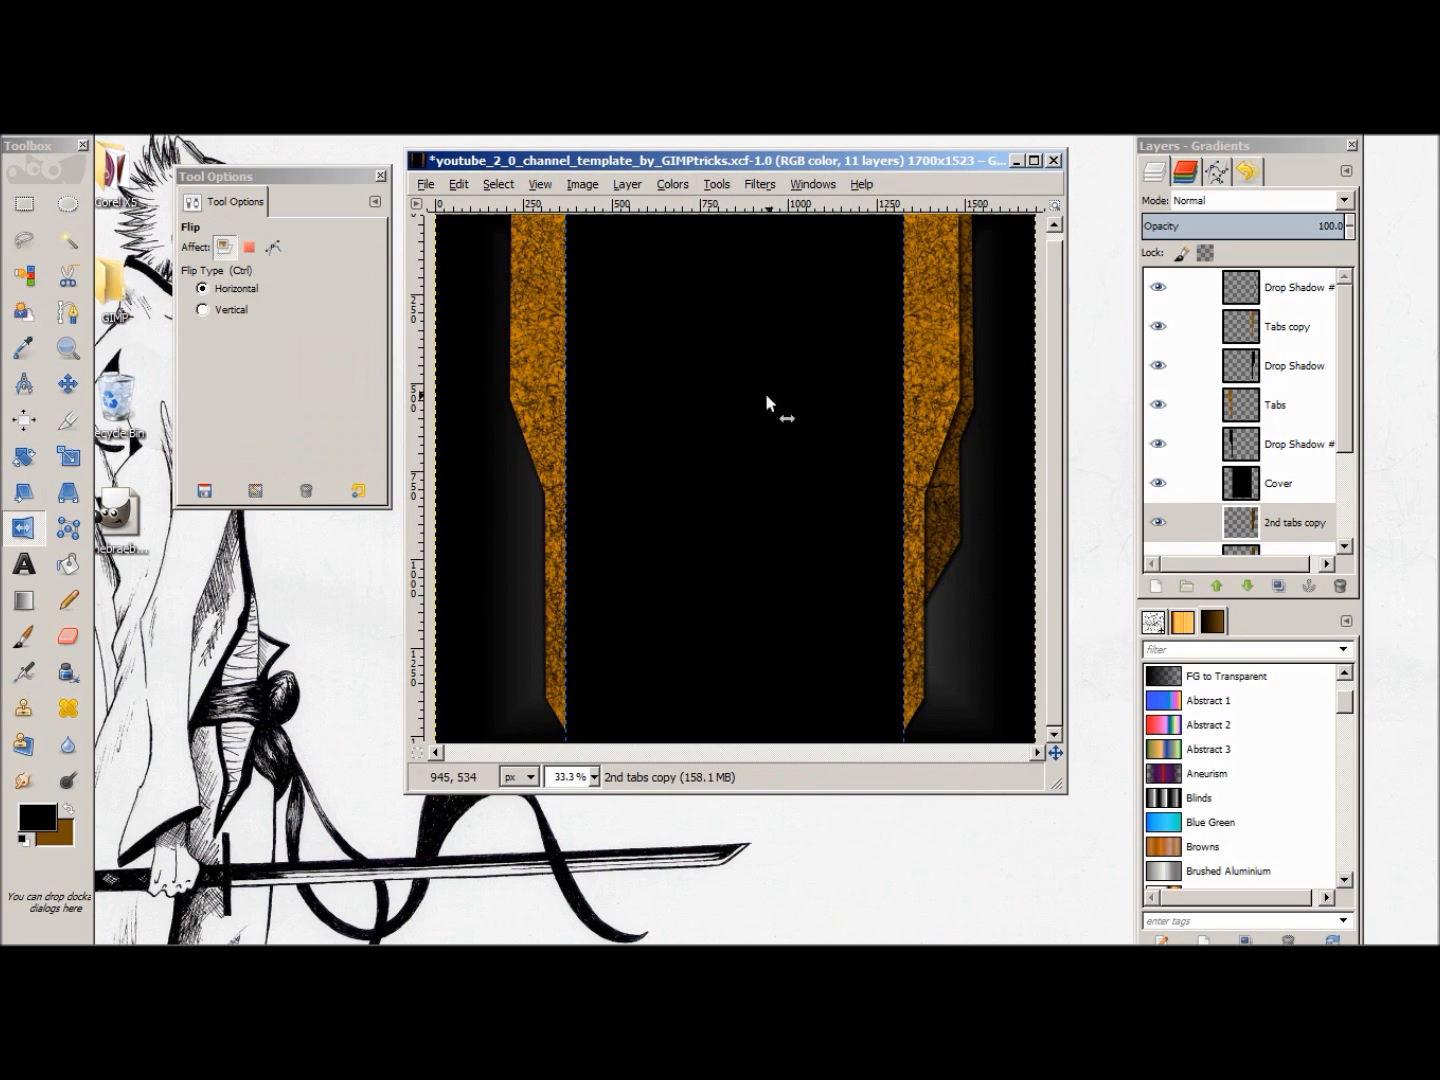
click(735, 392)
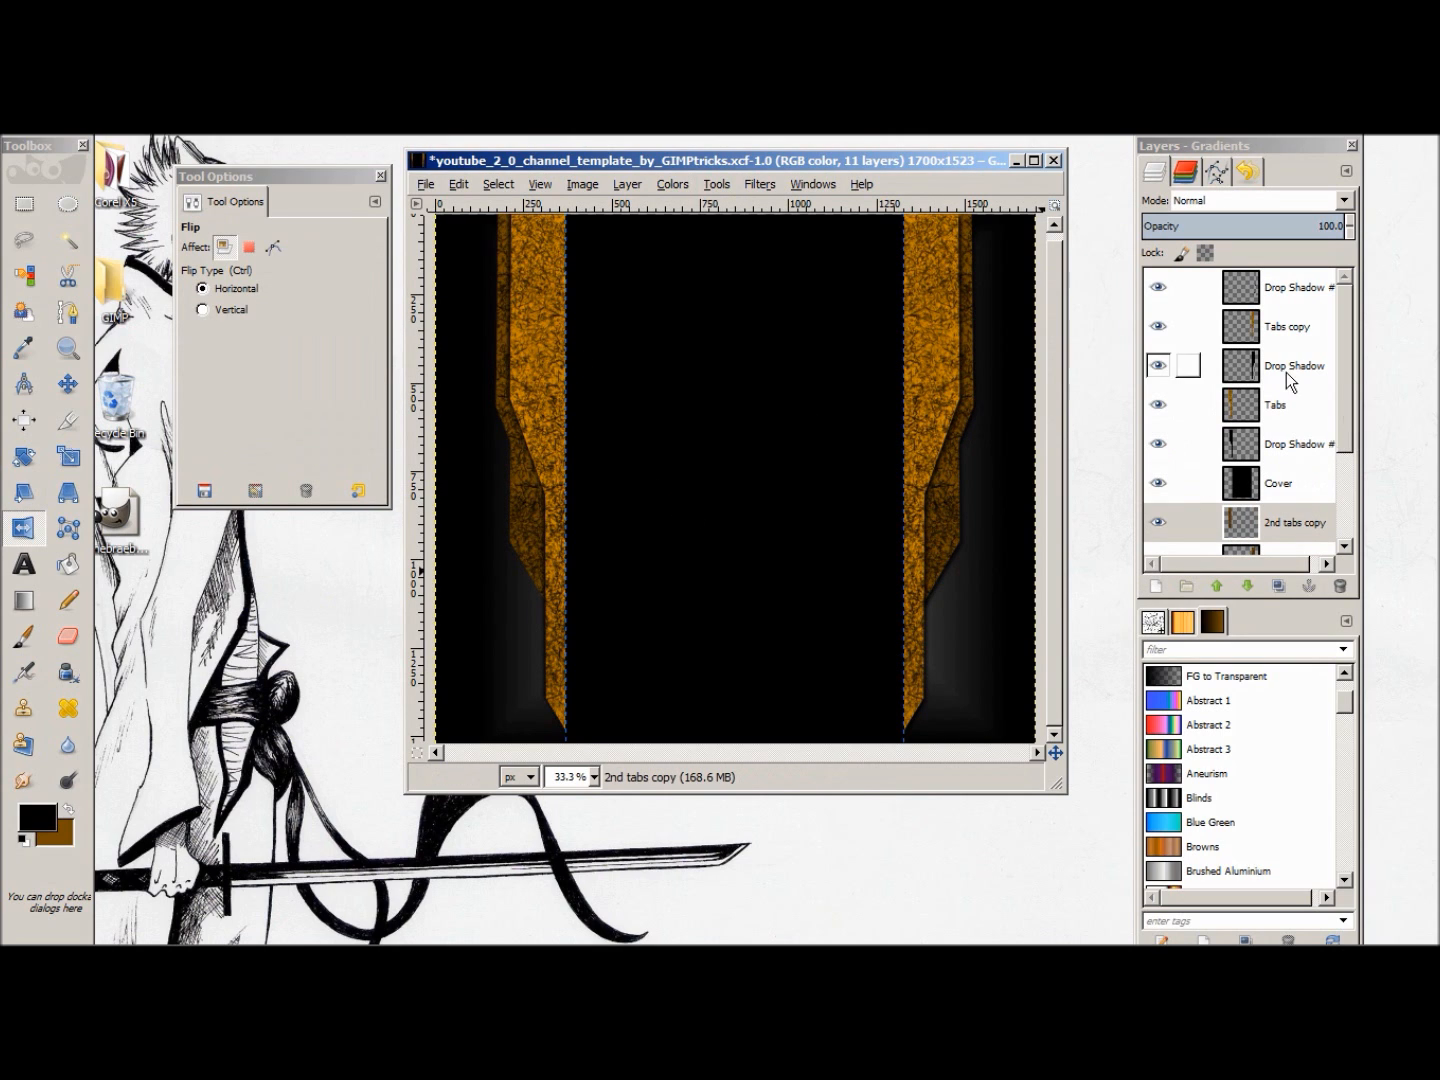
Step: Examine the tab and drop shadow layers in the stack to identify which tab each shadow belongs to
click(1247, 374)
mouse_move(1348, 374)
mouse_down()
mouse_move(1365, 496)
mouse_move(1358, 322)
mouse_move(1351, 432)
mouse_move(1355, 375)
mouse_up()
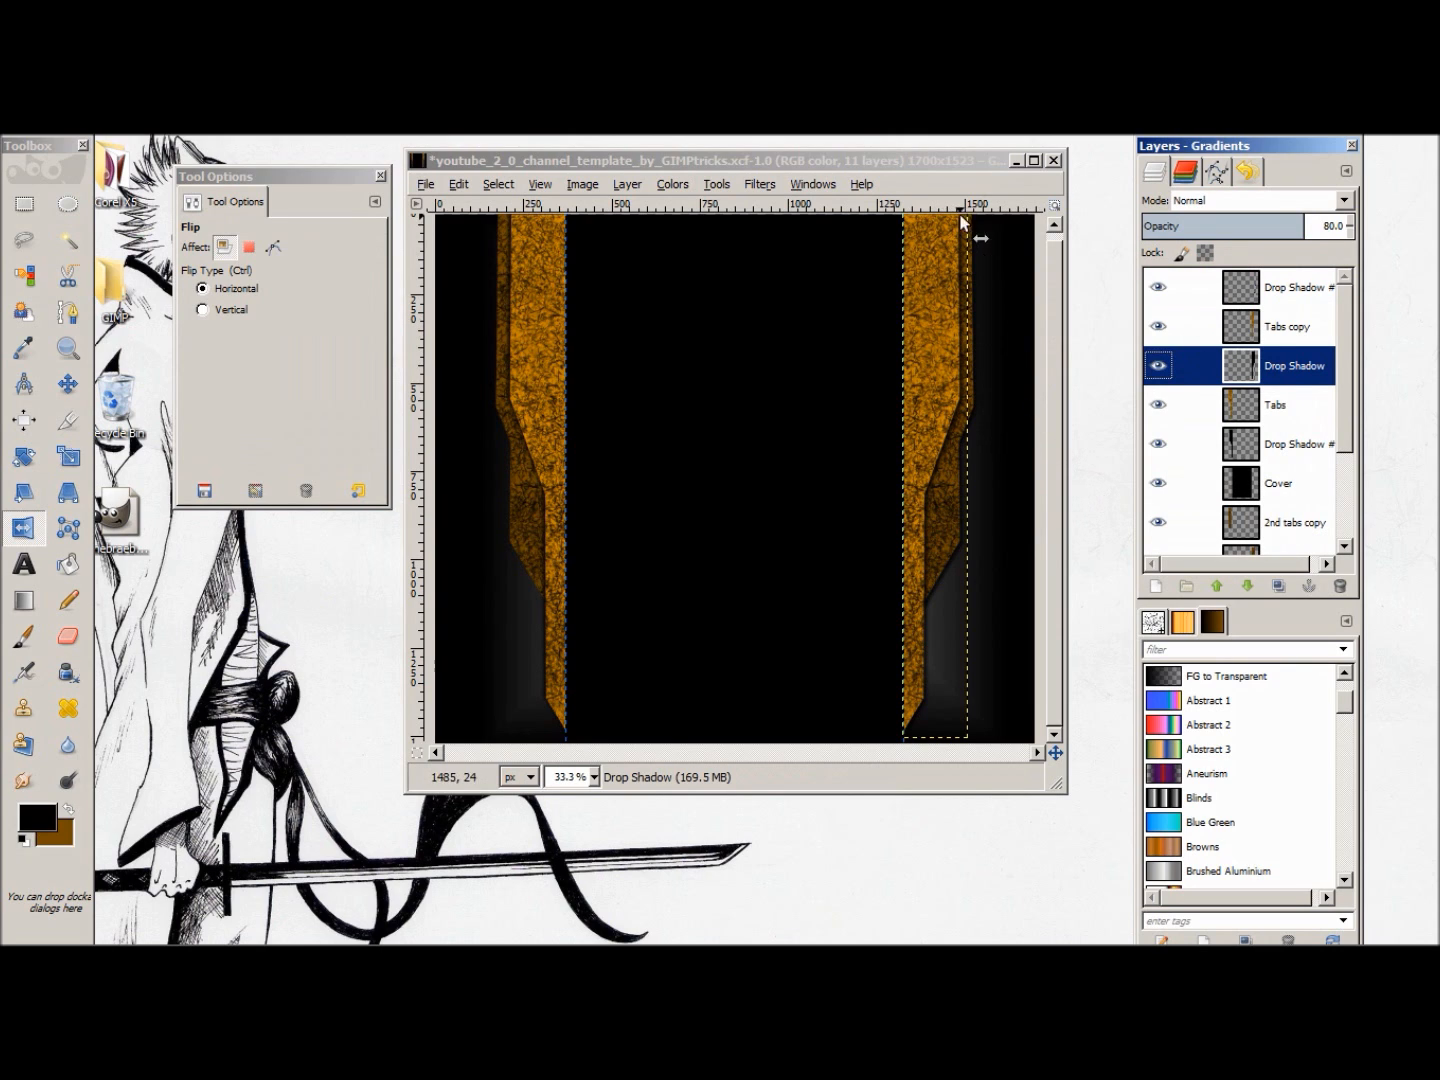
scroll(1284, 470, down, 1)
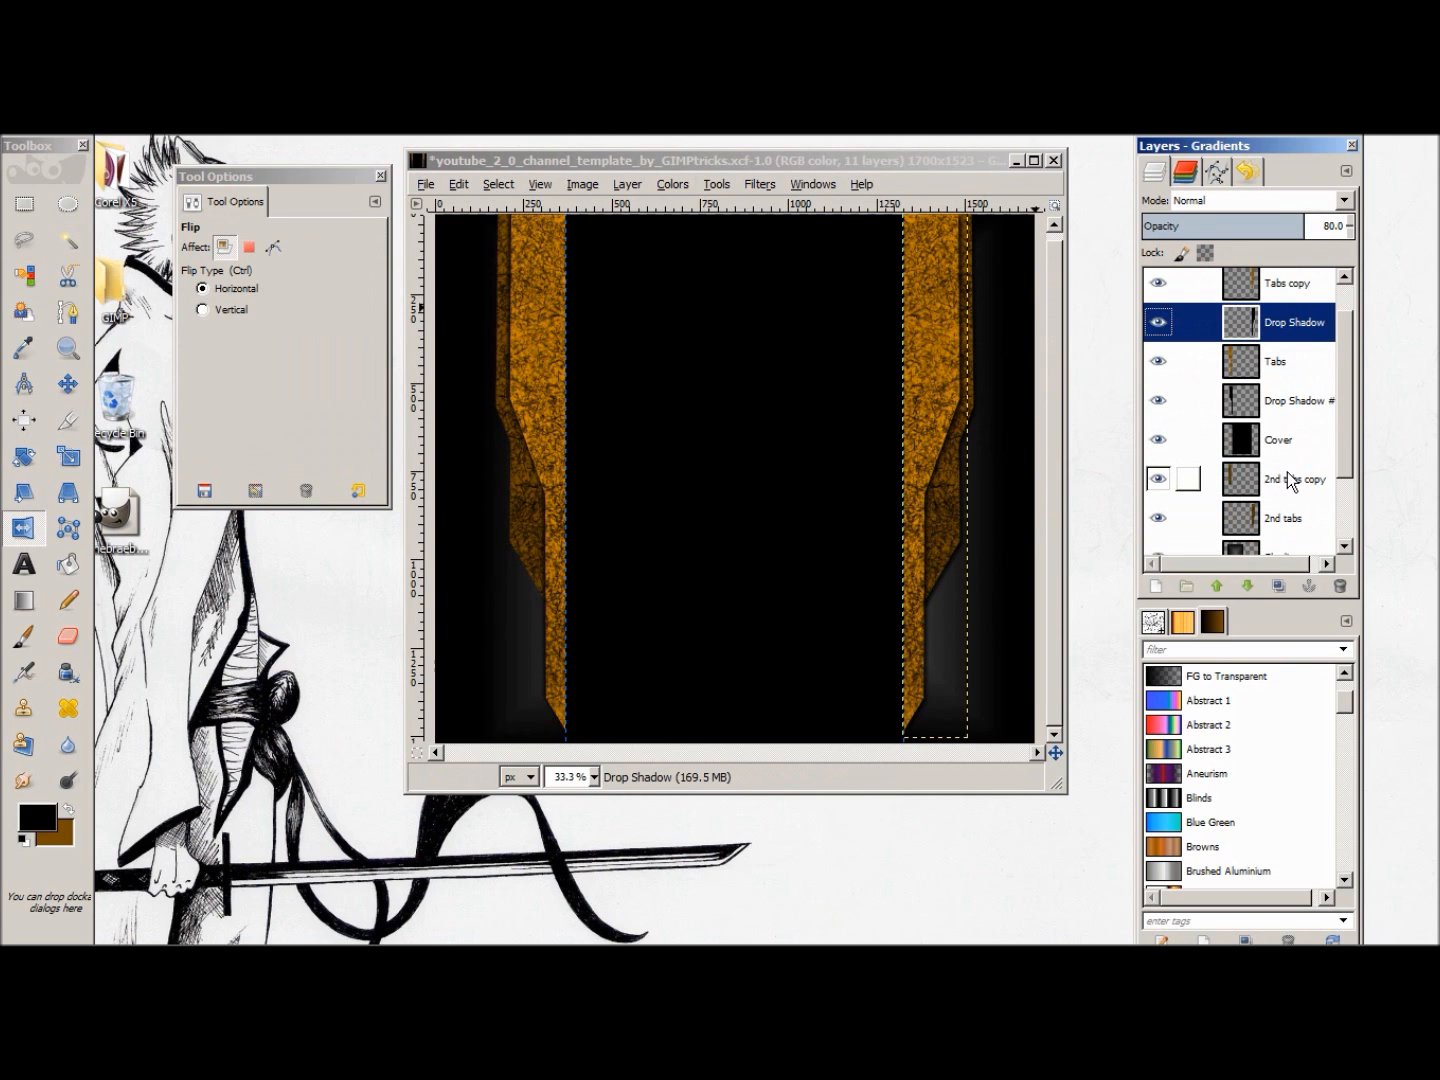
scroll(1291, 481, down, 1)
scroll(1229, 432, down, 1)
scroll(1250, 432, up, 3)
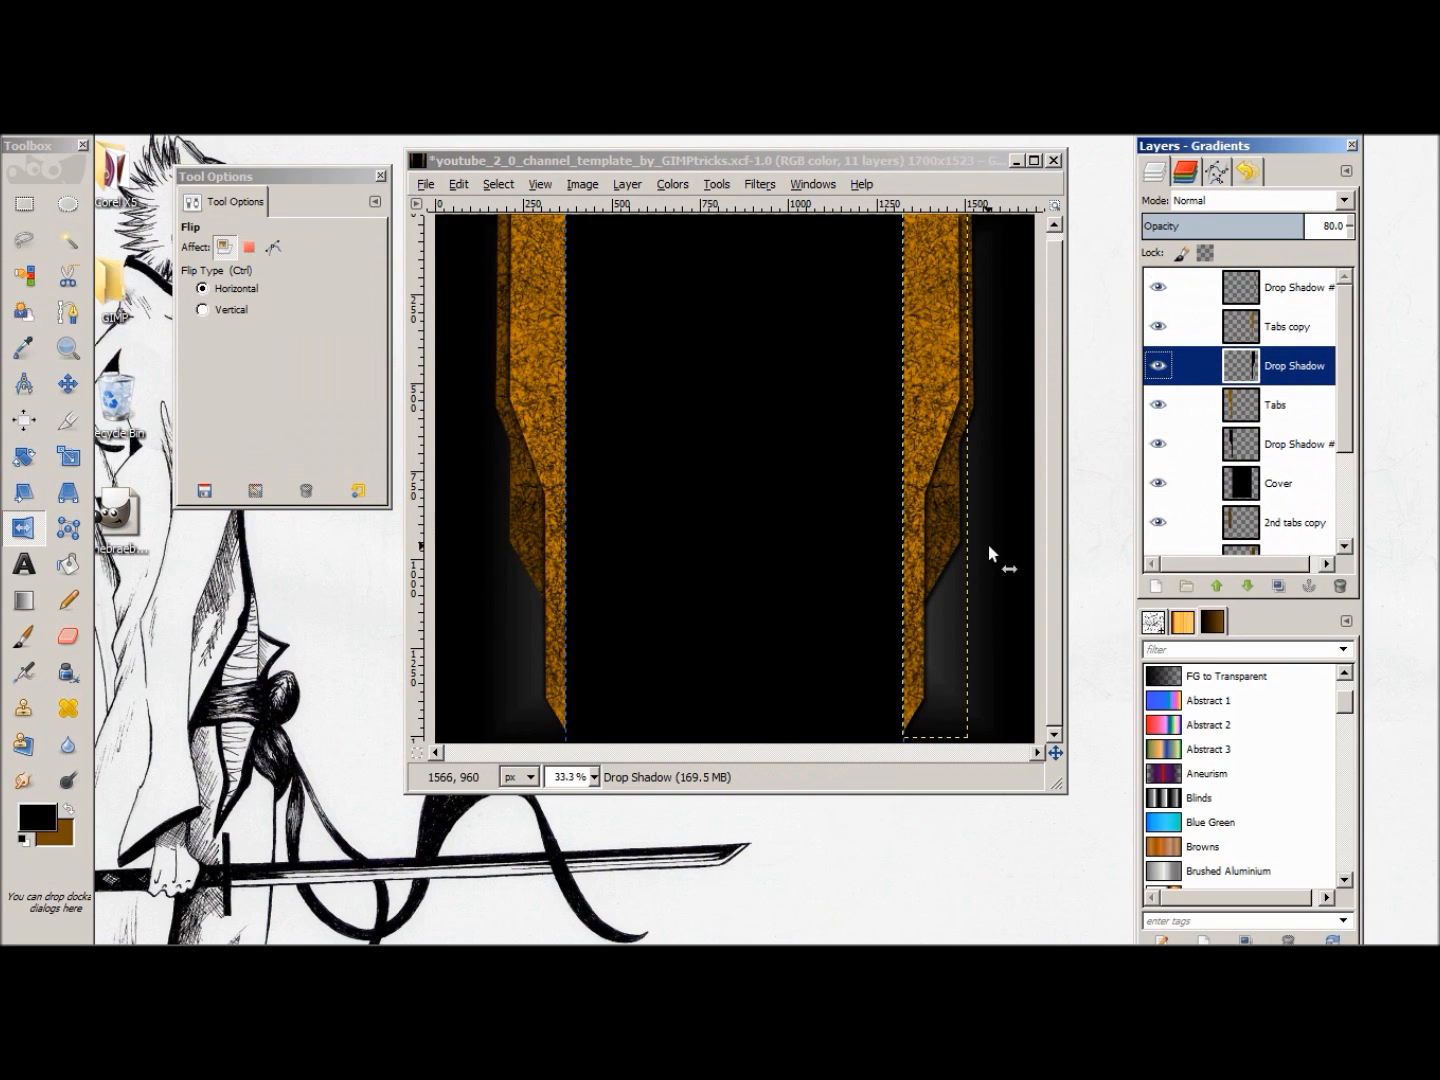
click(1260, 294)
click(1252, 412)
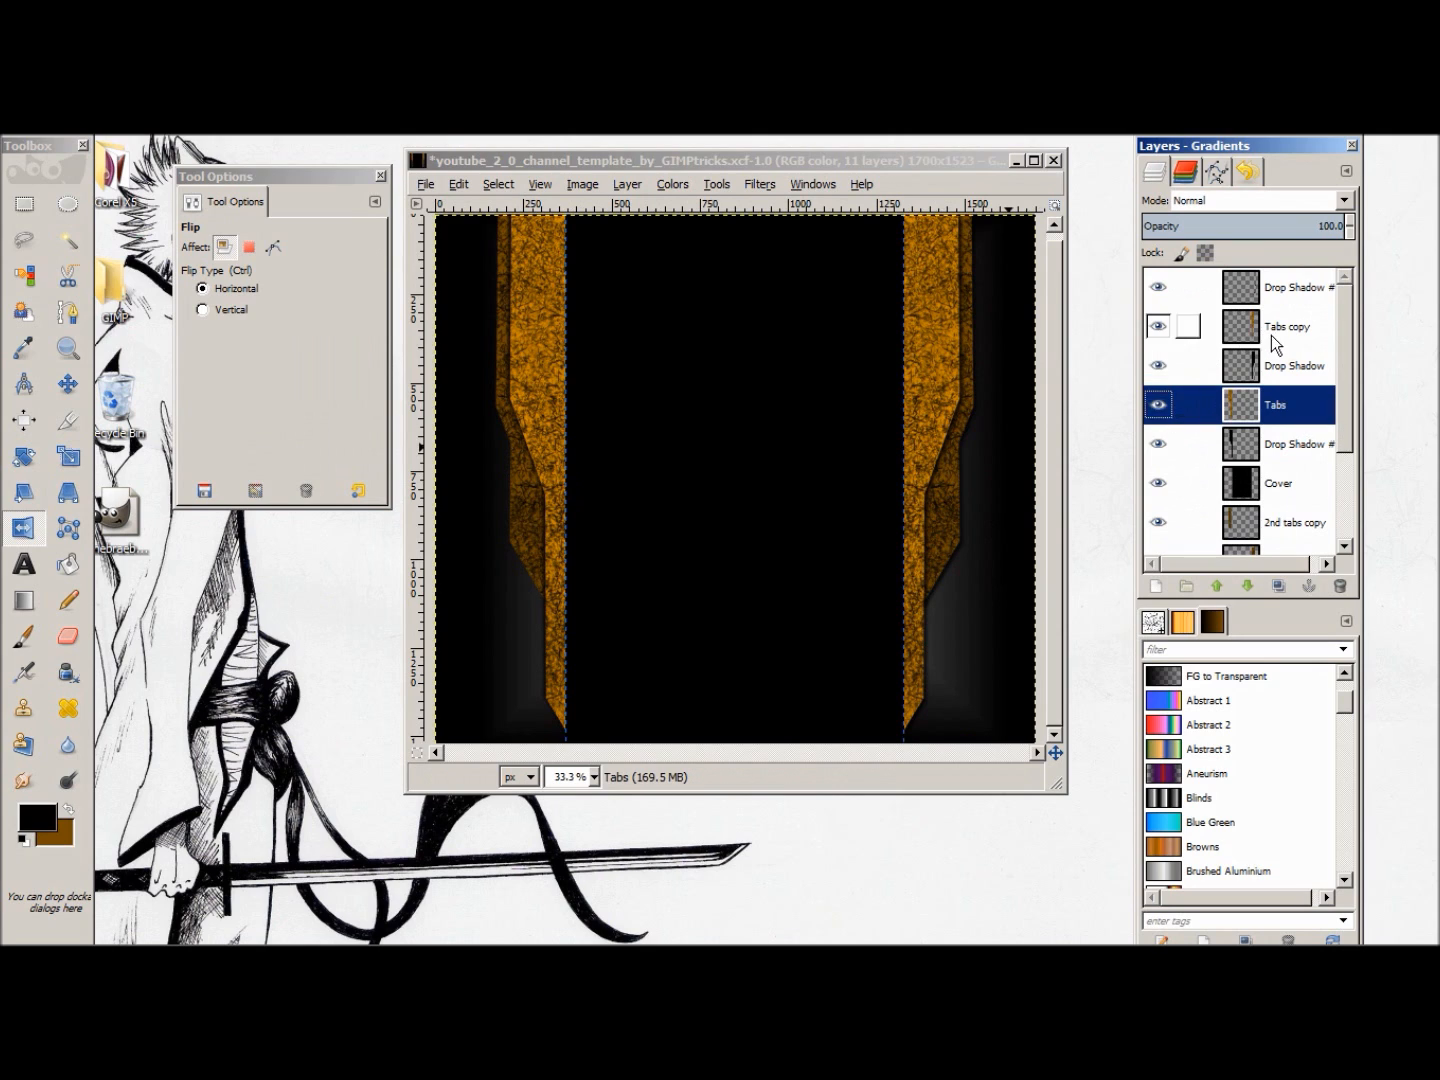
click(1271, 335)
click(1282, 401)
scroll(1304, 489, down, 1)
Step: Select the opaque shape of the 2nd tabs copy layer using Alpha to Selection
click(1298, 434)
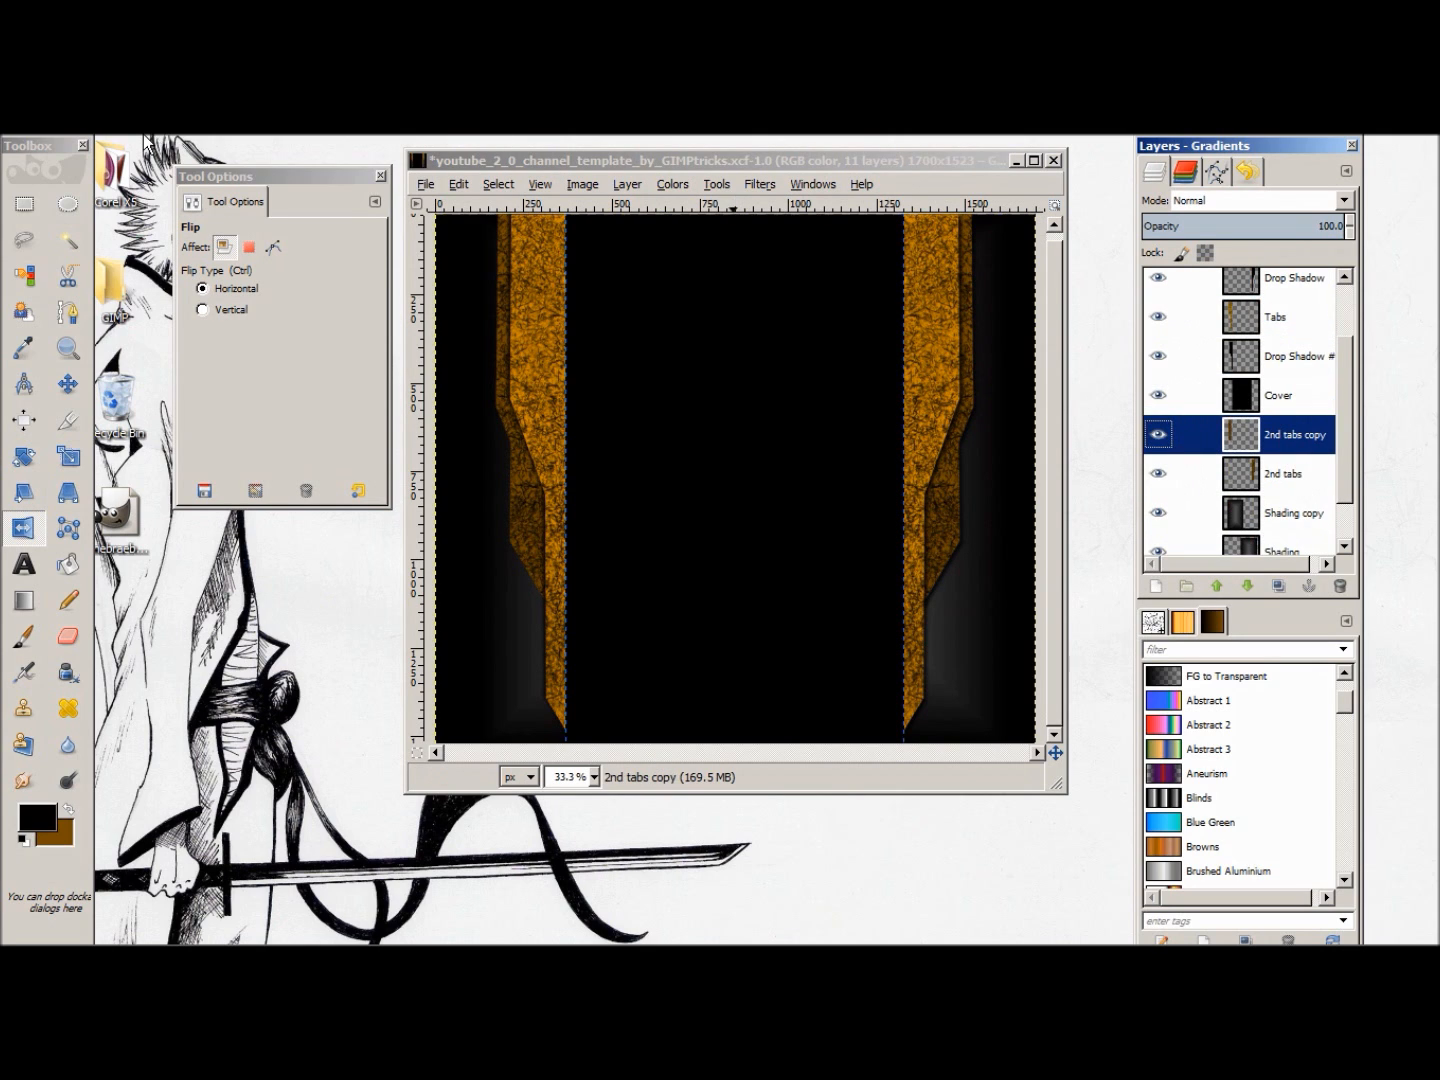
click(716, 188)
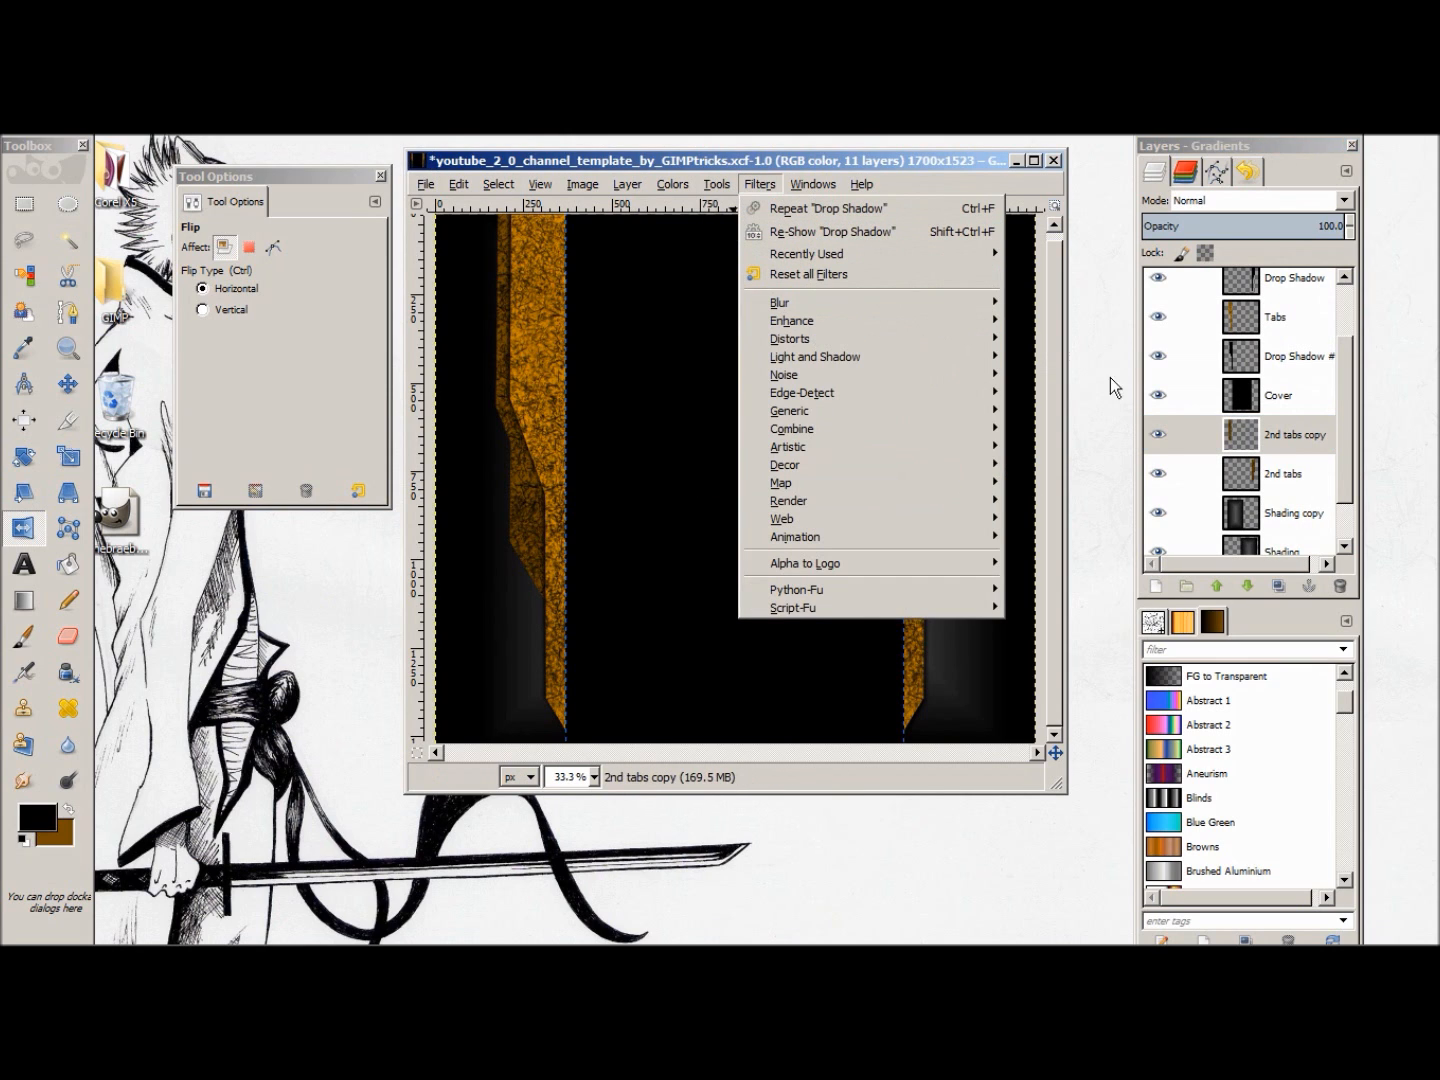
click(1290, 439)
right_click(1291, 438)
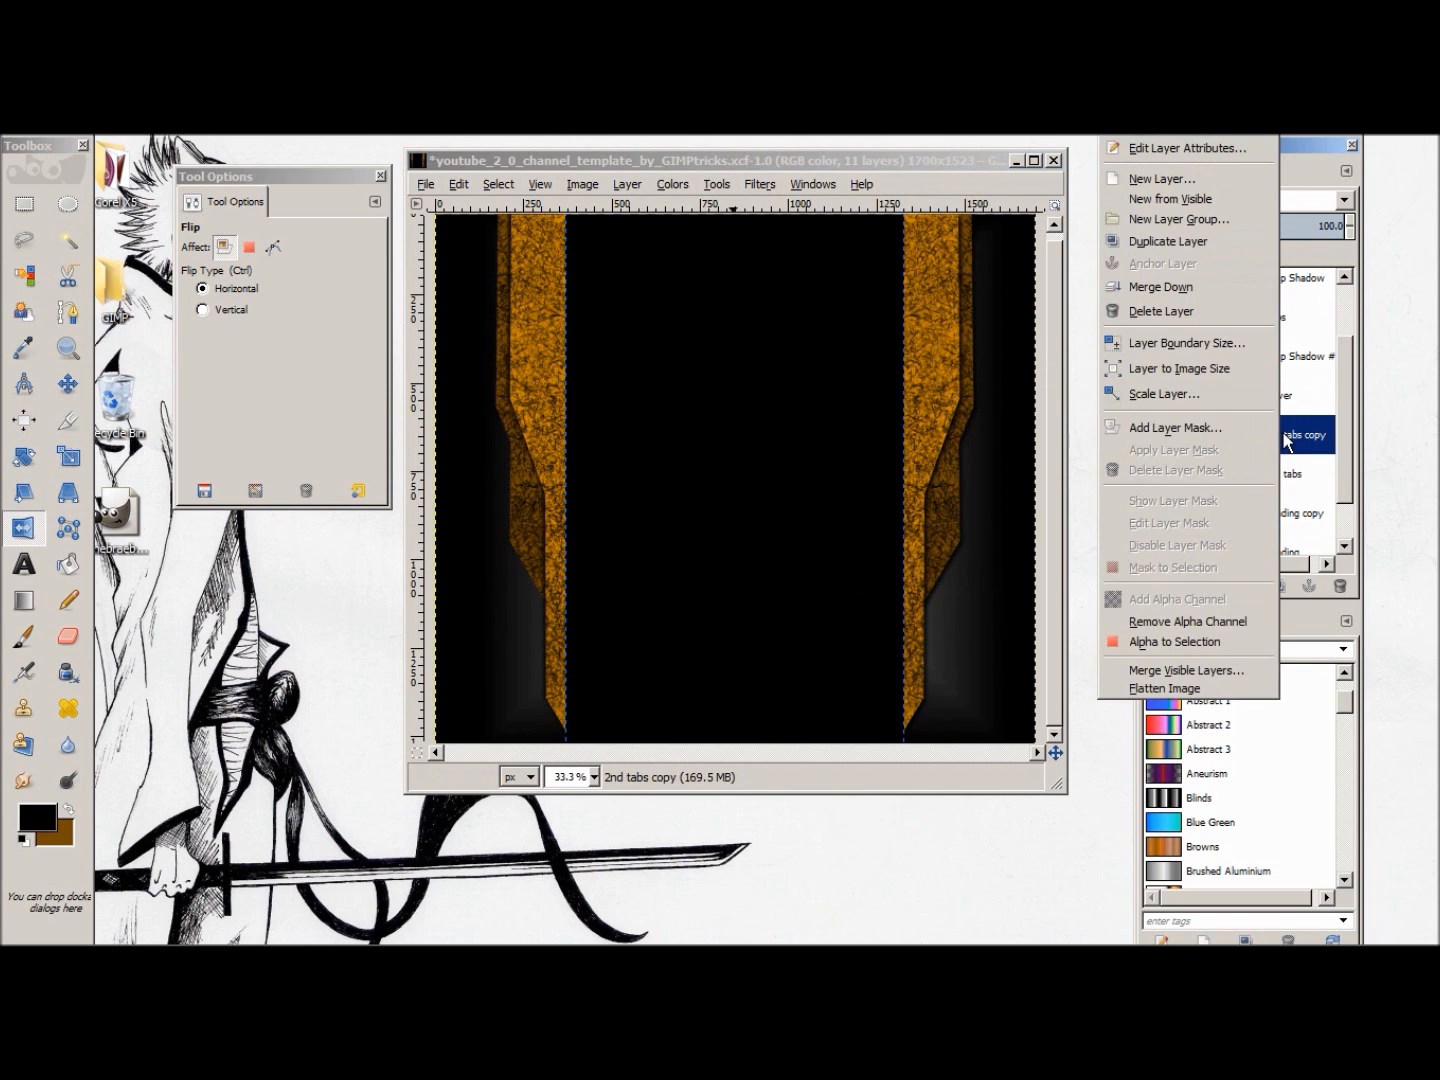
click(1160, 636)
Step: Add a black drop shadow to the left-hand second tab with a negative X offset, blur radius 15 and opacity 80
click(715, 185)
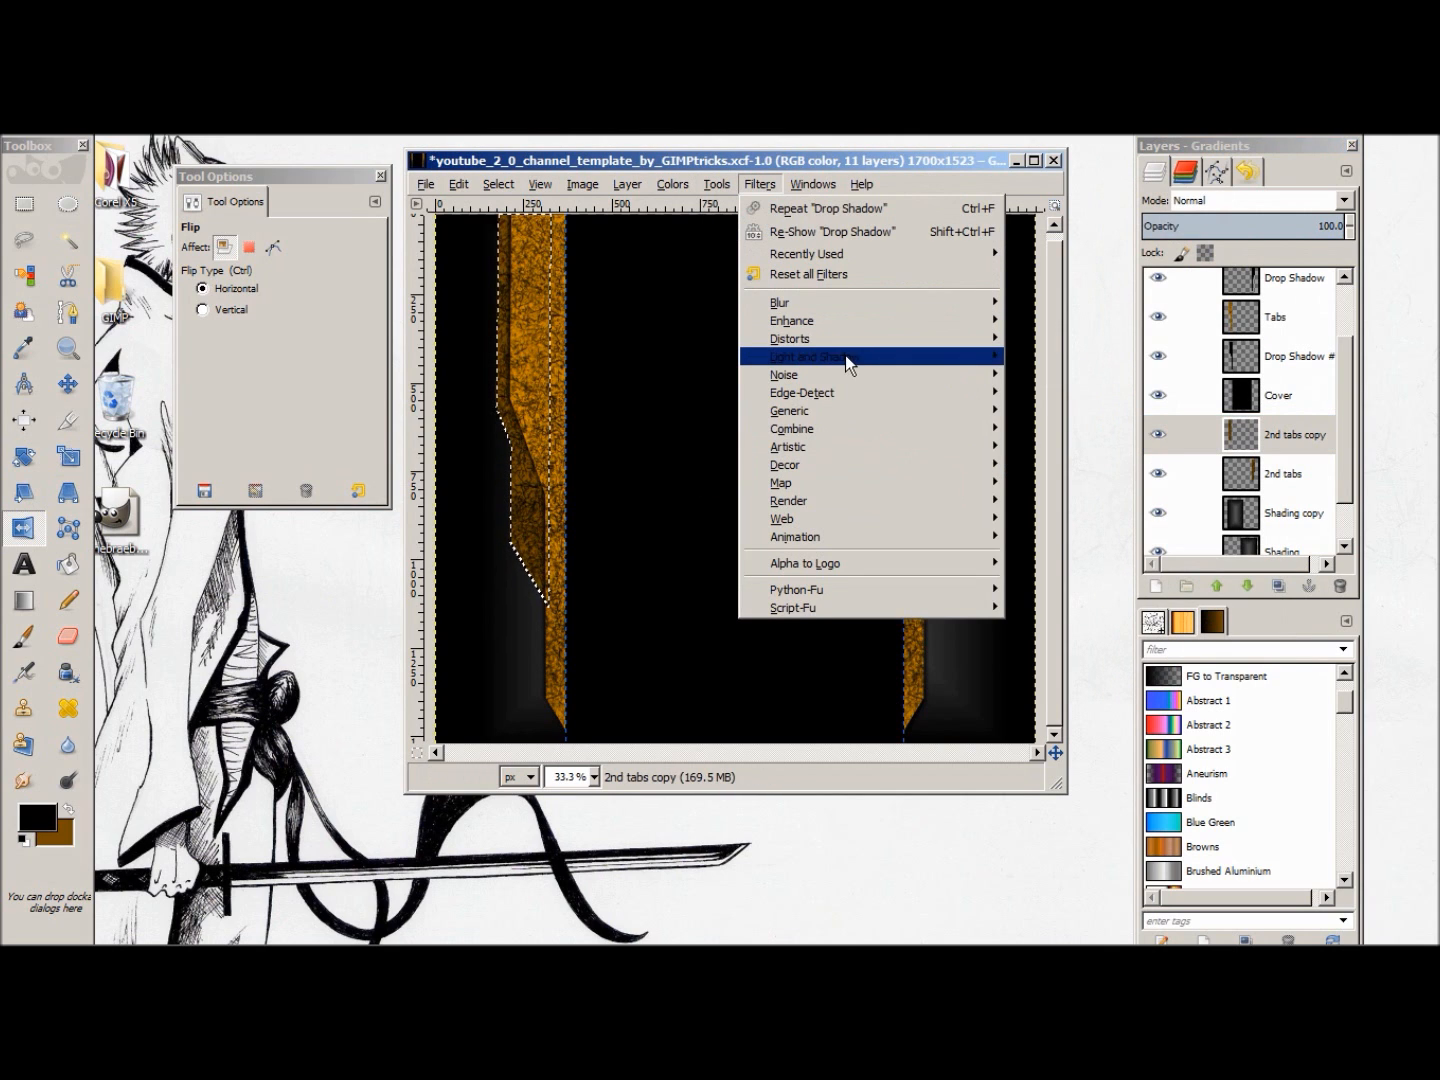
mouse_move(849, 356)
click(1076, 455)
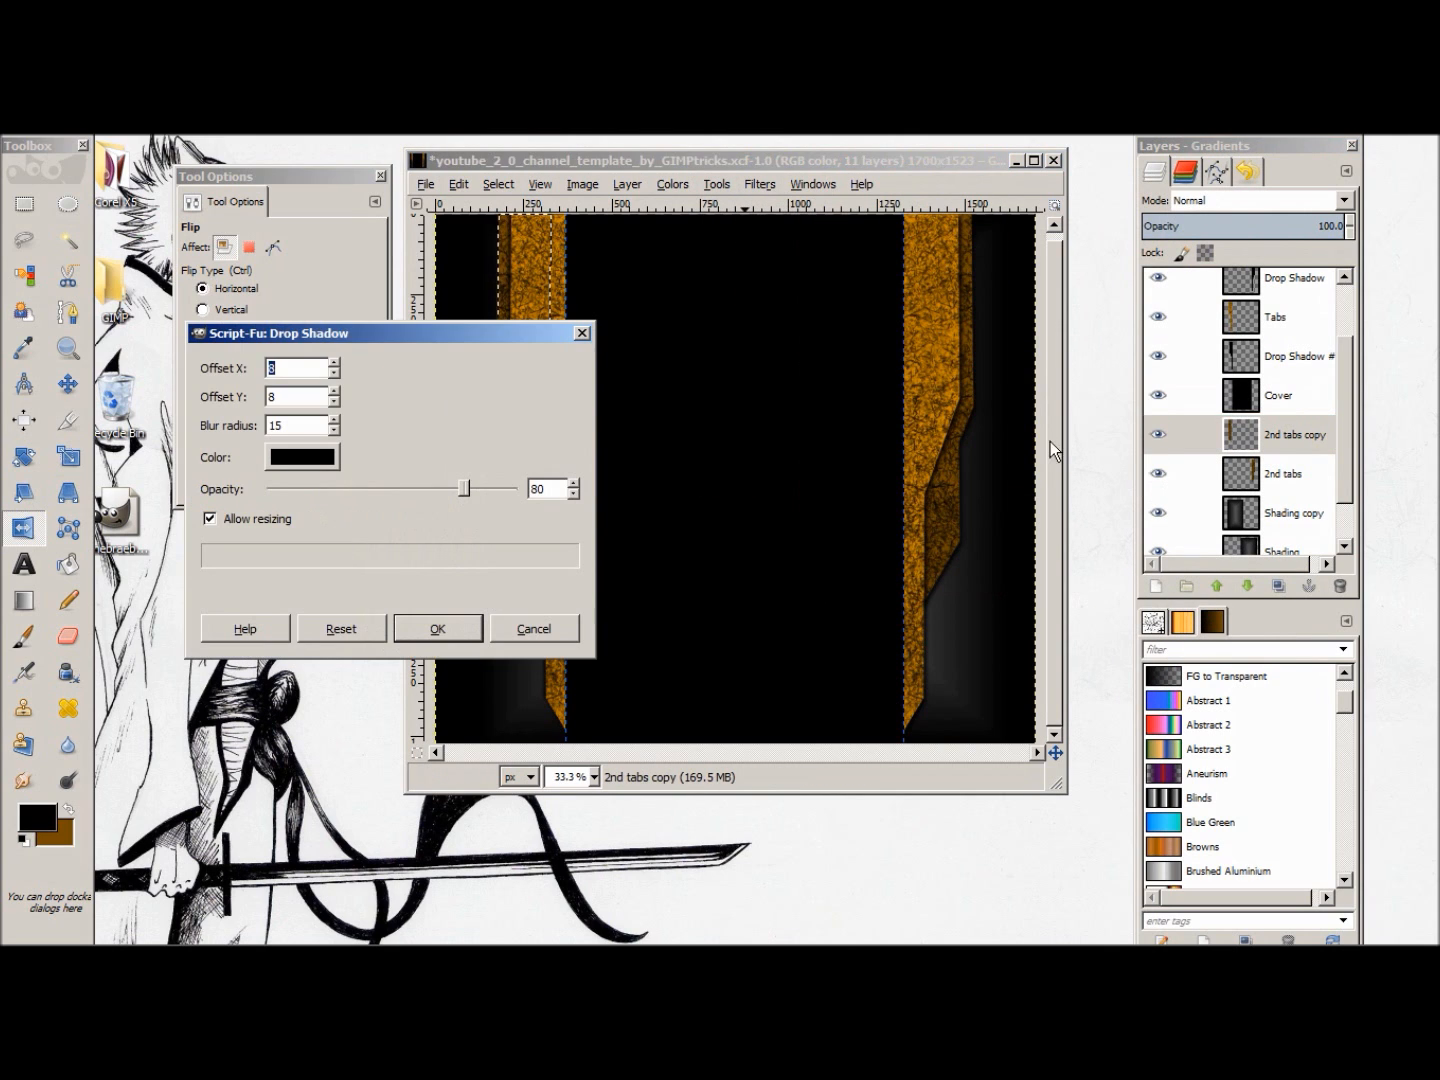
text(-7)
click(338, 372)
click(337, 403)
double_click(338, 404)
click(425, 630)
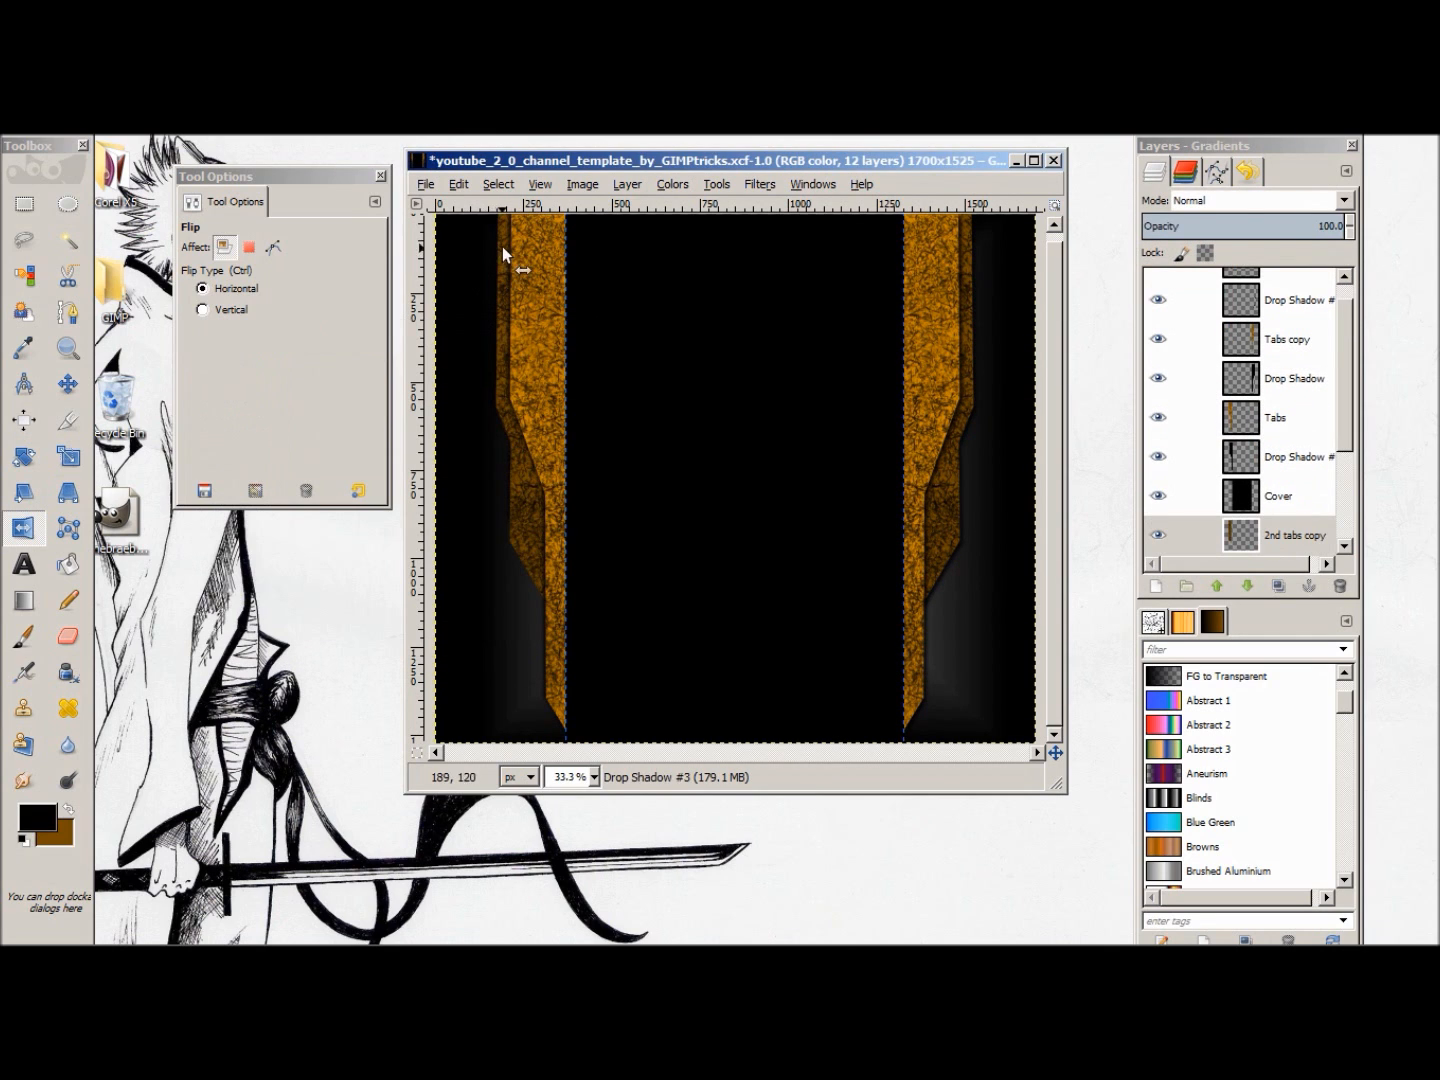
Step: Clear the selection around the left-hand second tab
right_click(678, 488)
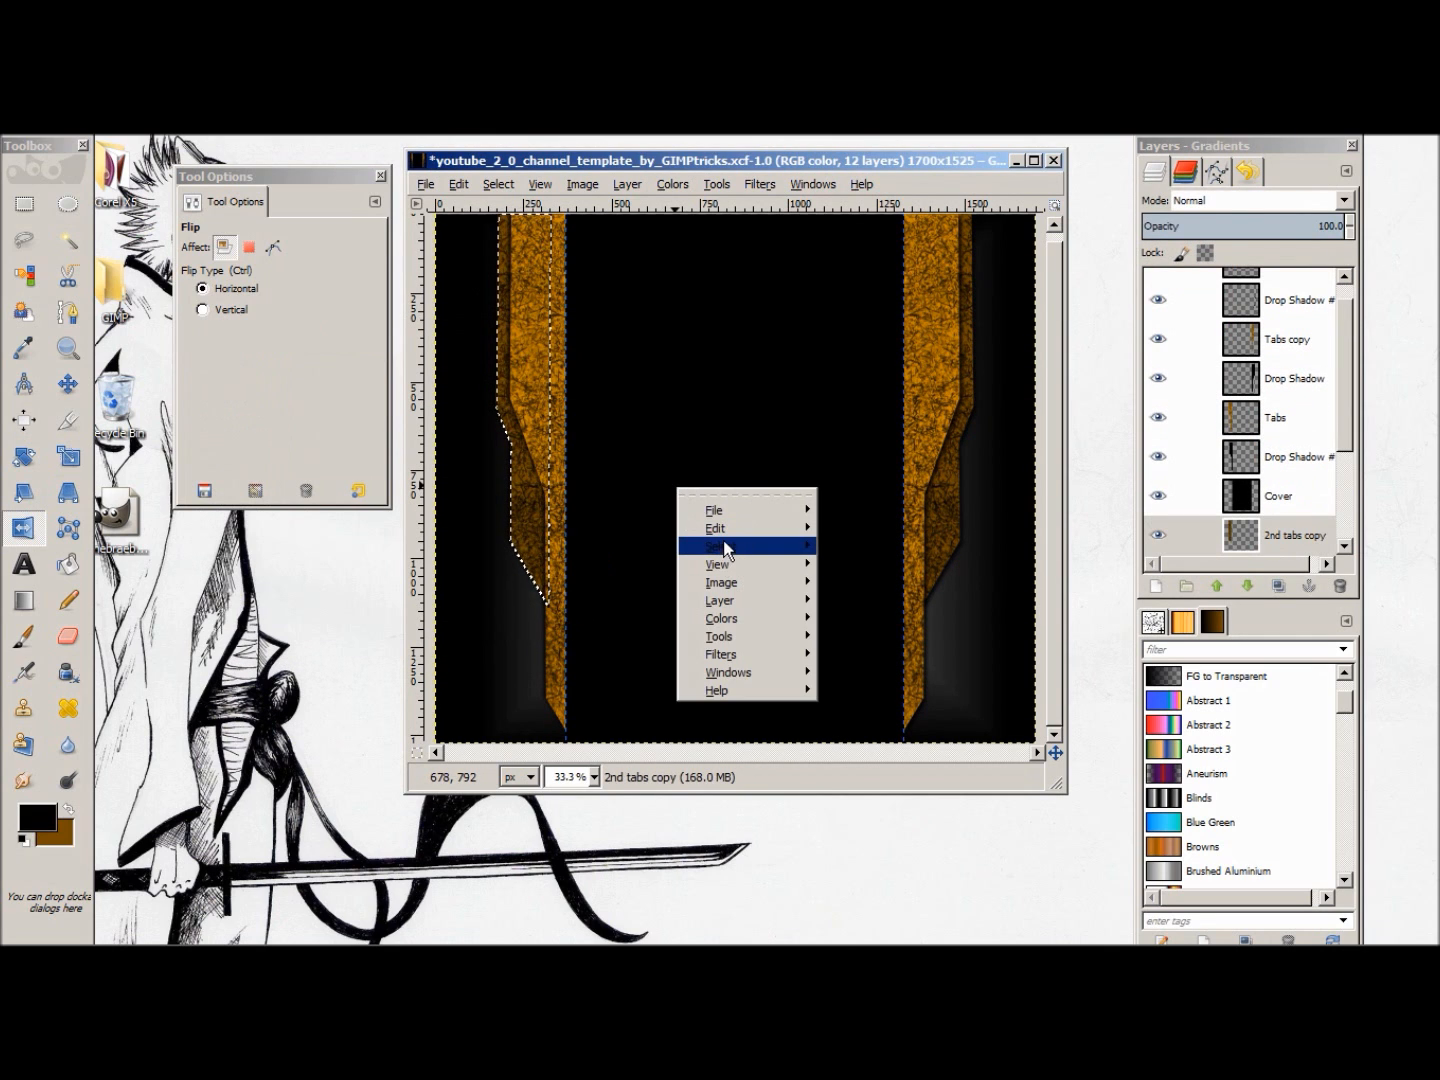
mouse_move(731, 544)
click(881, 571)
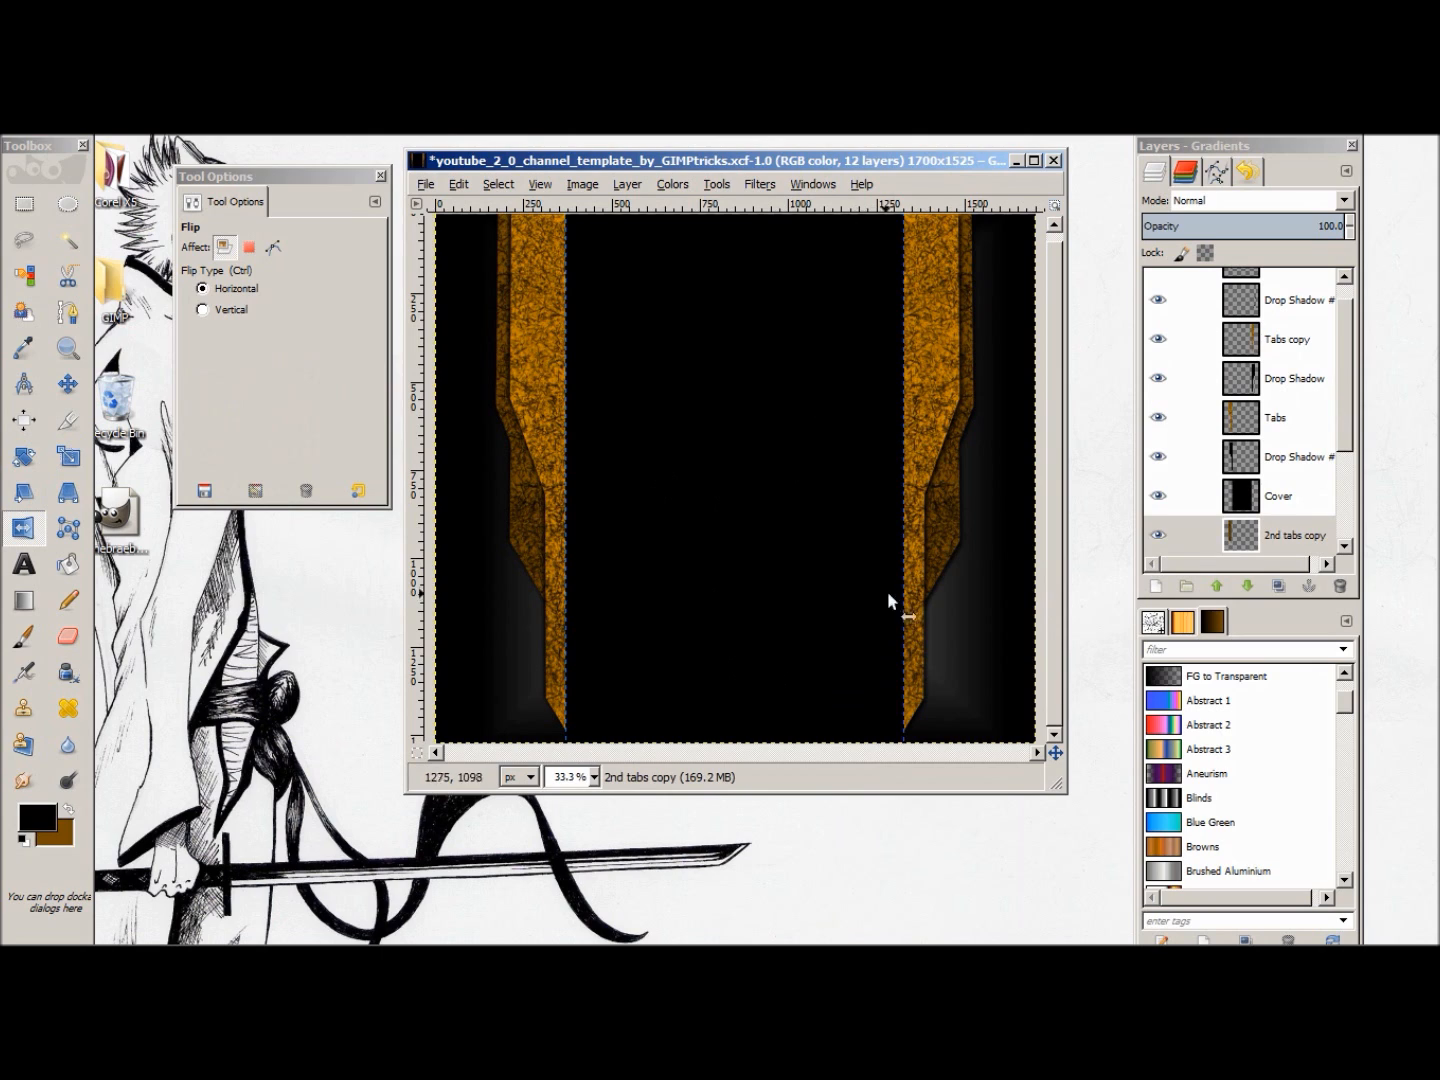
Step: Add the text SUBSCRIBE in a text box about 959 × 183 px spanning the black cover between the orange tabs
click(23, 564)
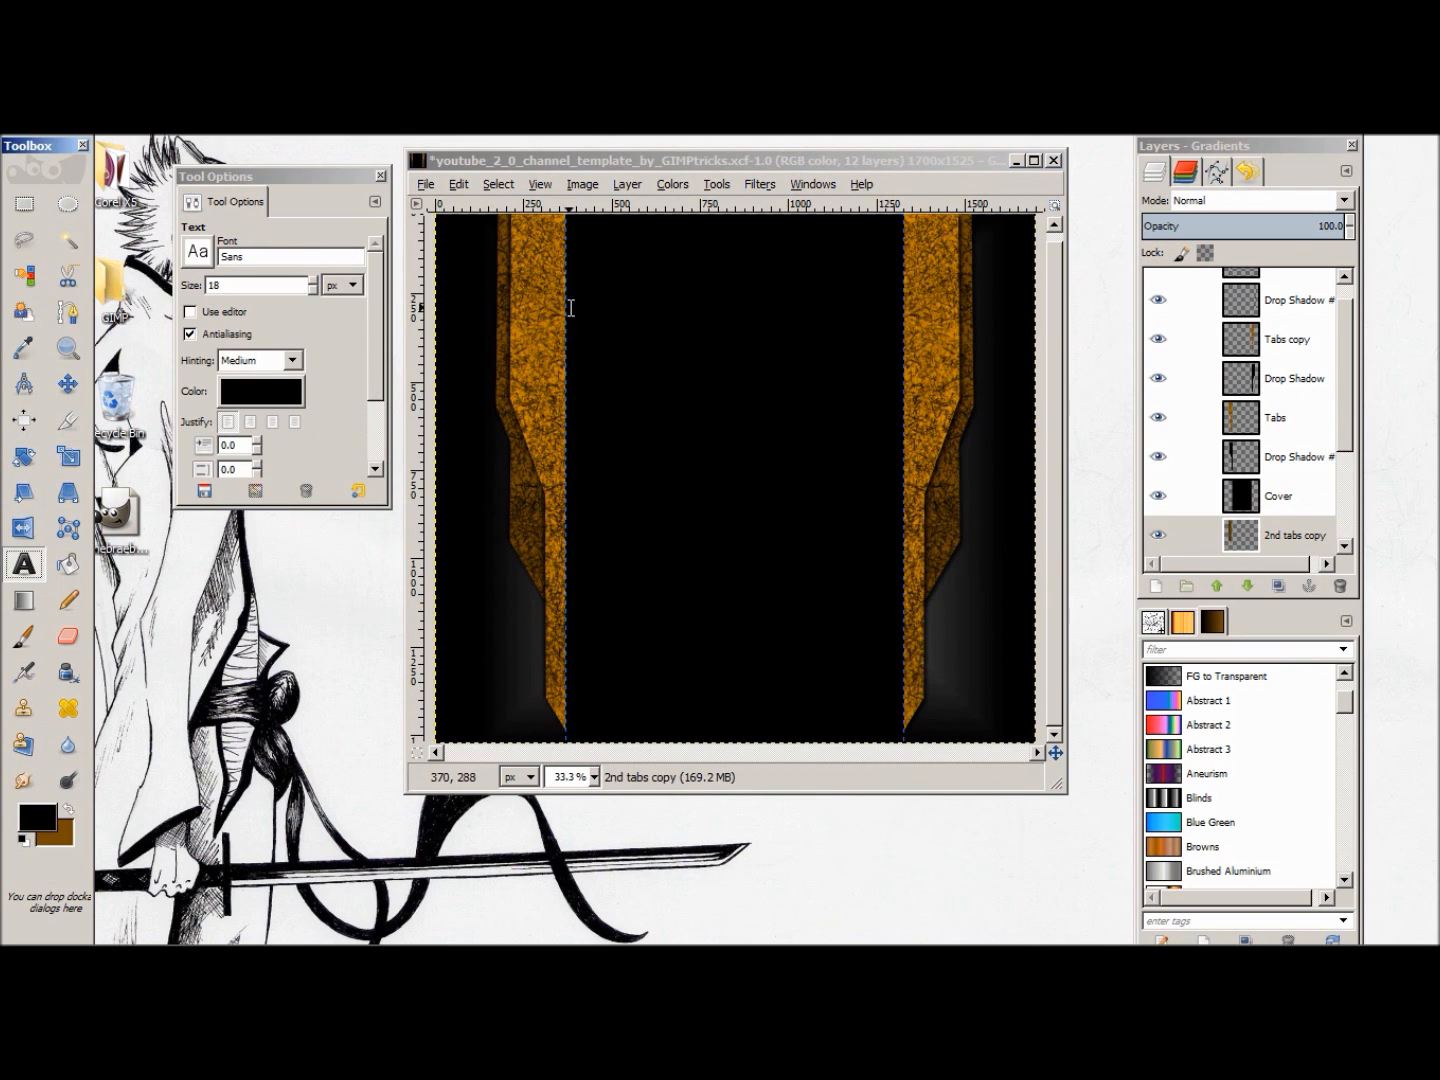
drag(571, 280, 900, 335)
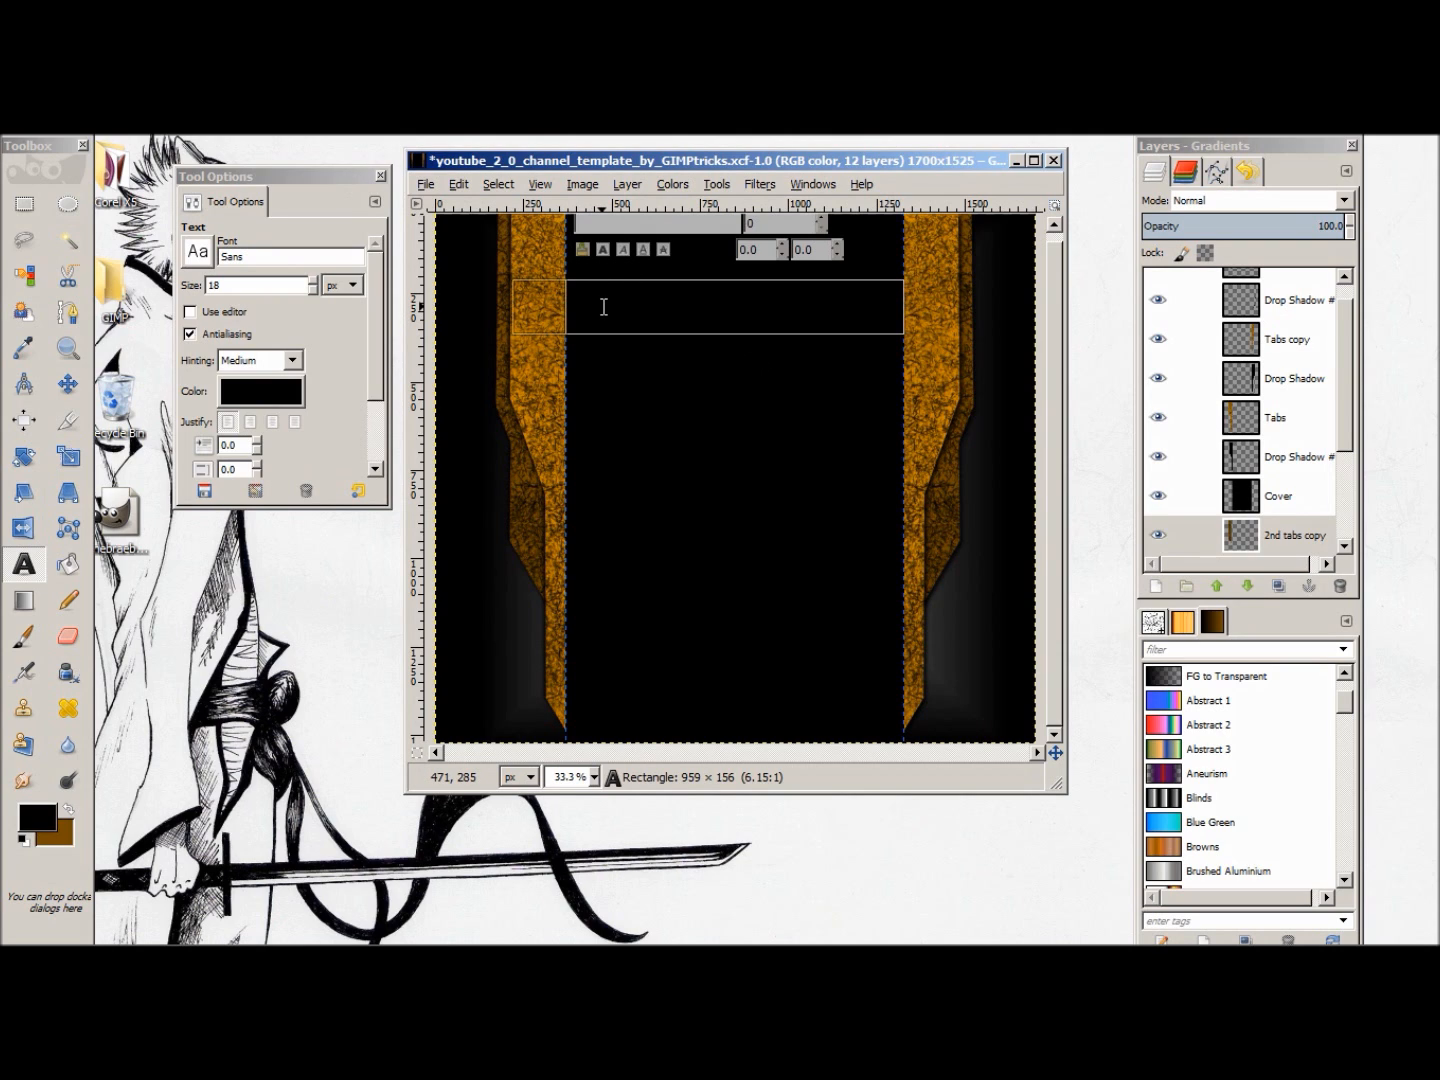
text(s)
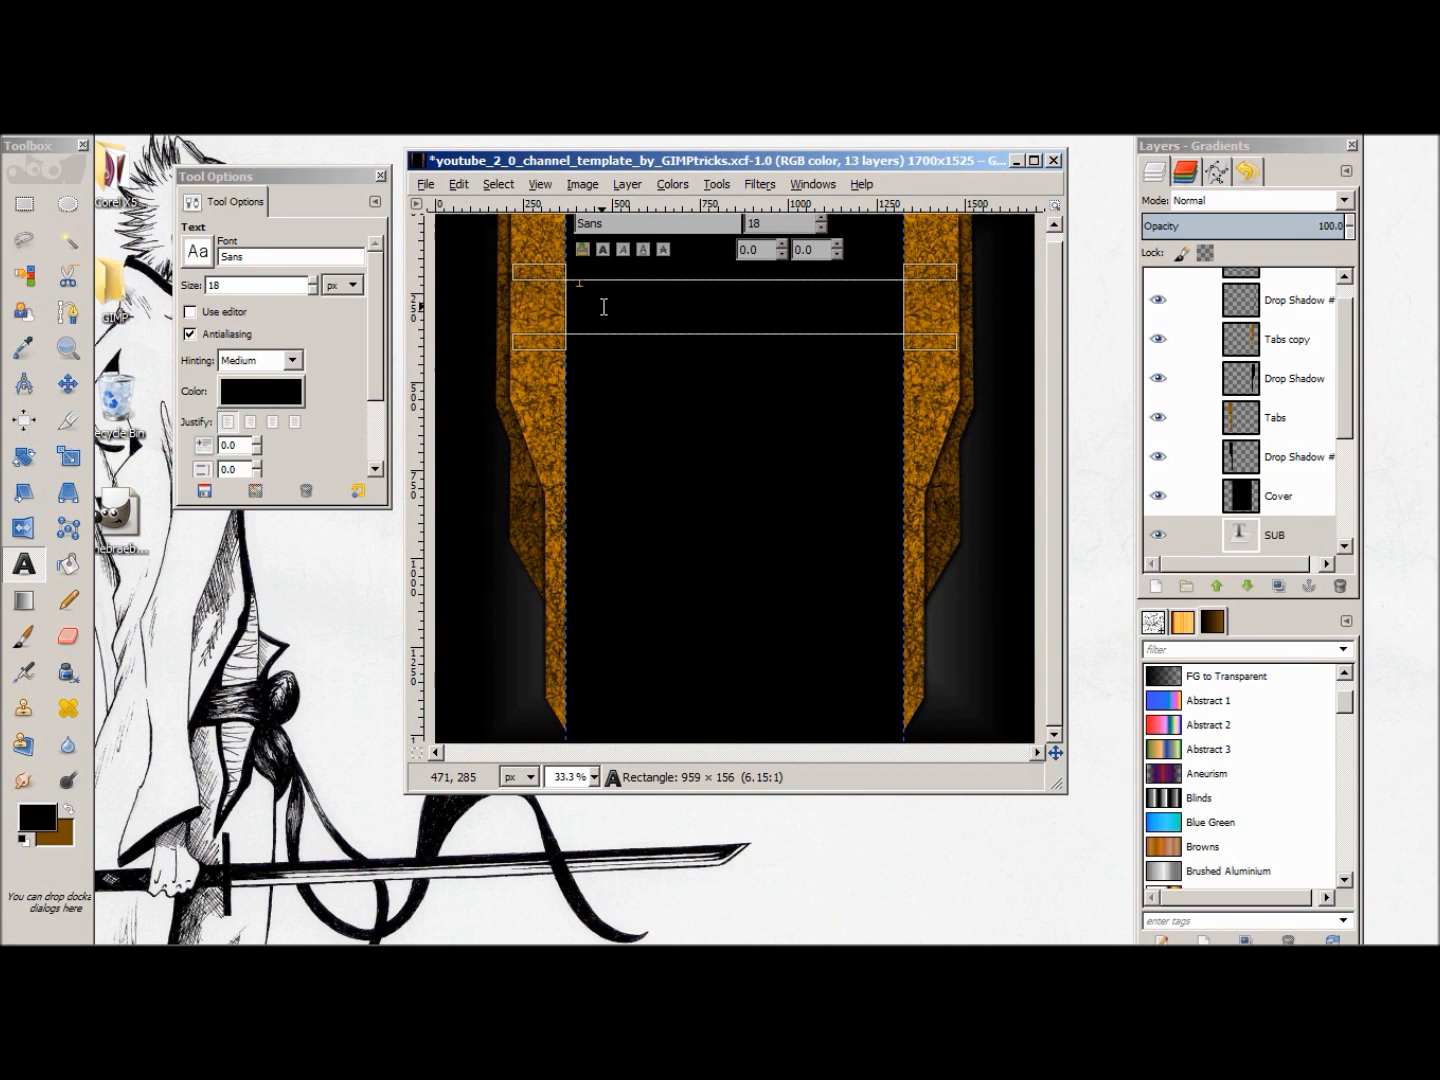
text(UBSCRIBE)
drag(603, 283, 571, 285)
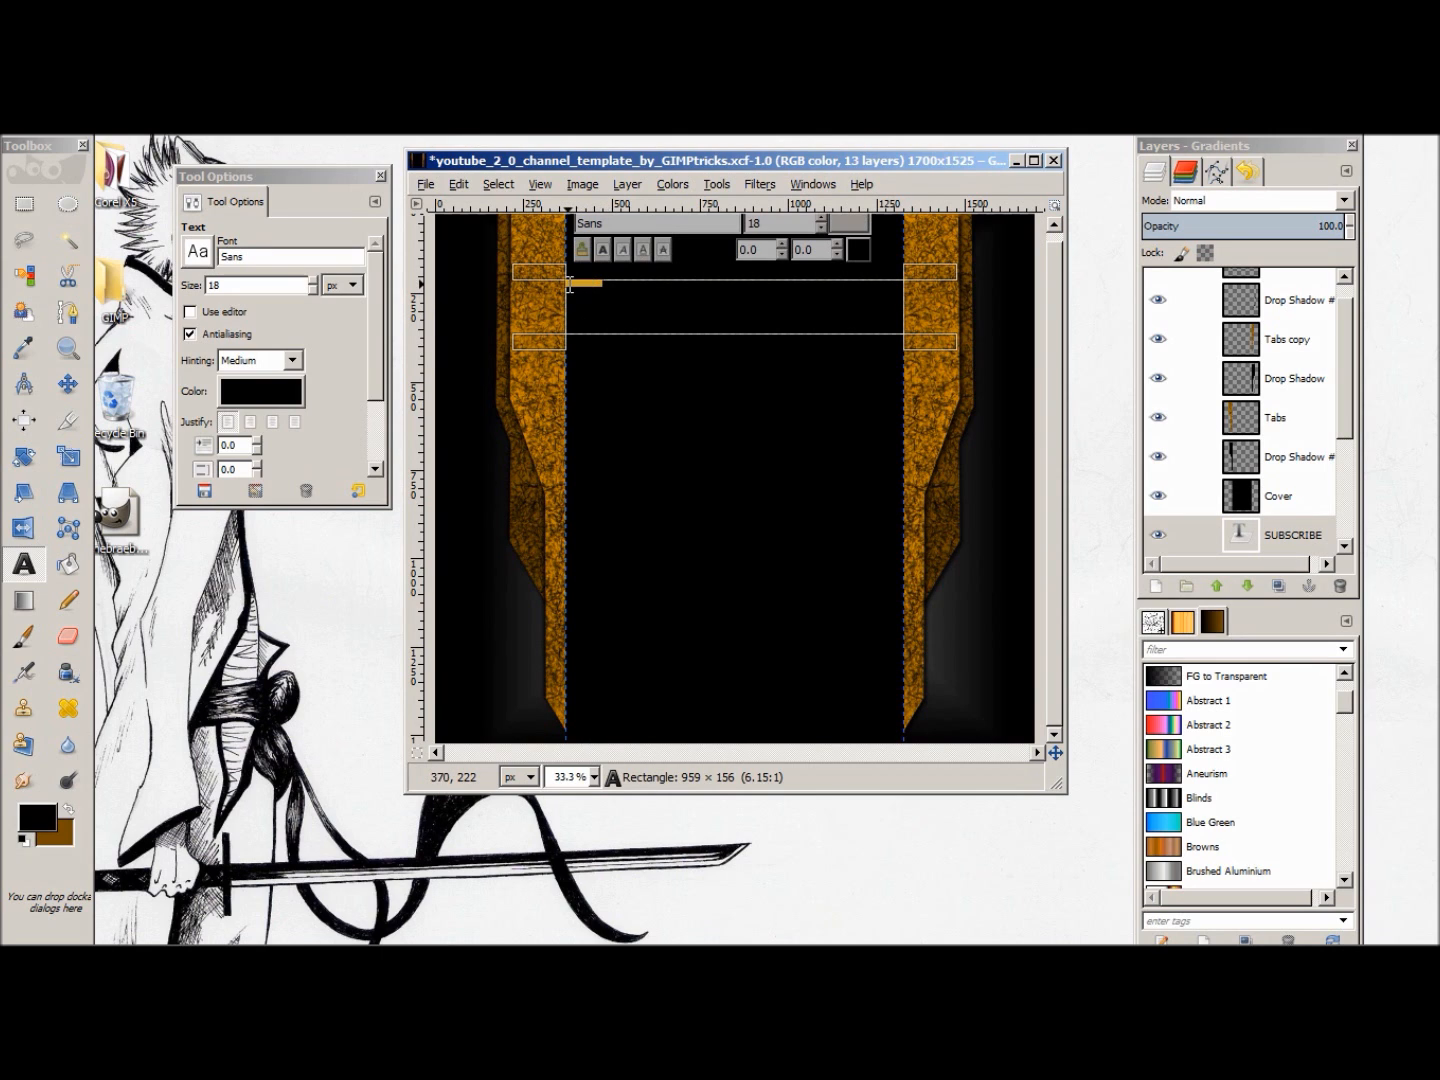
drag(932, 280, 923, 381)
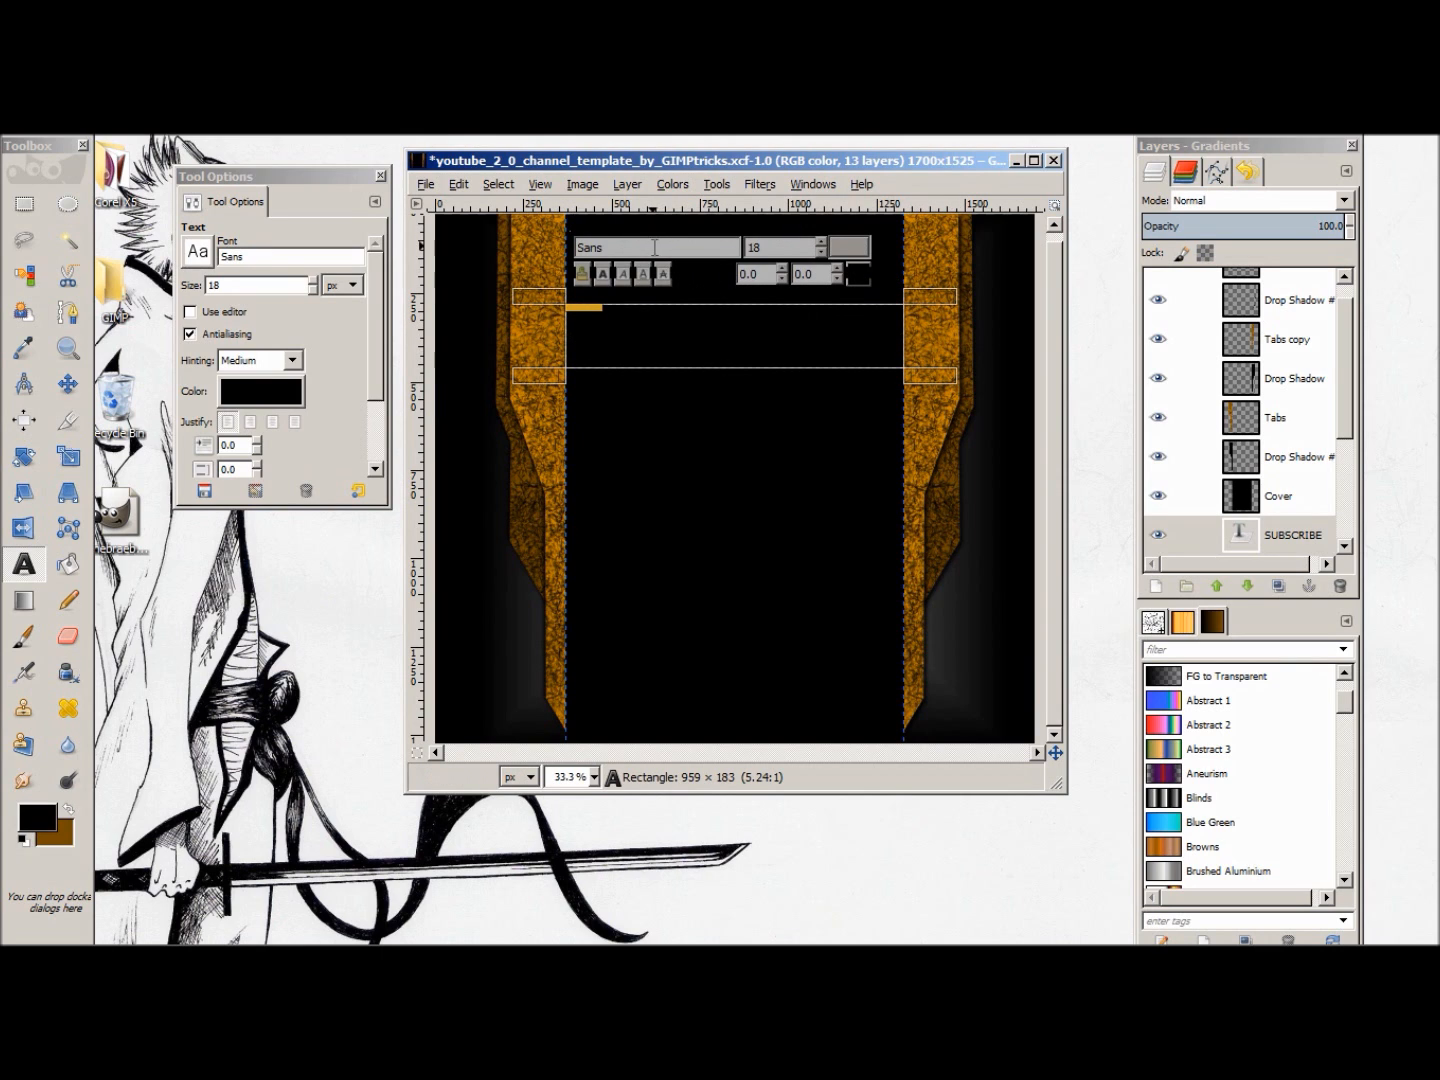
Step: Format the SUBSCRIBE text in the Defused Bold font with the white color ffffff
text(d)
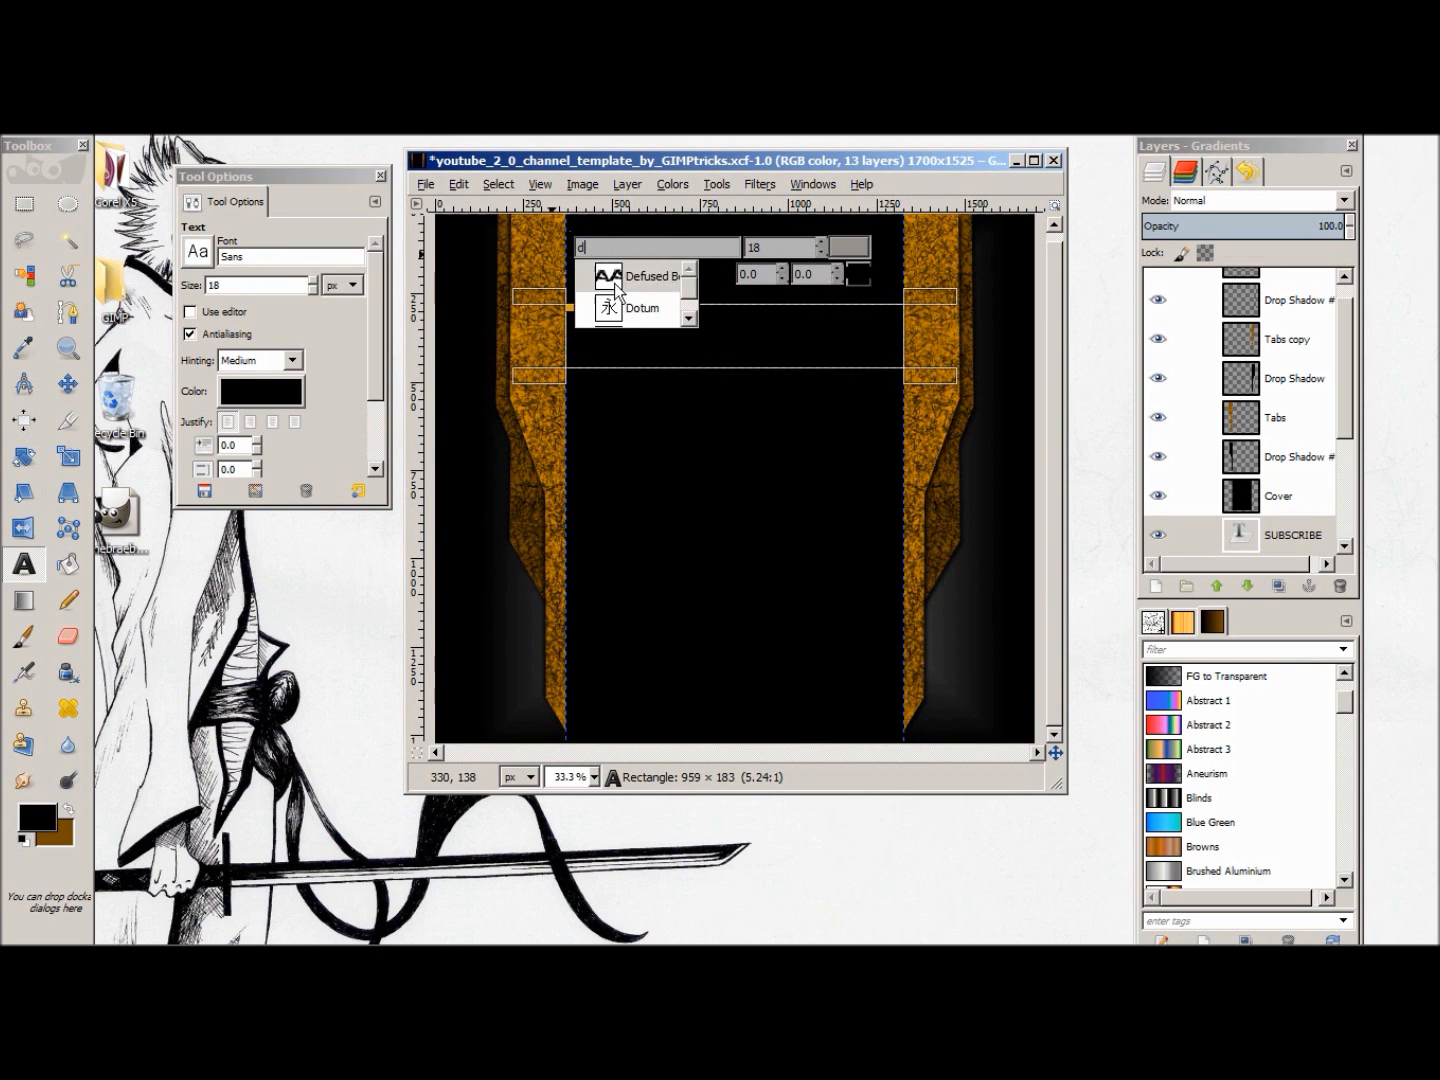
click(656, 277)
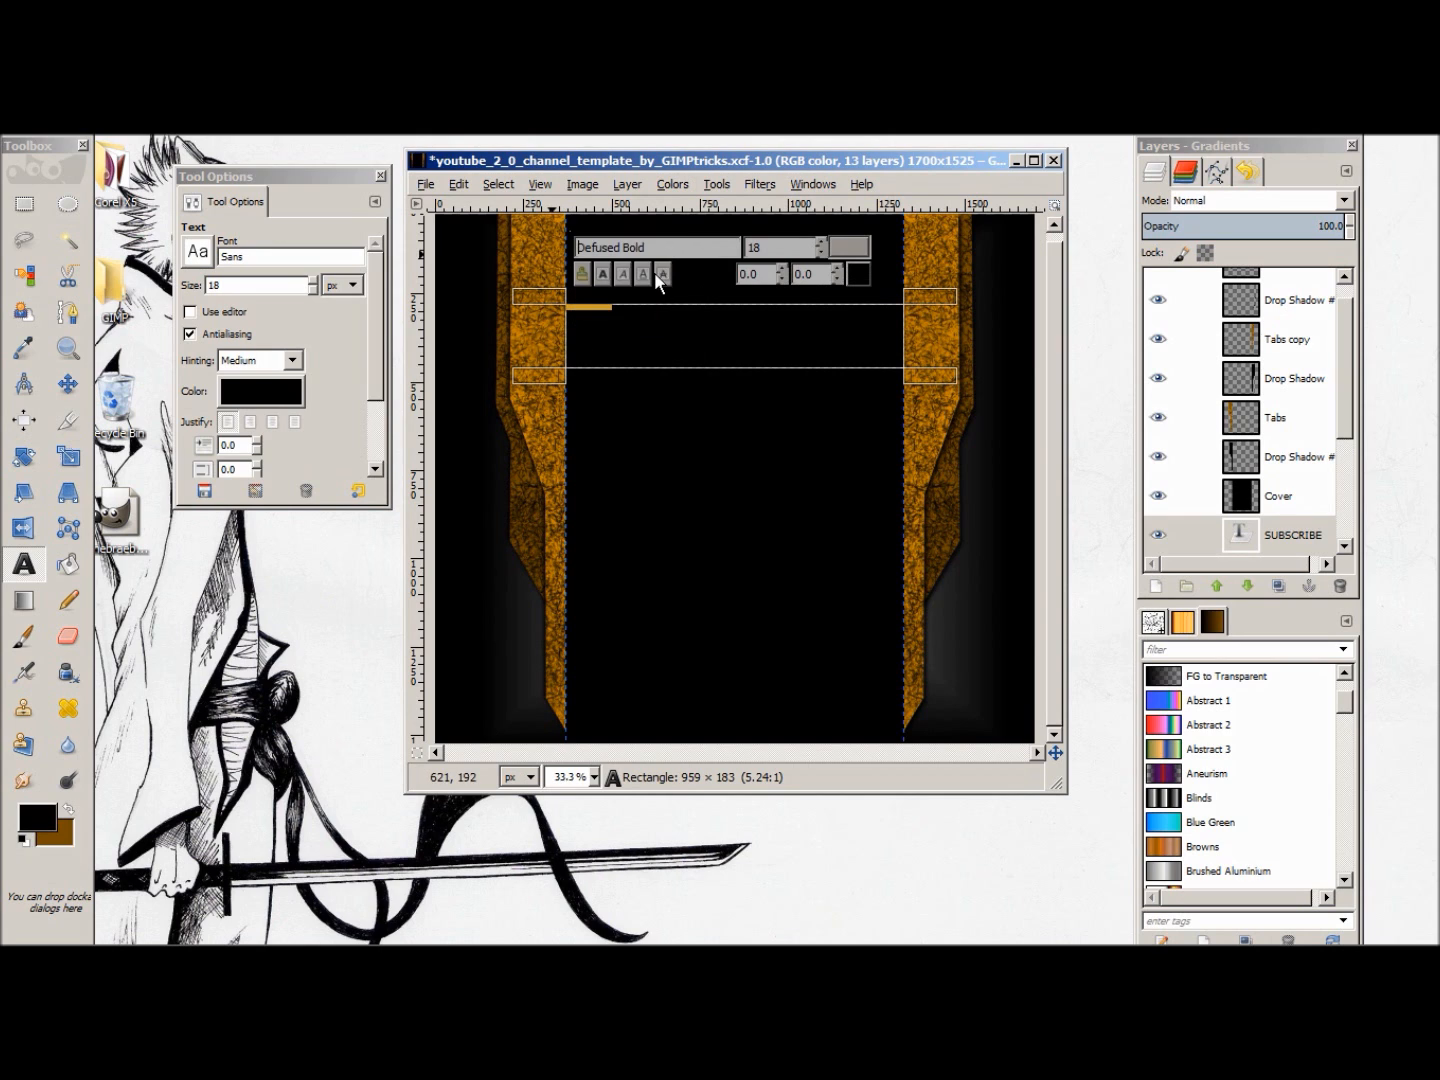
click(859, 274)
click(497, 410)
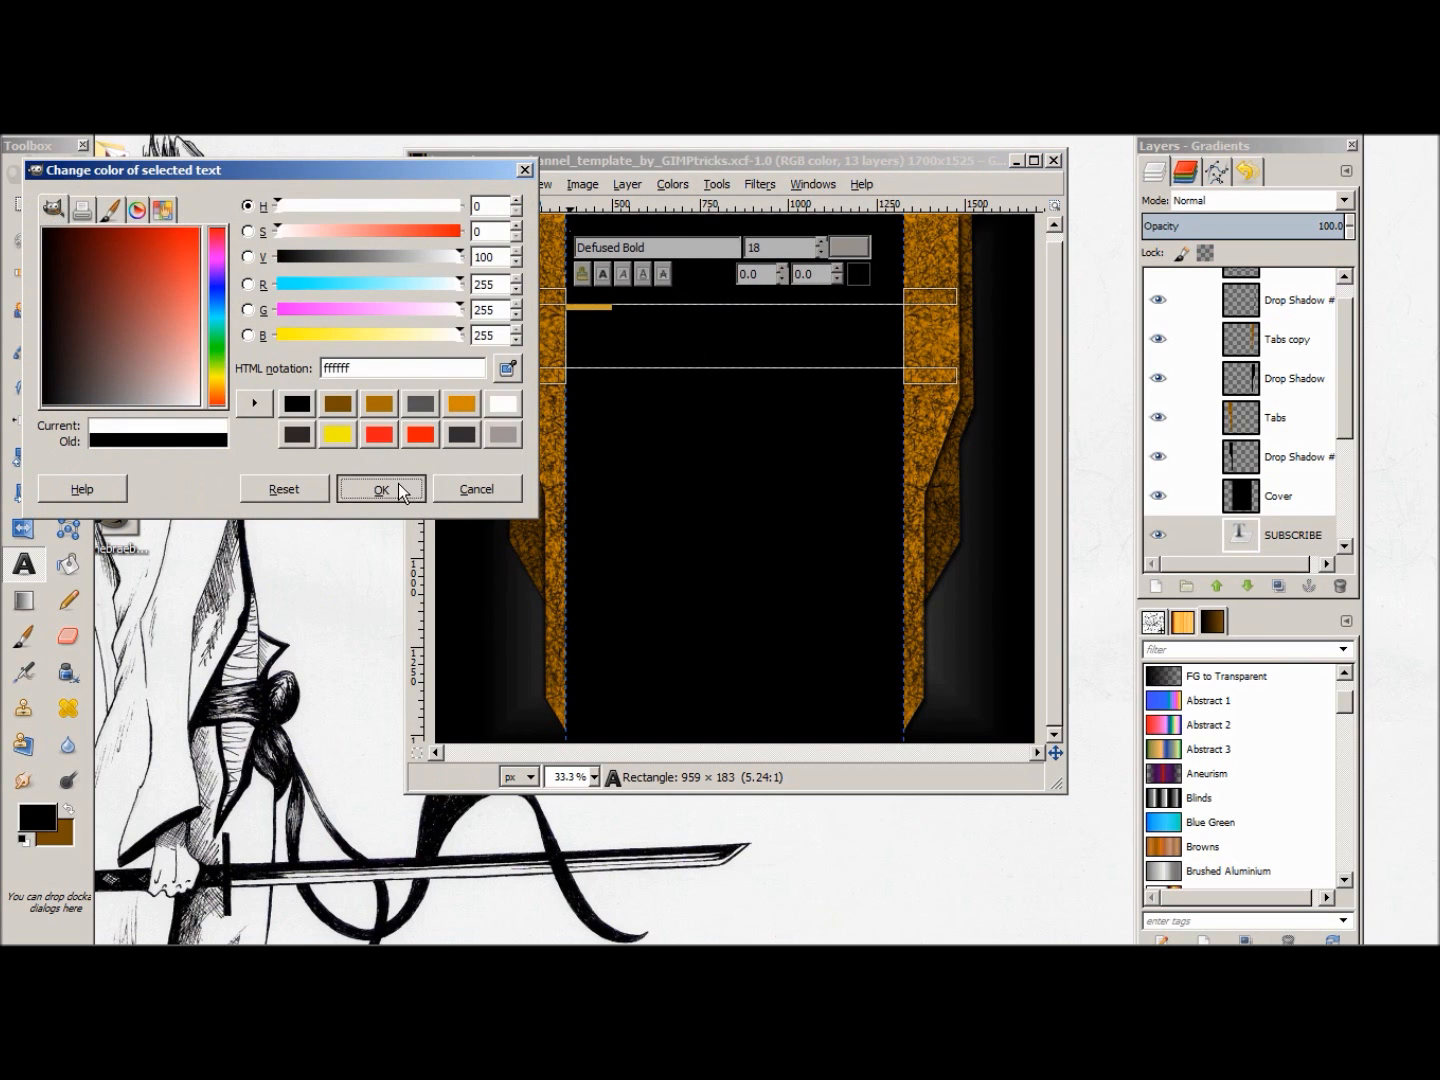
click(398, 483)
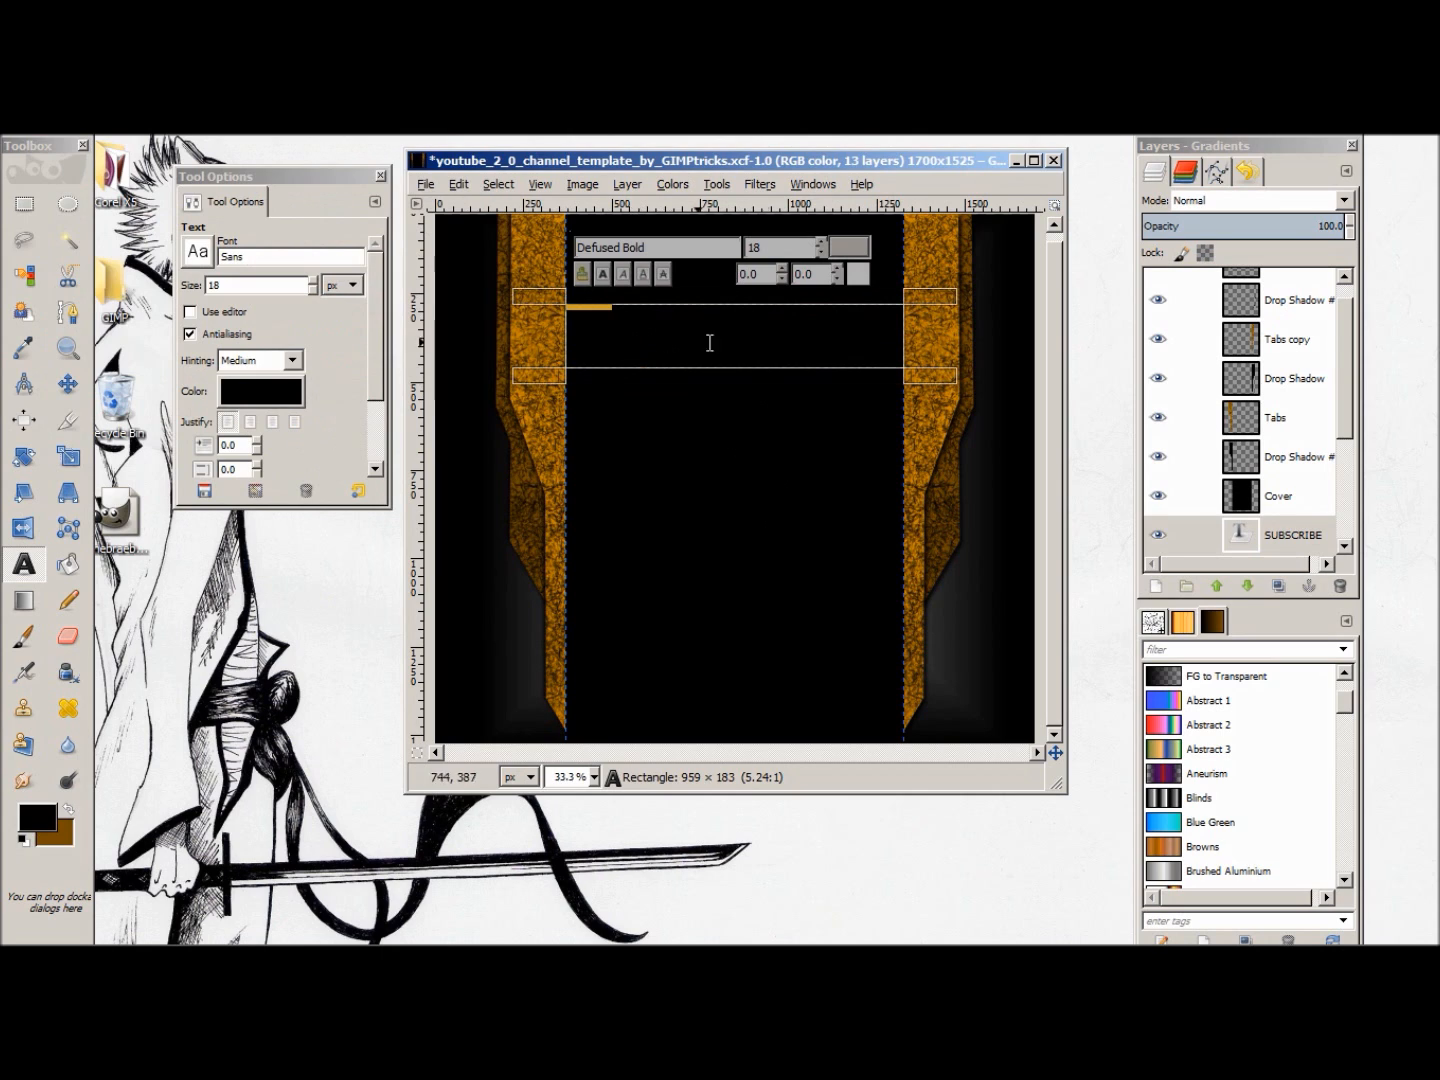
Step: Enlarge the SUBSCRIBE text to size 102 and move its layer to the top of the layer stack
click(821, 243)
click(824, 242)
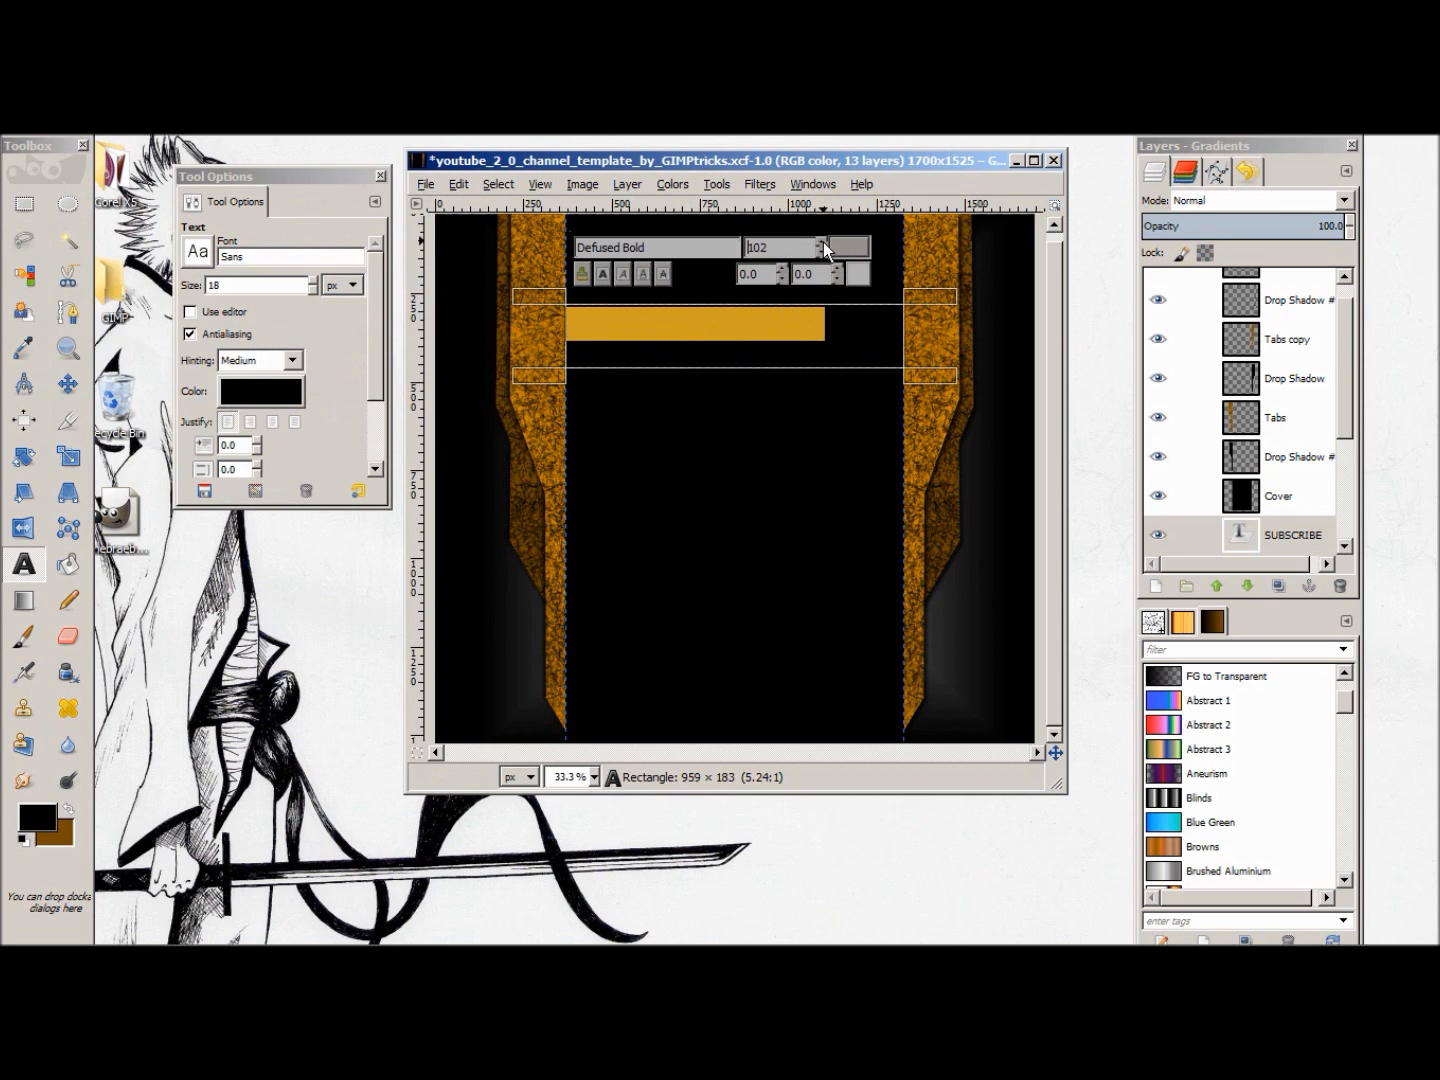
click(862, 276)
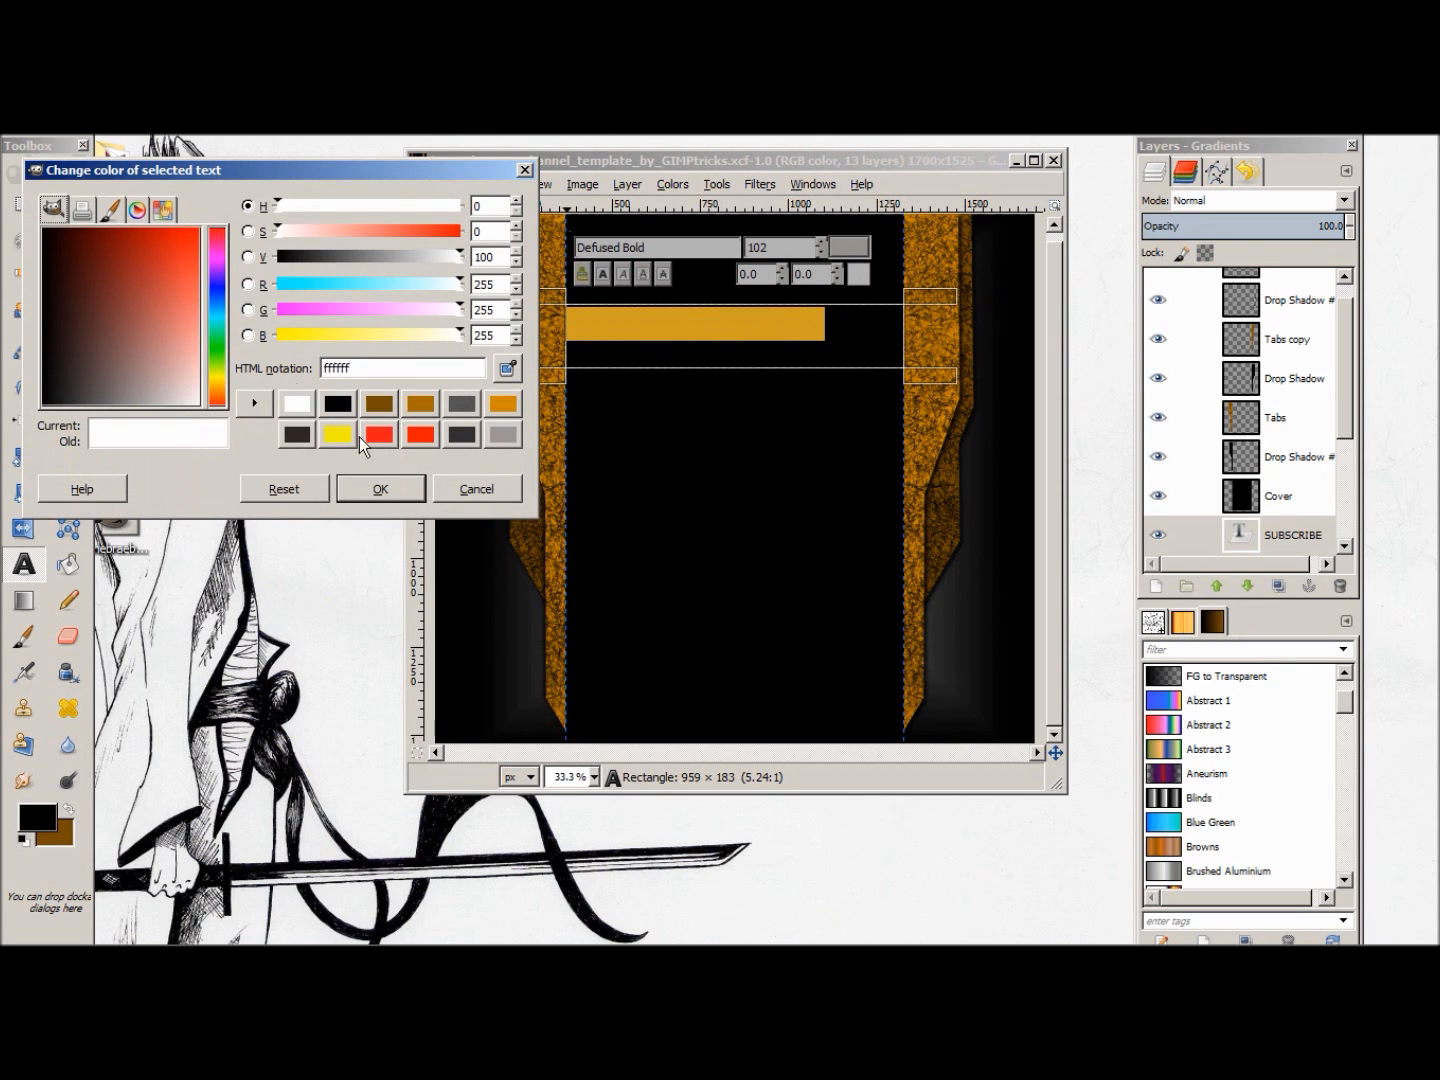
click(297, 405)
drag(1271, 538, 1280, 275)
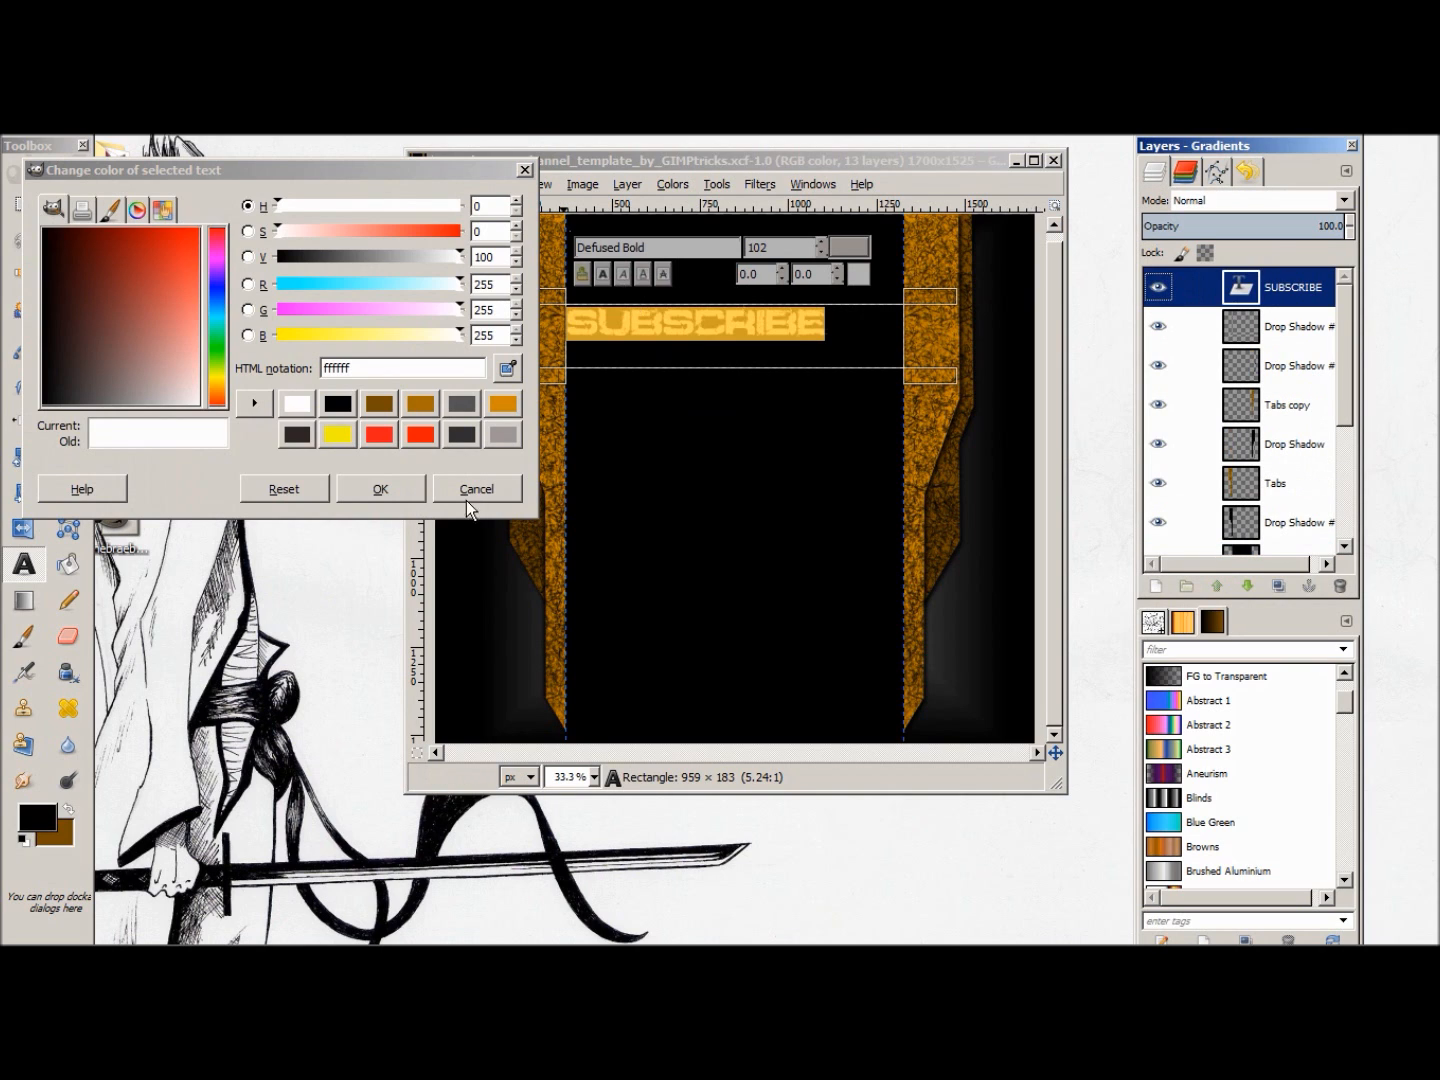
click(381, 489)
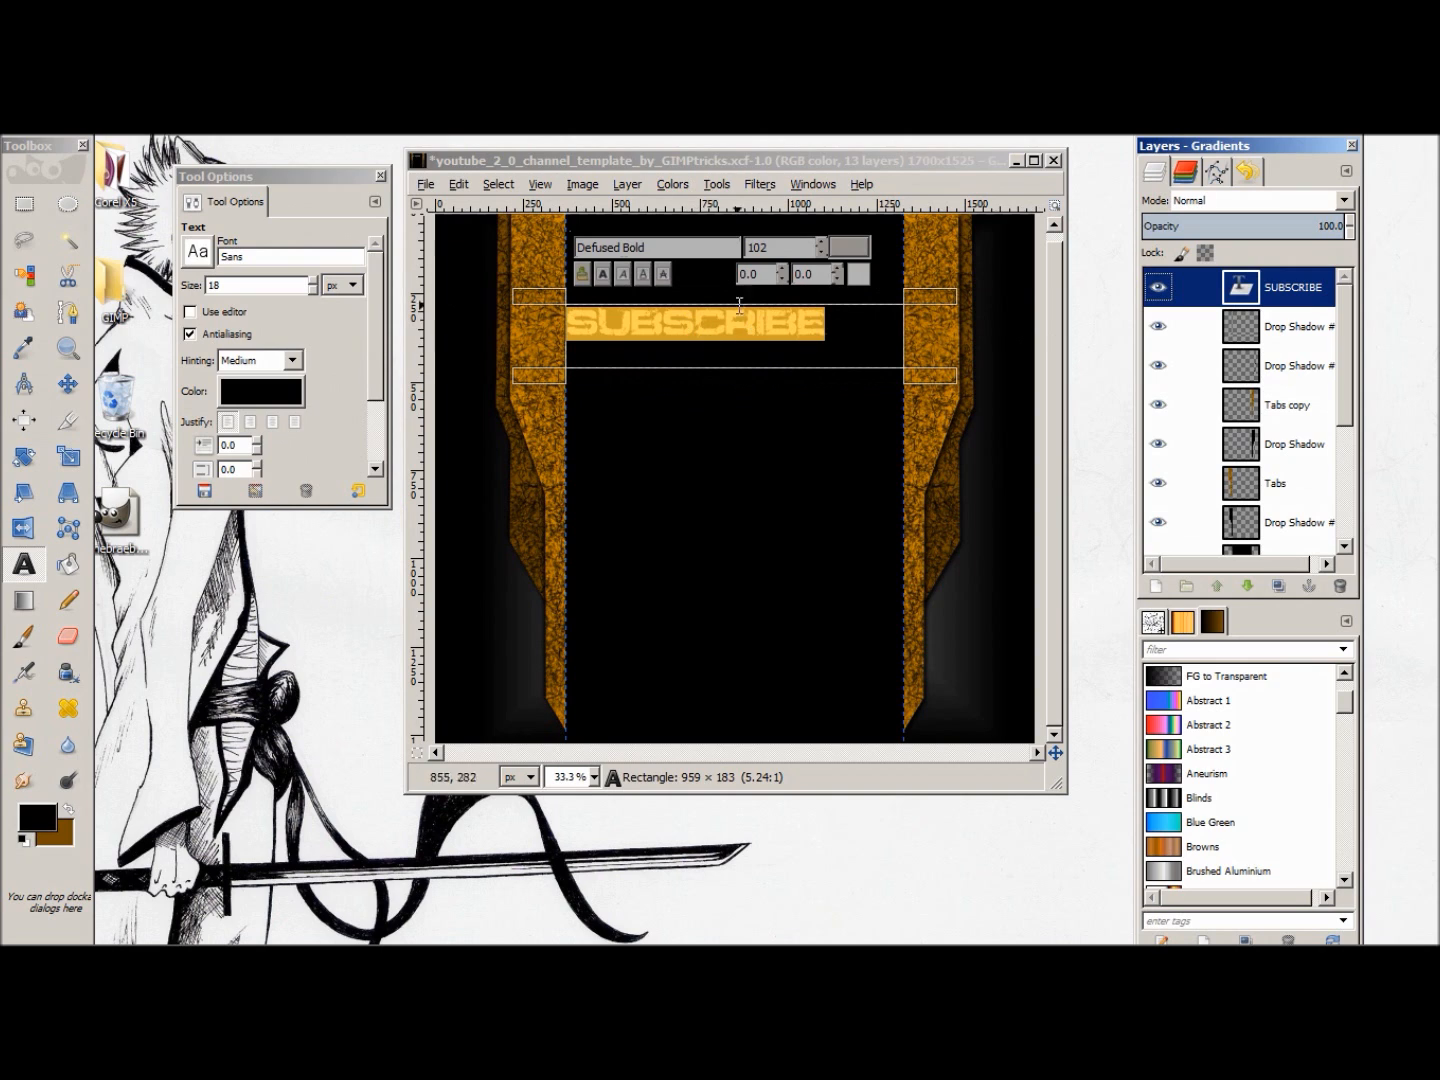
Step: Reduce the SUBSCRIBE text to size 93
click(821, 252)
click(820, 252)
click(820, 252)
click(820, 252)
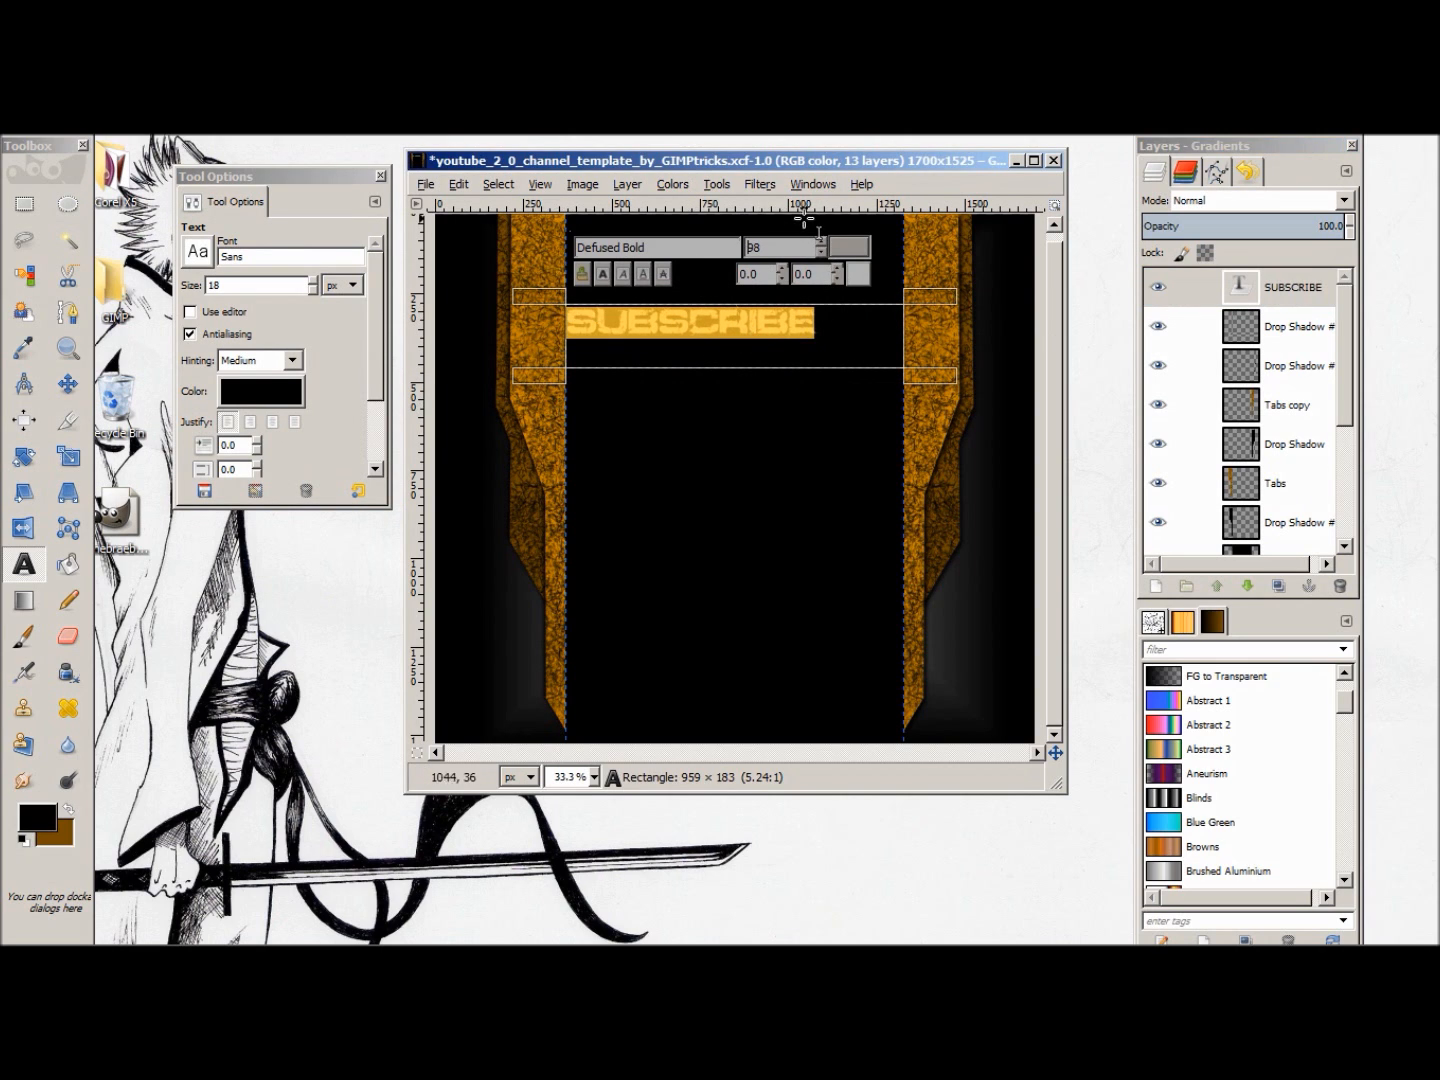
click(822, 252)
click(821, 252)
click(821, 252)
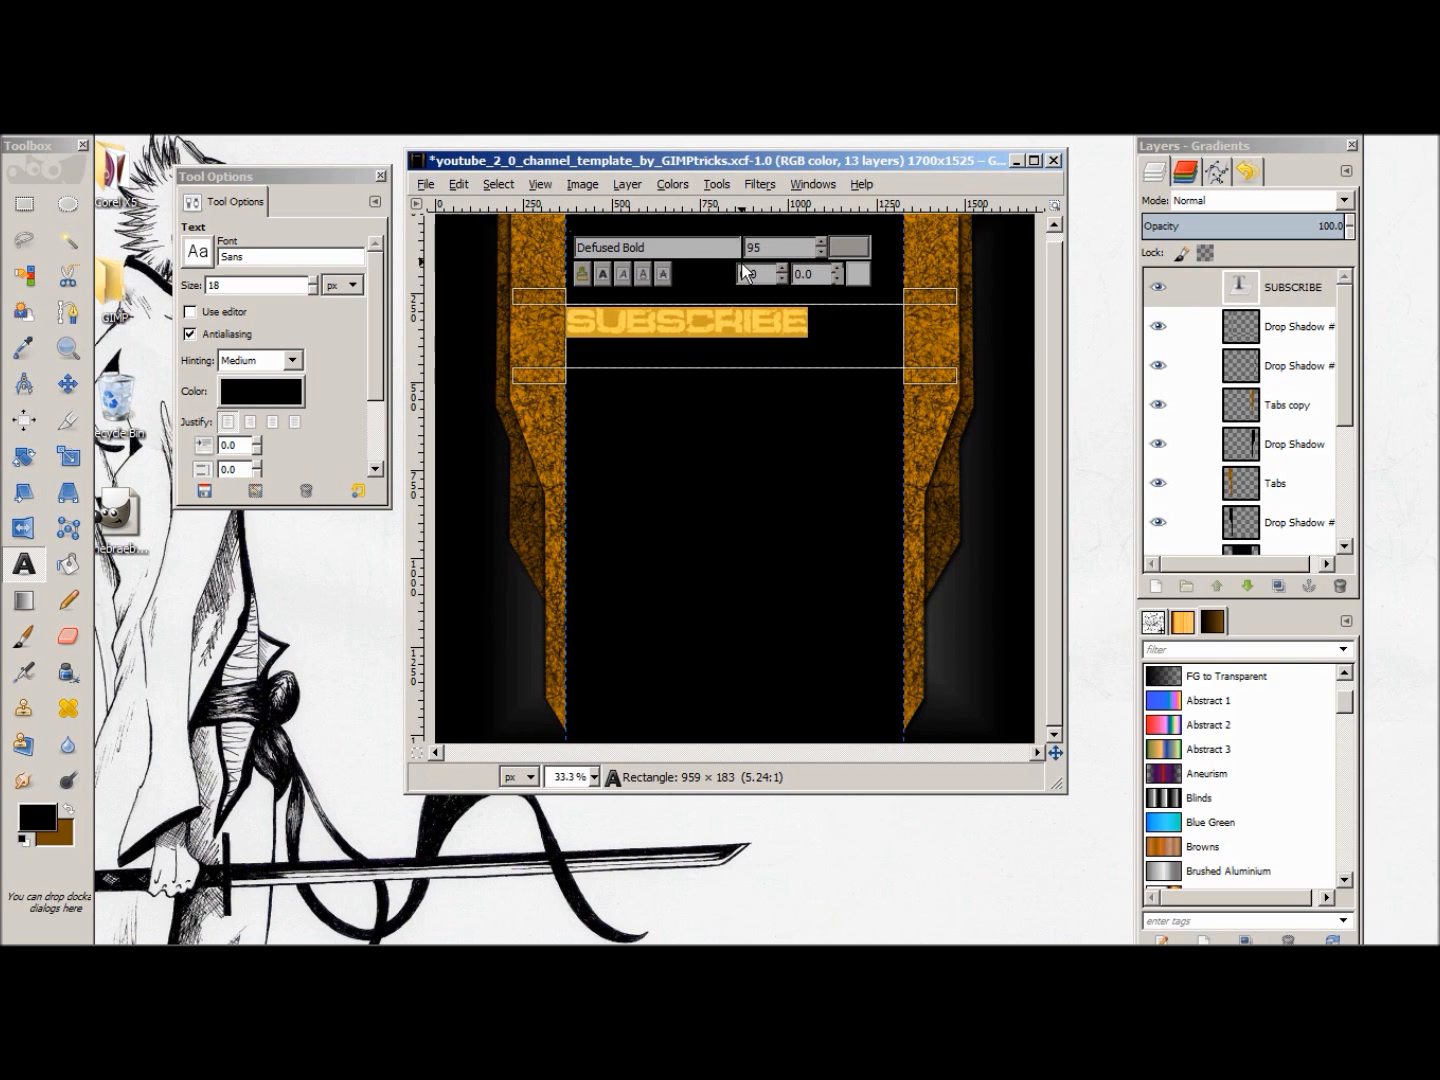
click(821, 252)
click(821, 252)
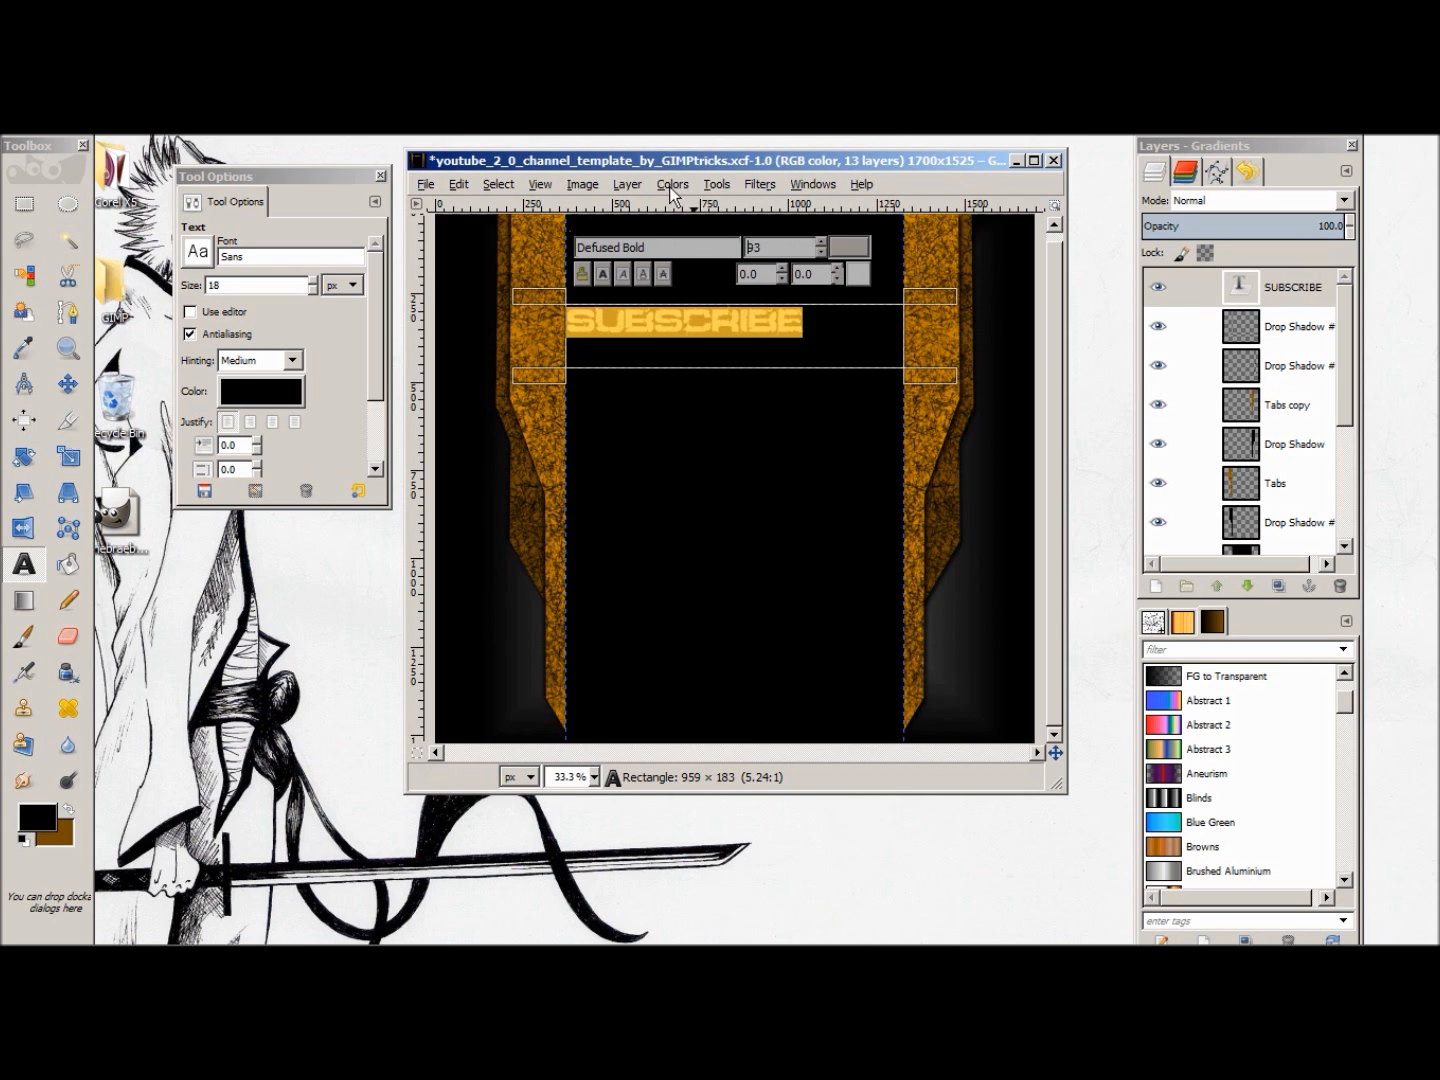
Step: Set the SUBSCRIBE text box to Dynamic so that it fits the lettering
drag(382, 359, 376, 460)
click(263, 437)
click(263, 452)
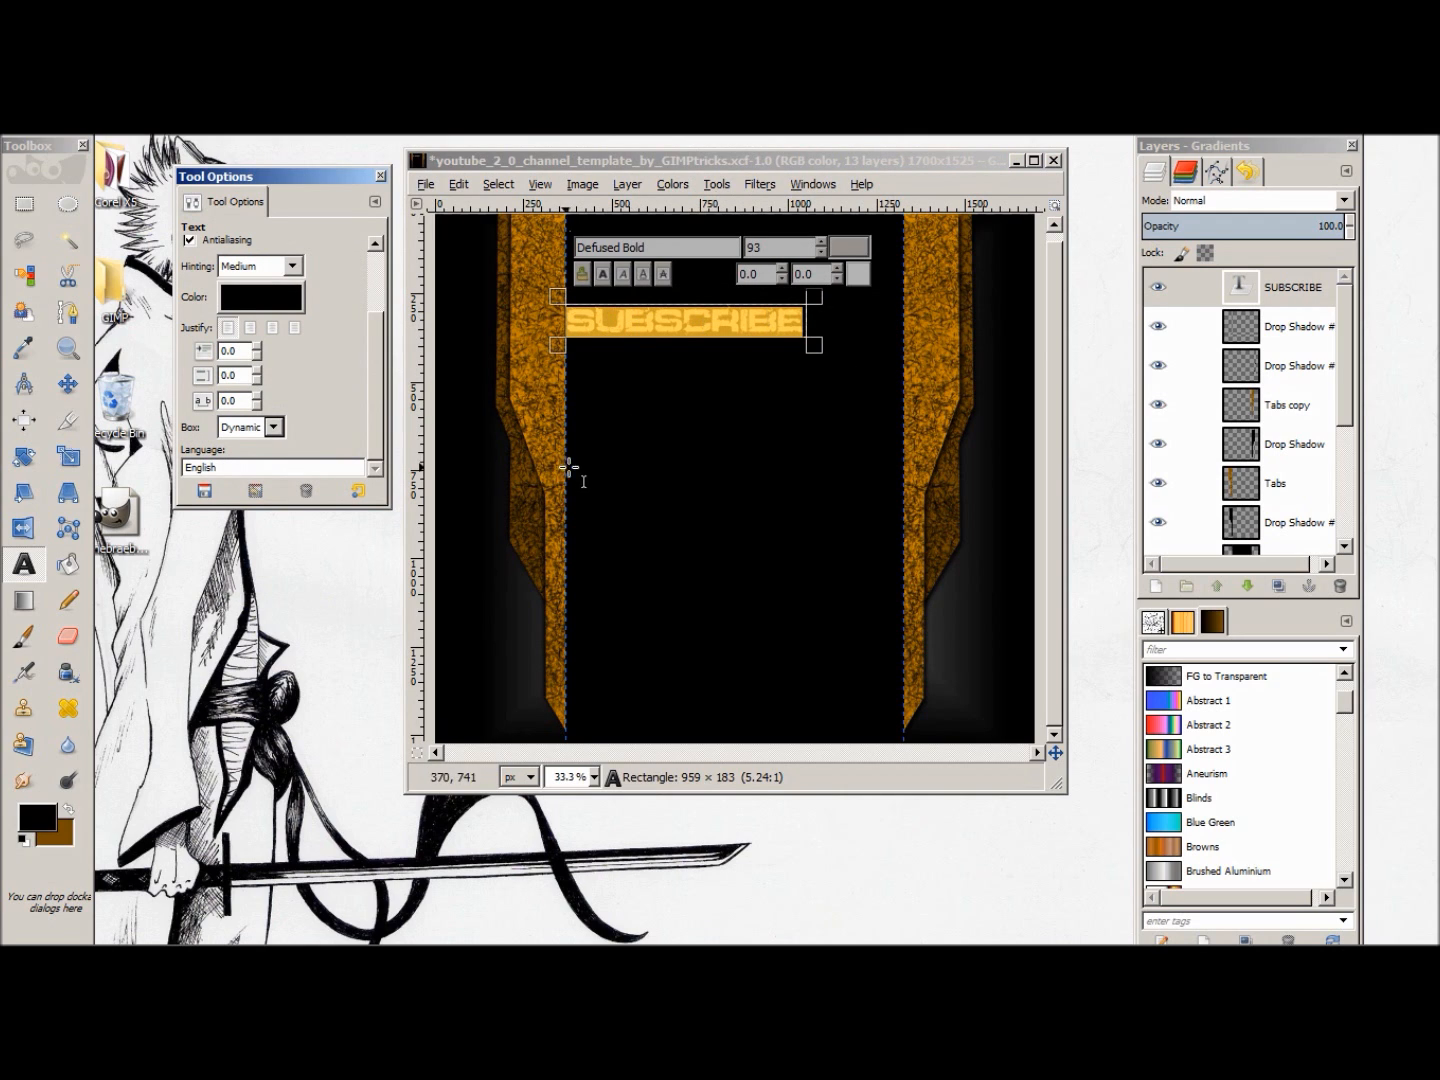
Step: Rotate the SUBSCRIBE layer by -90 degrees so the word runs vertically
click(682, 184)
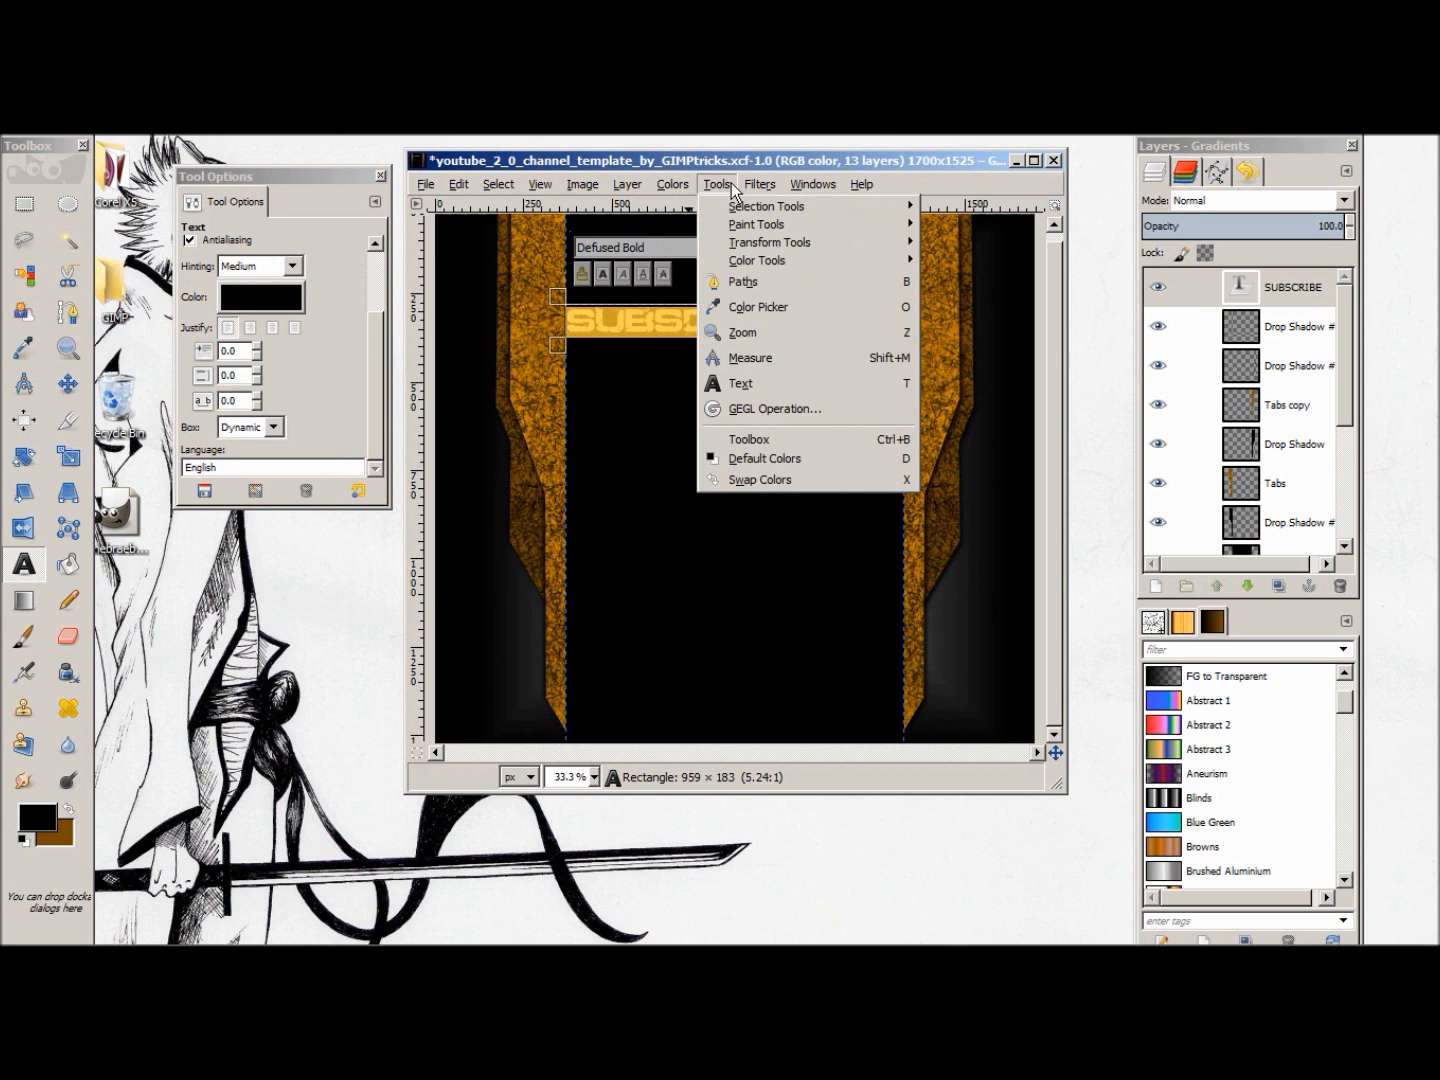
mouse_move(786, 248)
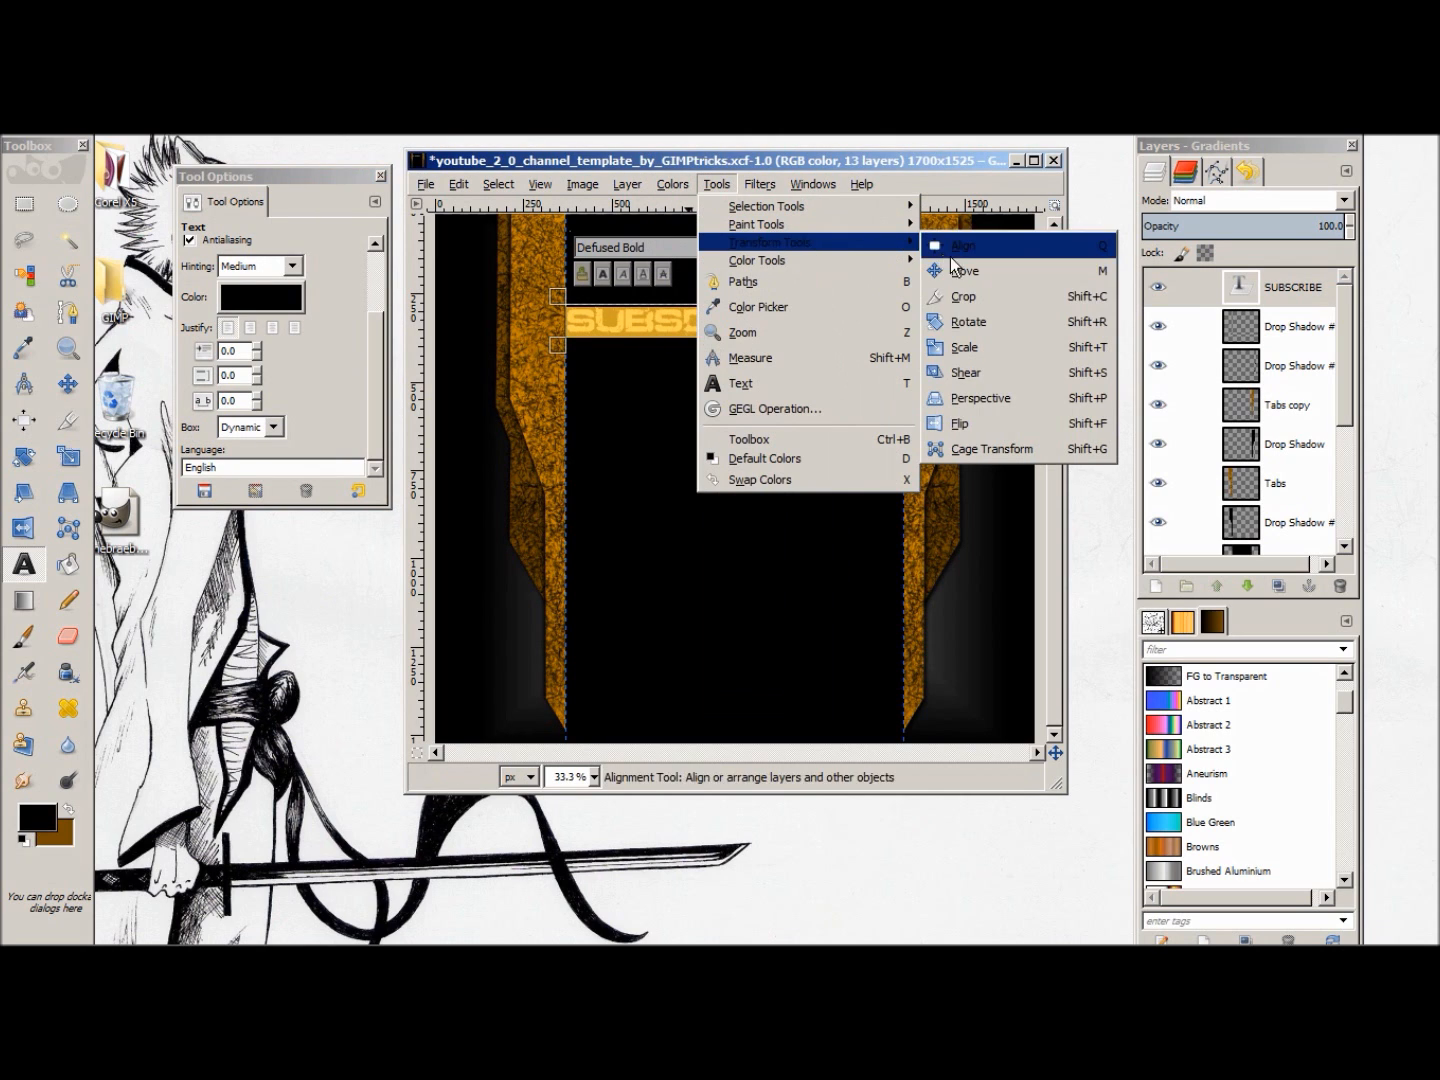
click(1022, 319)
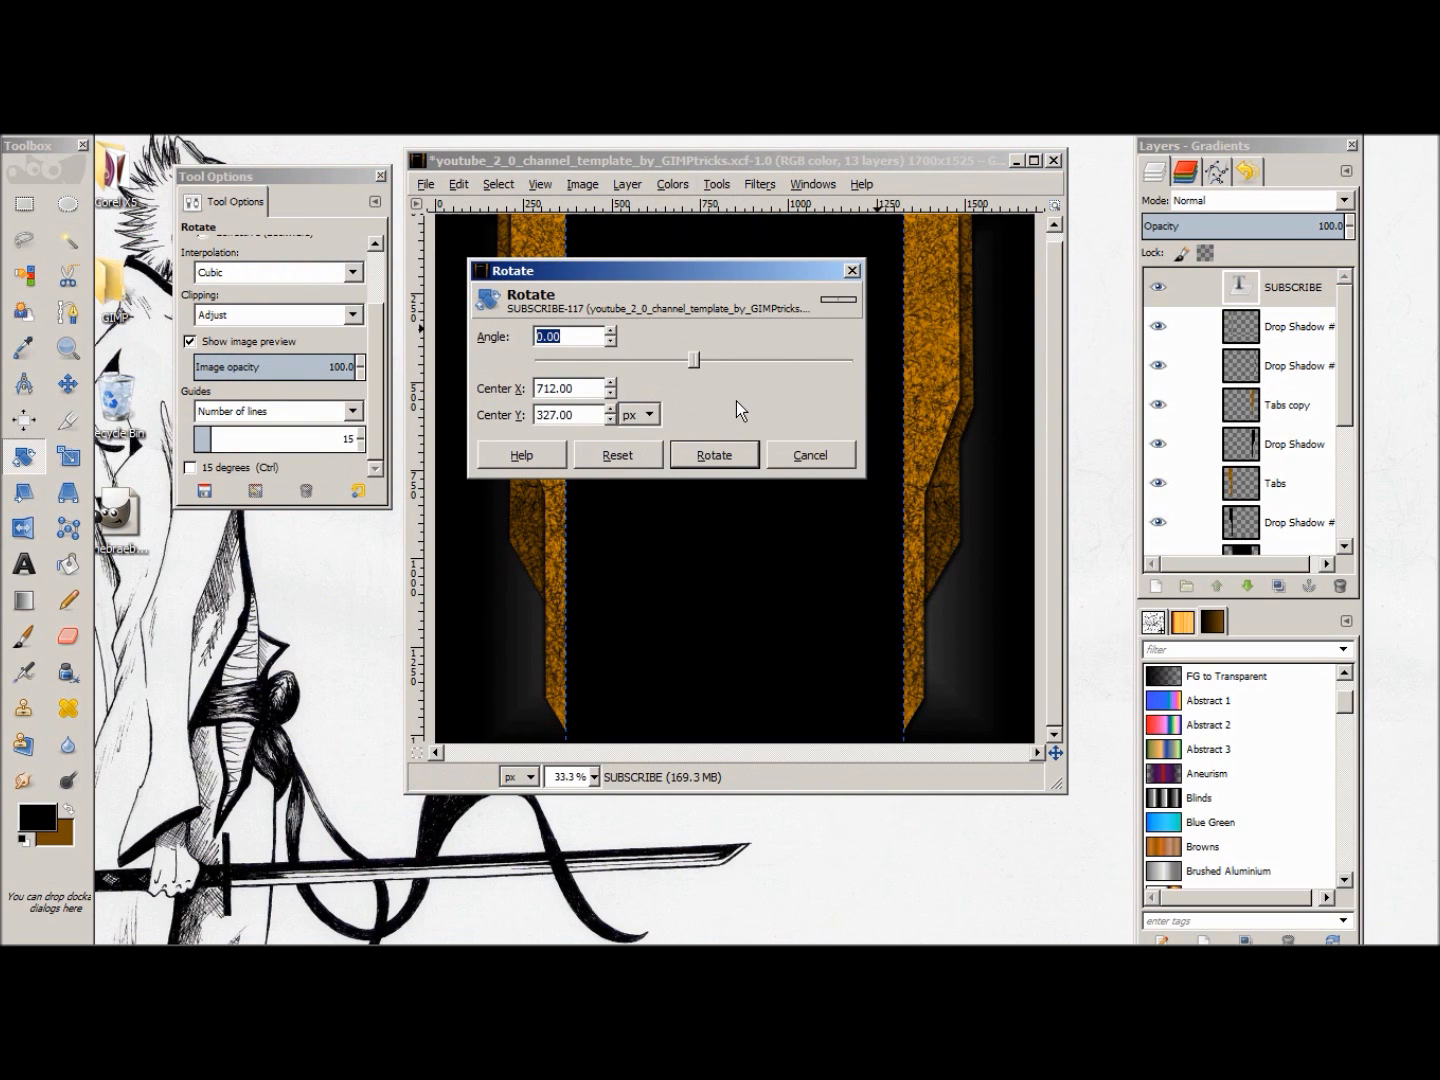
text(-90.00)
click(733, 453)
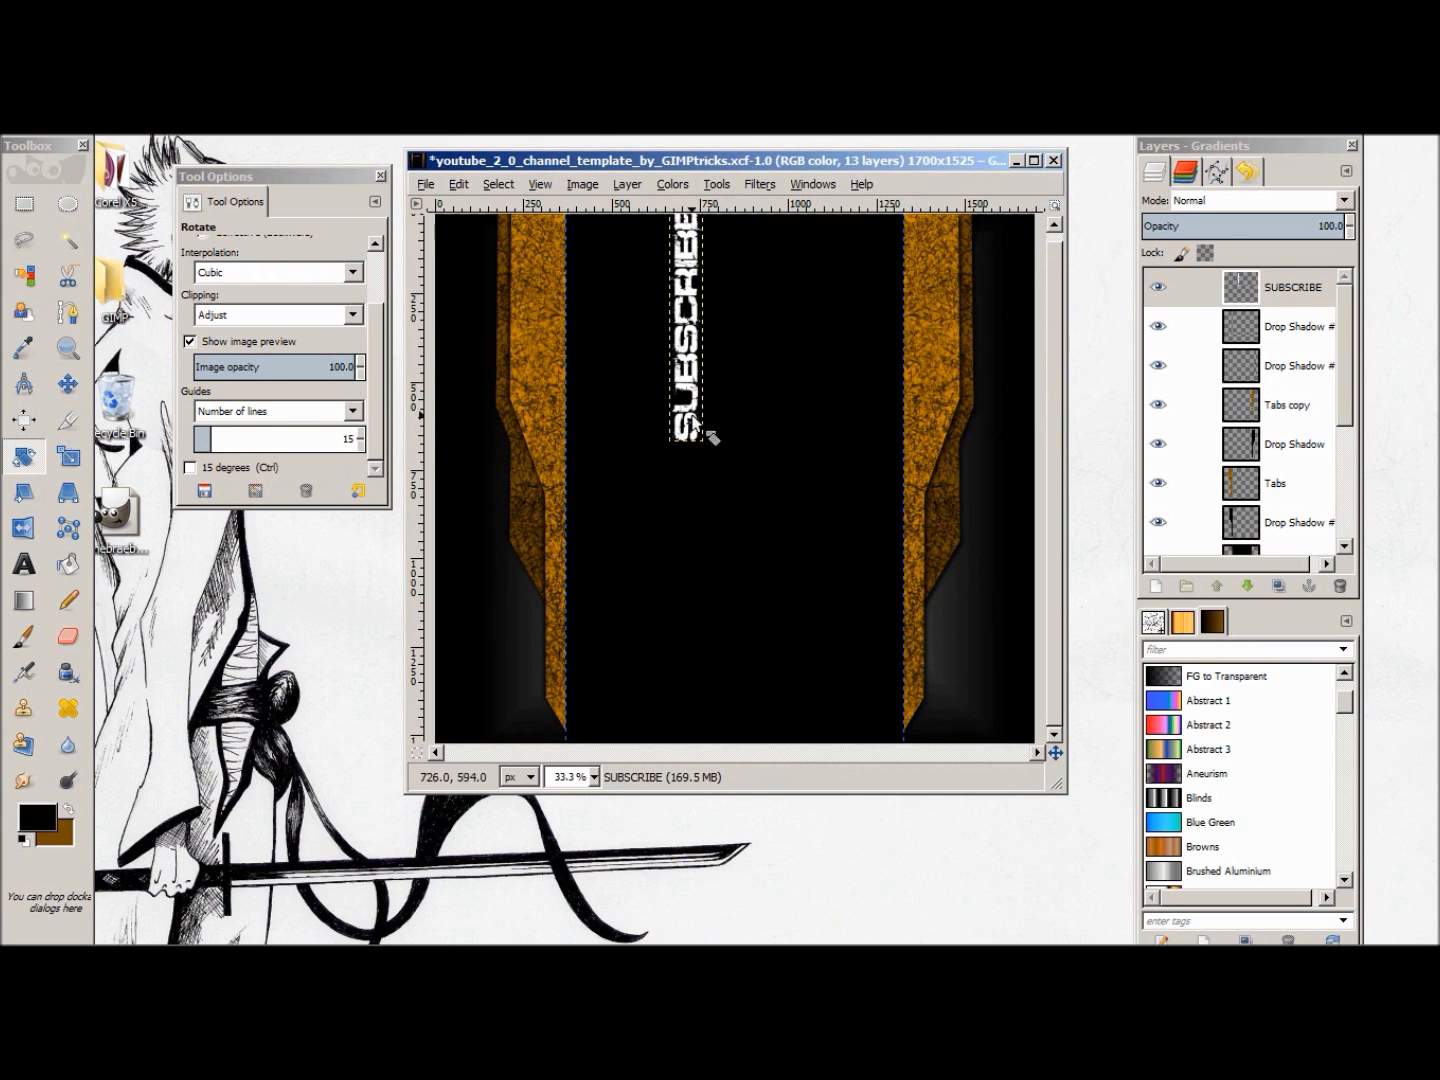
Step: Move the vertical SUBSCRIBE text onto the left-hand orange tab, along its inner edge
click(68, 383)
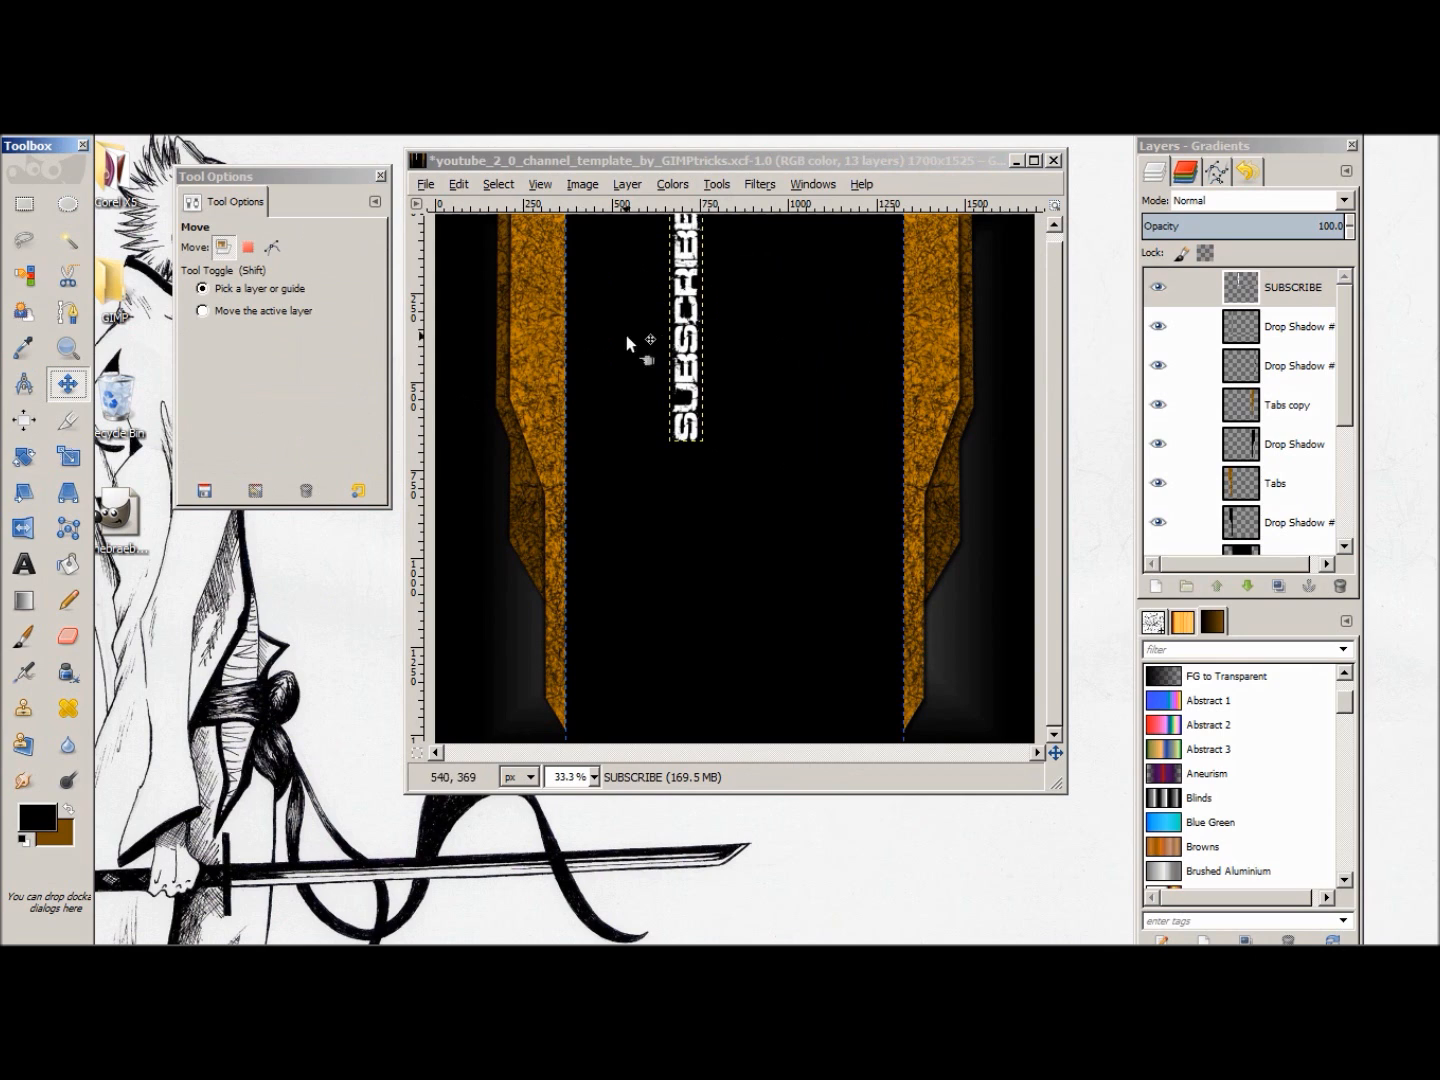
drag(684, 346, 664, 348)
key(ctrl+z)
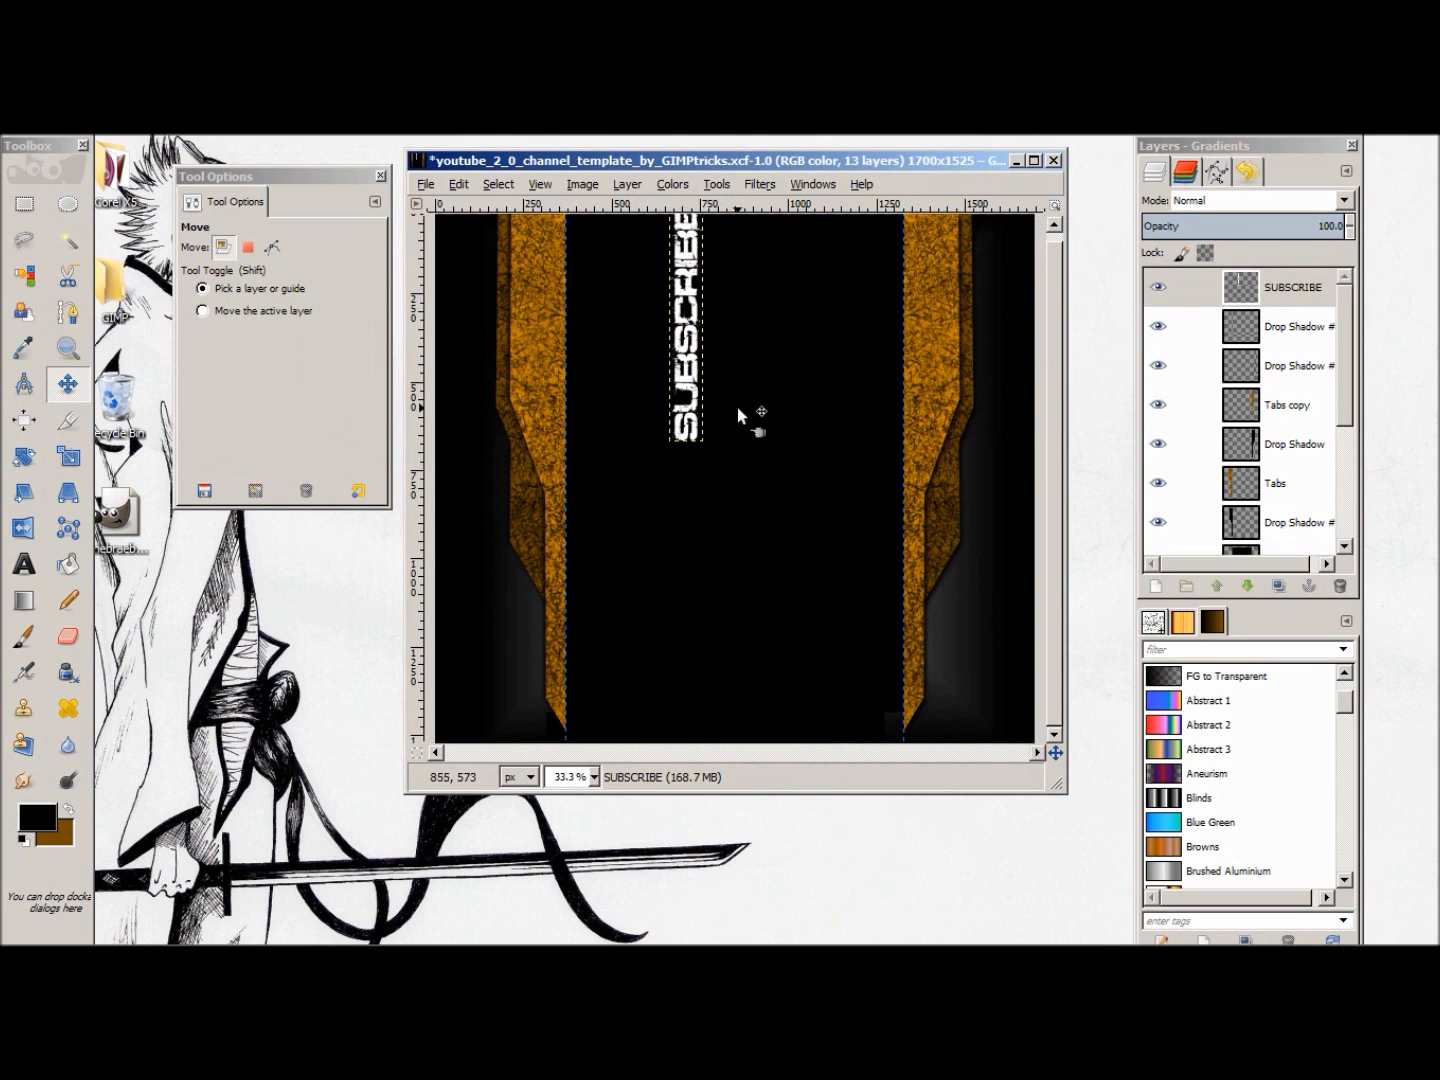
drag(698, 401, 553, 414)
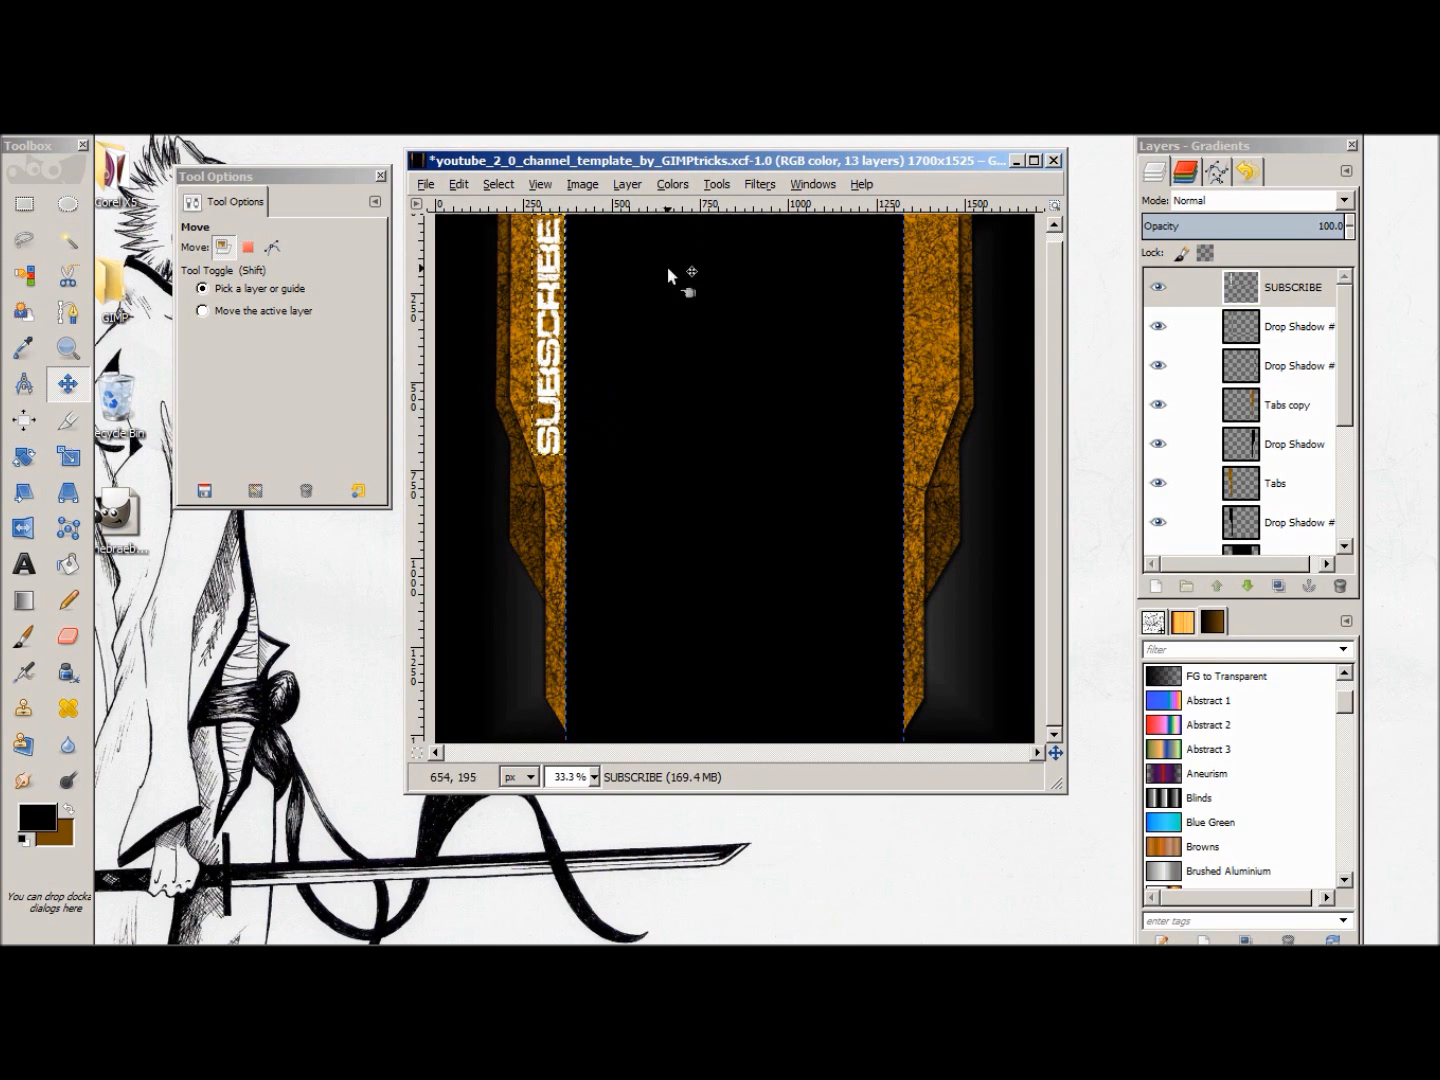
Step: Select the opaque letter shapes of the SUBSCRIBE layer using Alpha to Selection
click(715, 185)
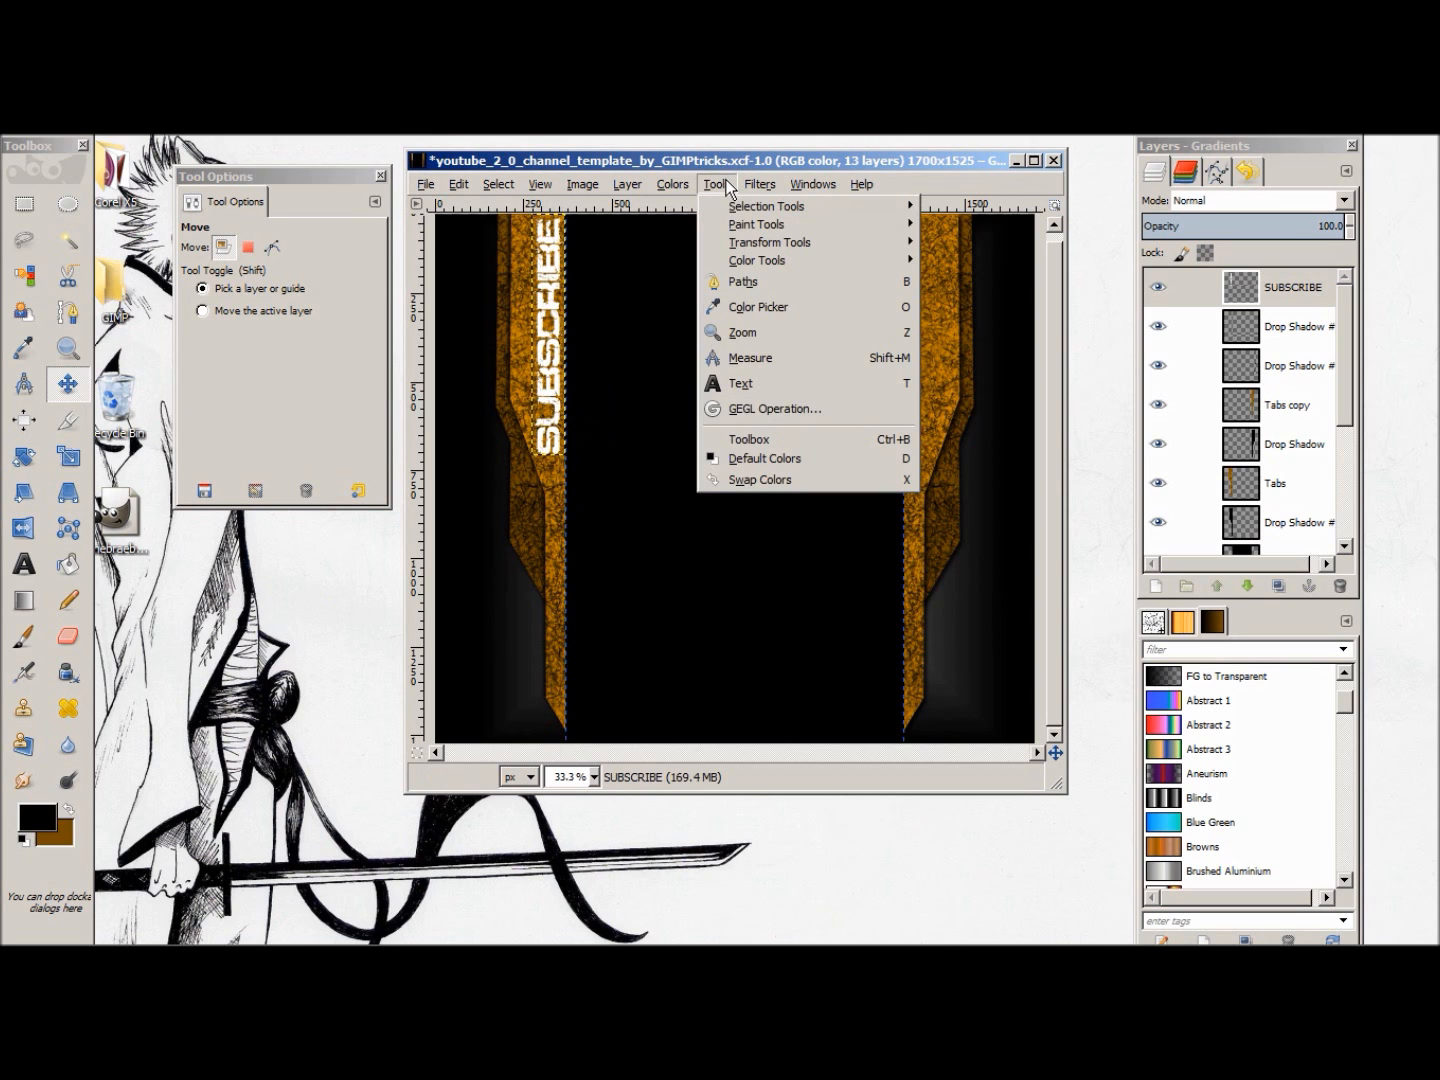
mouse_move(760, 185)
click(1281, 309)
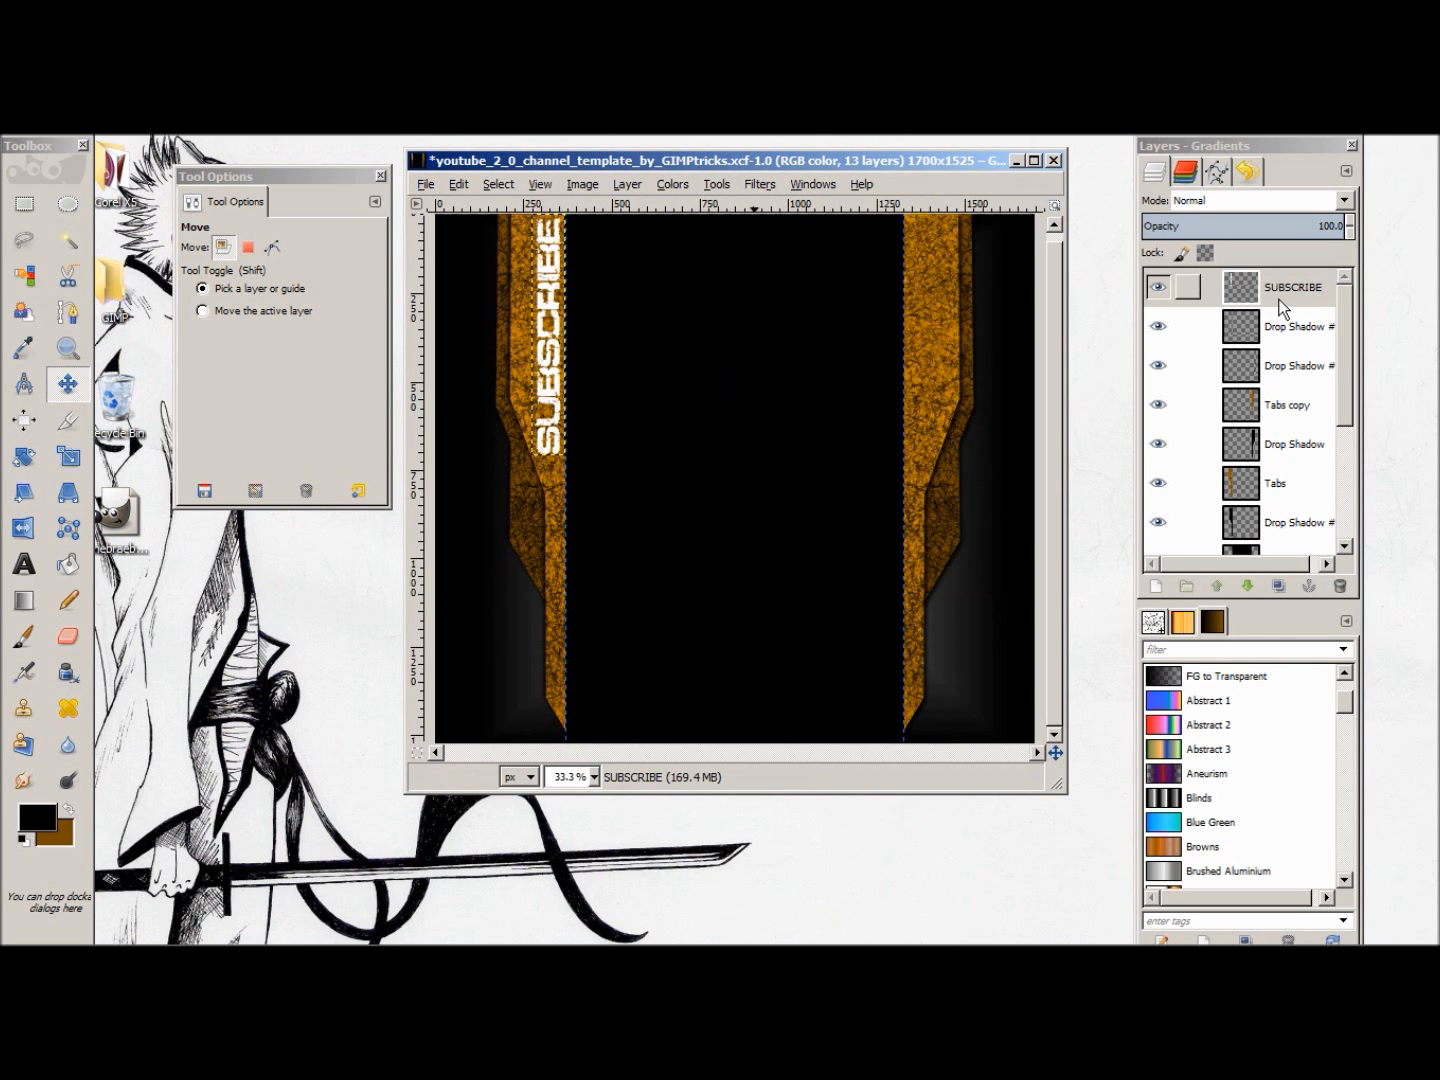
right_click(1280, 310)
click(1150, 809)
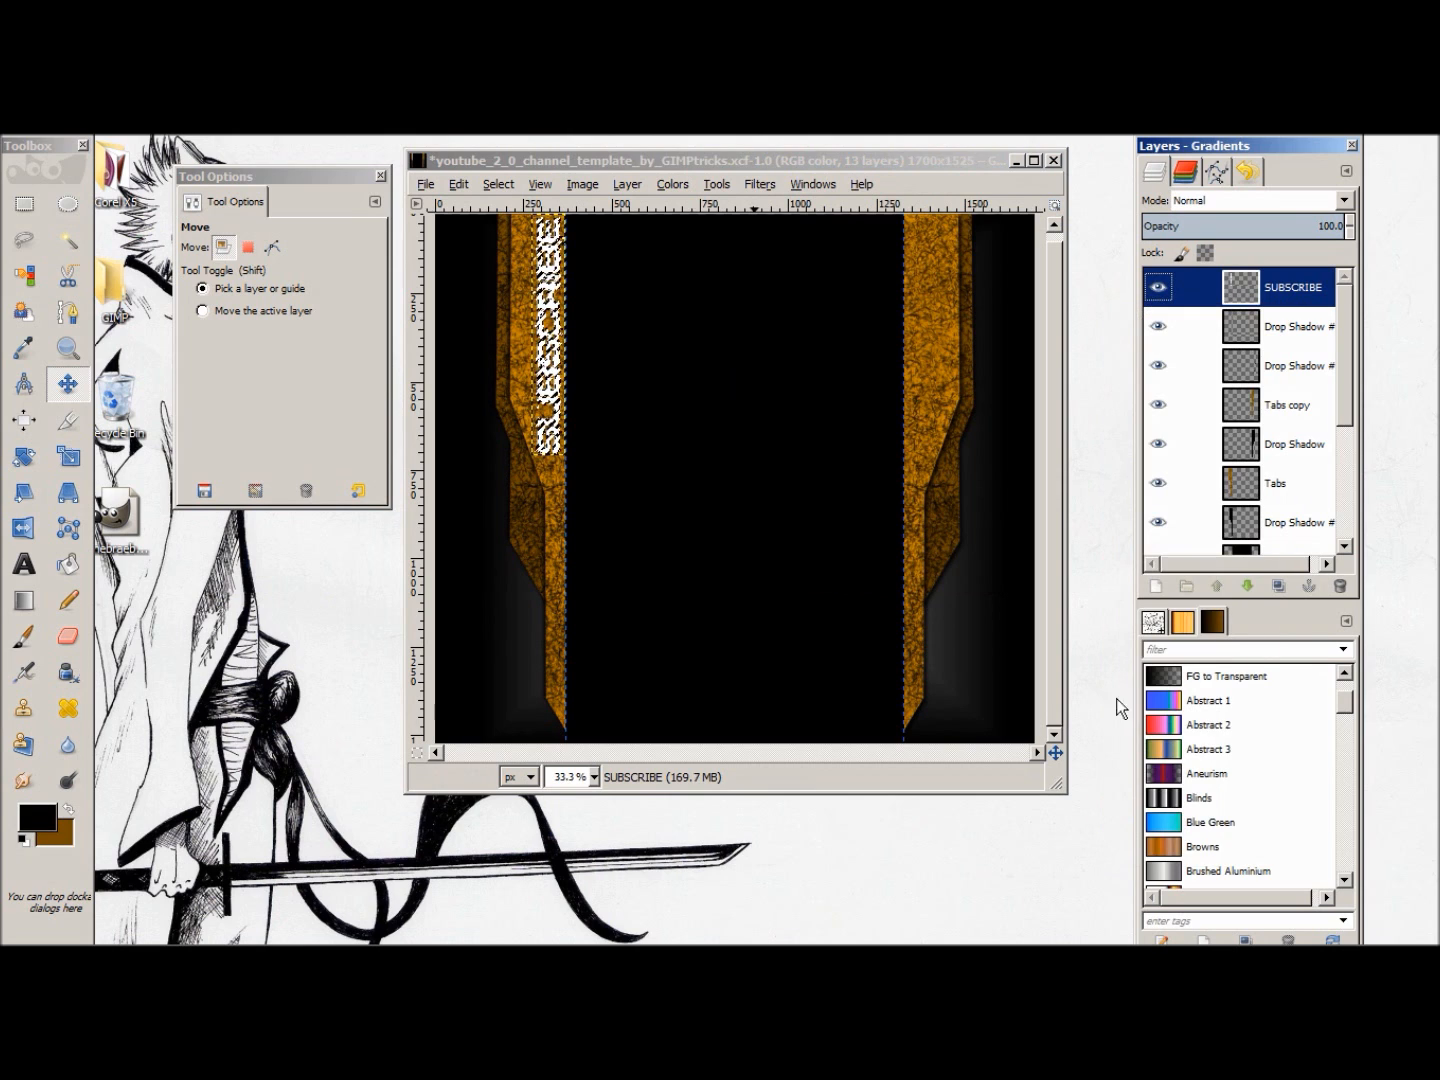
Step: Add a black drop shadow to the SUBSCRIBE text with X and Y offsets of 8, blur radius 15 and opacity 80
click(663, 184)
mouse_move(759, 185)
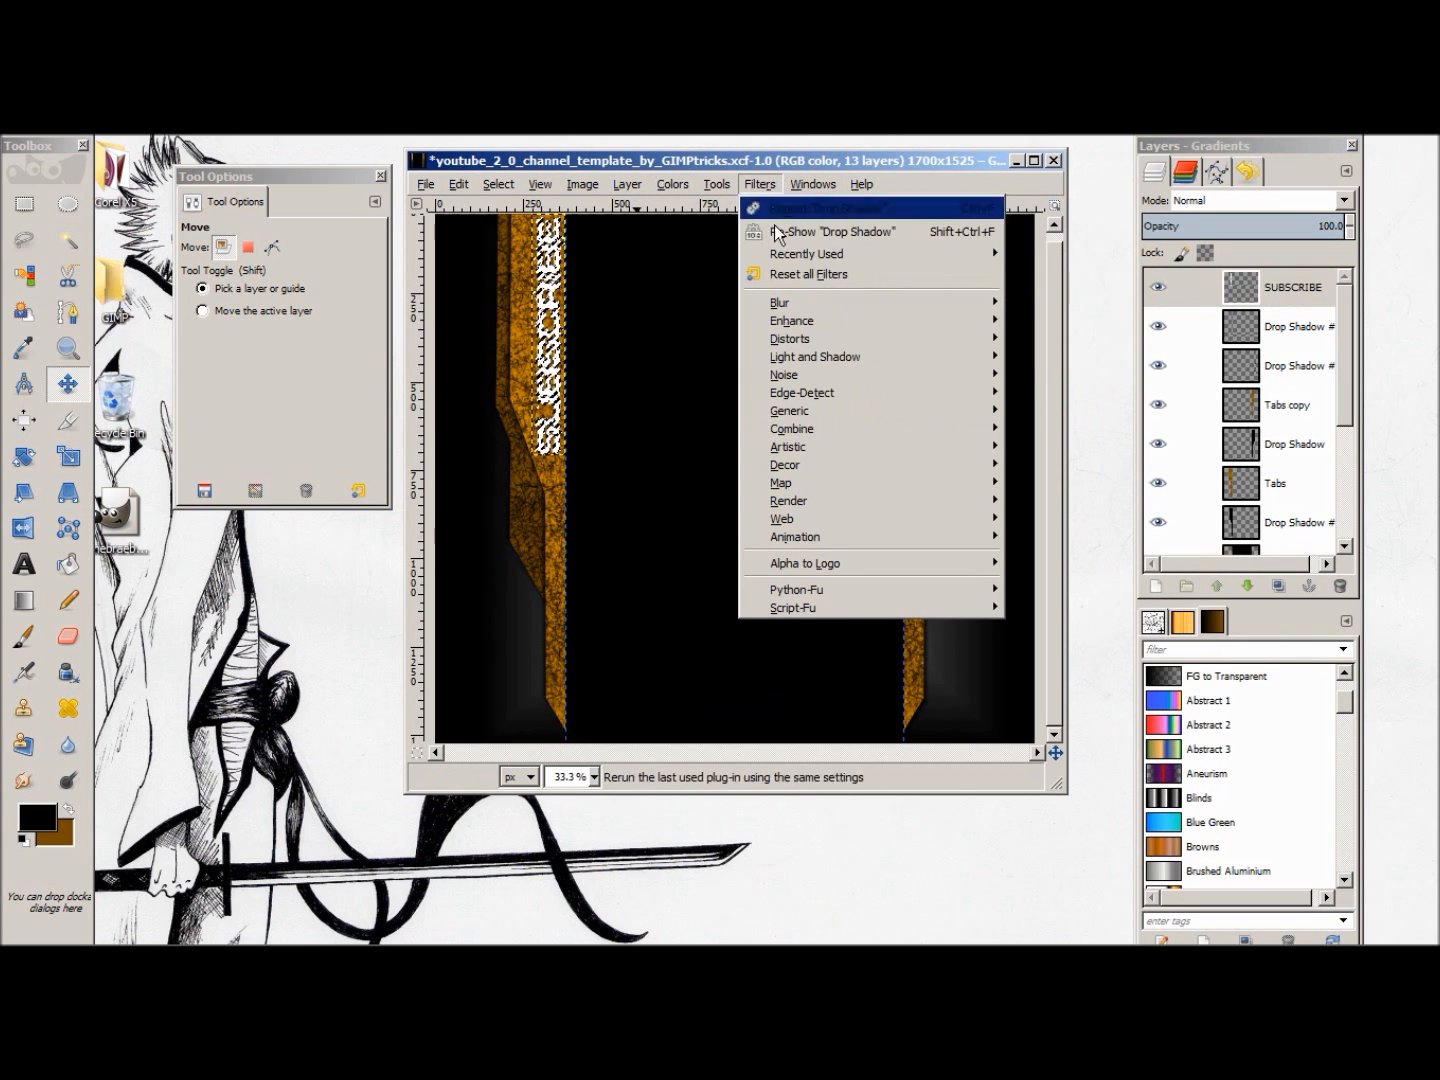
mouse_move(839, 357)
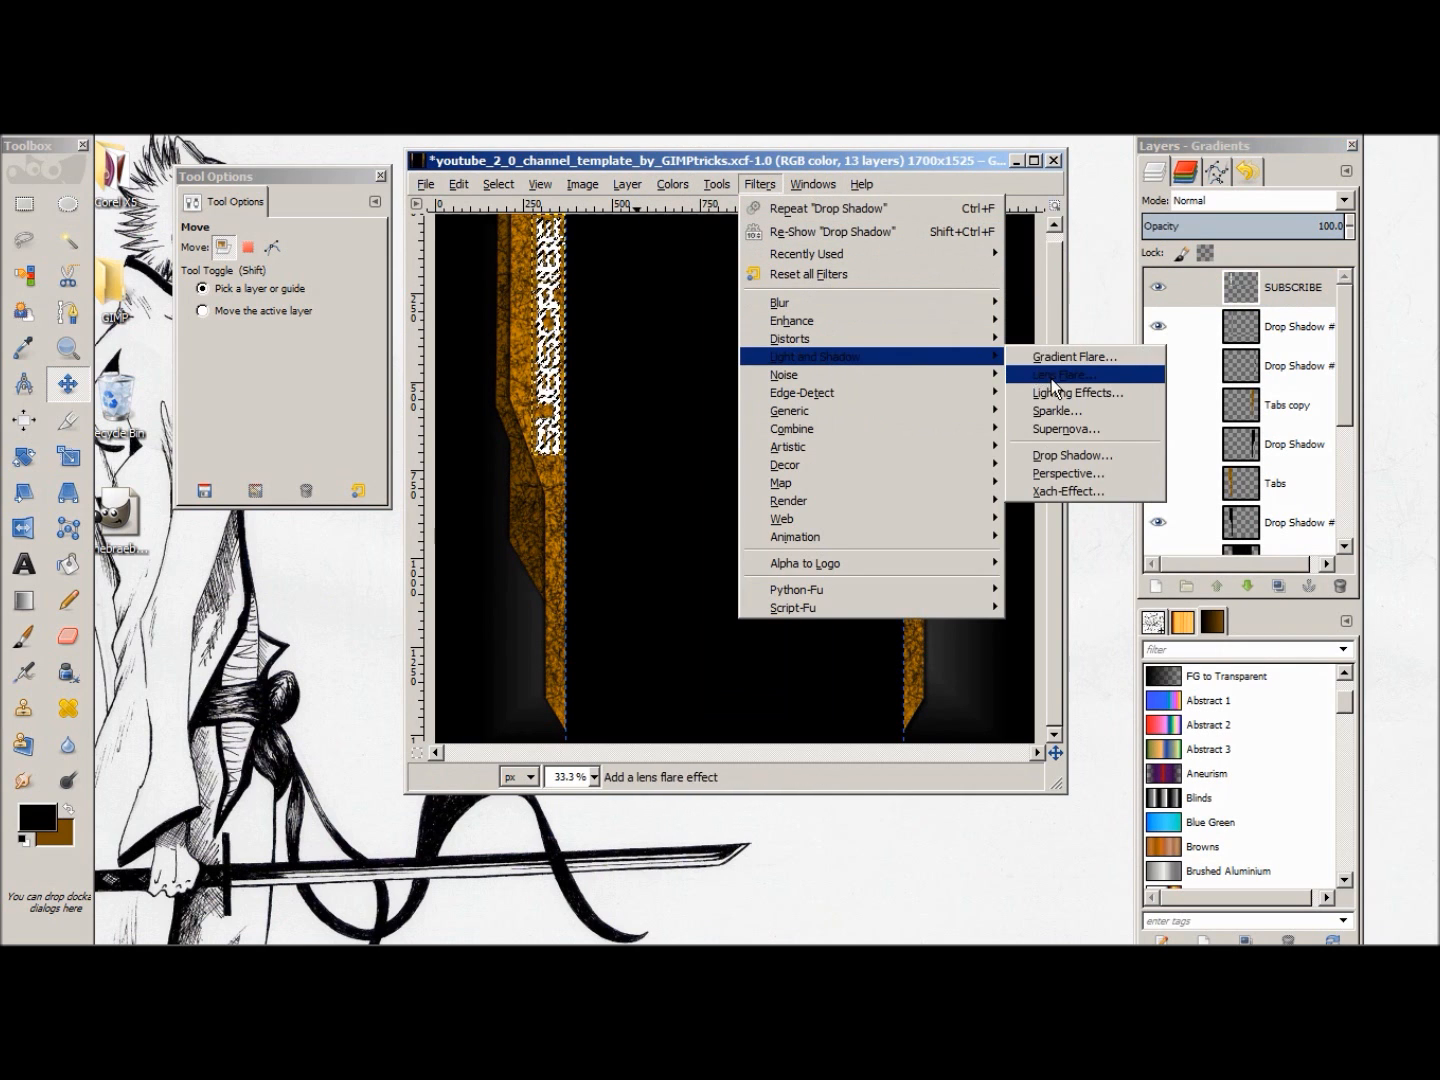
click(1084, 453)
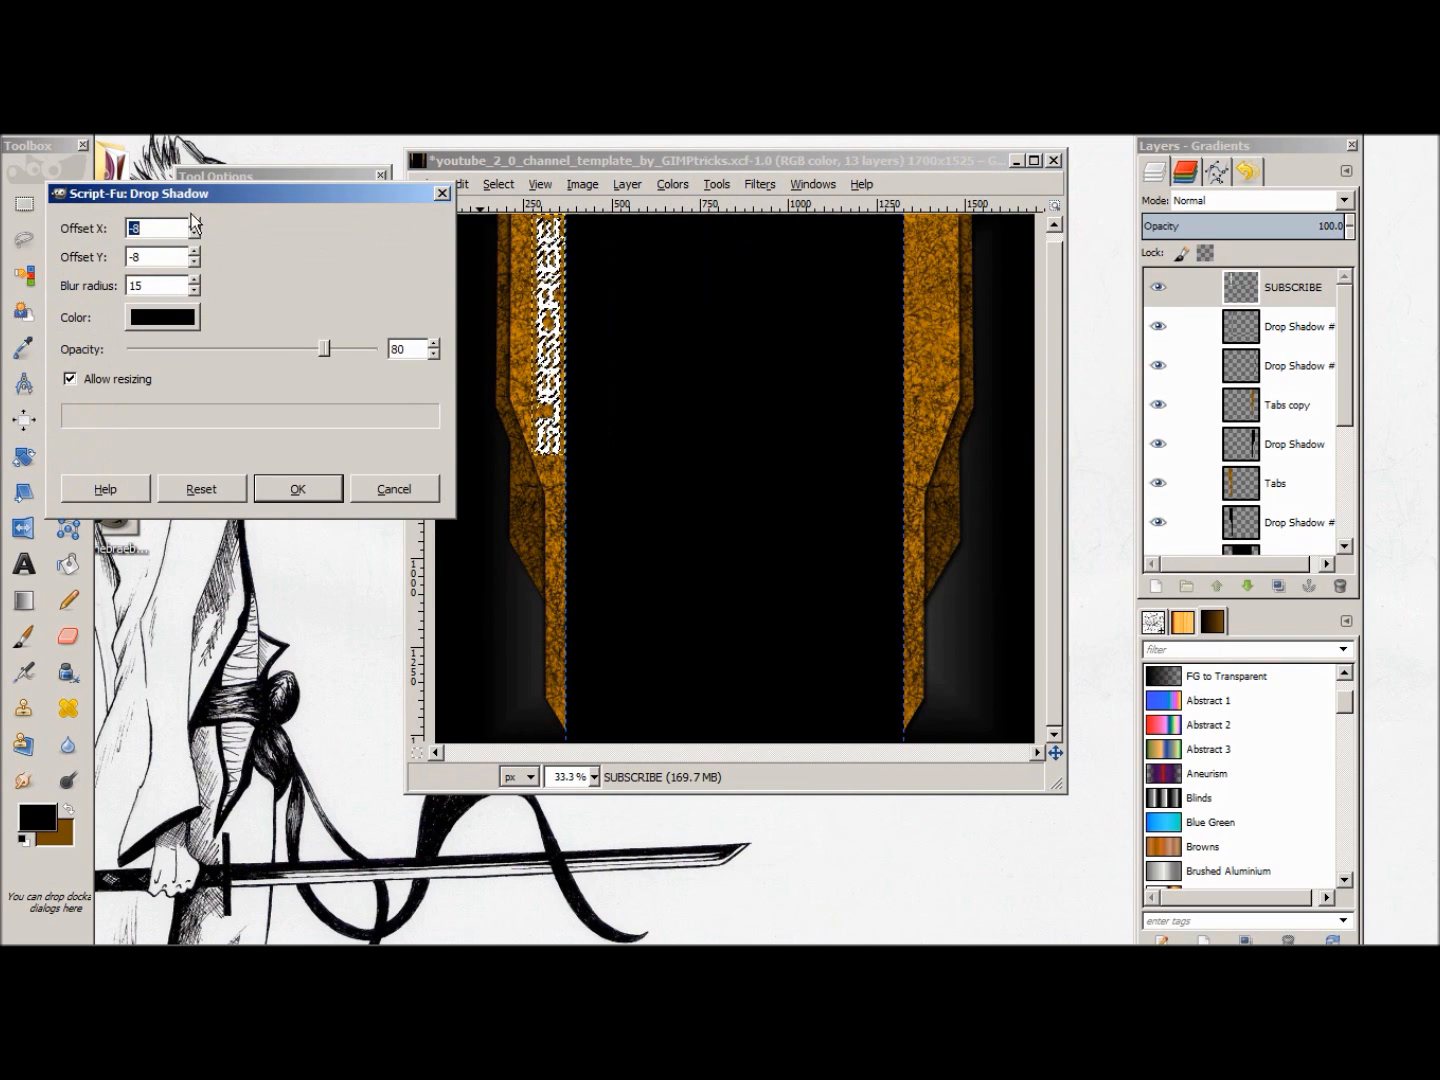
text(9)
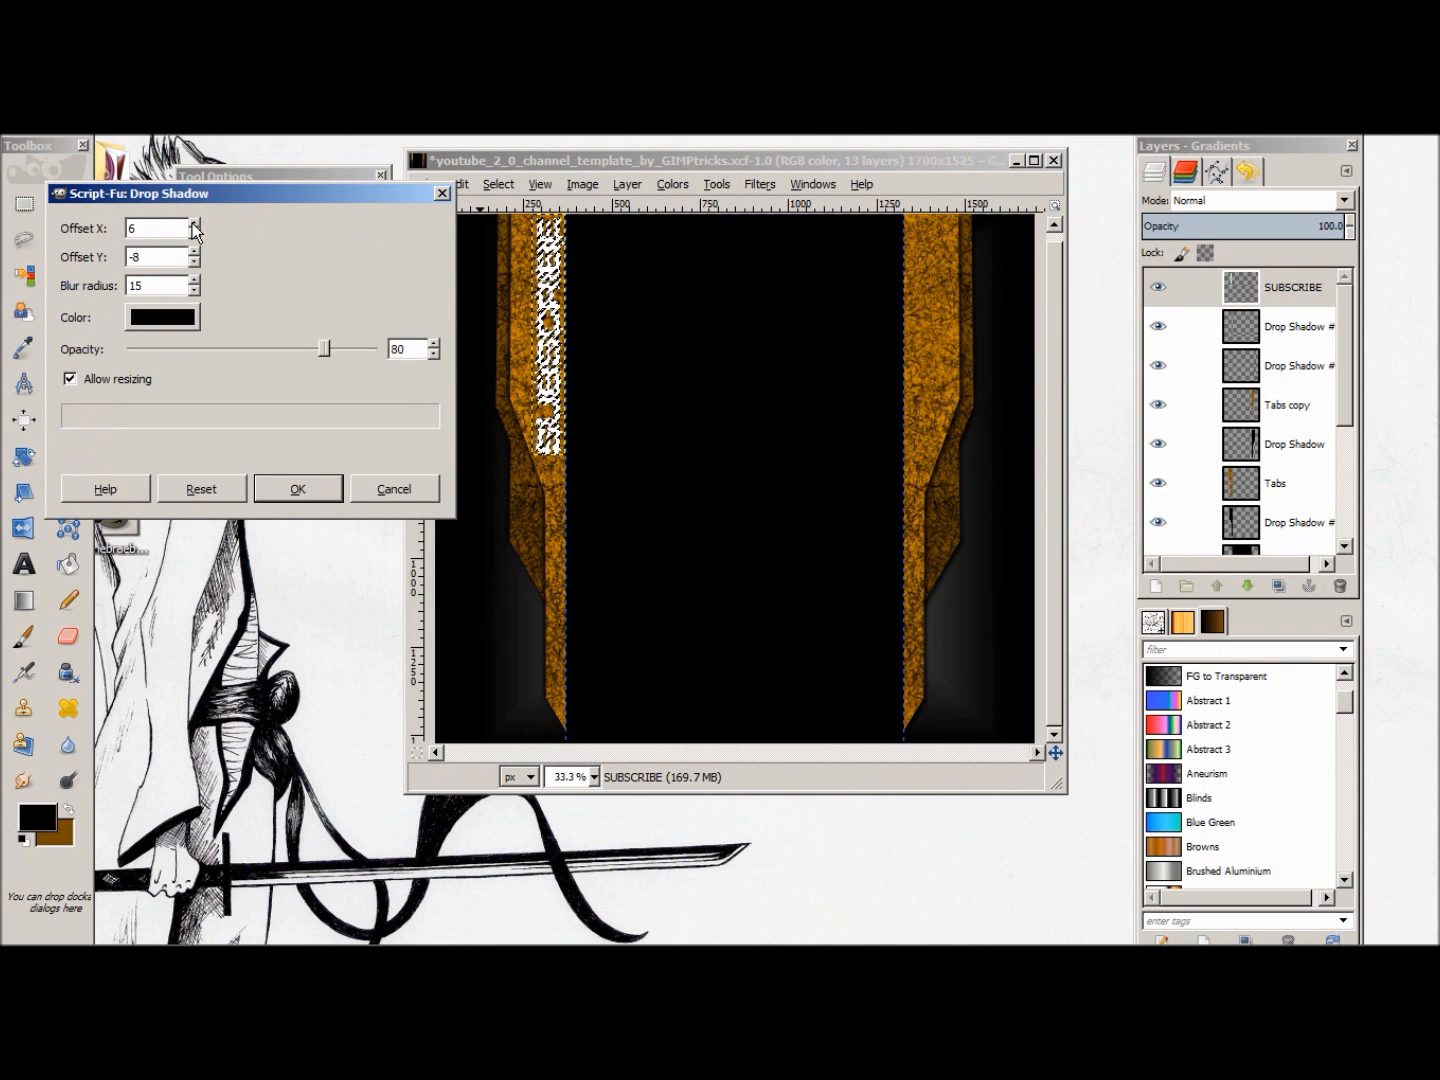
click(196, 232)
click(196, 250)
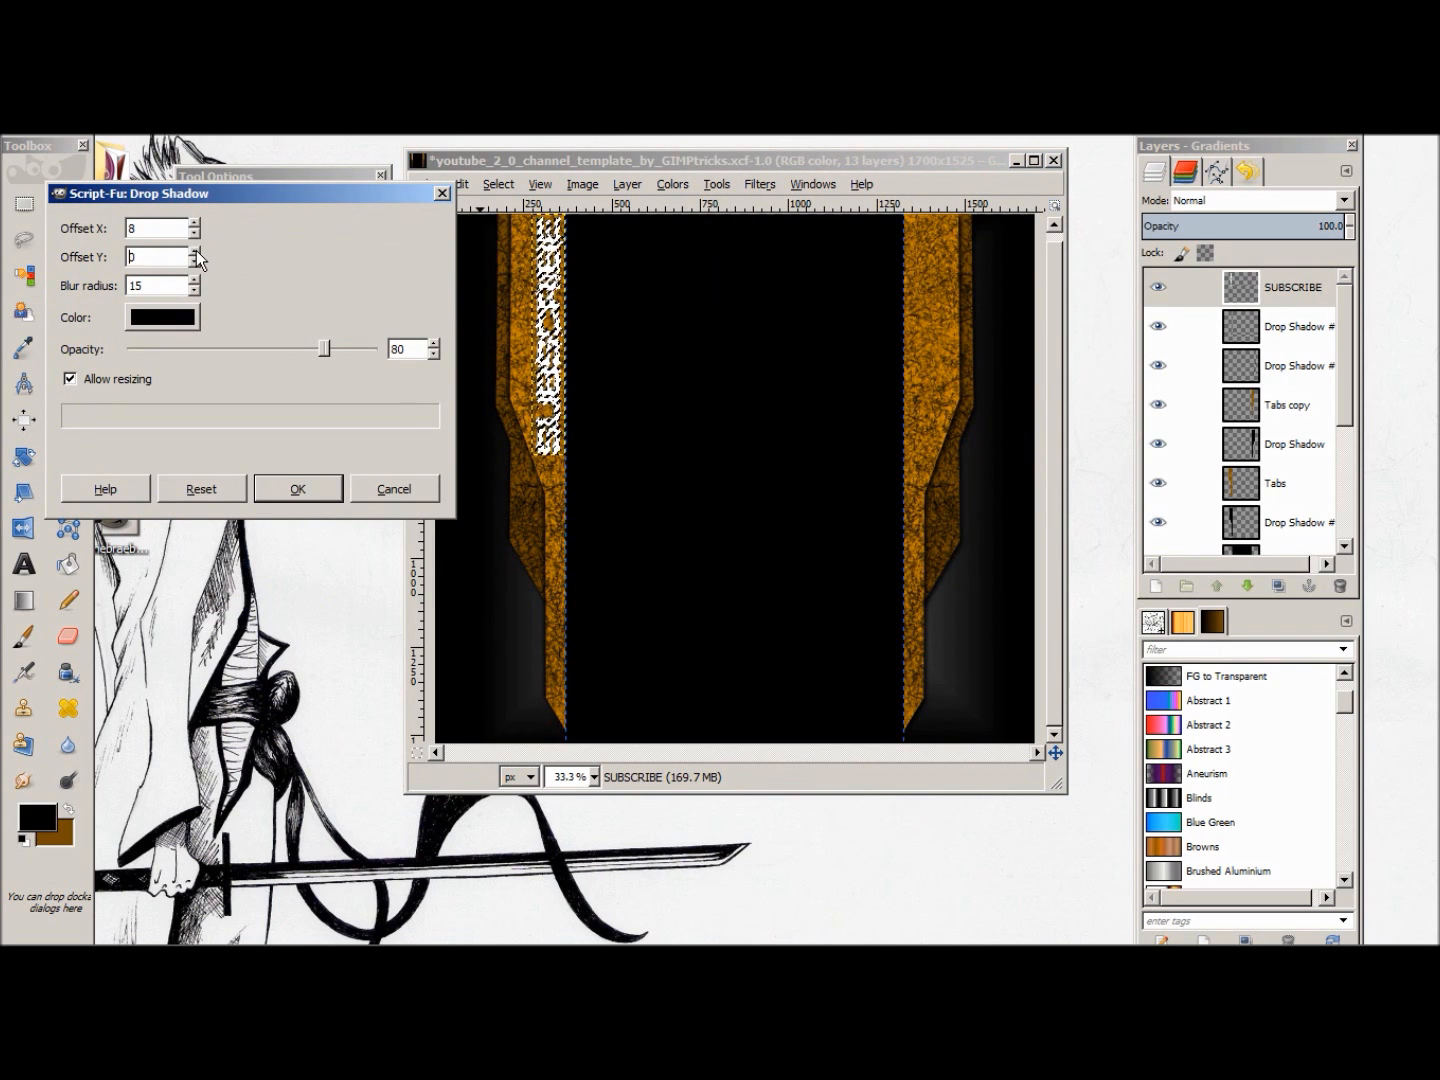
click(195, 249)
click(196, 249)
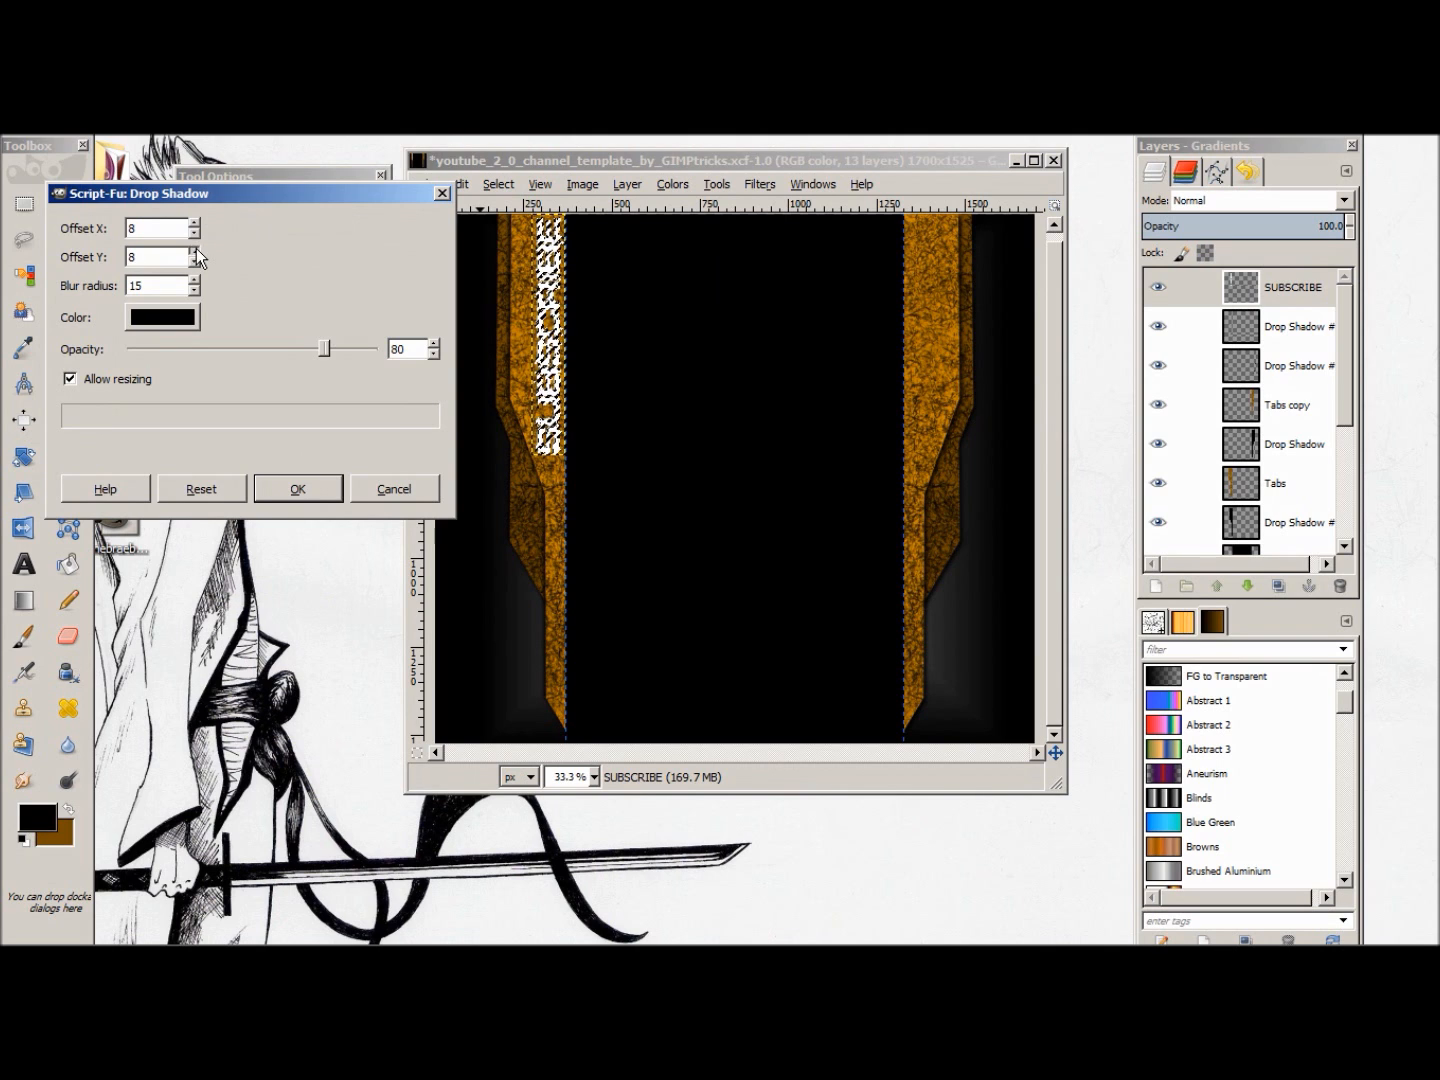
click(286, 482)
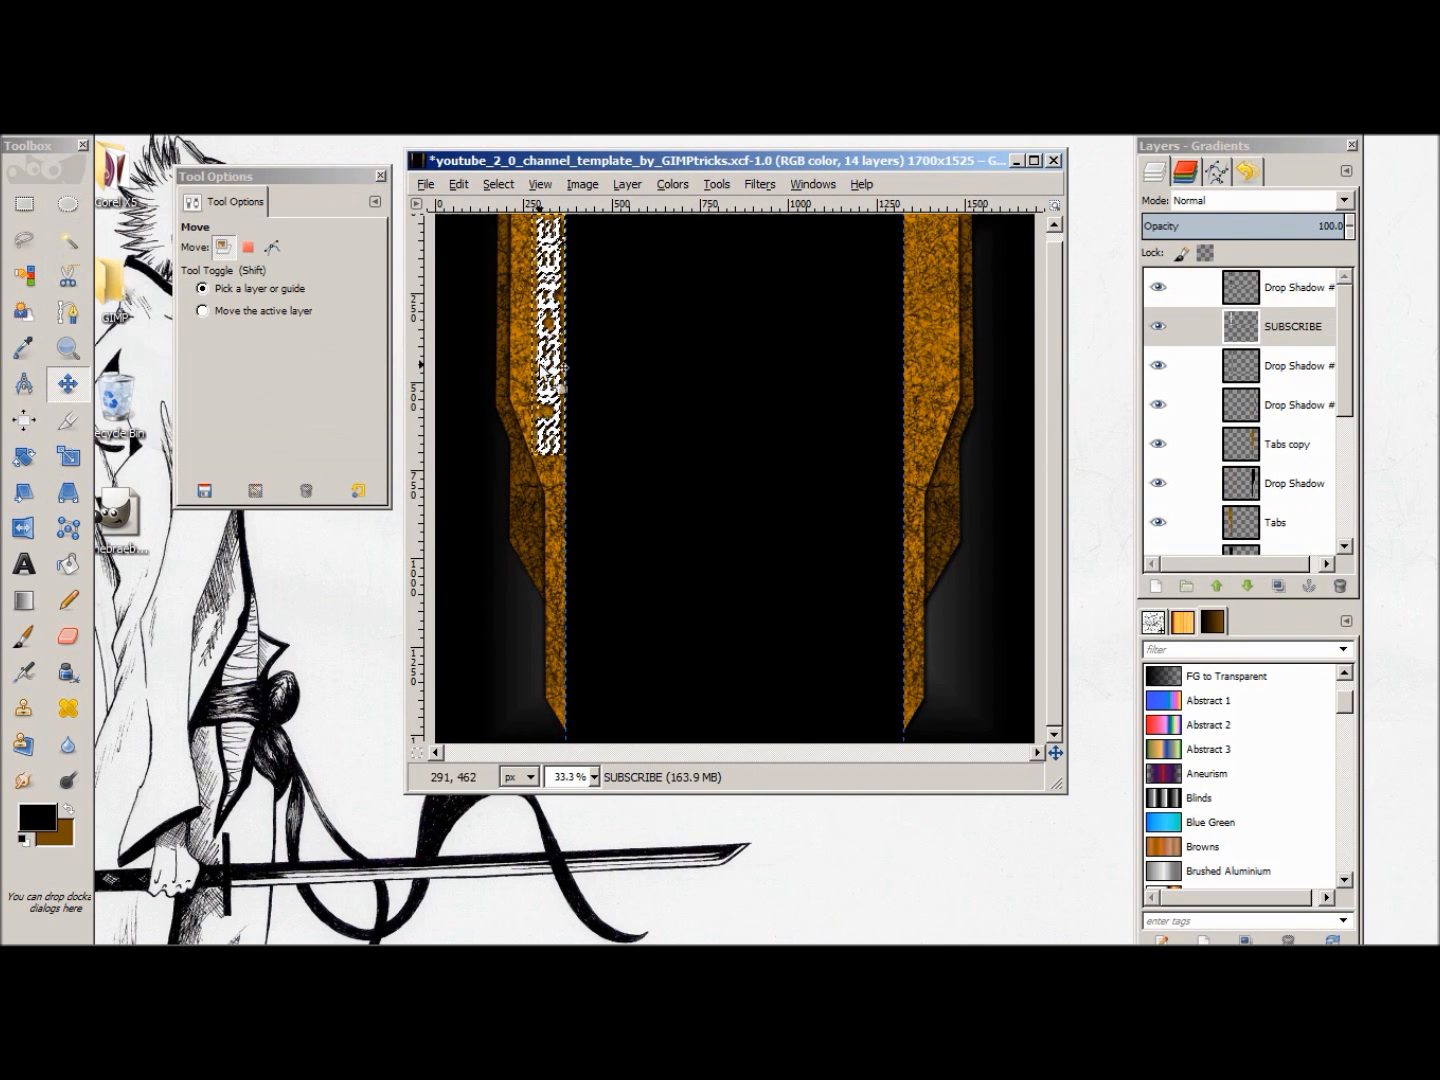
Step: Clear the selection around the SUBSCRIBE letters
right_click(580, 362)
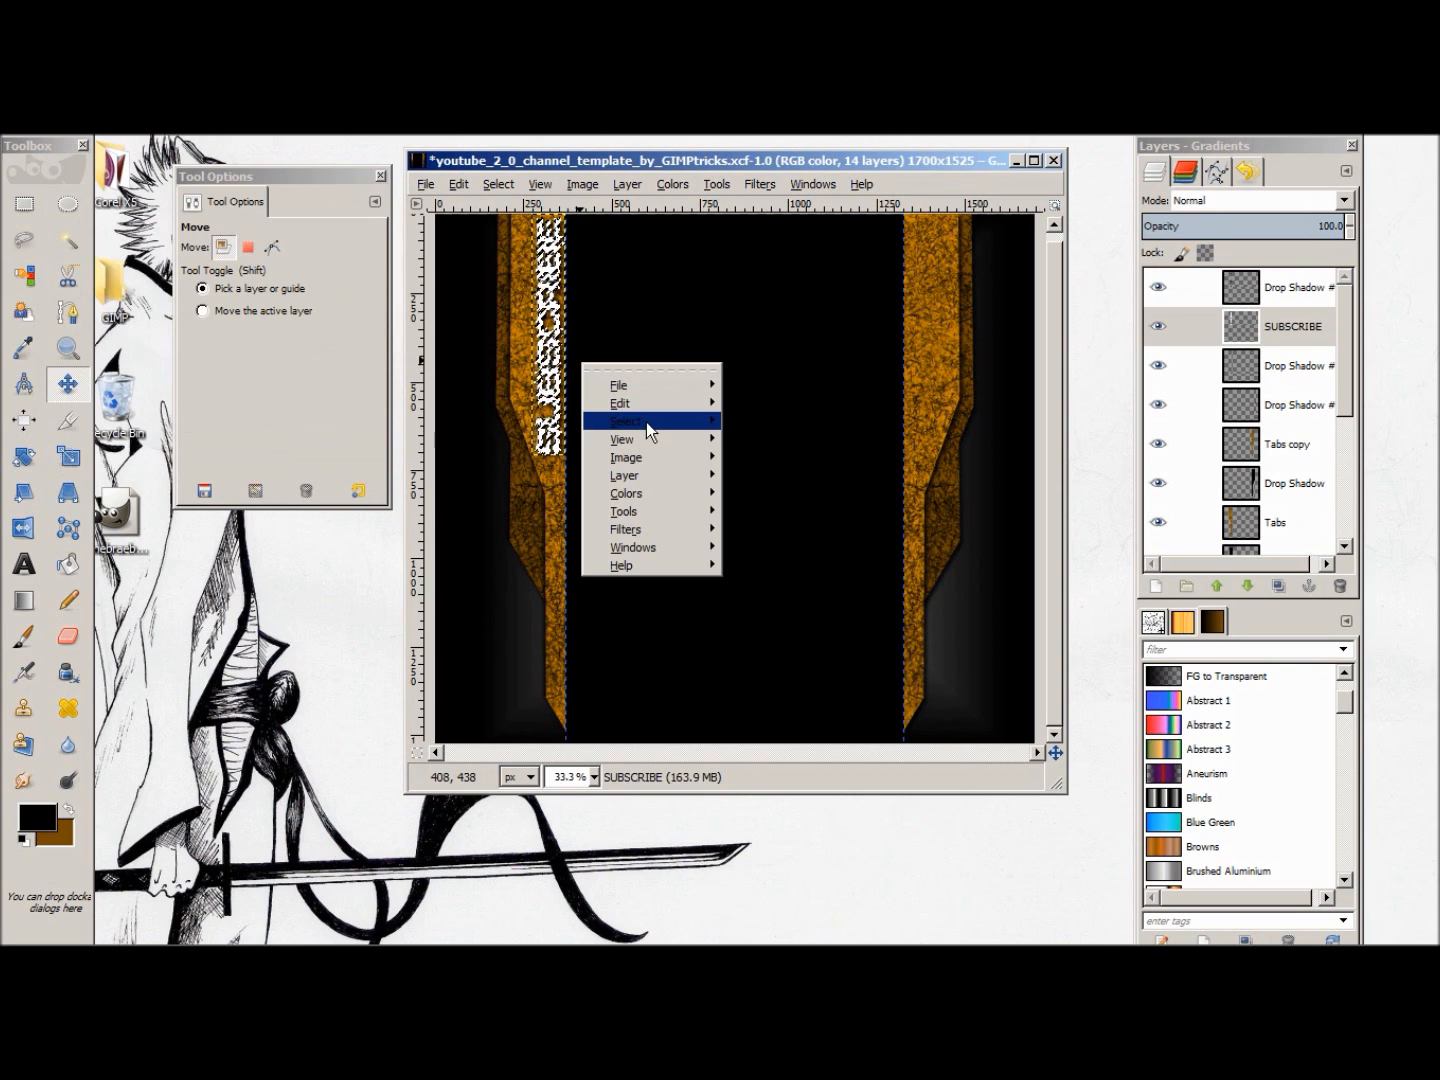
mouse_move(646, 421)
click(783, 461)
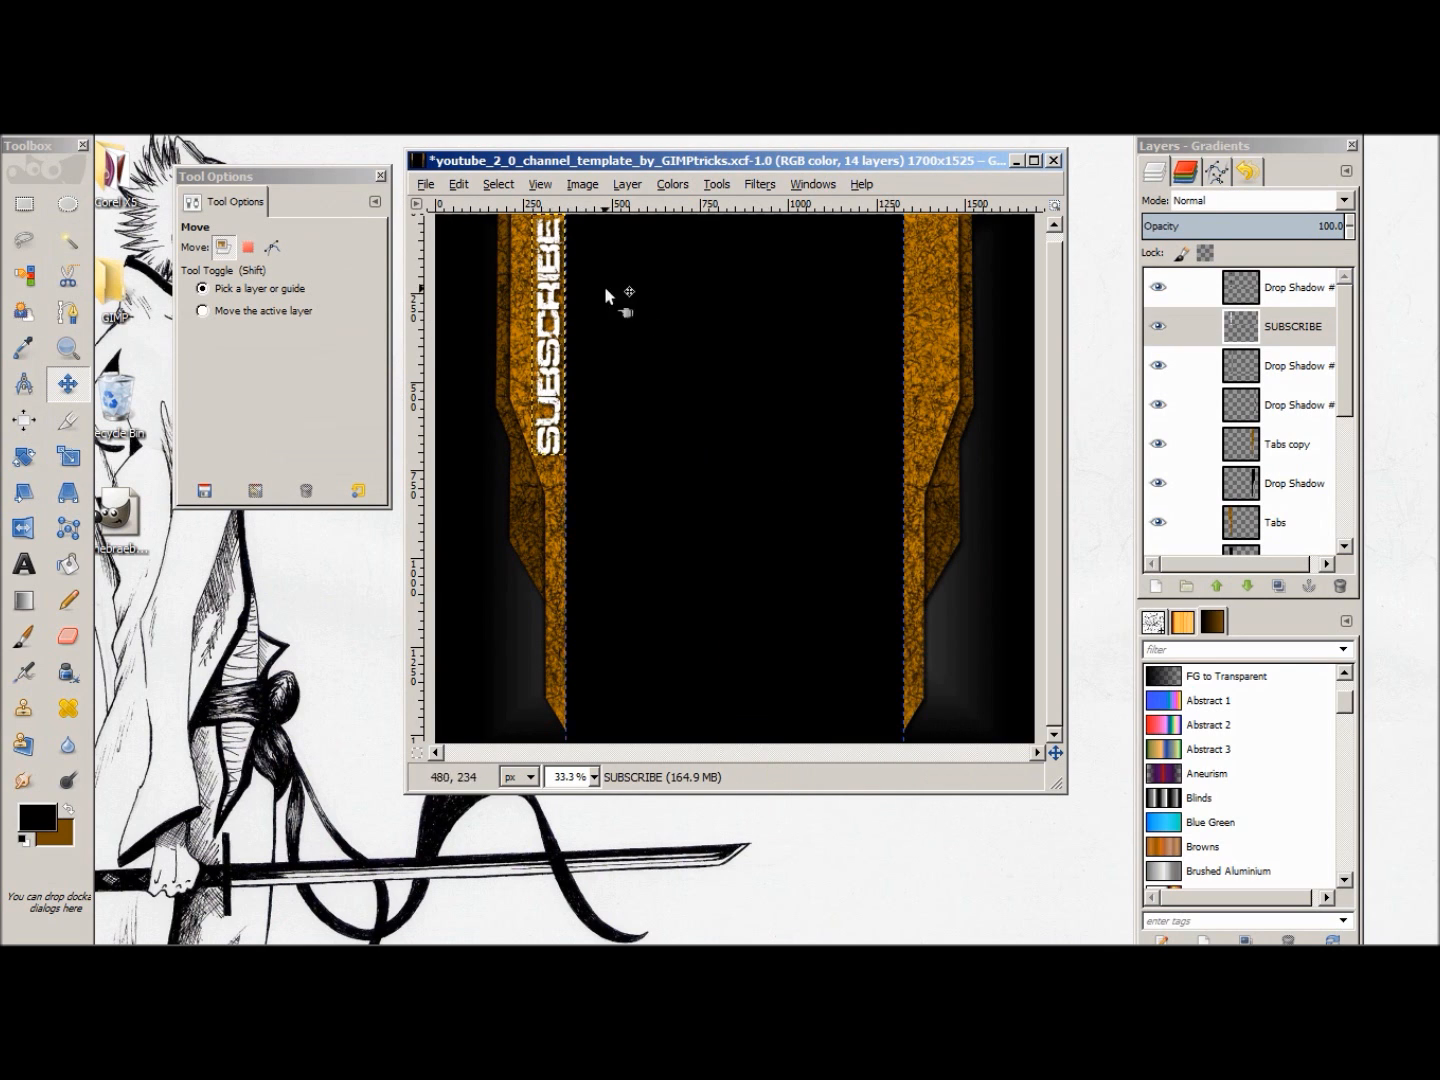
Step: Select the opaque shape of the Tabs layer using Alpha to Selection
click(1296, 483)
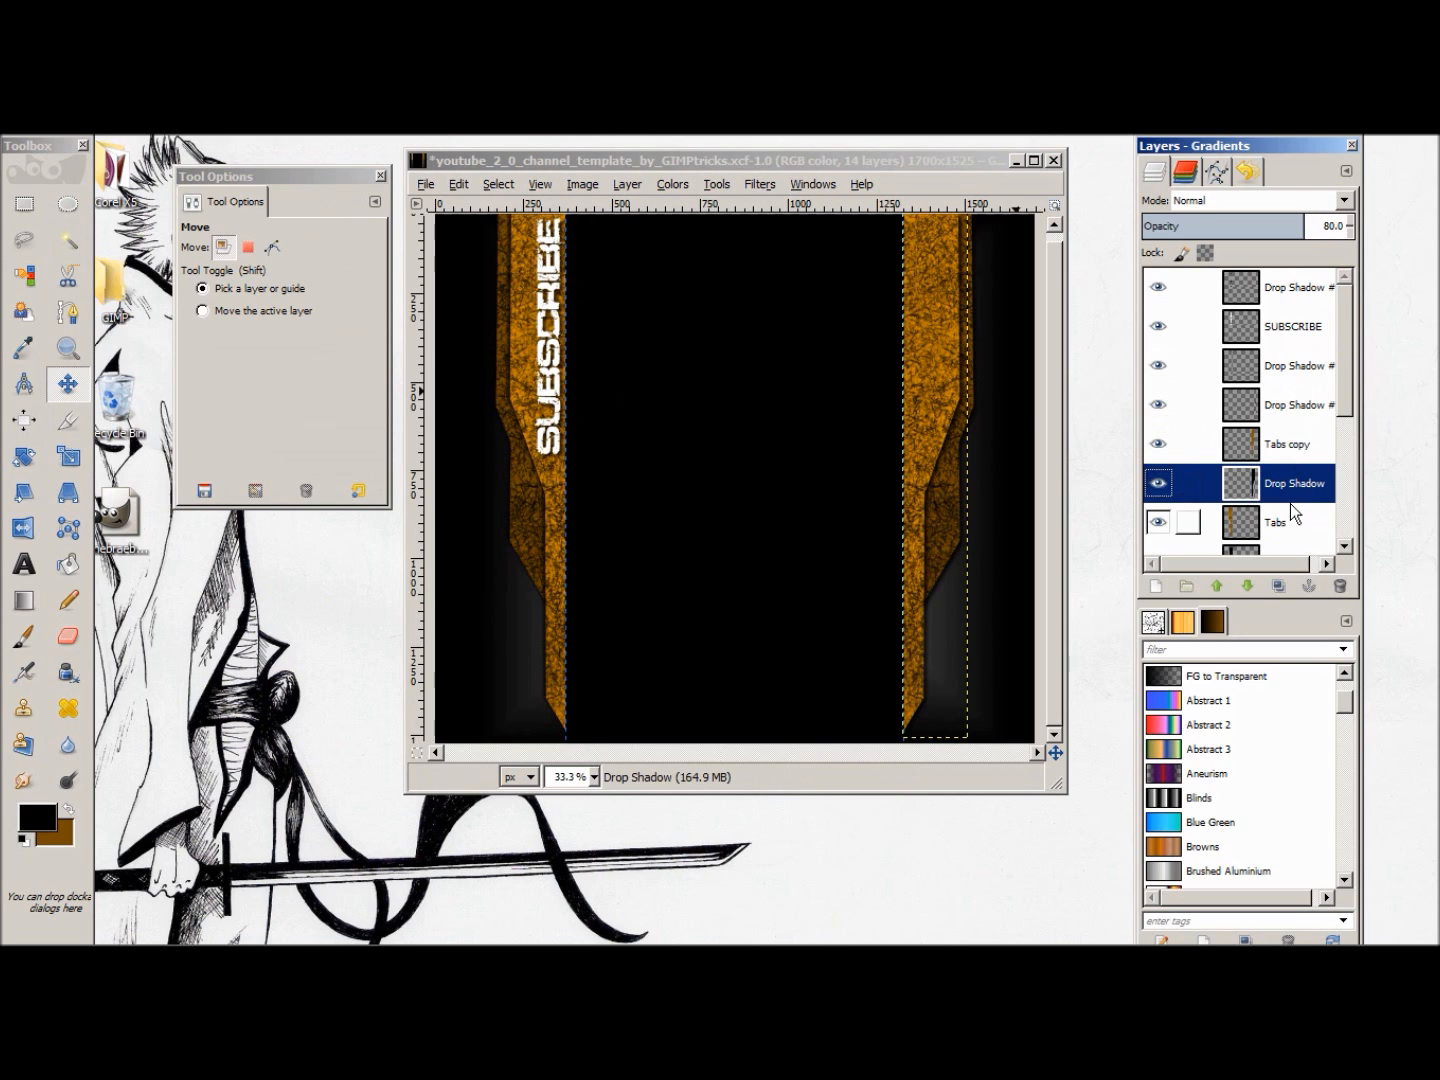
scroll(1290, 502, down, 2)
click(1281, 436)
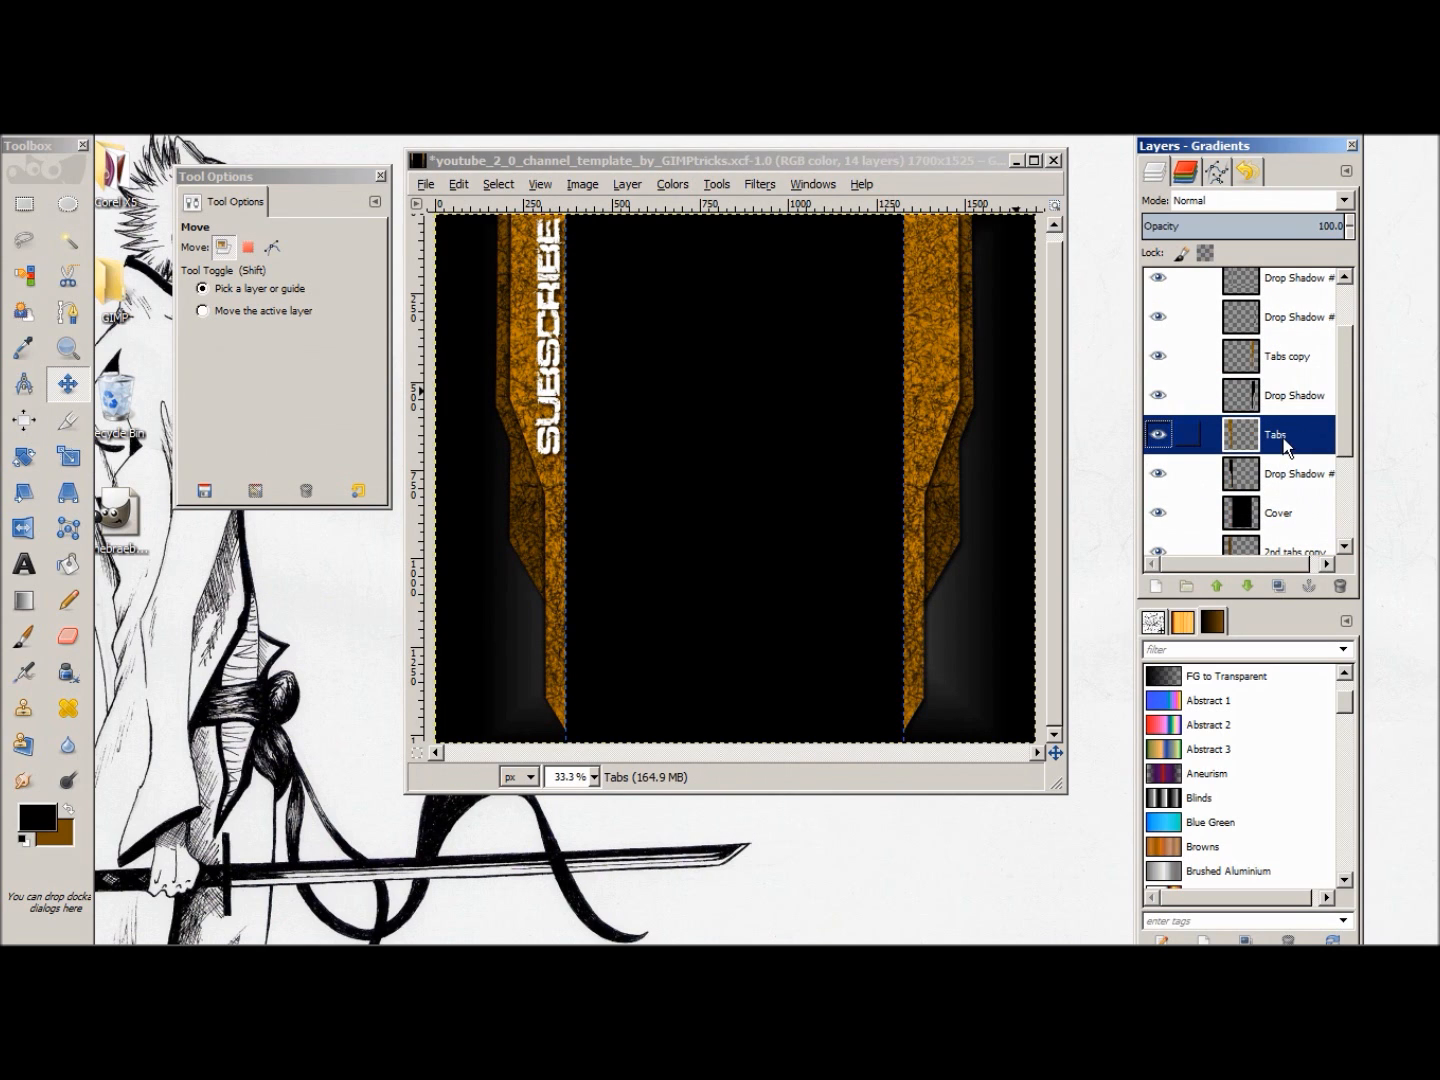
right_click(1278, 452)
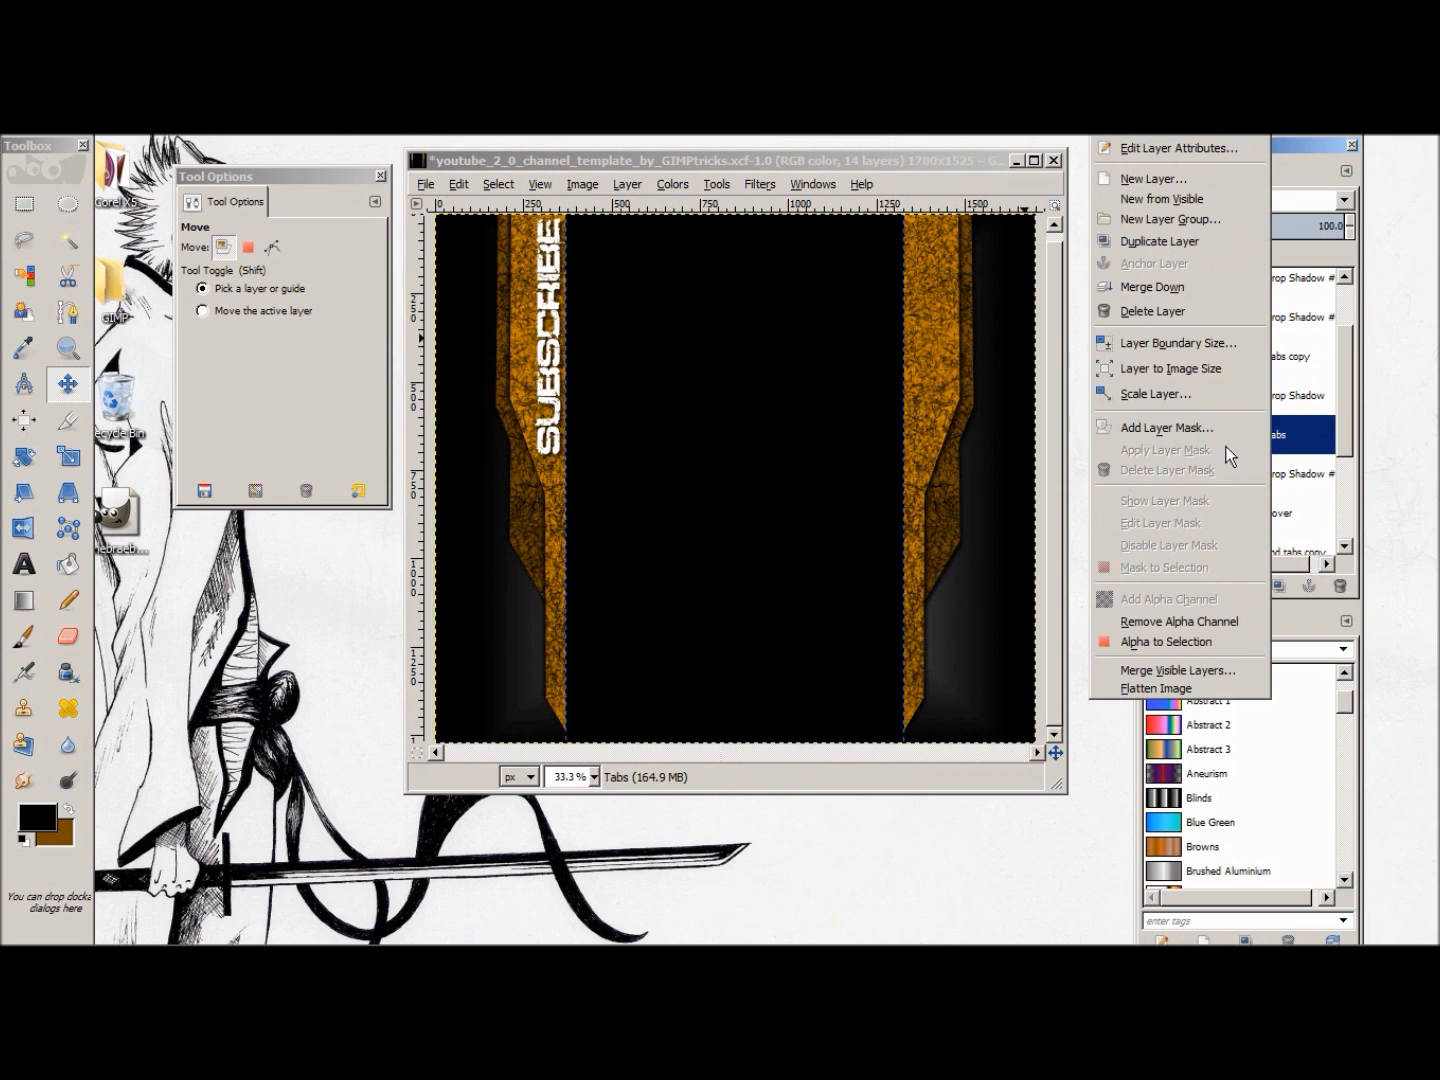
click(1162, 636)
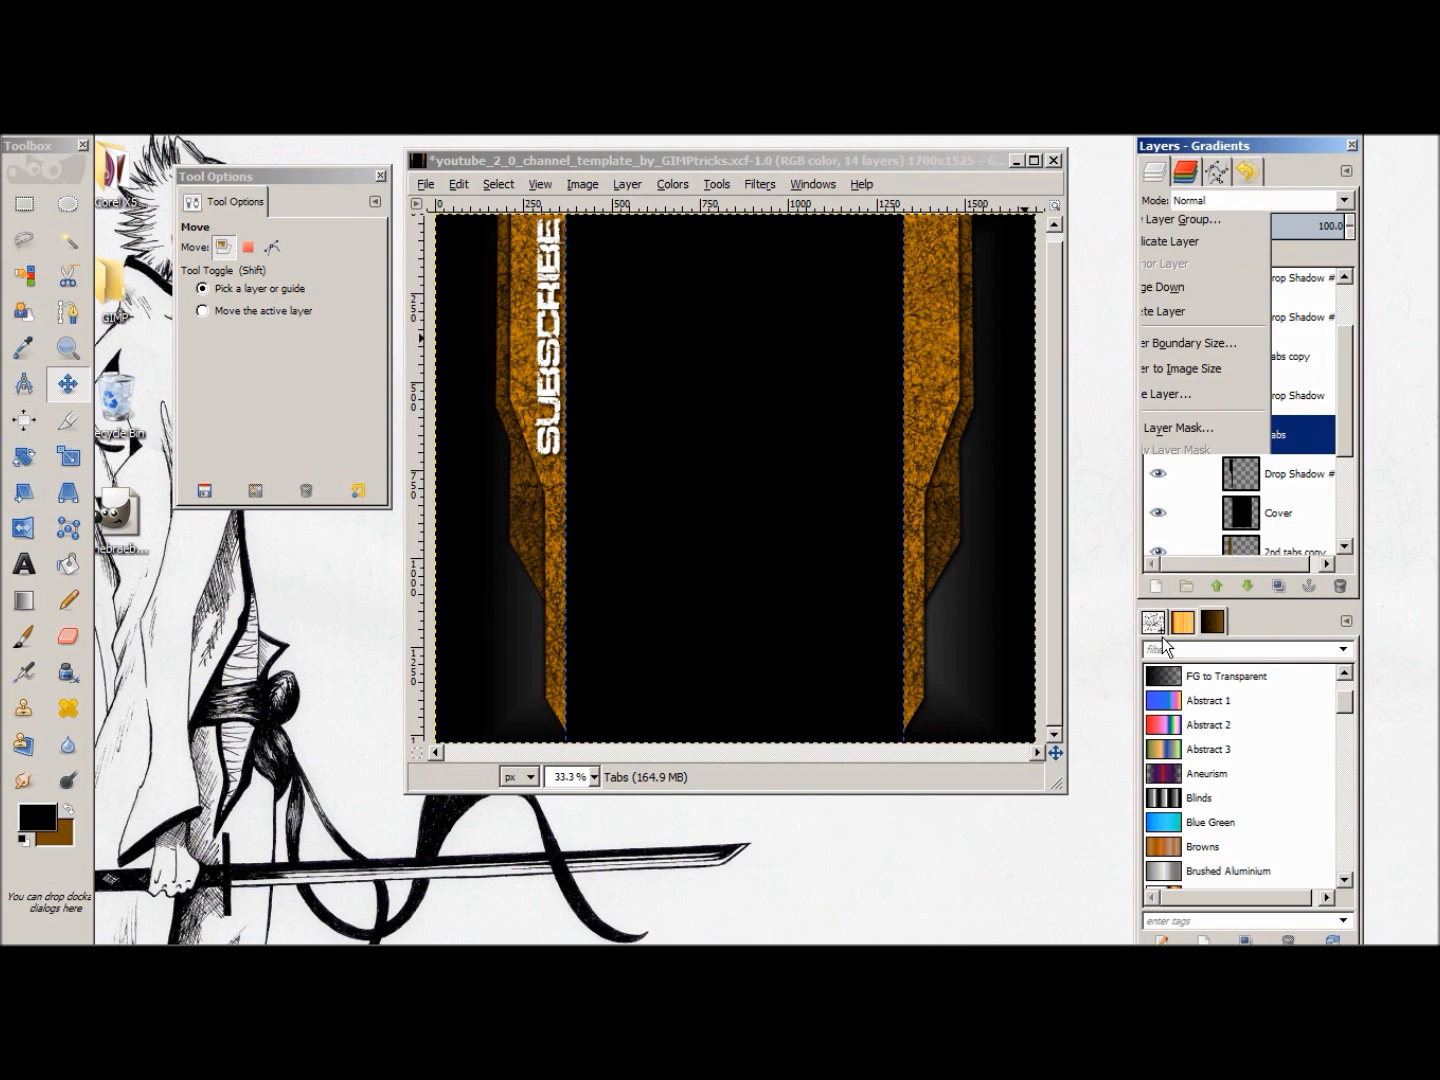
Step: Airbrush black texture over the left-hand orange tab around SUBSCRIBE with the Sponge 01 brush at size 345.73 and opacity 100
click(23, 672)
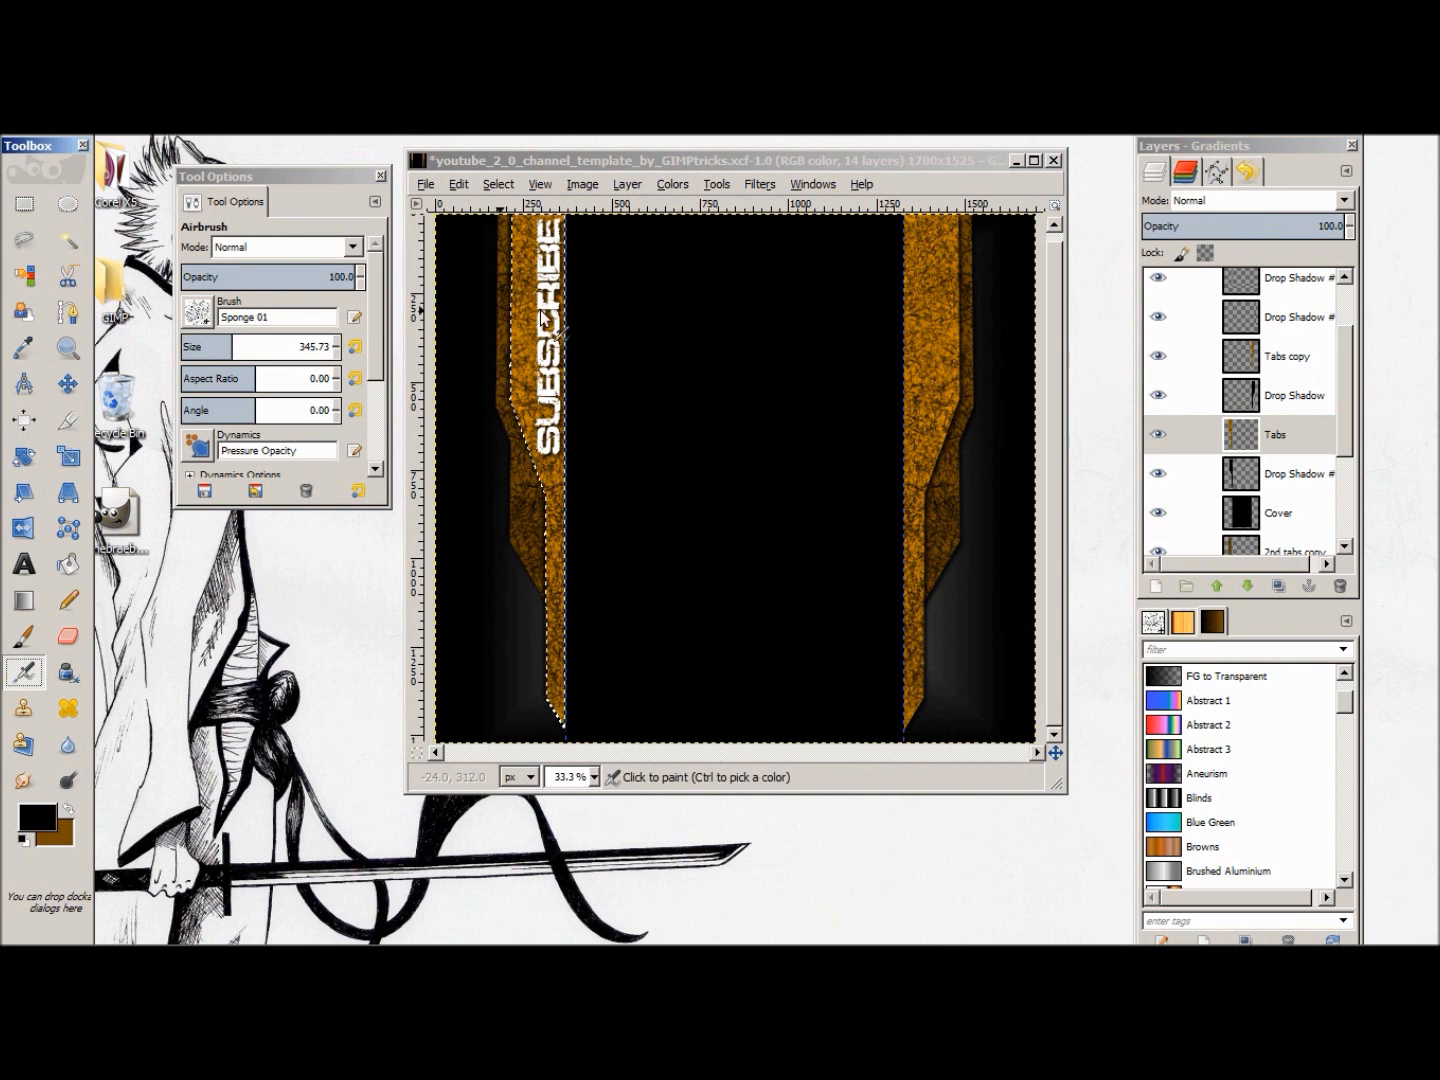
click(483, 392)
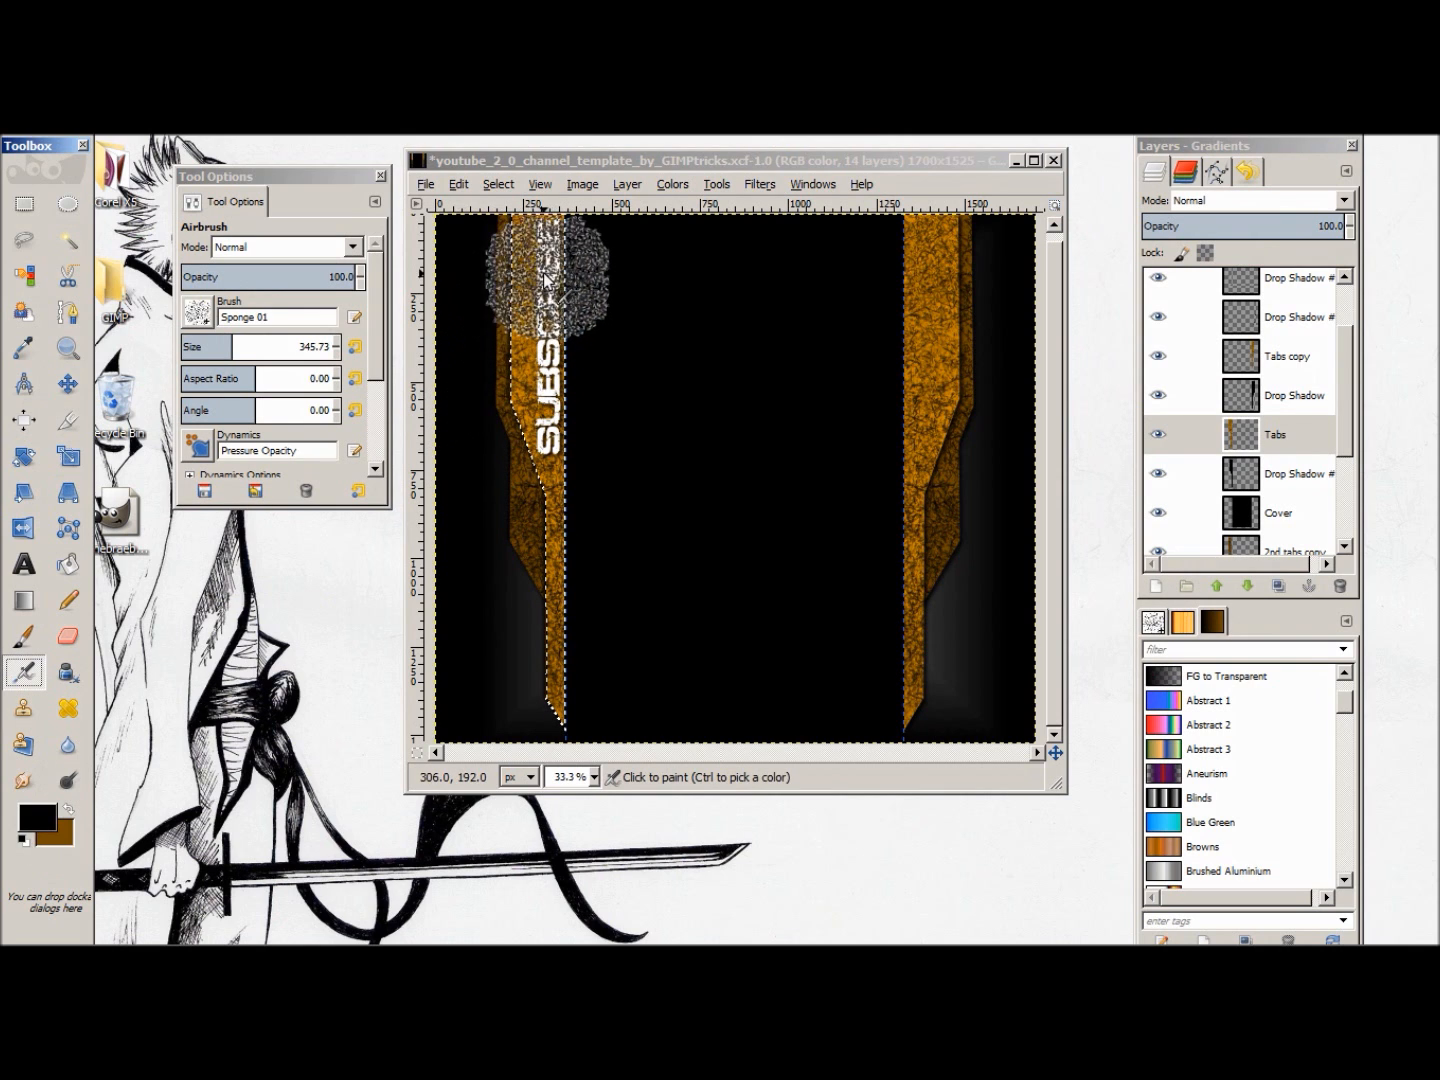
click(547, 269)
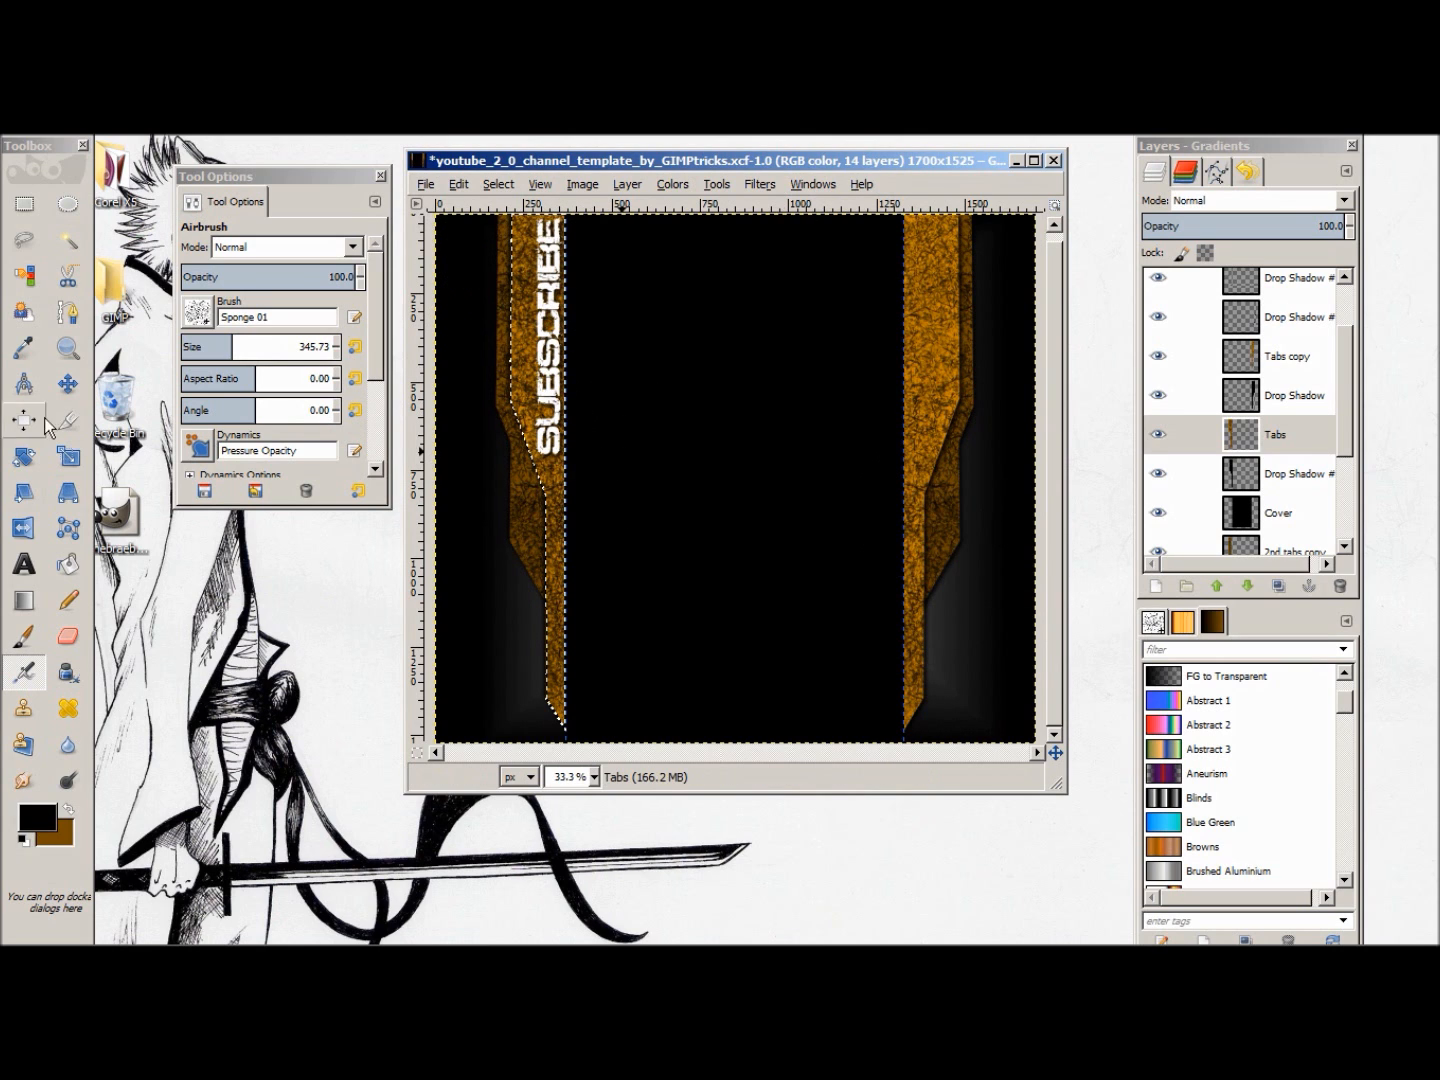
Step: Clear the tab selection and add the text WATCH in a box about 873 × 156 px between the two tabs
click(24, 563)
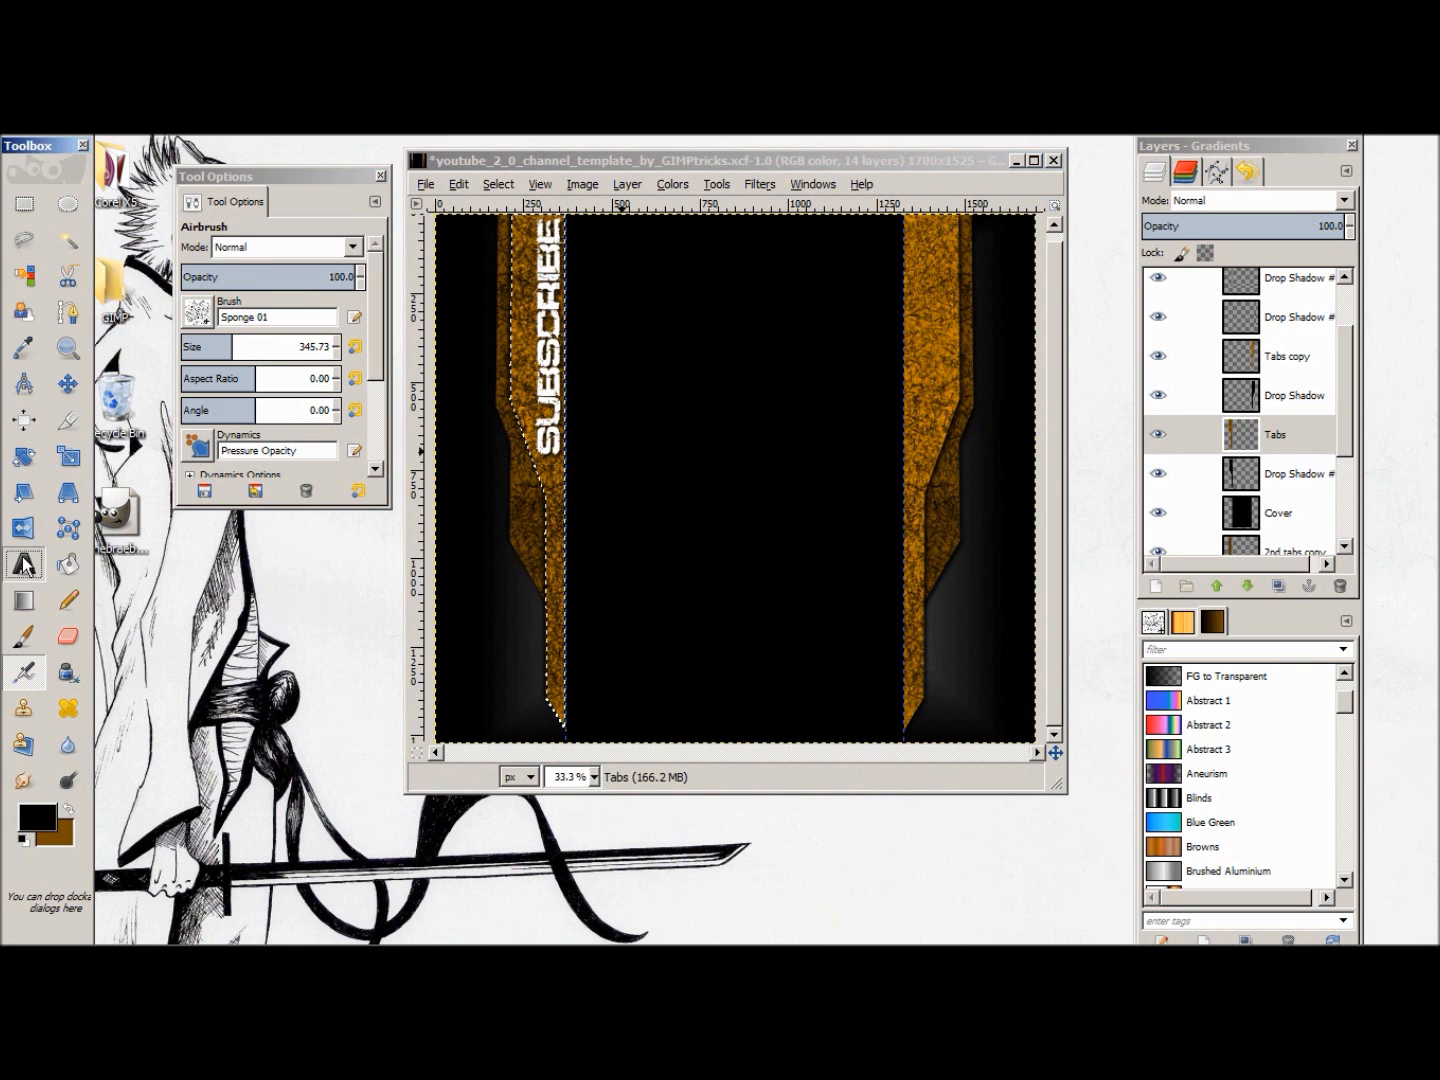
right_click(606, 259)
mouse_move(683, 317)
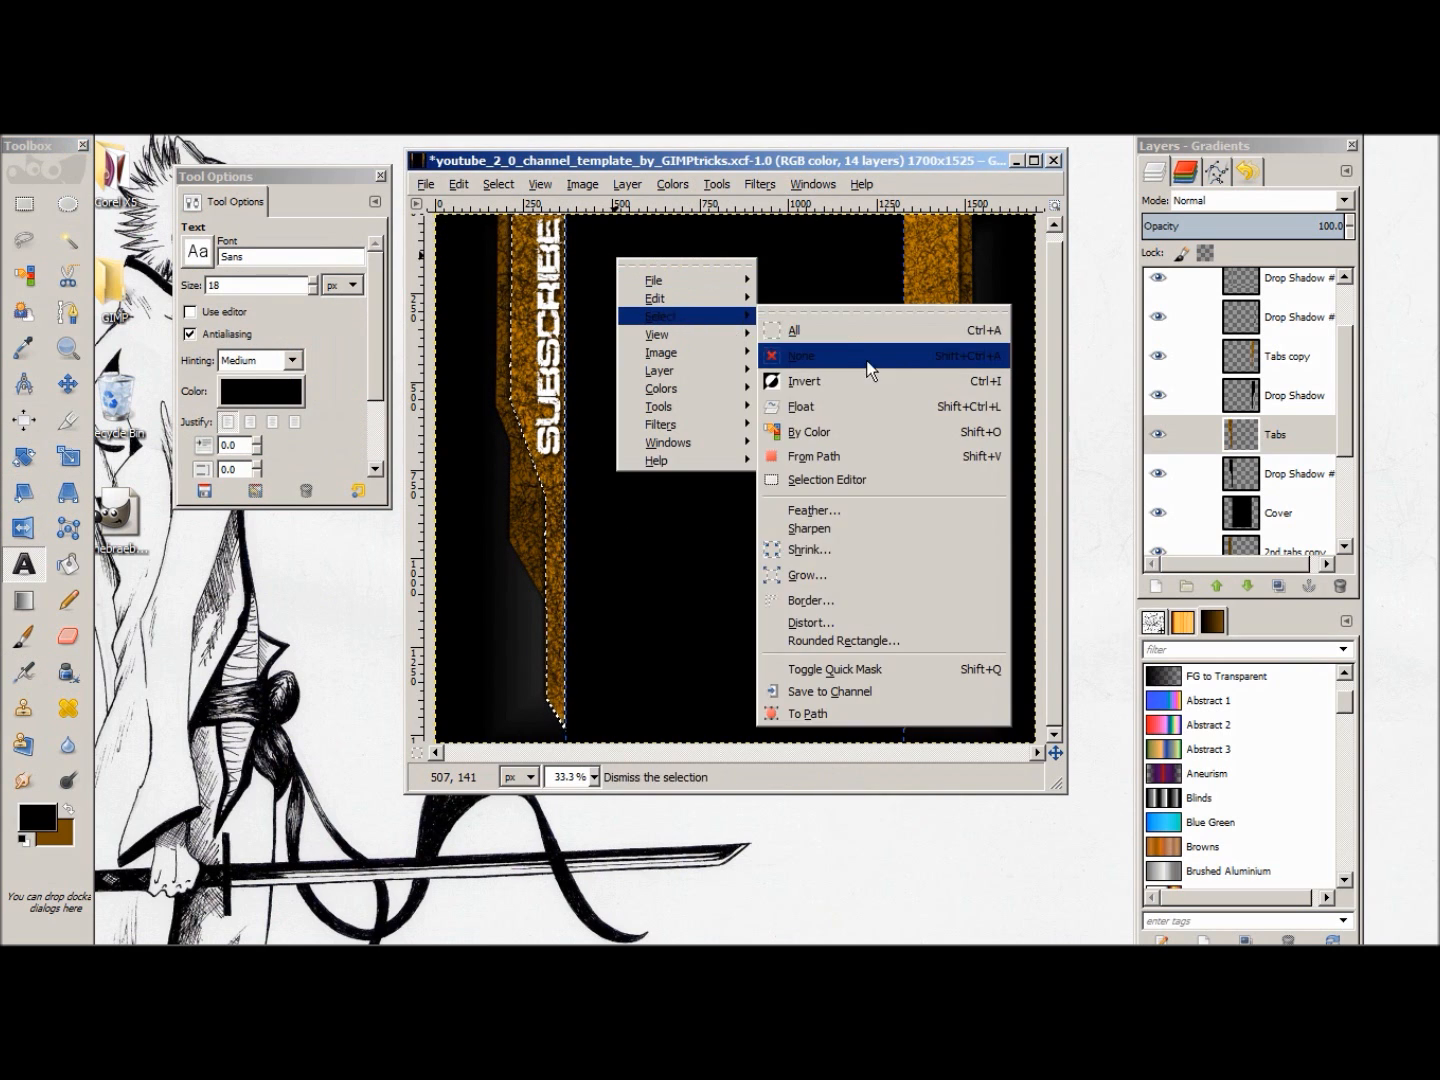
click(863, 356)
drag(587, 244, 902, 402)
drag(907, 247, 912, 349)
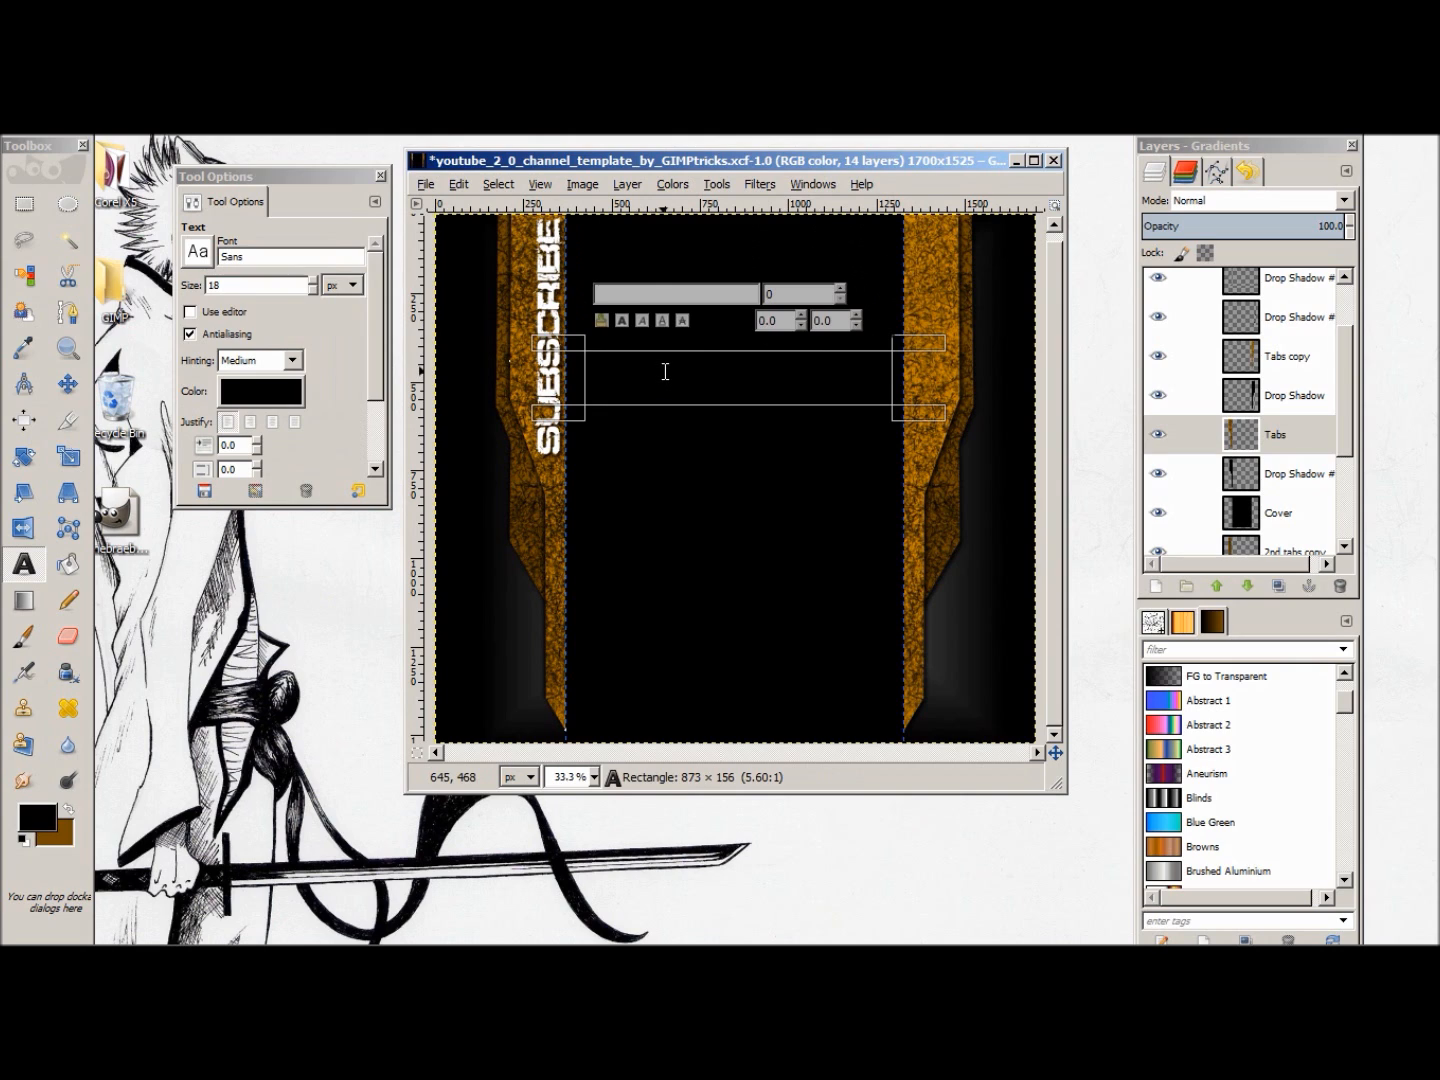
text(WATCH)
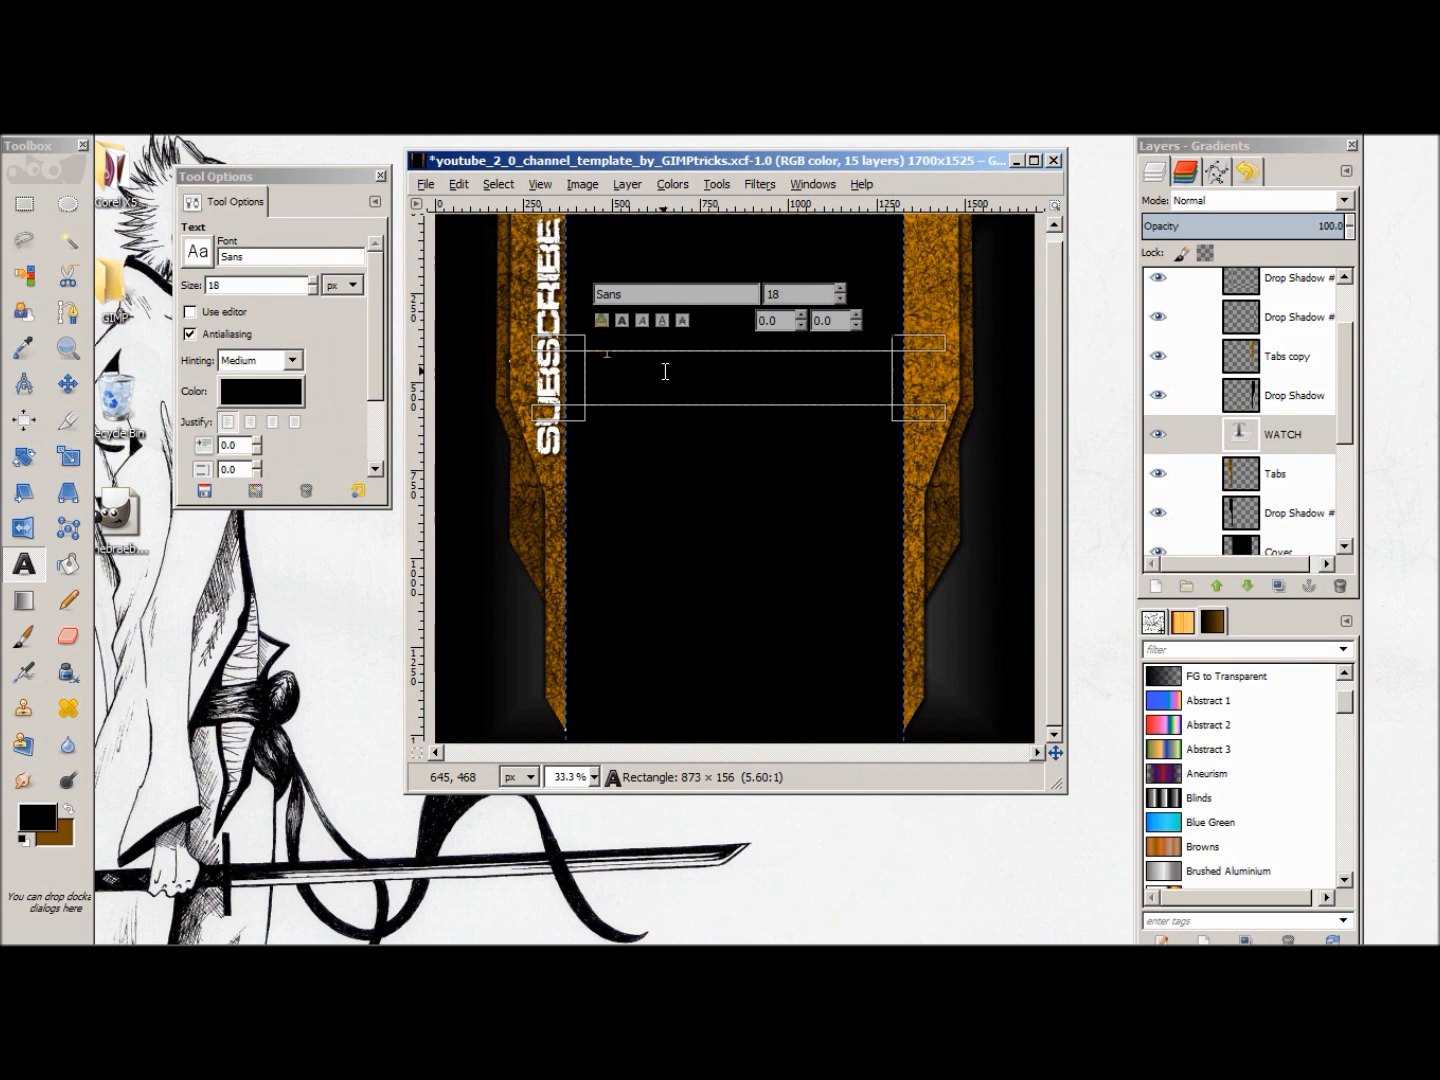
Step: Set the WATCH text's font to Defused Bold and its color to white (ffffff)
drag(636, 356, 578, 361)
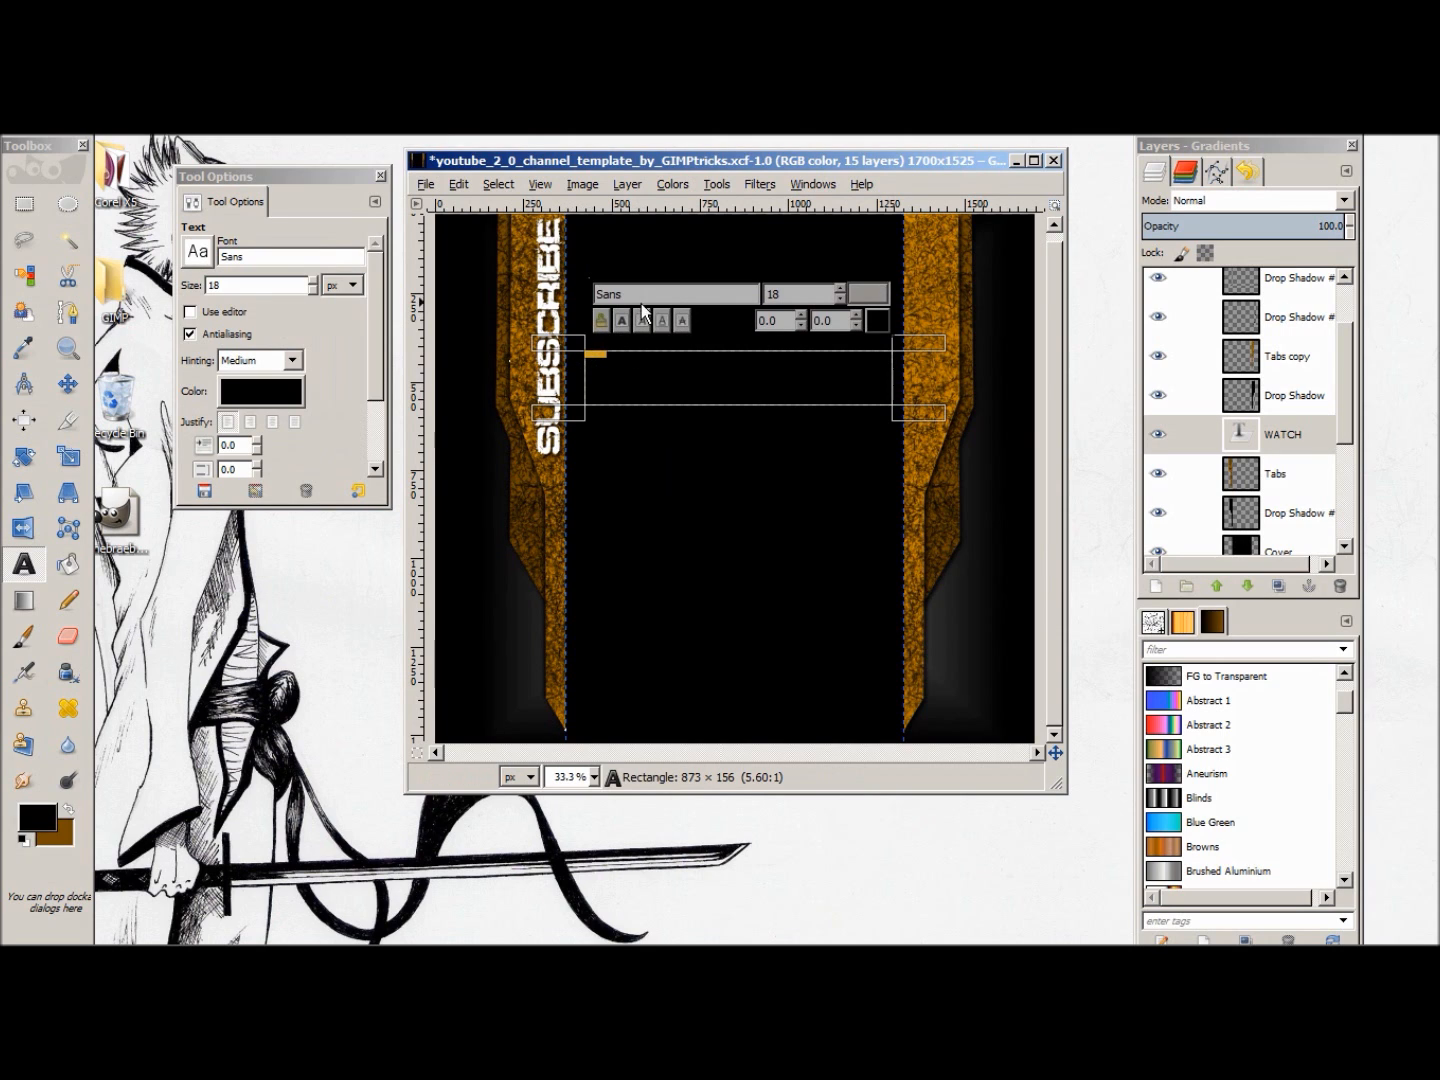
text(Def)
click(667, 317)
click(878, 320)
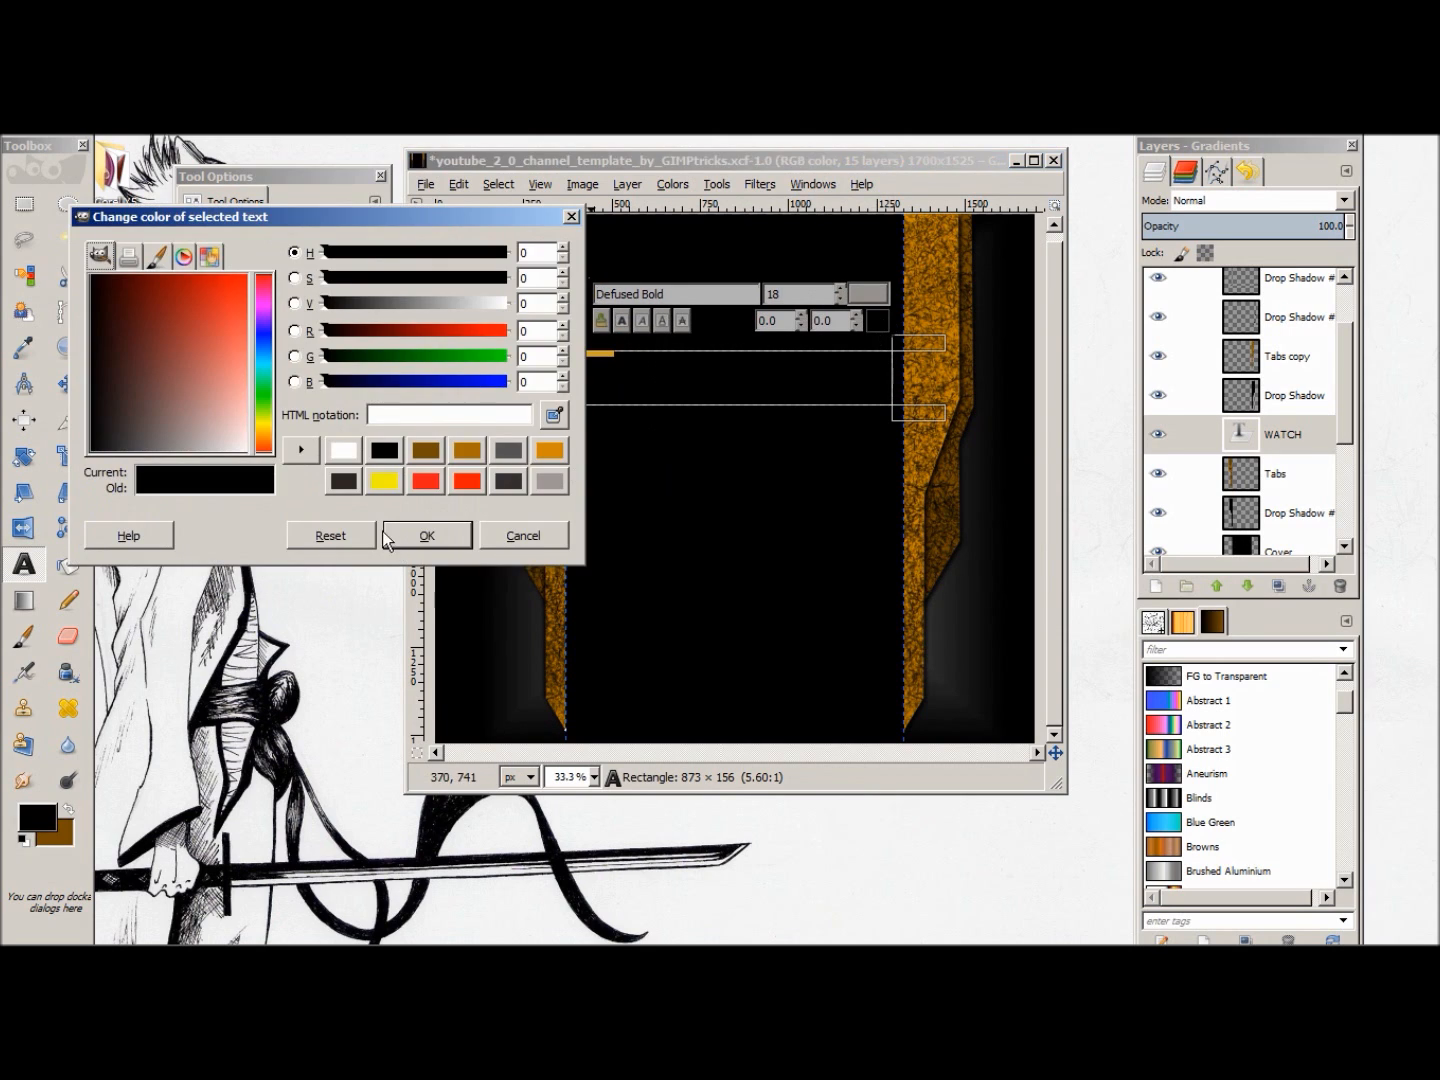
click(344, 451)
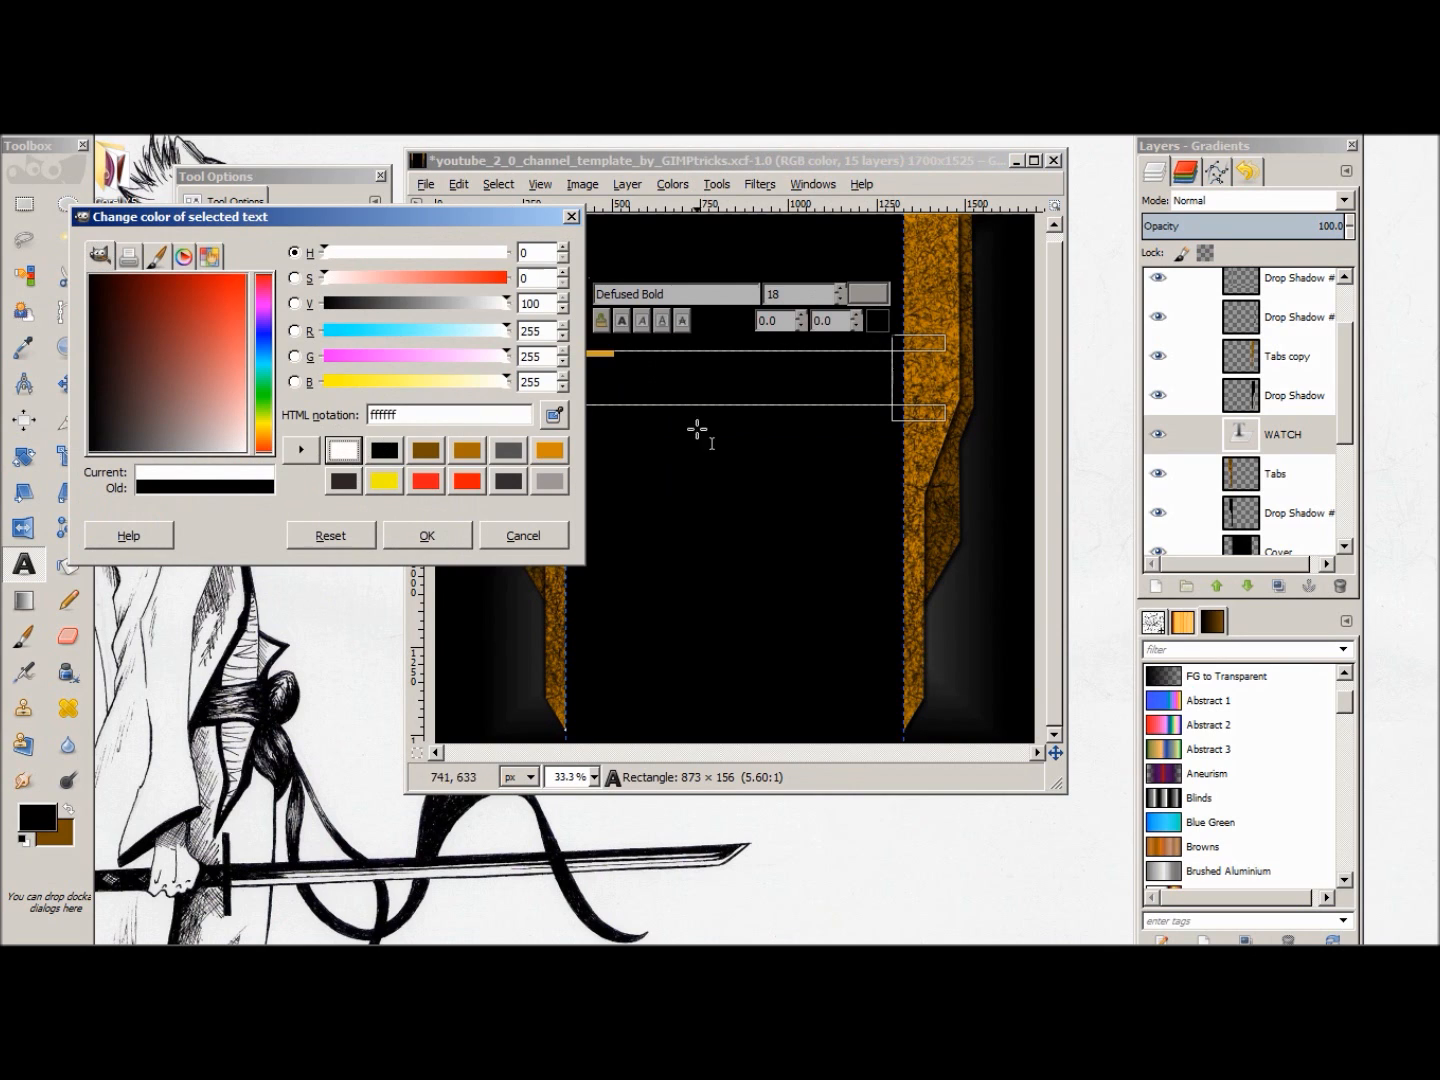
click(440, 541)
Step: Set the WATCH text size to 130 and switch its text box to Dynamic so it fits the word
click(839, 286)
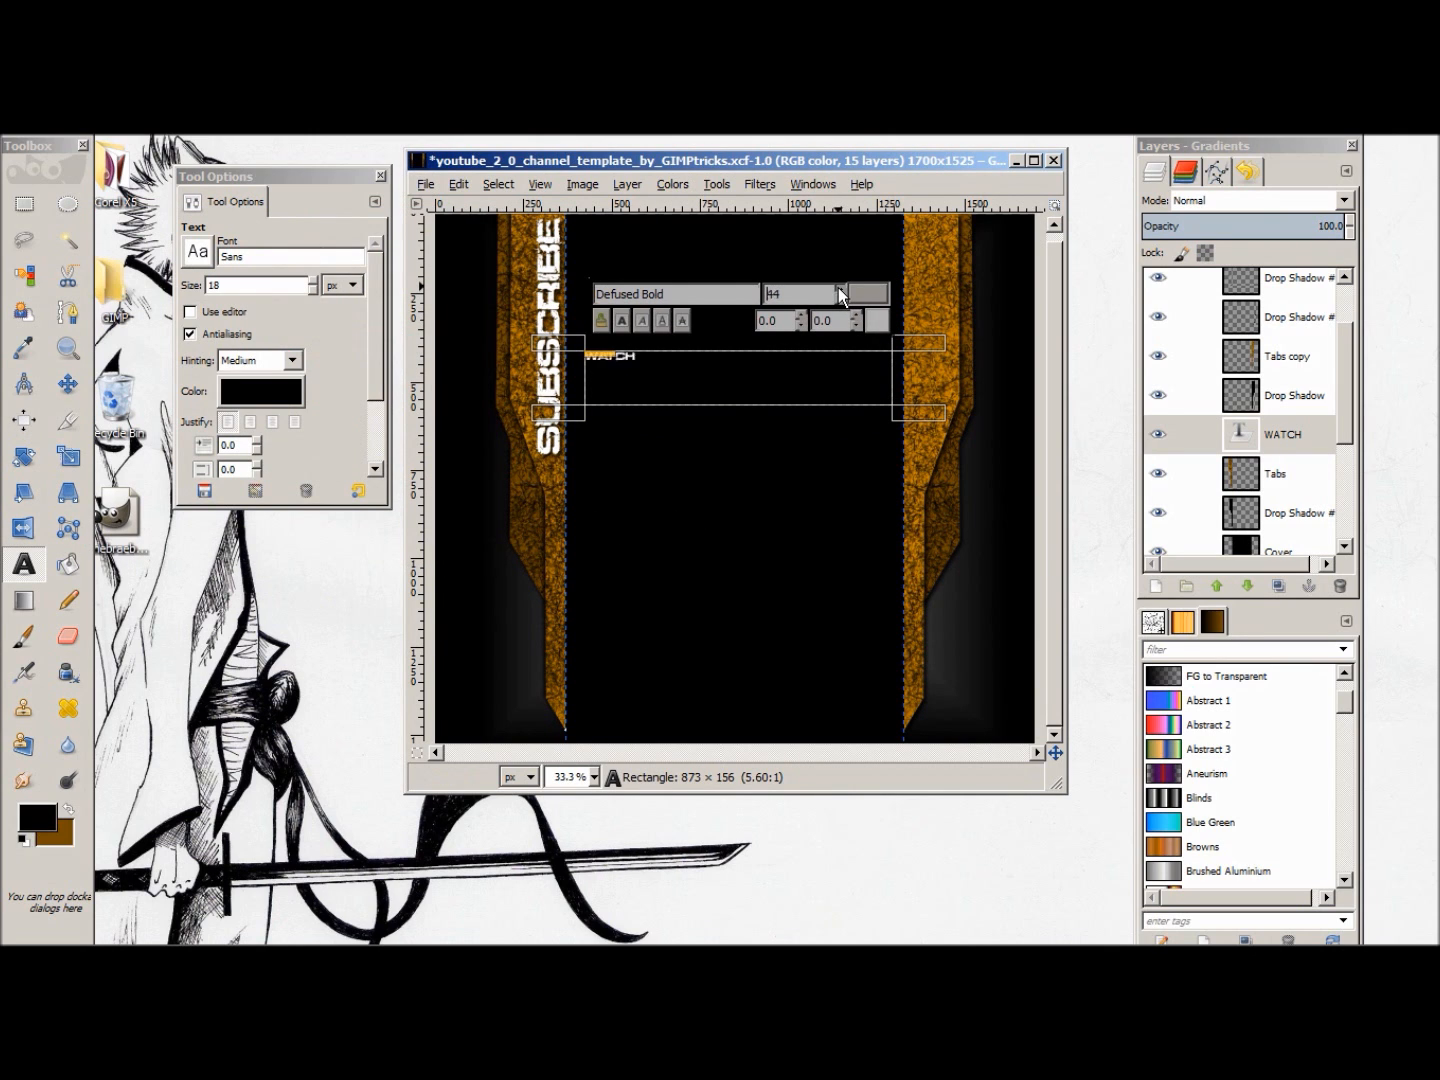
click(839, 287)
click(840, 287)
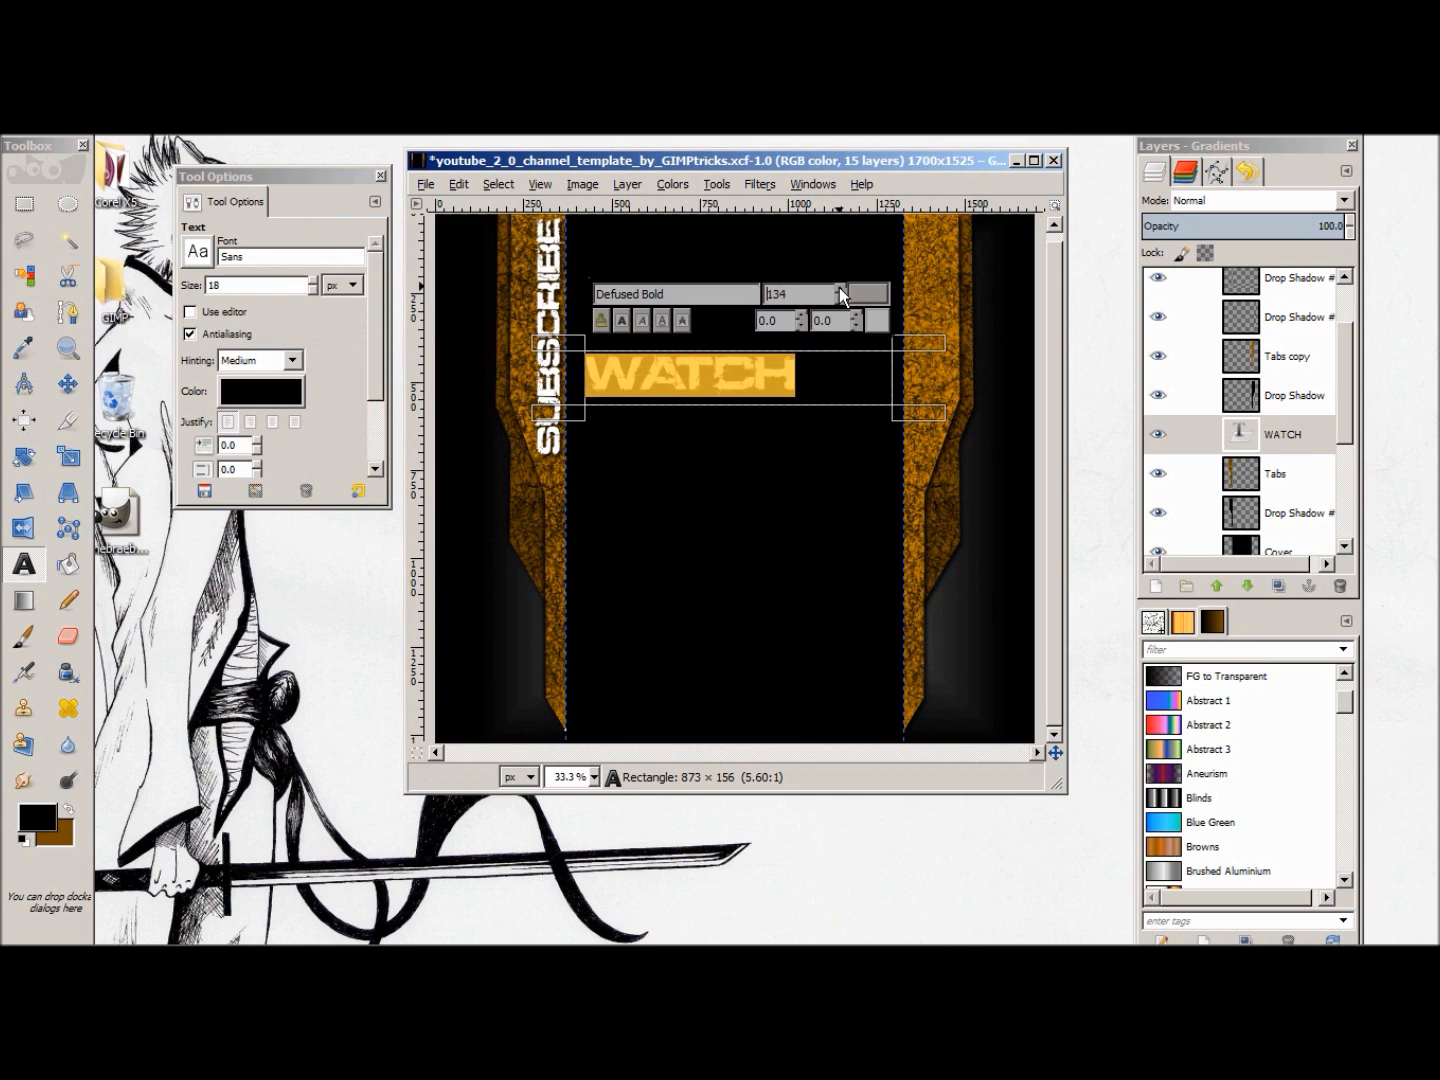
click(839, 298)
click(839, 298)
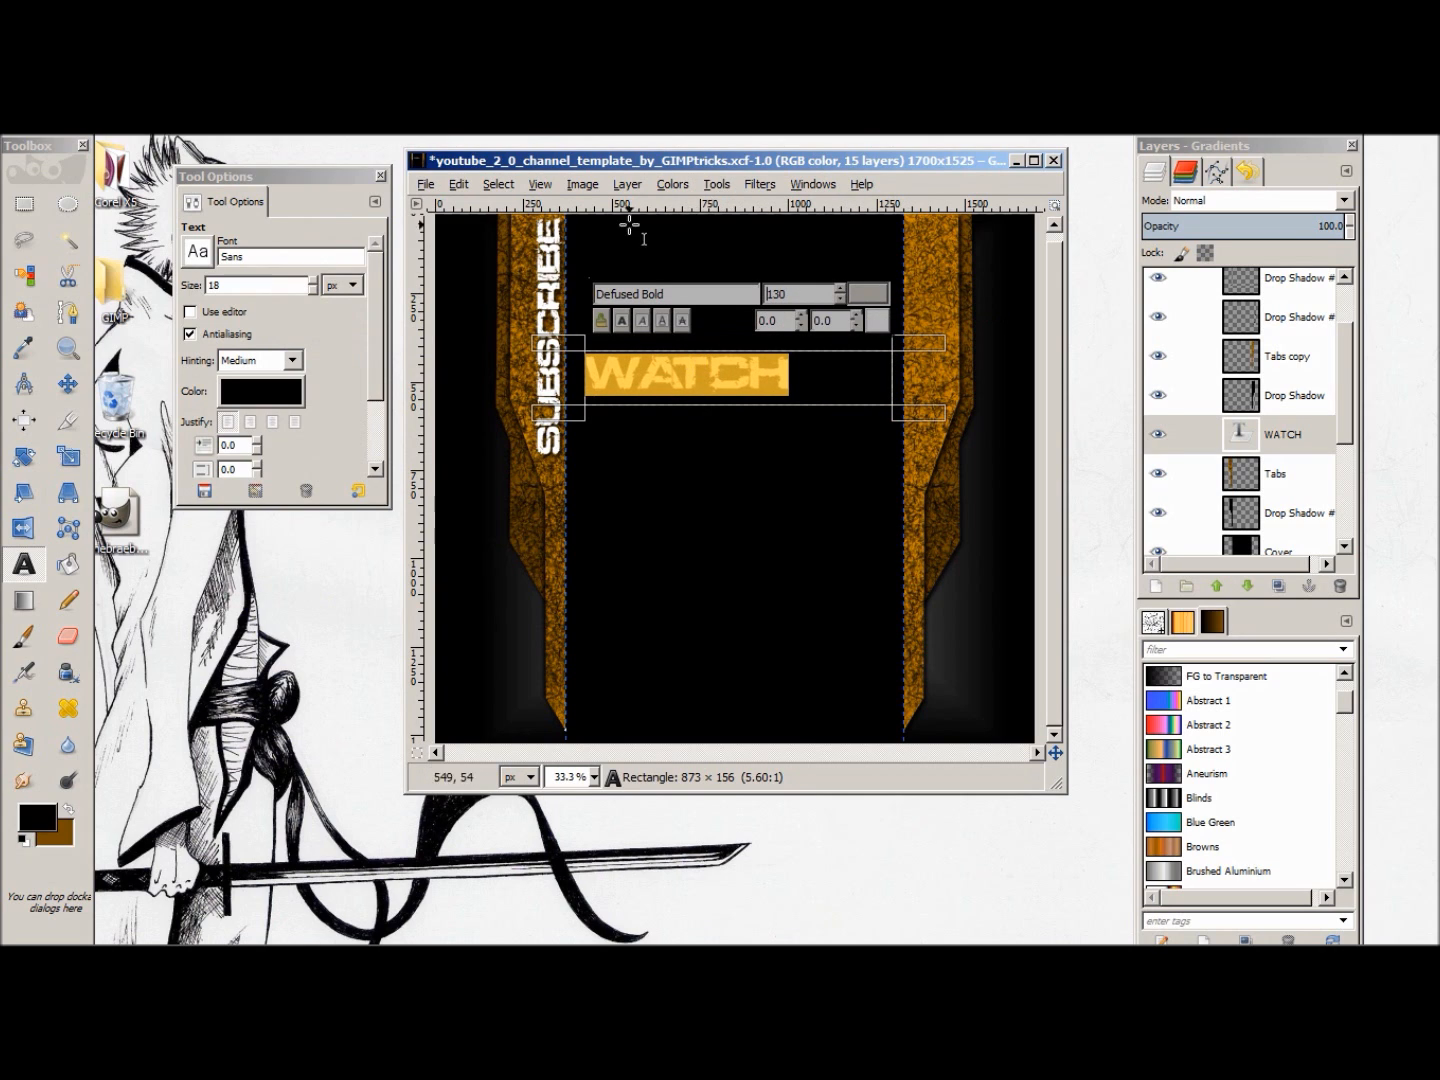
click(333, 402)
scroll(365, 441, down, 3)
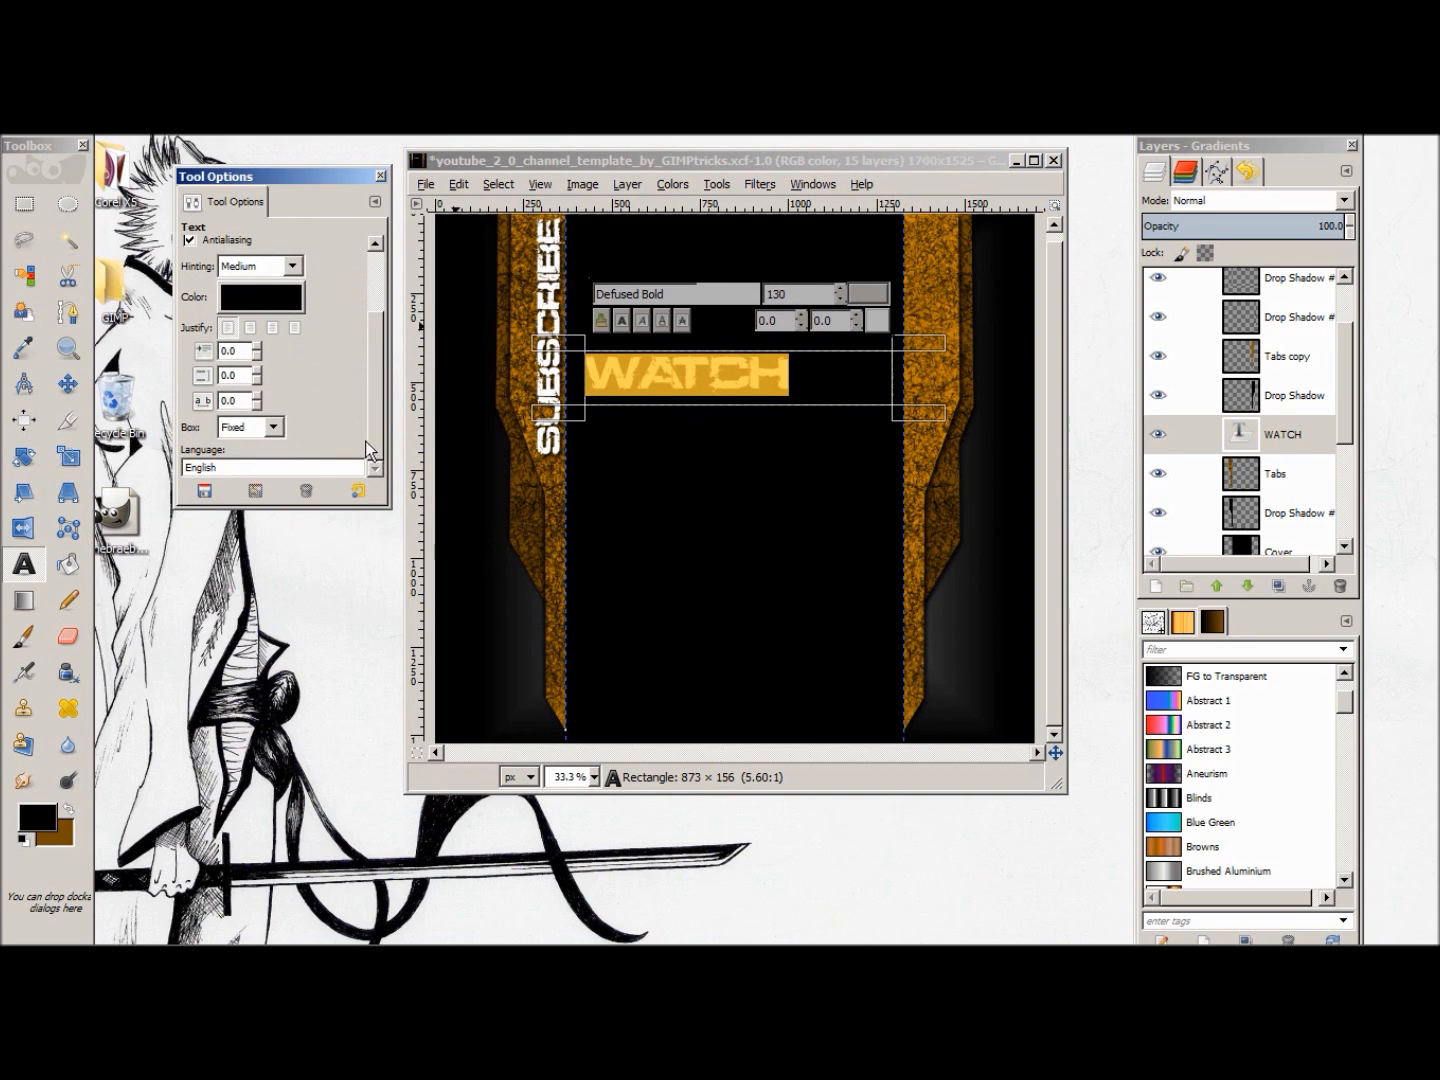
click(274, 427)
click(245, 451)
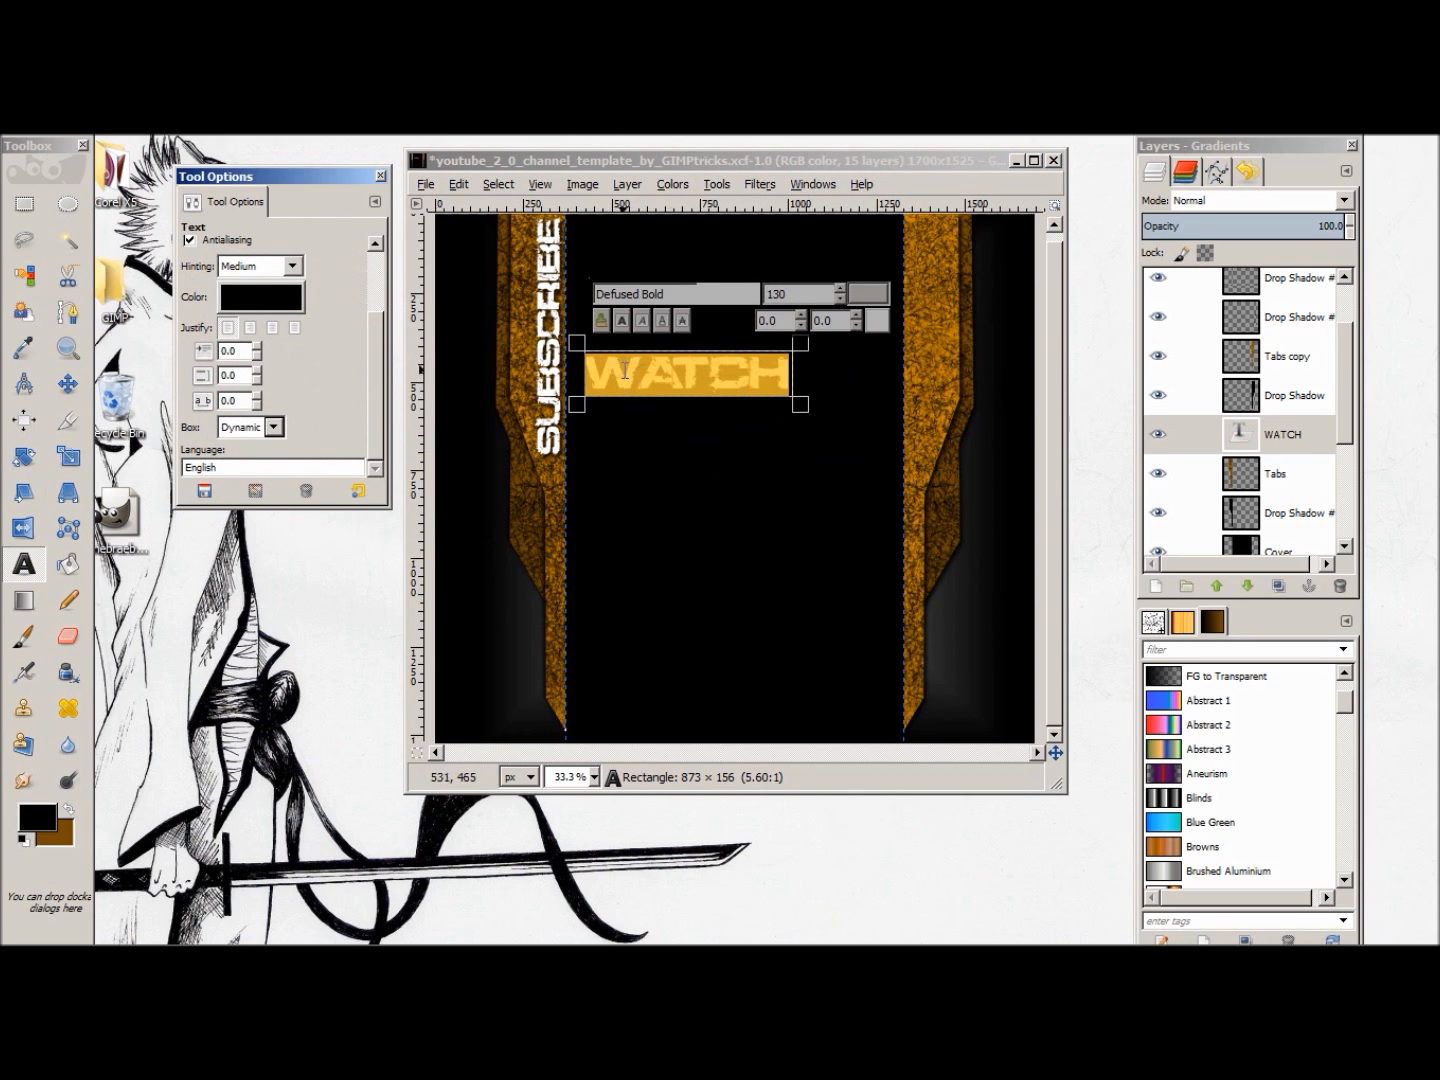
Step: Rotate the WATCH layer by 90 degrees so the word runs vertically downward
click(712, 185)
mouse_move(838, 246)
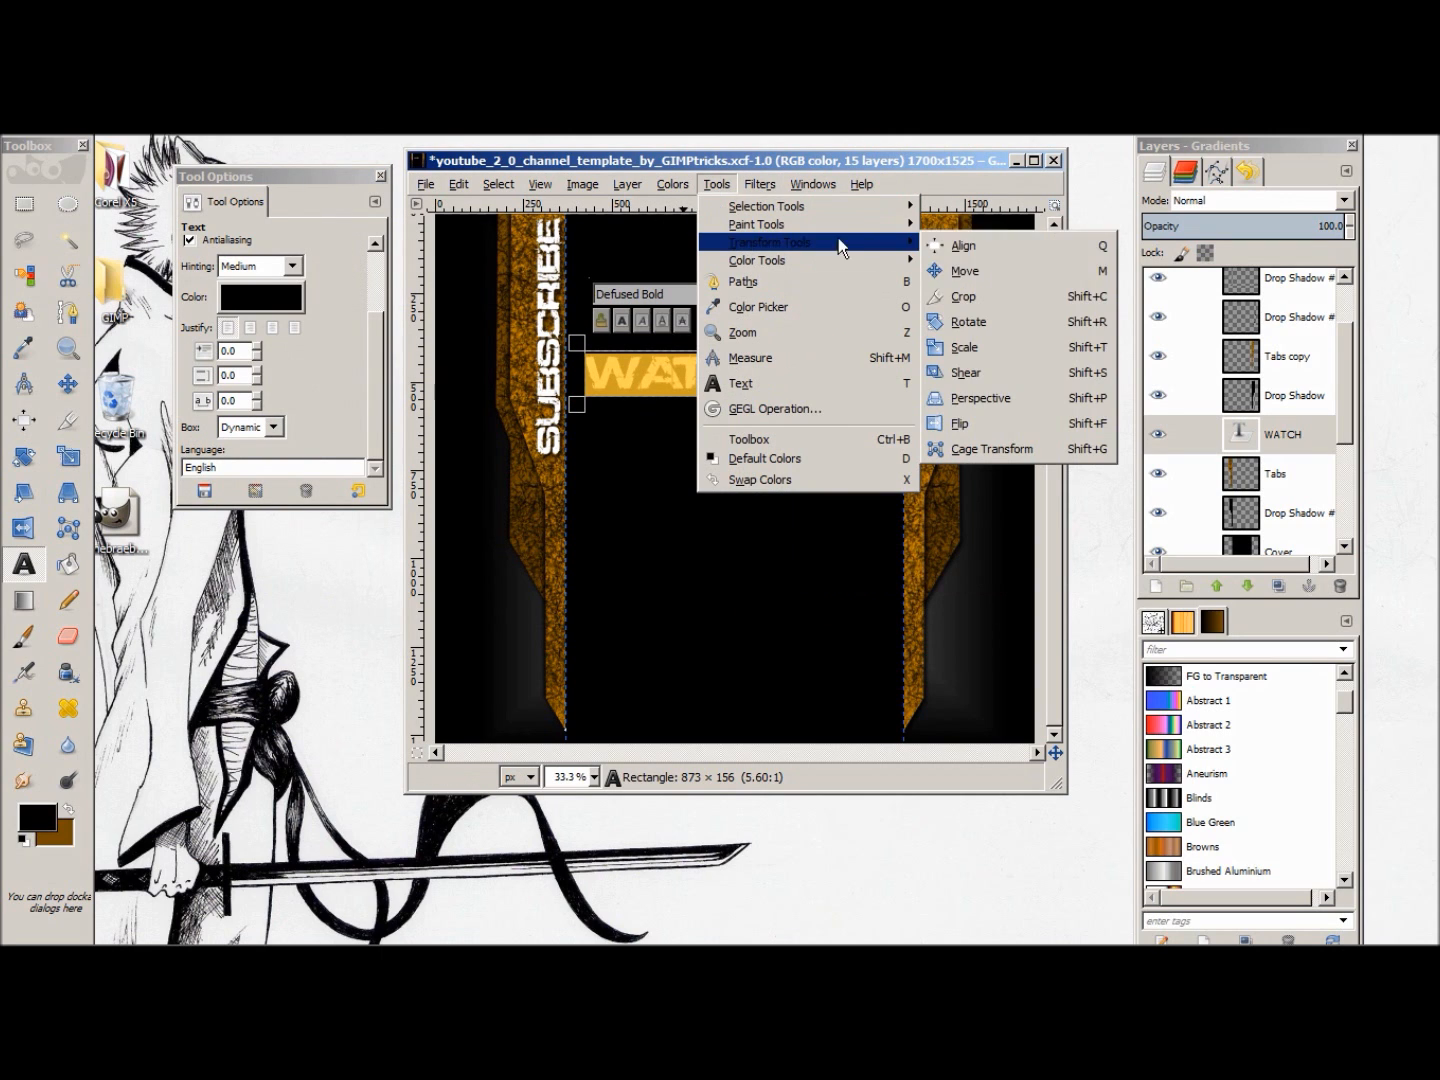
click(1013, 332)
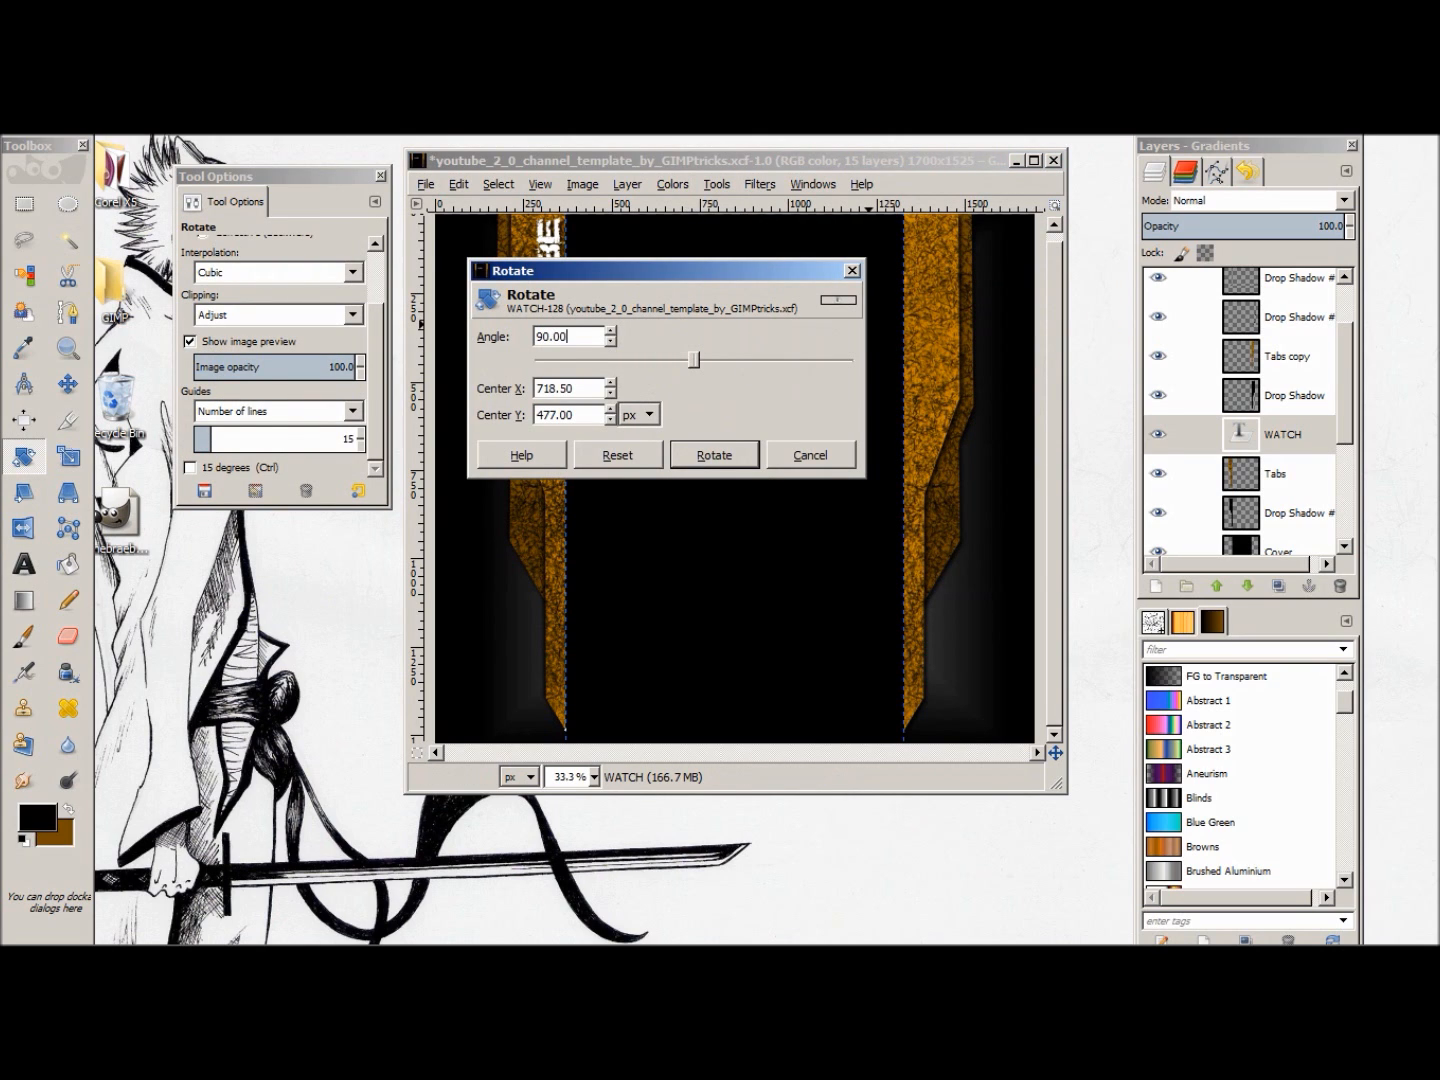
click(712, 454)
Step: Move the vertical WATCH text onto the right-hand orange tab and raise its layer to the top of the stack
key(m)
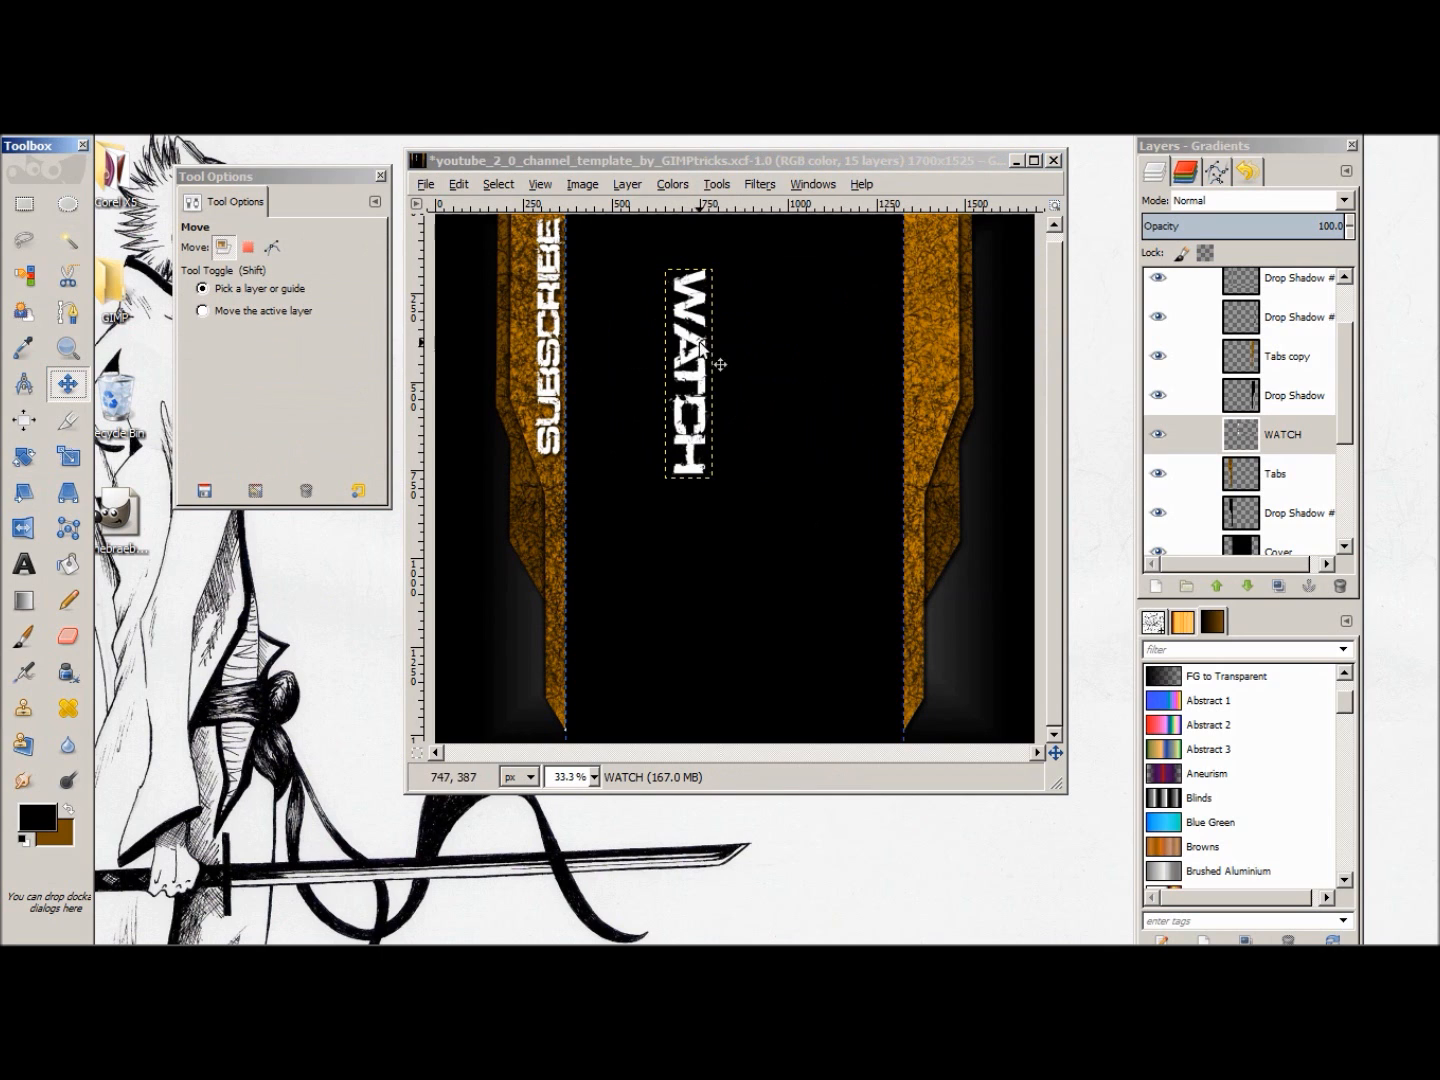
drag(712, 376, 937, 297)
drag(1274, 439, 1293, 288)
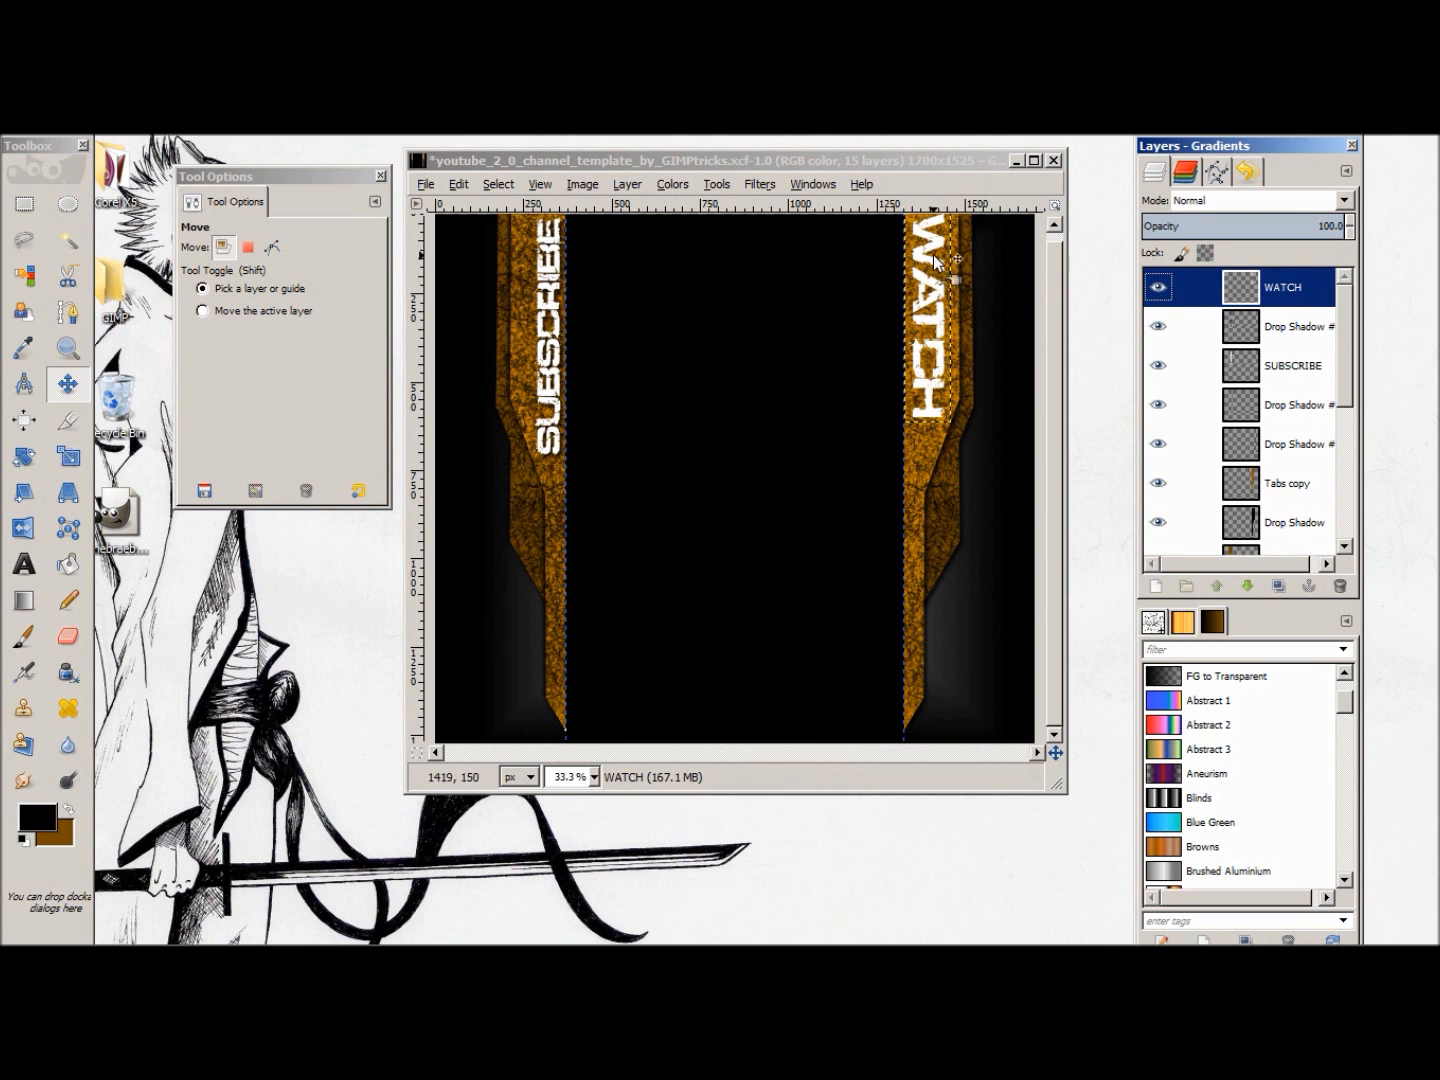
Step: Select the WATCH letter shapes from alpha and add a black drop shadow with a negative Y offset, blur radius 15 and opacity 80
right_click(1254, 289)
click(1328, 798)
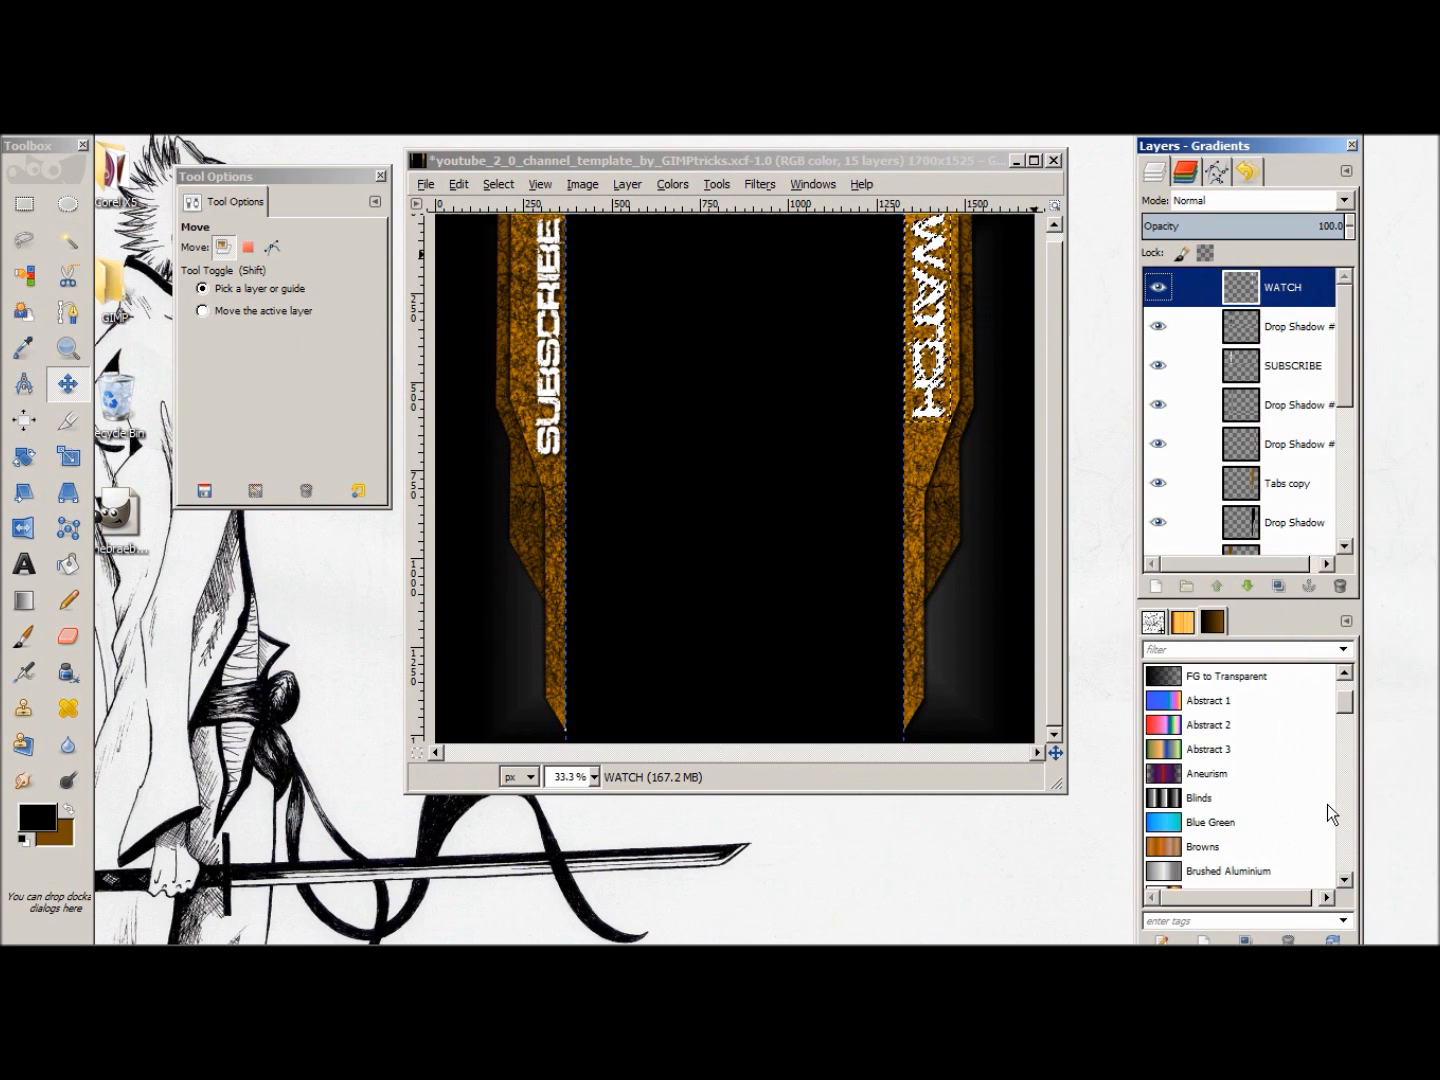
click(716, 185)
mouse_move(750, 185)
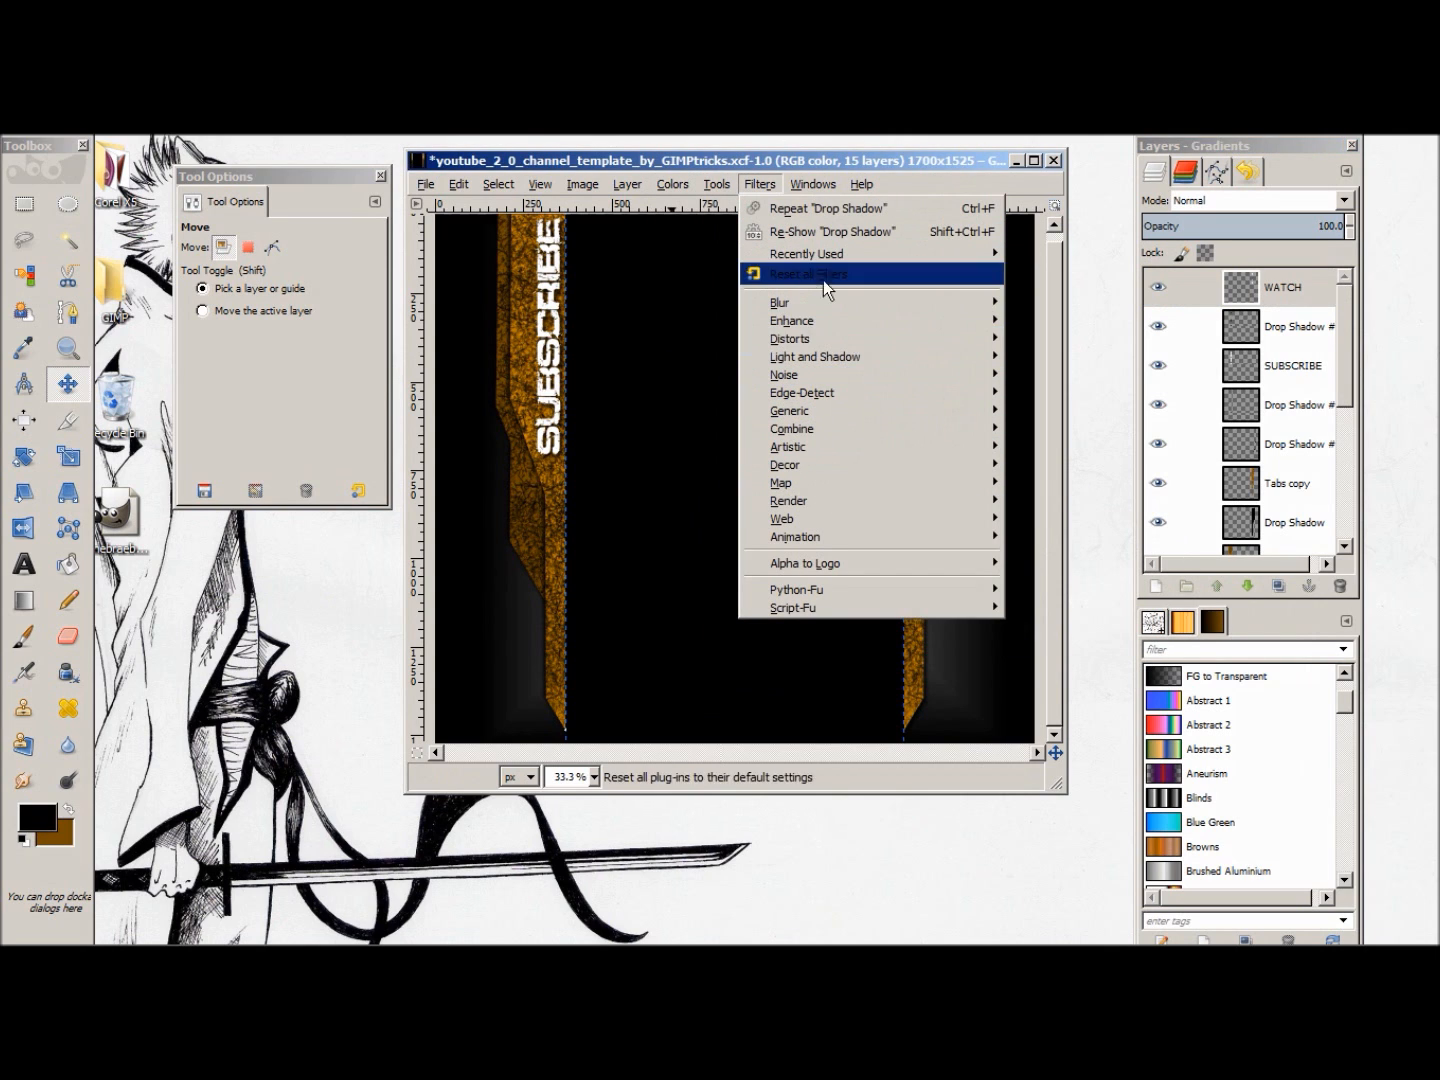
mouse_move(845, 358)
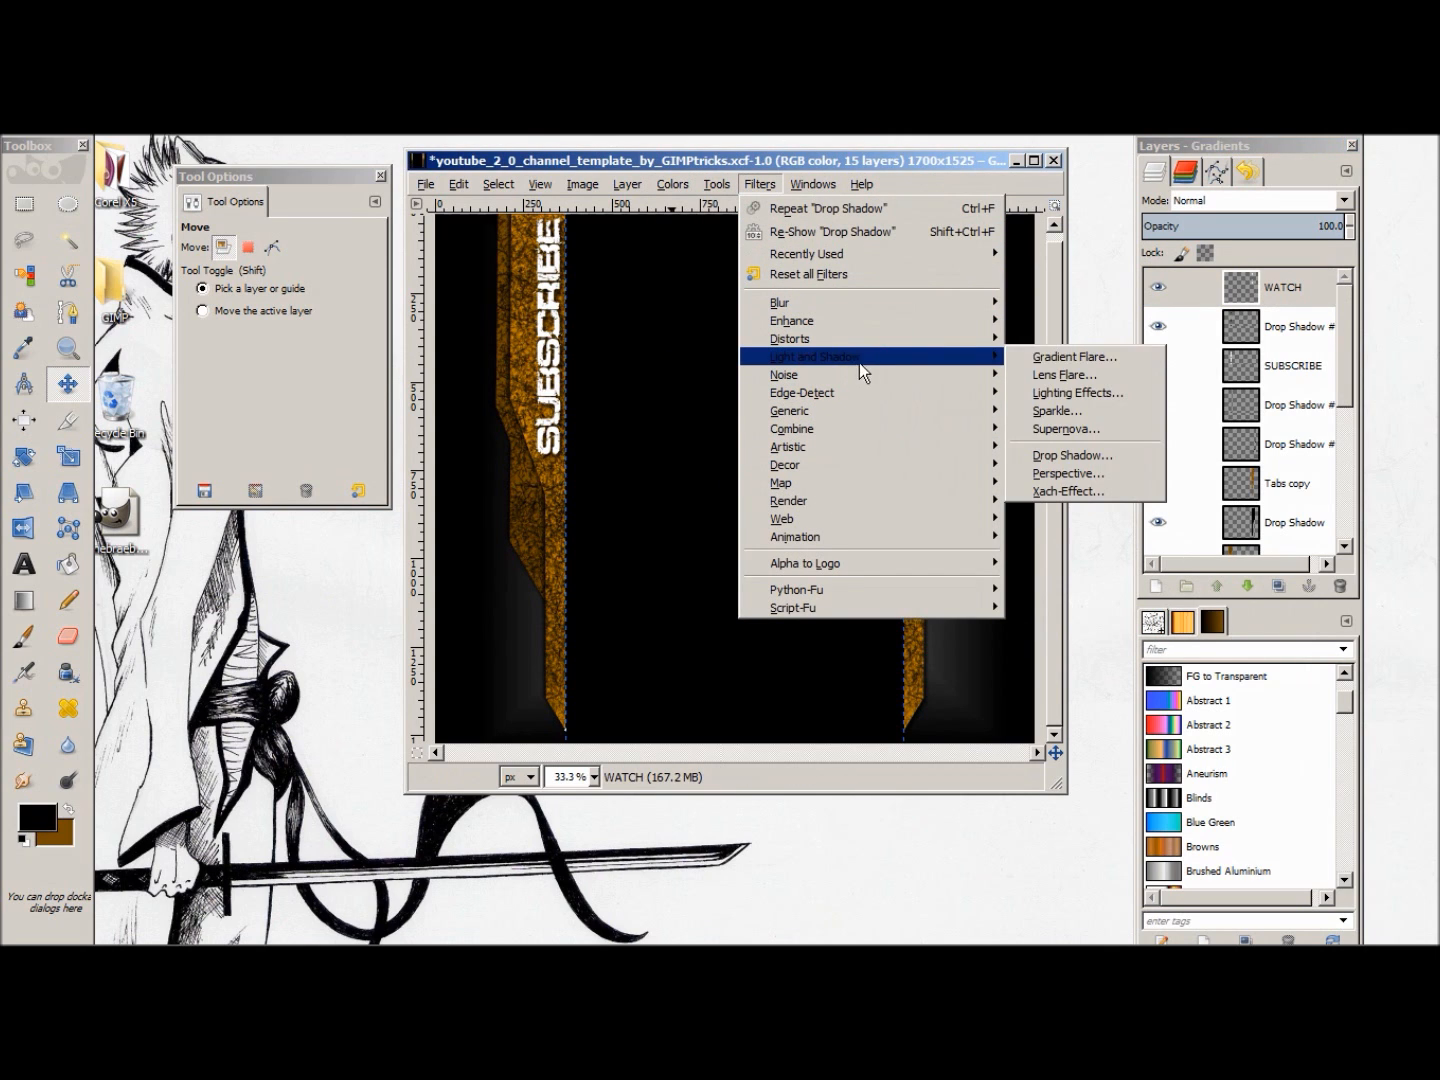
click(1062, 454)
click(265, 333)
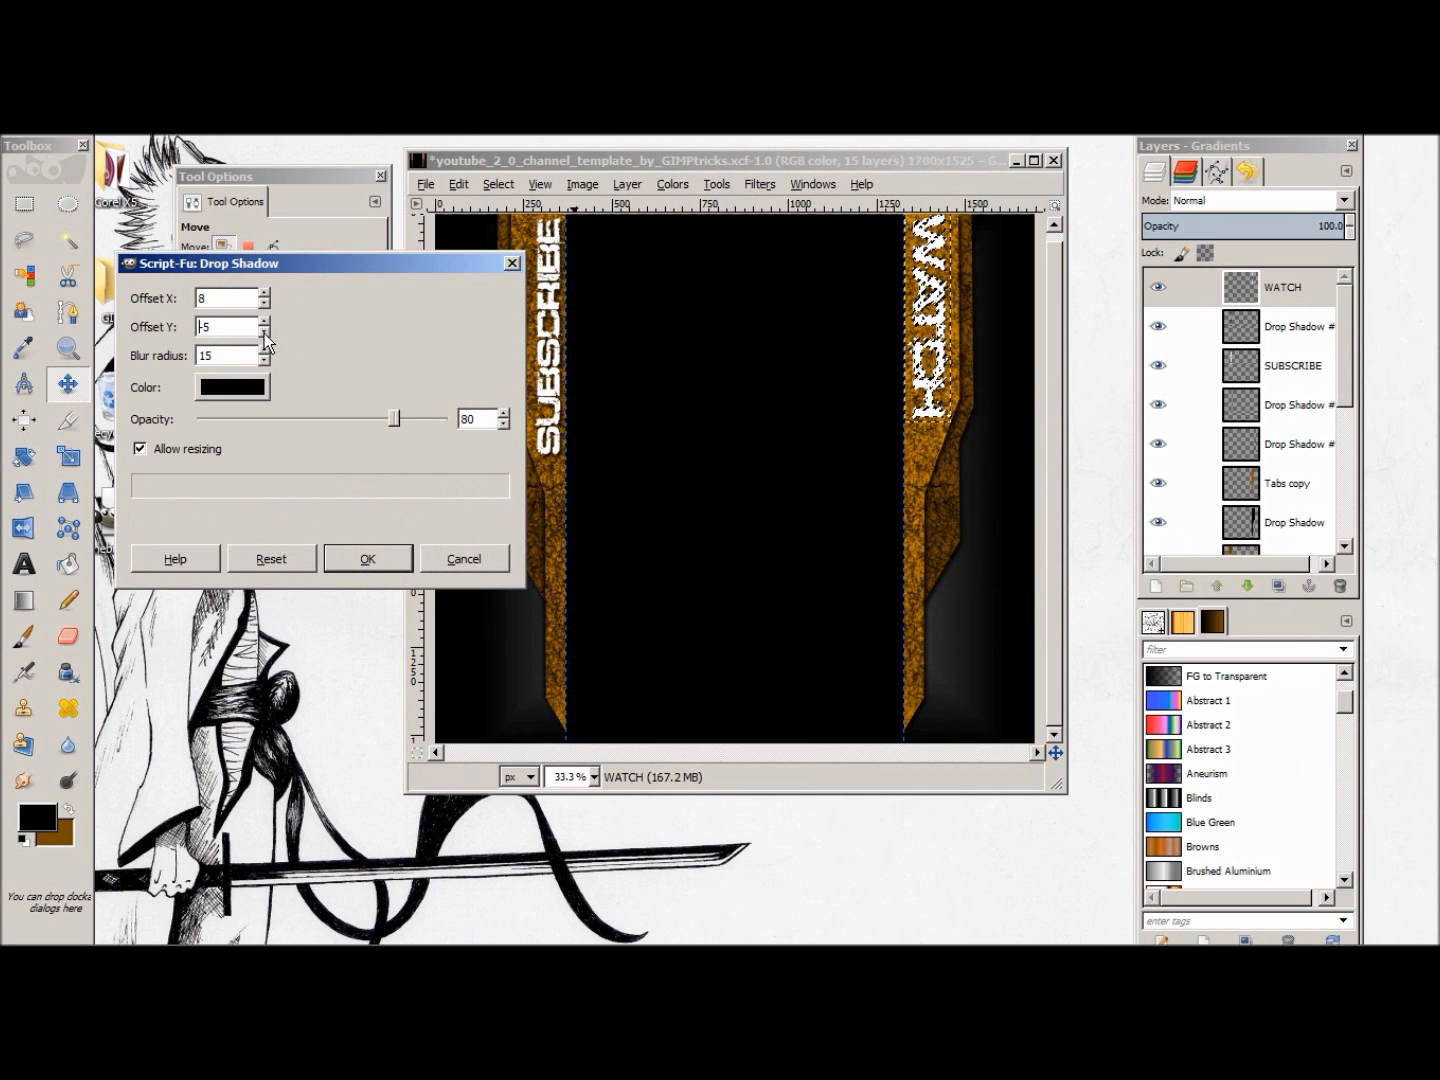
drag(267, 301, 267, 303)
click(364, 557)
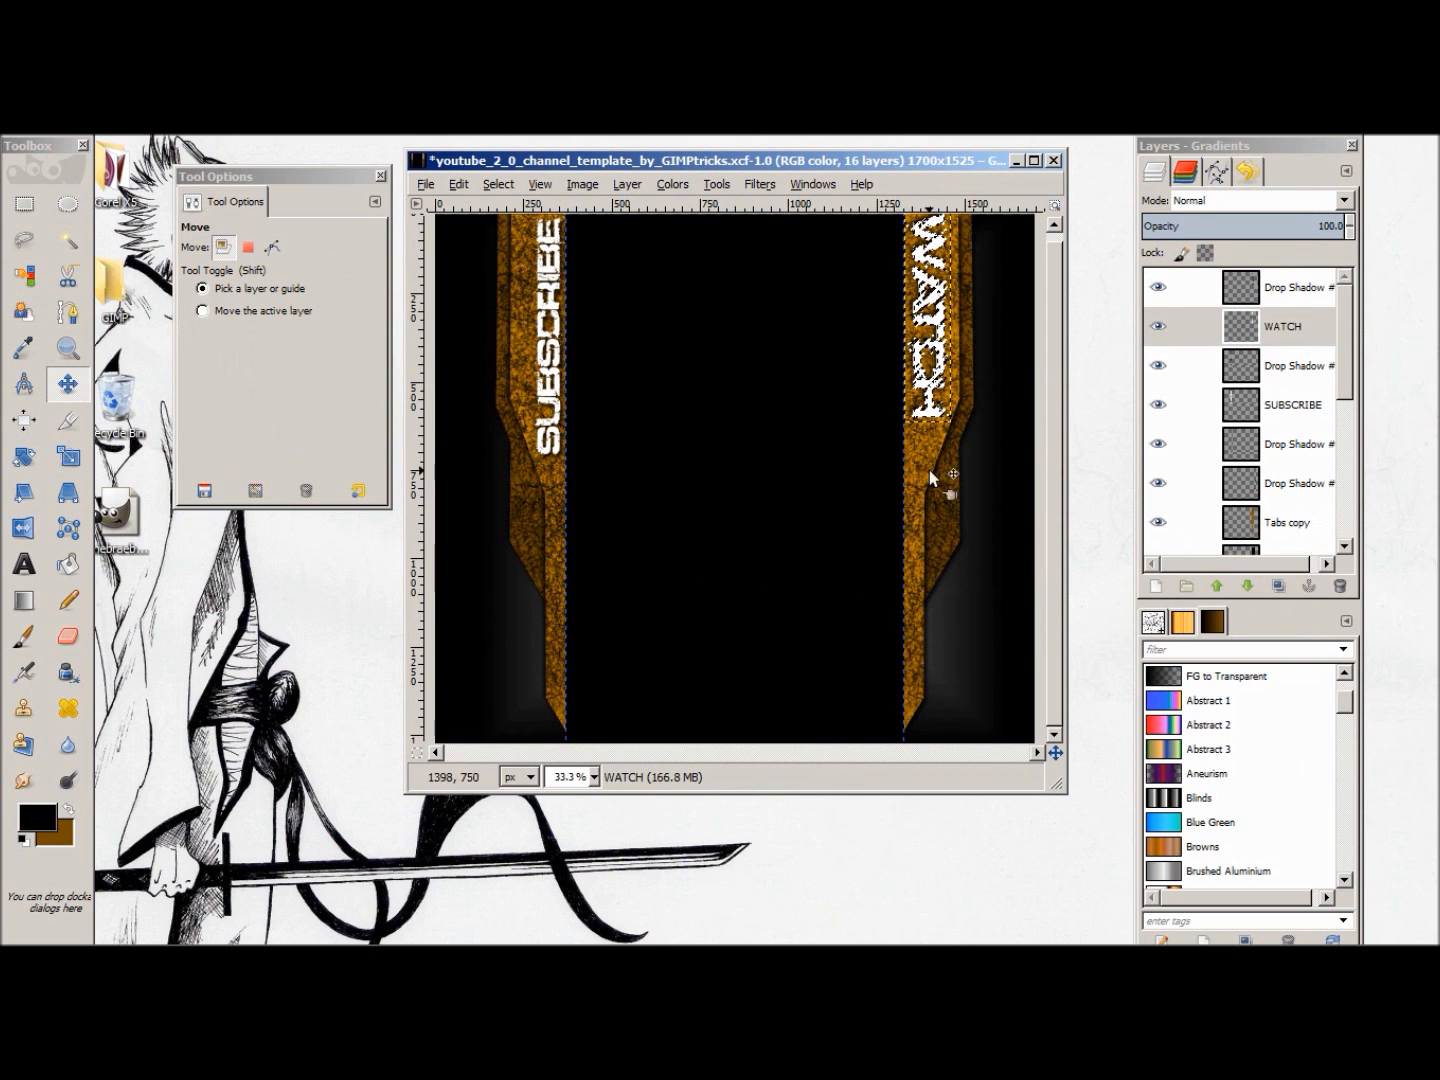
Step: Clear the selection around the WATCH letters and make the SUBSCRIBE layer active
right_click(742, 280)
mouse_move(822, 337)
click(951, 372)
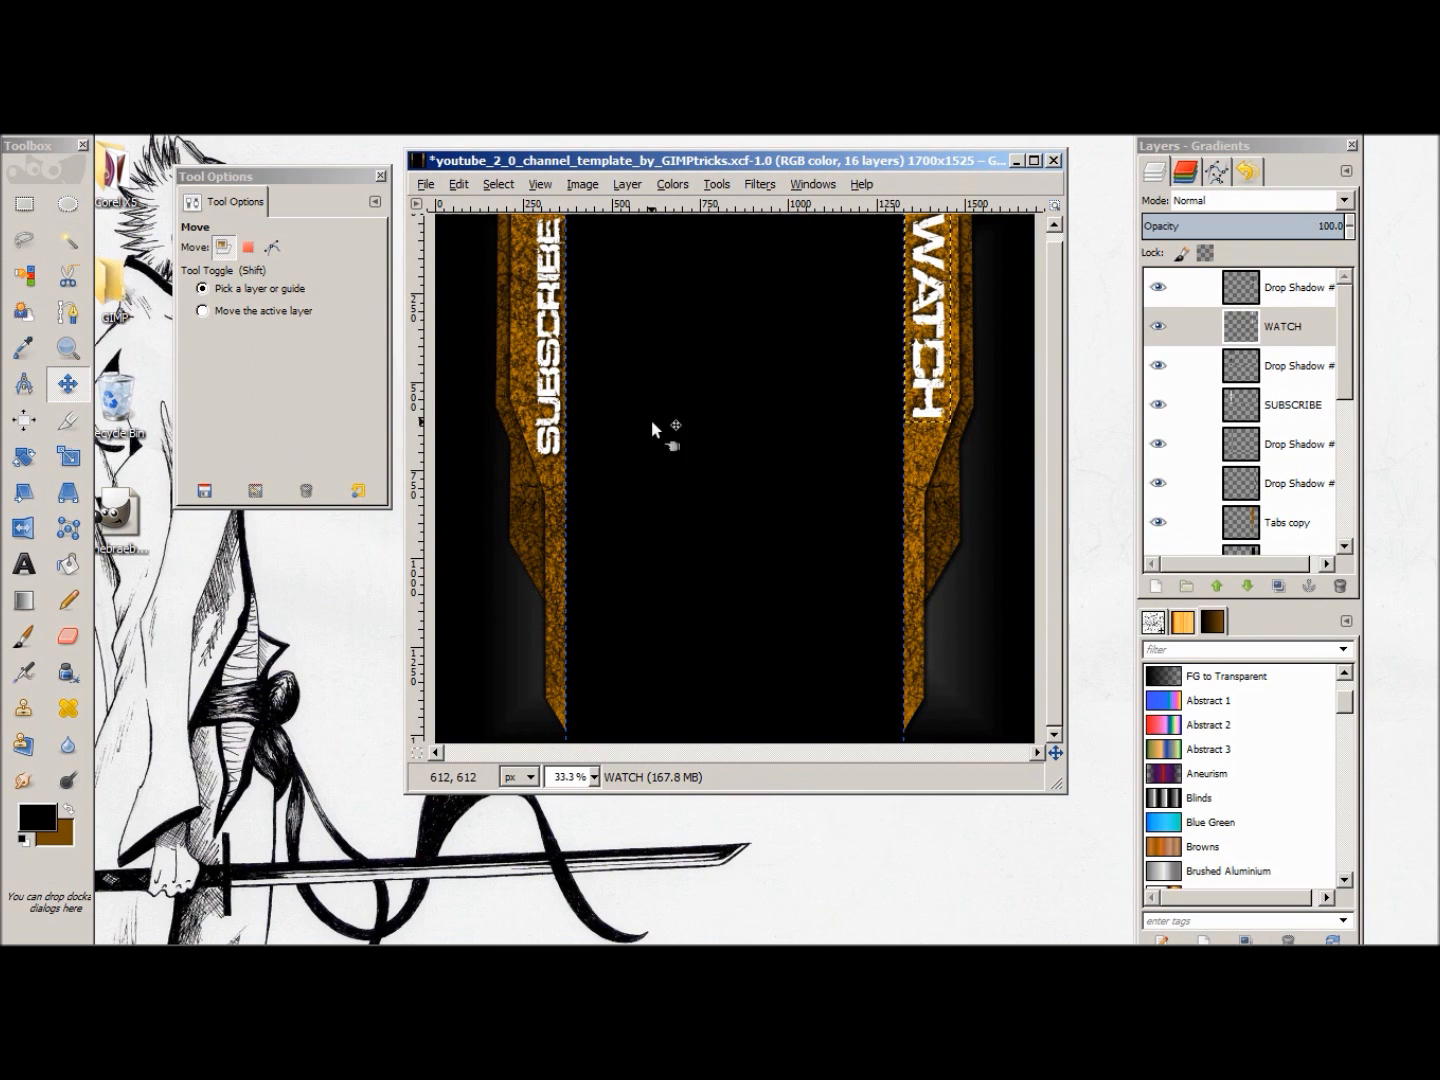
click(706, 432)
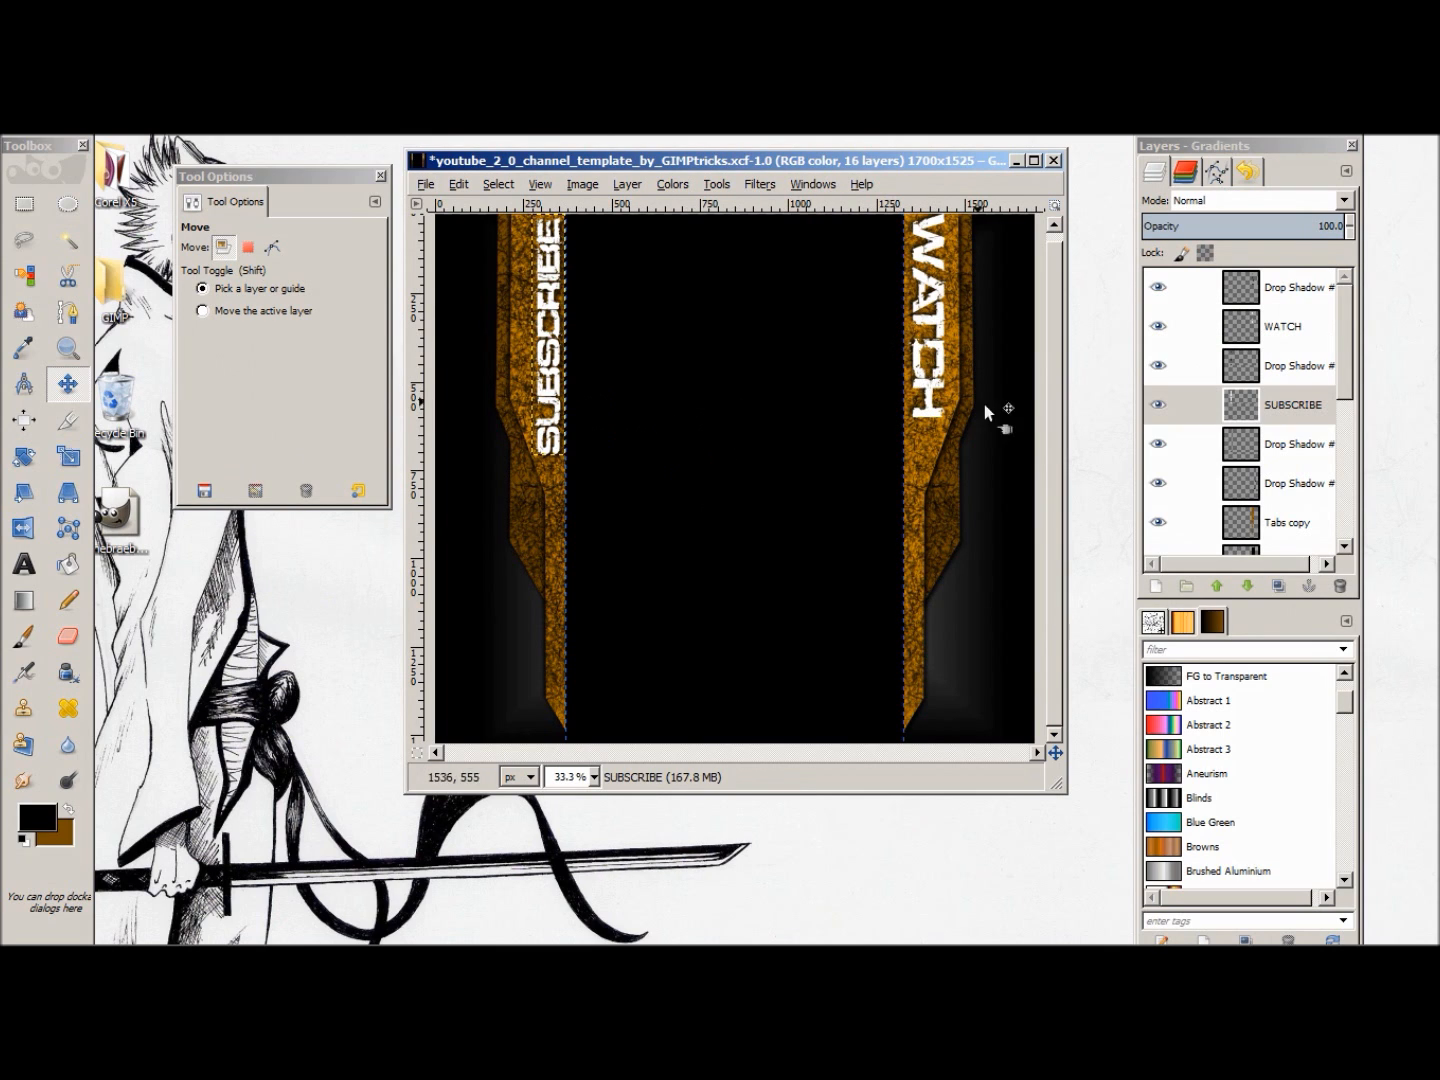